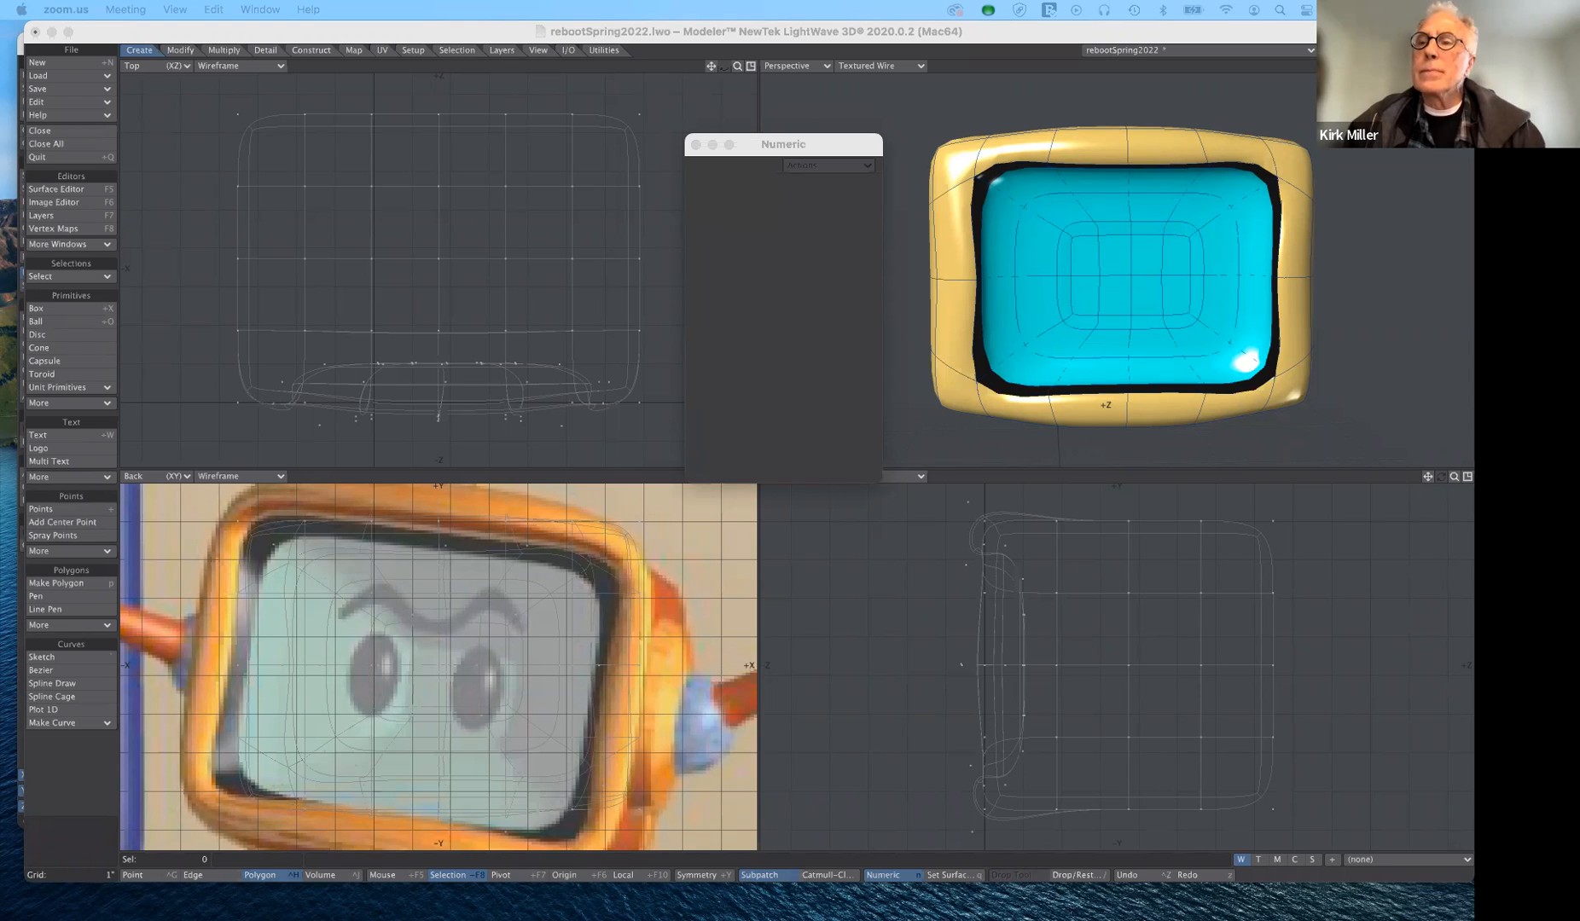
- Examine the backdrop image settings of the Back viewport in Display Options
{"action": "left_click", "coordinate": [1440, 65]}
{"action": "left_click_drag", "start_coordinate": [1441, 66], "coordinate": [1398, 94]}
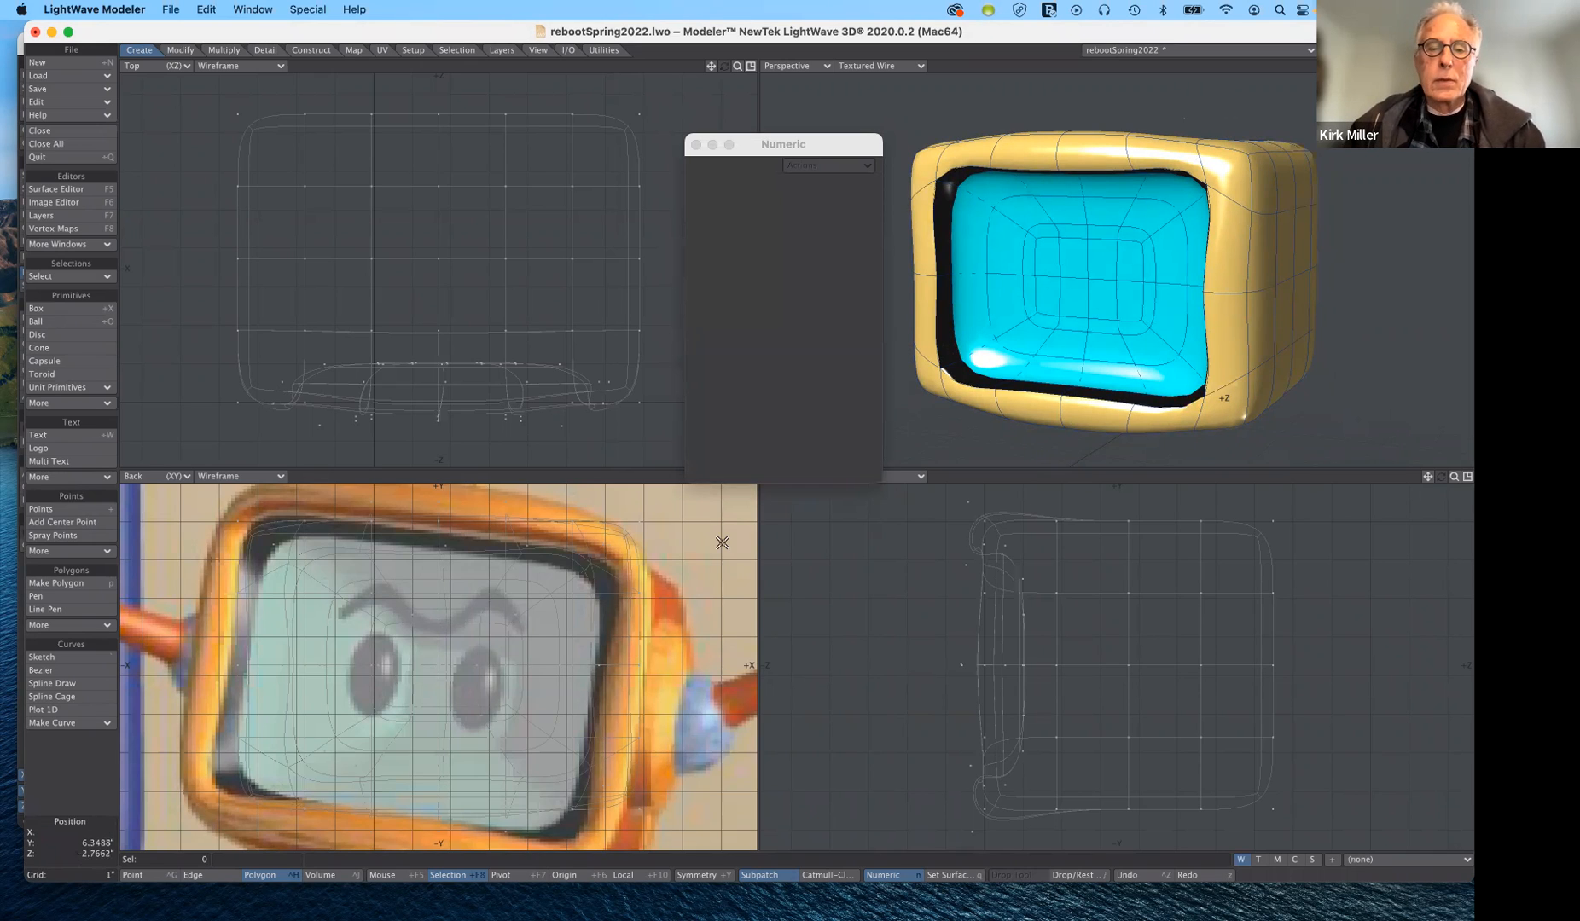
{"action": "left_click_drag", "start_coordinate": [831, 150], "coordinate": [833, 111]}
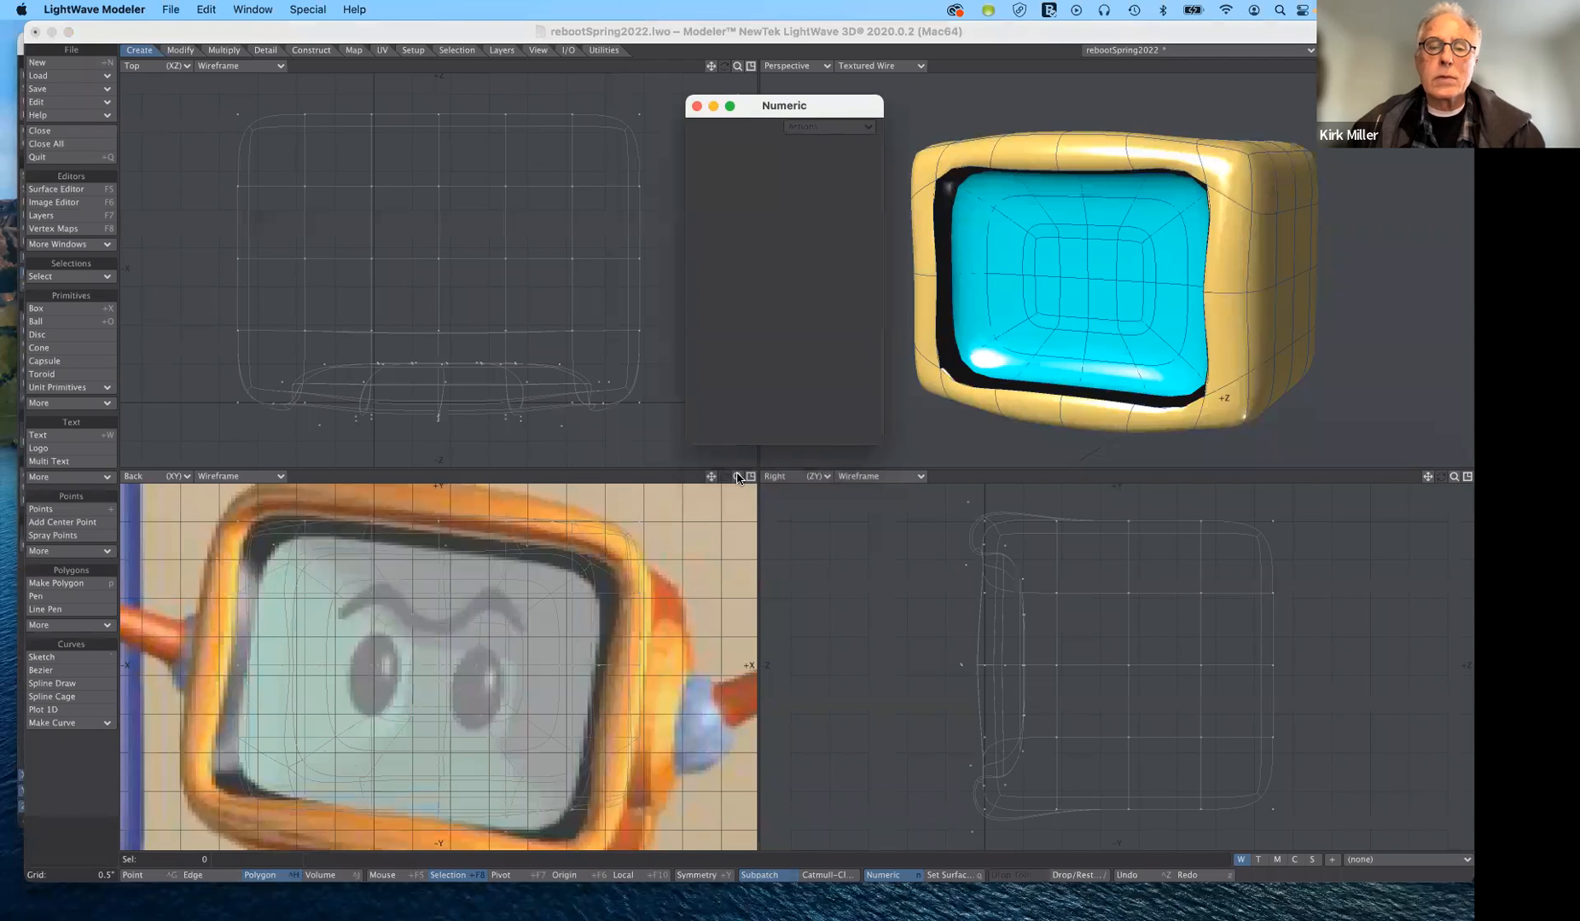
{"action": "left_click_drag", "start_coordinate": [738, 477], "coordinate": [682, 478]}
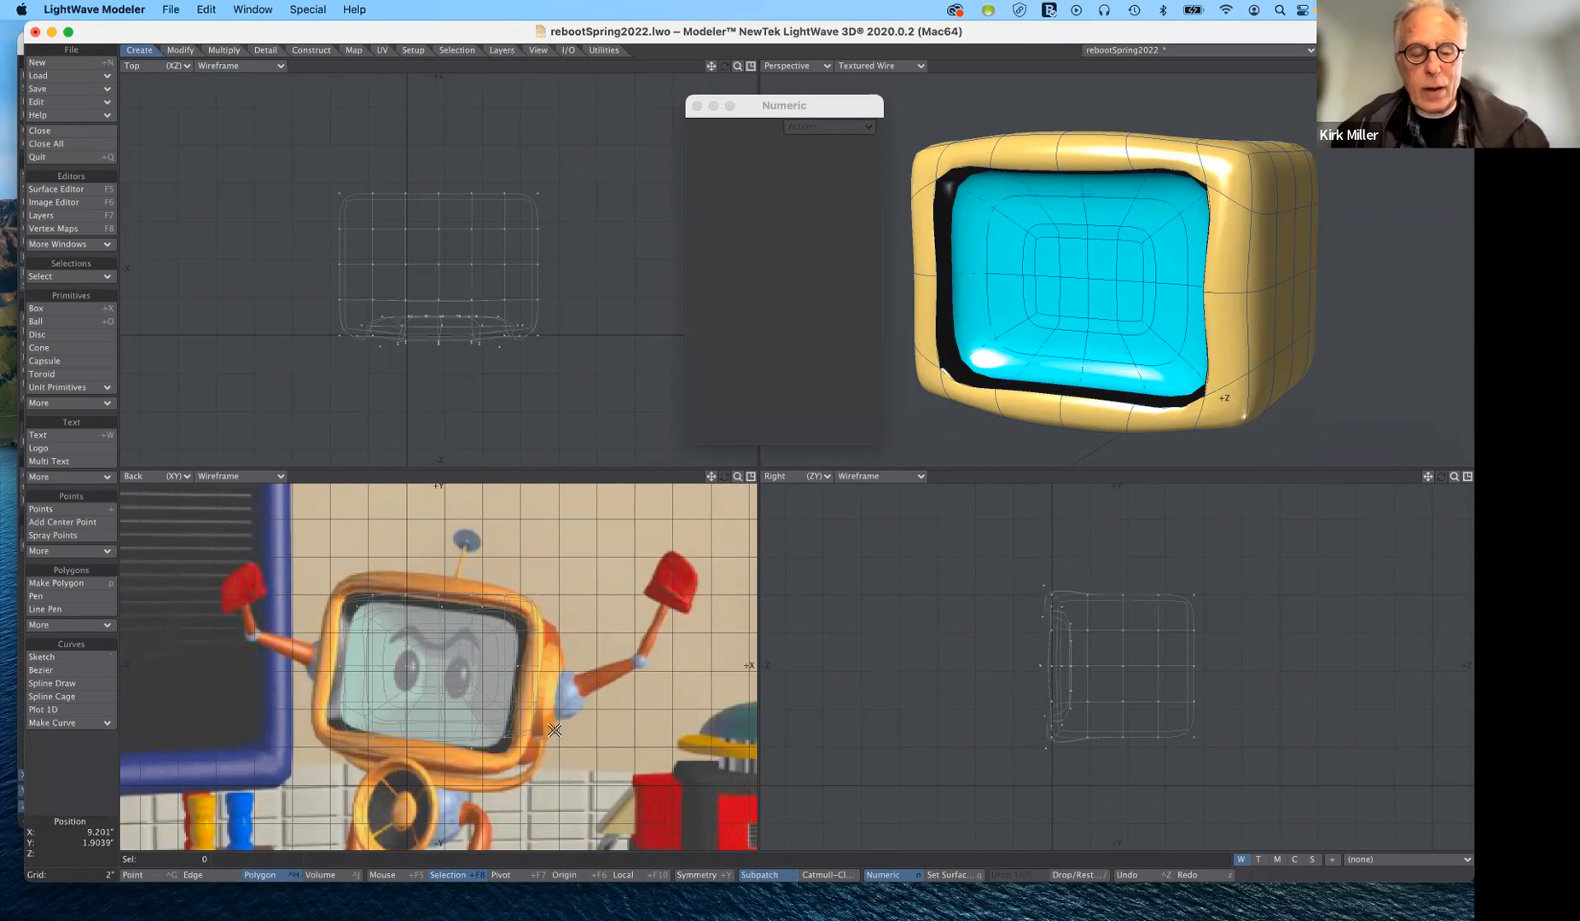
{"action": "key", "text": "d"}
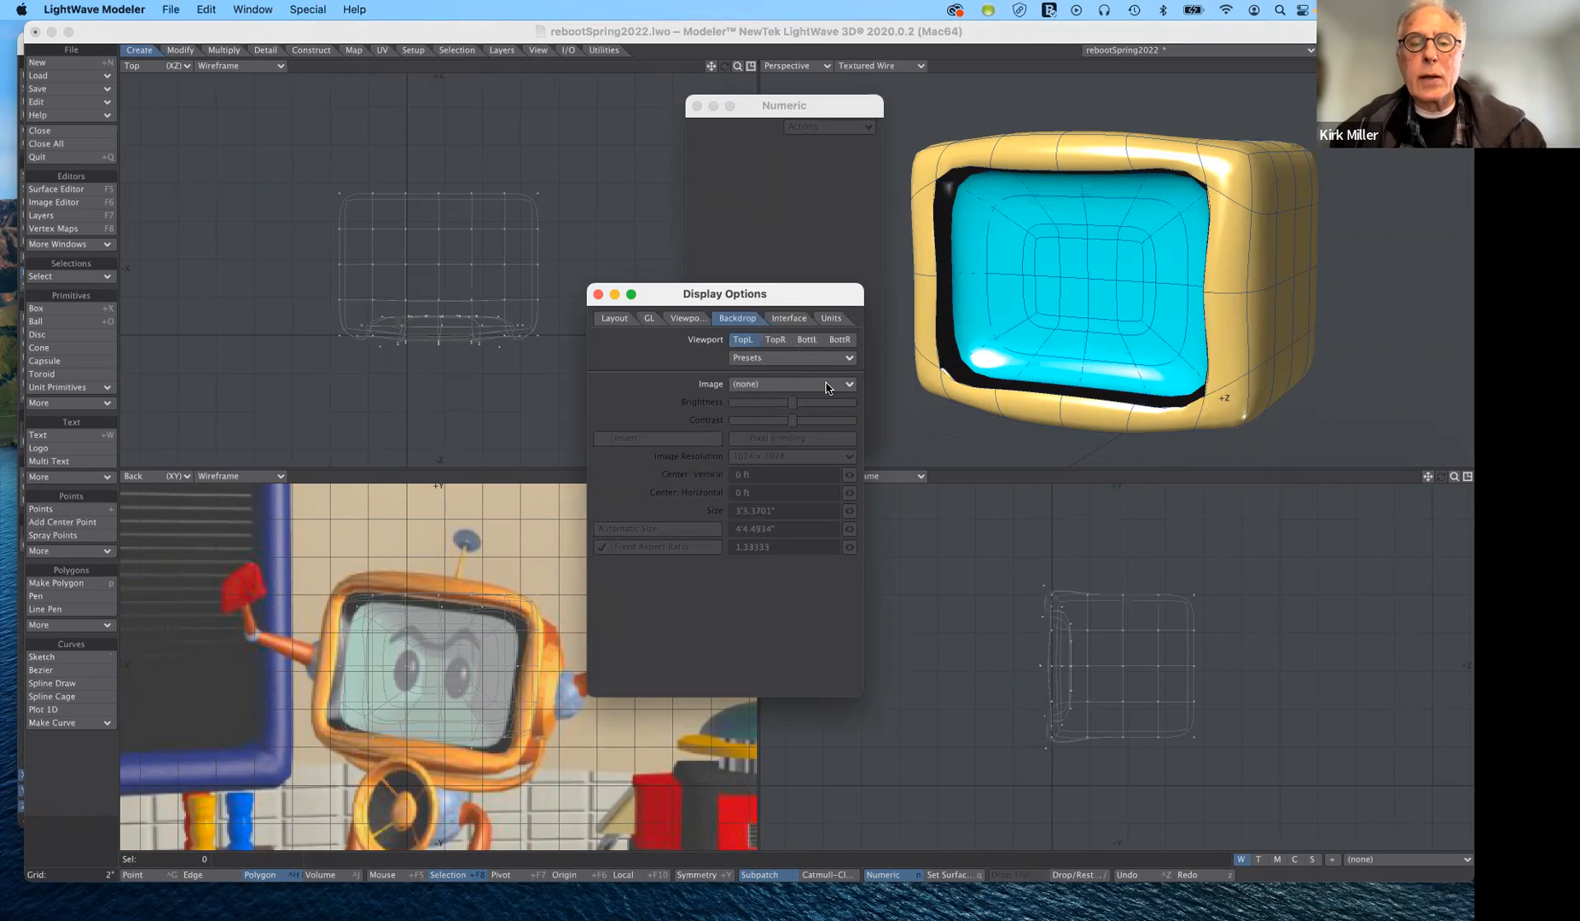
{"action": "left_click", "coordinate": [807, 340]}
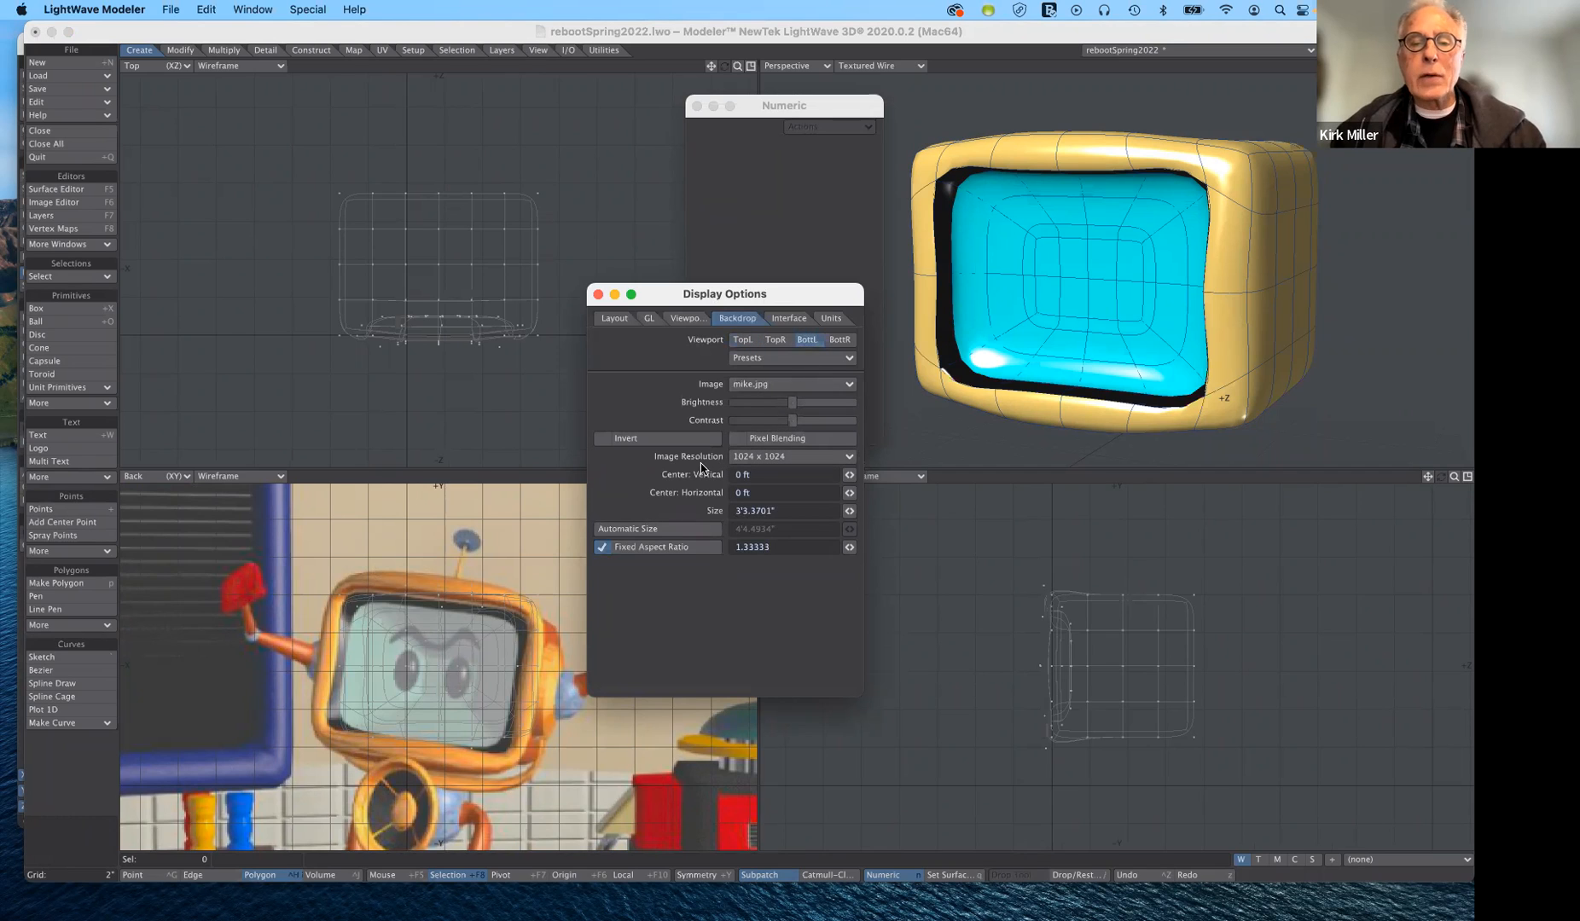
{"action": "left_click", "coordinate": [771, 386]}
{"action": "left_click", "coordinate": [775, 385]}
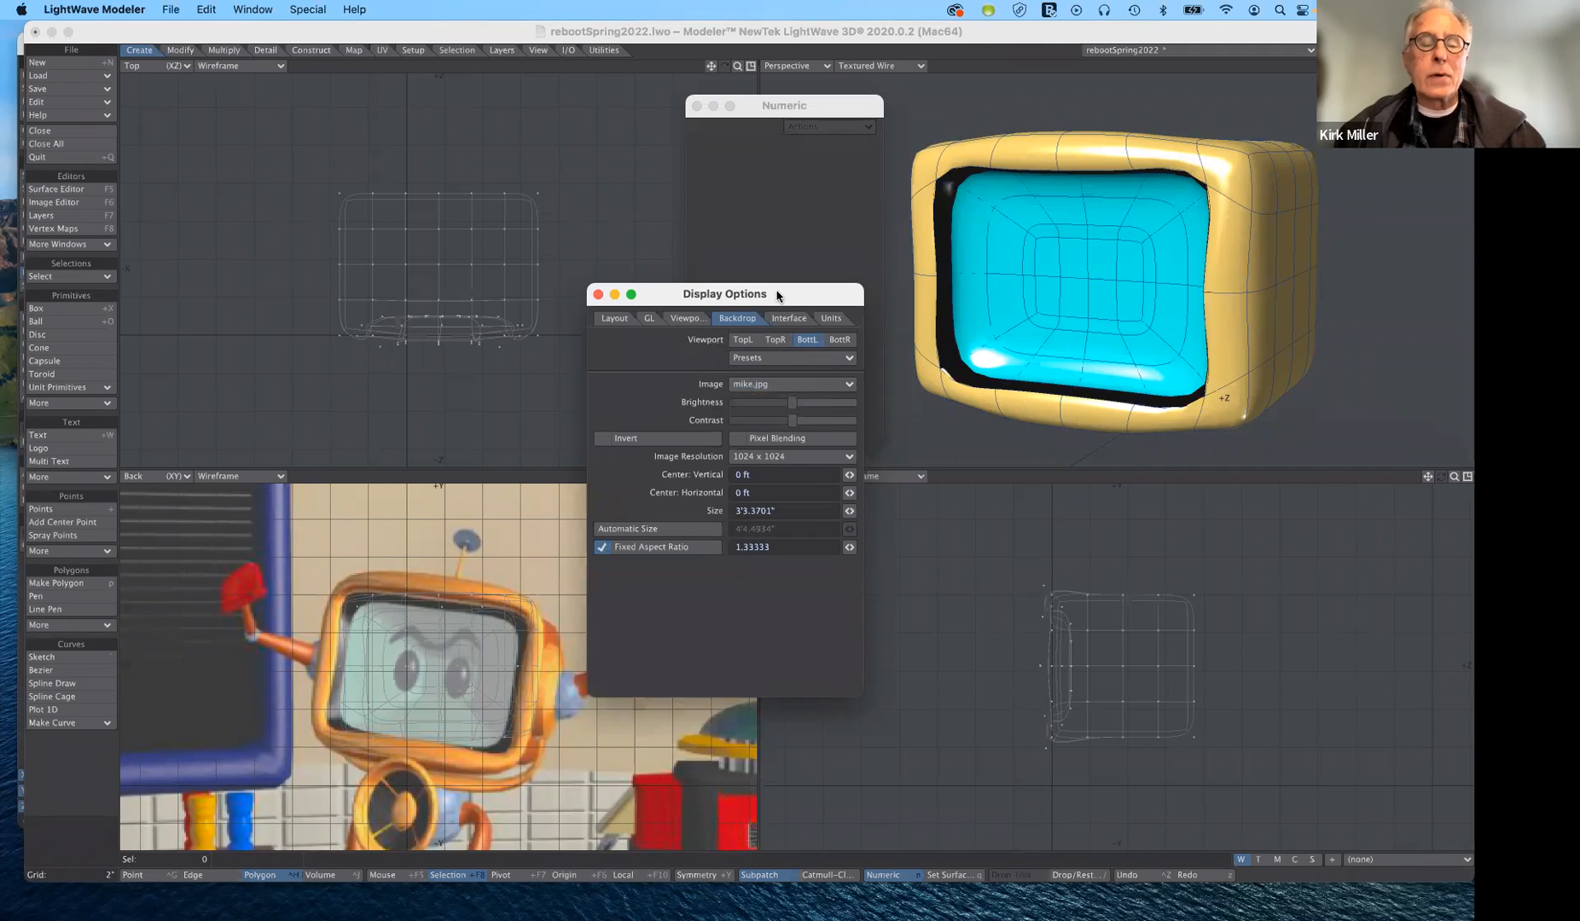
{"action": "left_click_drag", "start_coordinate": [776, 295], "coordinate": [816, 293]}
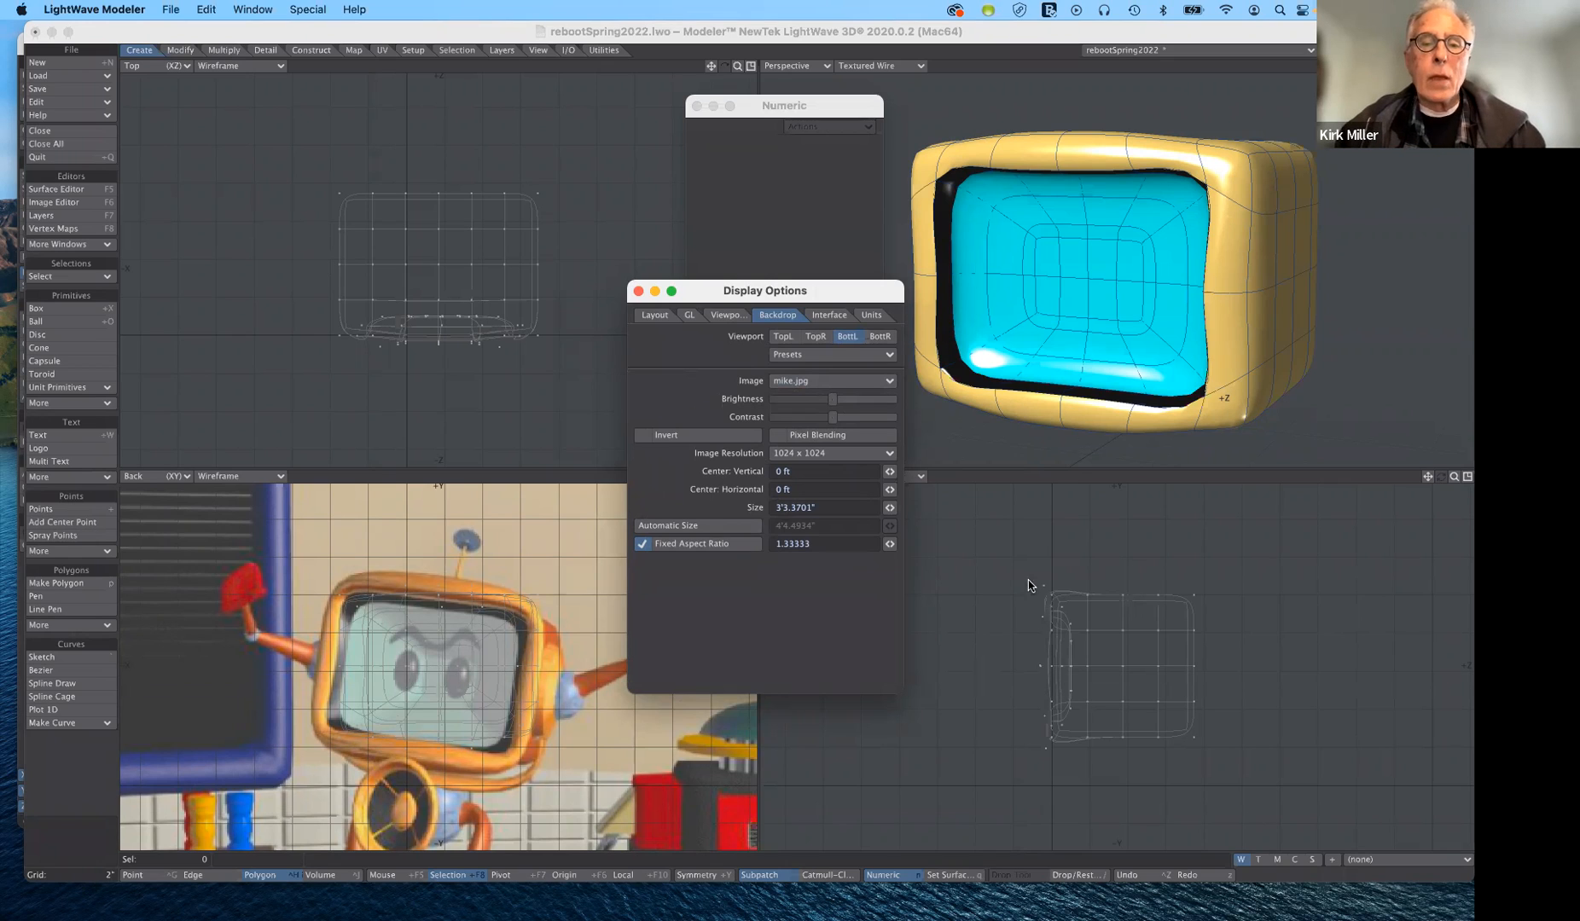
{"action": "mouse_move", "coordinate": [819, 296]}
{"action": "left_mouse_down"}
{"action": "mouse_move", "coordinate": [829, 397]}
{"action": "mouse_move", "coordinate": [834, 284]}
{"action": "mouse_move", "coordinate": [821, 287]}
{"action": "left_mouse_up"}
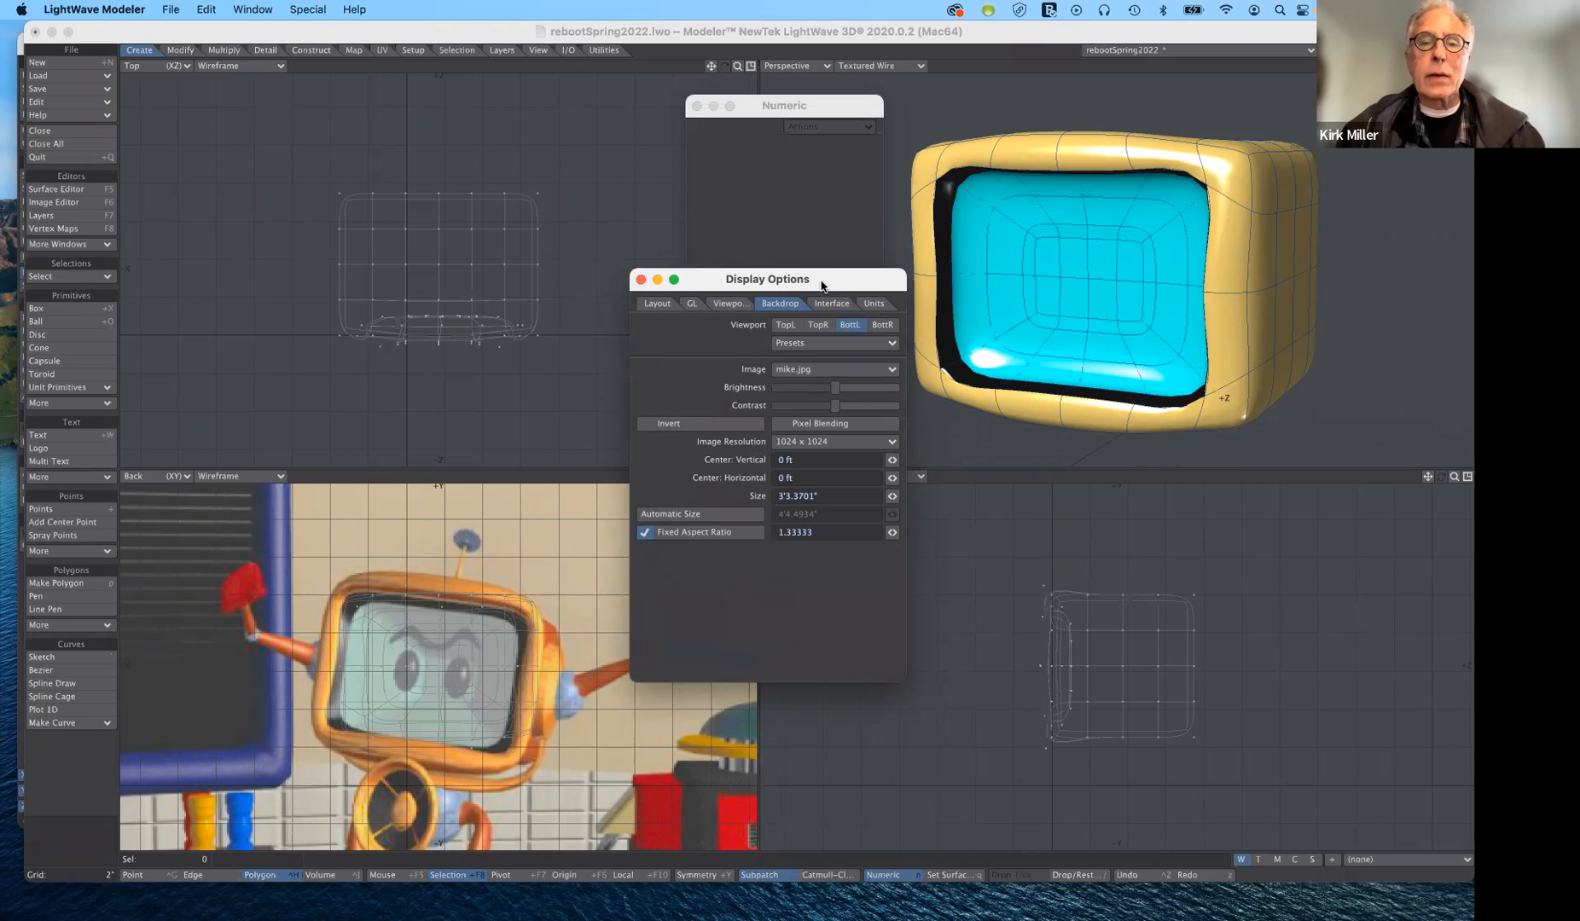
{"action": "left_click", "coordinate": [641, 280]}
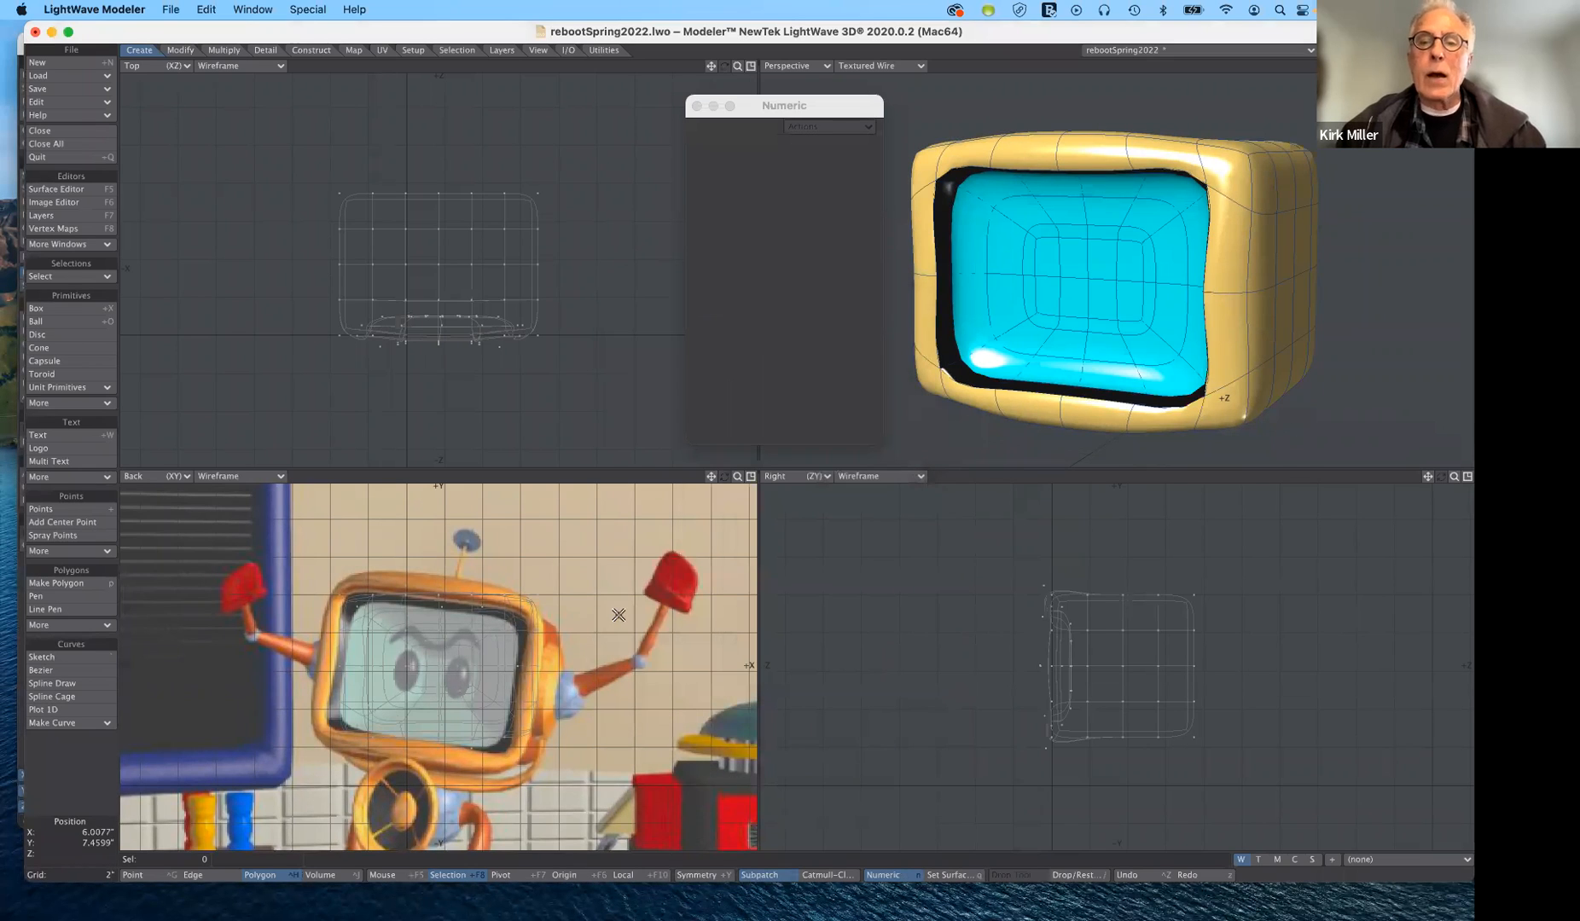
- Try stretching two points at the top centre of the casing's front rim vertically to 162%, then undo the stretch
{"action": "left_click_drag", "start_coordinate": [816, 112], "coordinate": [774, 115]}
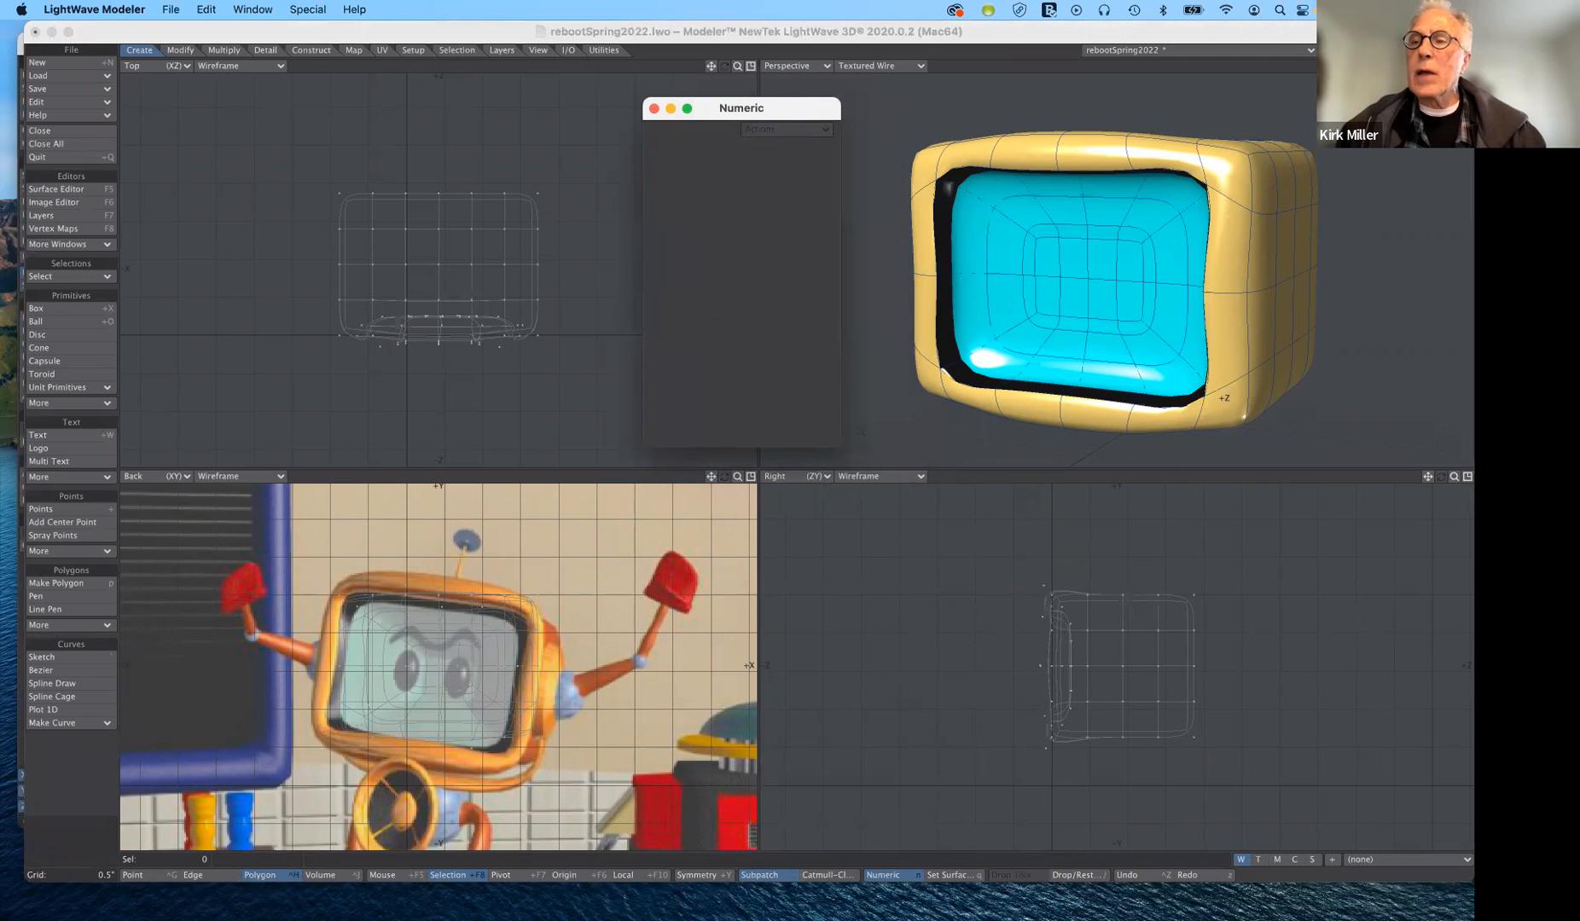
{"action": "left_click", "coordinate": [1228, 352]}
{"action": "left_click_drag", "start_coordinate": [1228, 351], "coordinate": [1289, 332], "text": "alt"}
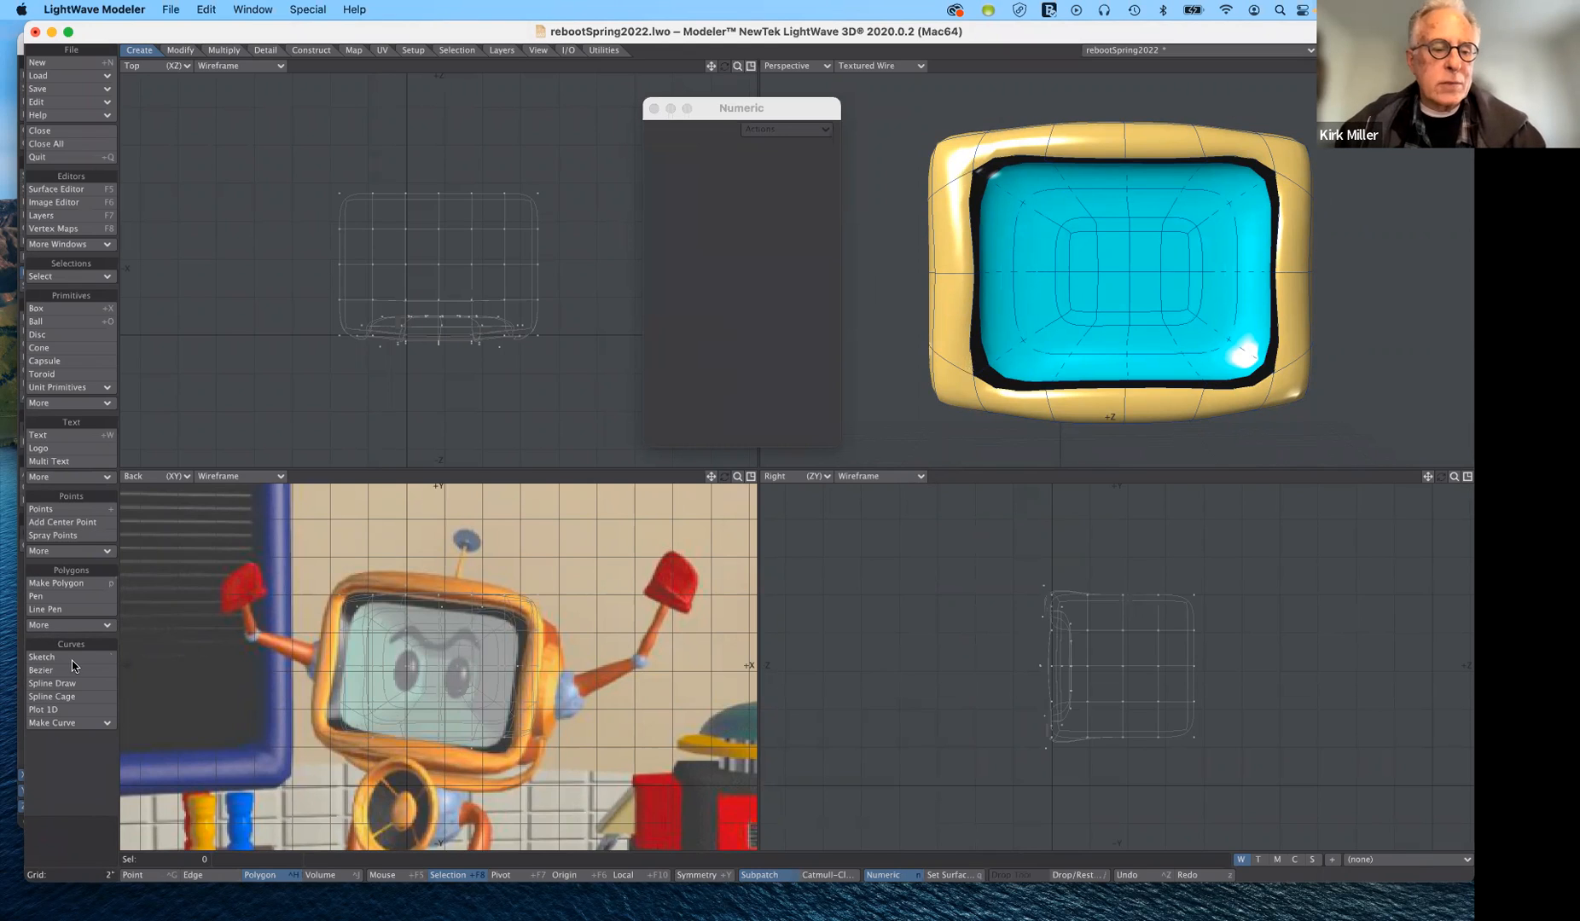
{"action": "left_click", "coordinate": [134, 875]}
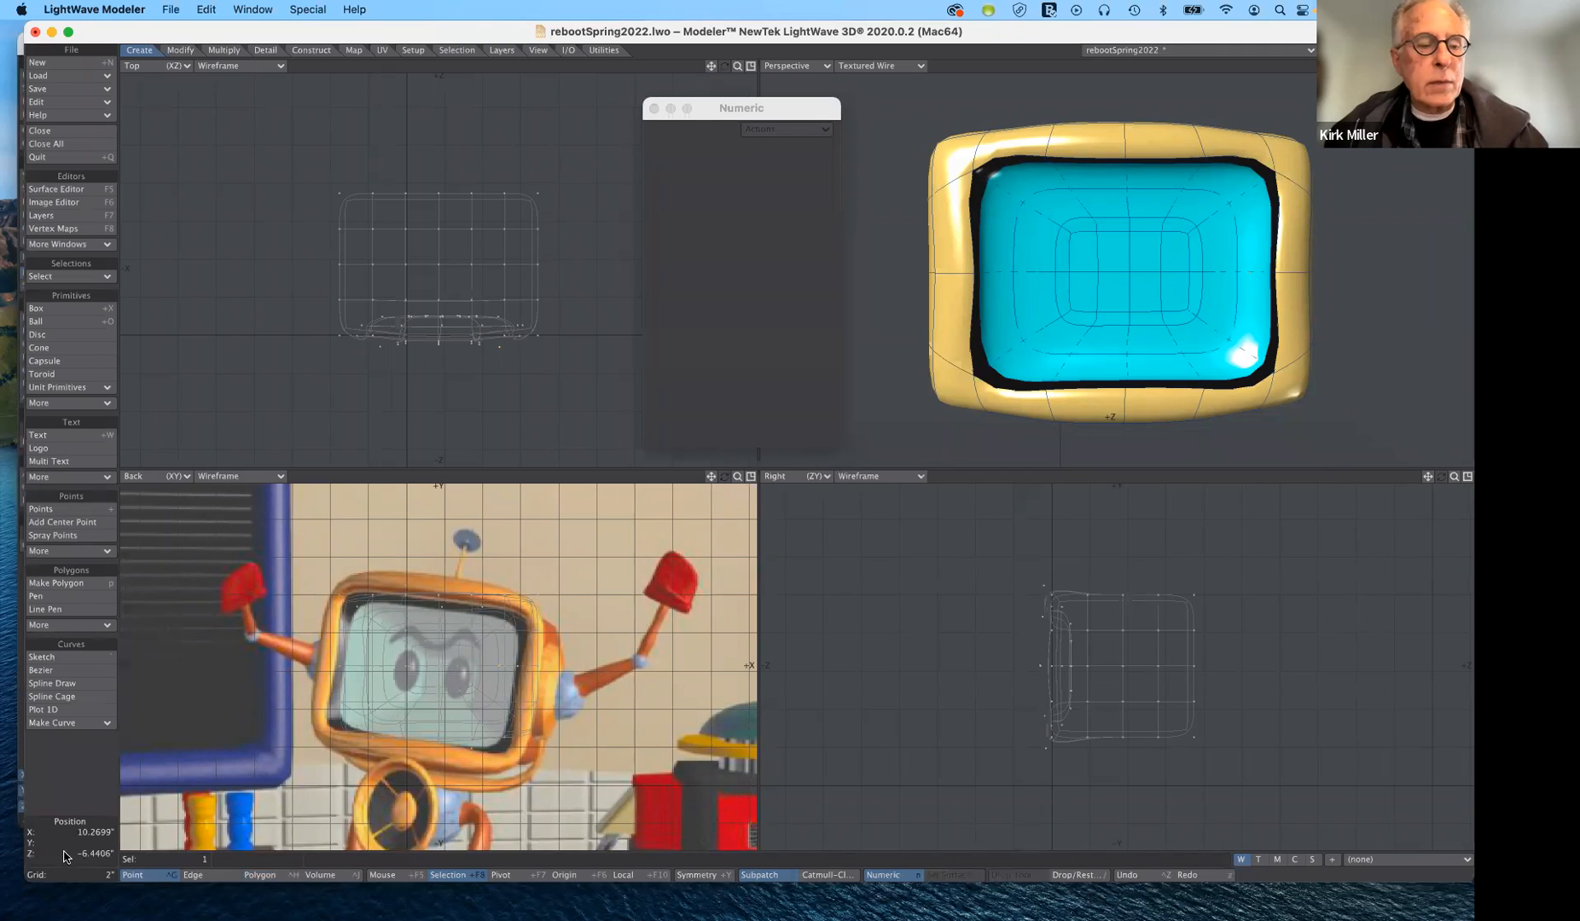
{"action": "key", "text": "n"}
{"action": "key", "text": "n"}
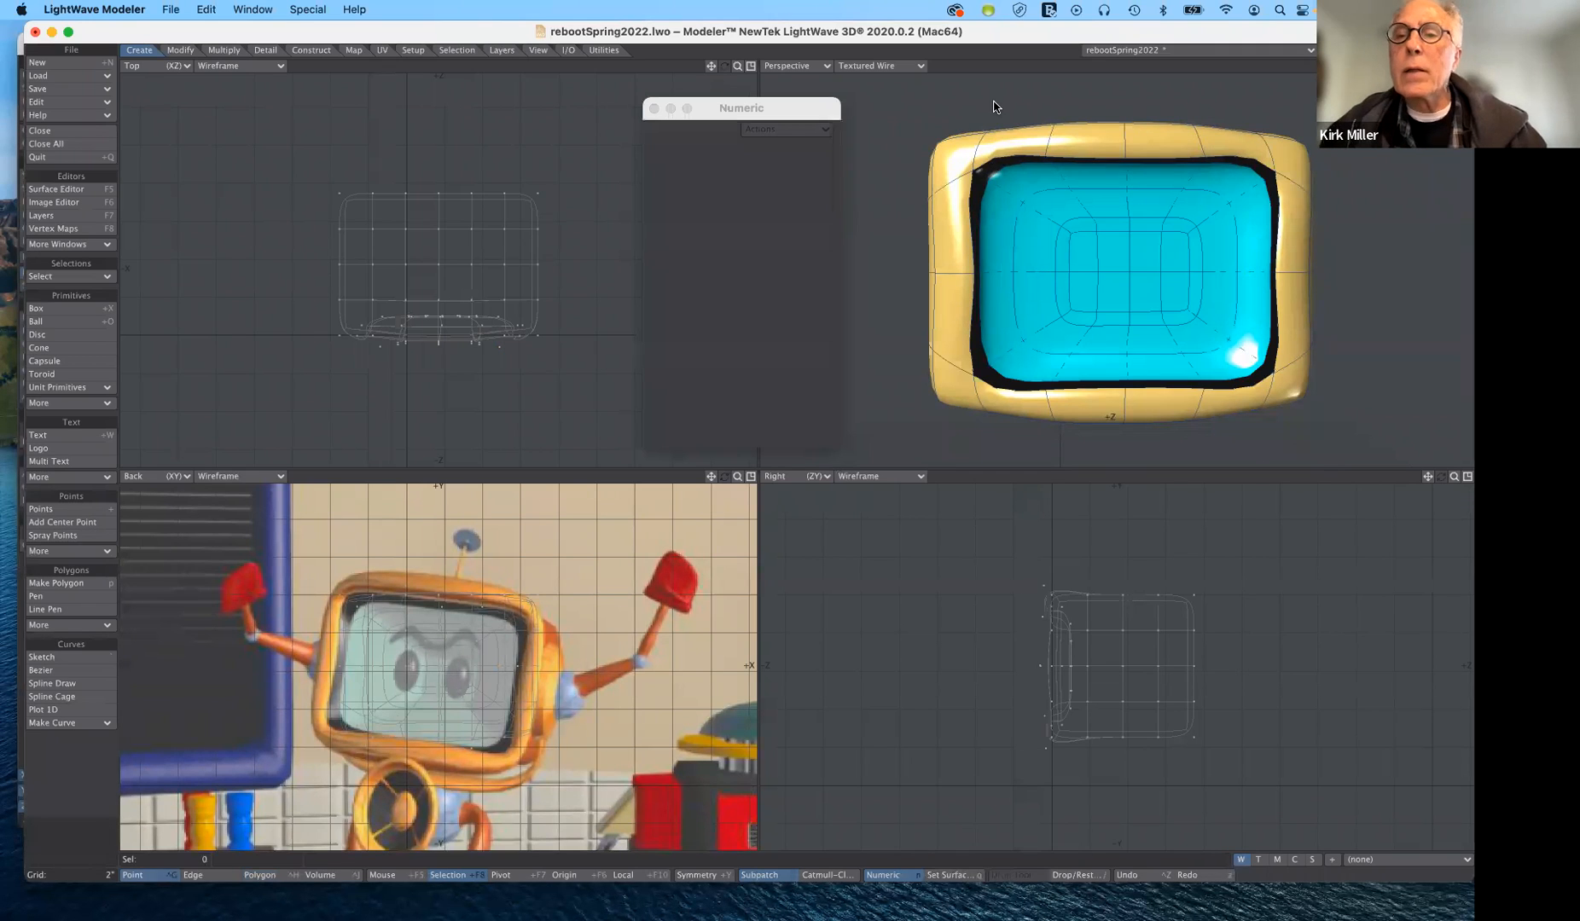
{"action": "left_click", "coordinate": [1125, 171]}
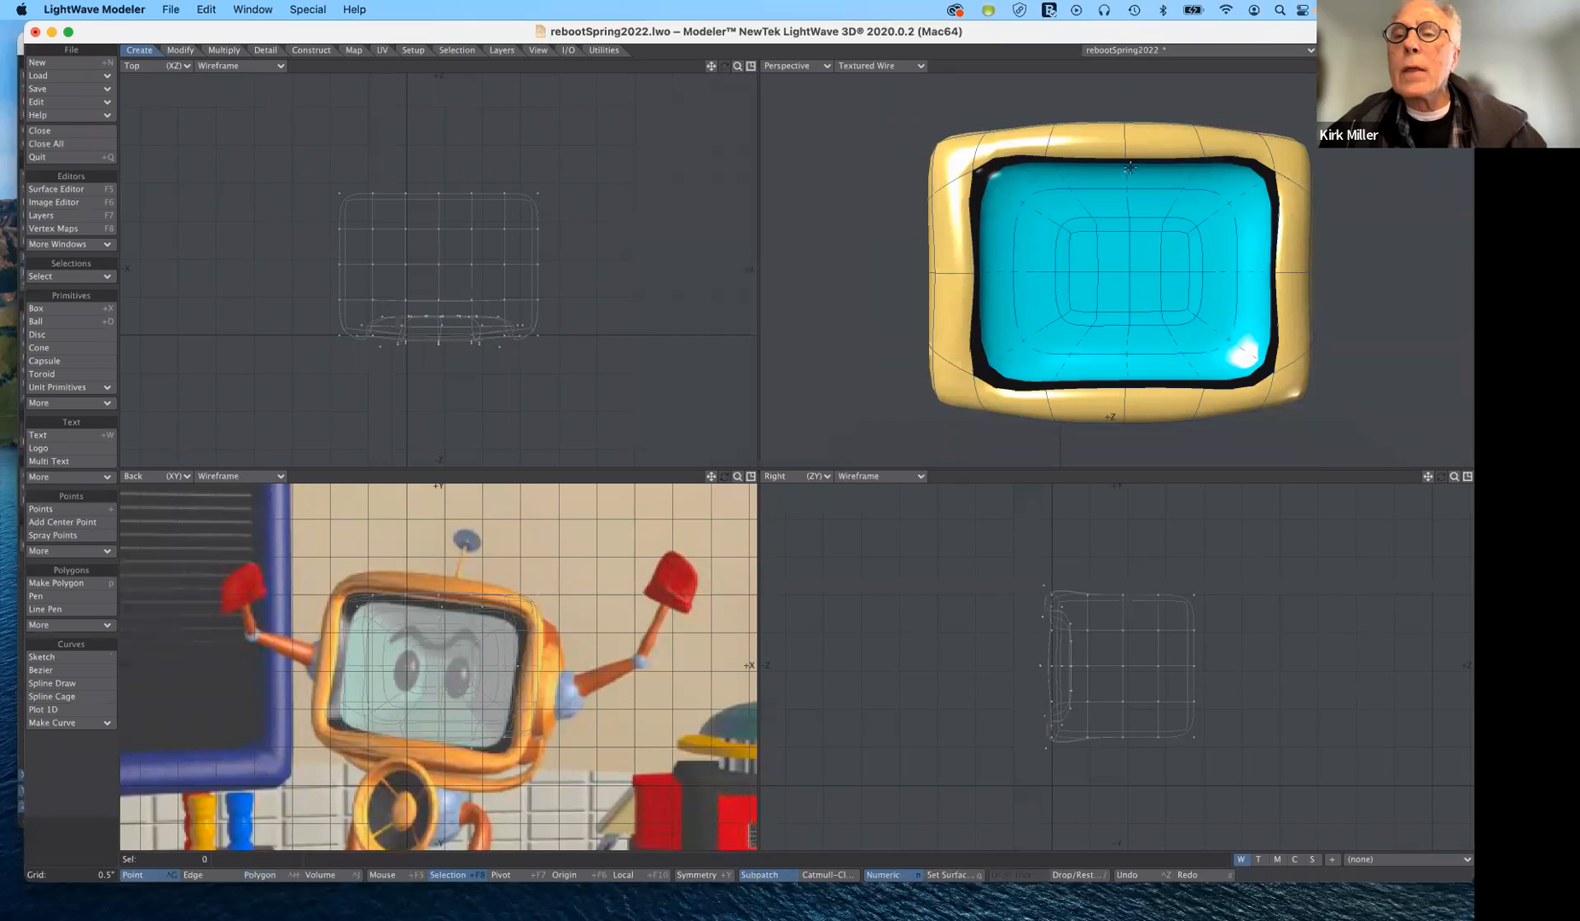
{"action": "left_click", "coordinate": [1124, 121]}
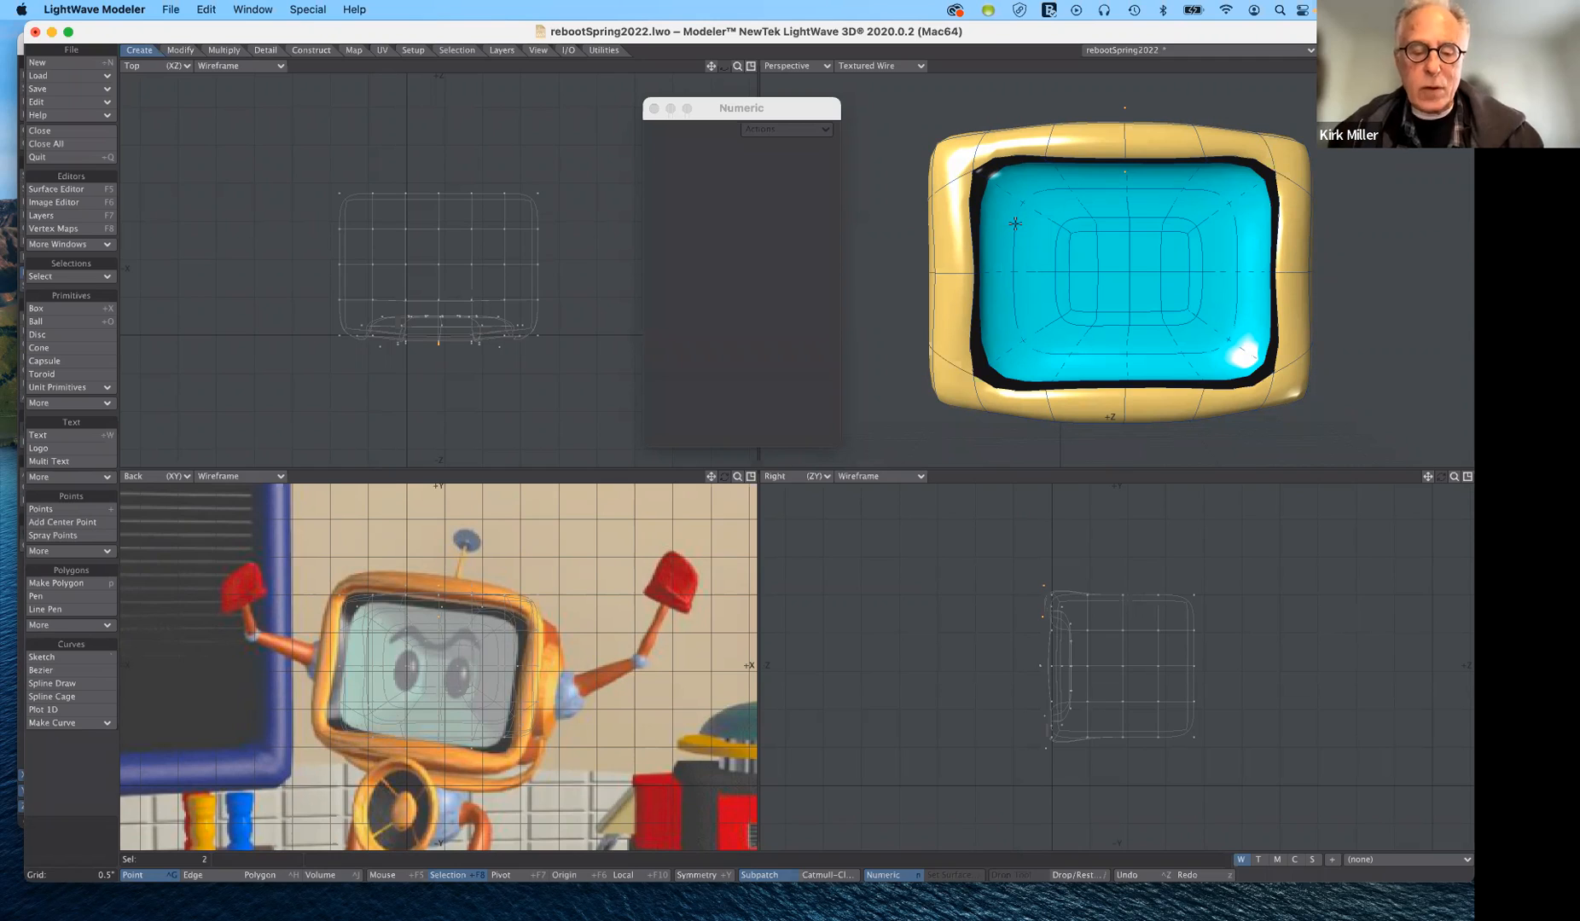
{"action": "key", "text": "h"}
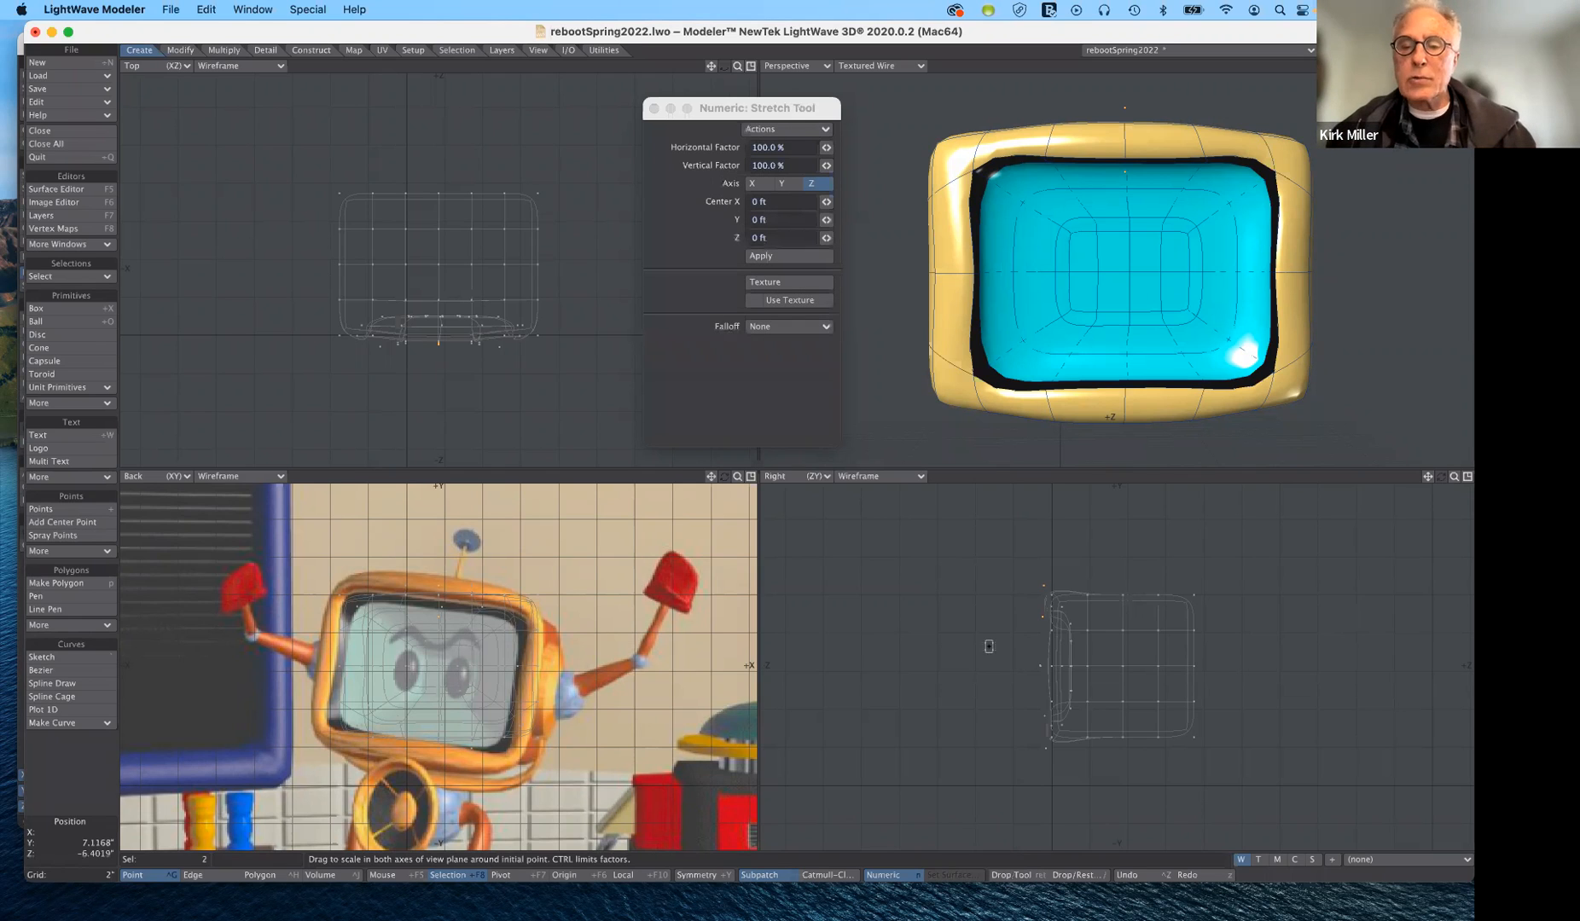
{"action": "key", "text": "n"}
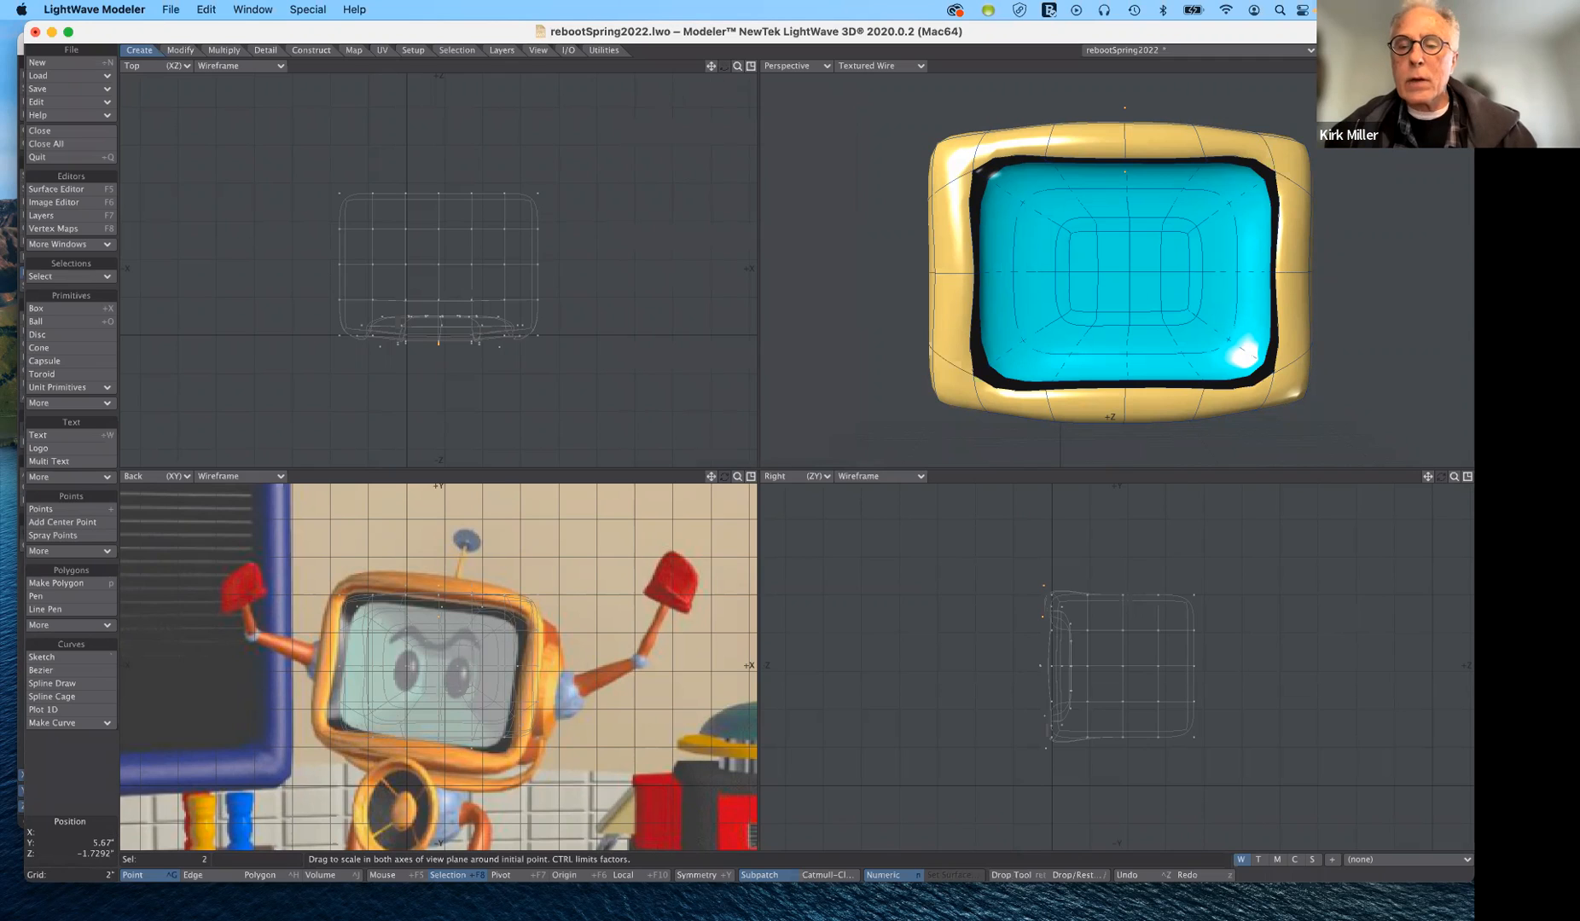
{"action": "key", "text": "n"}
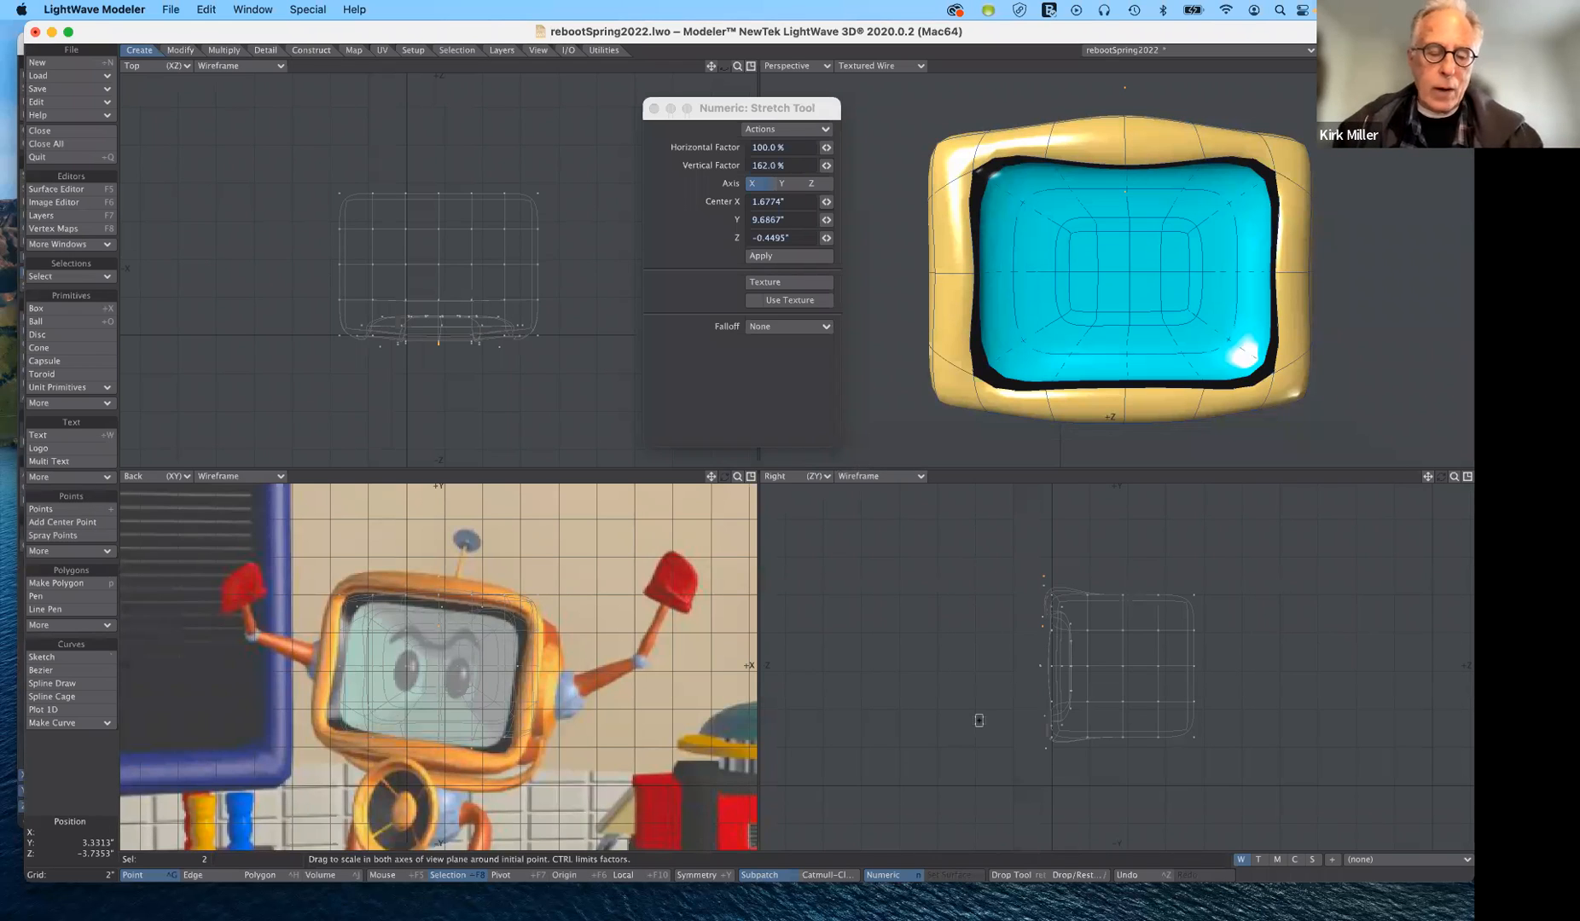
{"action": "key", "text": "super+z"}
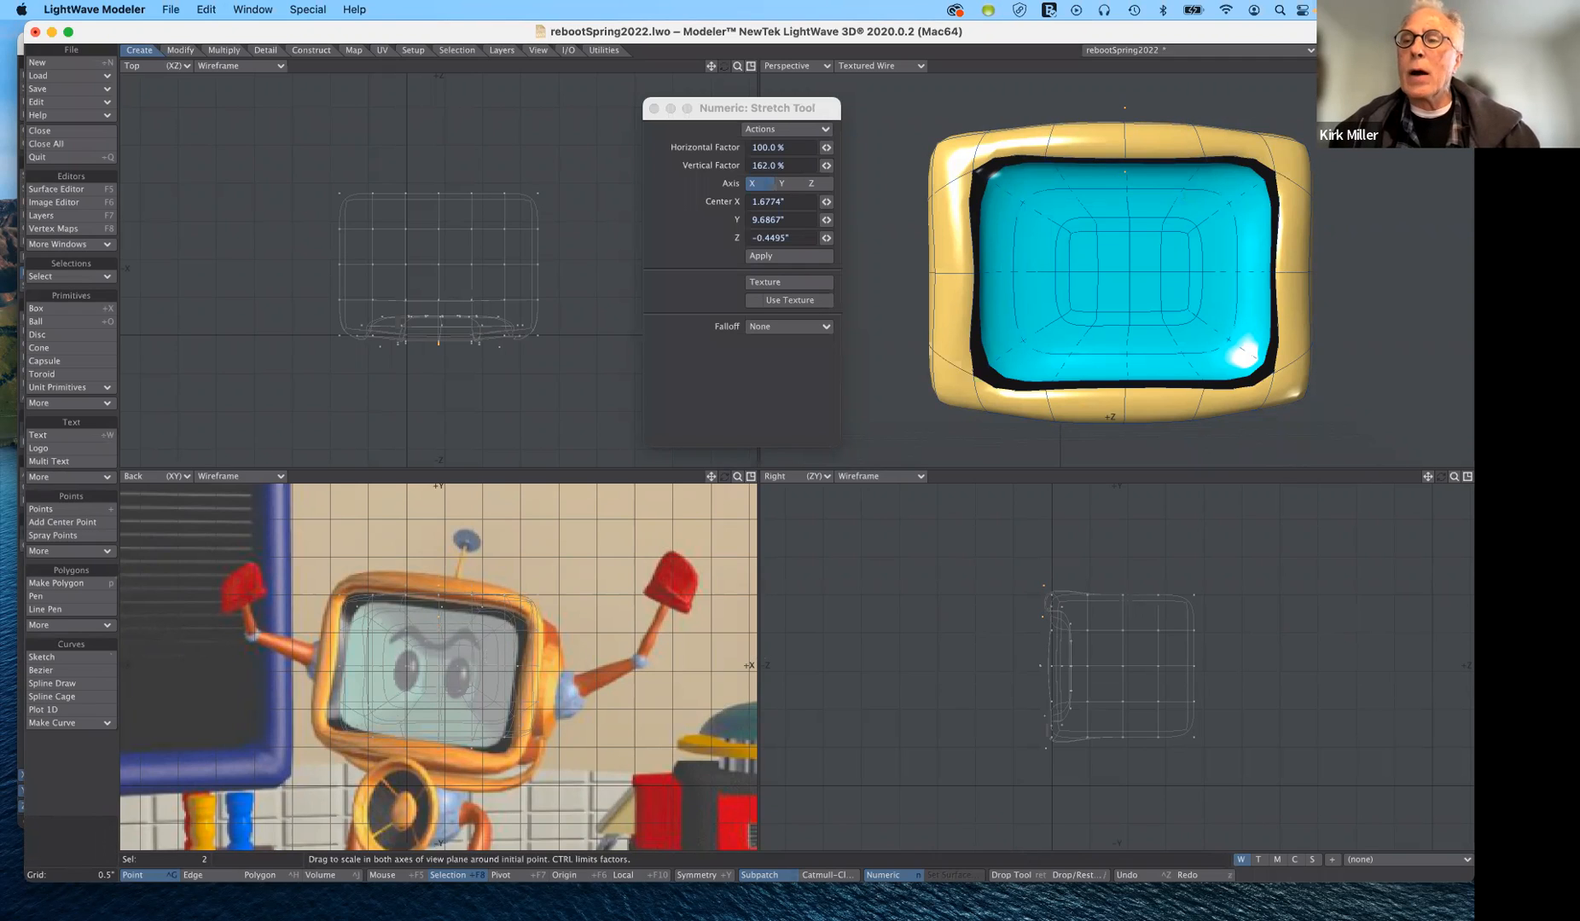
{"action": "left_click_drag", "start_coordinate": [1122, 274], "coordinate": [1100, 275], "text": "alt"}
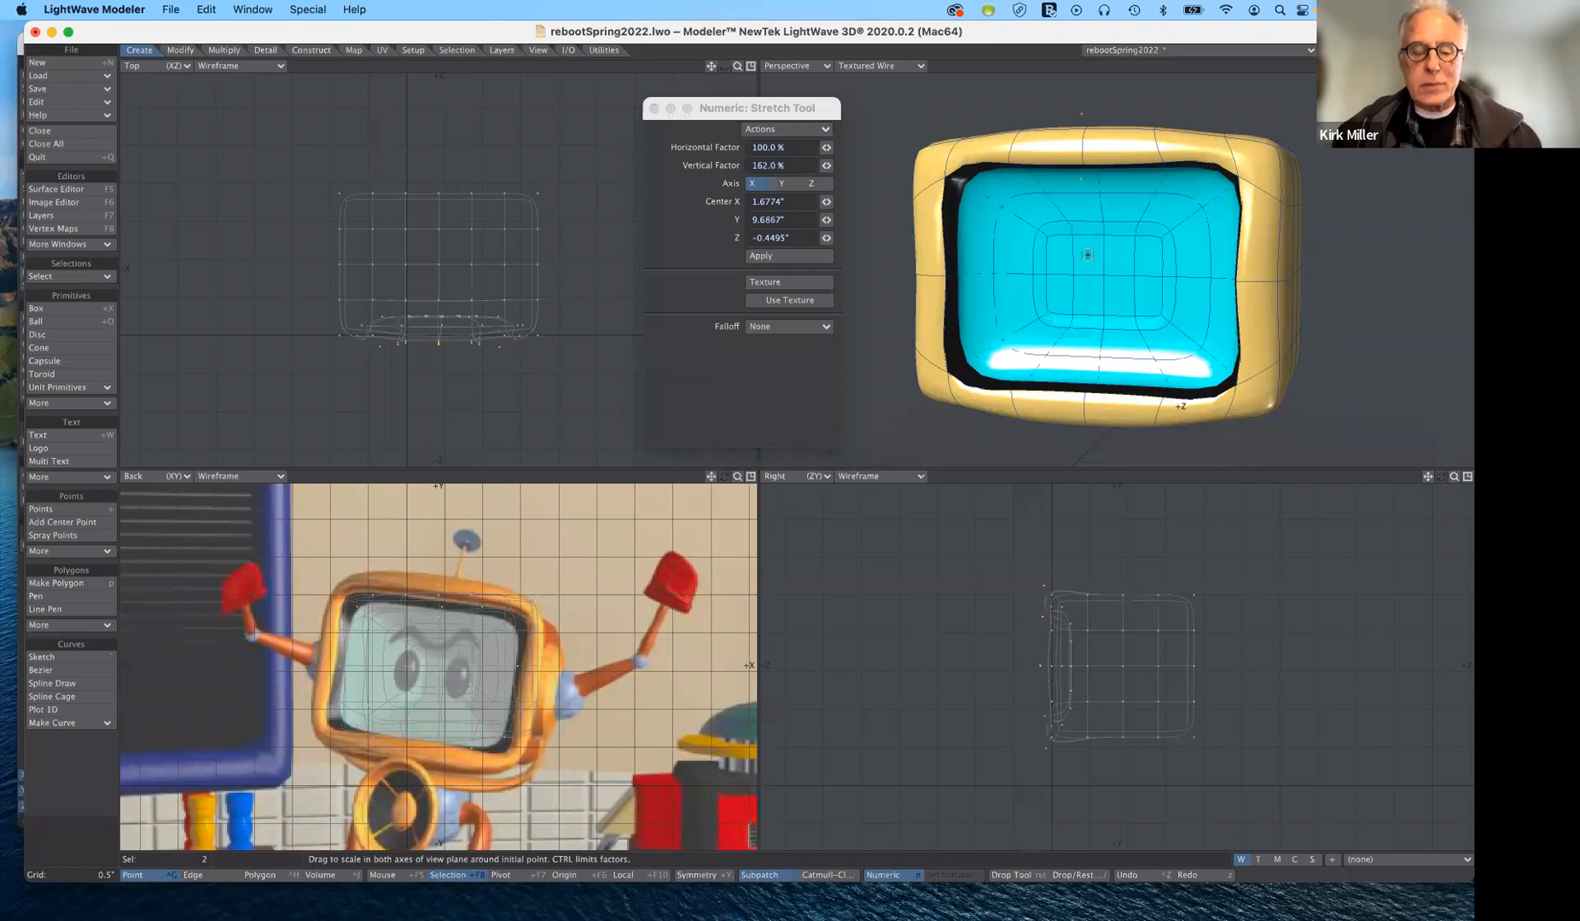
{"action": "key", "text": "space"}
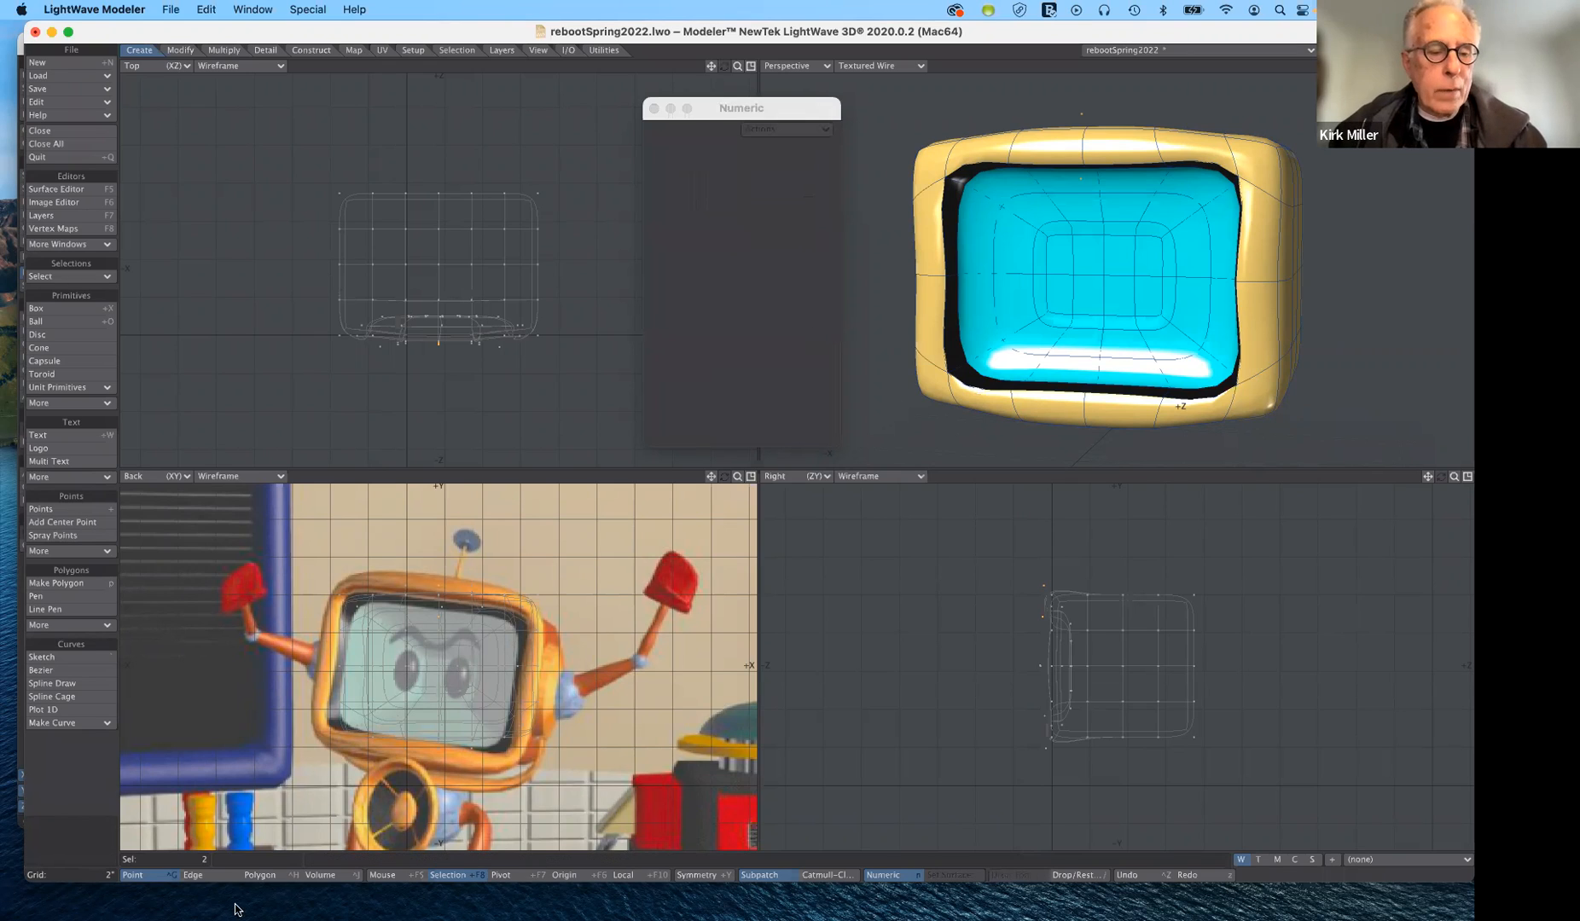
- Select the central screen polygons, grow the selection through the recessed black border, and try resizing it to 77%, undoing the change
{"action": "left_click", "coordinate": [266, 876]}
{"action": "mouse_move", "coordinate": [1095, 253]}
{"action": "left_mouse_down"}
{"action": "mouse_move", "coordinate": [1111, 279]}
{"action": "mouse_move", "coordinate": [1091, 278]}
{"action": "mouse_move", "coordinate": [1076, 308]}
{"action": "left_mouse_up"}
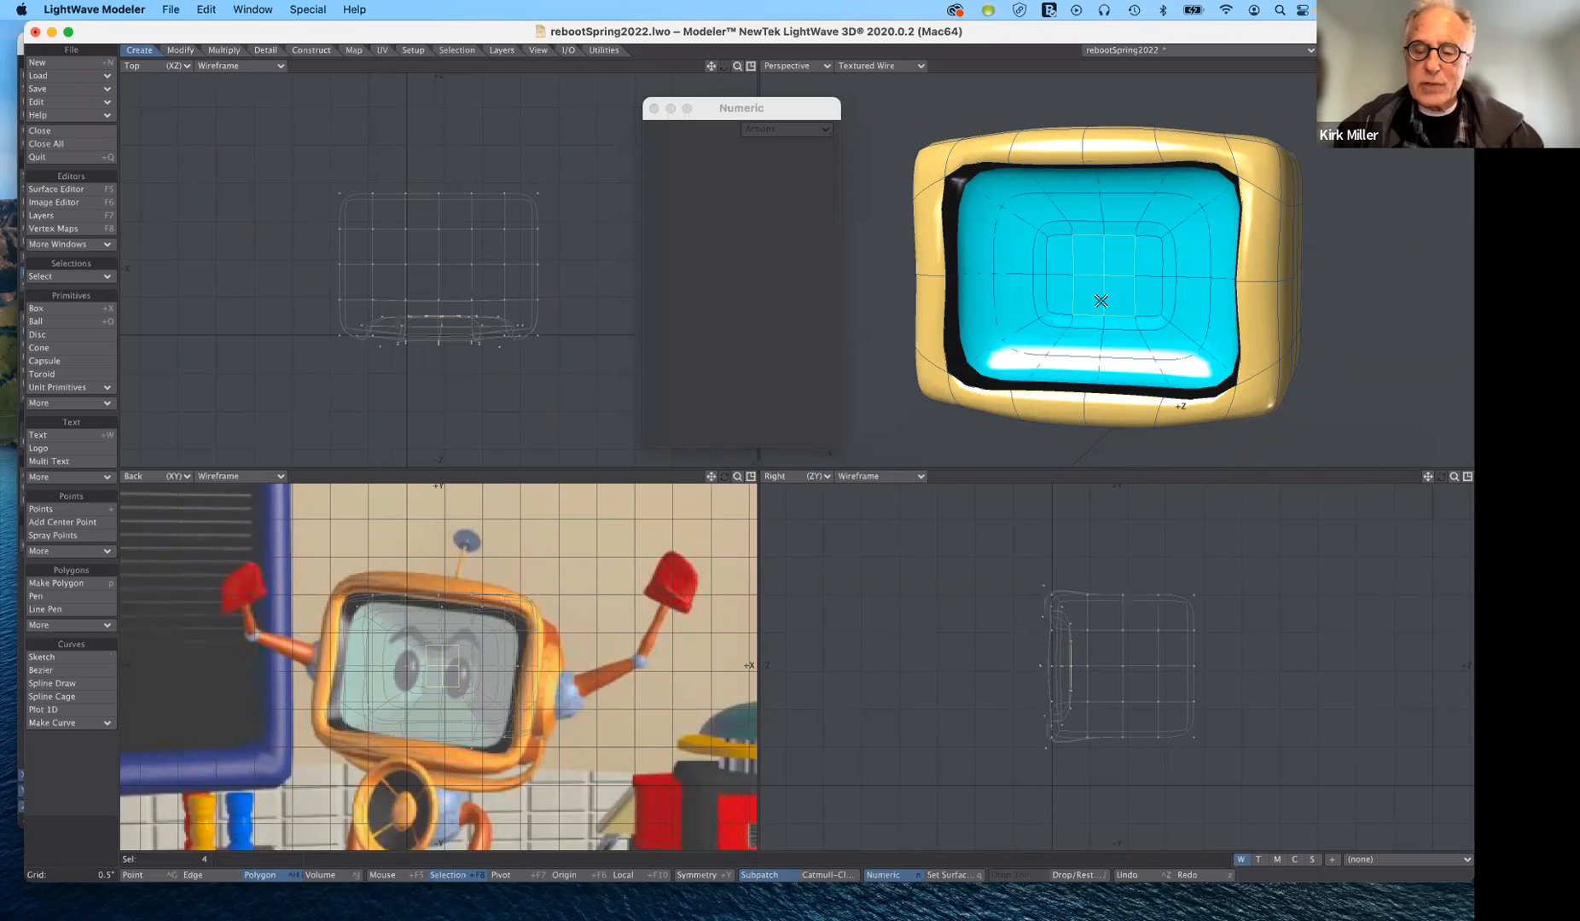
{"action": "key", "text": "shift+bracketright"}
{"action": "key", "text": "shift+bracketright"}
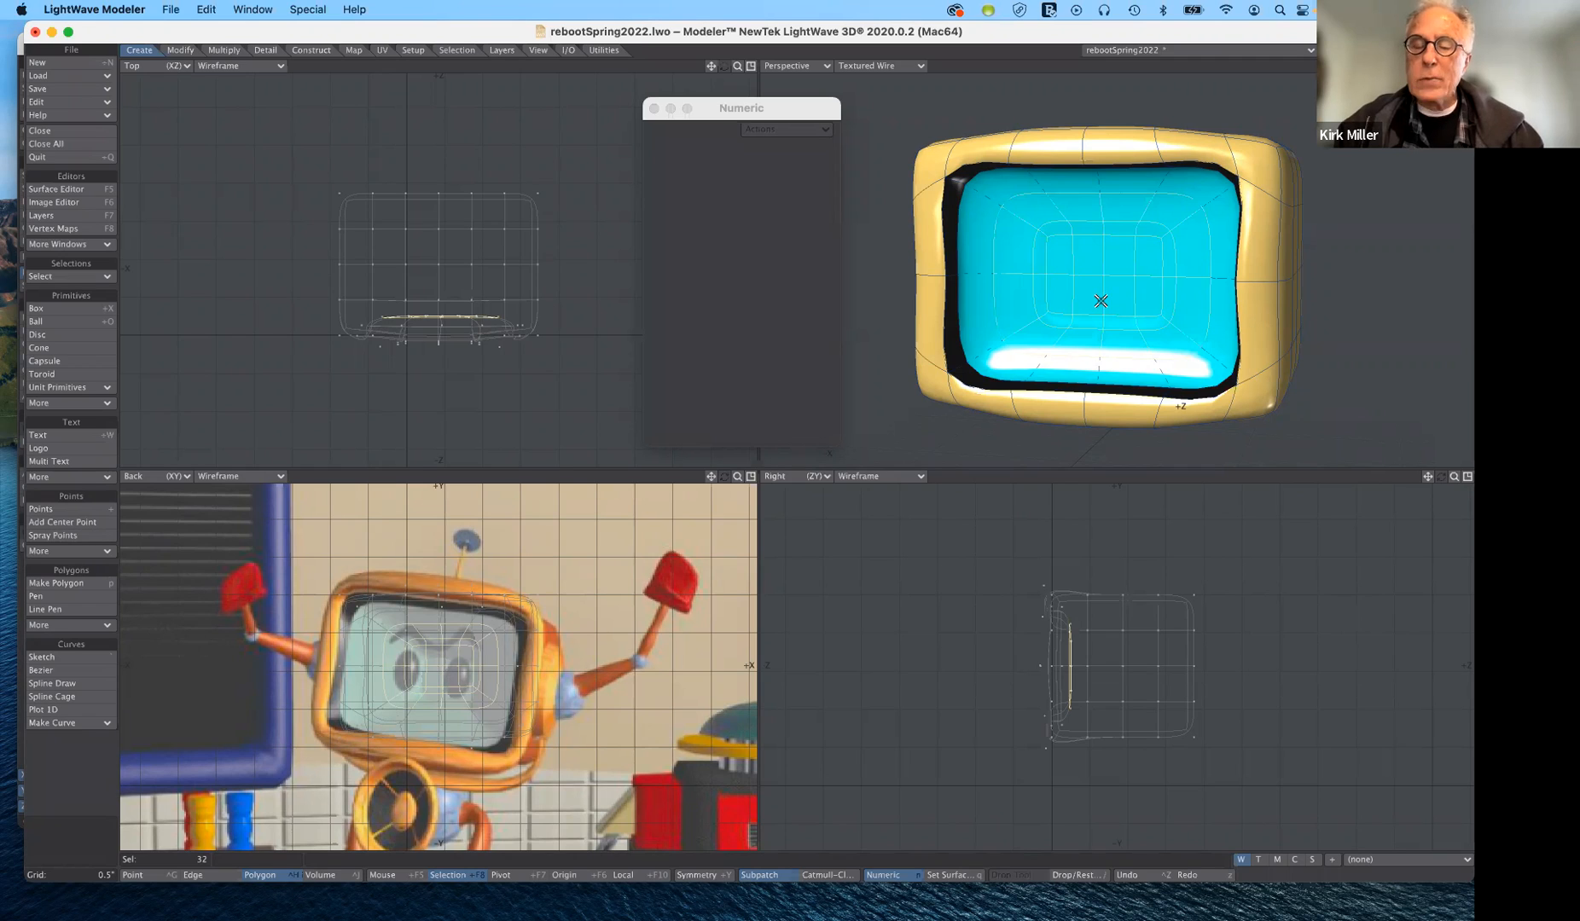
{"action": "key", "text": "shift+bracketleft"}
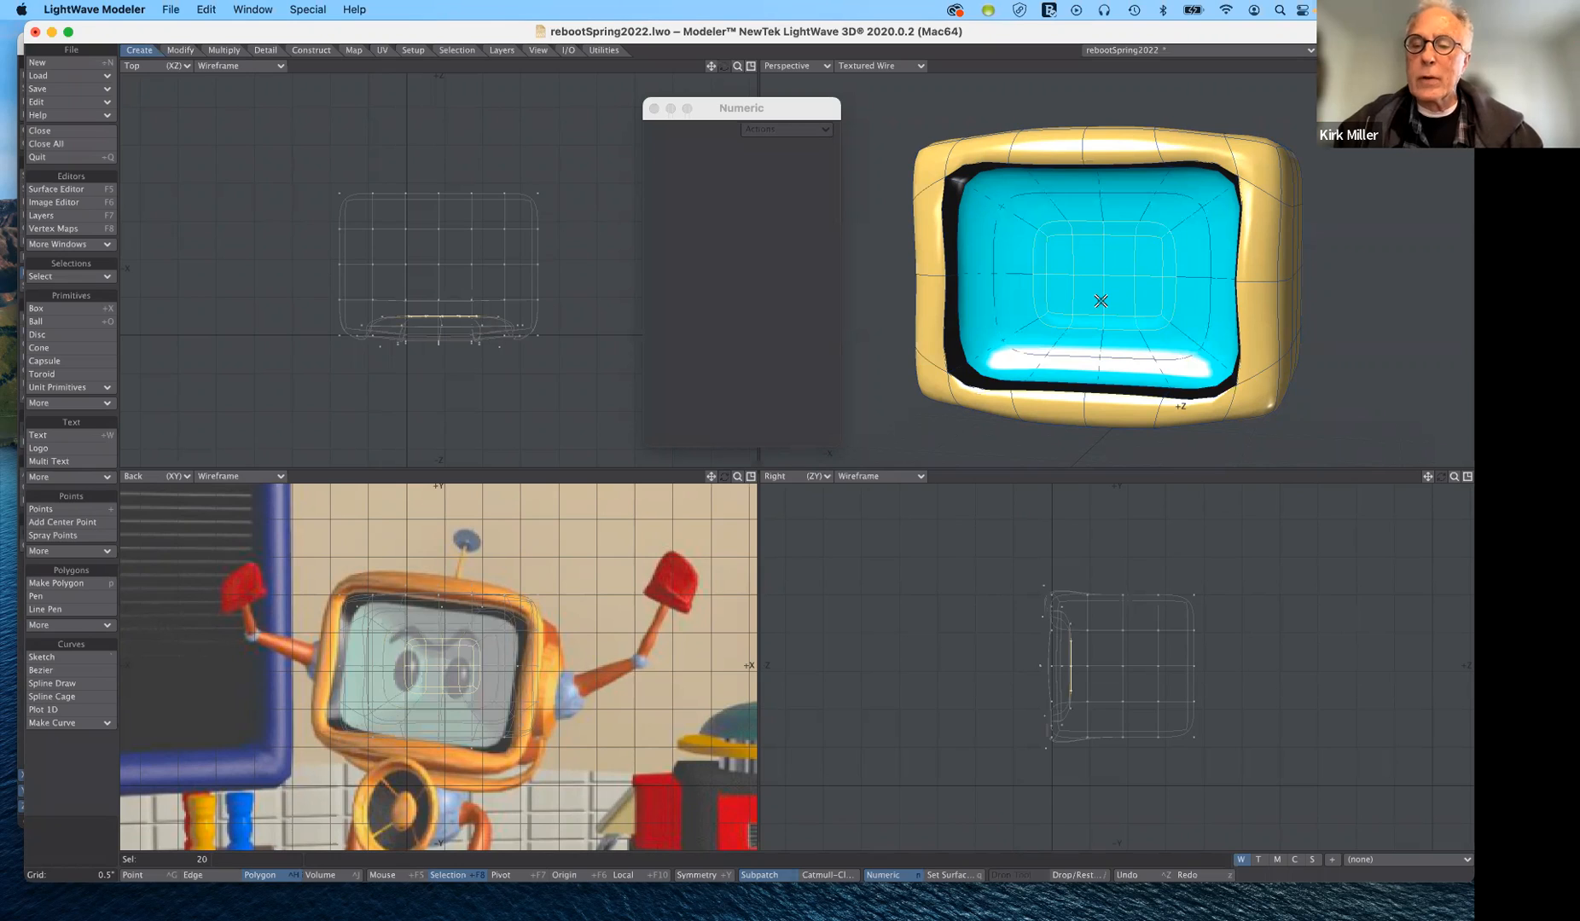
{"action": "key", "text": "shift+bracketright"}
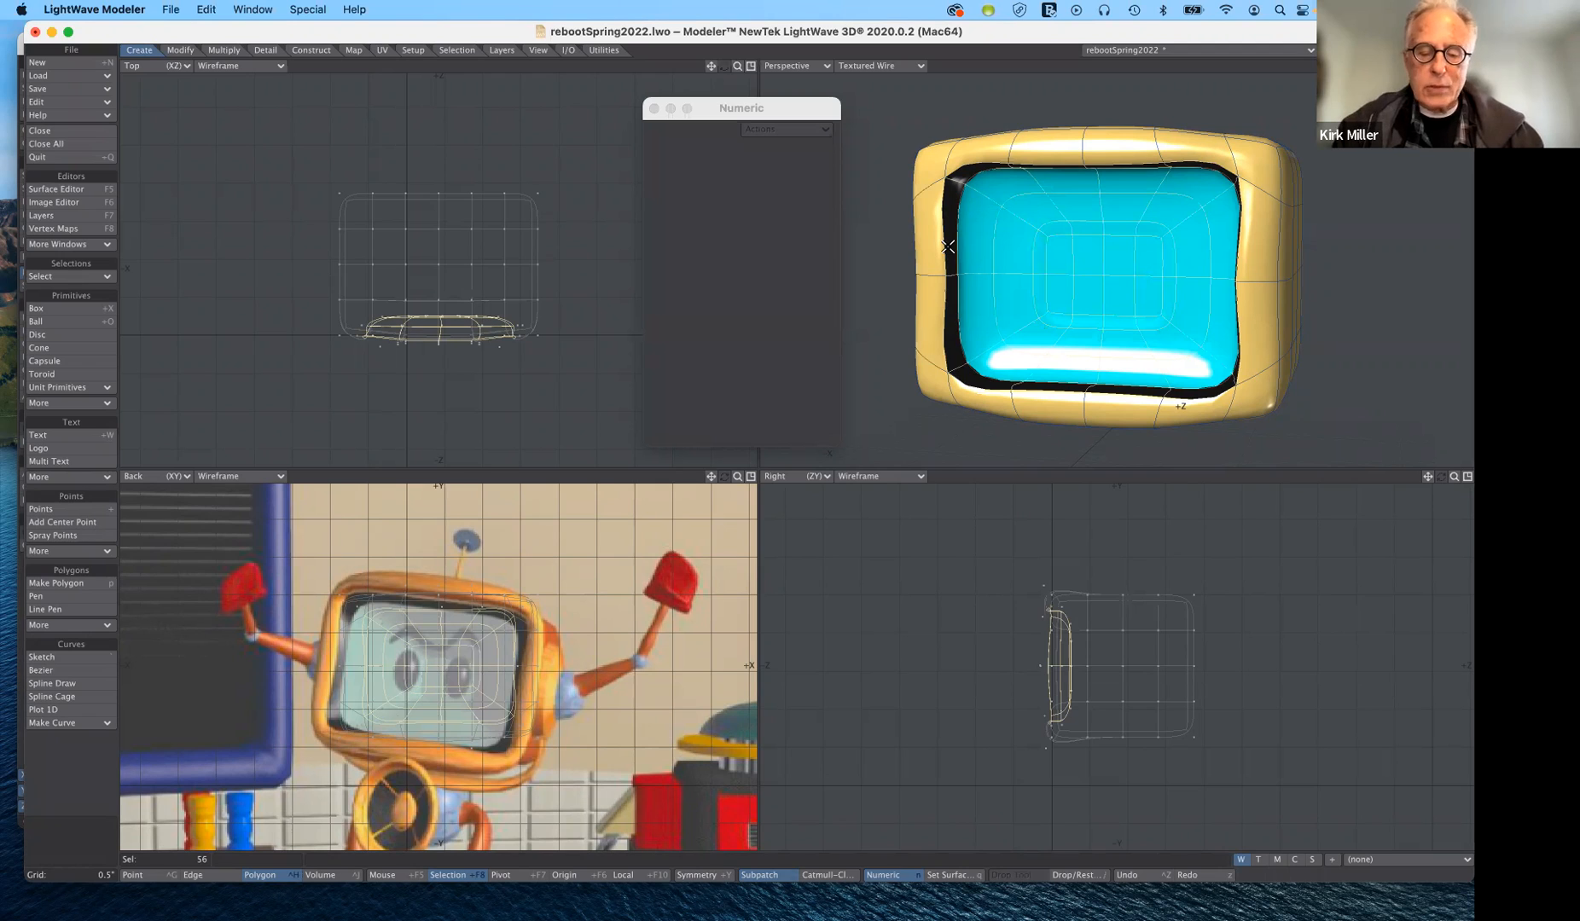
{"action": "key", "text": "shift+h"}
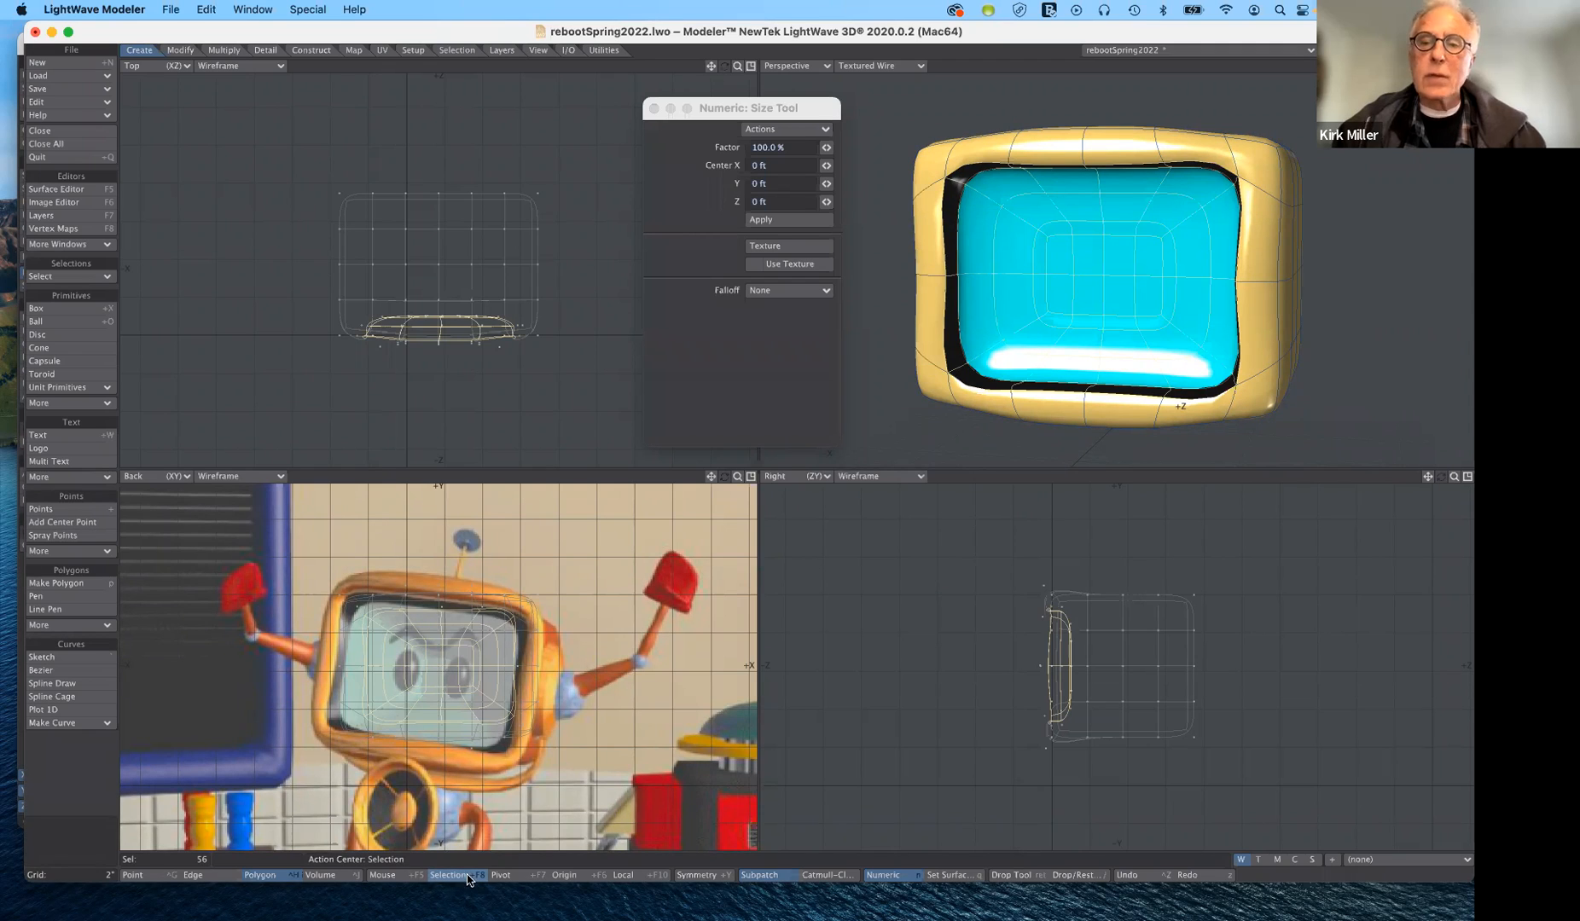
{"action": "left_click", "coordinate": [1100, 276]}
{"action": "left_click_drag", "start_coordinate": [1100, 276], "coordinate": [1061, 276]}
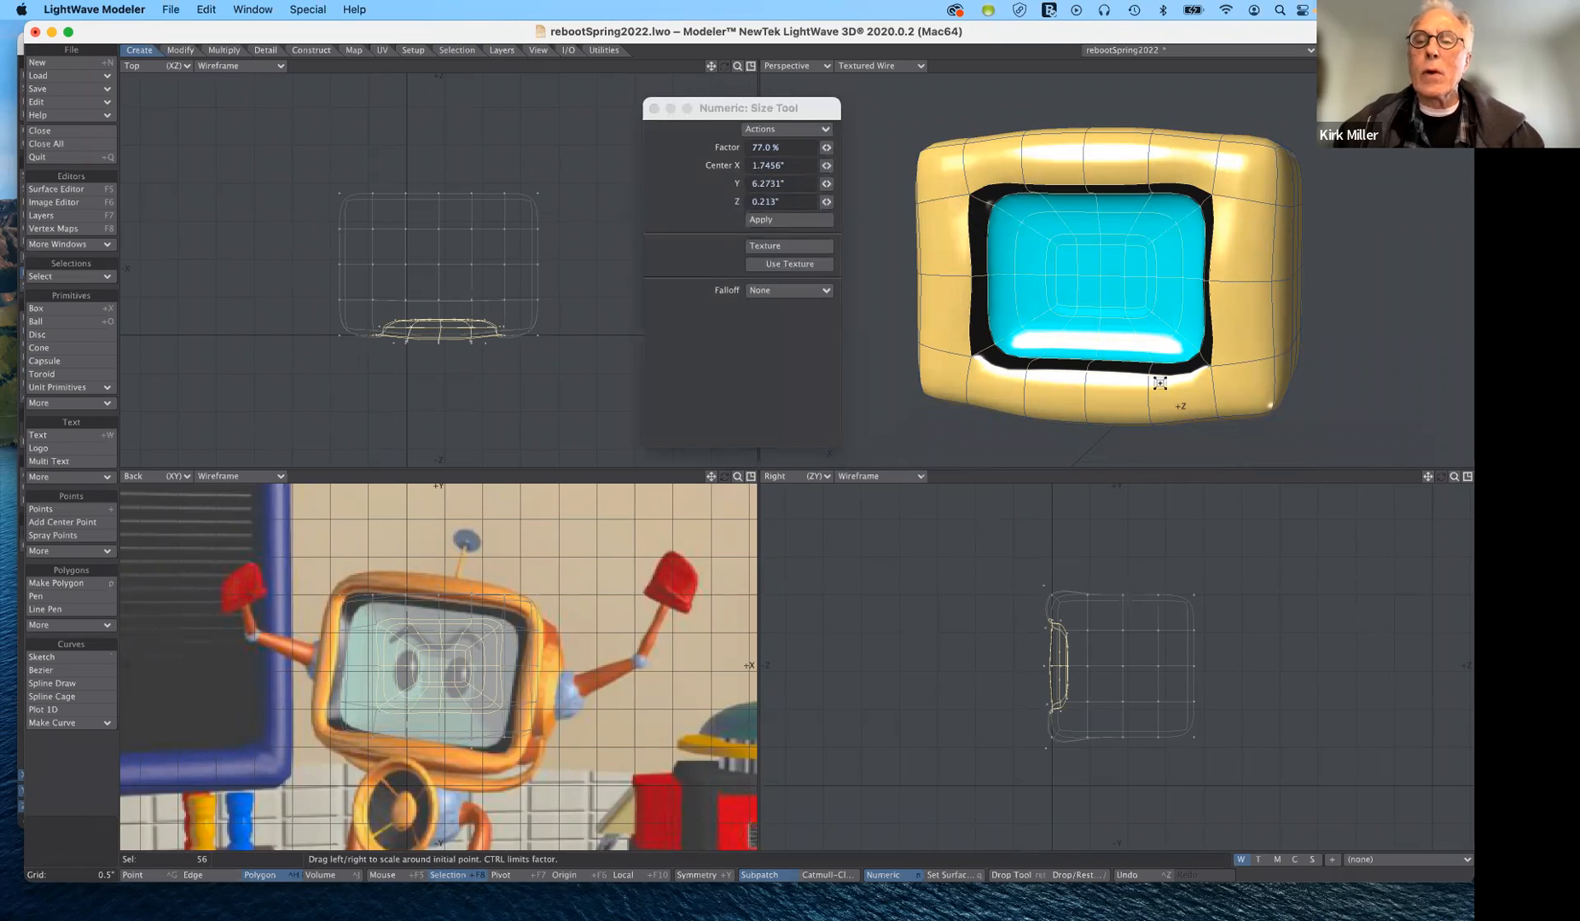
{"action": "key", "text": "super+z"}
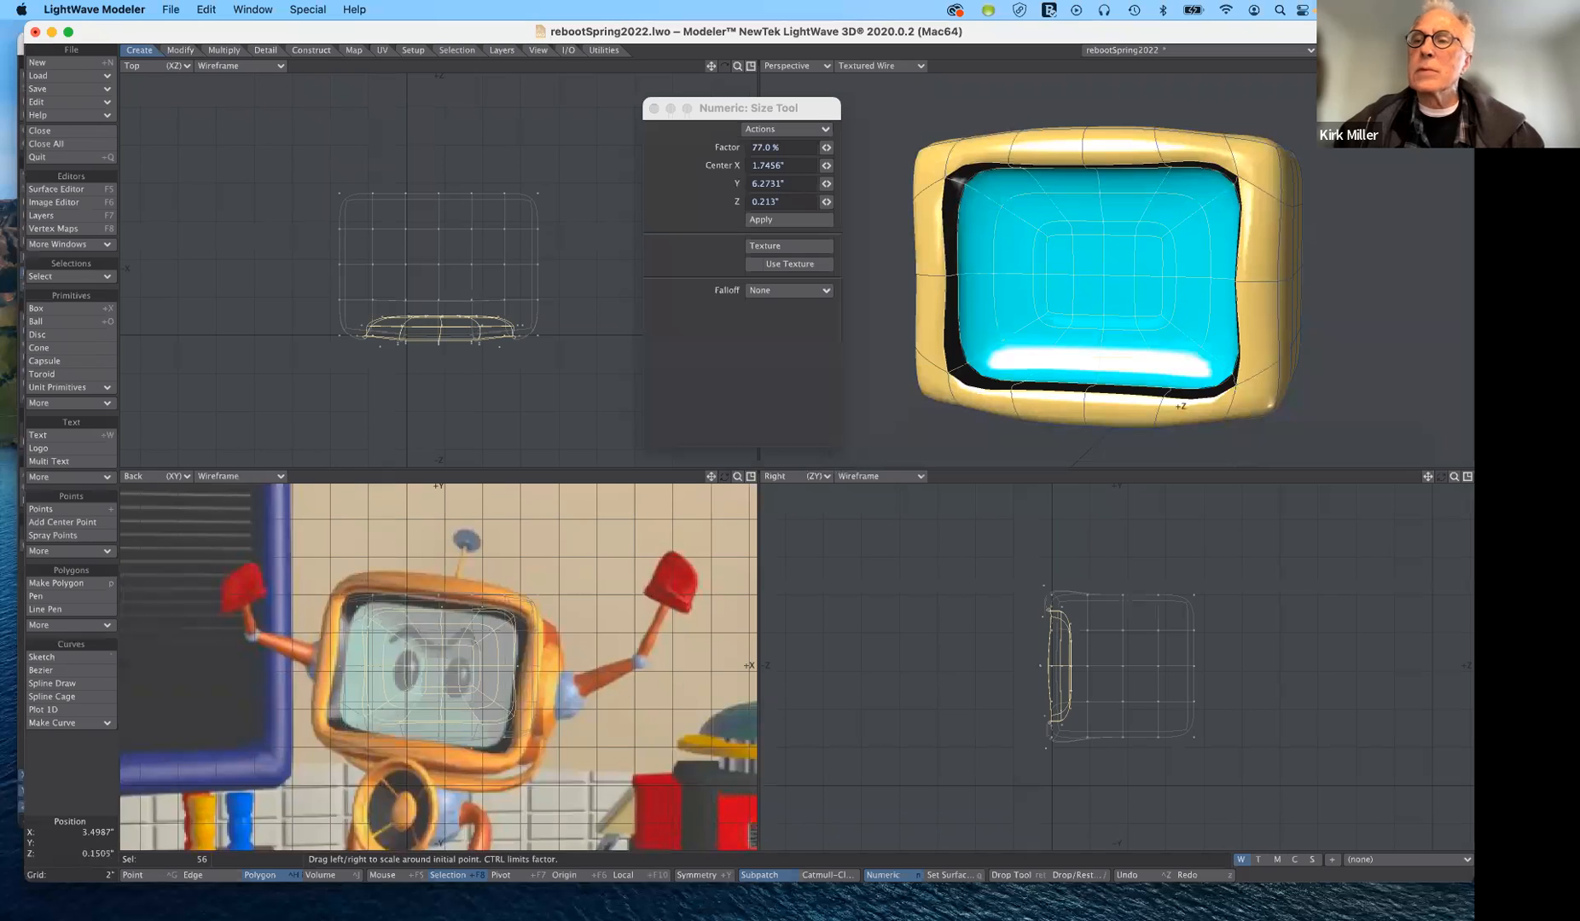
- Drop the active transform tool and deselect the screen and border polygons
{"action": "left_click_drag", "start_coordinate": [1441, 66], "coordinate": [1474, 13]}
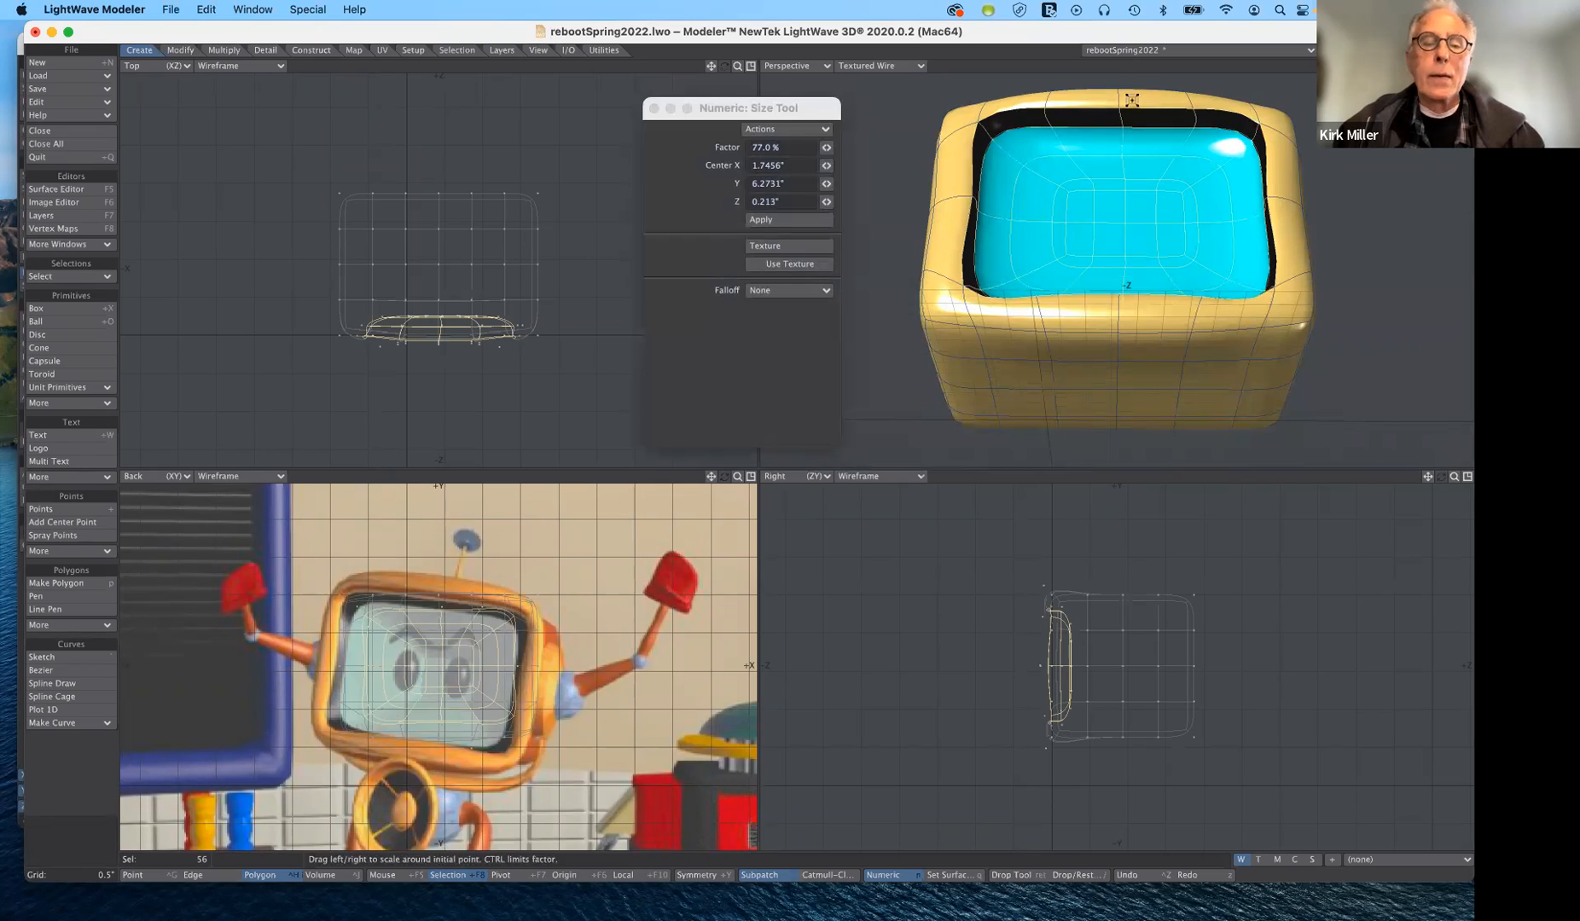
{"action": "left_click", "coordinate": [72, 843]}
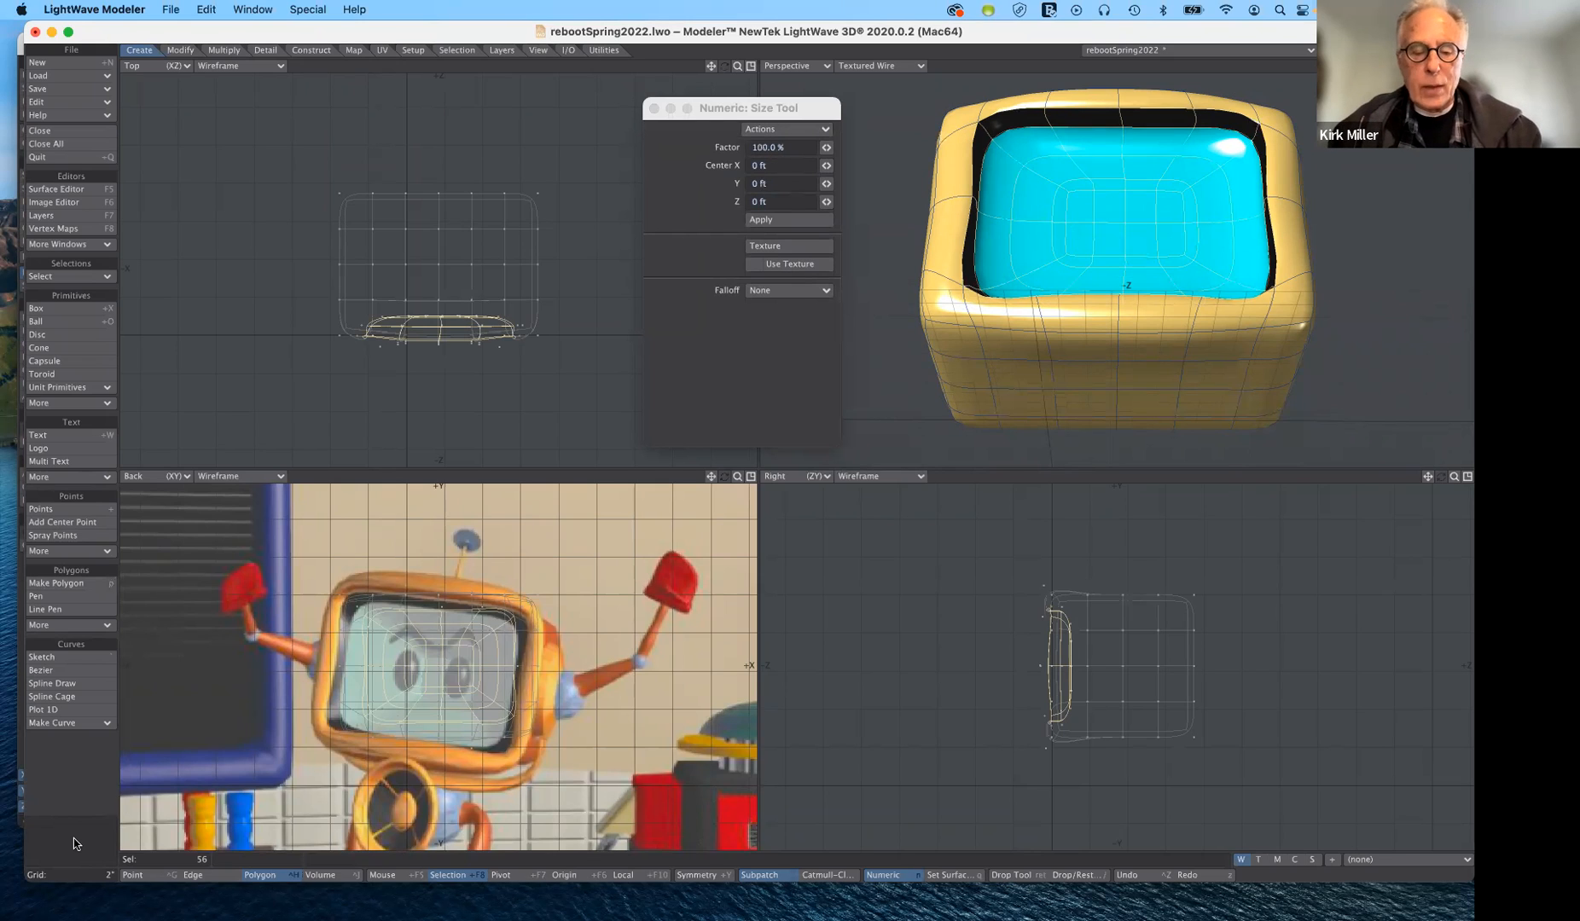
{"action": "key", "text": "t"}
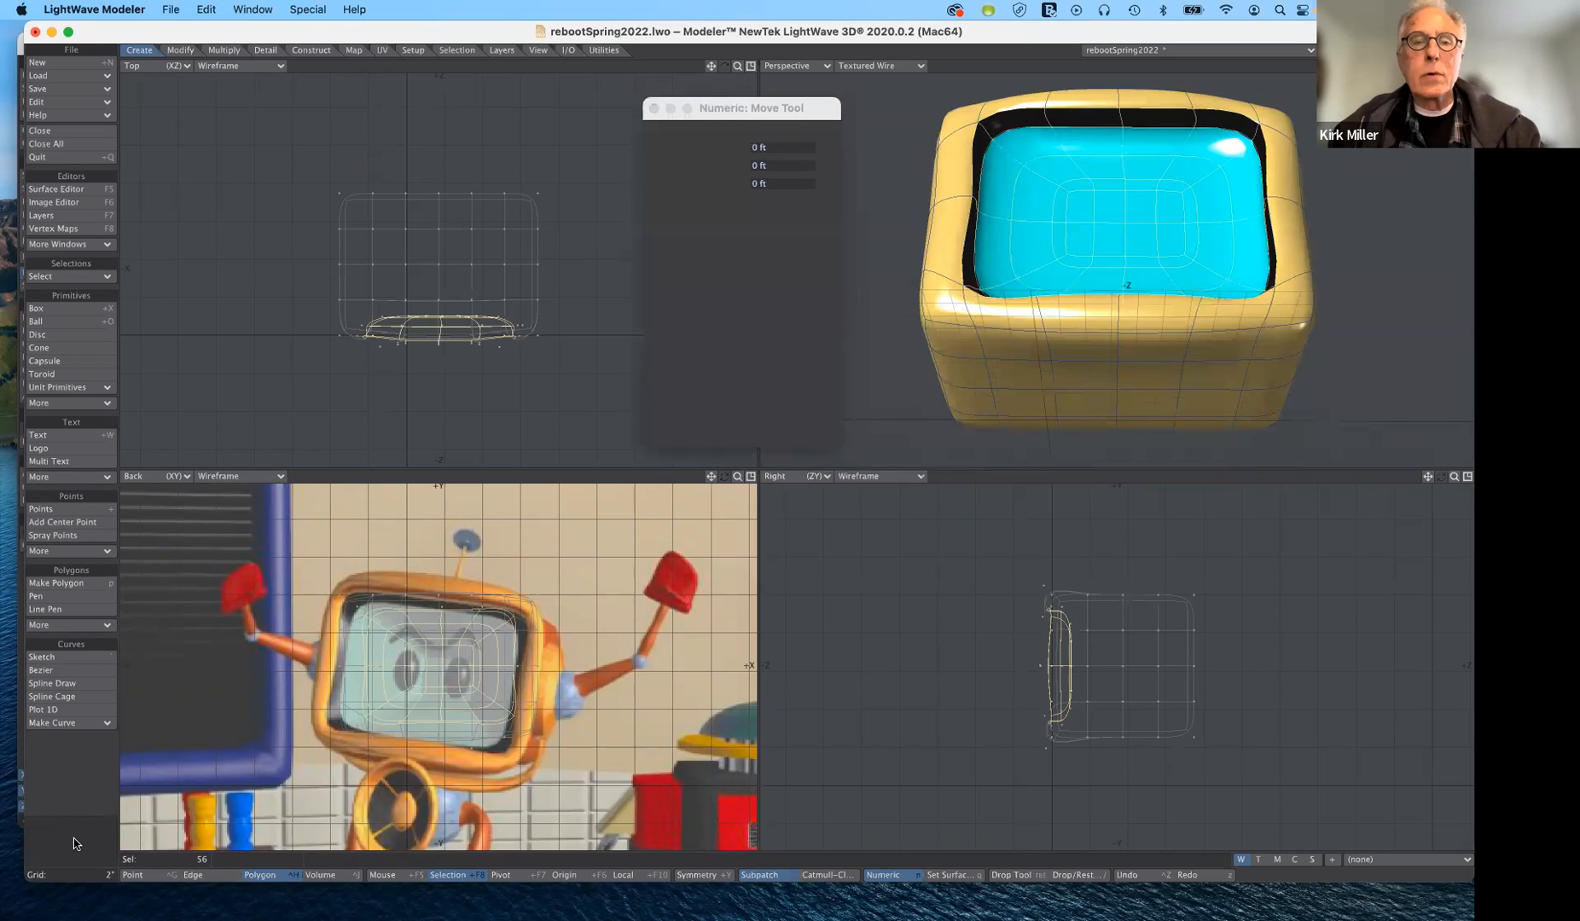
{"action": "key", "text": "space"}
{"action": "key", "text": "slash"}
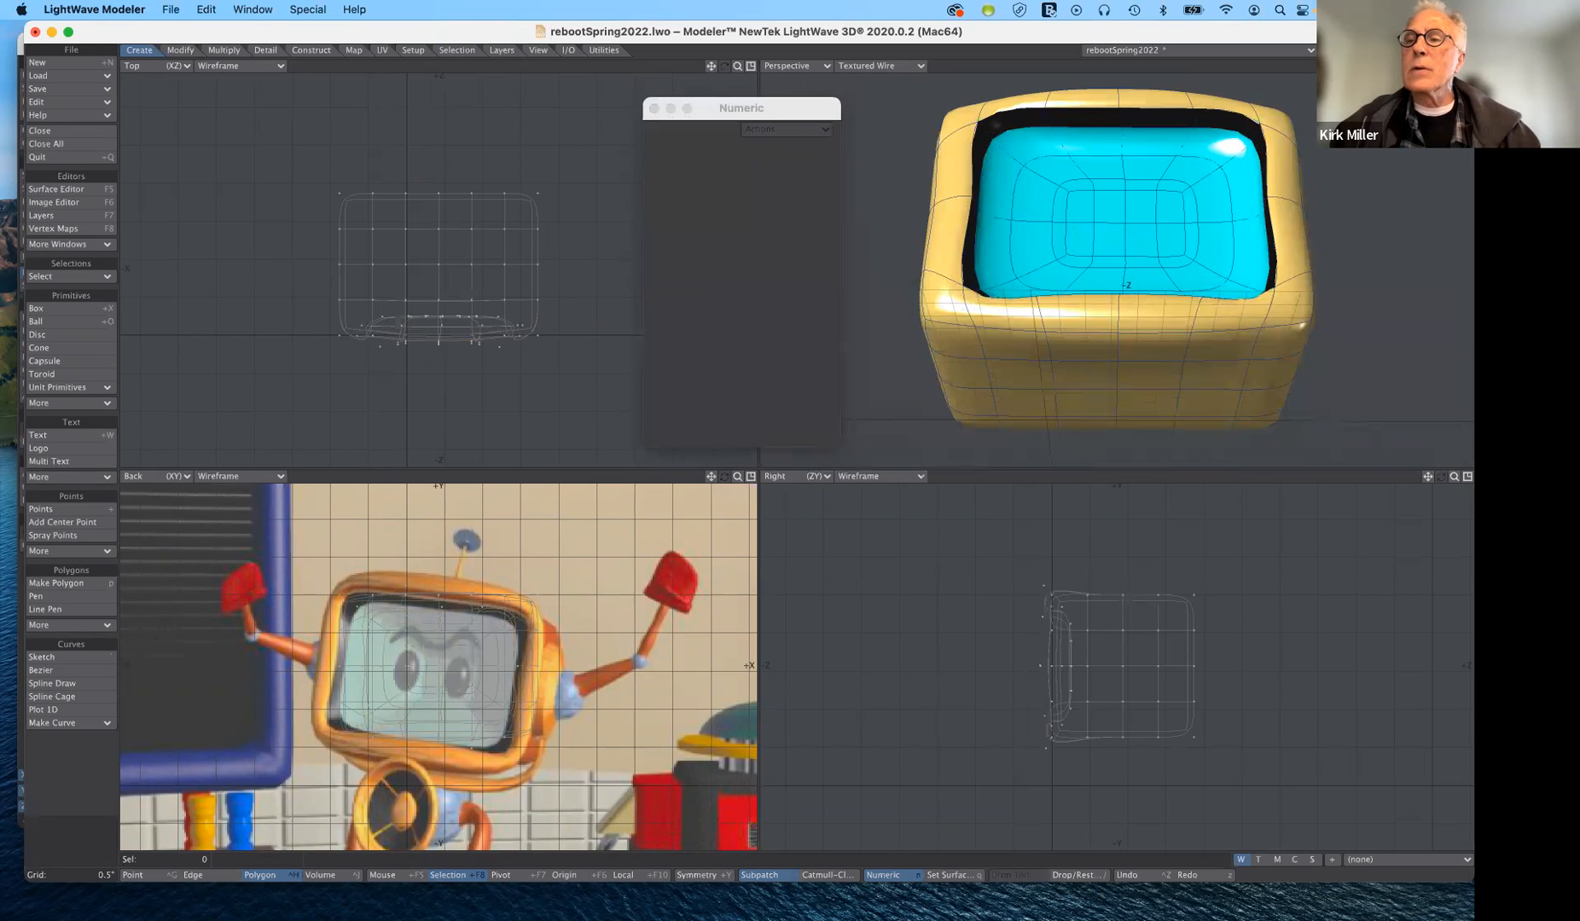
{"action": "left_click_drag", "start_coordinate": [1126, 256], "coordinate": [1062, 367], "text": "alt"}
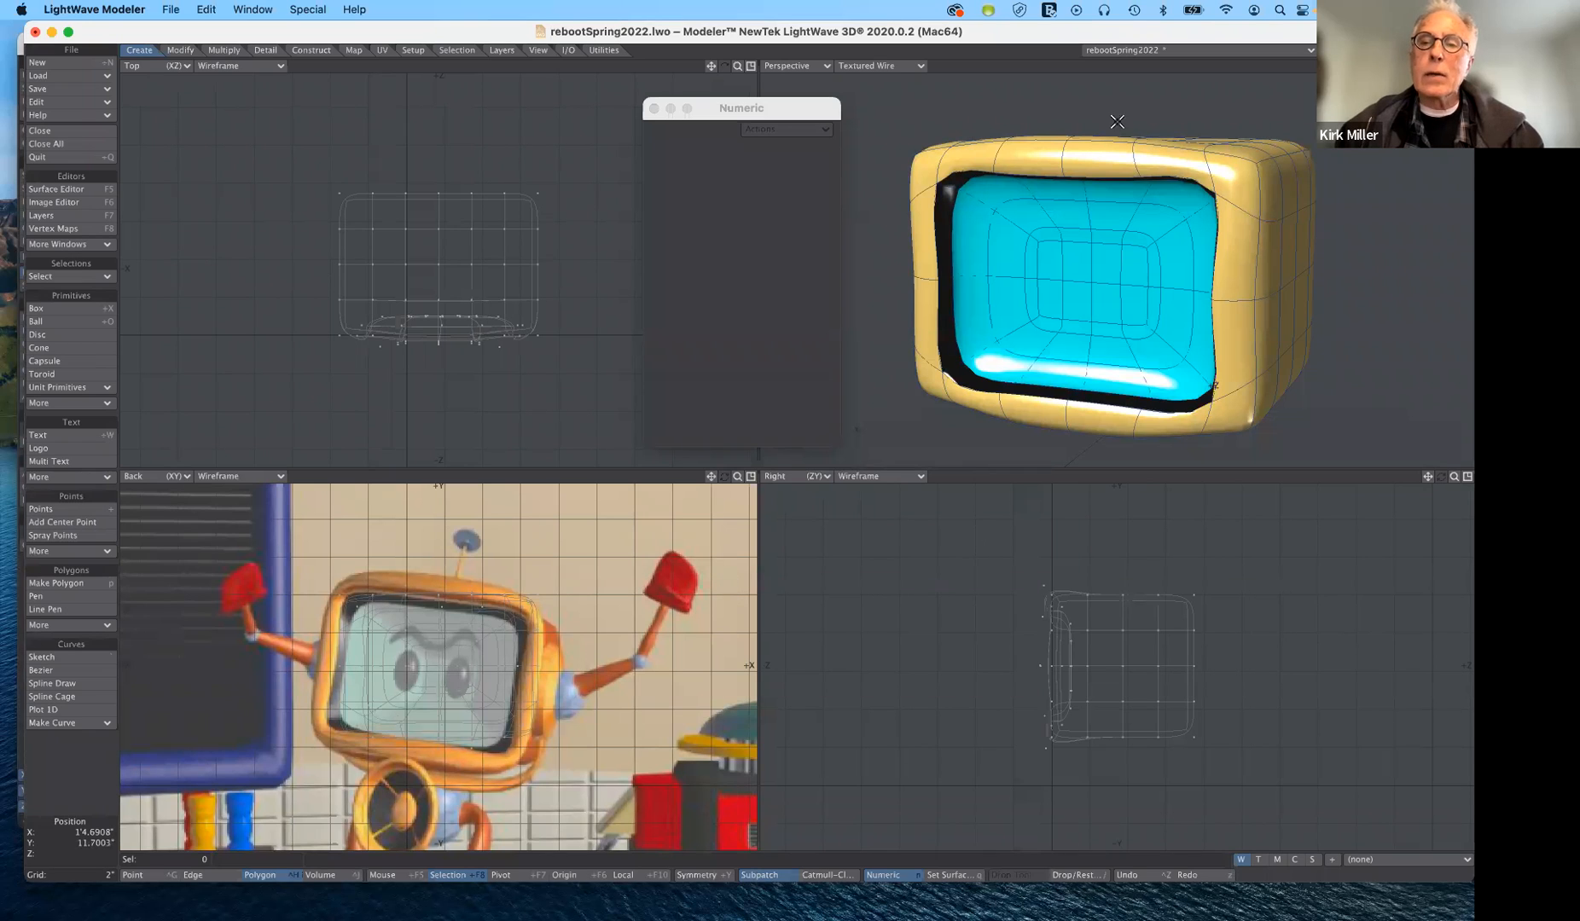
{"action": "left_click", "coordinate": [823, 108]}
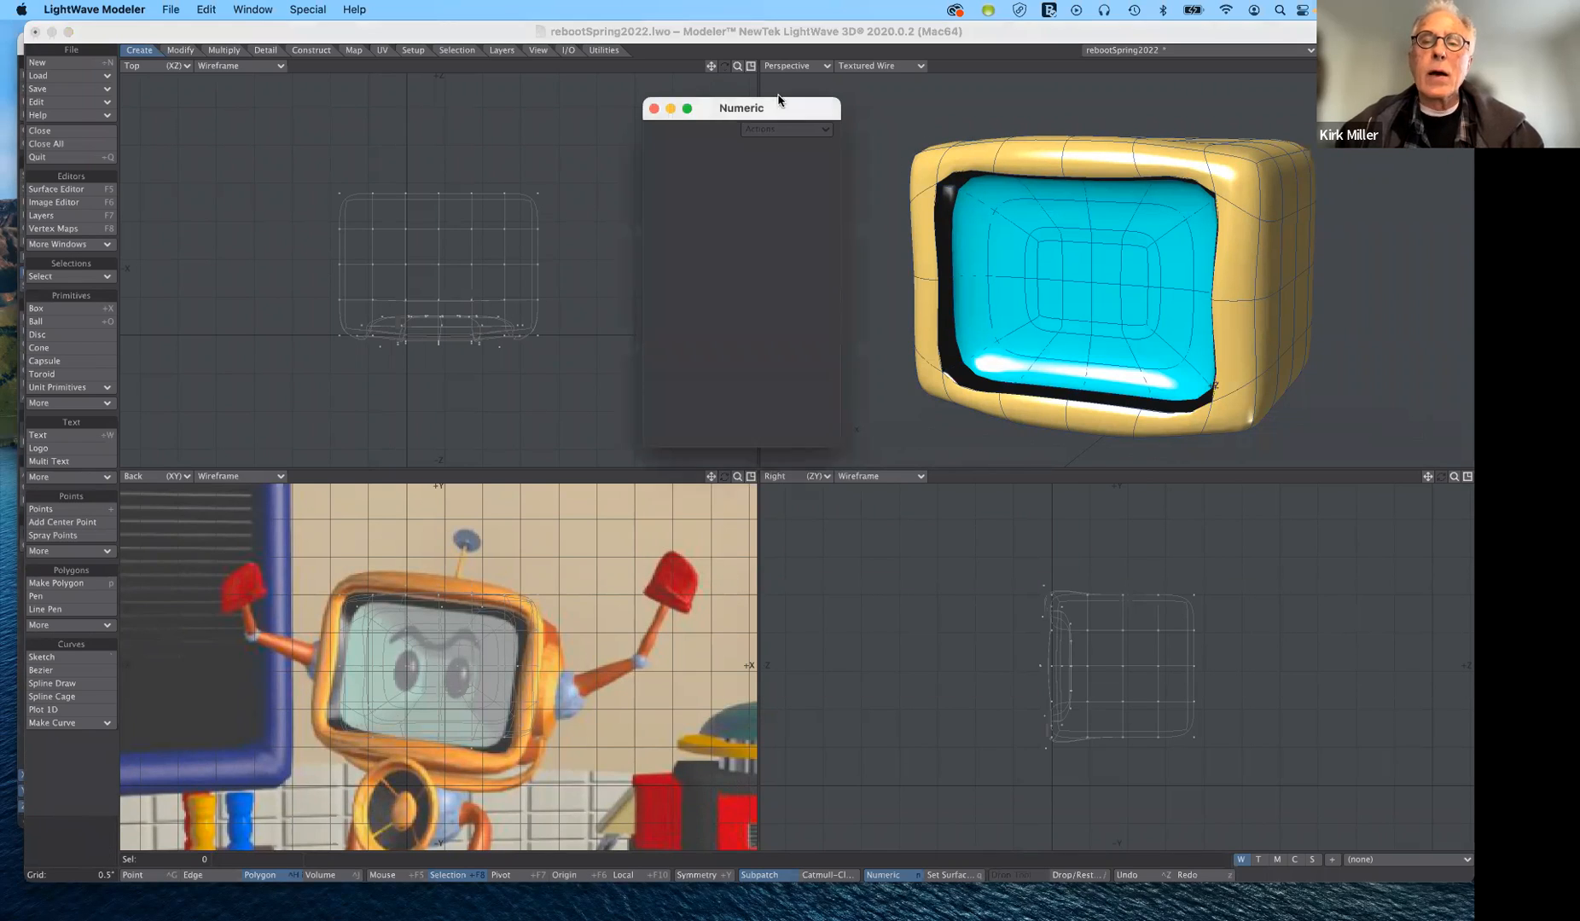
{"action": "left_click_drag", "start_coordinate": [823, 108], "coordinate": [782, 103]}
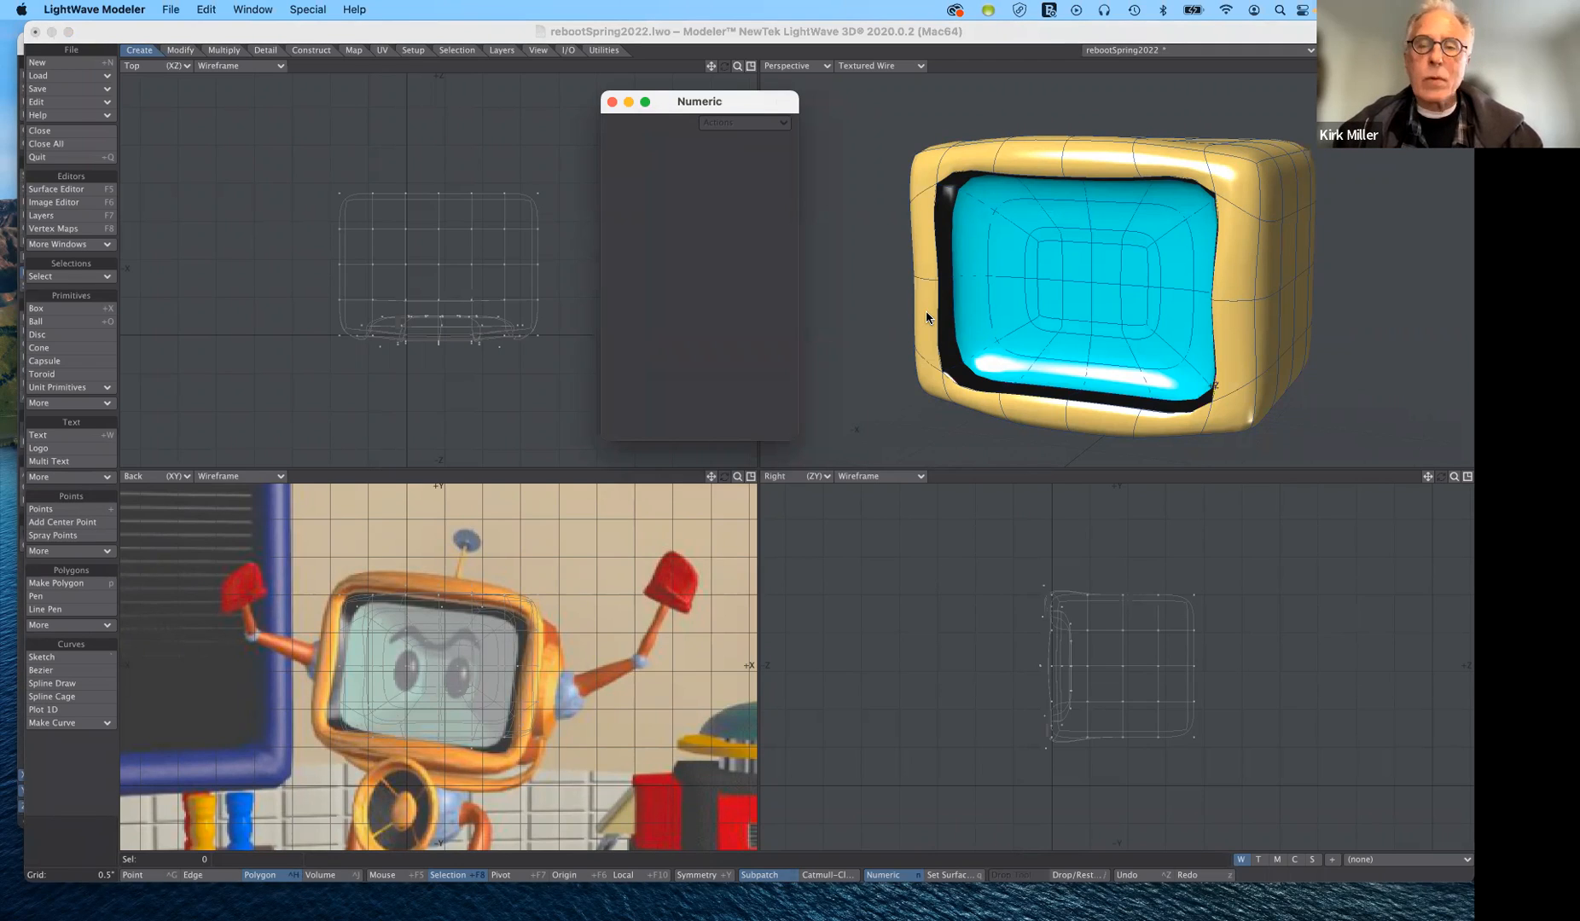
- Examine the casing's unsmoothed polygon cage from a few angles, then restore its subpatch smoothing
{"action": "key", "text": "Tab"}
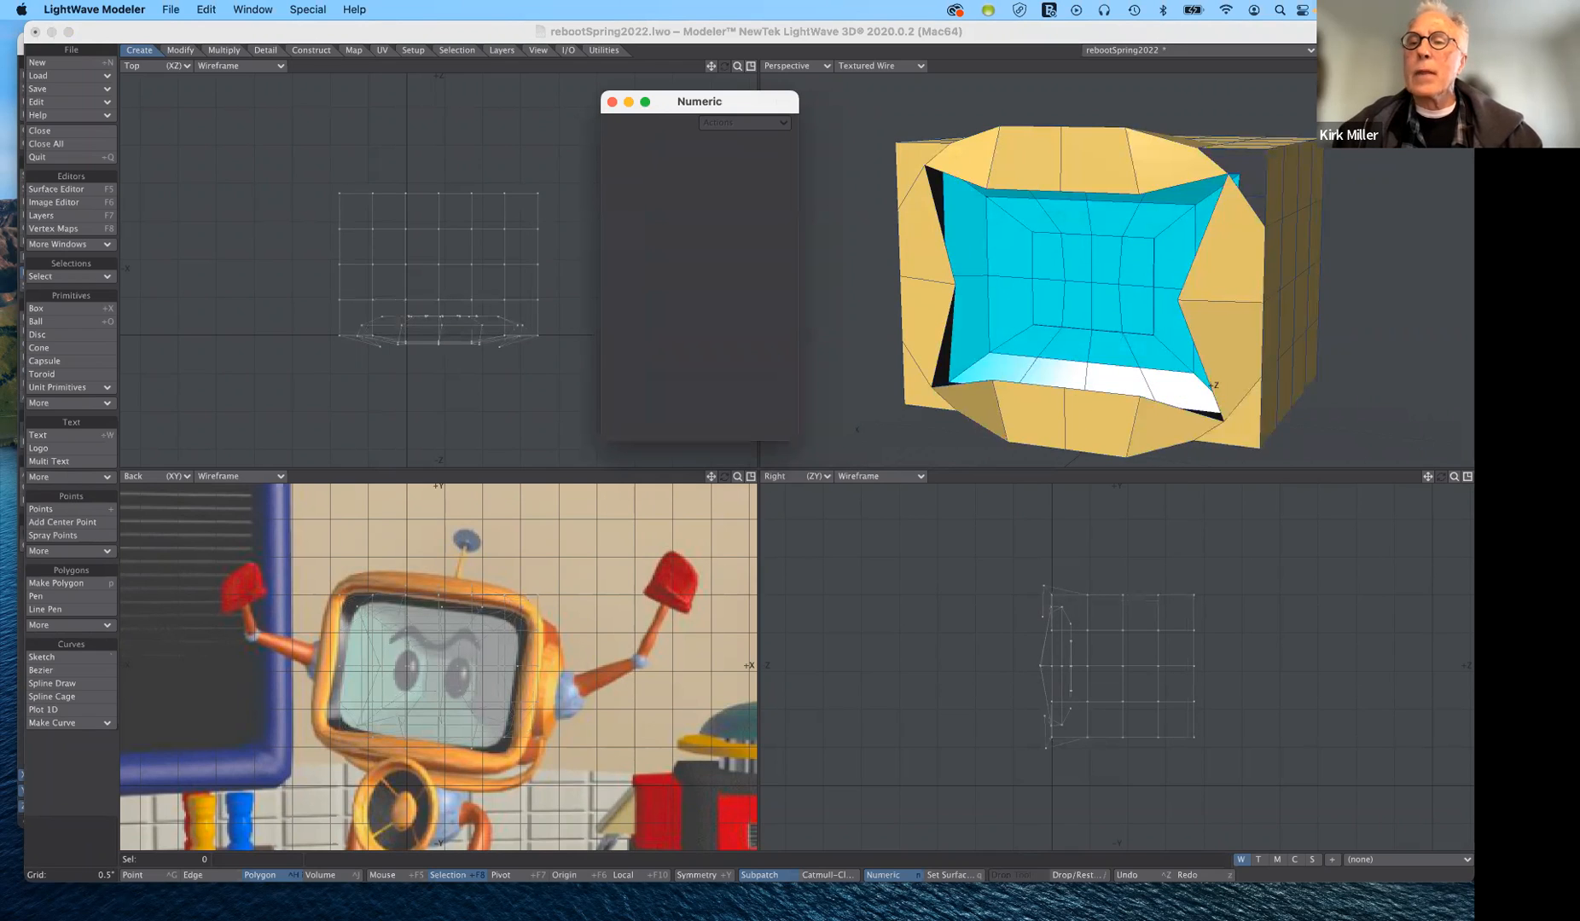
{"action": "mouse_move", "coordinate": [1109, 281]}
{"action": "left_mouse_down", "text": "alt"}
{"action": "mouse_move", "coordinate": [980, 278]}
{"action": "mouse_move", "coordinate": [1160, 264]}
{"action": "mouse_move", "coordinate": [1194, 307]}
{"action": "mouse_move", "coordinate": [1118, 230]}
{"action": "mouse_move", "coordinate": [1058, 268]}
{"action": "mouse_move", "coordinate": [1045, 311]}
{"action": "mouse_move", "coordinate": [1082, 295]}
{"action": "left_mouse_up", "text": "alt"}
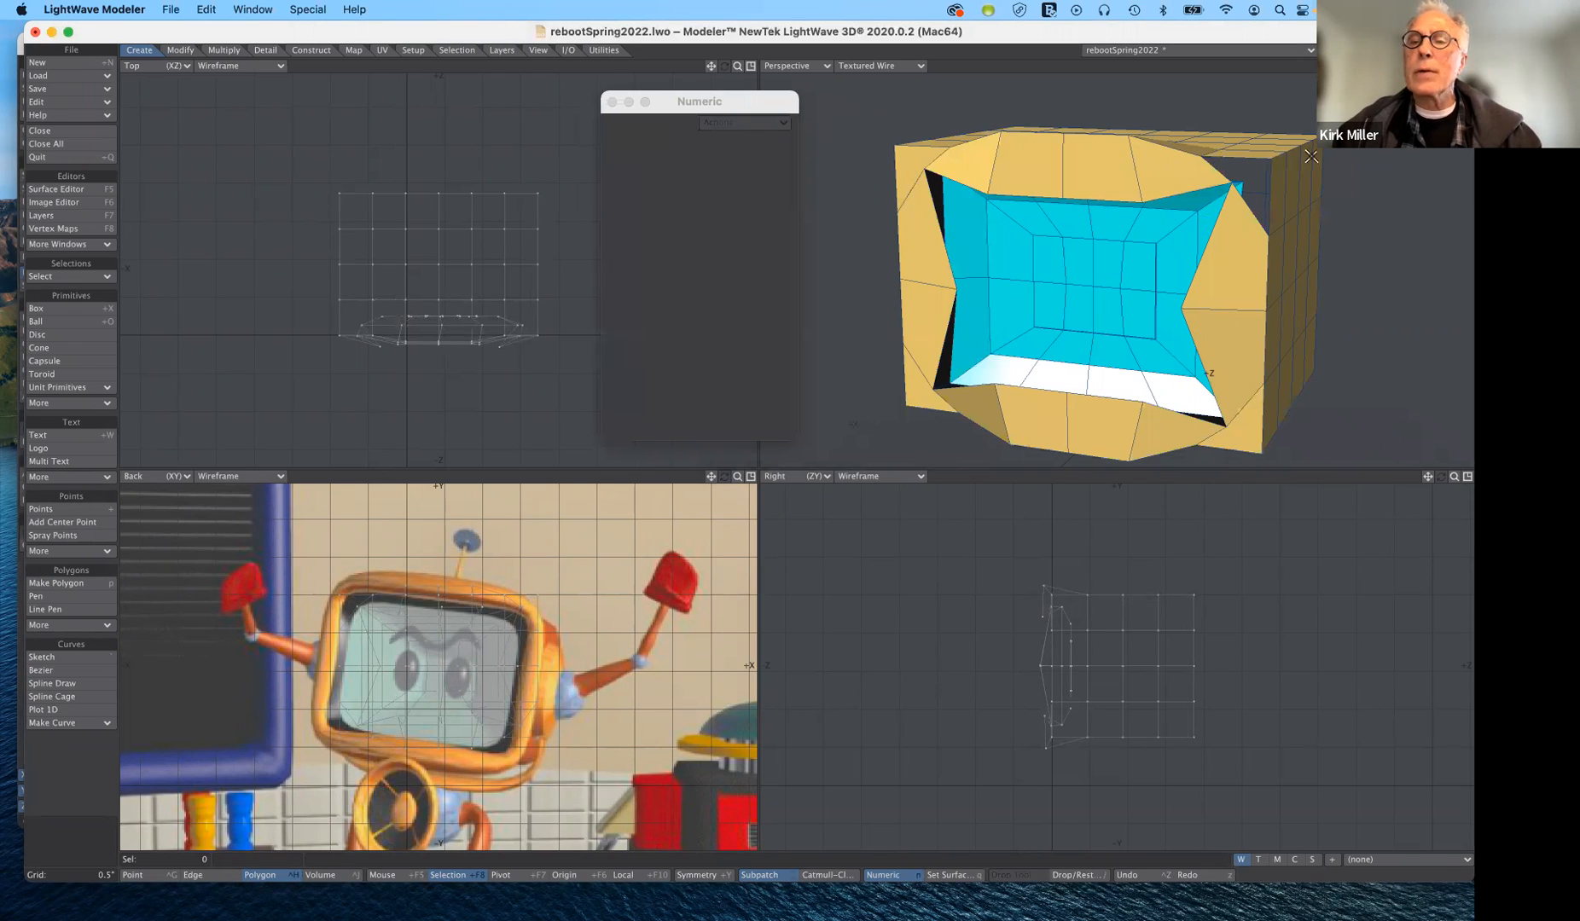
{"action": "mouse_move", "coordinate": [1441, 65]}
{"action": "left_mouse_down"}
{"action": "mouse_move", "coordinate": [1391, 109]}
{"action": "mouse_move", "coordinate": [1426, 43]}
{"action": "mouse_move", "coordinate": [1433, 86]}
{"action": "mouse_move", "coordinate": [1469, 63]}
{"action": "mouse_move", "coordinate": [1540, 77]}
{"action": "mouse_move", "coordinate": [1440, 71]}
{"action": "left_mouse_up"}
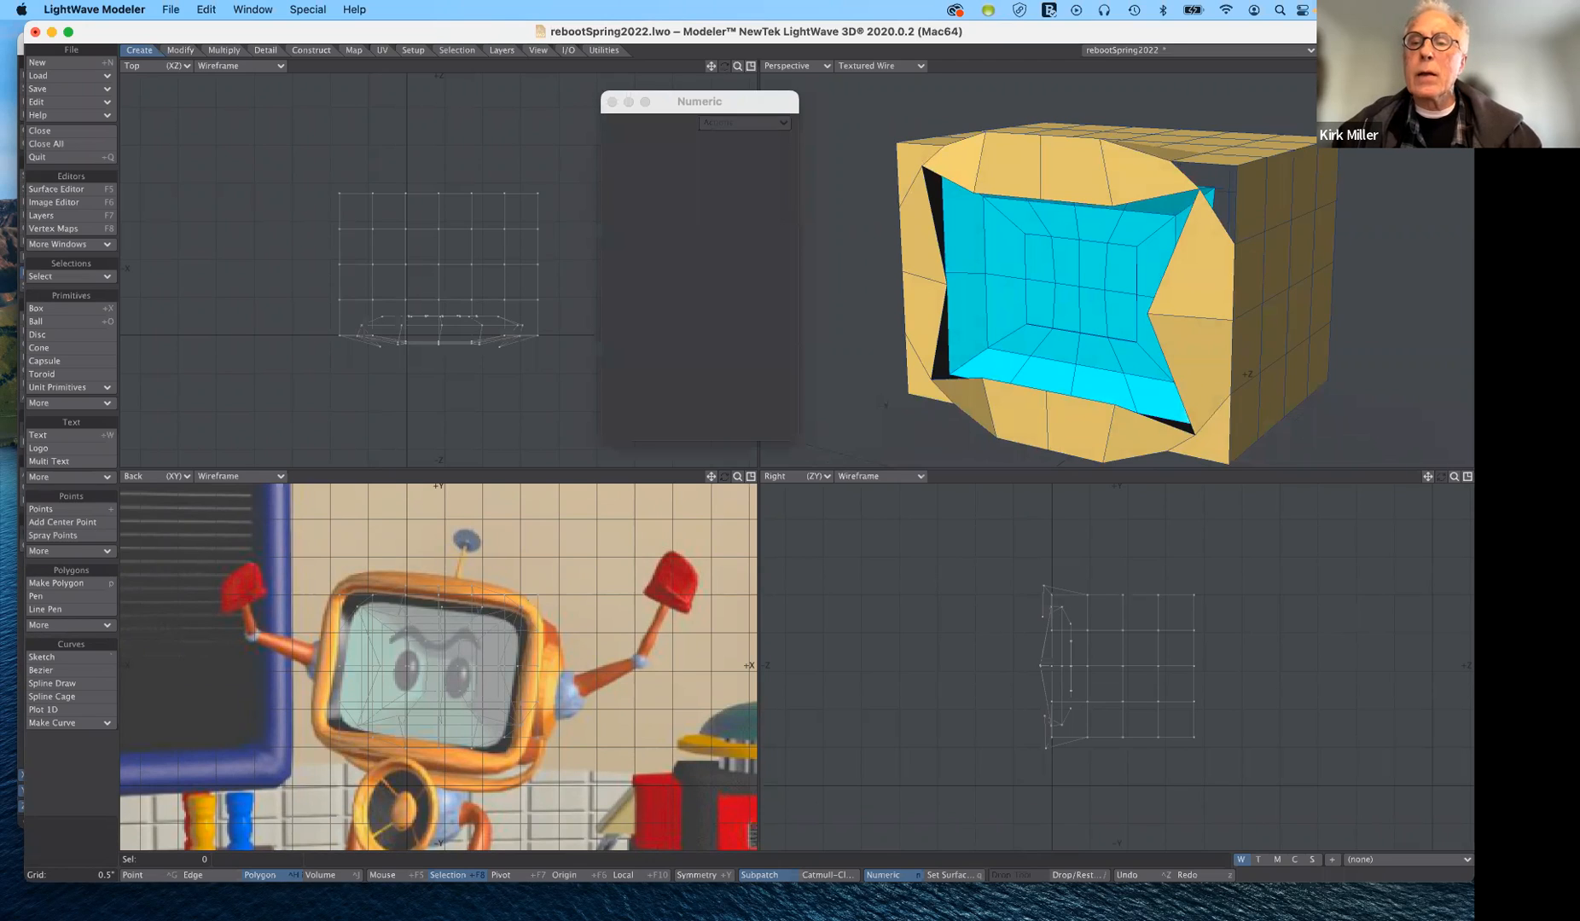
{"action": "key", "text": "Tab"}
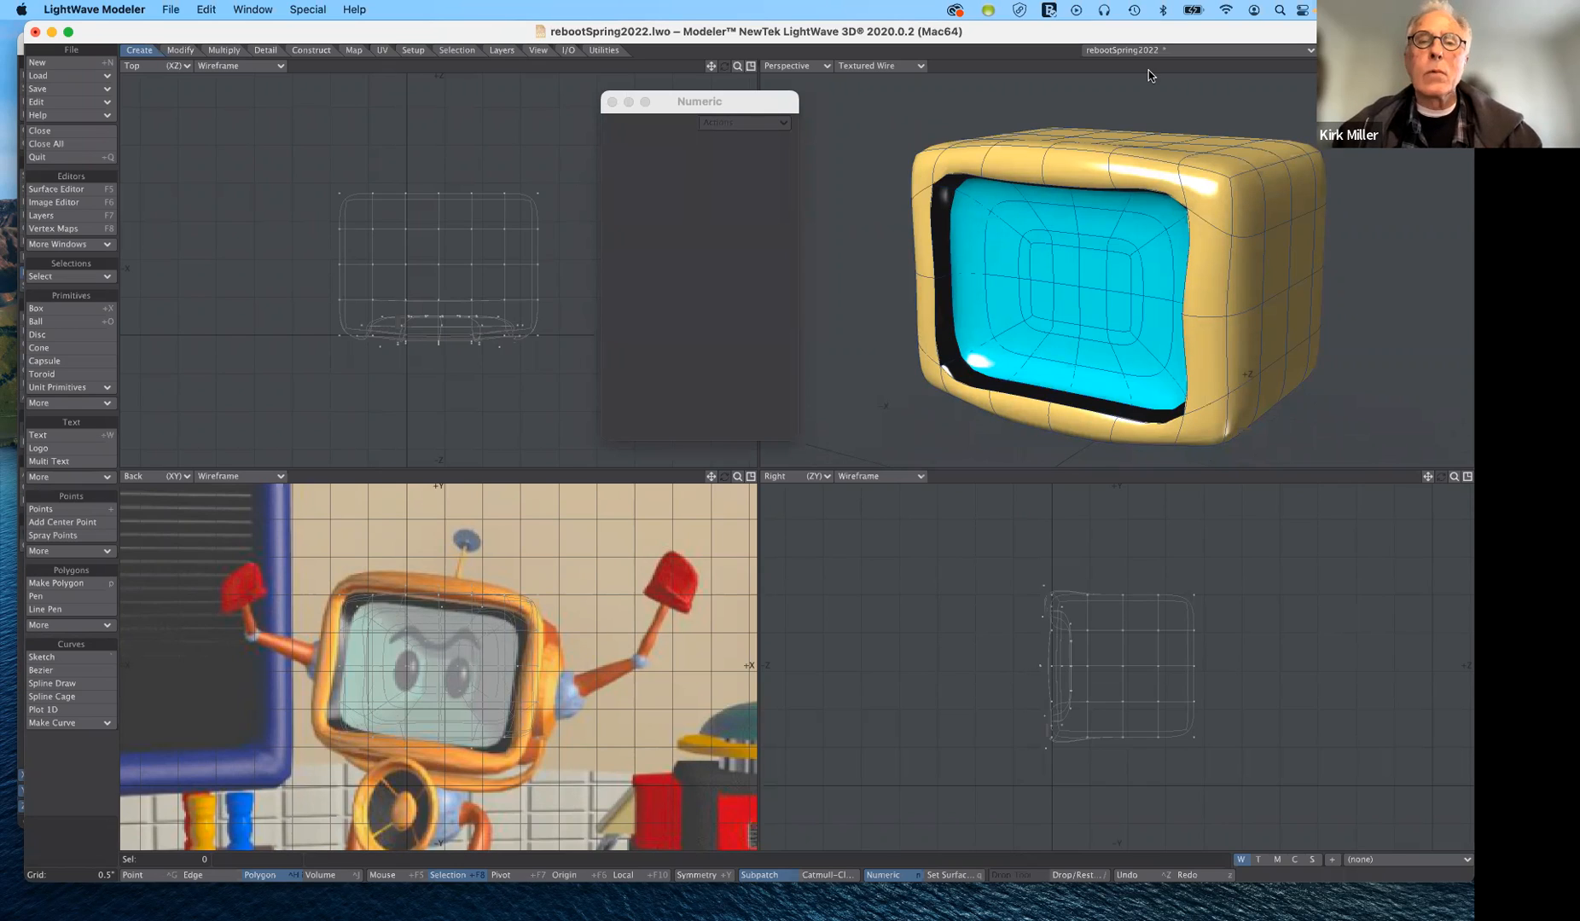
- Make an empty layer active with the casing layer in the background, and move the Numeric window clear of the casing
{"action": "left_click_drag", "start_coordinate": [727, 100], "coordinate": [809, 314]}
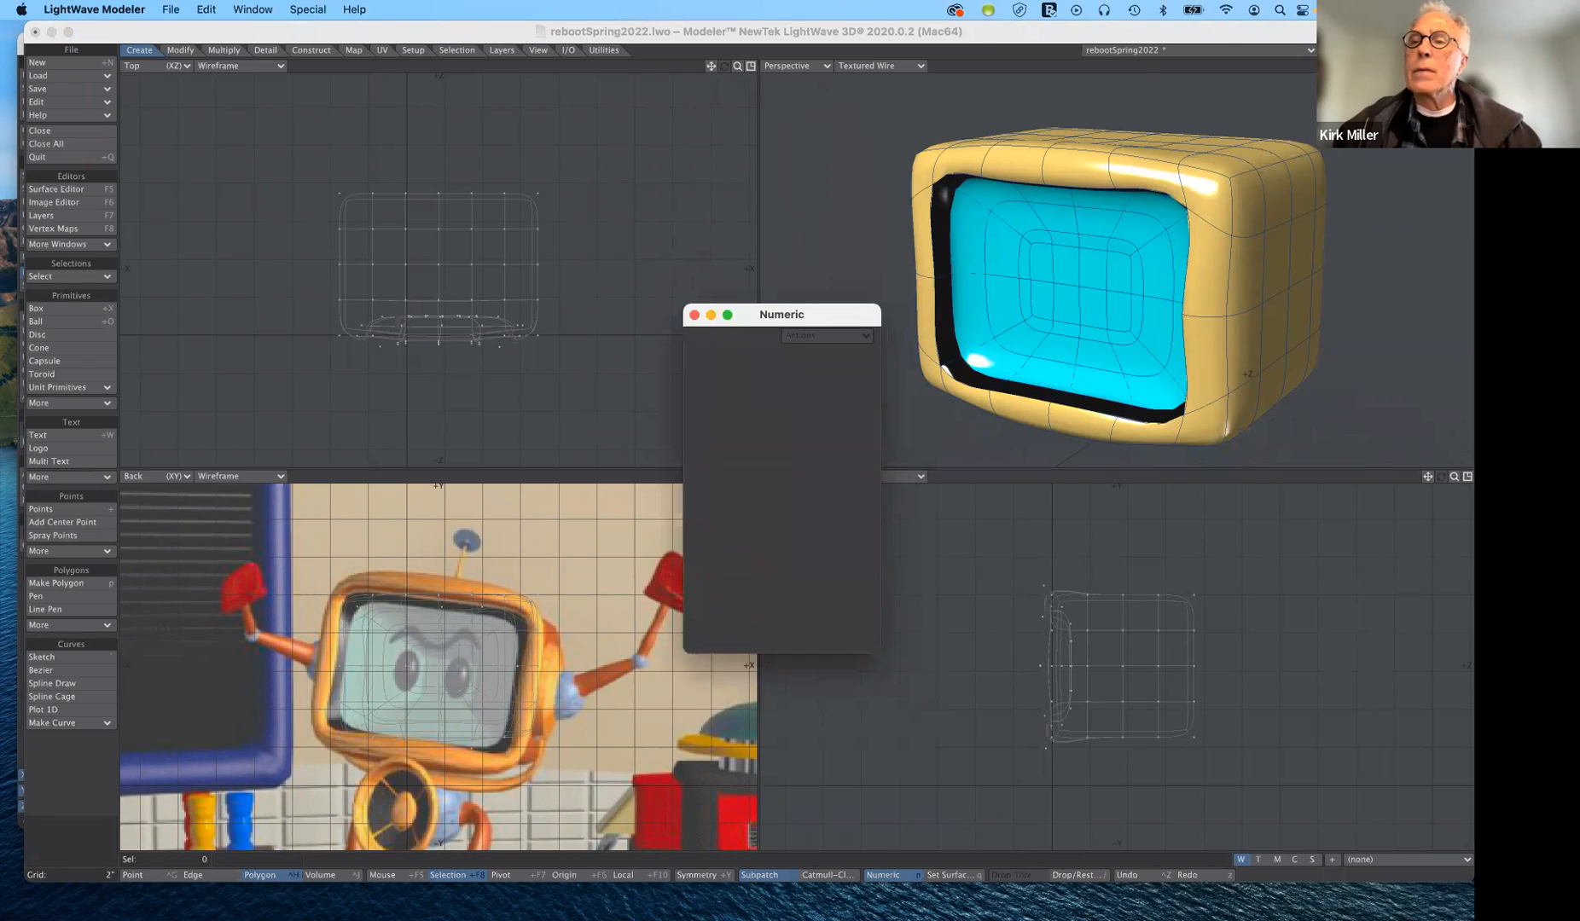
{"action": "left_click", "coordinate": [1345, 49]}
{"action": "left_click", "coordinate": [1330, 54]}
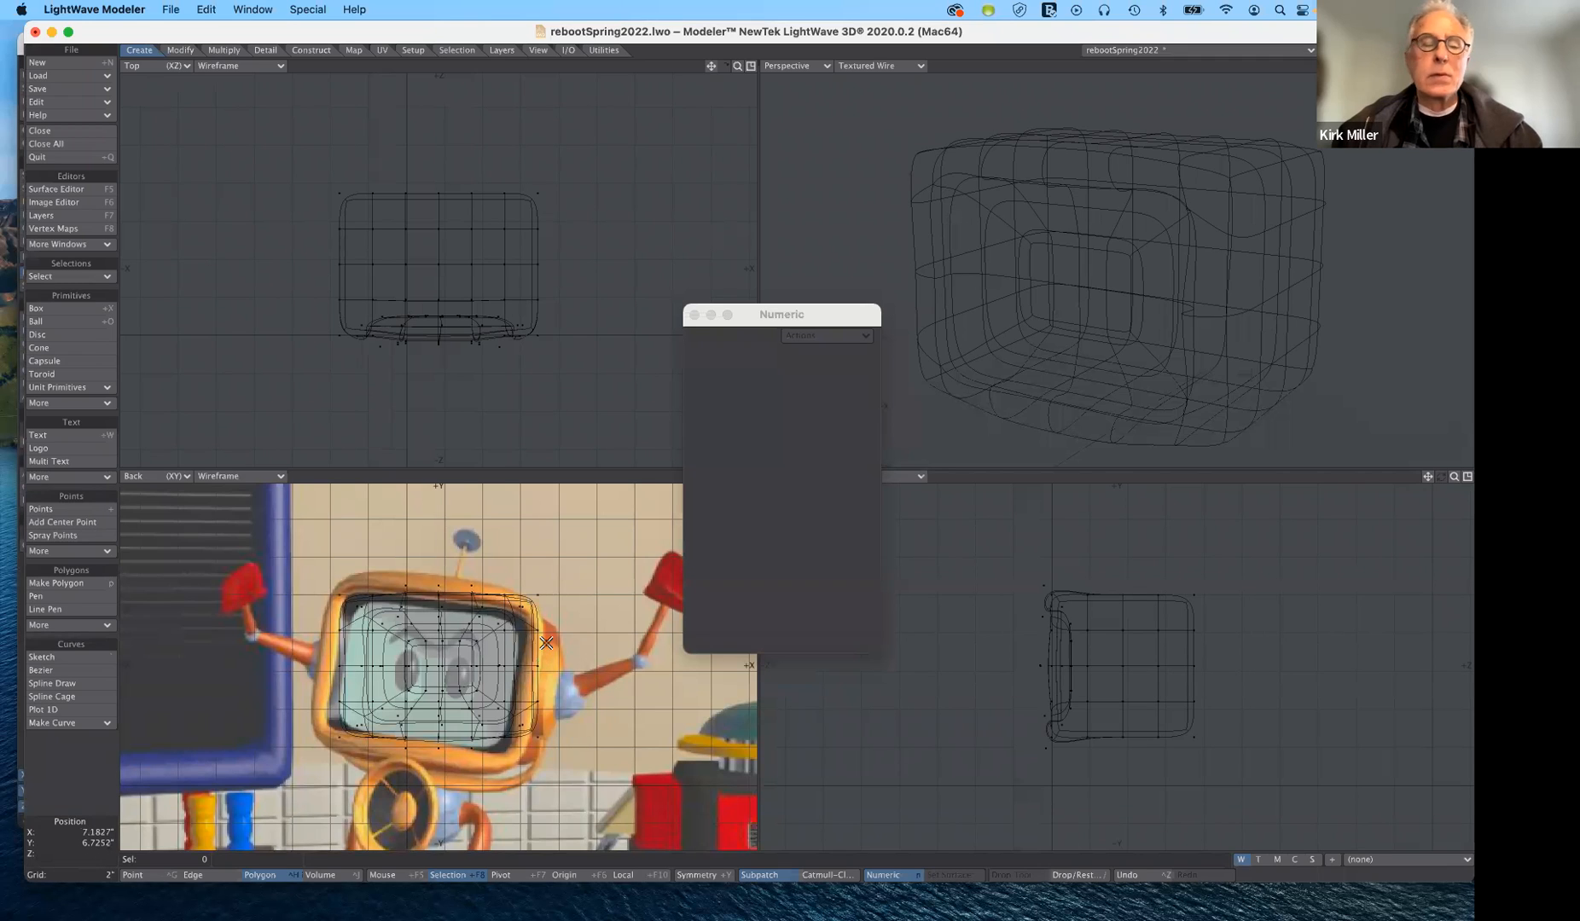
- Draw a 24-sided X-axis disc about 1.95" in radius and 0.99" thick, centred at about X 7.19", on the casing's +X side
{"action": "left_click", "coordinate": [90, 323]}
{"action": "left_click", "coordinate": [88, 336]}
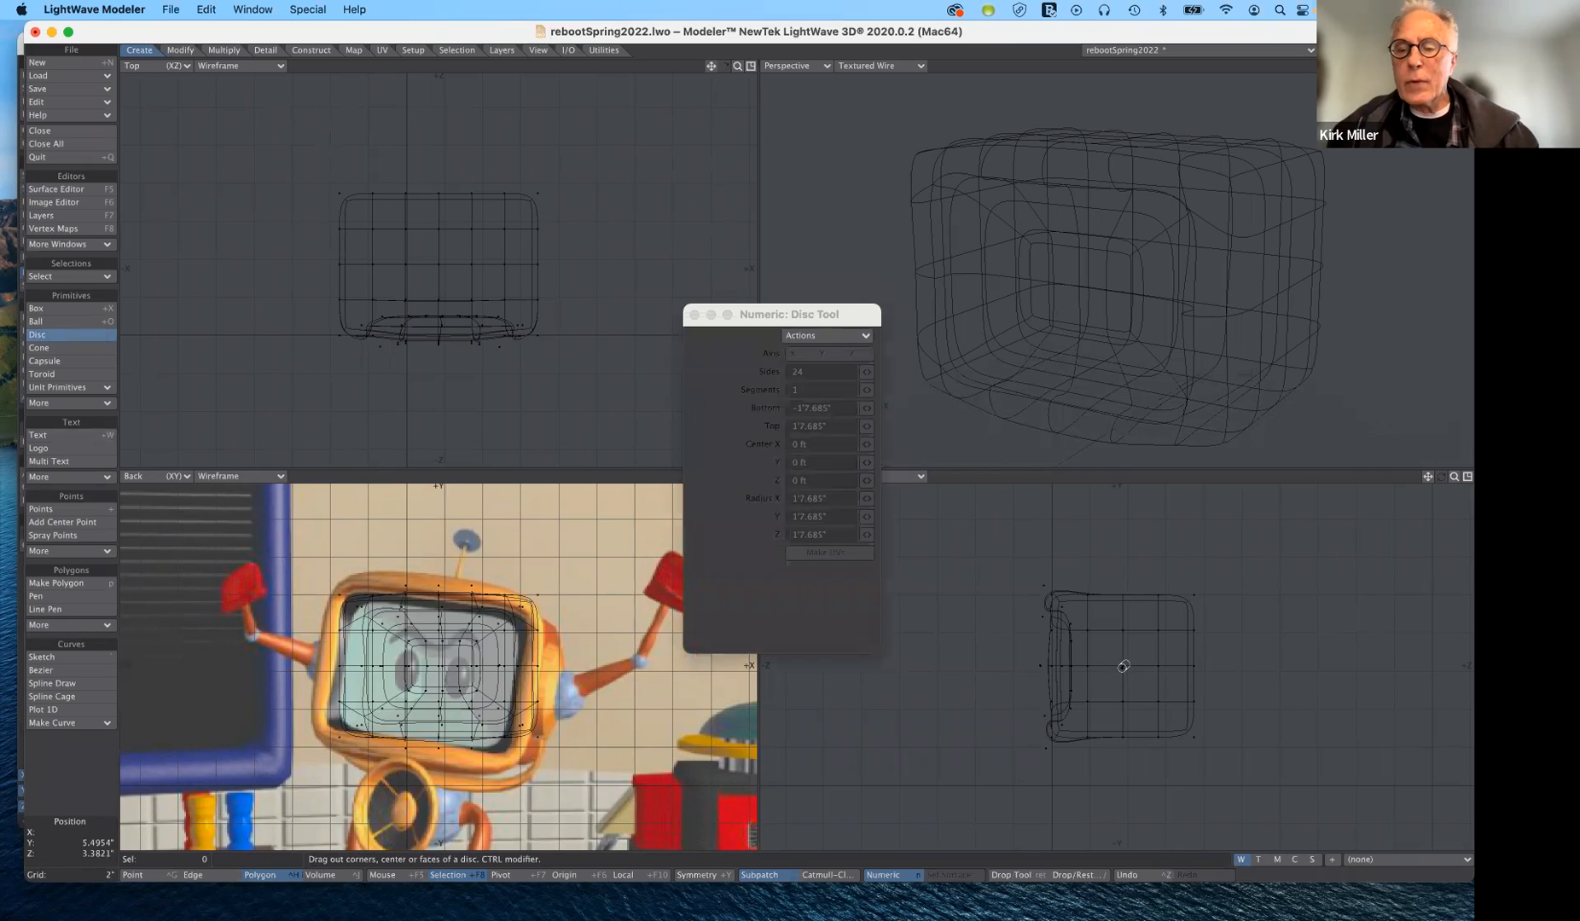
{"action": "left_click_drag", "start_coordinate": [1125, 661], "coordinate": [1162, 699]}
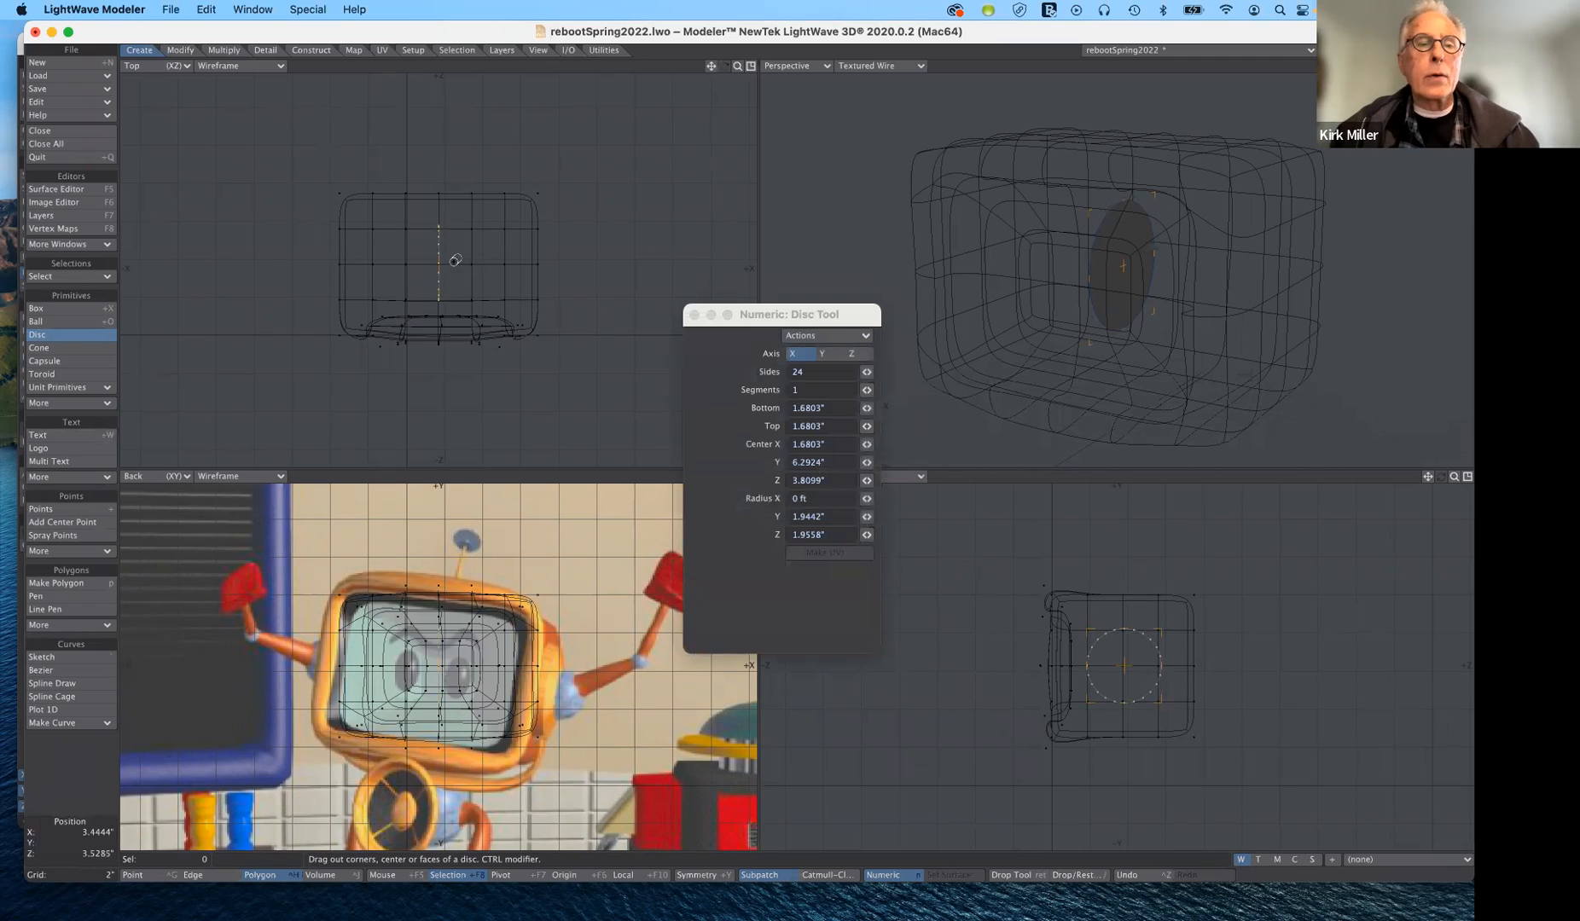
{"action": "left_click_drag", "start_coordinate": [442, 260], "coordinate": [545, 255]}
{"action": "key", "text": "n"}
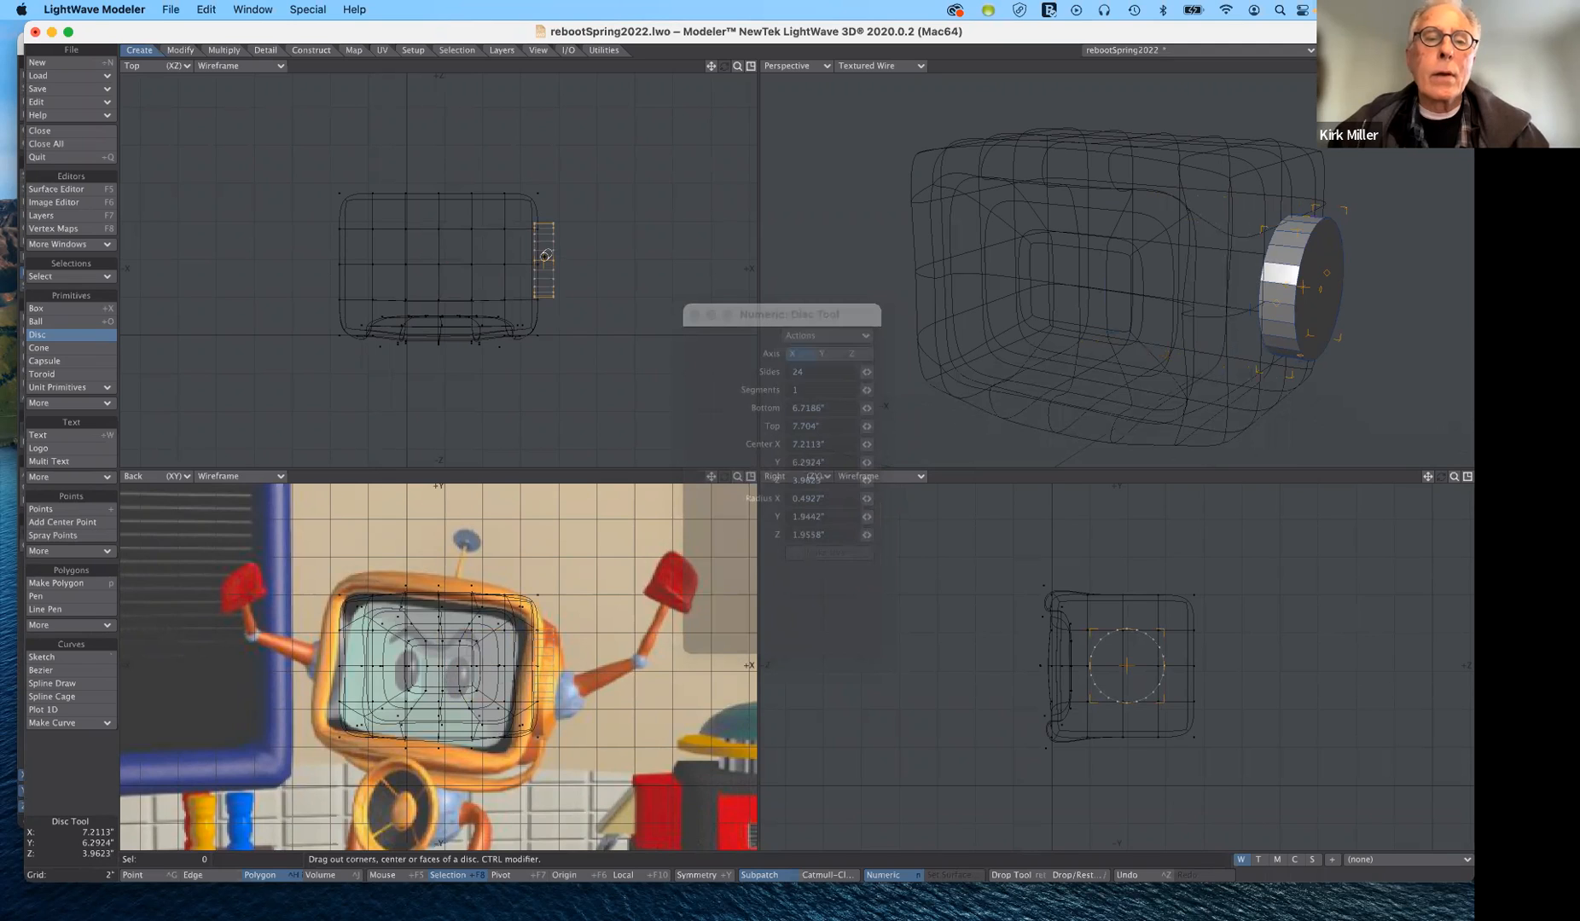
{"action": "left_click_drag", "start_coordinate": [546, 256], "coordinate": [545, 255]}
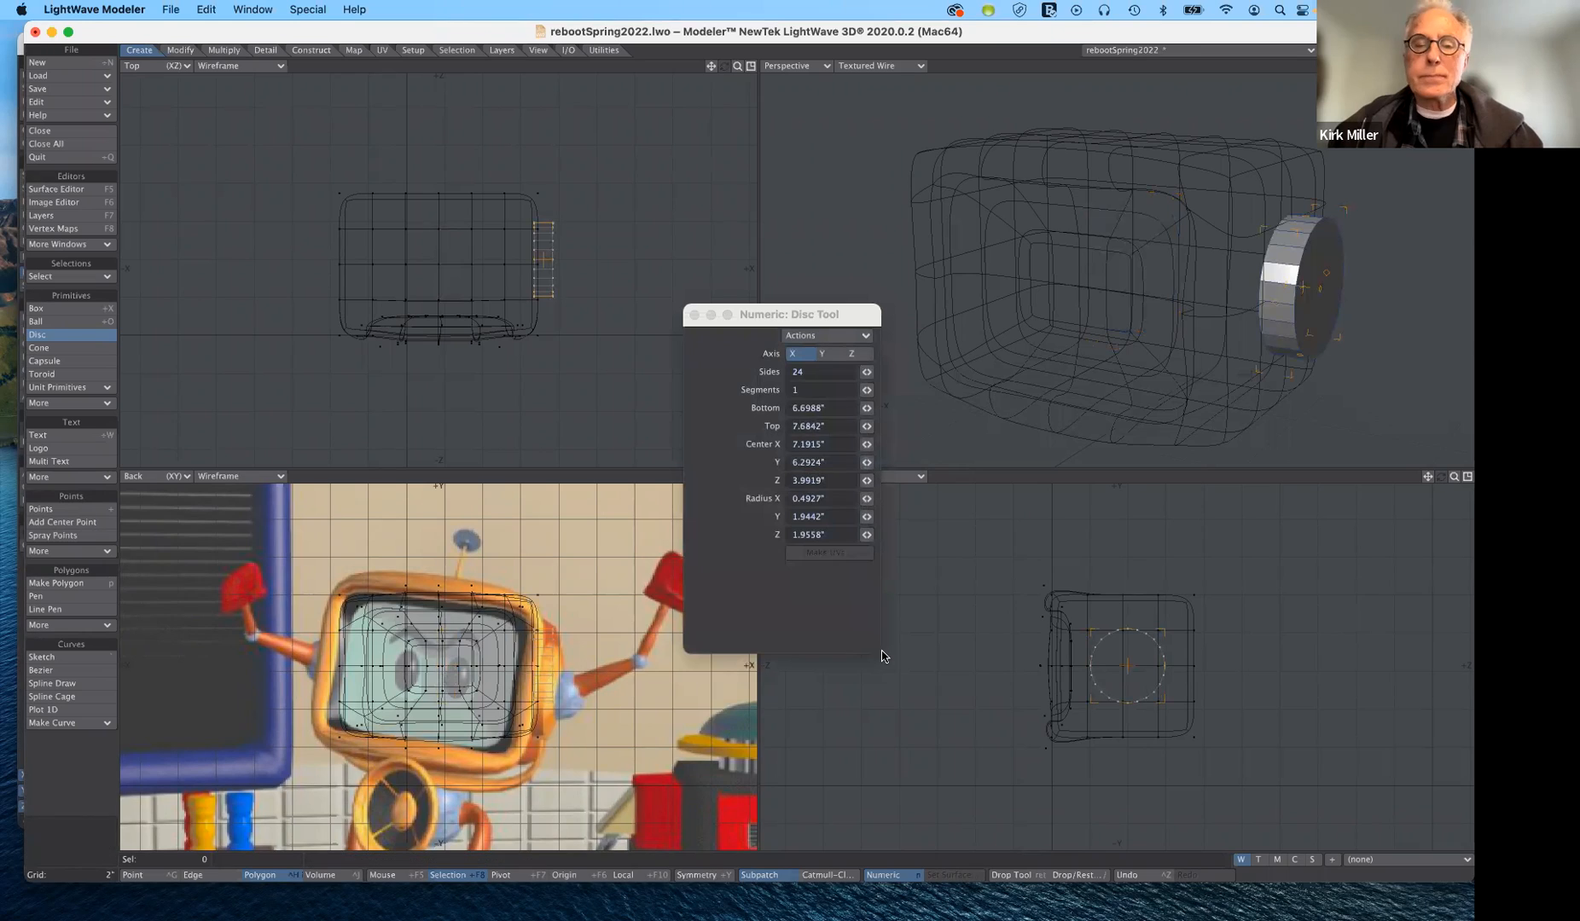
{"action": "left_click", "coordinate": [67, 337]}
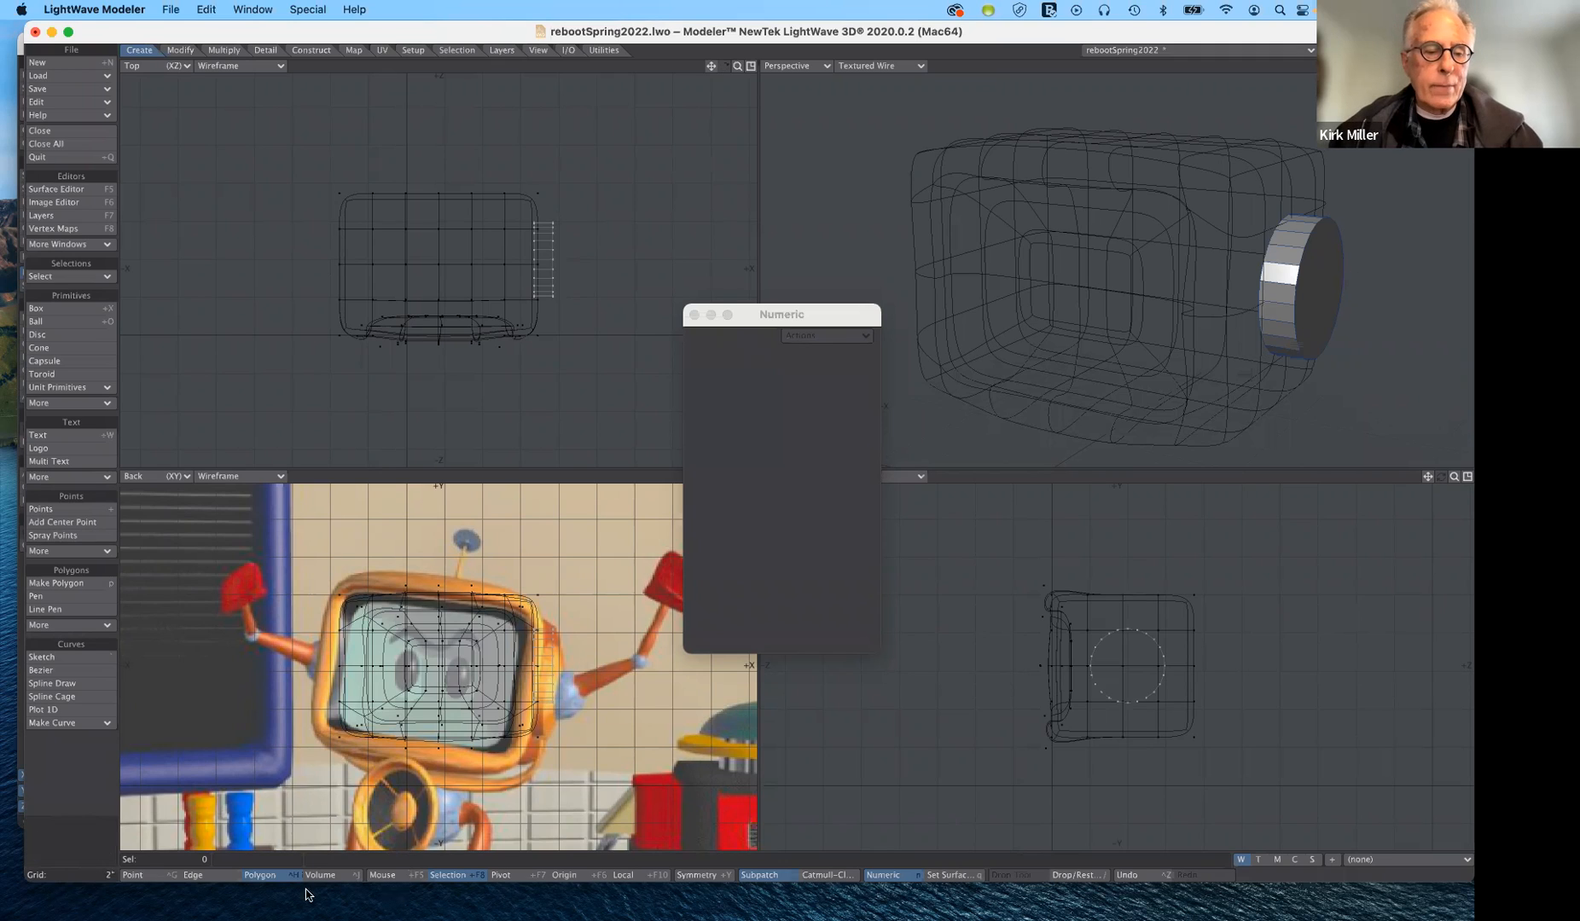
- Bevel the disc's outer cap with zero shift and inset, then scale the new face to 78% and again to 95%
{"action": "left_click", "coordinate": [272, 877]}
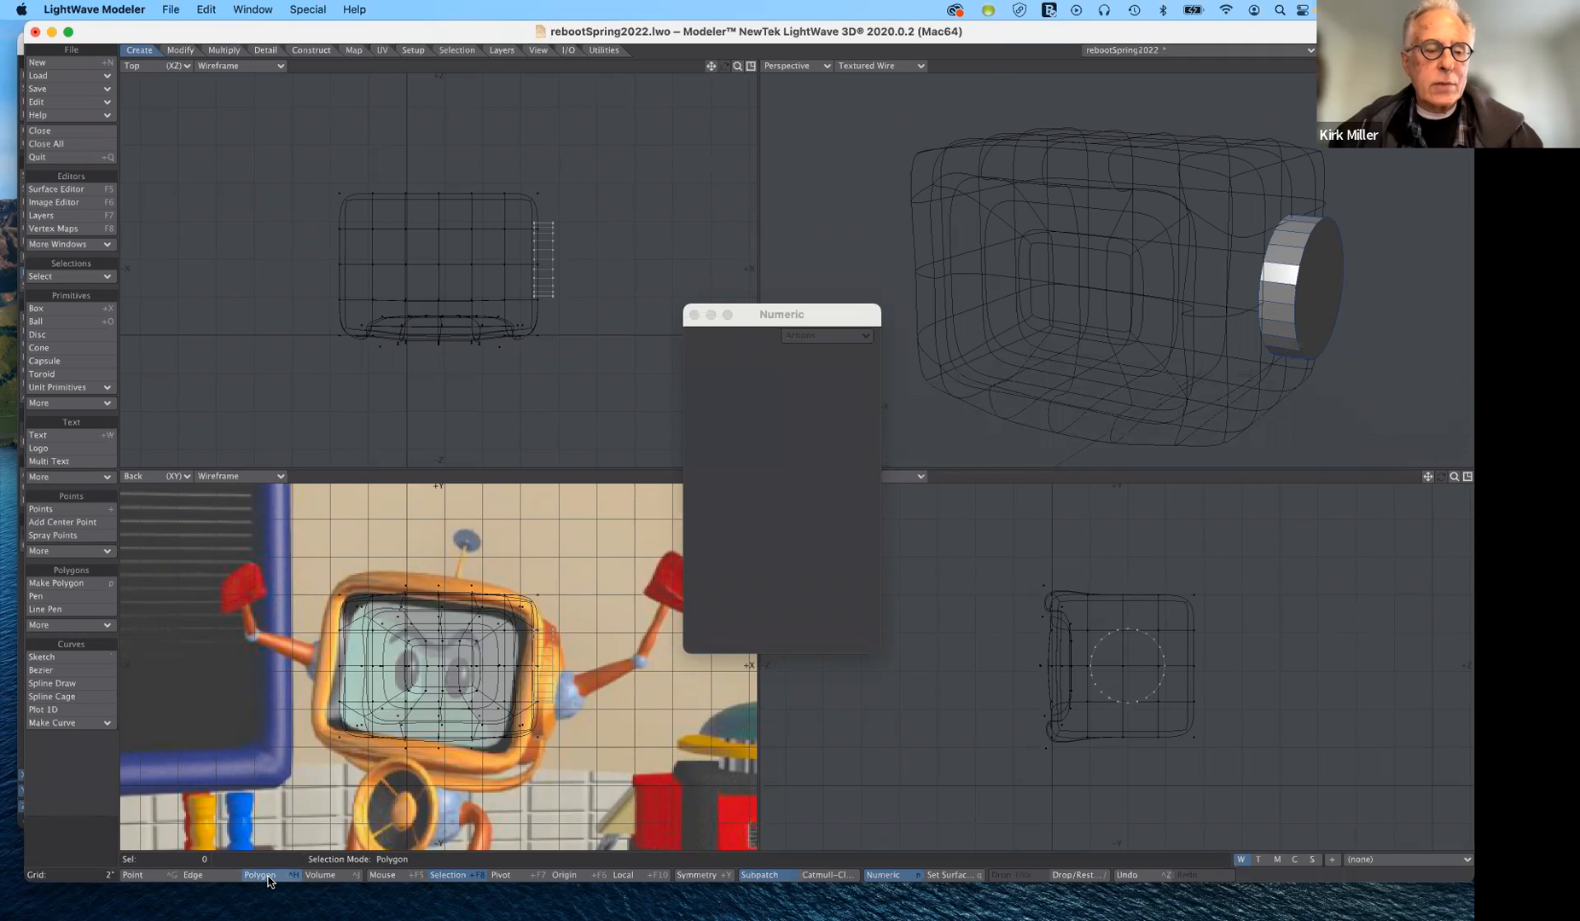
{"action": "left_click", "coordinate": [1320, 271]}
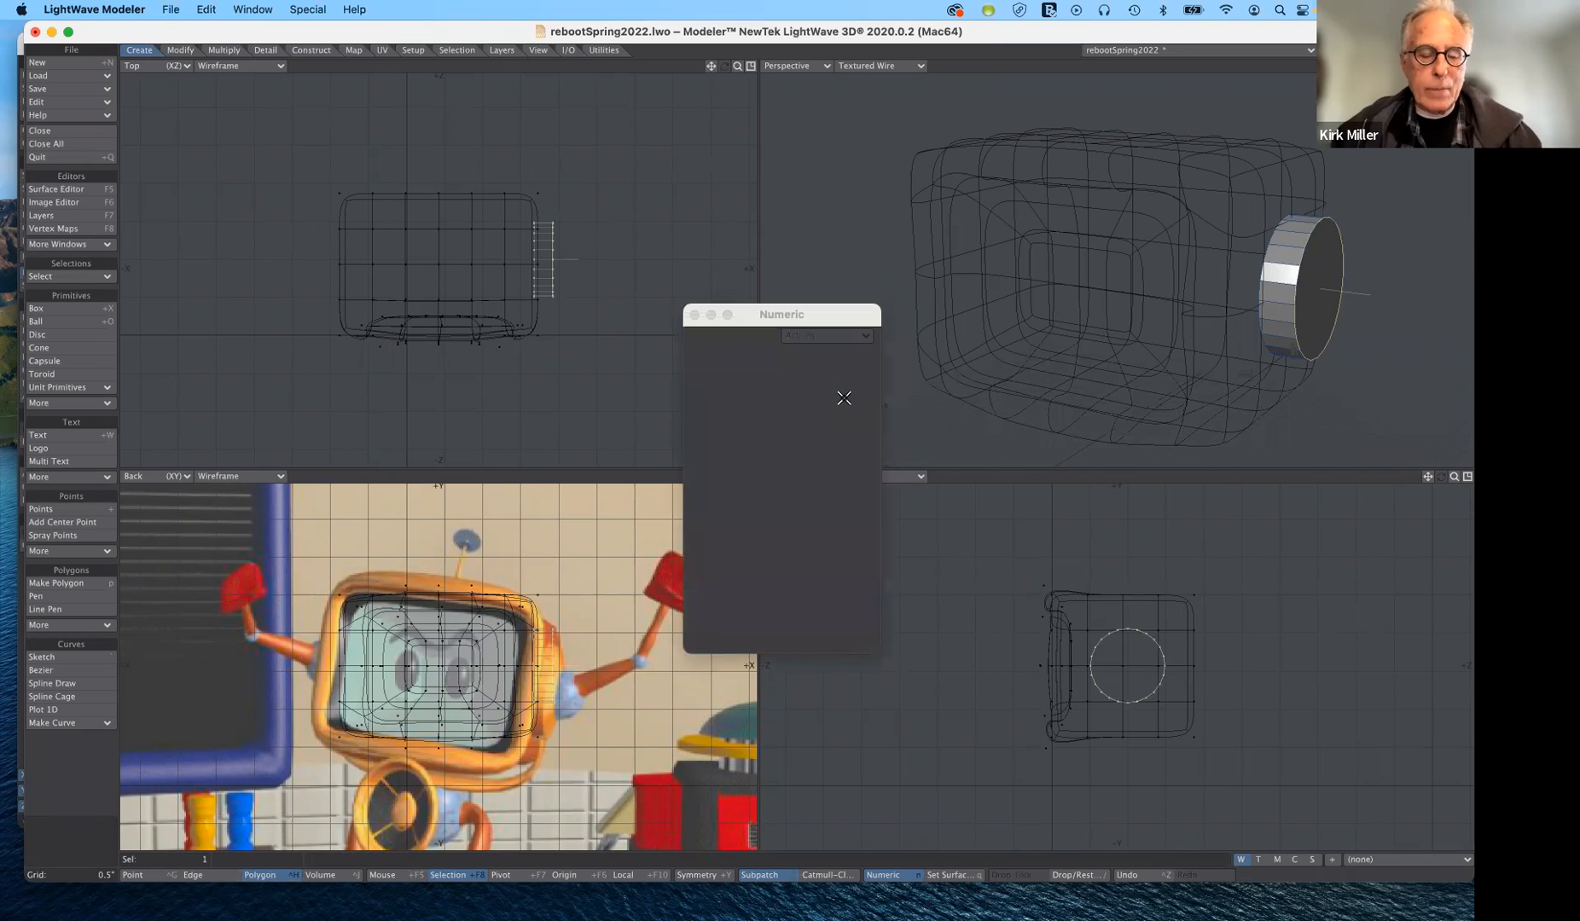
{"action": "key", "text": "b"}
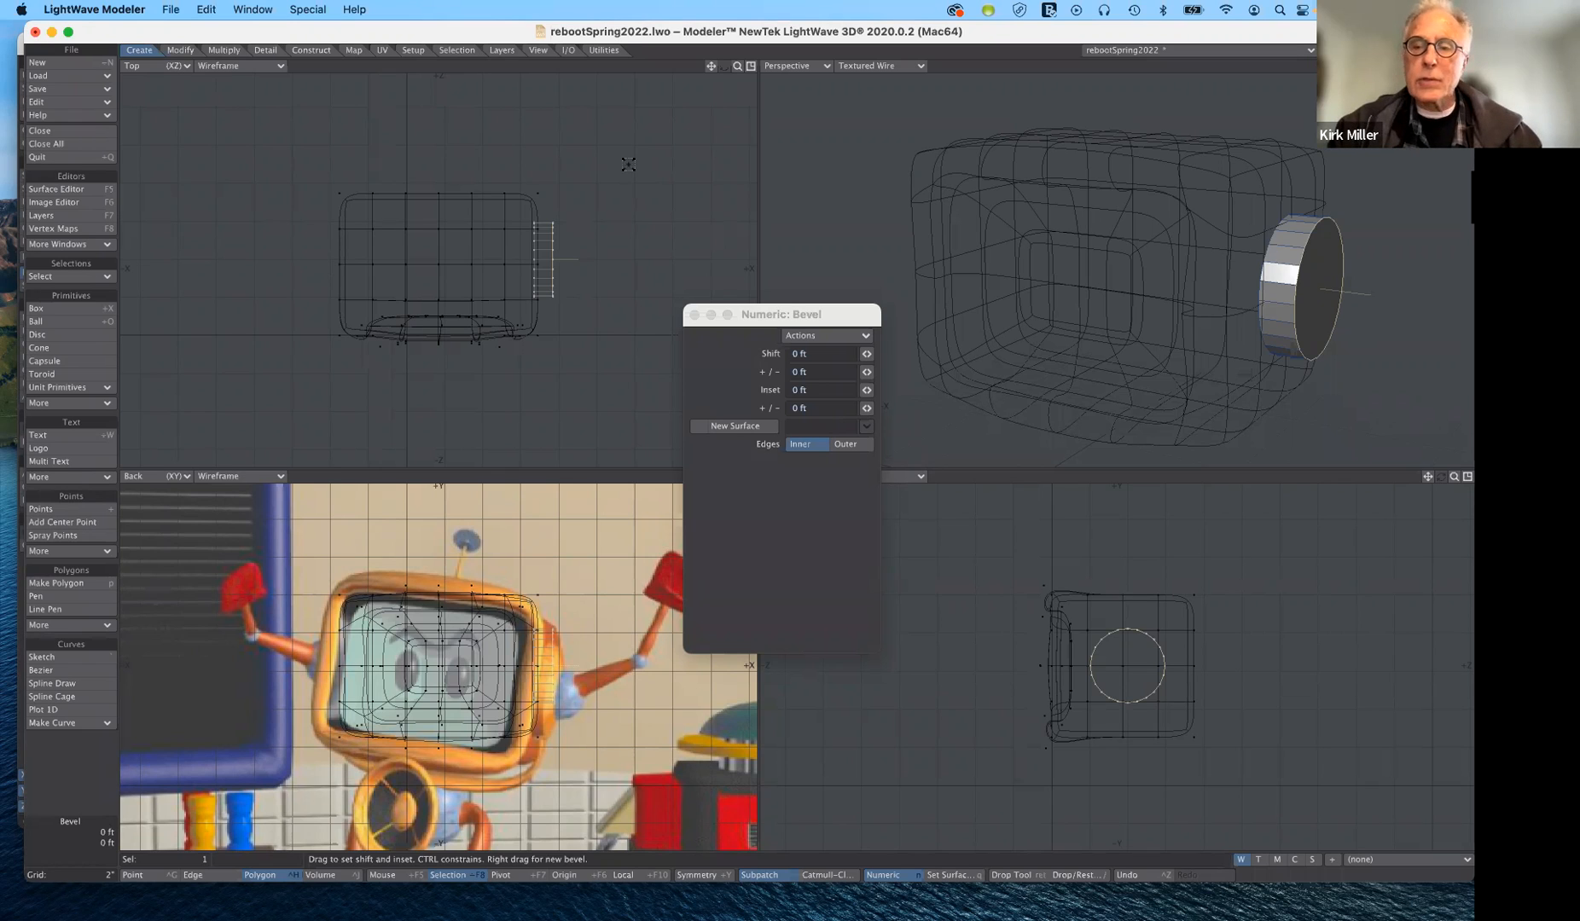
{"action": "key", "text": "h"}
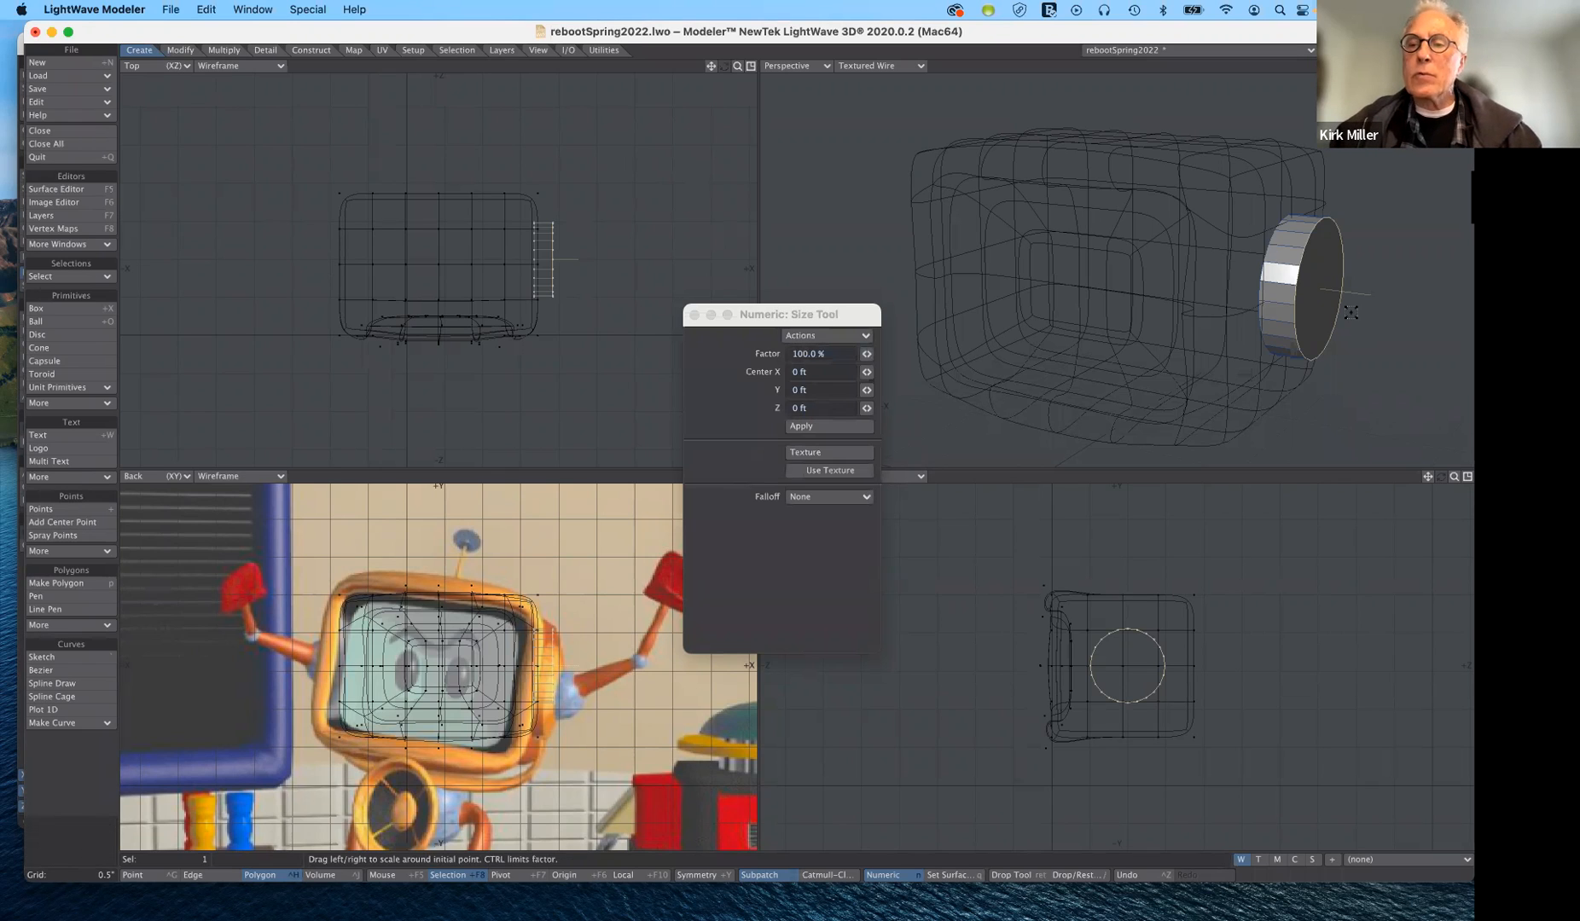
{"action": "left_click_drag", "start_coordinate": [1325, 290], "coordinate": [1301, 290]}
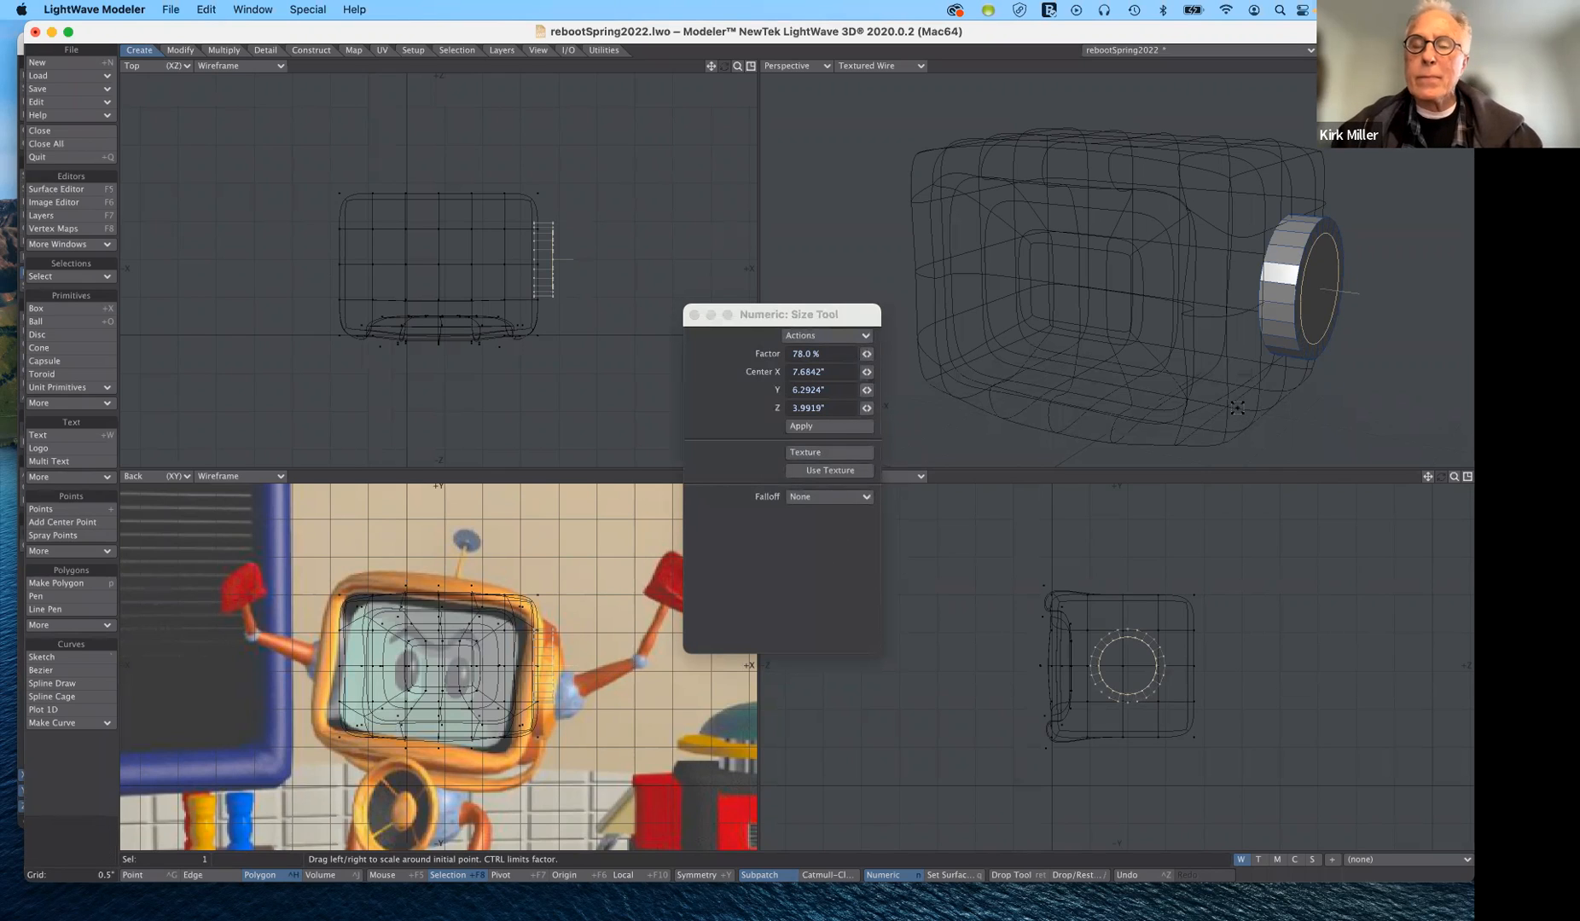
{"action": "left_click_drag", "start_coordinate": [1326, 288], "coordinate": [1322, 288]}
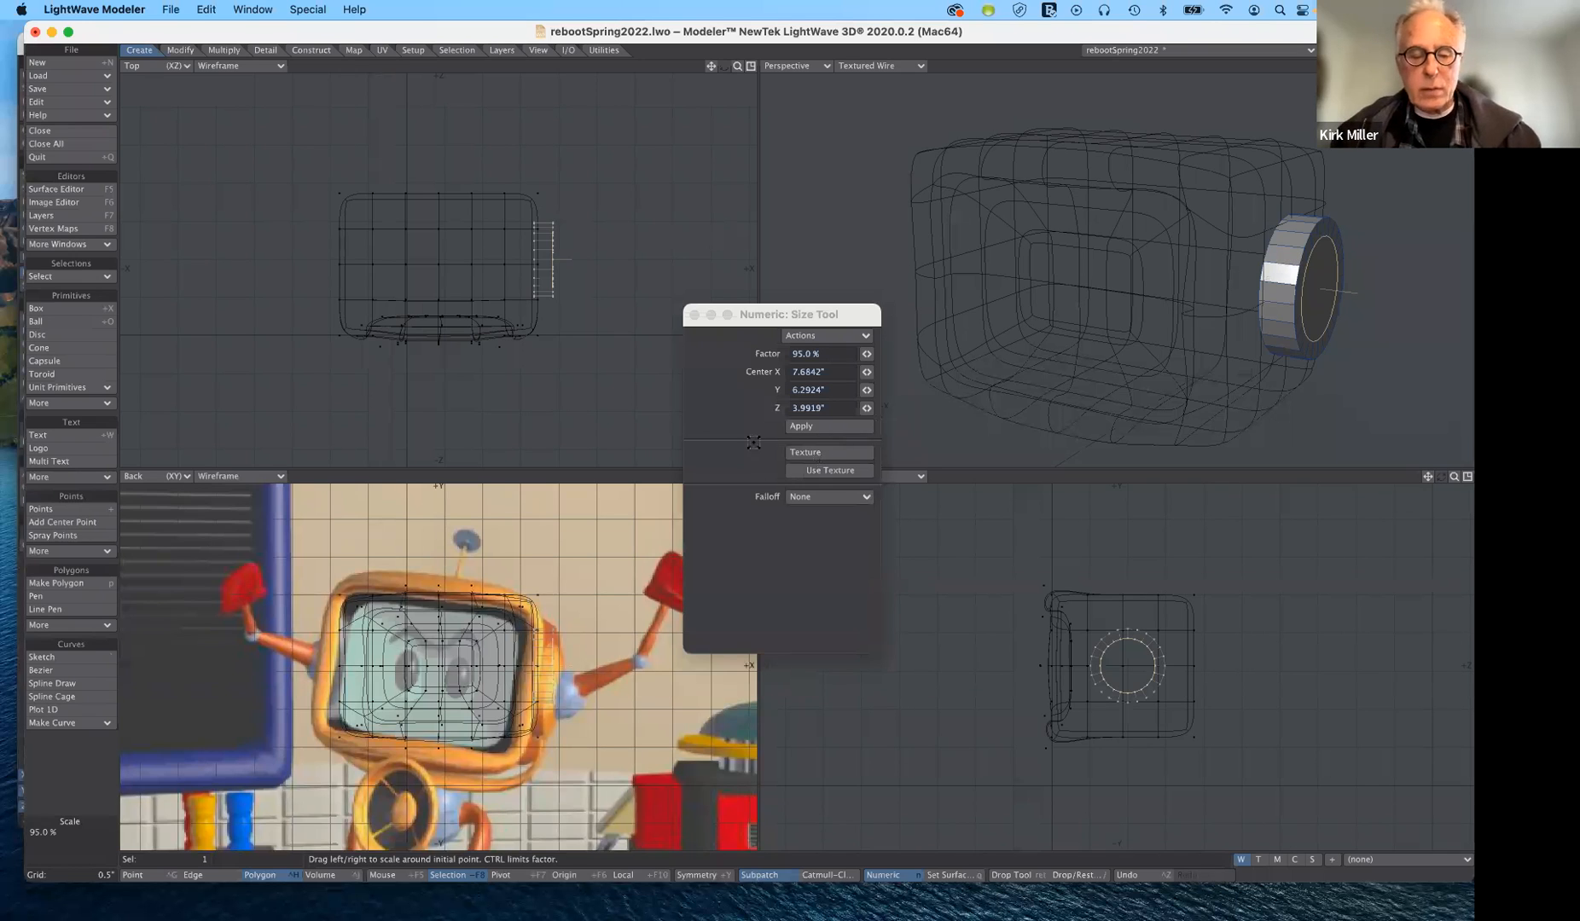
- Move the disc's inset outer face 0.2594" outward along X and deselect it
{"action": "key", "text": "t"}
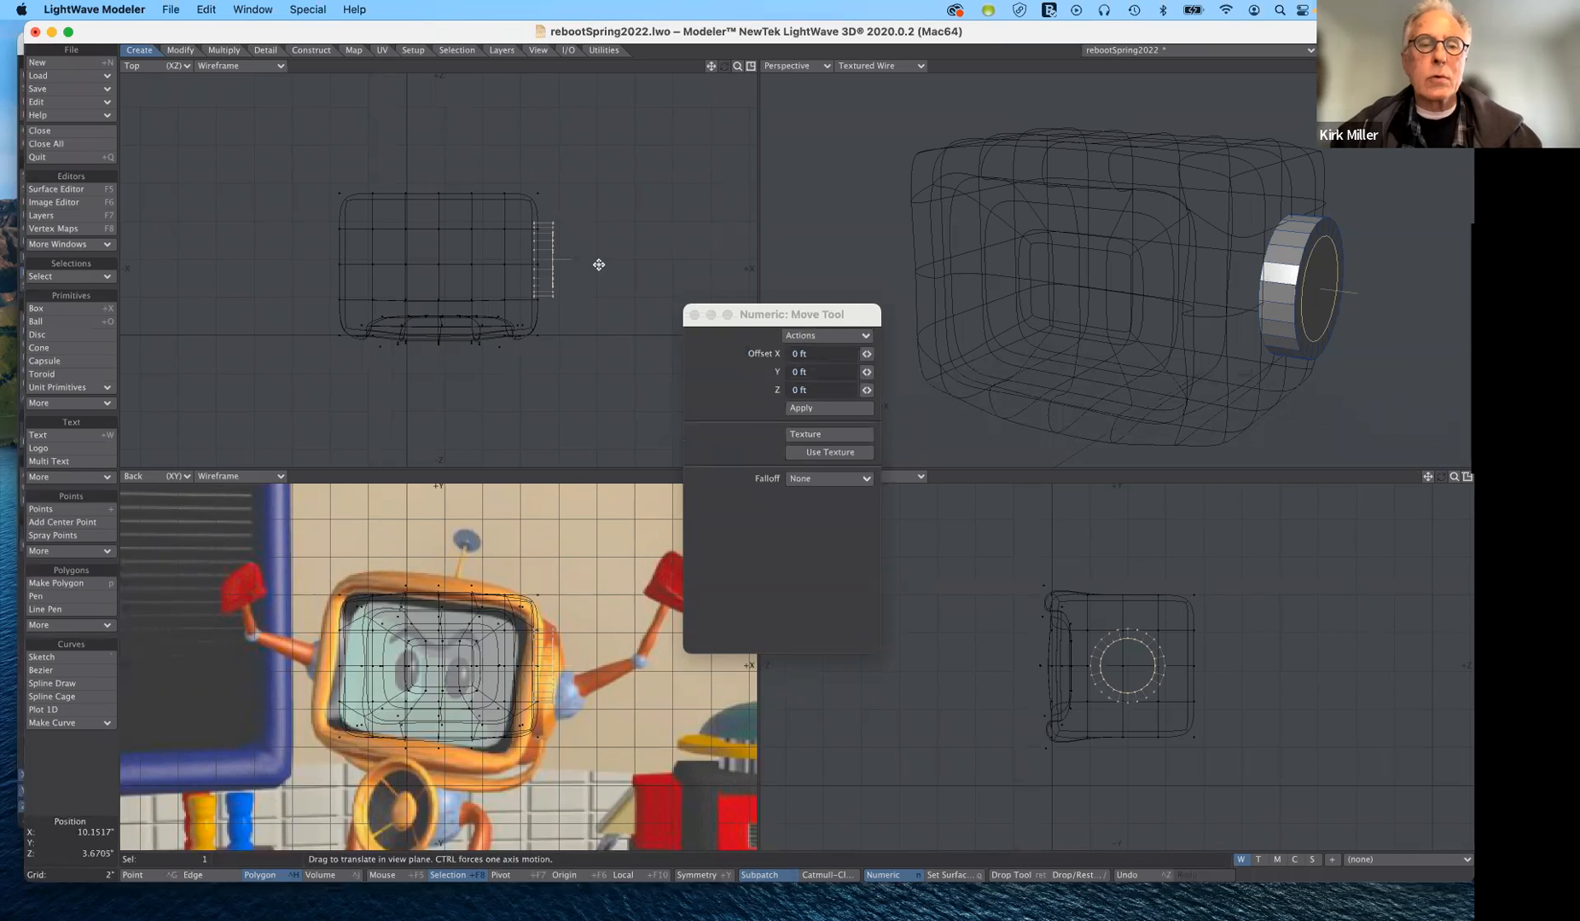
{"action": "key", "text": "n"}
{"action": "left_click_drag", "start_coordinate": [600, 265], "coordinate": [603, 264]}
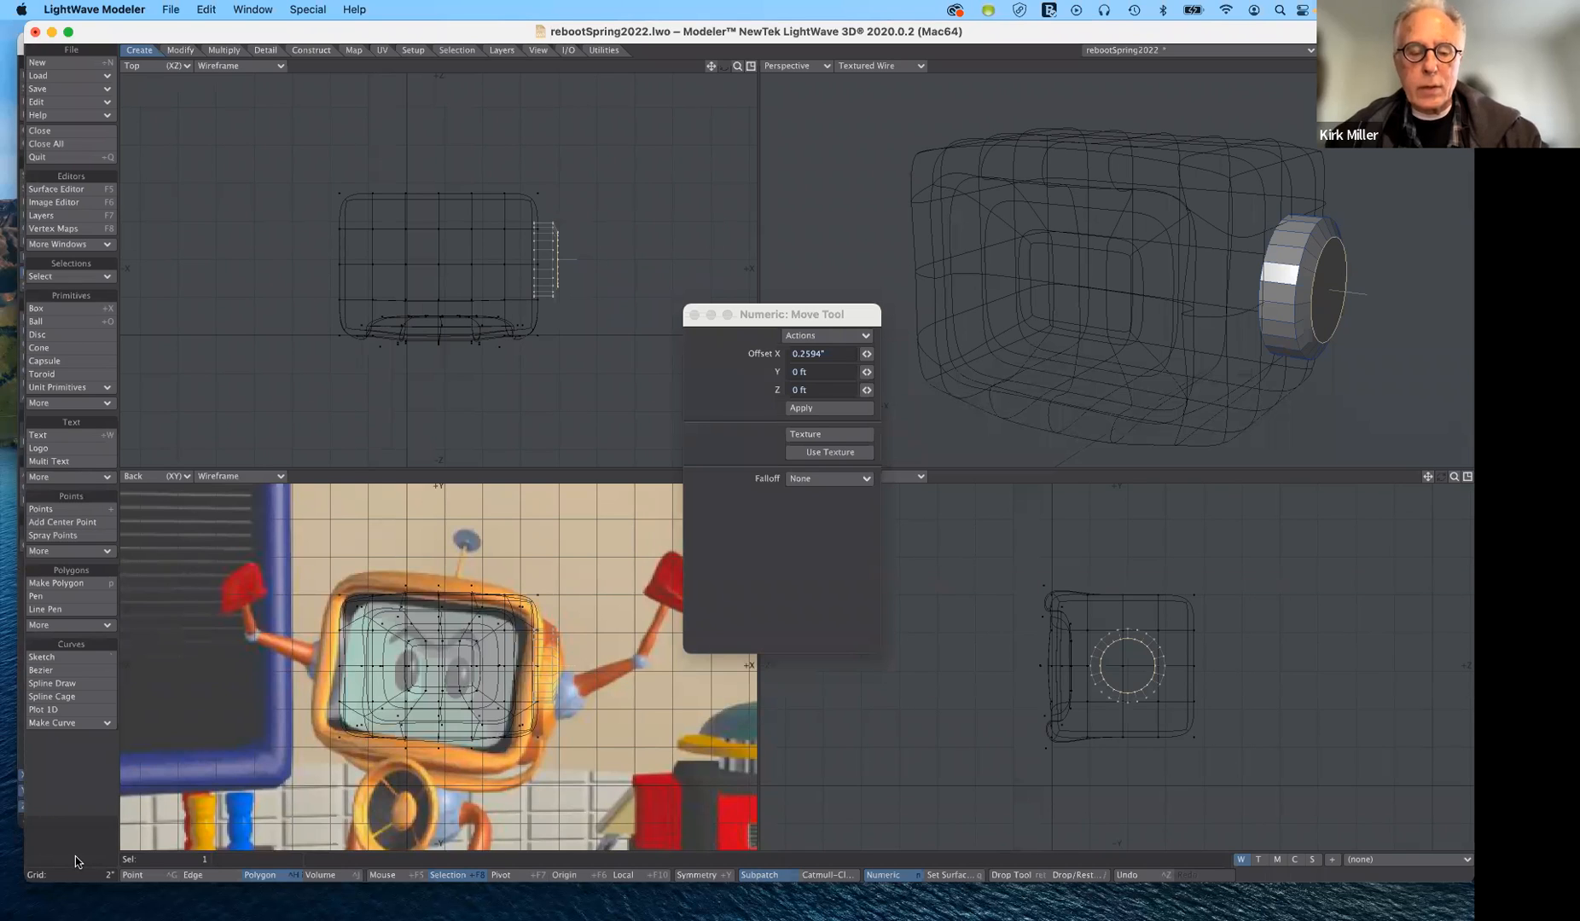
{"action": "left_click", "coordinate": [76, 856]}
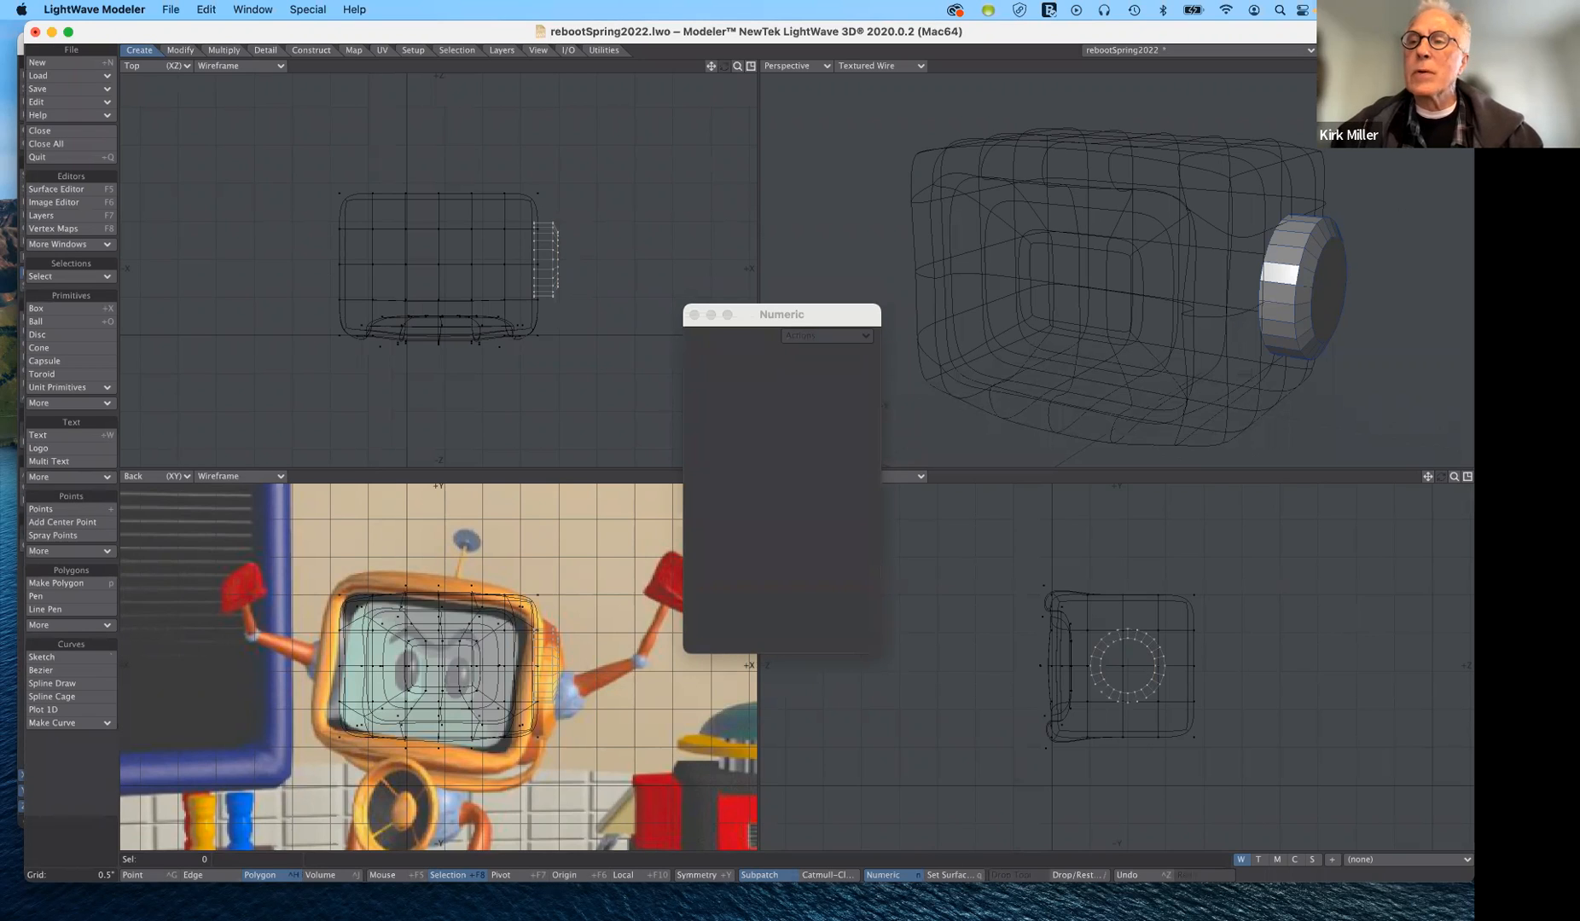
- Select the disc's inner cap facing the casing, move it 0.173" along X to thin the disc, and deselect it
{"action": "left_click_drag", "start_coordinate": [1201, 261], "coordinate": [1289, 255], "text": "alt"}
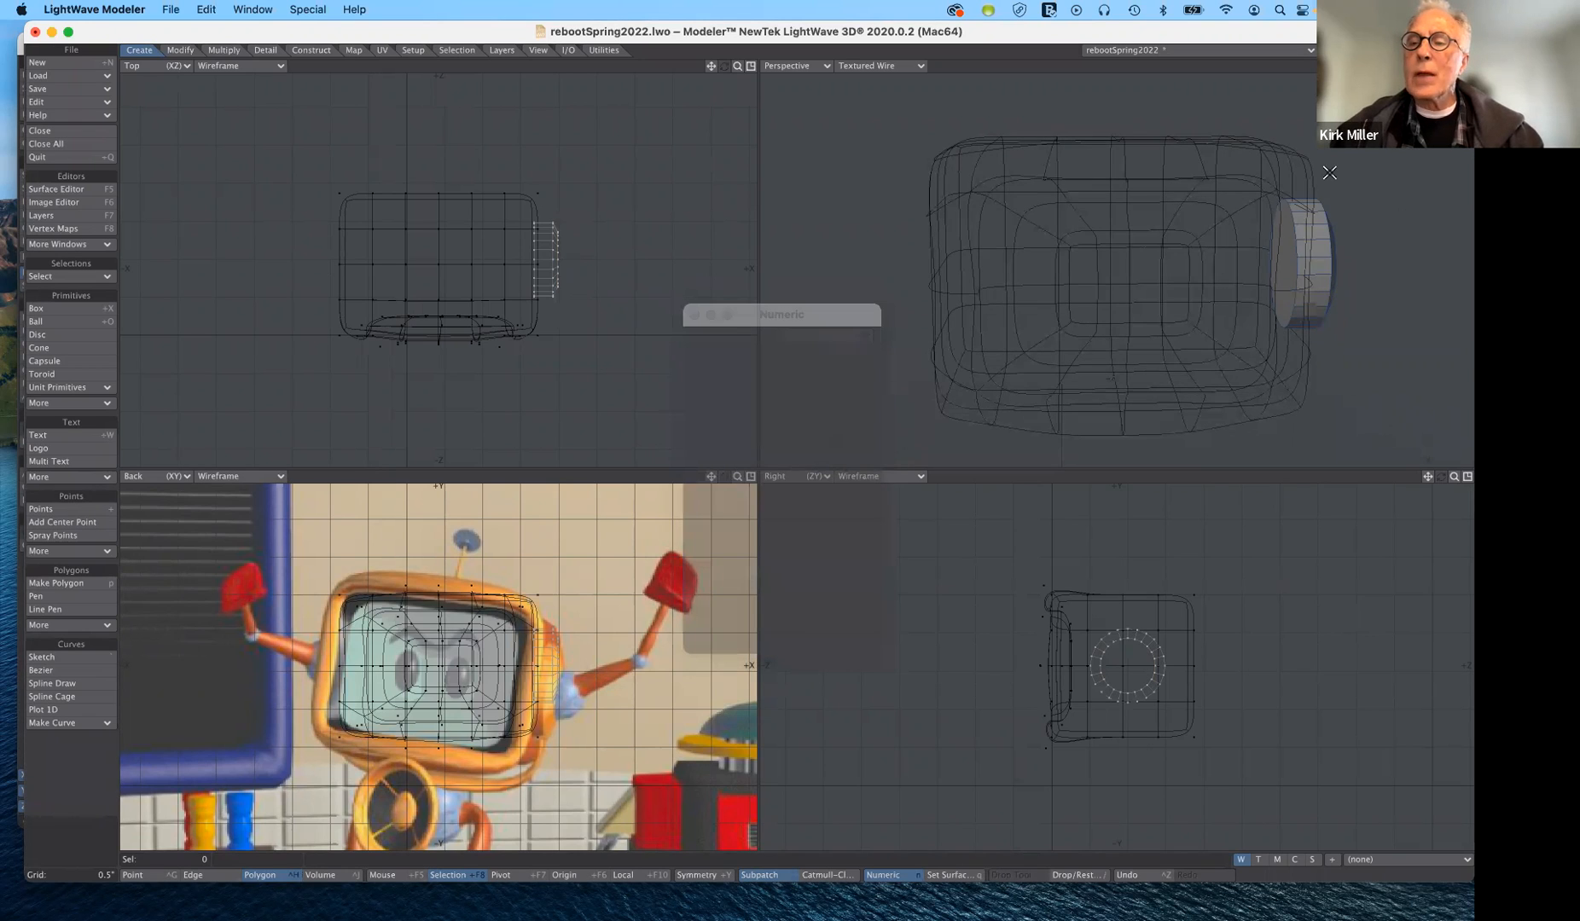
{"action": "left_click", "coordinate": [1283, 263]}
{"action": "key", "text": "t"}
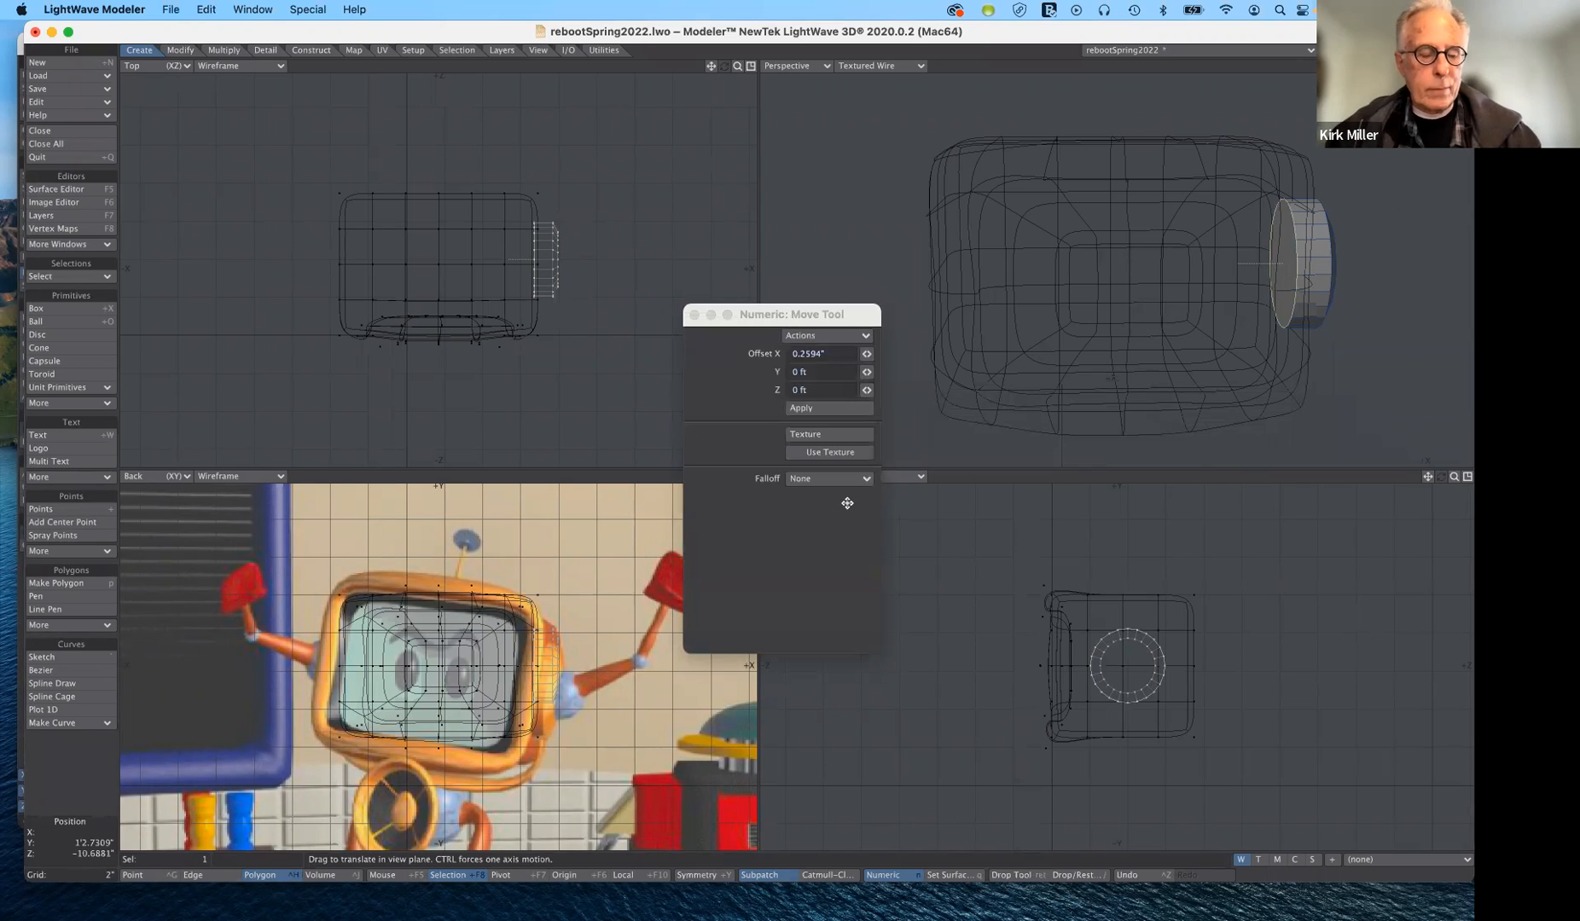
{"action": "key", "text": "n"}
{"action": "left_click_drag", "start_coordinate": [593, 260], "coordinate": [592, 258]}
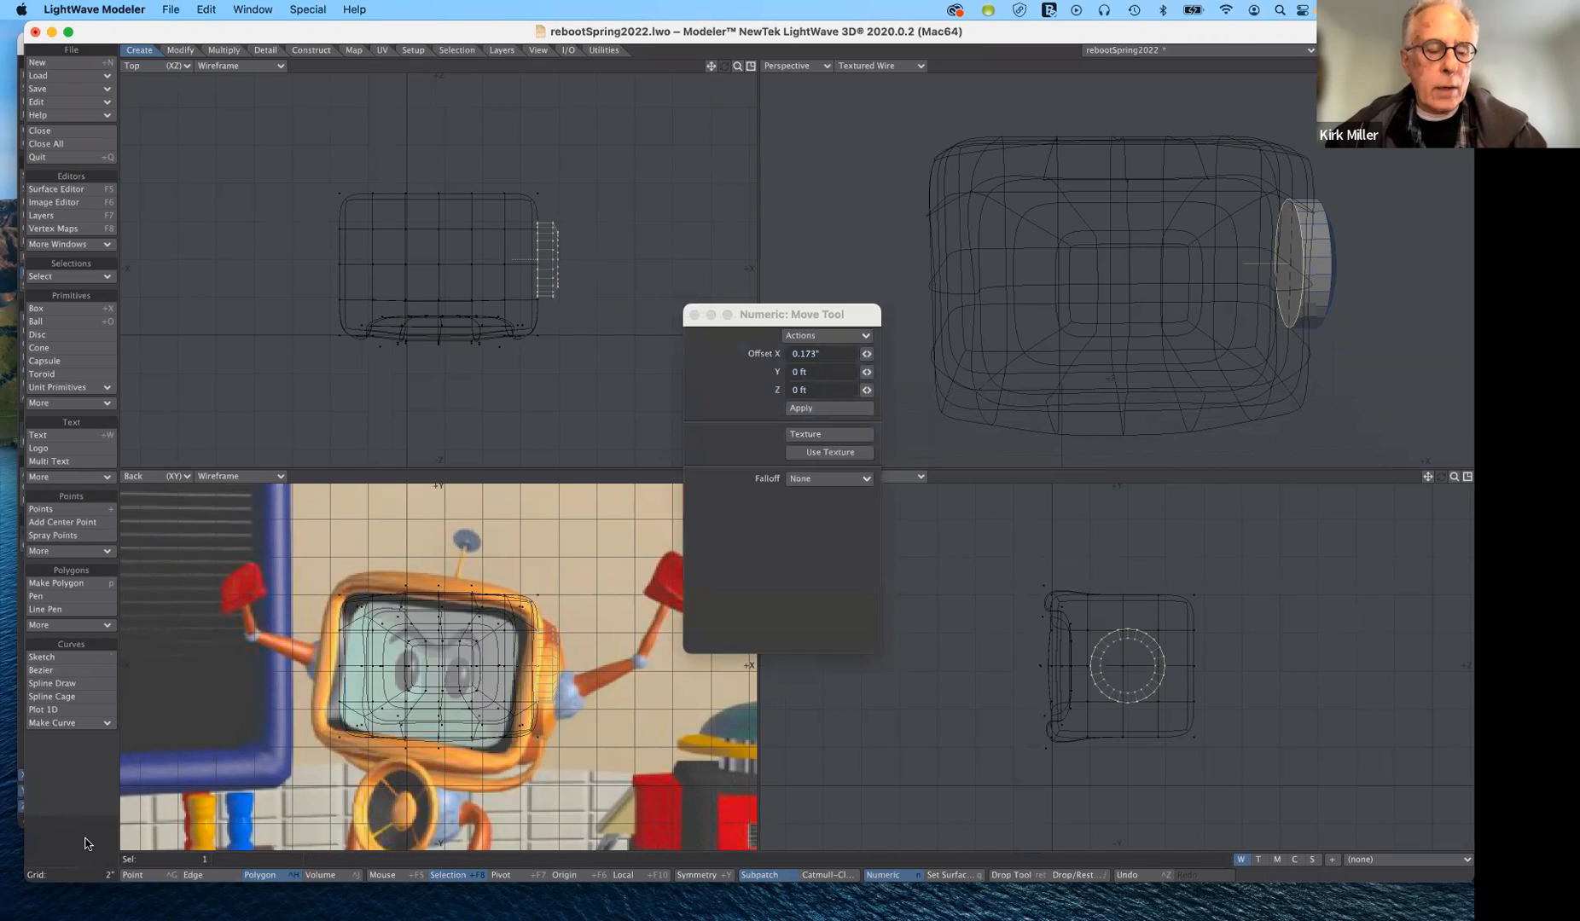
{"action": "left_click", "coordinate": [85, 844]}
{"action": "left_click", "coordinate": [86, 843]}
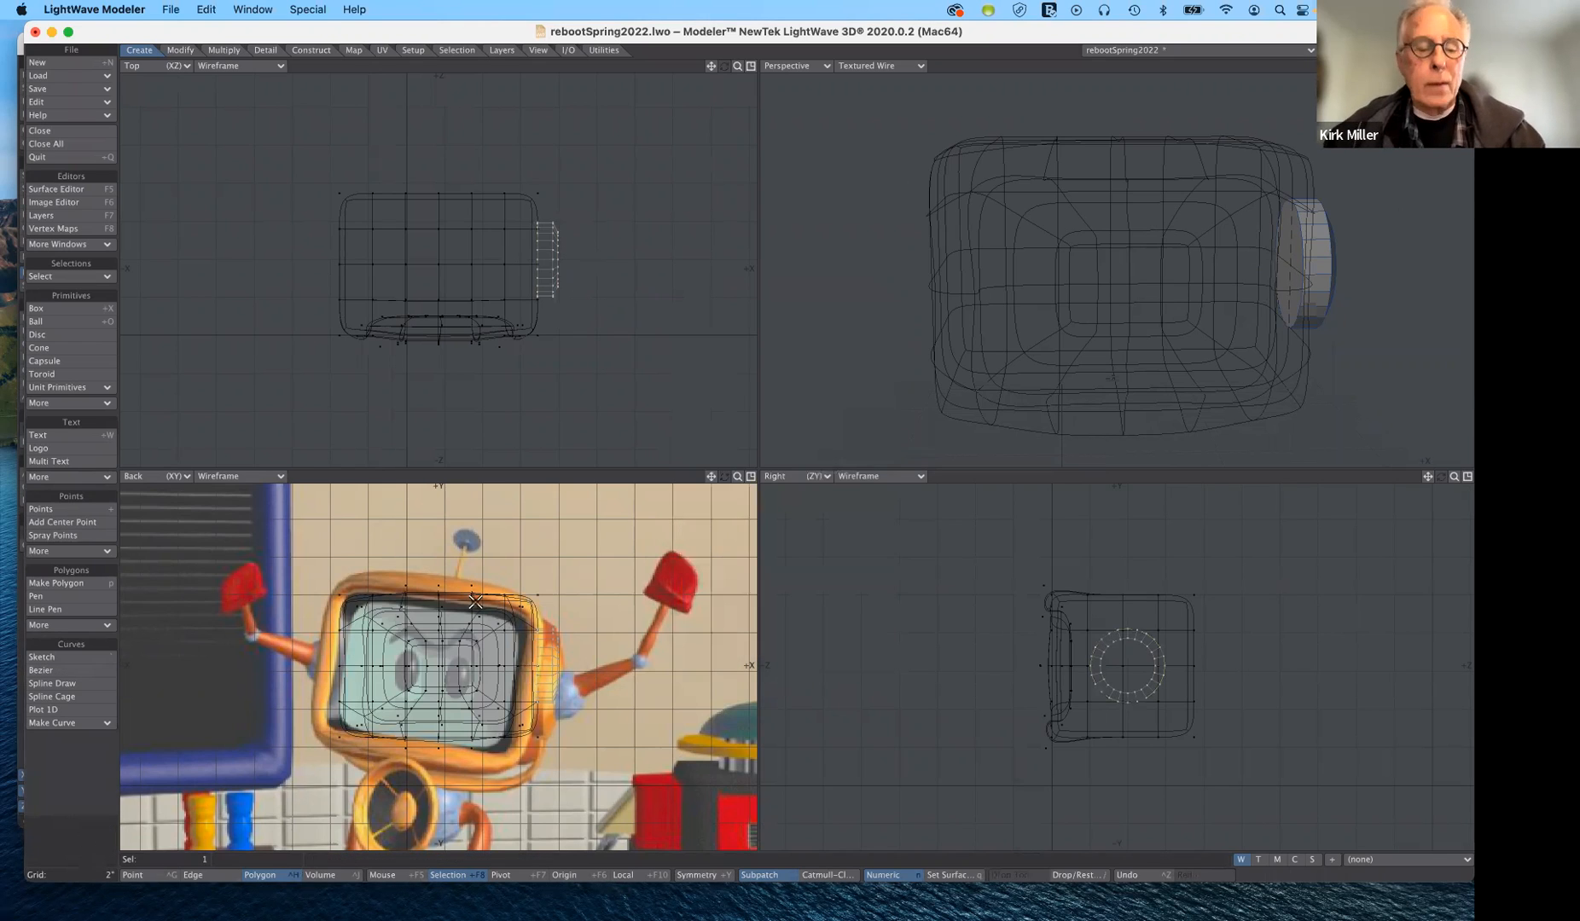
- Move the whole disc -0.173" along X towards the casing and shift the Numeric window off the reference backdrop
{"action": "key", "text": "t"}
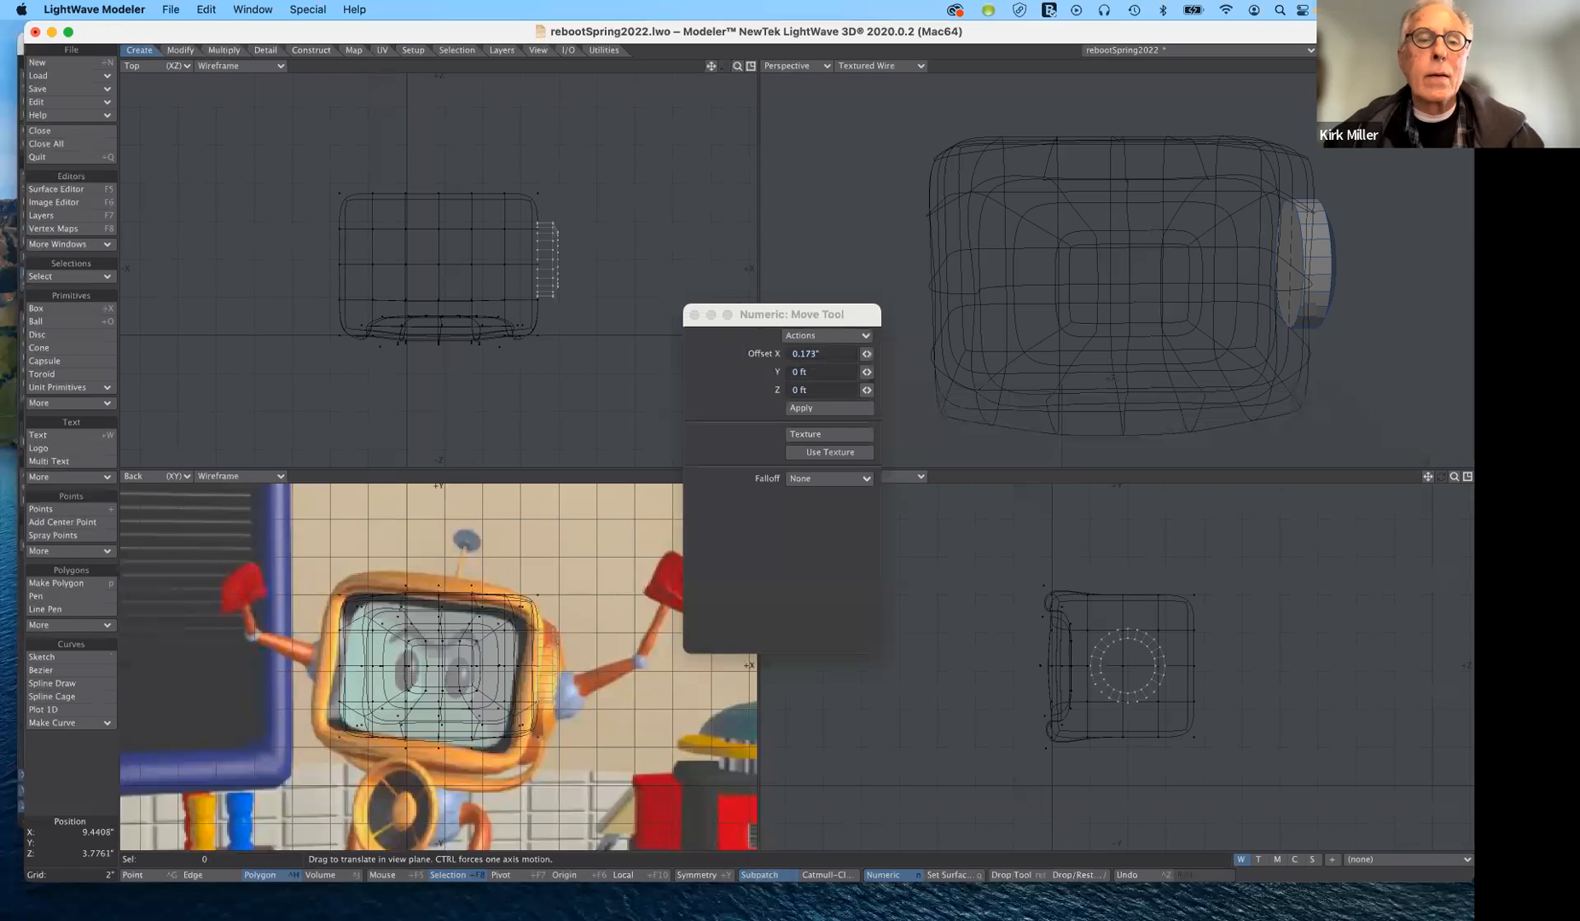
{"action": "left_click_drag", "start_coordinate": [585, 263], "coordinate": [582, 264]}
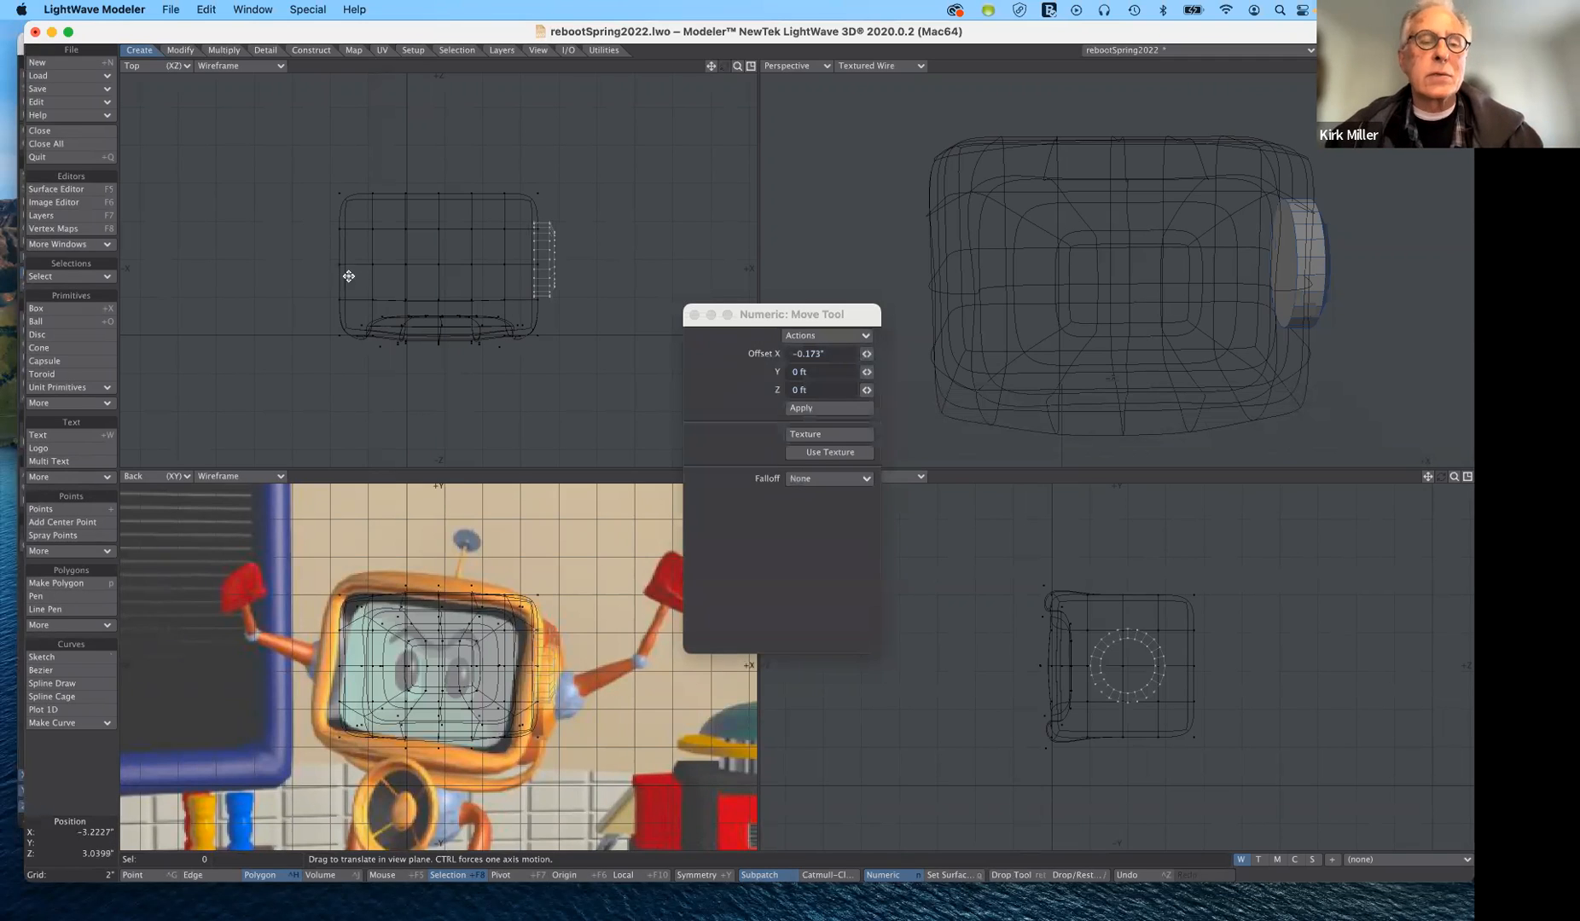
{"action": "mouse_move", "coordinate": [818, 318]}
{"action": "left_mouse_down"}
{"action": "mouse_move", "coordinate": [805, 259]}
{"action": "mouse_move", "coordinate": [790, 323]}
{"action": "left_mouse_up"}
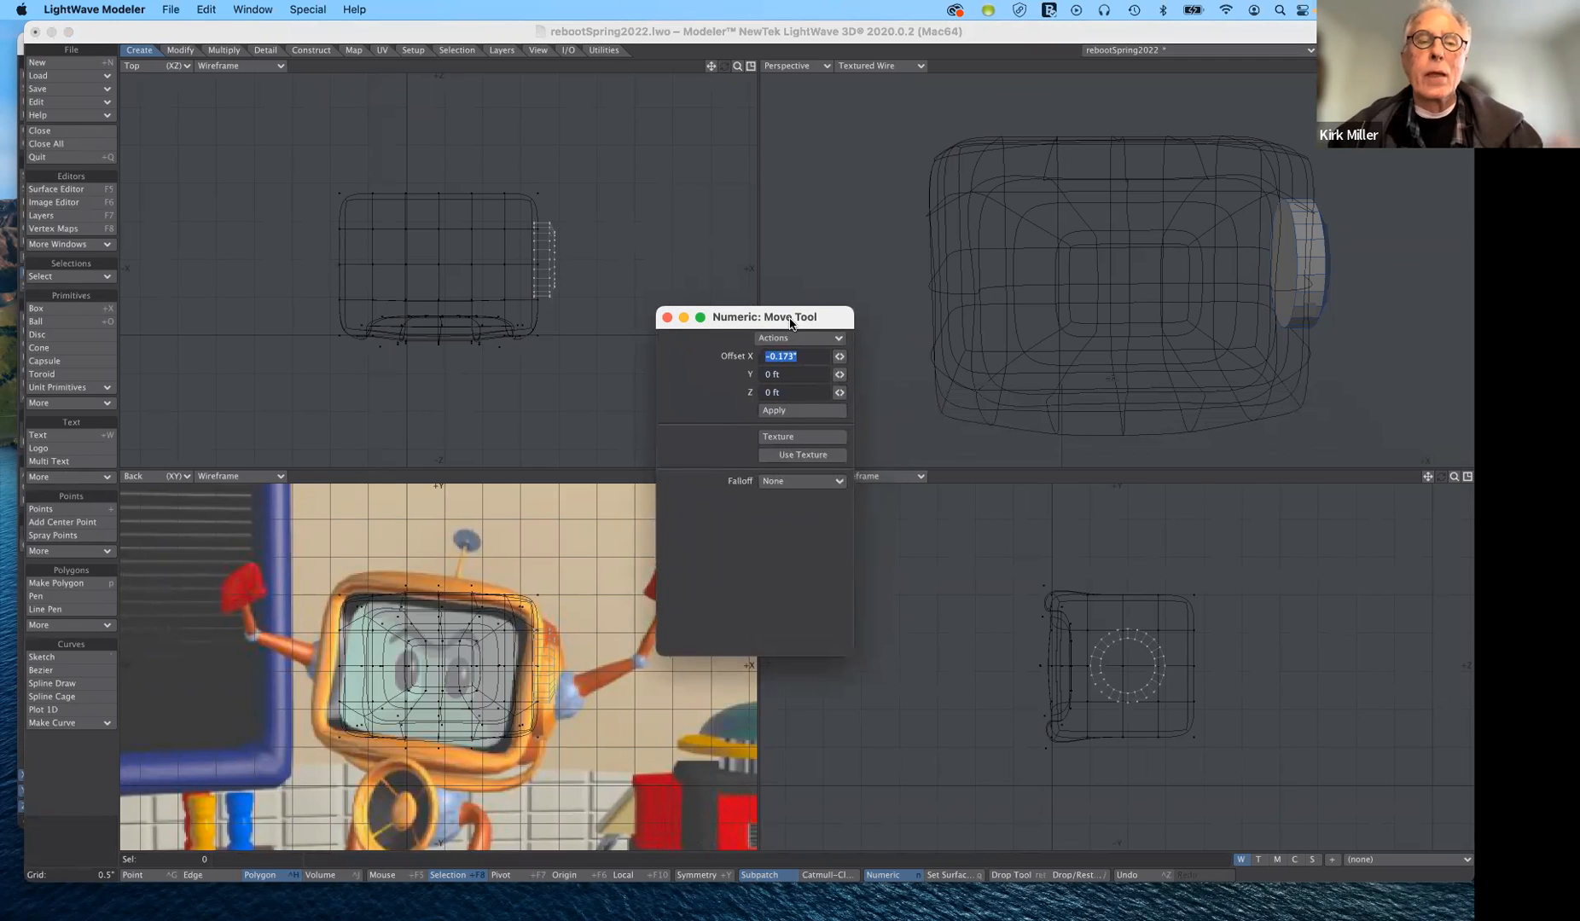
{"action": "left_click_drag", "start_coordinate": [791, 322], "coordinate": [784, 158]}
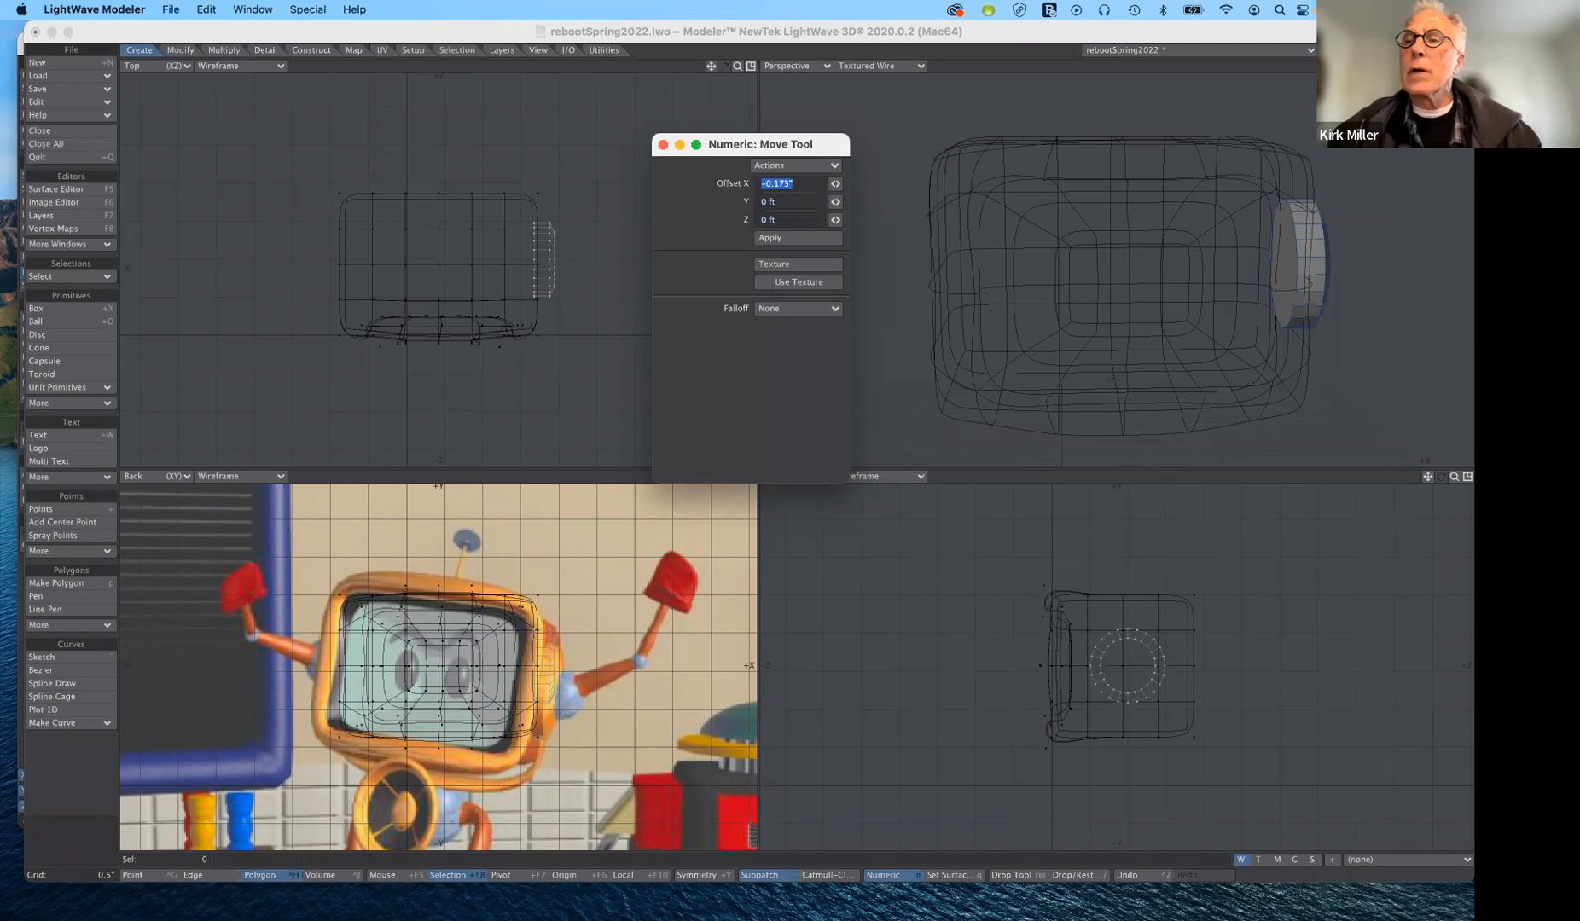
- Make another empty layer active with both the casing and disc layers shown in the background
{"action": "key", "text": "2"}
{"action": "key", "text": "3"}
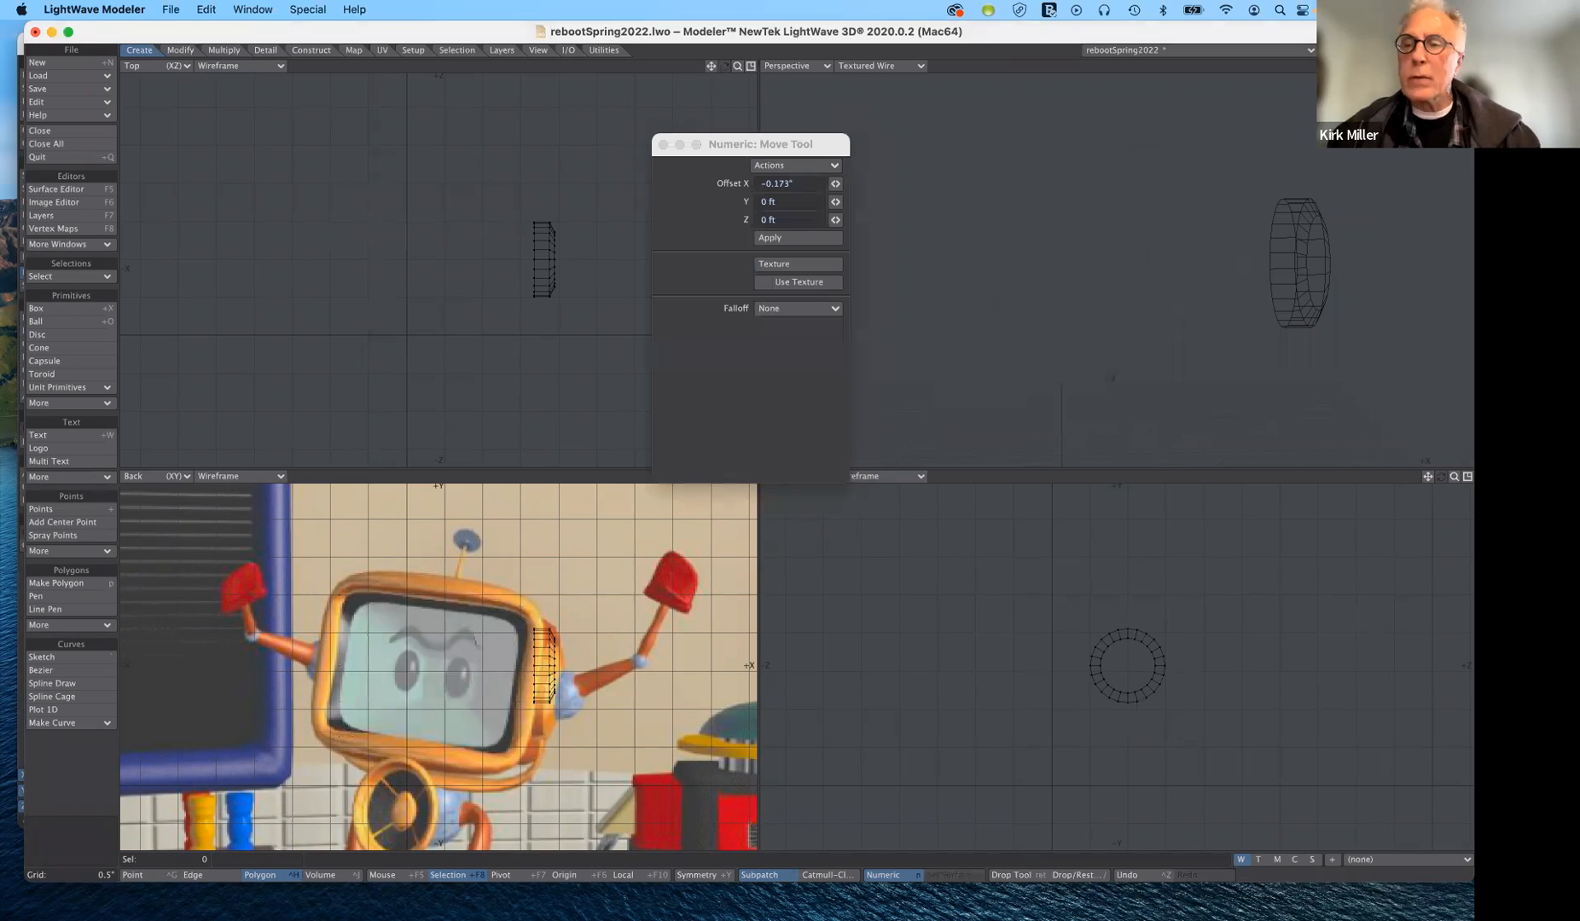
{"action": "key", "text": "1"}
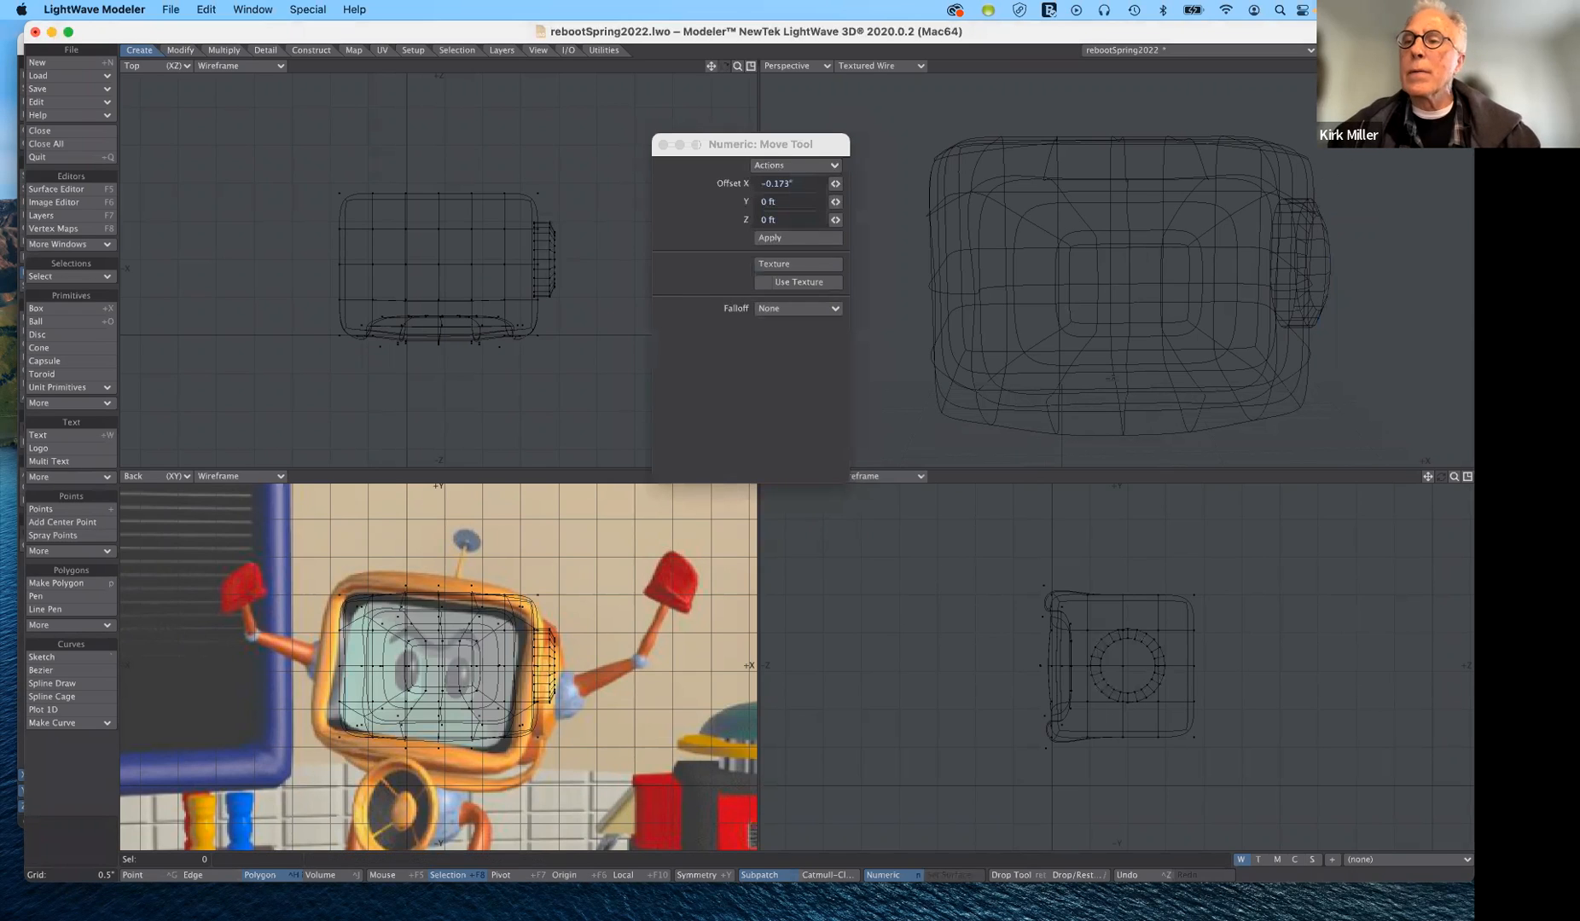
{"action": "left_click_drag", "start_coordinate": [1441, 66], "coordinate": [1278, 153]}
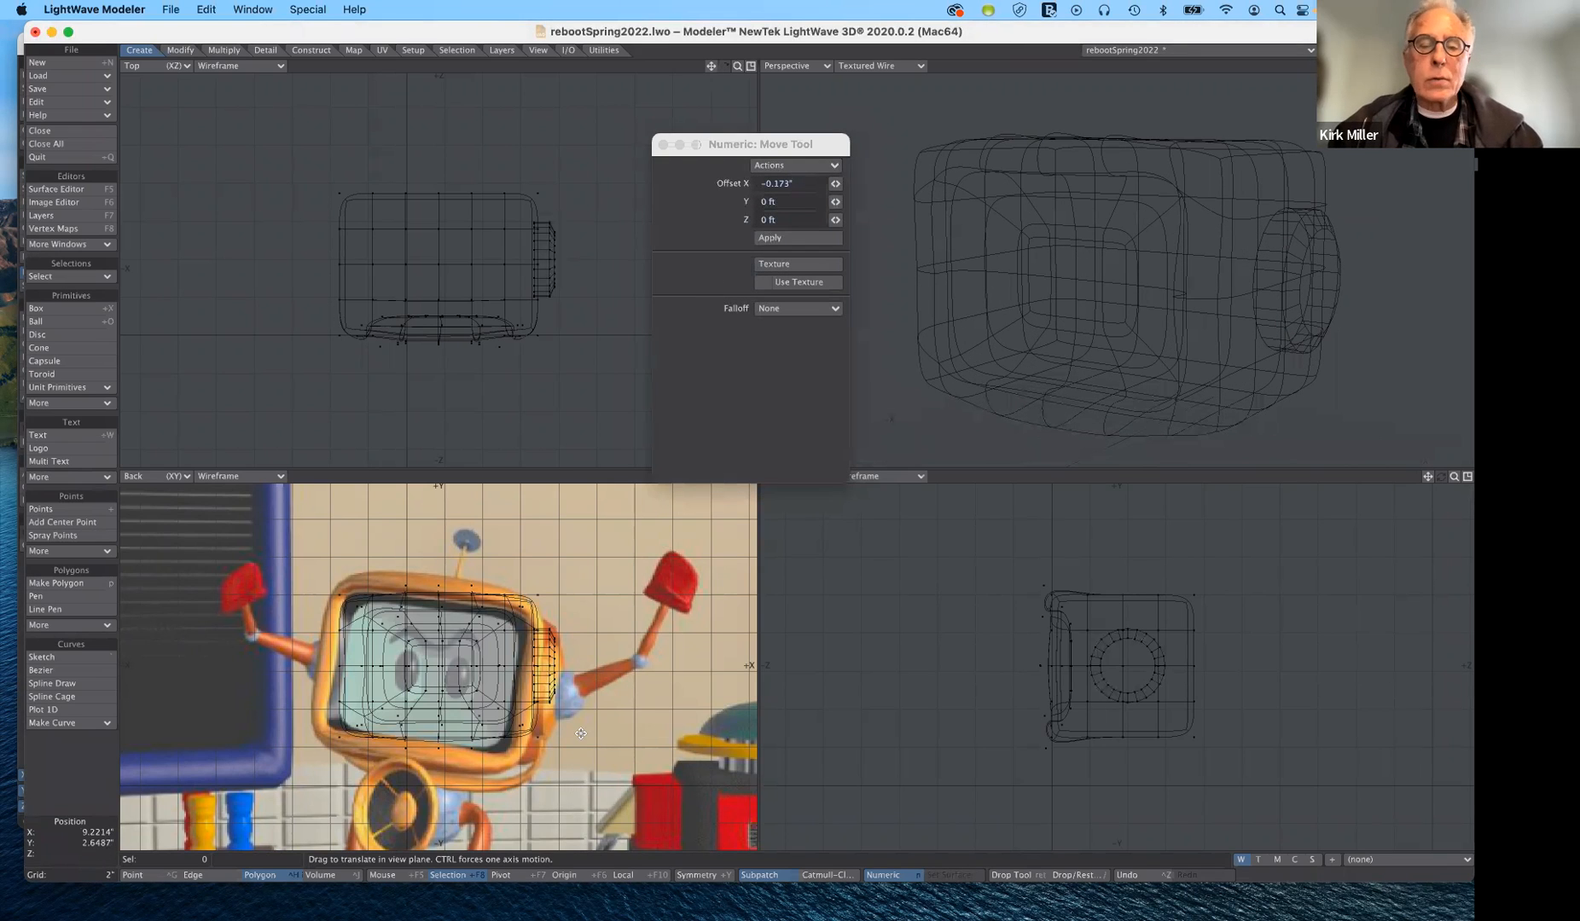
- Create a 24-sided, 12-segment globe ball with a 1.2109" radius, centred on the disc at about X 7.97", Y 6.29", Z 4.01"
{"action": "left_click", "coordinate": [68, 321]}
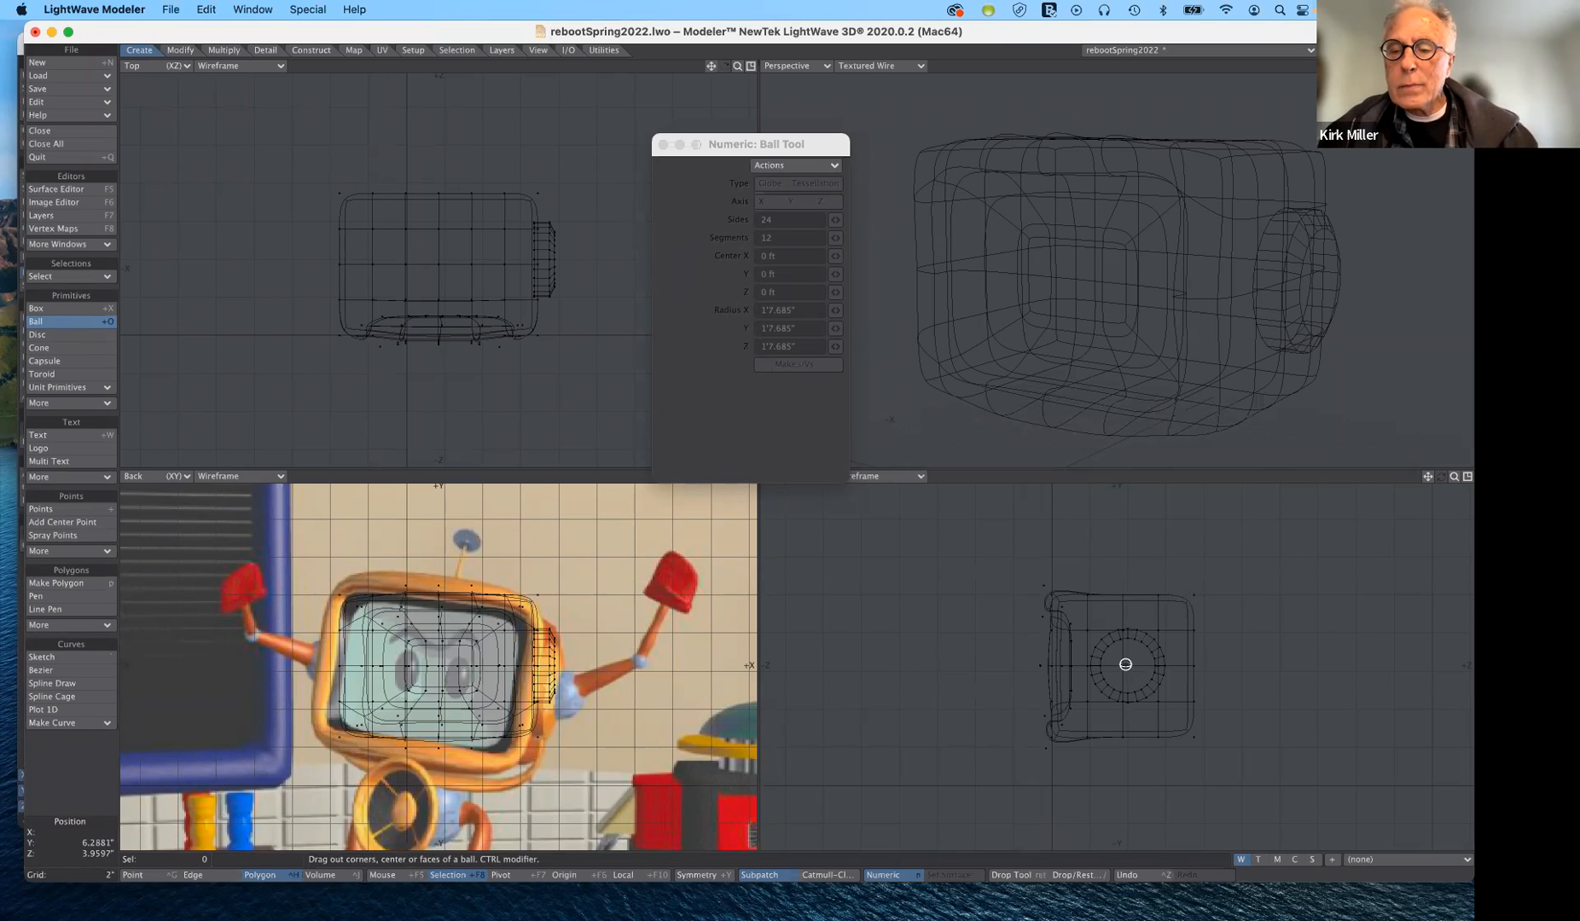
{"action": "left_click_drag", "start_coordinate": [1126, 665], "coordinate": [1145, 682]}
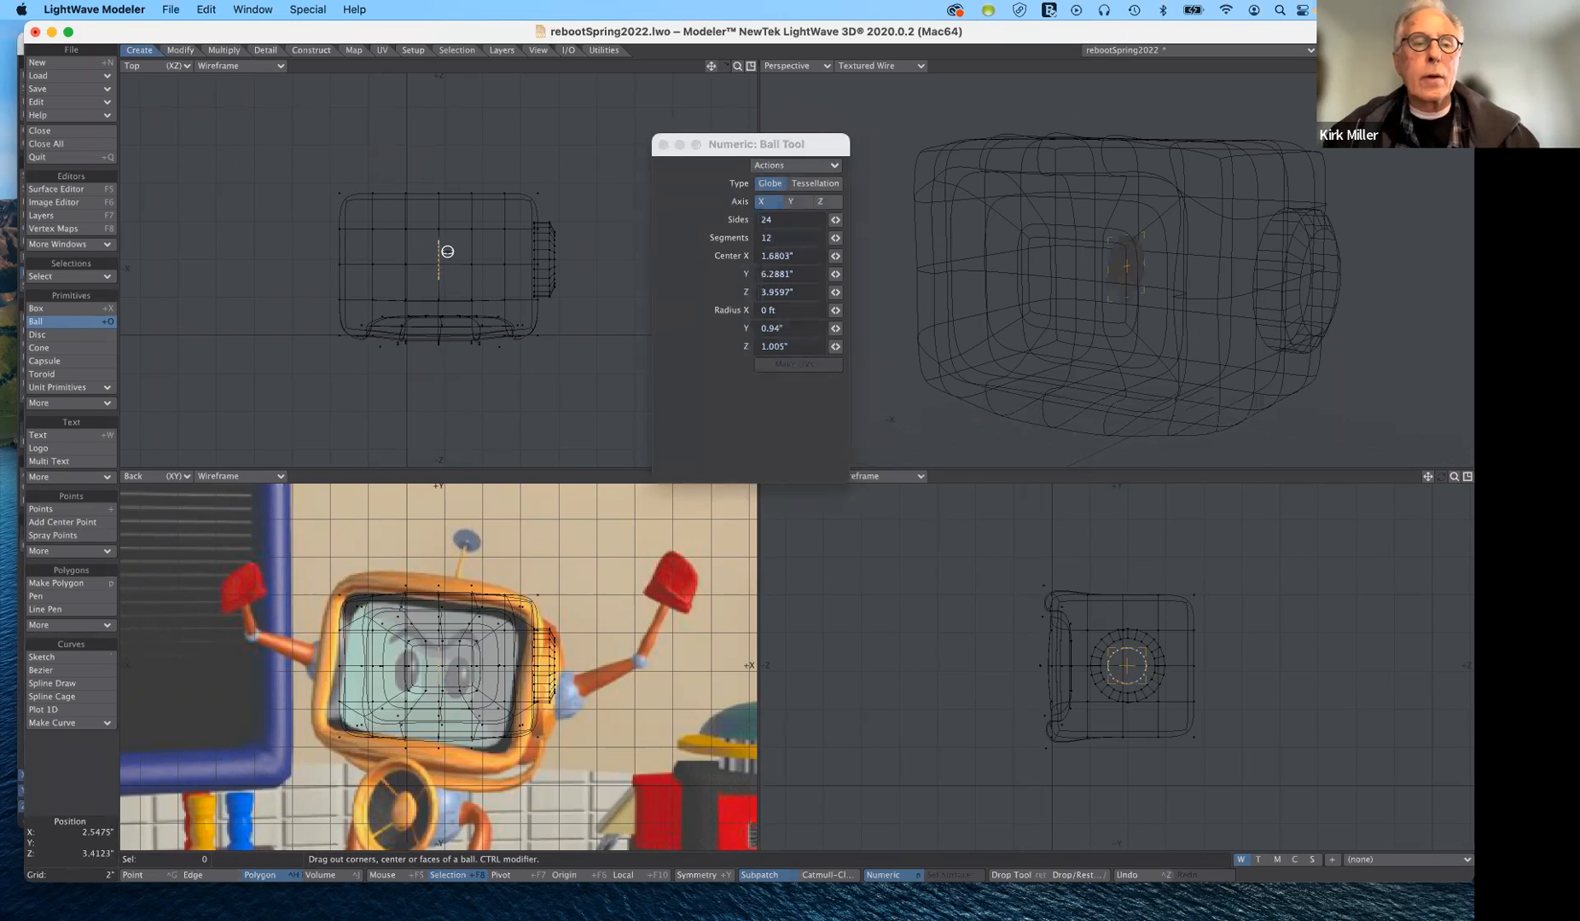
{"action": "left_click_drag", "start_coordinate": [440, 256], "coordinate": [558, 258], "text": "ctrl"}
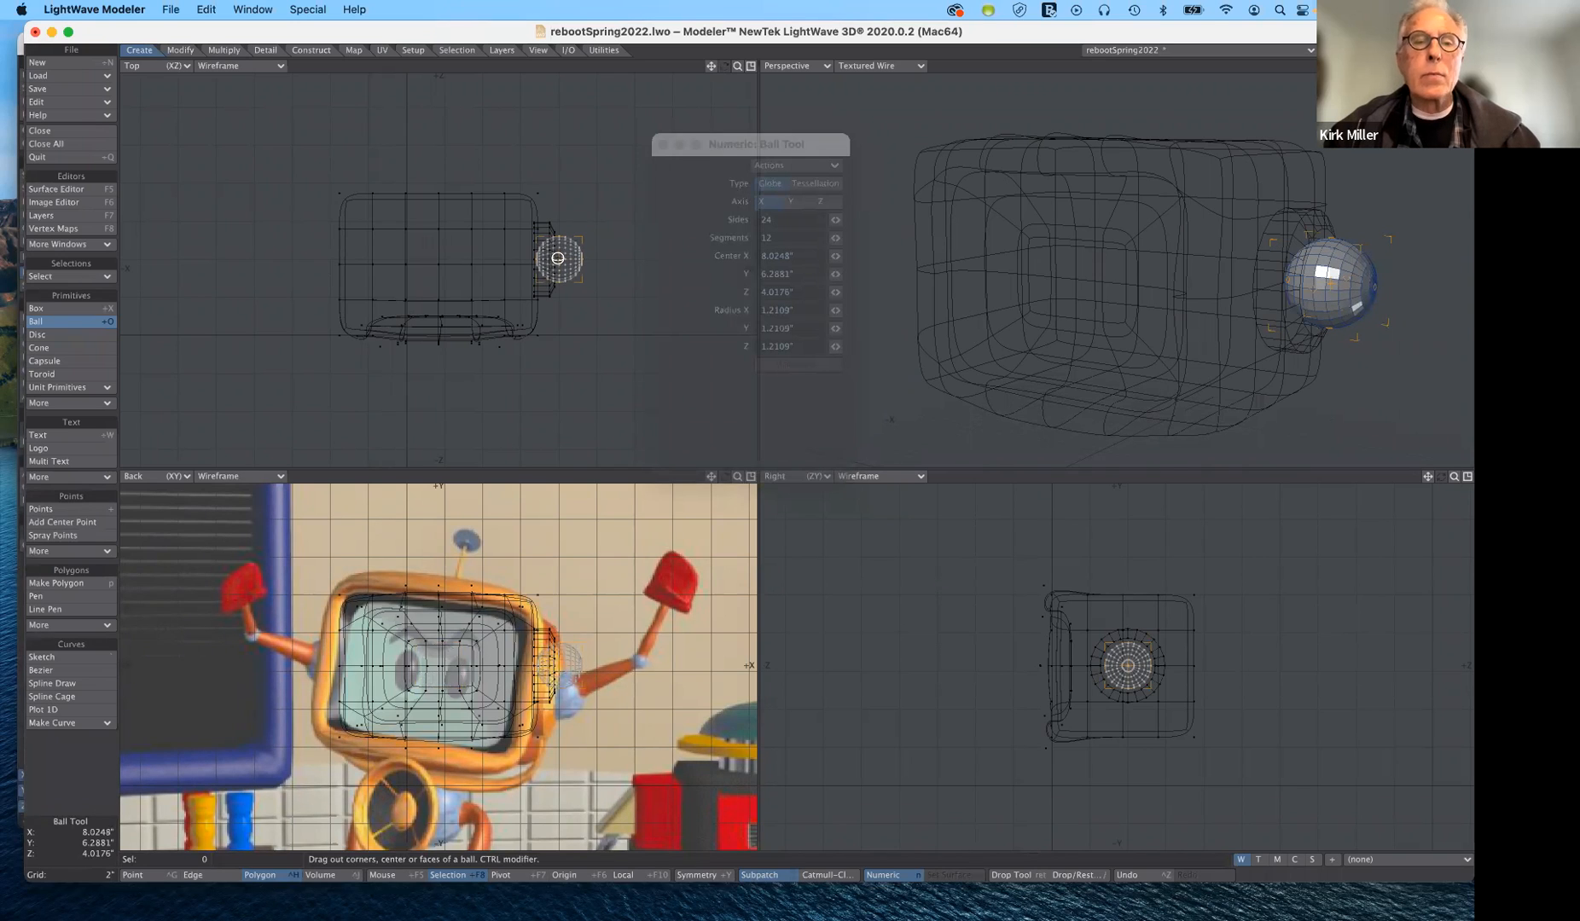
{"action": "left_click_drag", "start_coordinate": [558, 258], "coordinate": [557, 257]}
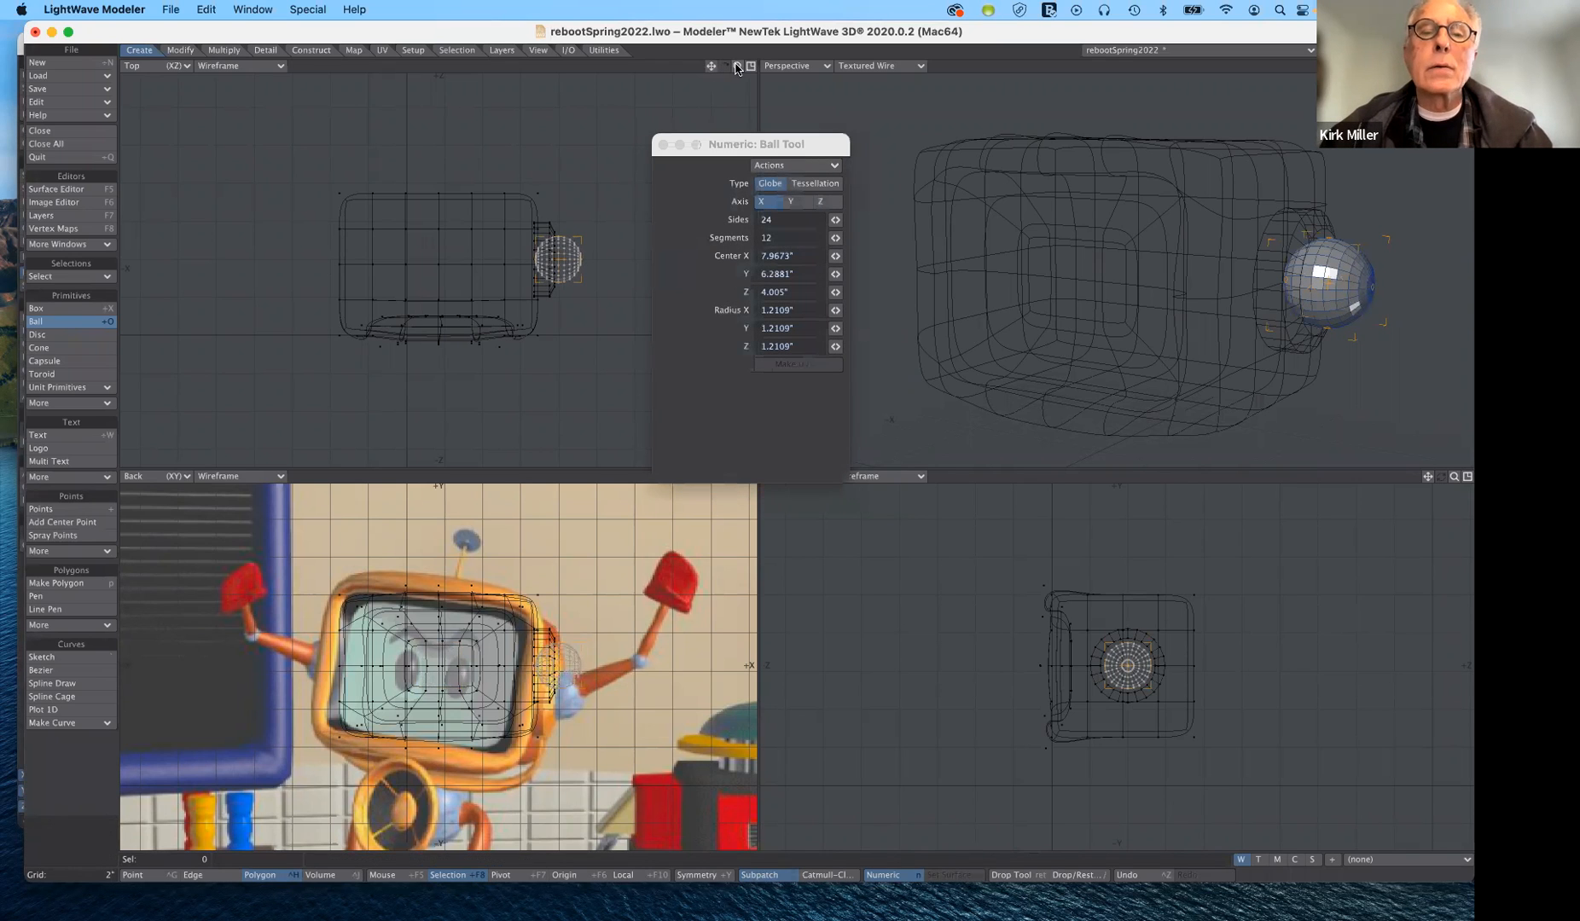
- Nudge the shoulder ball to centre X 7.9286", Z 3.9936" in the Top view and finish the Ball tool
{"action": "left_click_drag", "start_coordinate": [737, 65], "coordinate": [947, 187]}
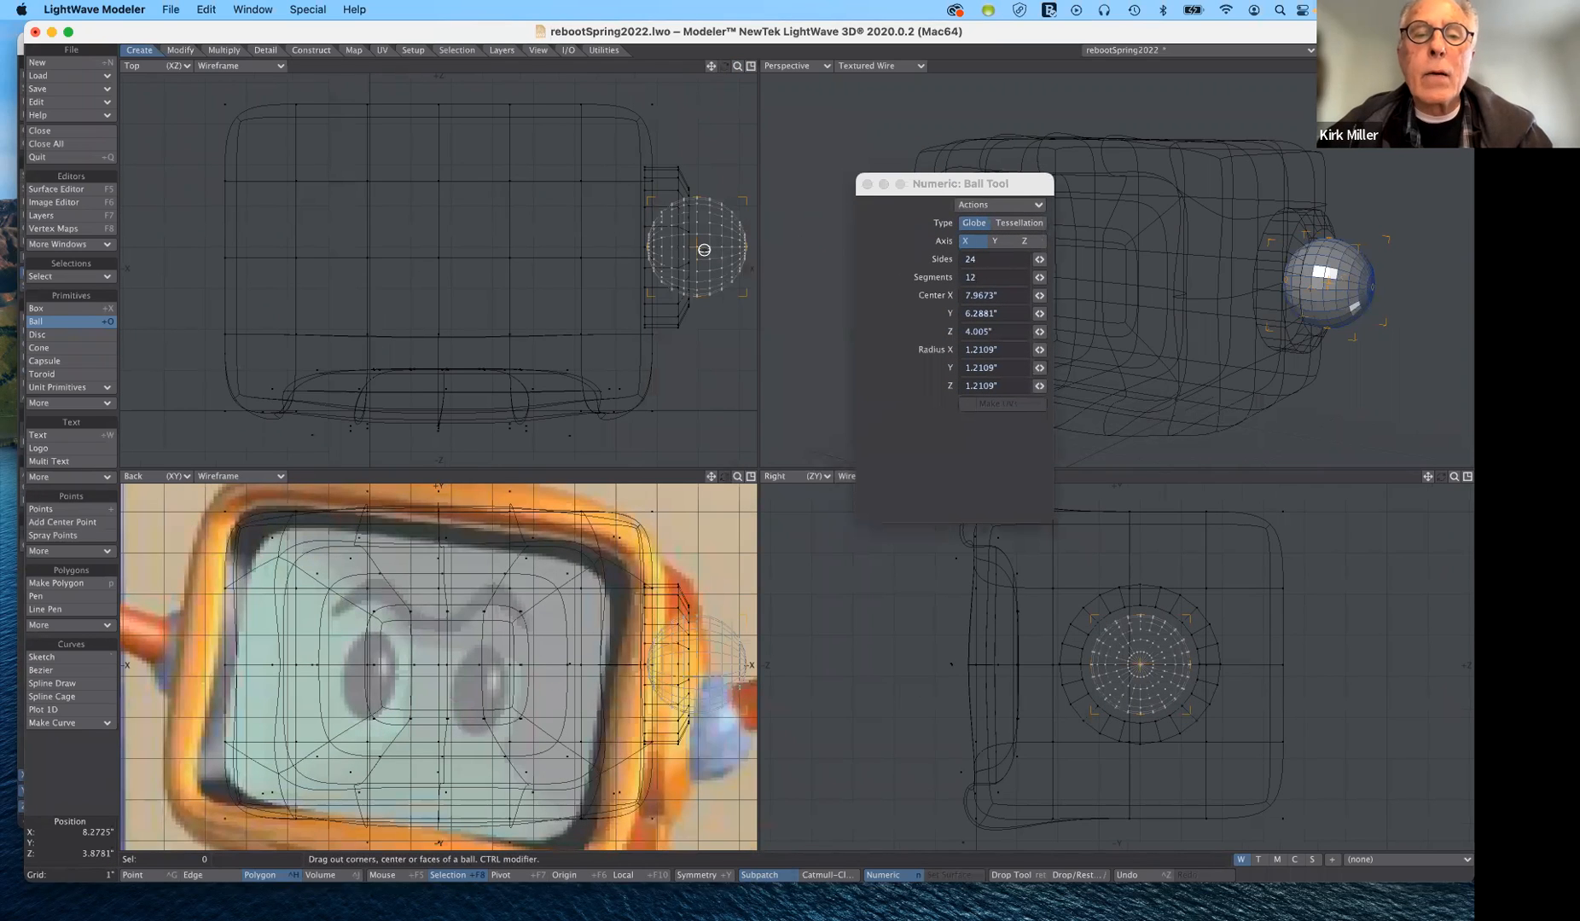
{"action": "left_click_drag", "start_coordinate": [697, 248], "coordinate": [695, 248]}
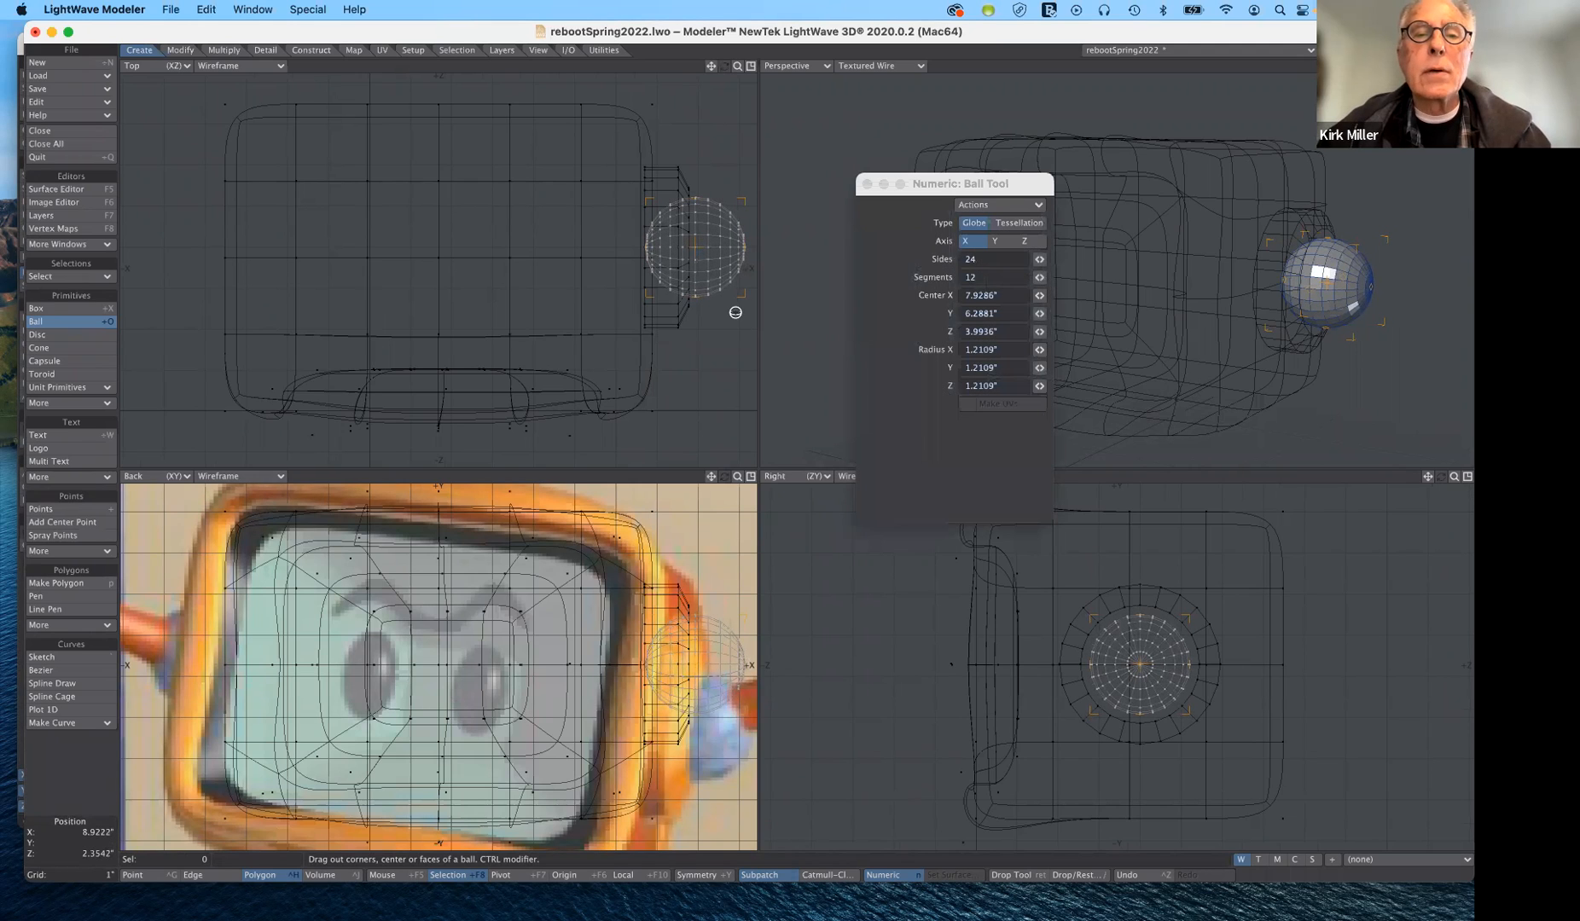
{"action": "left_click", "coordinate": [61, 322]}
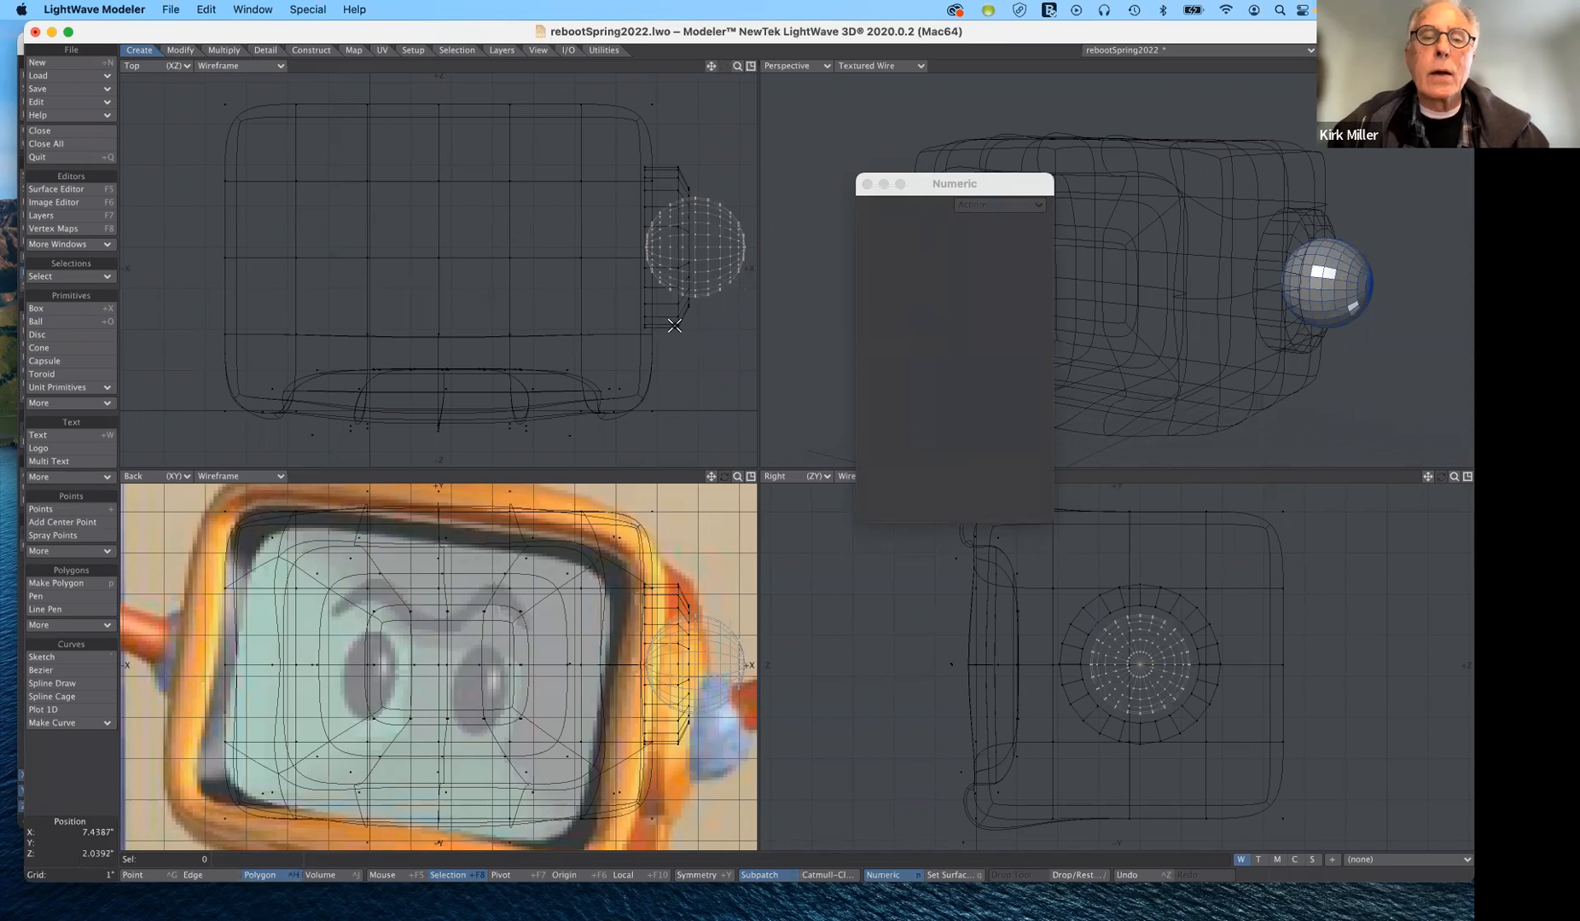
{"action": "left_click_drag", "start_coordinate": [677, 325], "coordinate": [677, 253]}
{"action": "mouse_move", "coordinate": [677, 253]}
{"action": "right_mouse_down"}
{"action": "mouse_move", "coordinate": [667, 191]}
{"action": "mouse_move", "coordinate": [633, 239]}
{"action": "mouse_move", "coordinate": [674, 323]}
{"action": "right_mouse_up"}
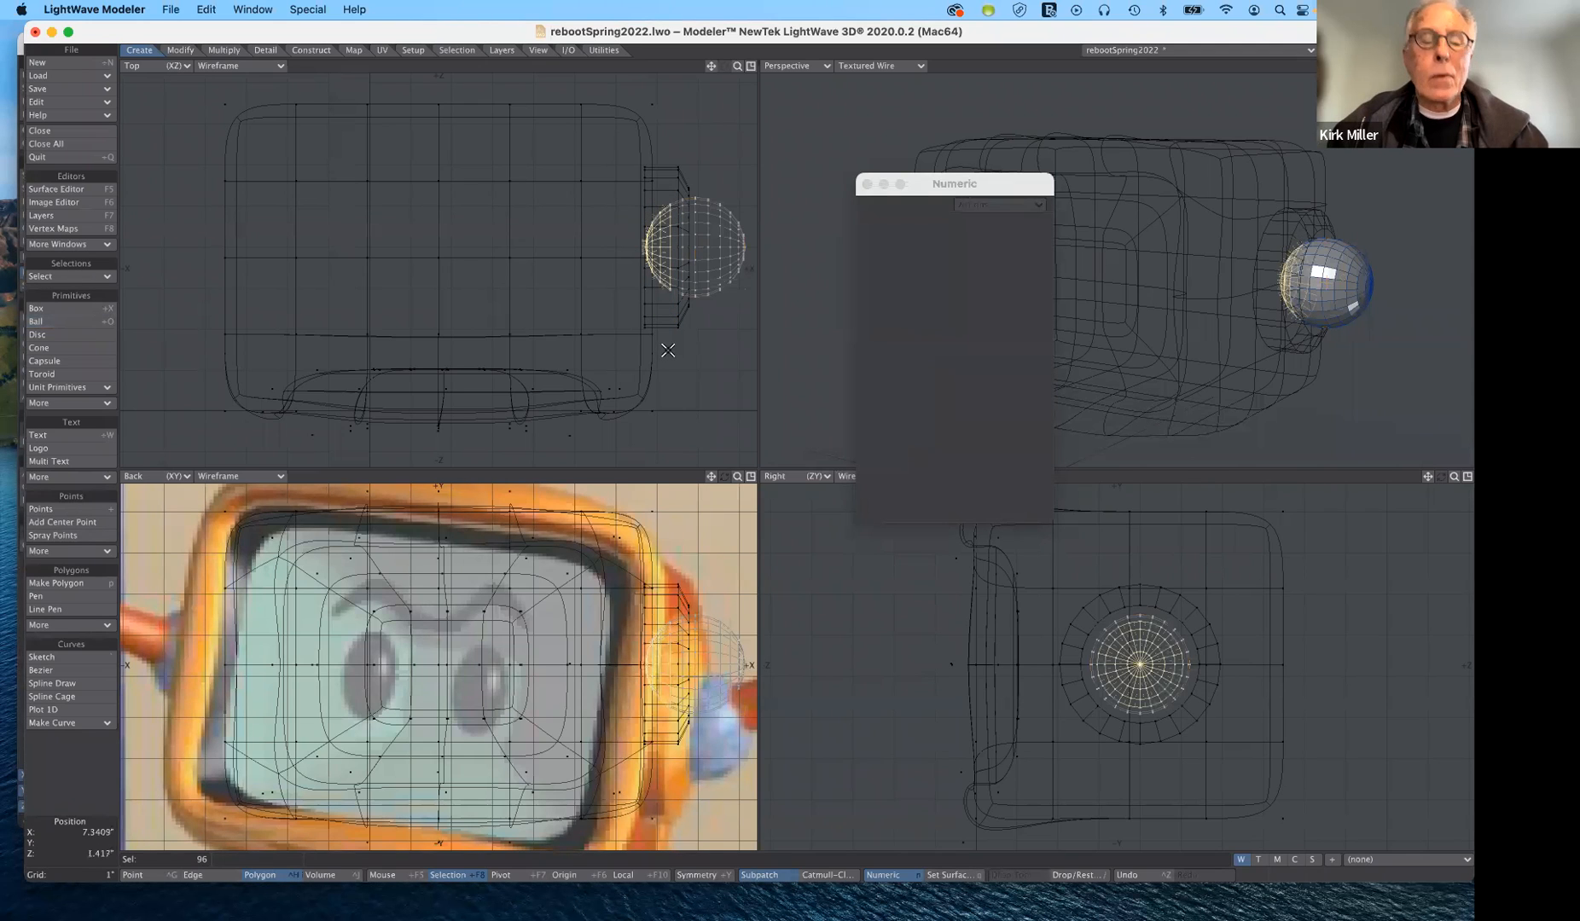
{"action": "left_click", "coordinate": [74, 836]}
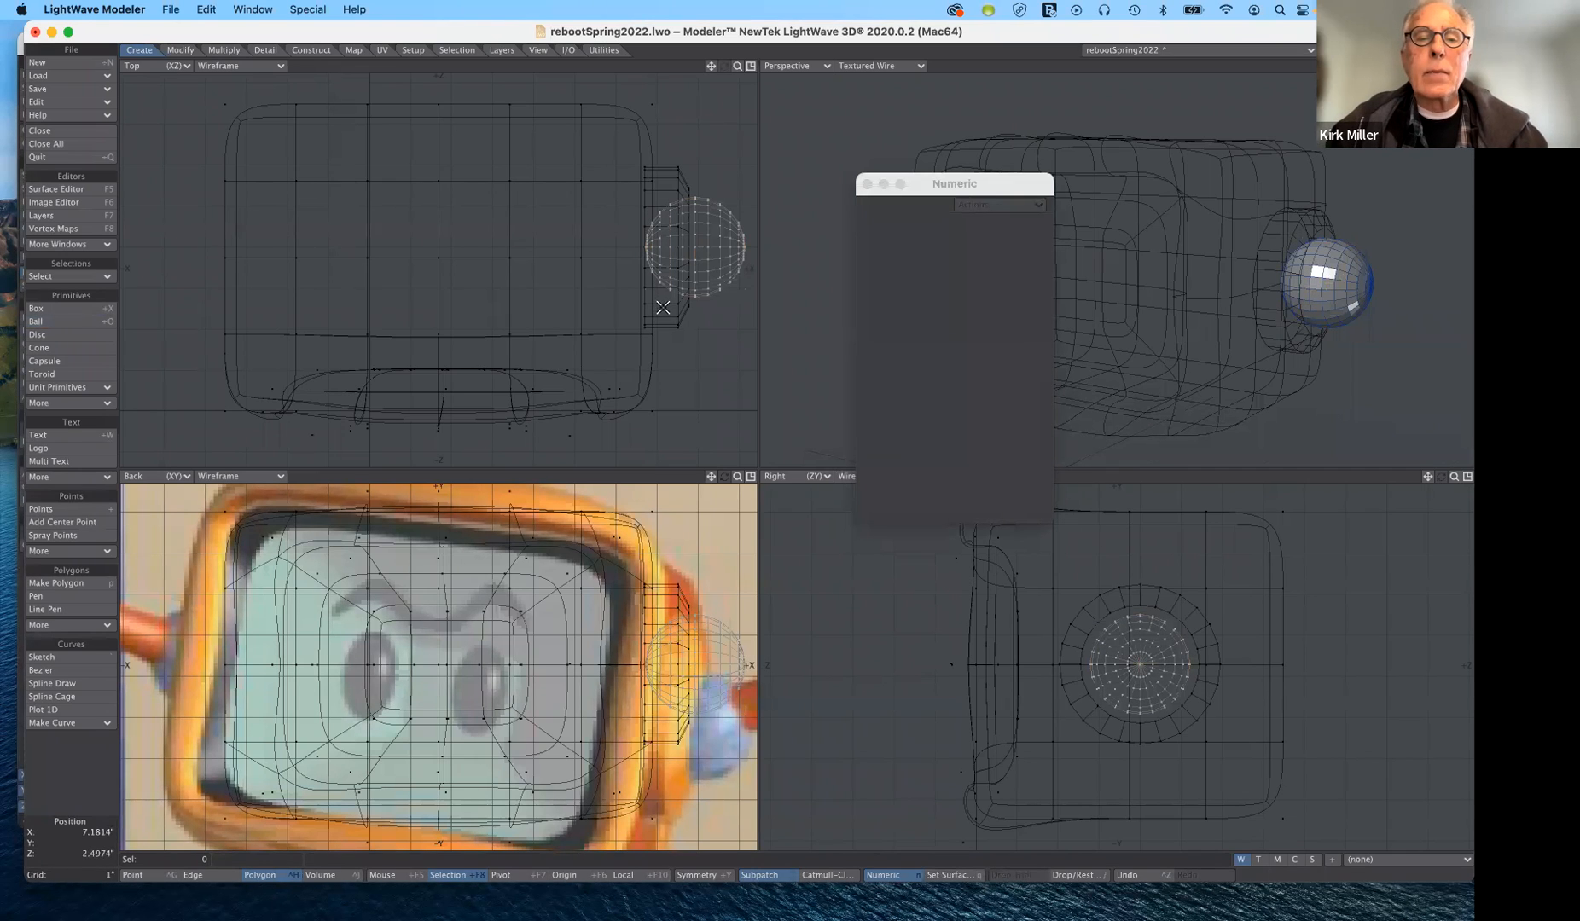
{"action": "right_click_drag", "start_coordinate": [663, 308], "coordinate": [690, 309]}
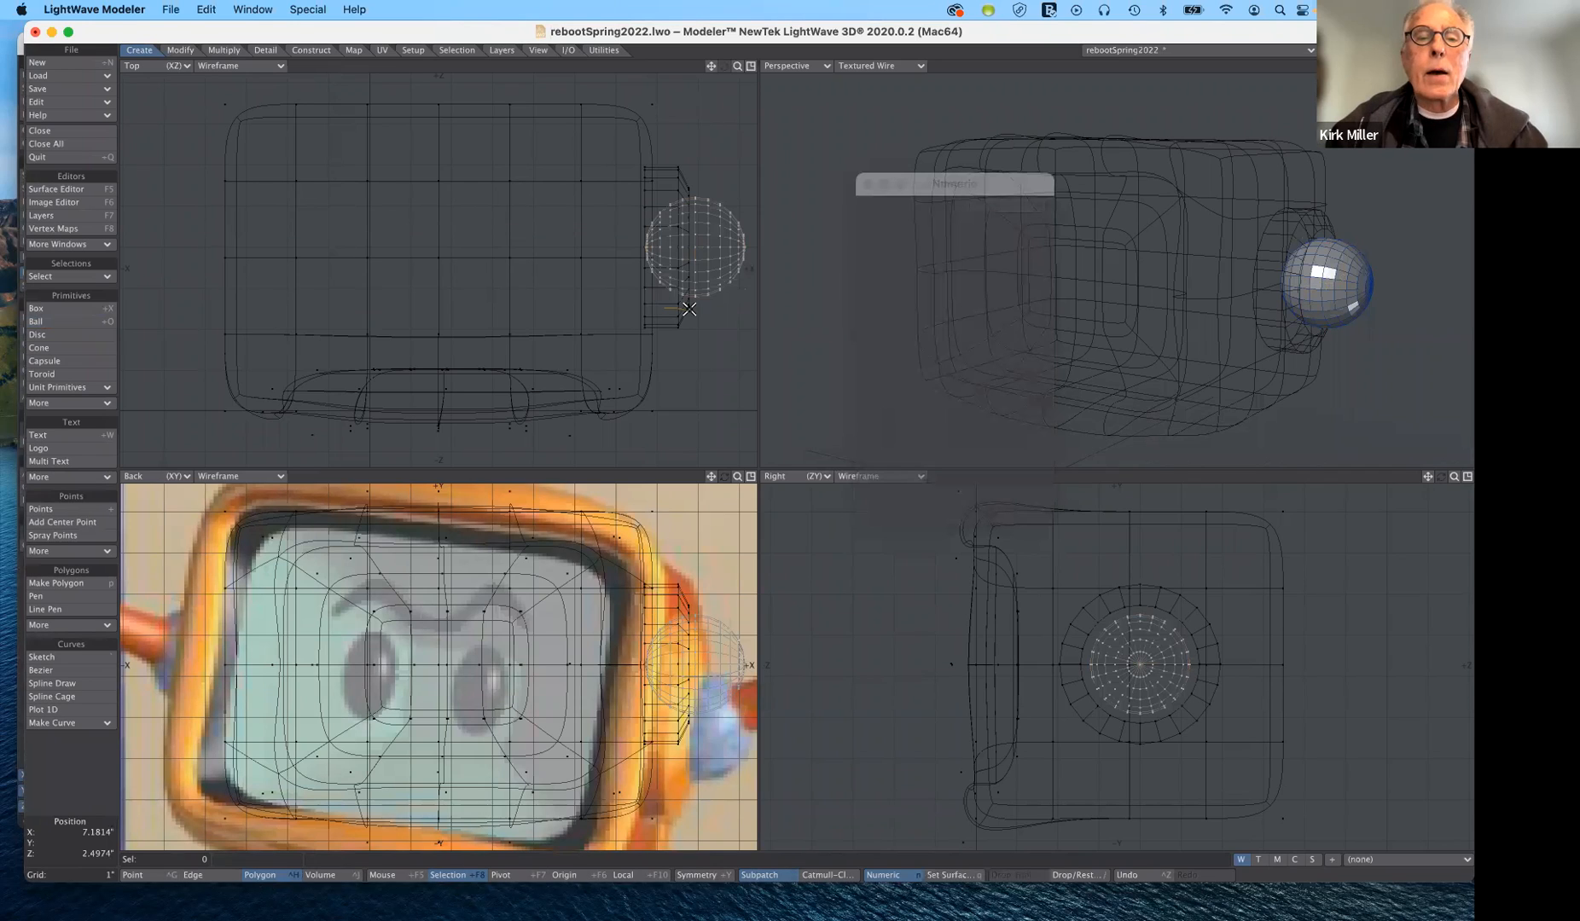
{"action": "mouse_move", "coordinate": [696, 240]}
{"action": "right_mouse_down"}
{"action": "mouse_move", "coordinate": [690, 185]}
{"action": "mouse_move", "coordinate": [683, 350]}
{"action": "right_mouse_up"}
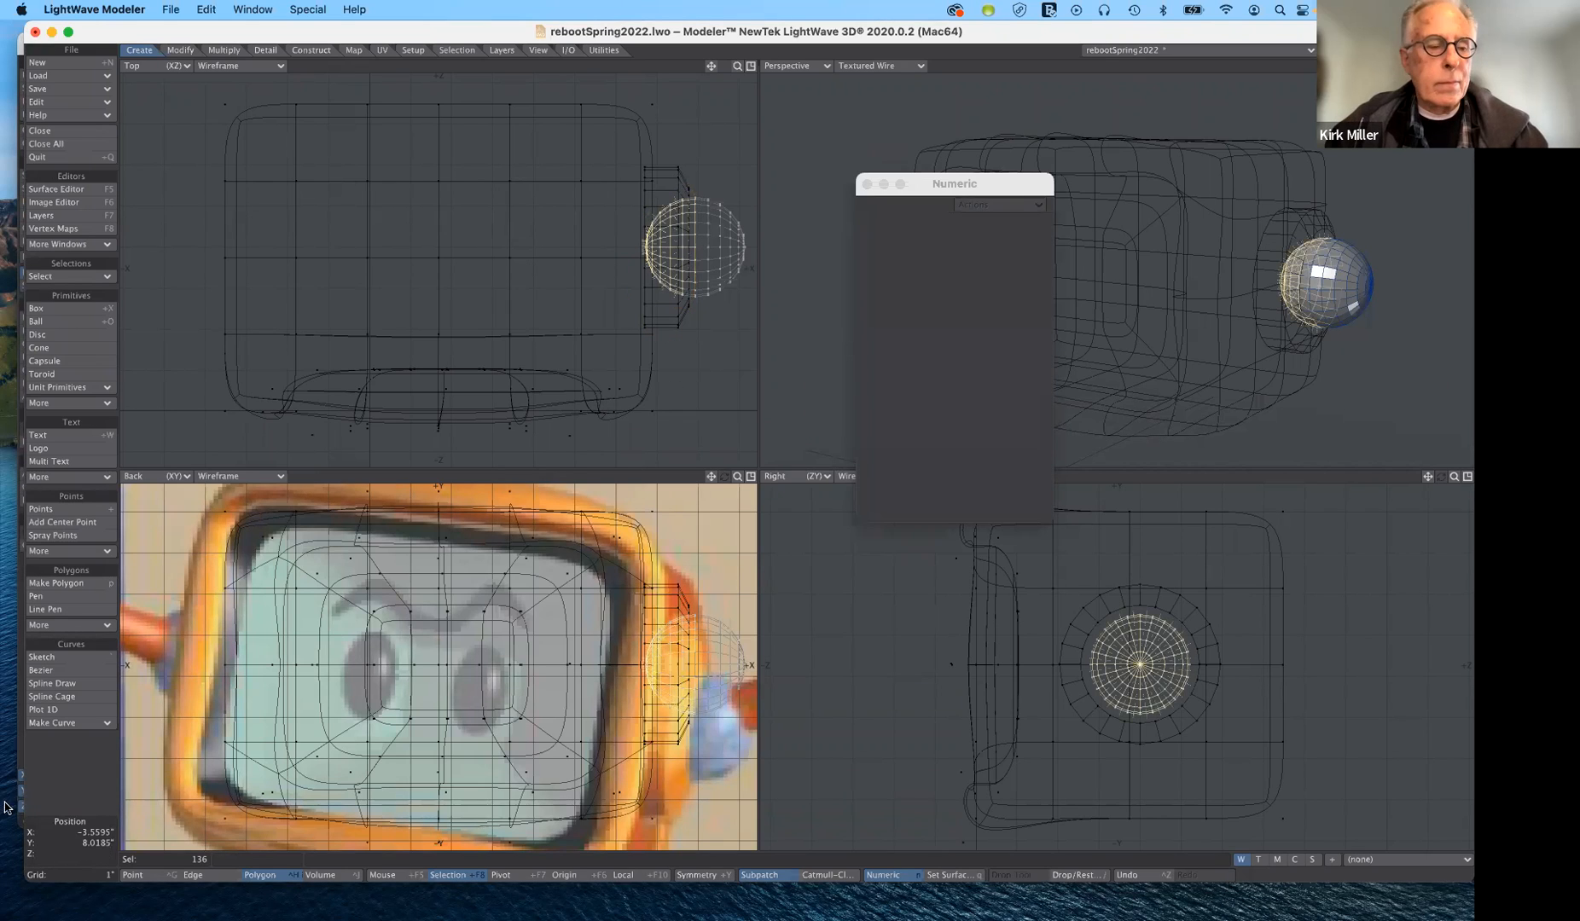
{"action": "key", "text": "slash"}
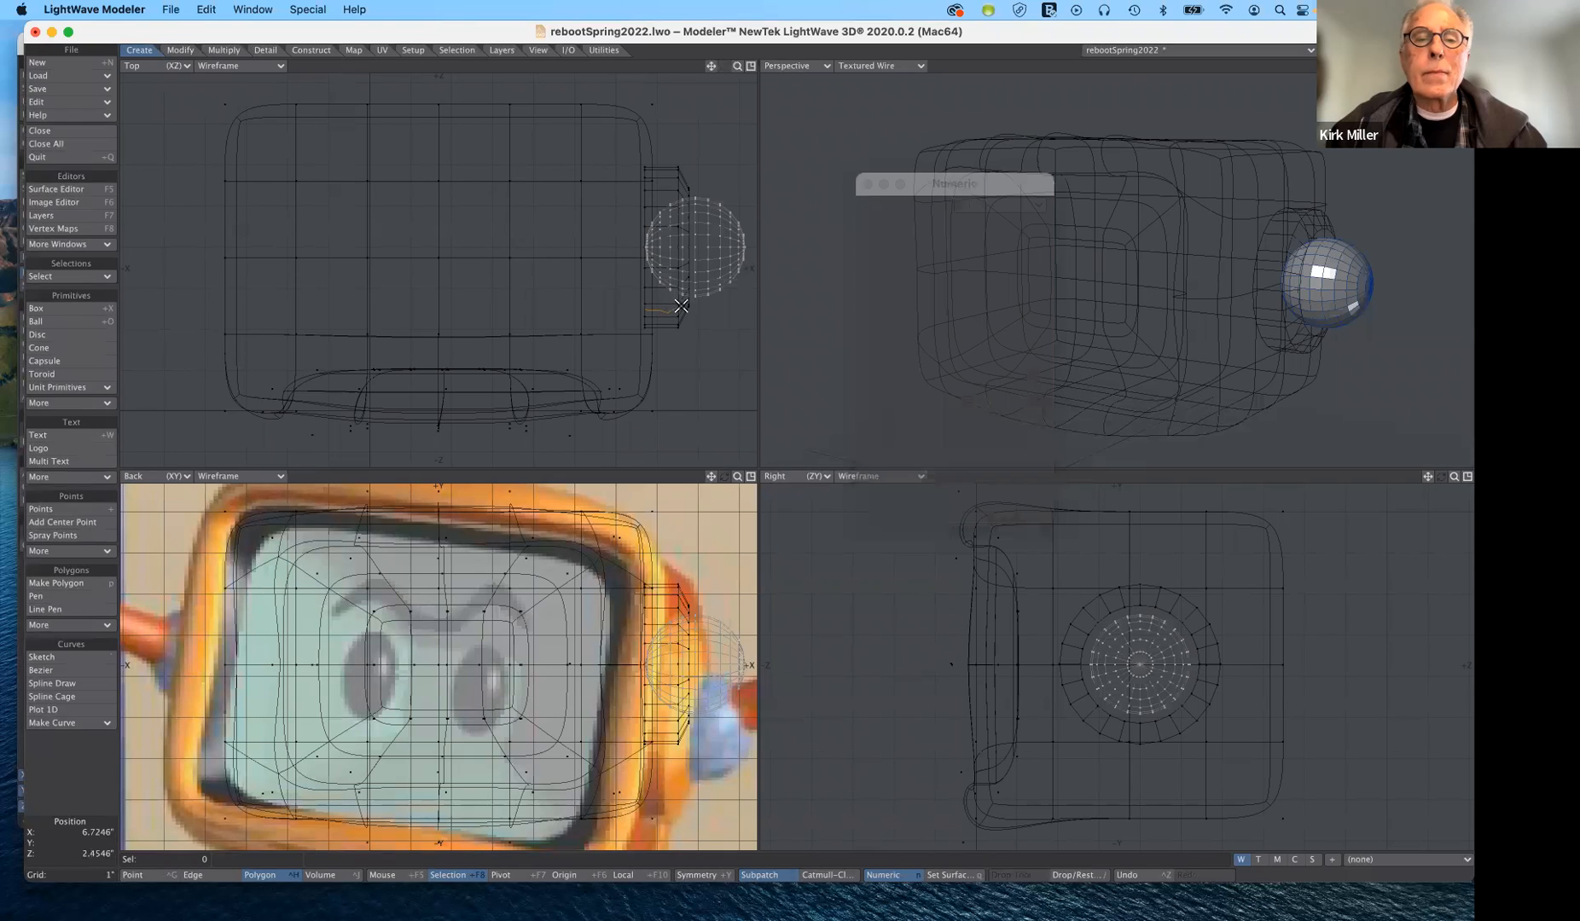
- Try cutting away the half of the ball nearest the casing, undo the cut, and deselect the polygons
{"action": "mouse_move", "coordinate": [684, 301]}
{"action": "right_mouse_down"}
{"action": "mouse_move", "coordinate": [689, 177]}
{"action": "mouse_move", "coordinate": [639, 191]}
{"action": "mouse_move", "coordinate": [636, 304]}
{"action": "right_mouse_up"}
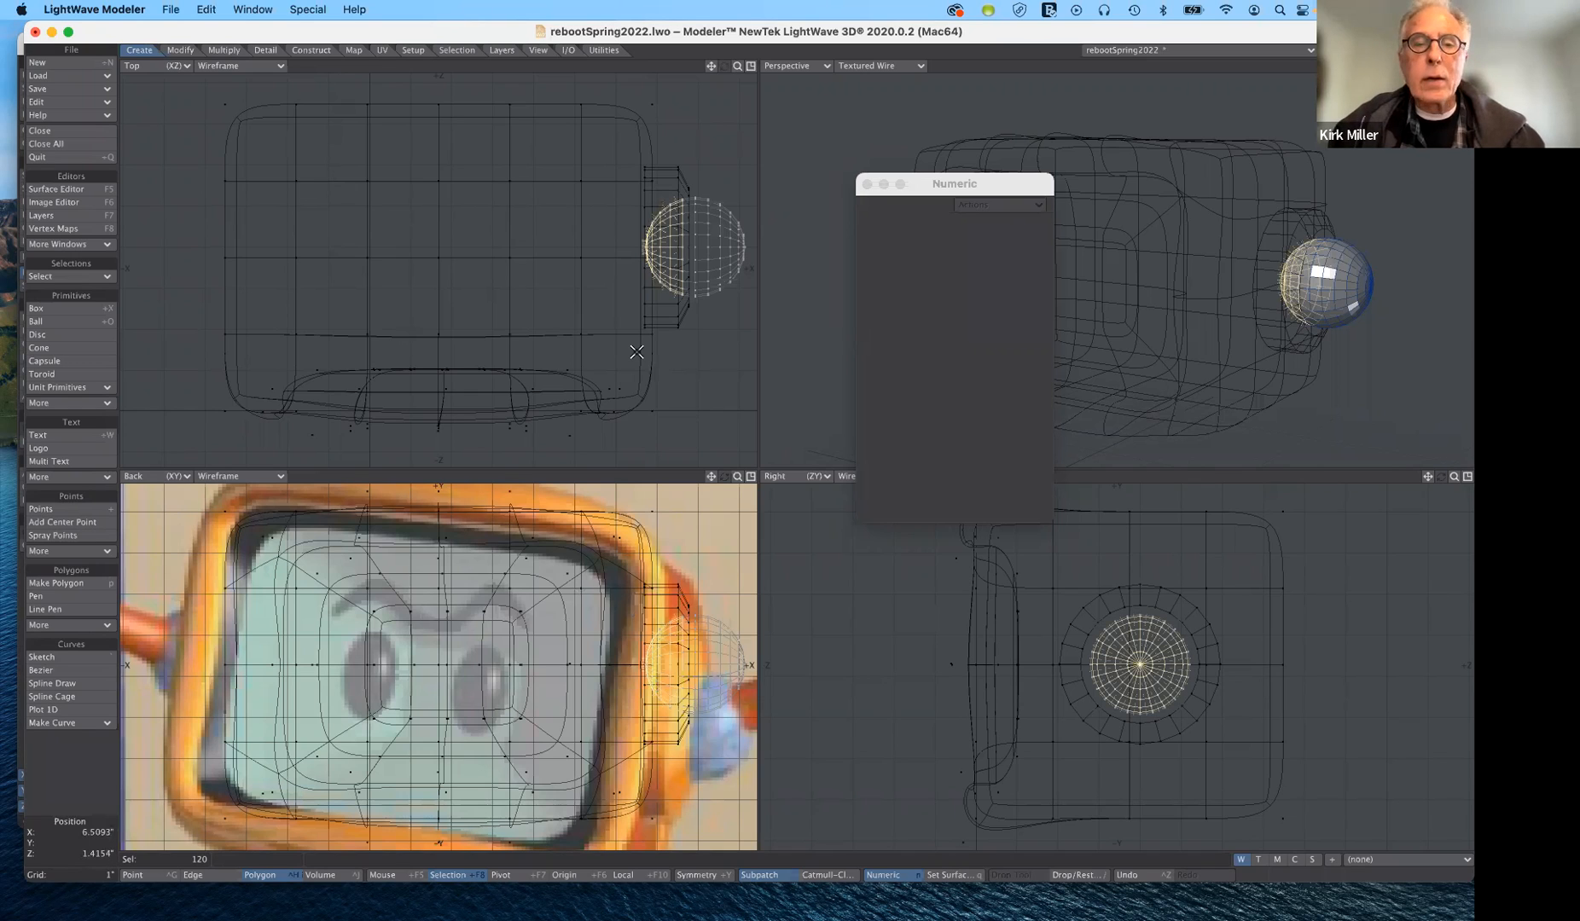
{"action": "key", "text": "super+x"}
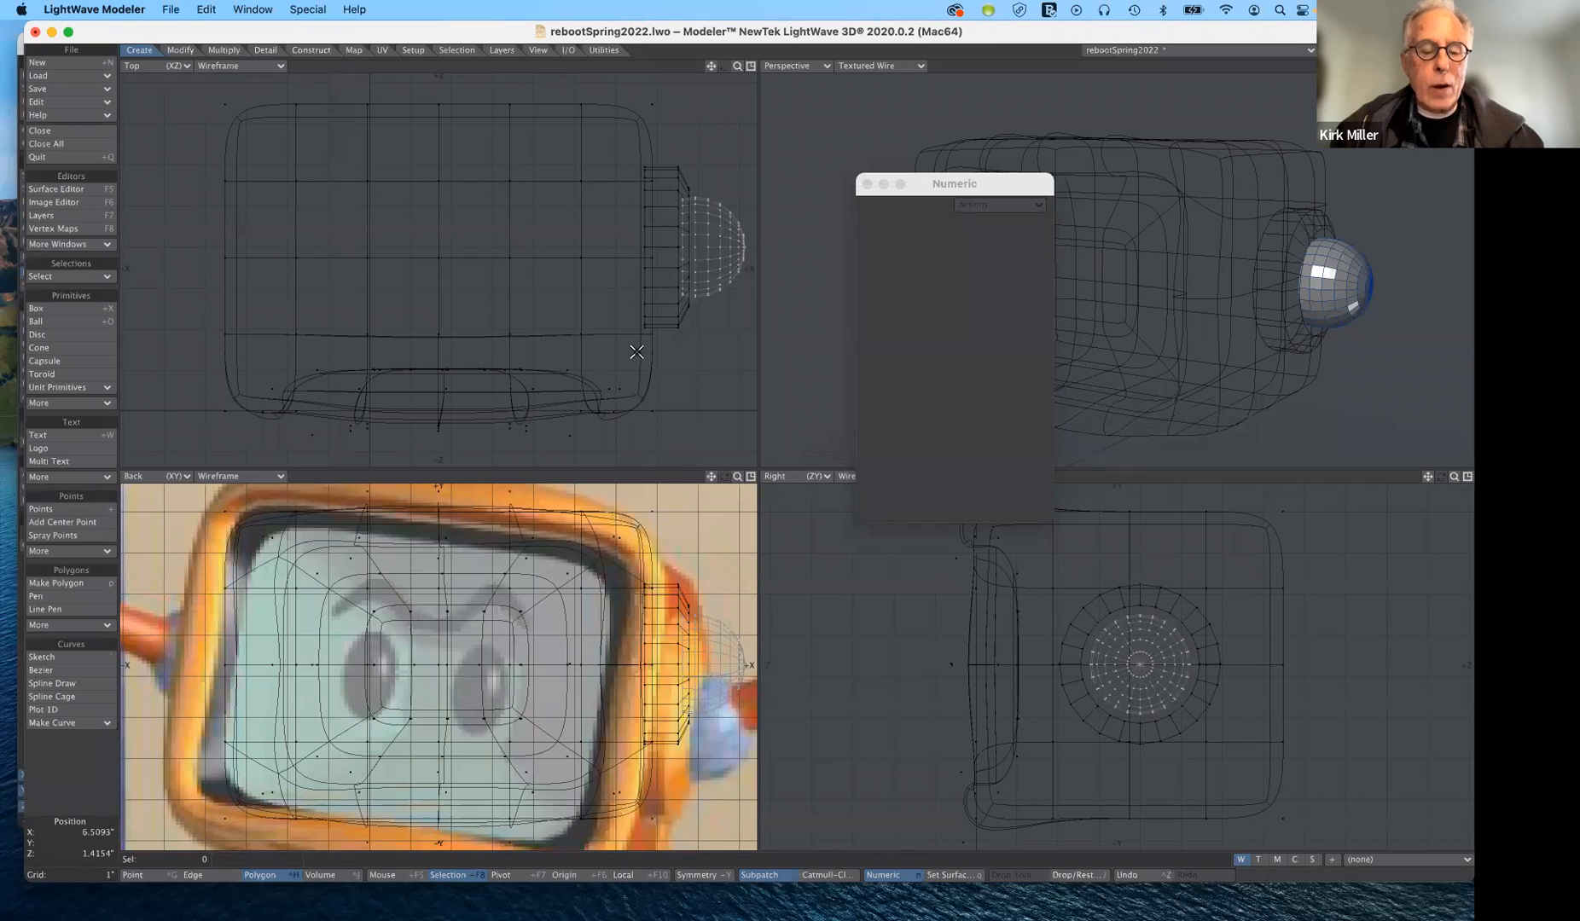
{"action": "key", "text": "super+z"}
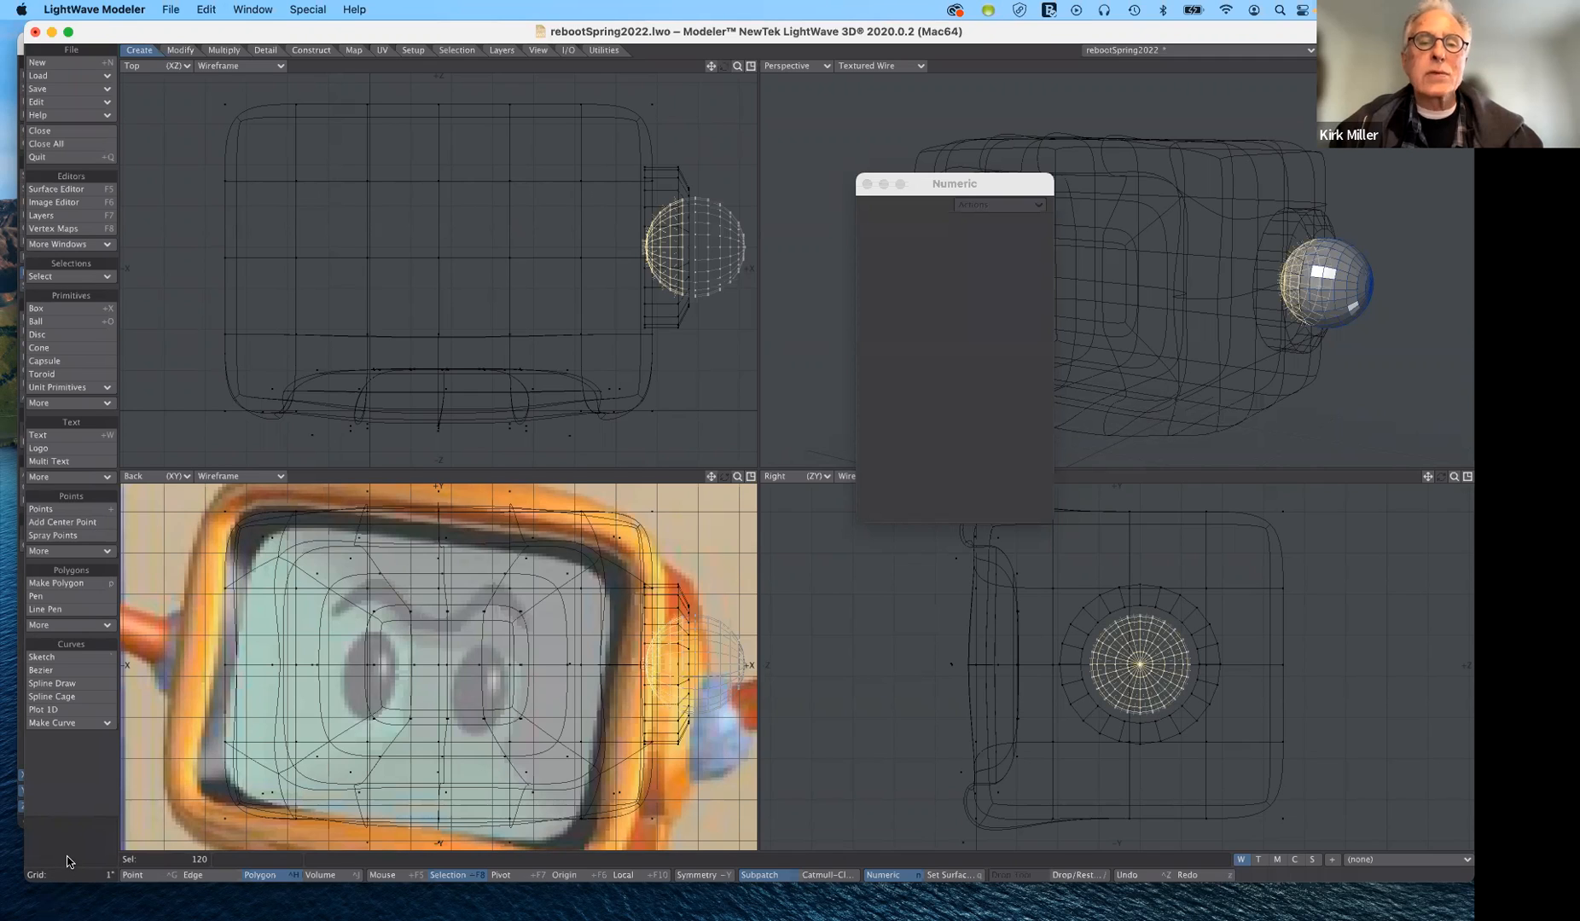
{"action": "left_click", "coordinate": [67, 861]}
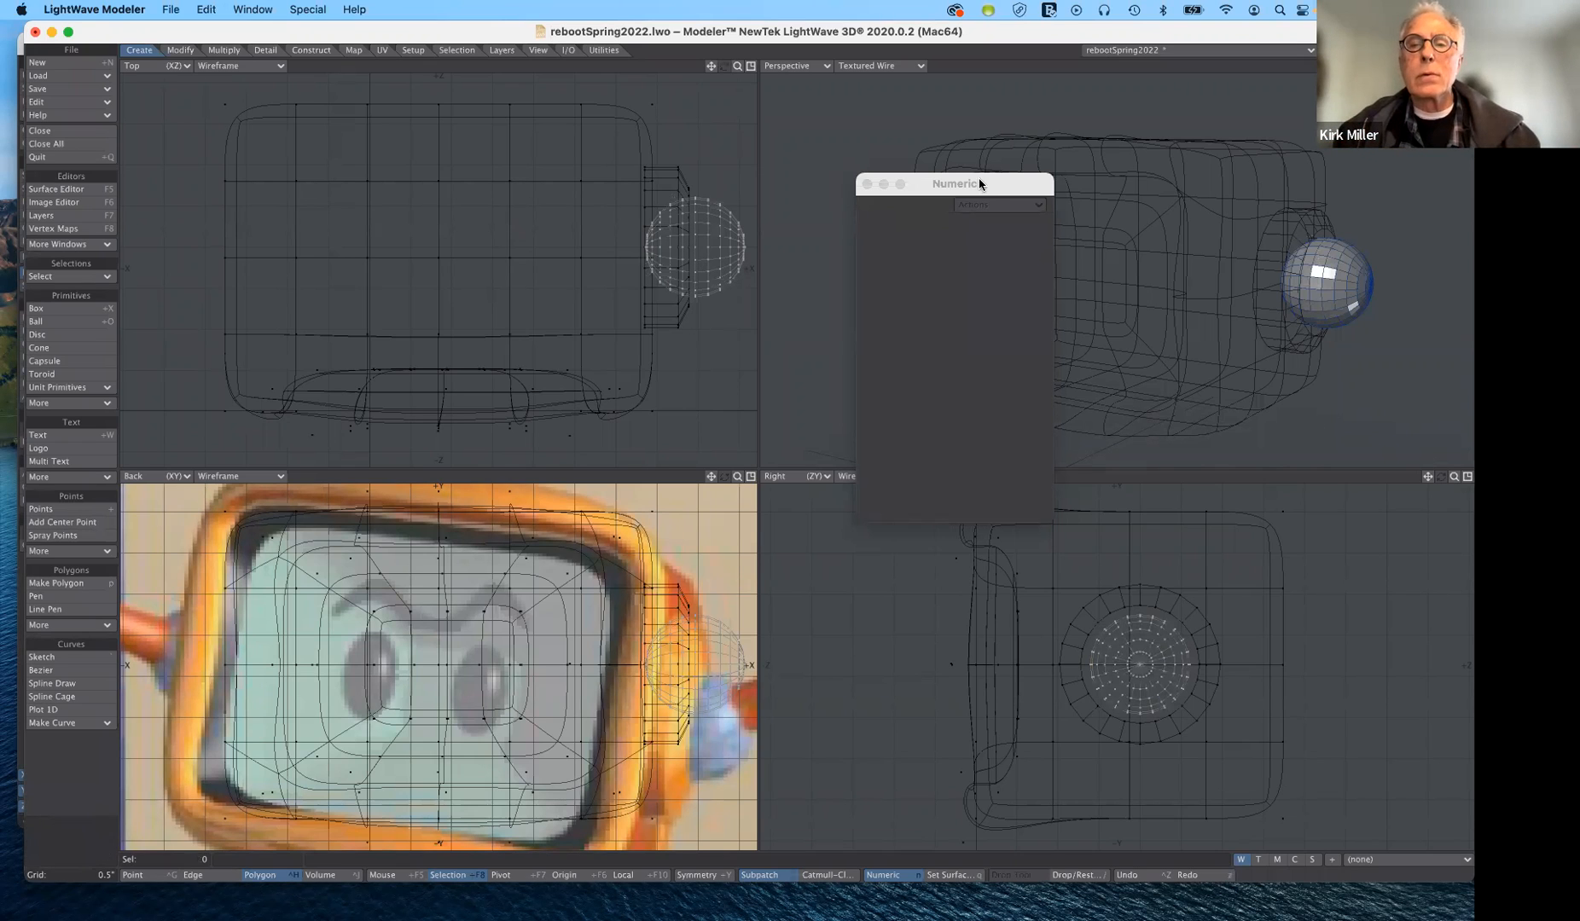
- Assign the existing gold surface to the beveled disc on its own layer, with Make Default turned off
{"action": "left_click_drag", "start_coordinate": [981, 183], "coordinate": [945, 356]}
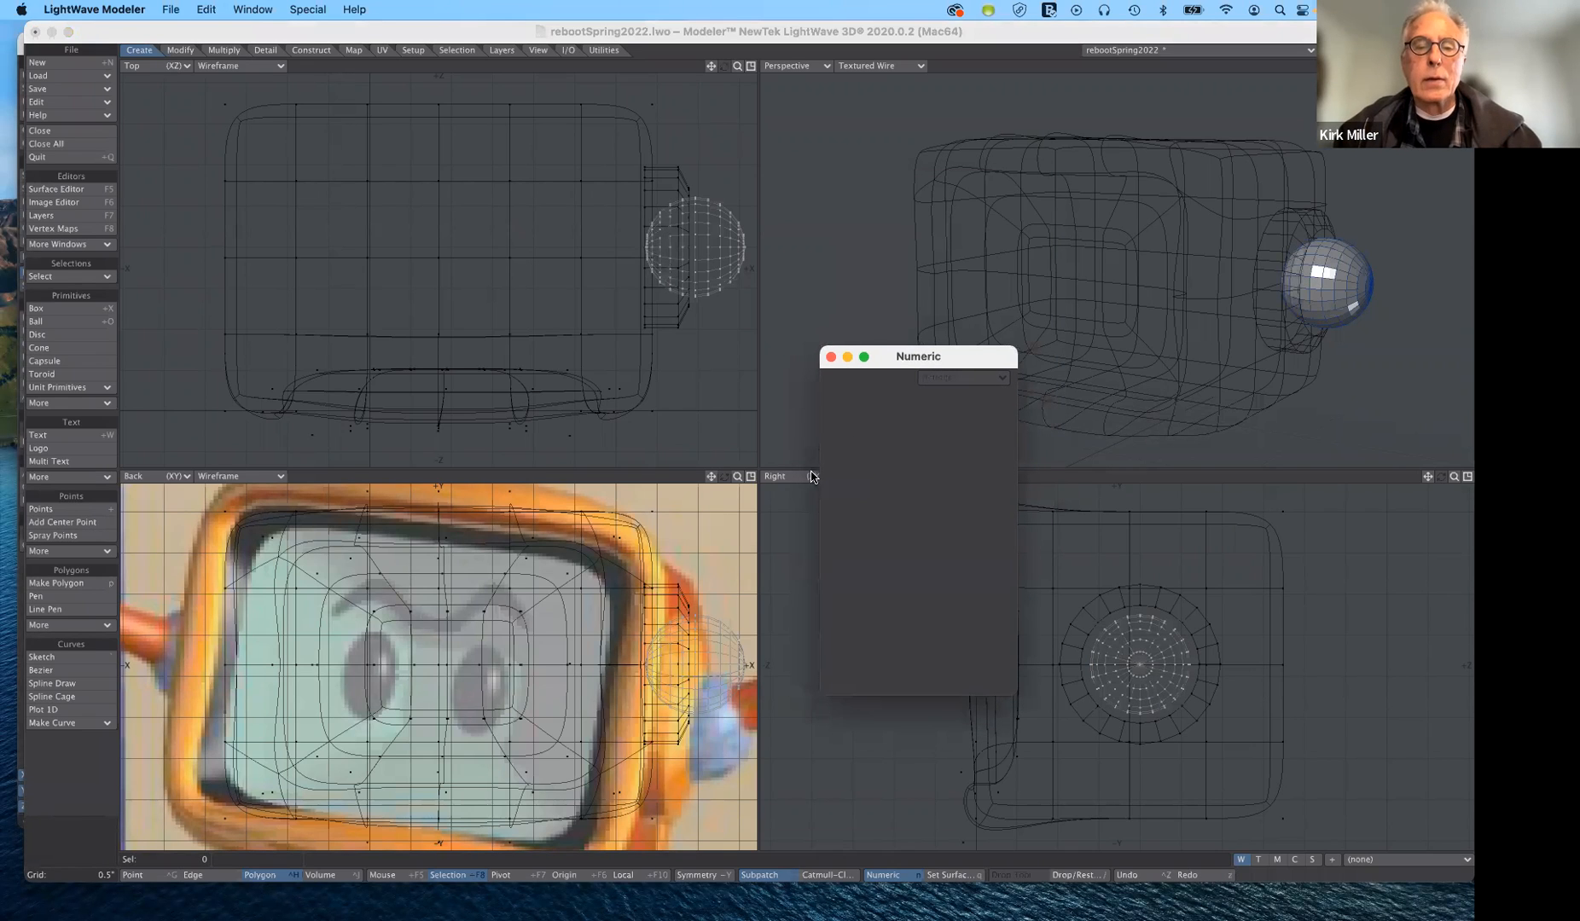
{"action": "left_click_drag", "start_coordinate": [738, 477], "coordinate": [665, 477]}
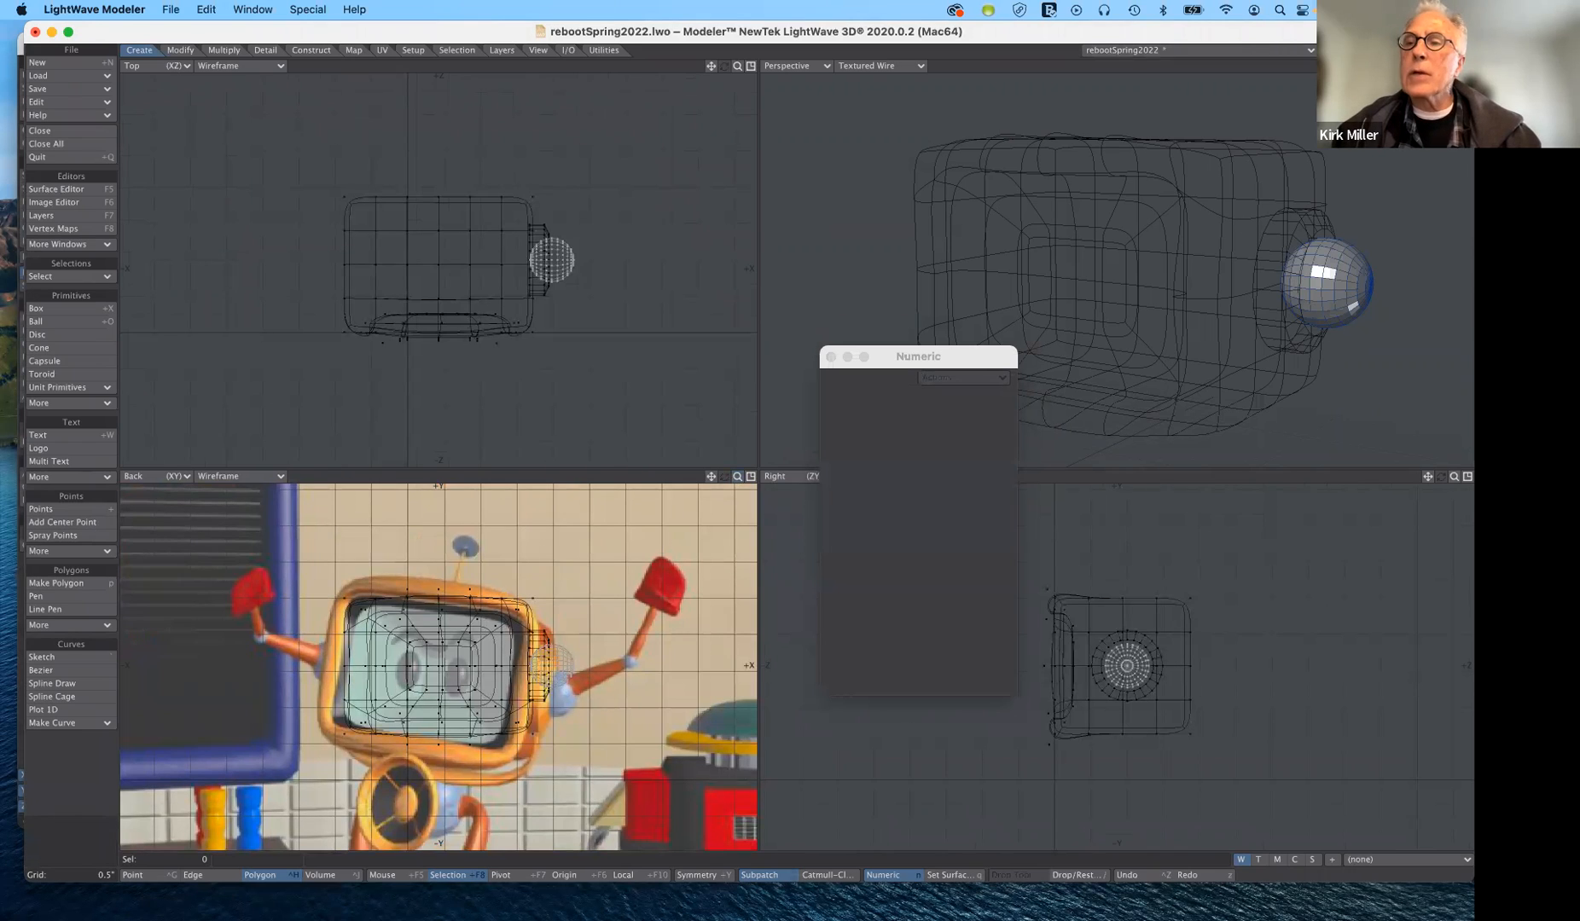
{"action": "left_click", "coordinate": [1343, 49]}
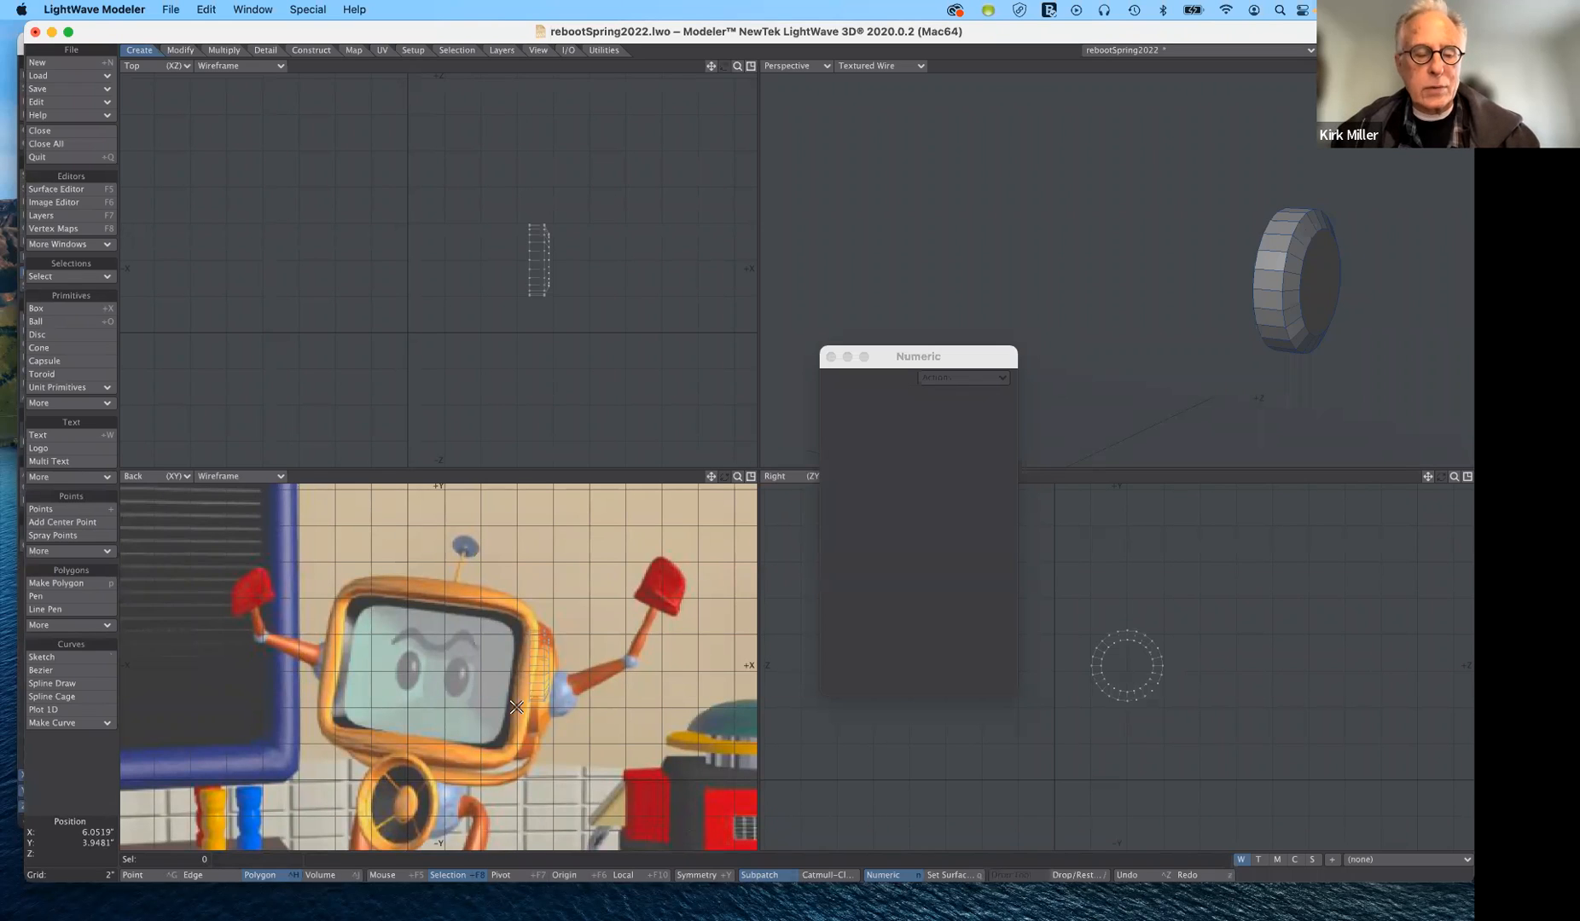
{"action": "key", "text": "q"}
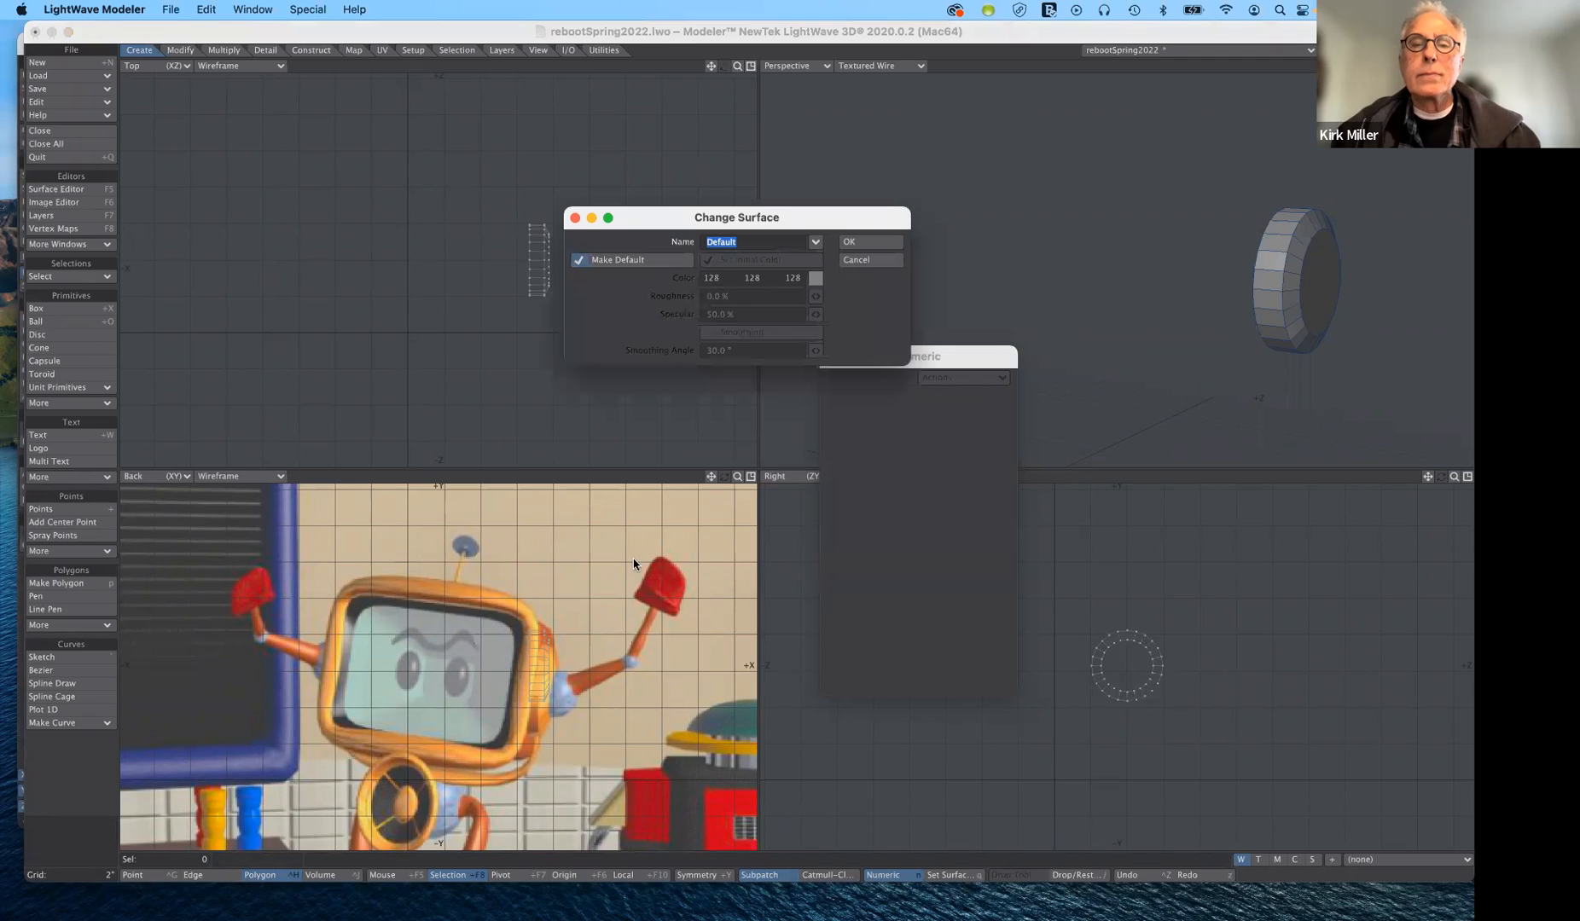
{"action": "left_click", "coordinate": [578, 261]}
{"action": "left_click", "coordinate": [816, 243]}
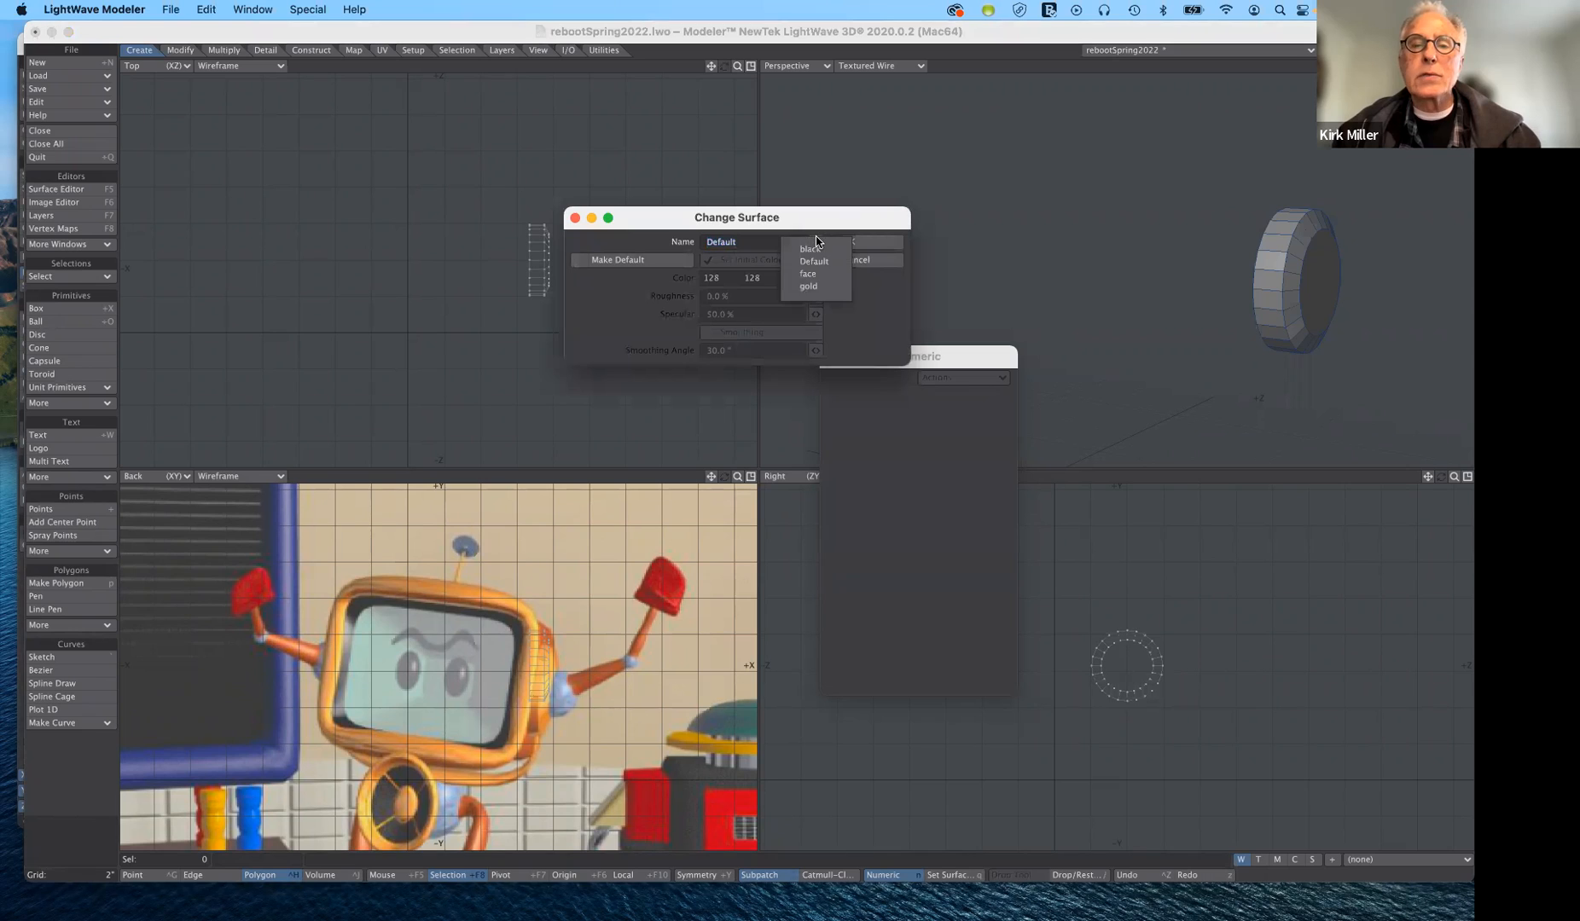
{"action": "left_click", "coordinate": [825, 282]}
{"action": "left_click", "coordinate": [890, 246]}
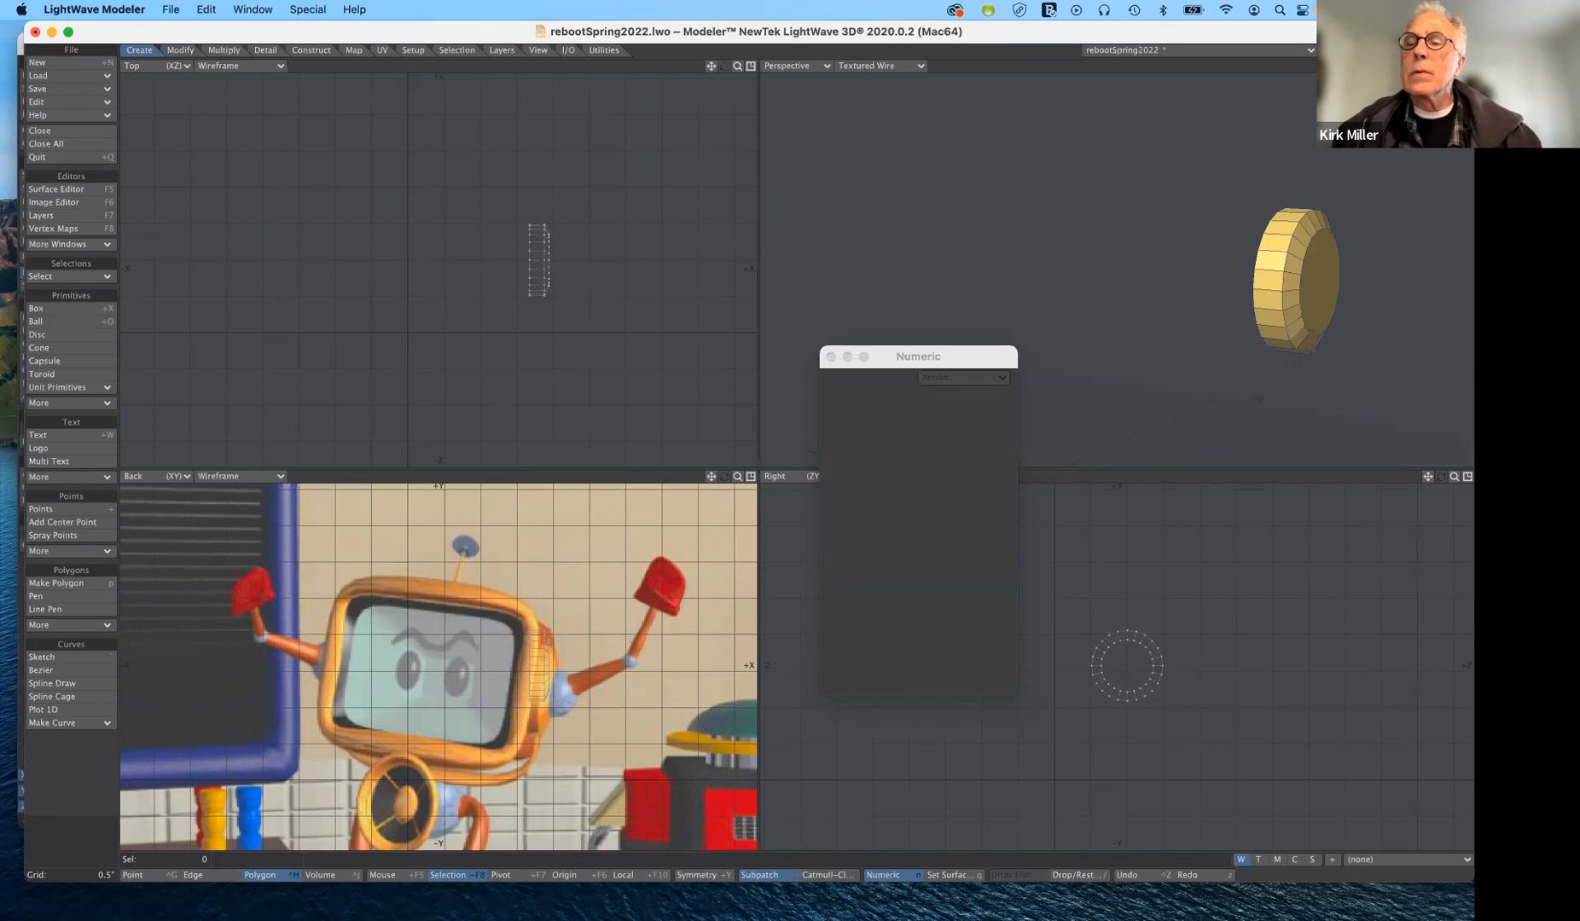
- Assign a new surface named chrome to the ball on its own layer, keeping the initial surface settings
{"action": "left_click", "coordinate": [1358, 51]}
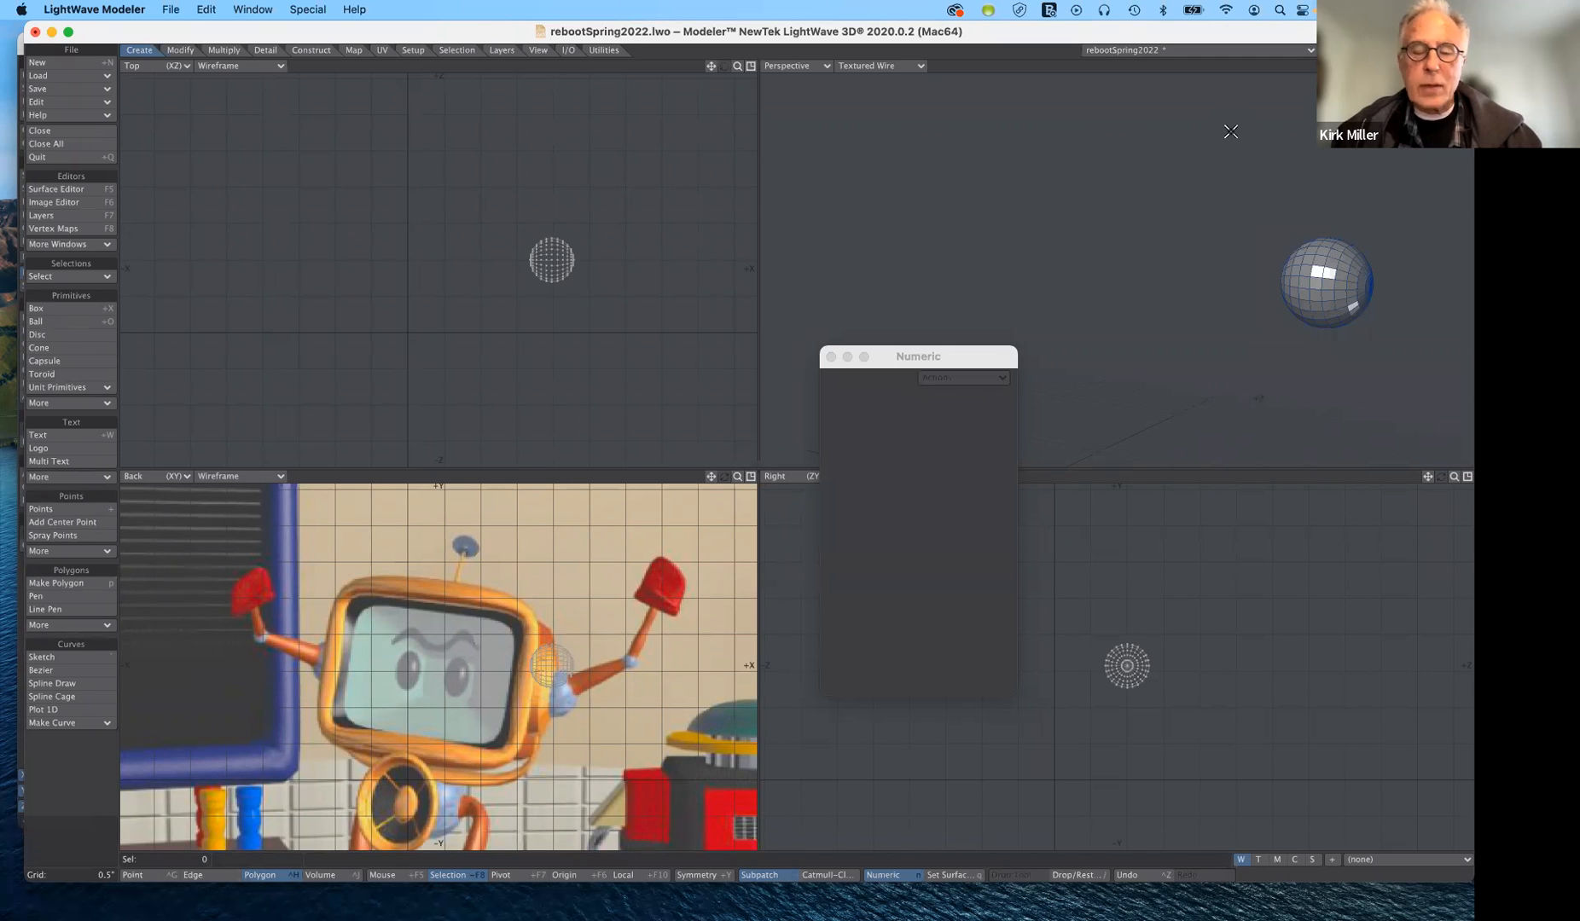
{"action": "key", "text": "q"}
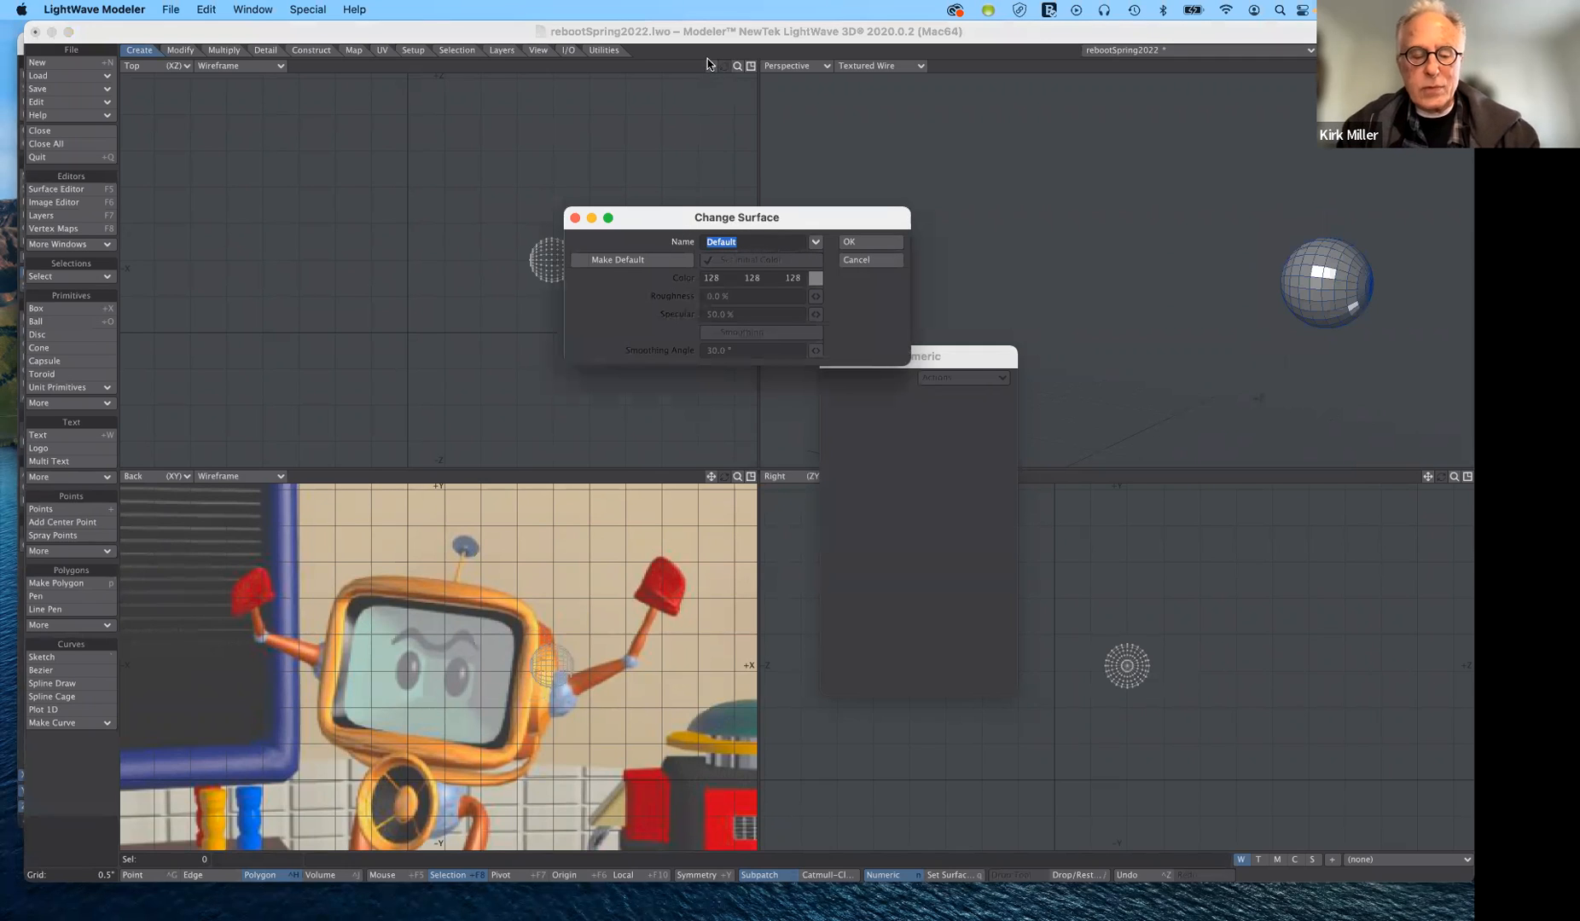
{"action": "type", "text": "chrome"}
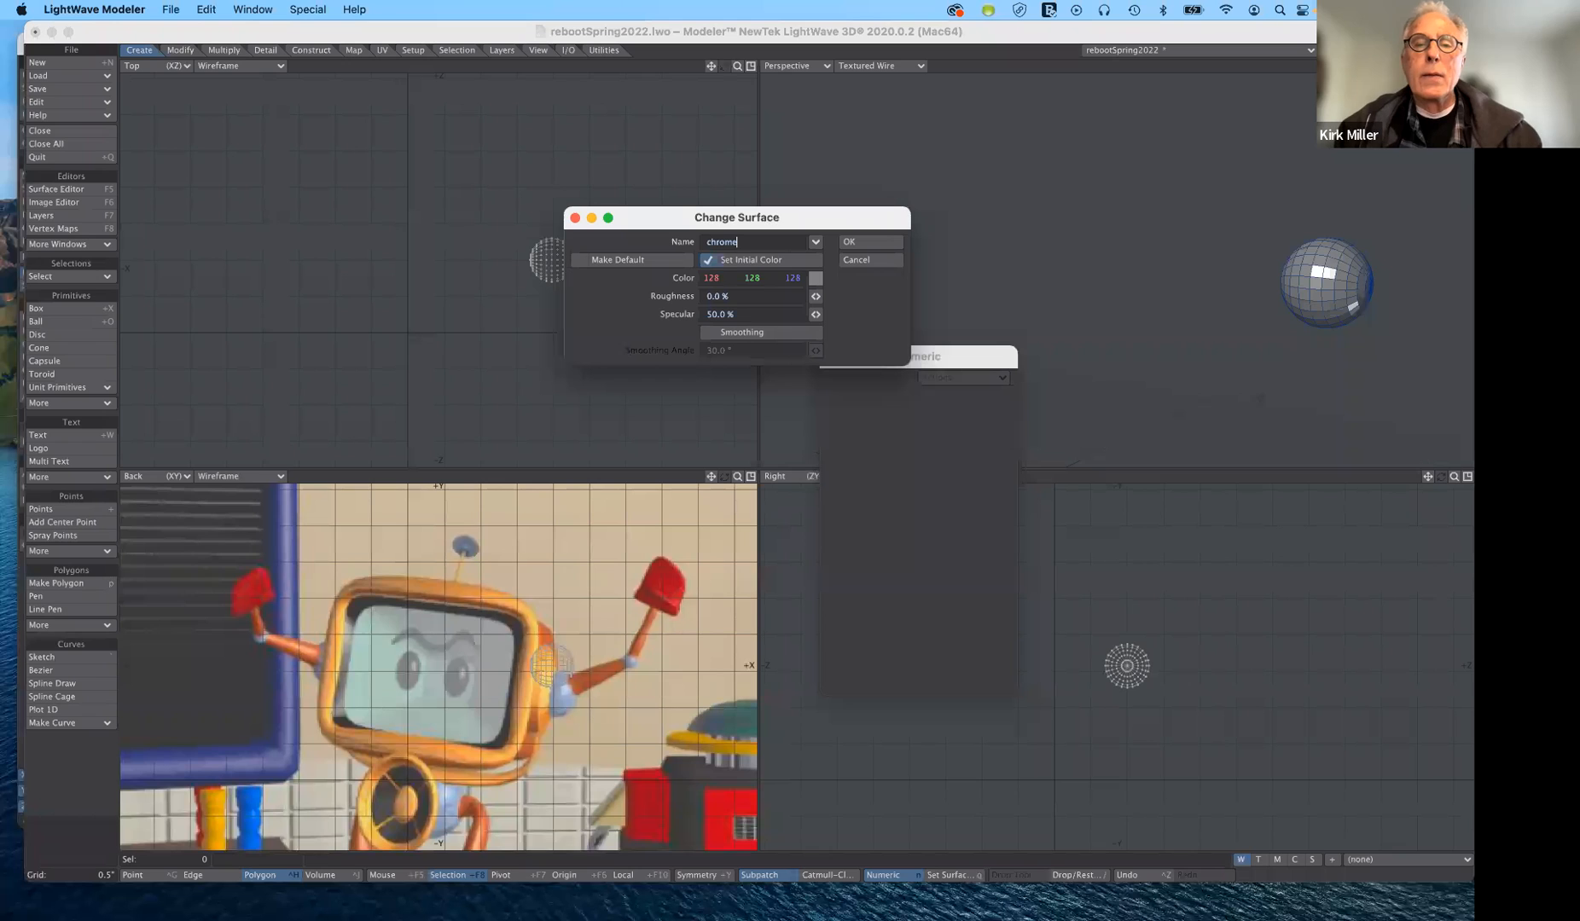
{"action": "left_click", "coordinate": [881, 244]}
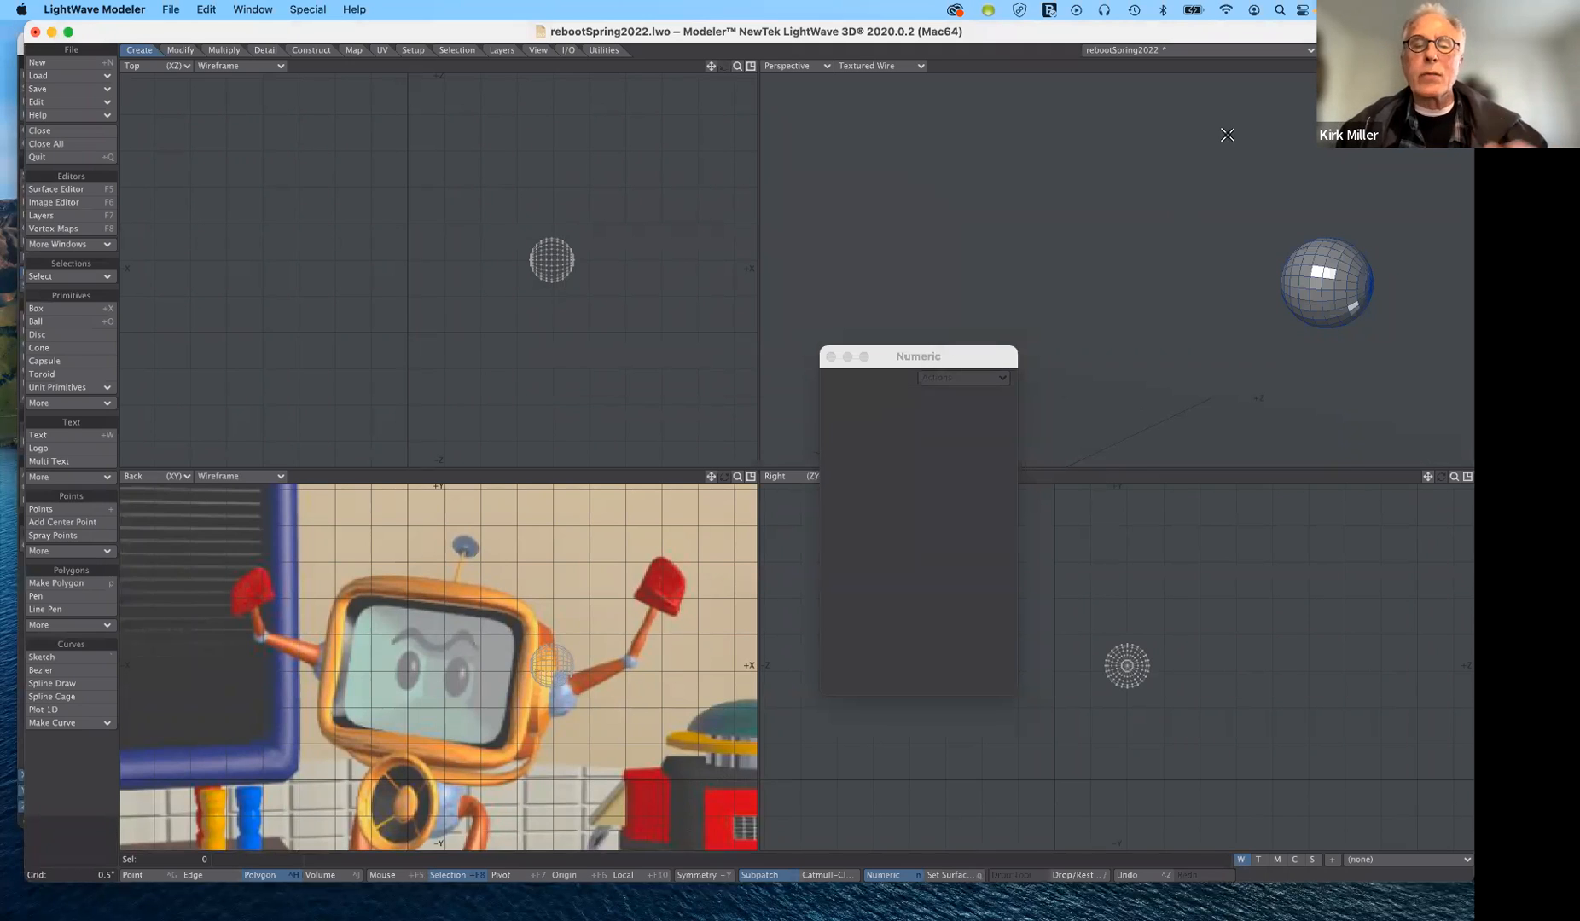
- Cut the chrome ball and paste it into the gold disc's layer, and transfer the combined shoulder joint to another layer
{"action": "key", "text": "super+x"}
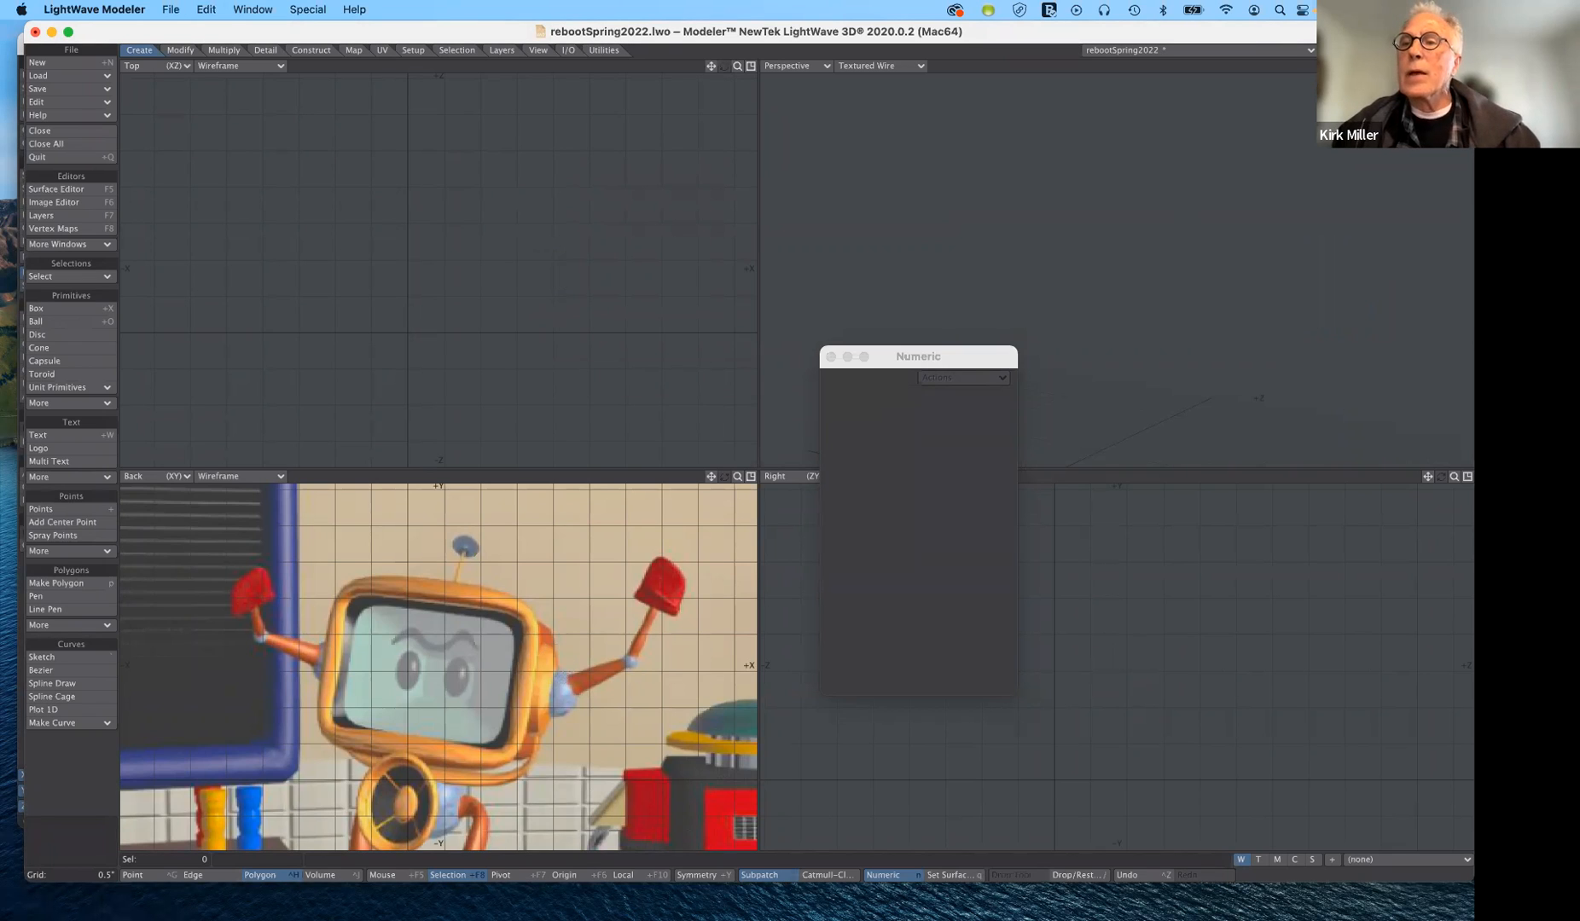
{"action": "key", "text": "super+v"}
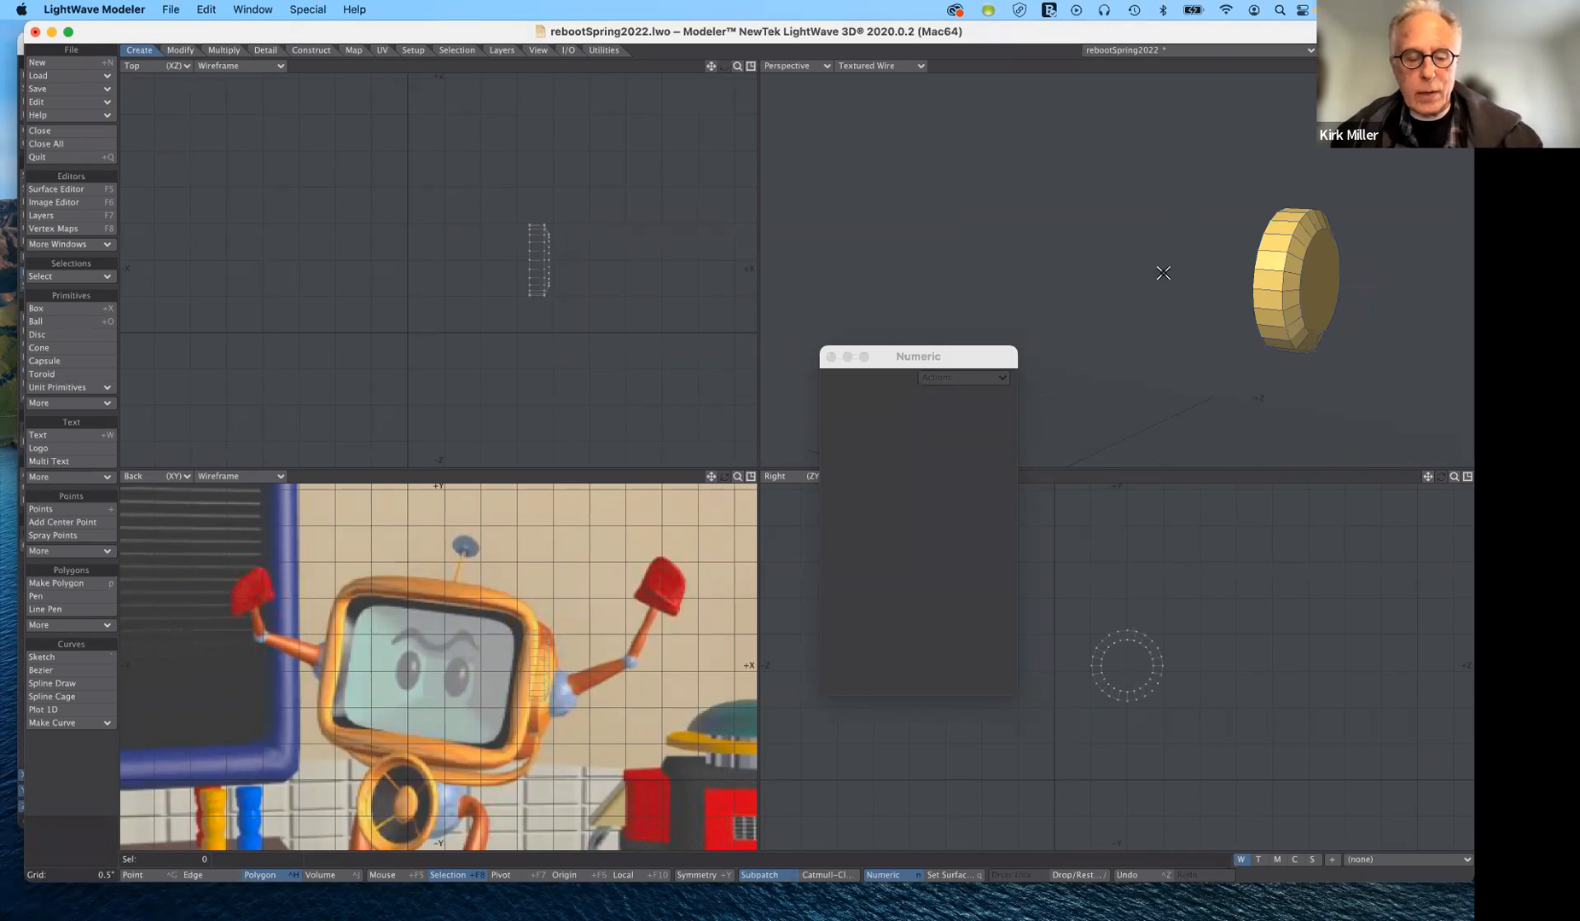
{"action": "key", "text": "super+v"}
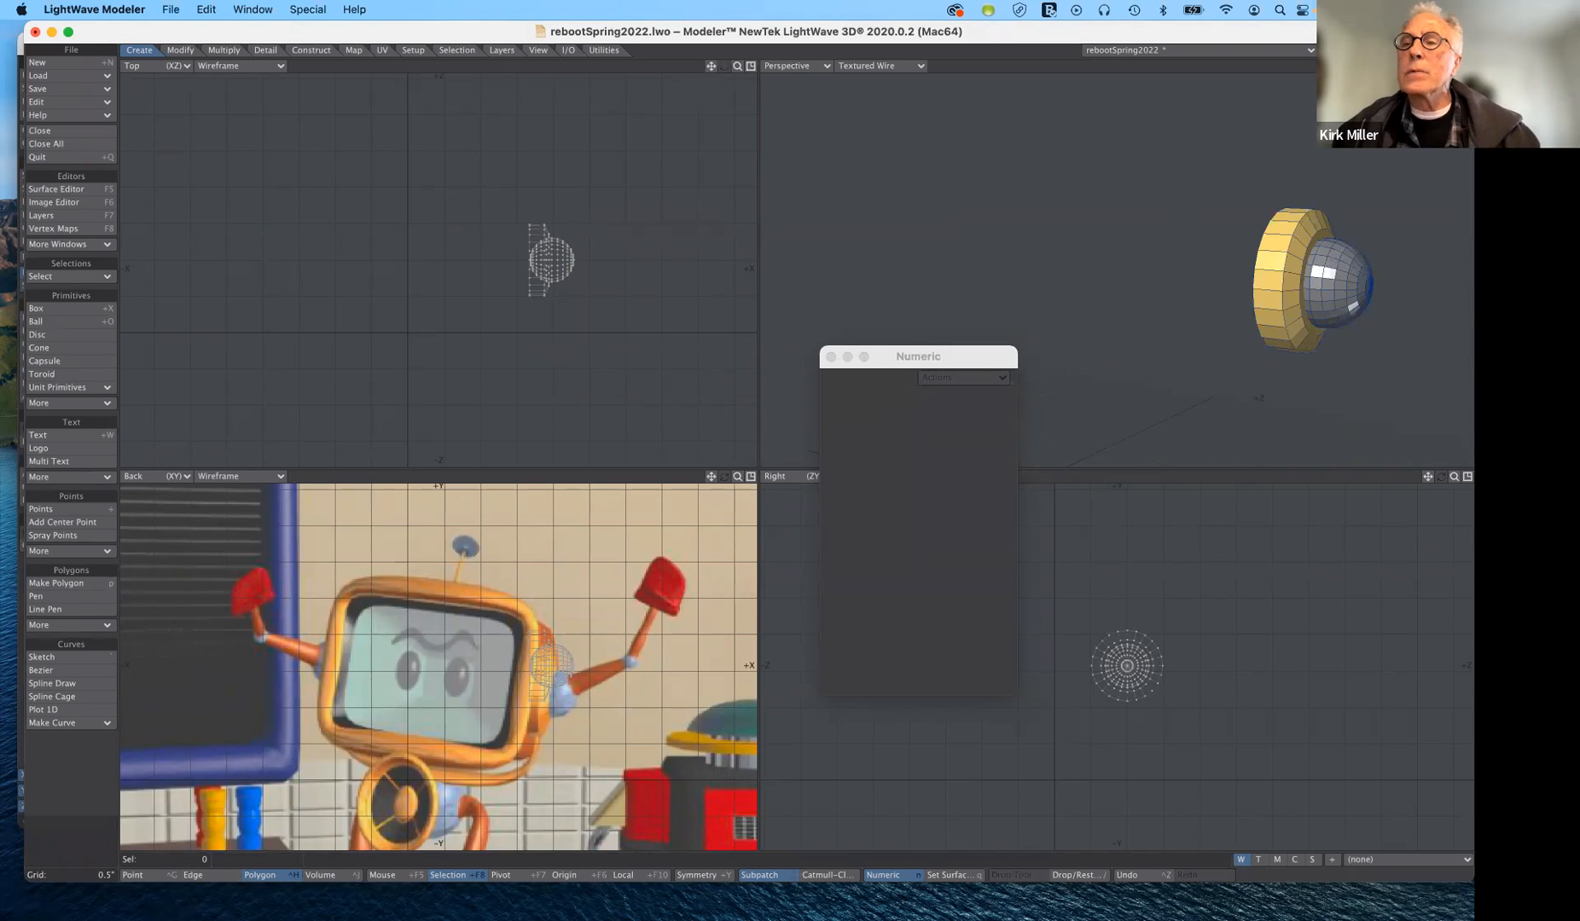
{"action": "key", "text": "super+x"}
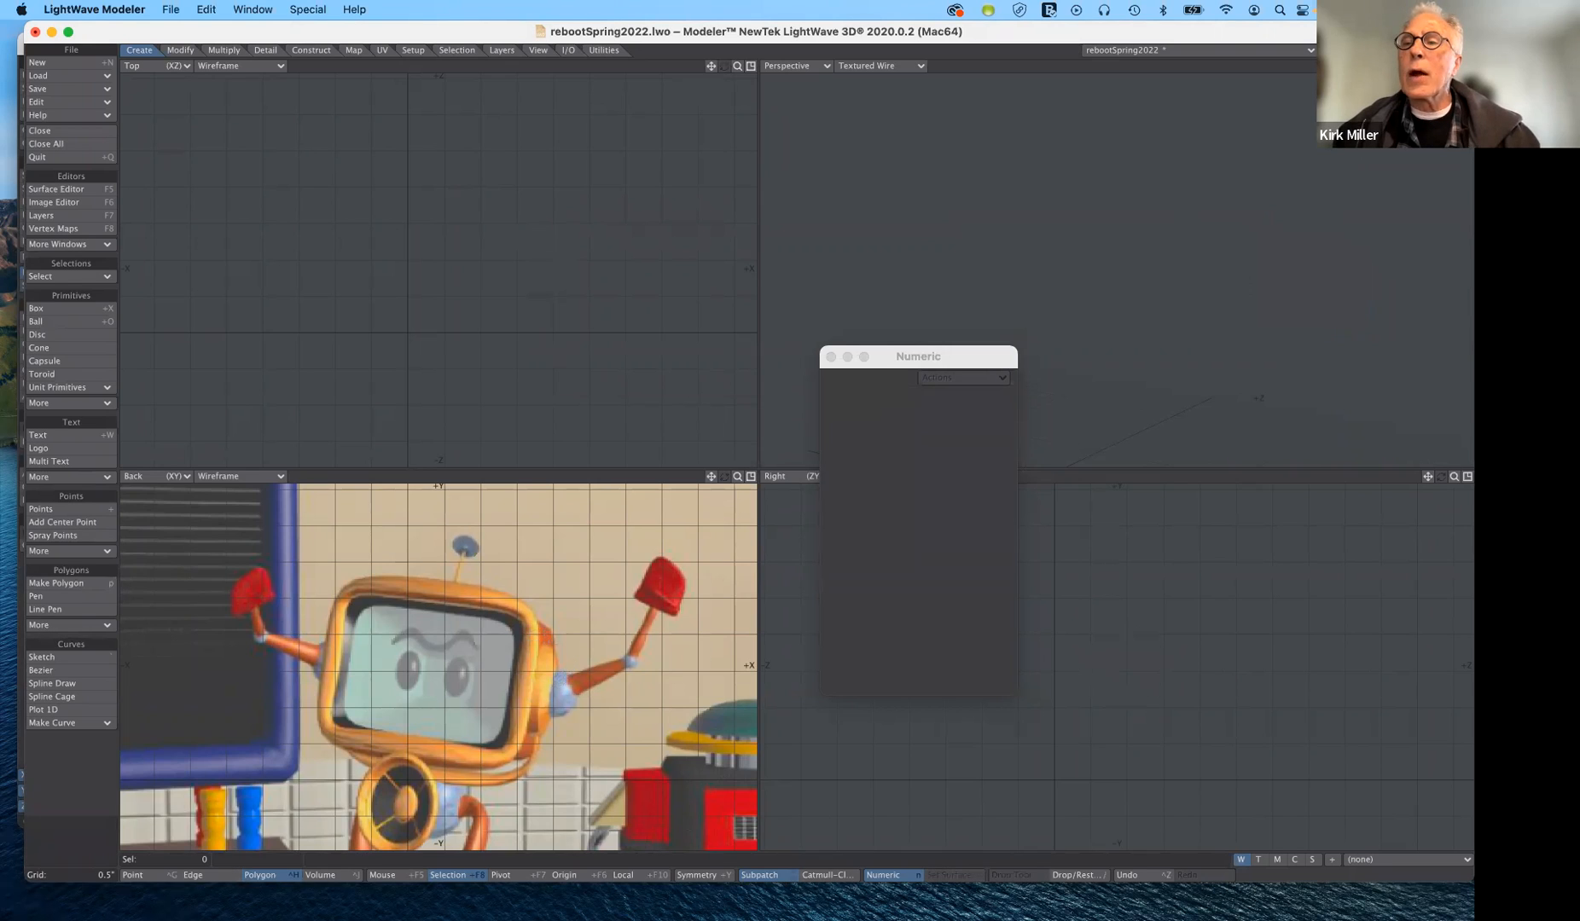
{"action": "key", "text": "super+v"}
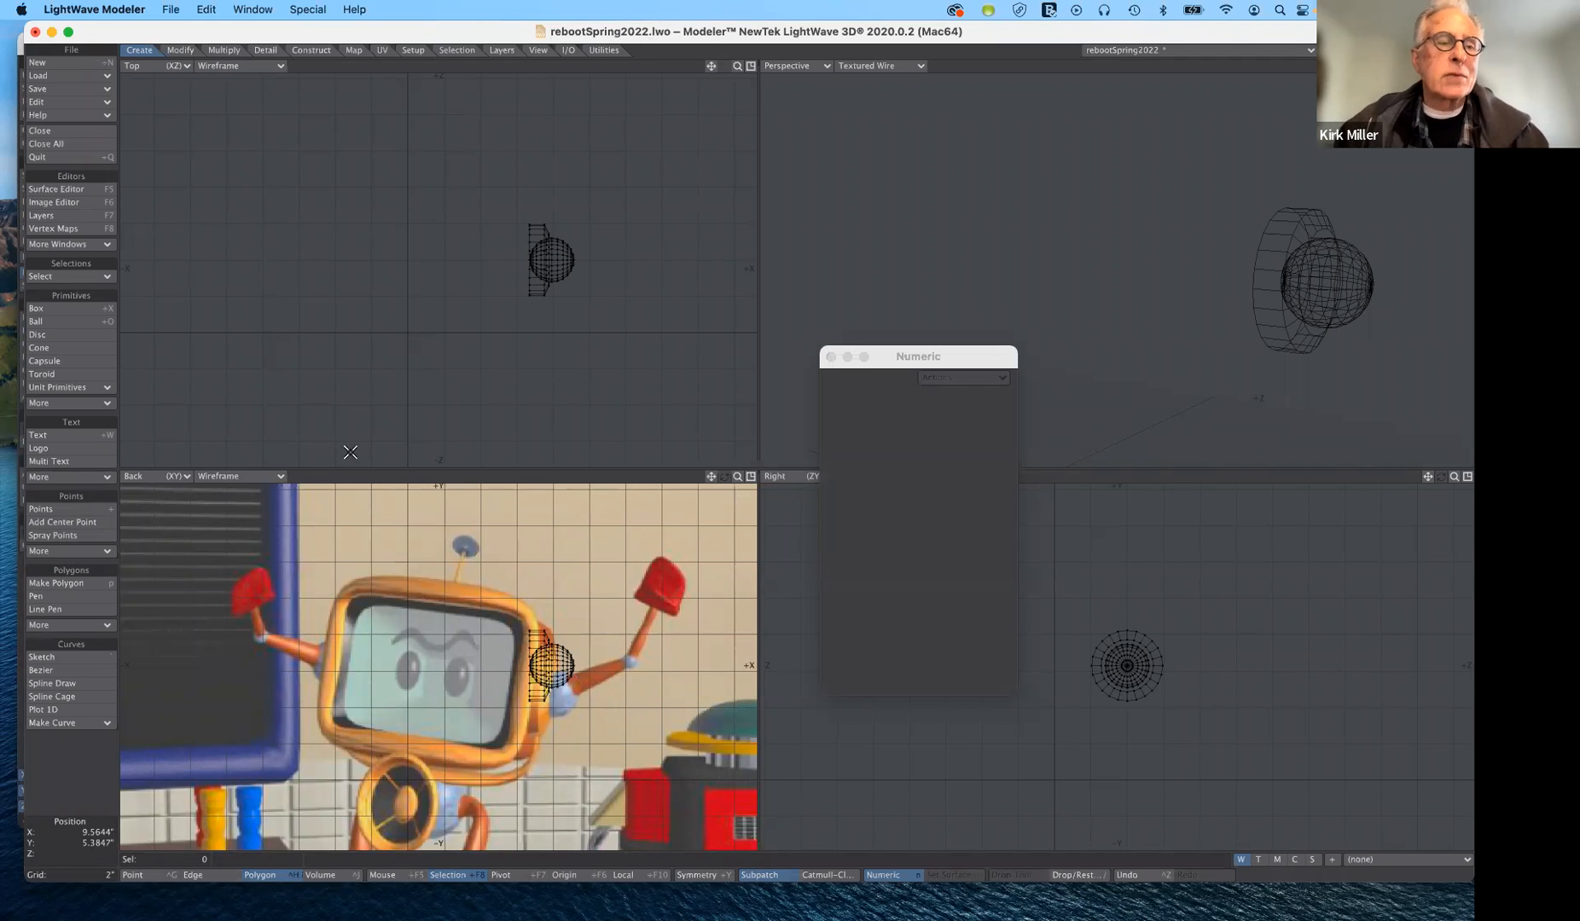
- On an empty layer, draw a flat 24-sided X-axis disc centred on the background ball, with radii of about 0.58" in Y and 0.60" in Z
{"action": "left_click", "coordinate": [93, 339]}
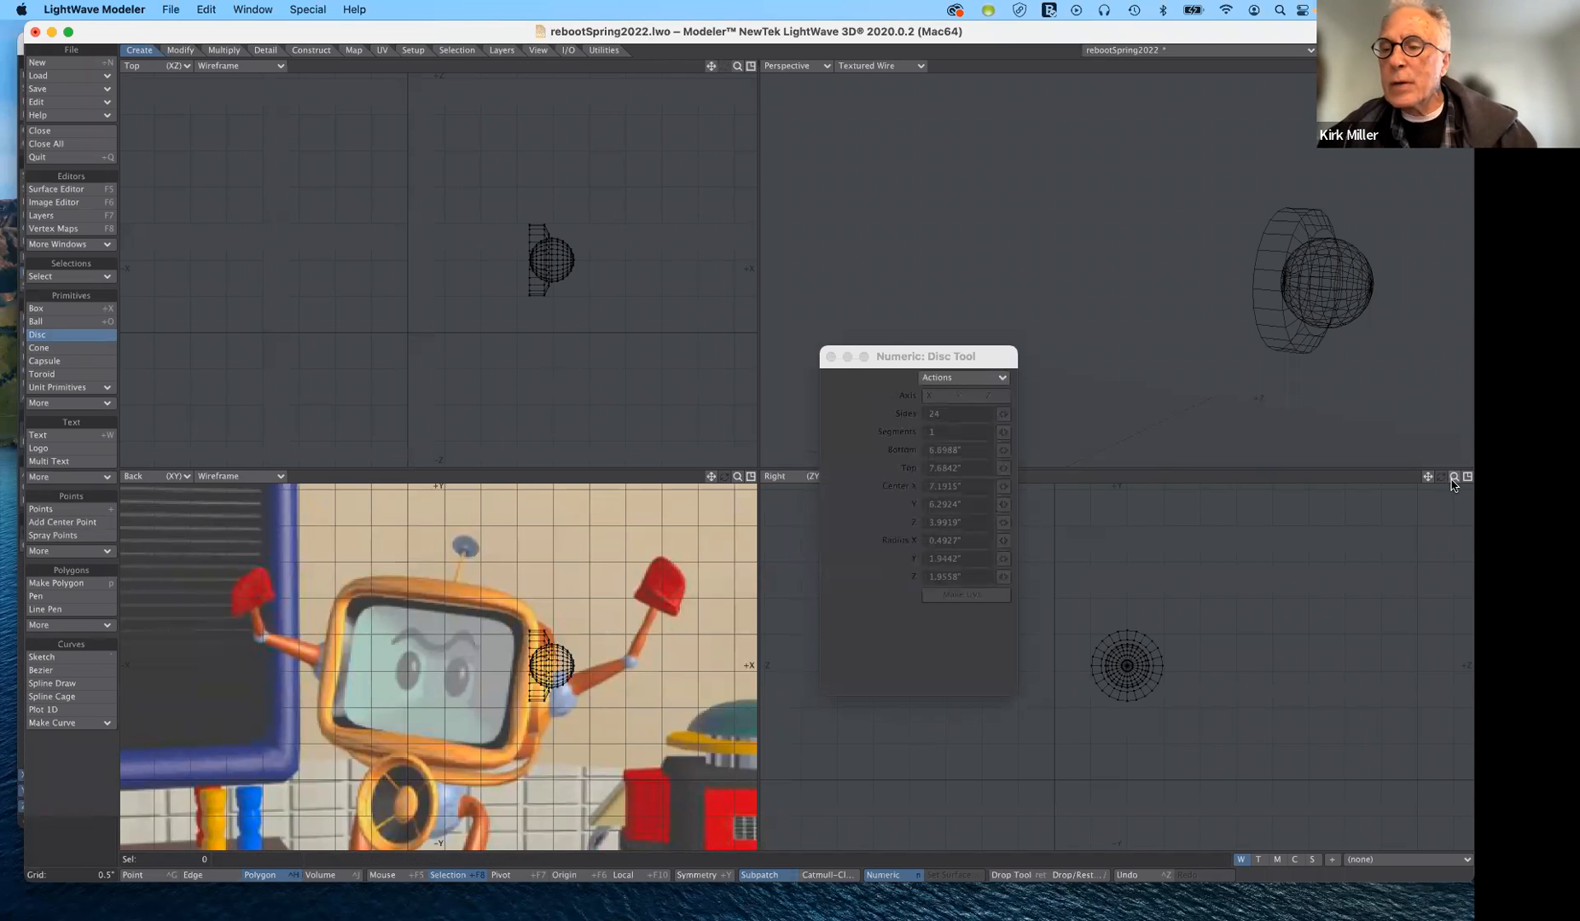
{"action": "left_click_drag", "start_coordinate": [1453, 480], "coordinate": [1516, 479]}
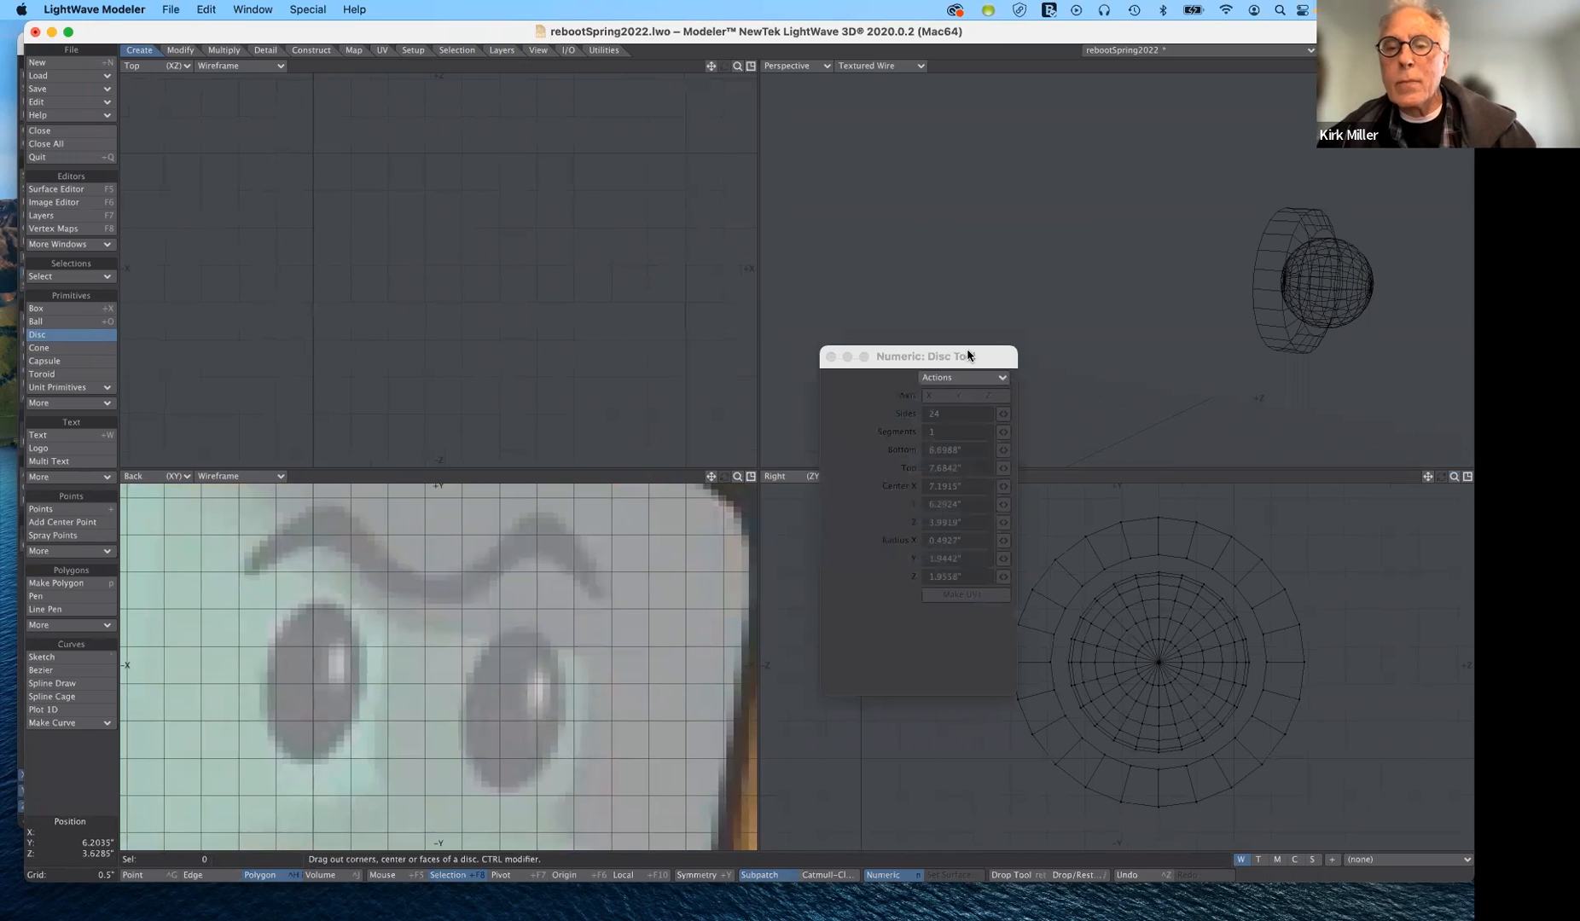
{"action": "left_click_drag", "start_coordinate": [968, 353], "coordinate": [939, 181]}
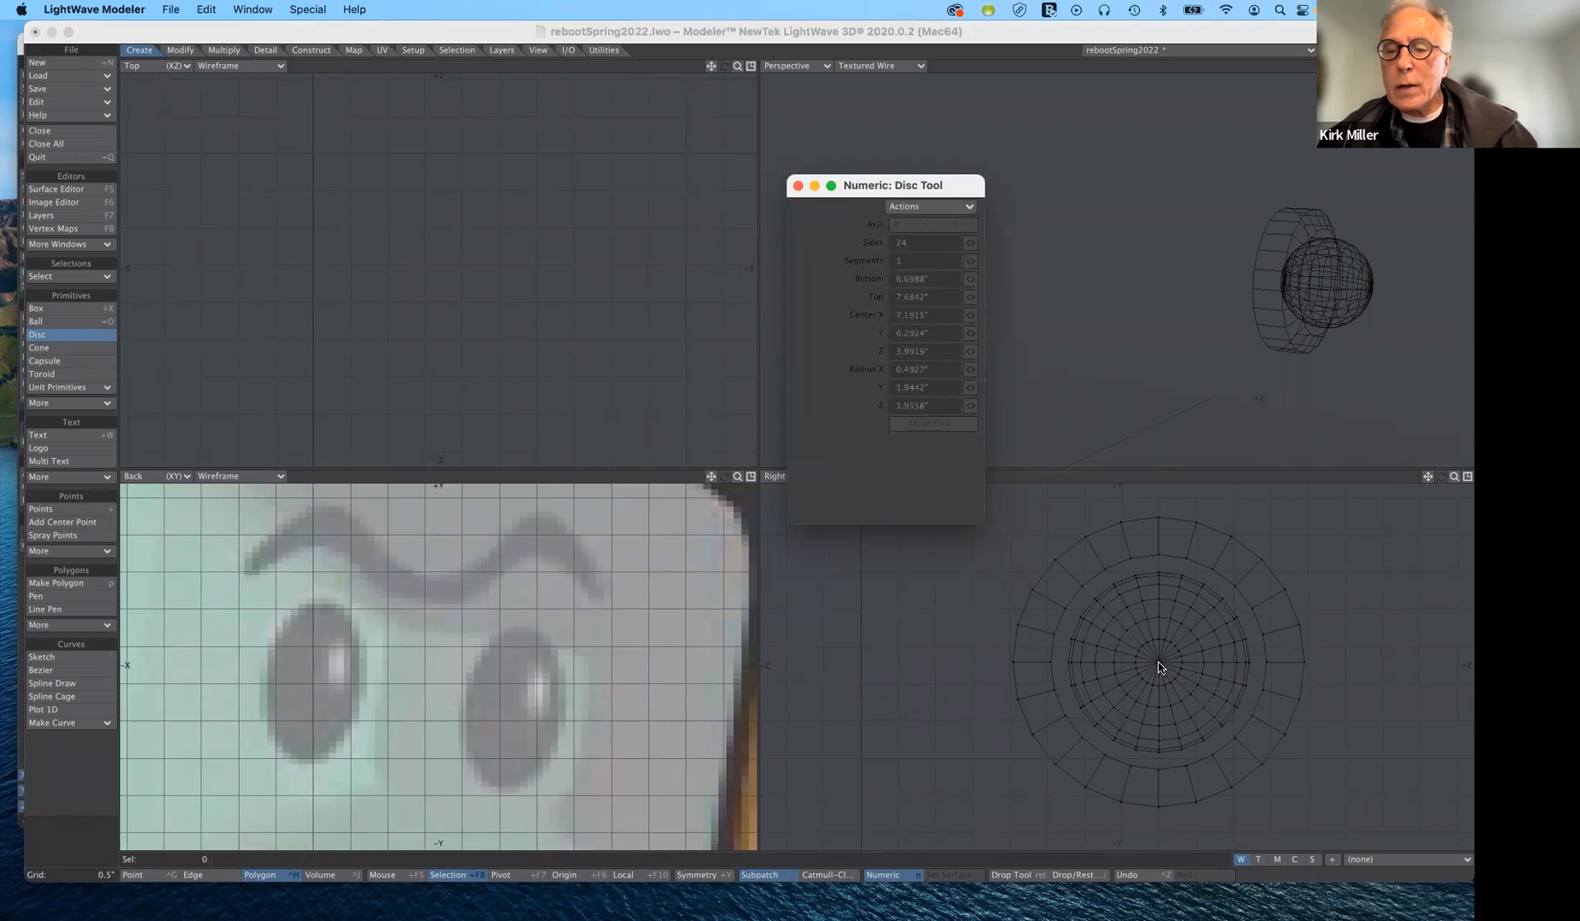
{"action": "left_click_drag", "start_coordinate": [1159, 667], "coordinate": [1205, 704]}
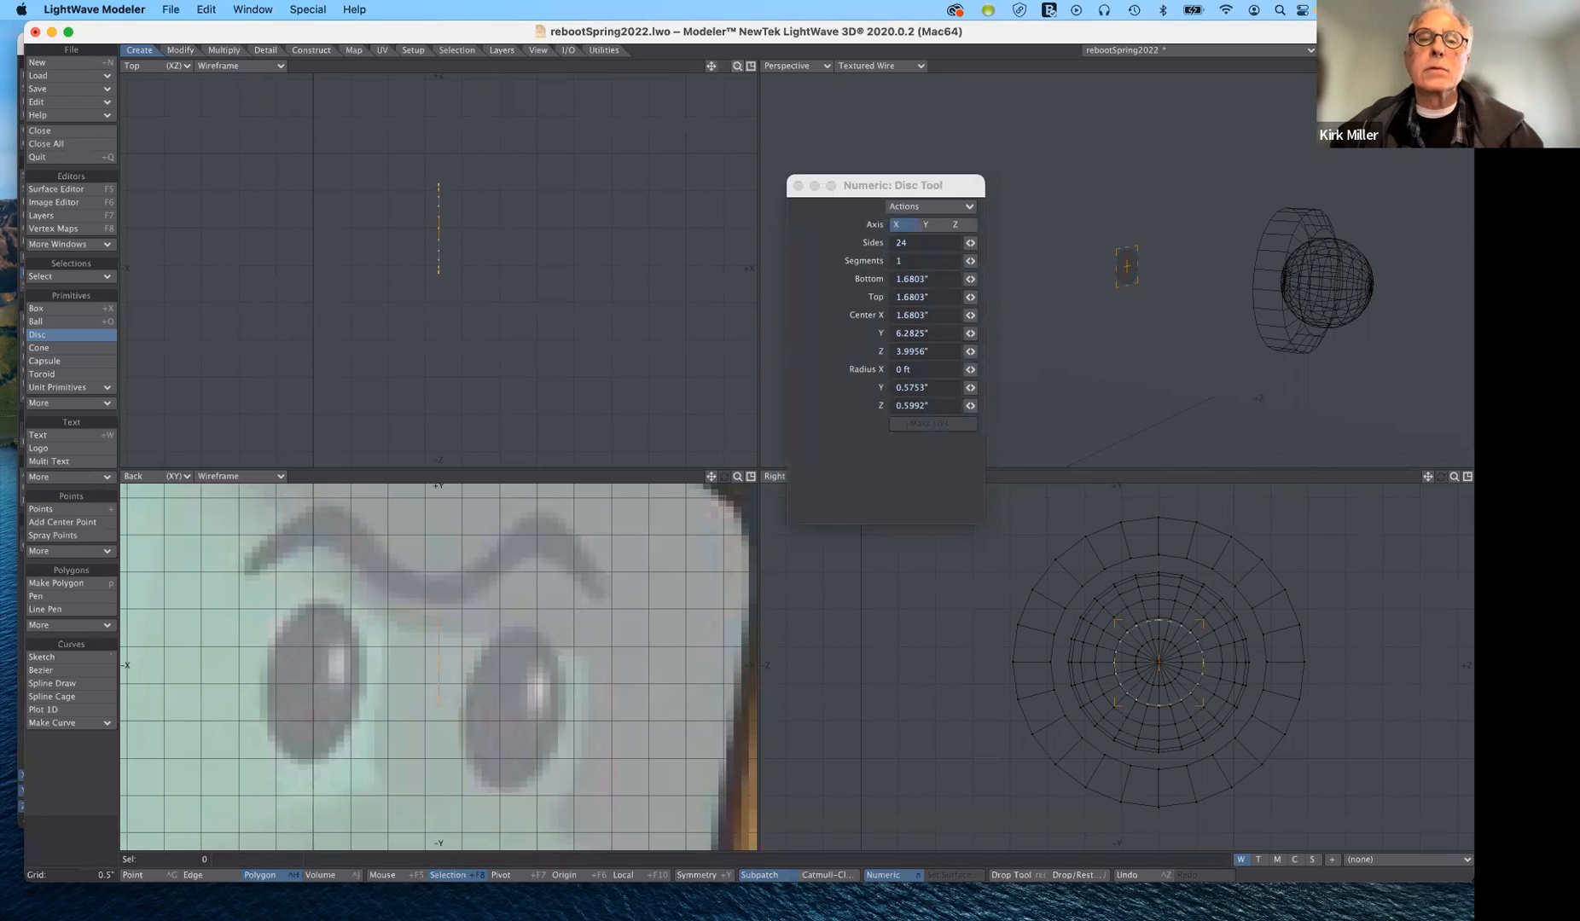
- Place the disc outside the ball and stretch it along X into an arm tube running from 8.7585" to 1'1.1491"
{"action": "key", "text": "a"}
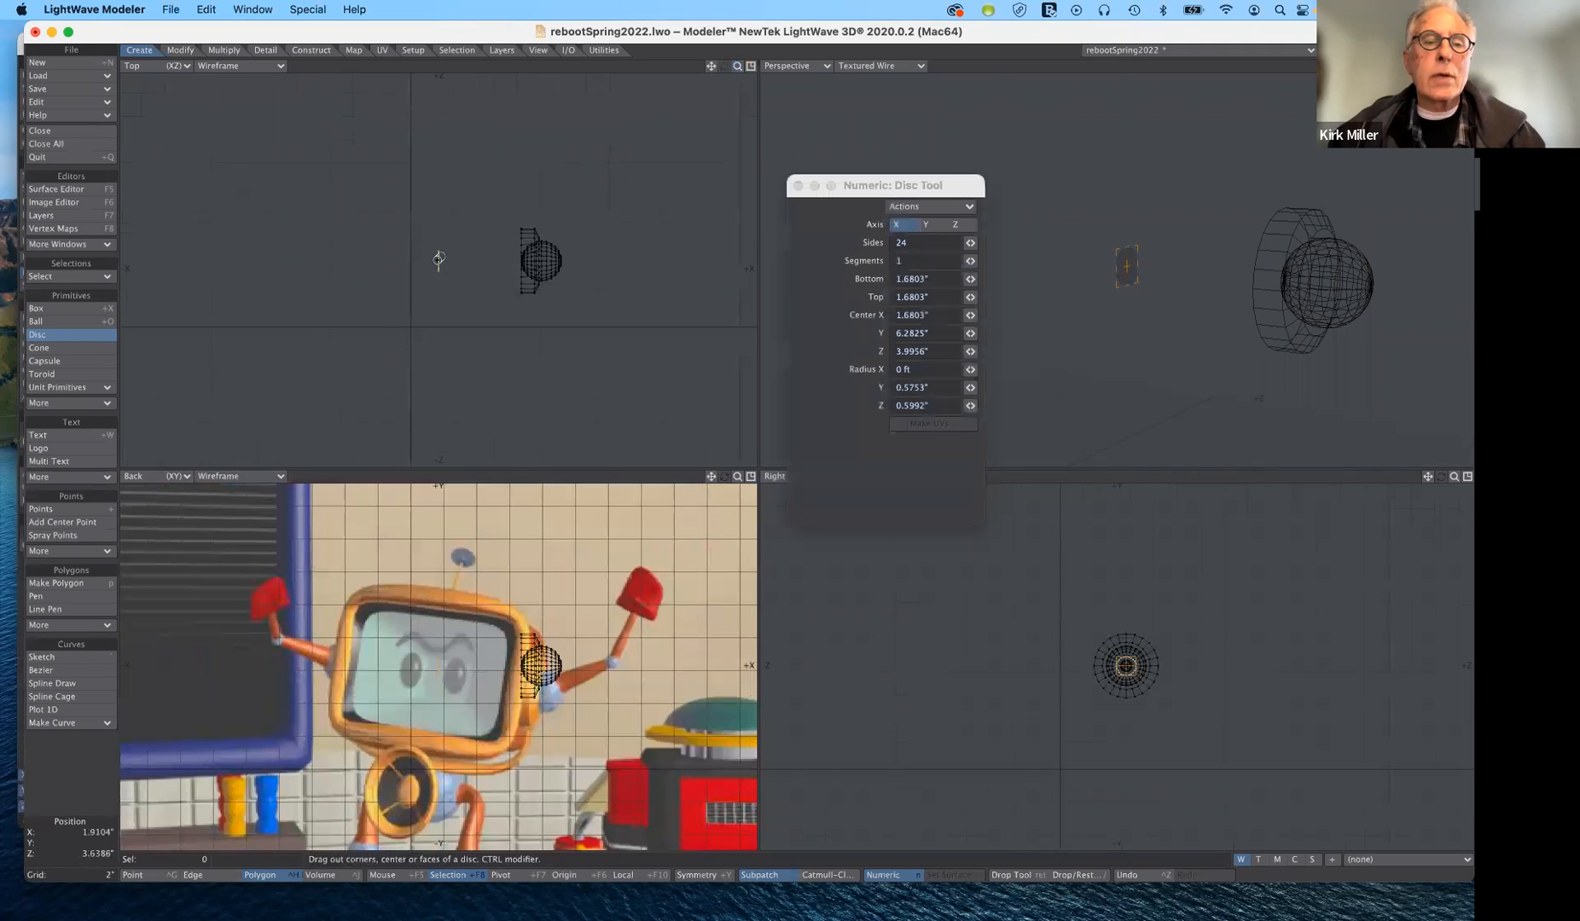
{"action": "left_click_drag", "start_coordinate": [468, 260], "coordinate": [591, 257]}
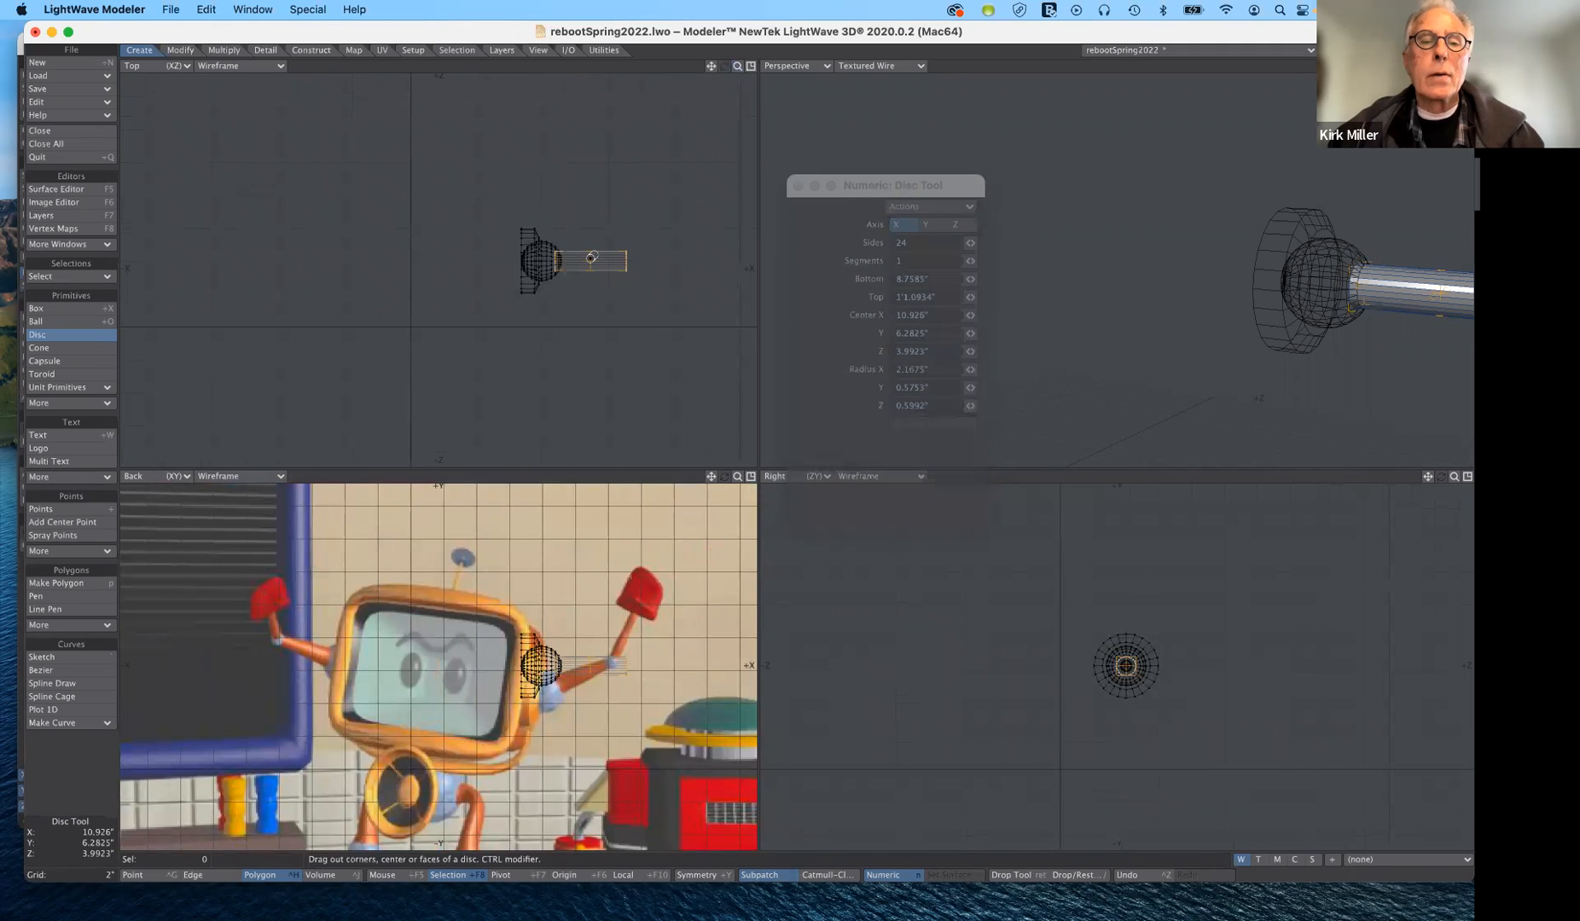
{"action": "left_click_drag", "start_coordinate": [591, 257], "coordinate": [591, 257]}
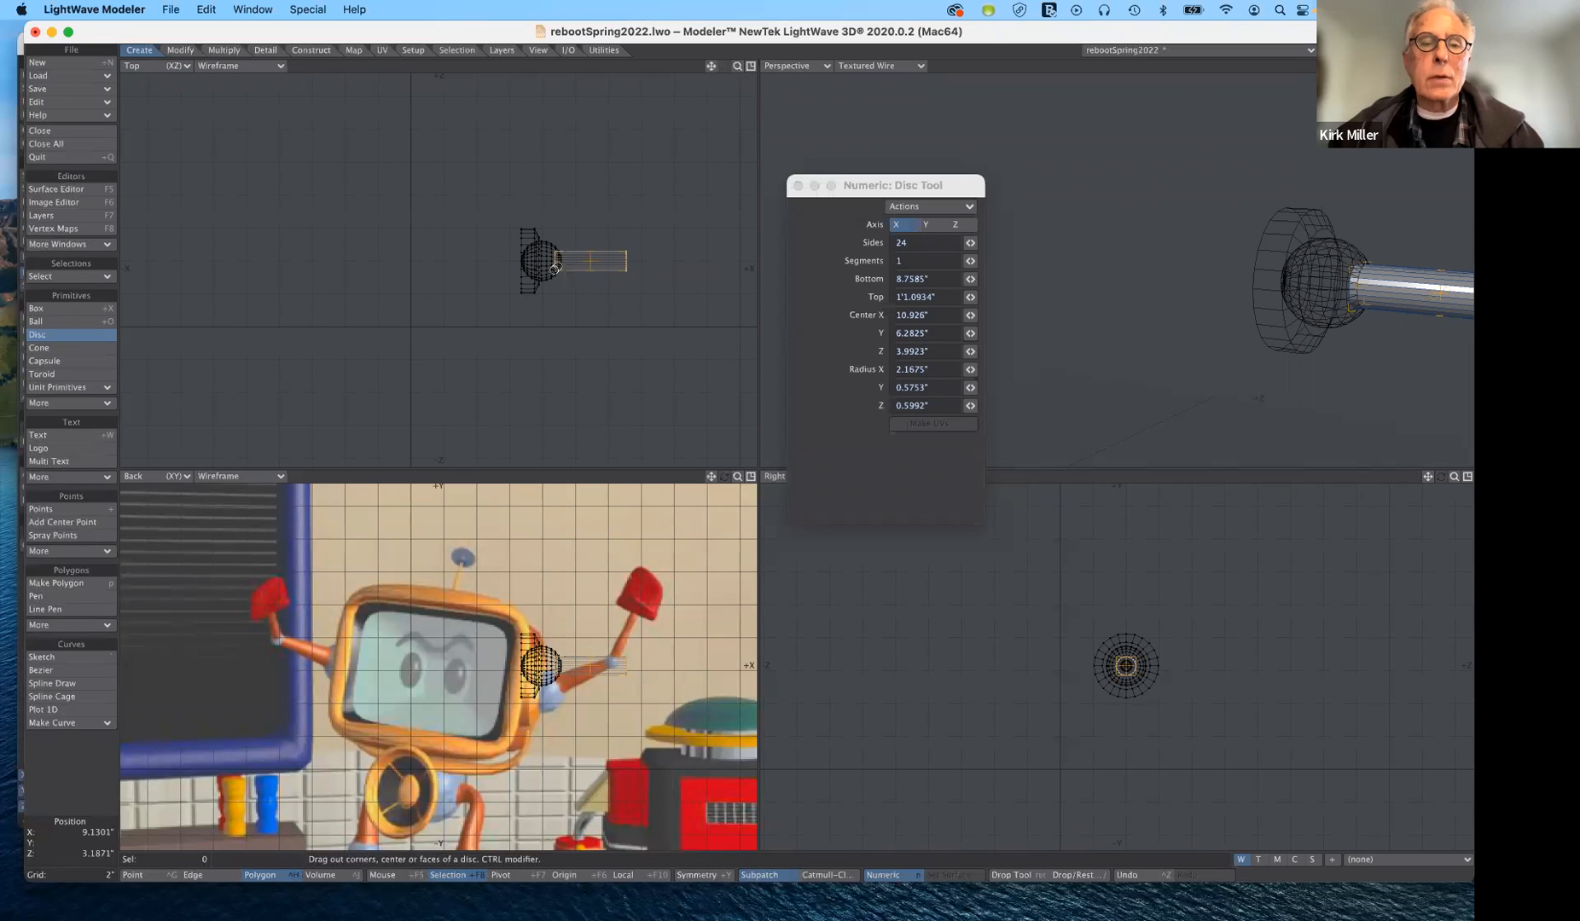
{"action": "left_click_drag", "start_coordinate": [626, 260], "coordinate": [628, 260]}
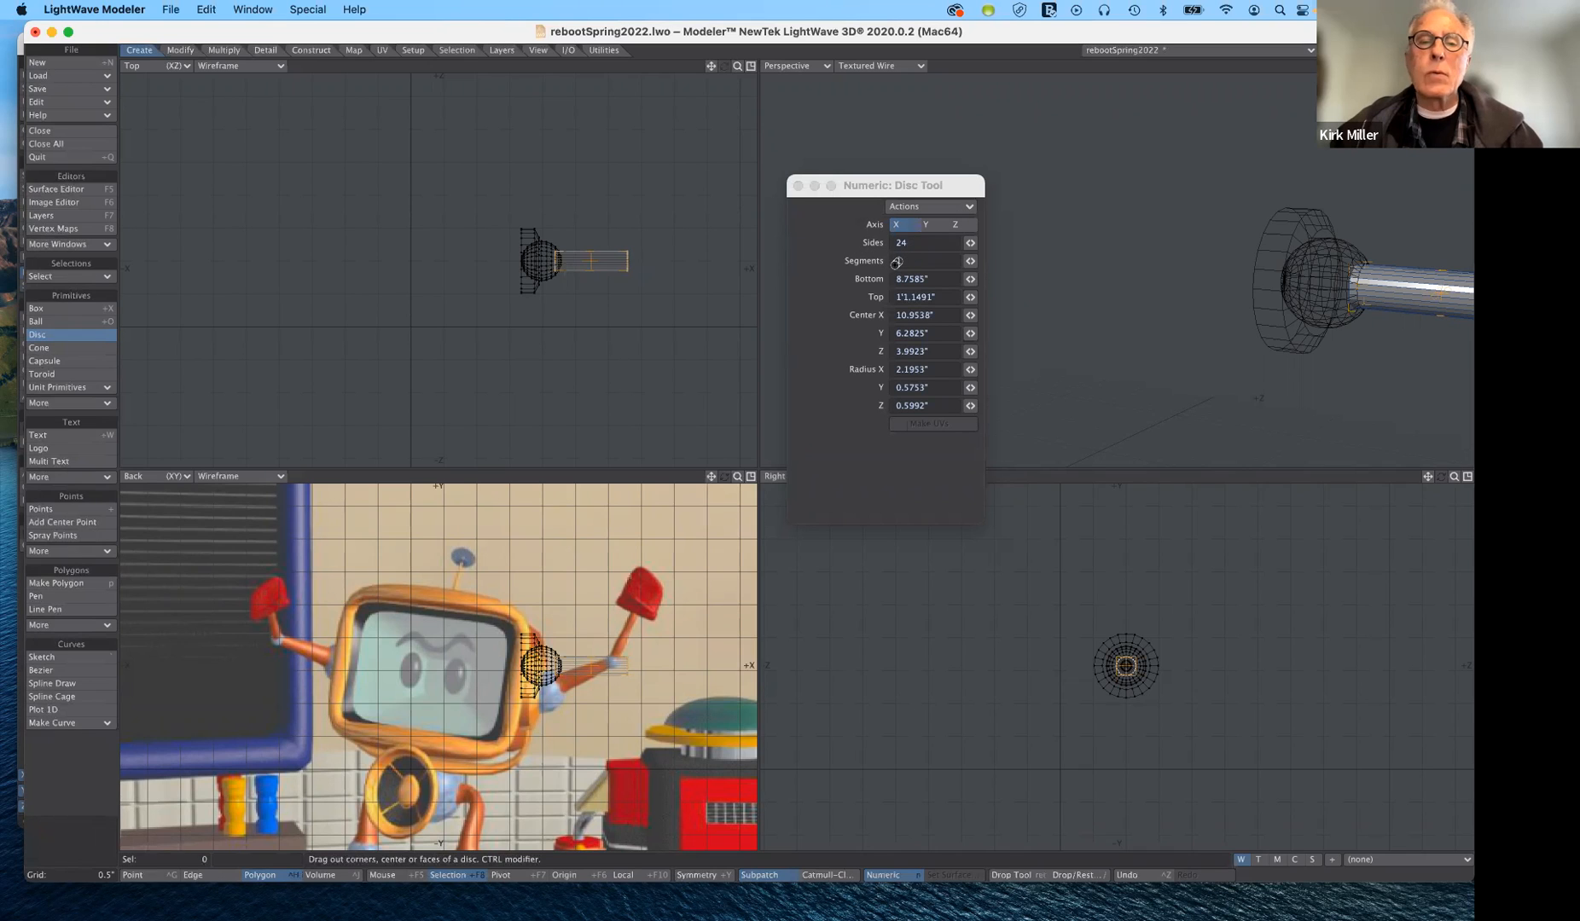
- Taper the arm tube by scaling its outer end cap to about 68% and once more by about 97%
{"action": "left_click", "coordinate": [62, 335]}
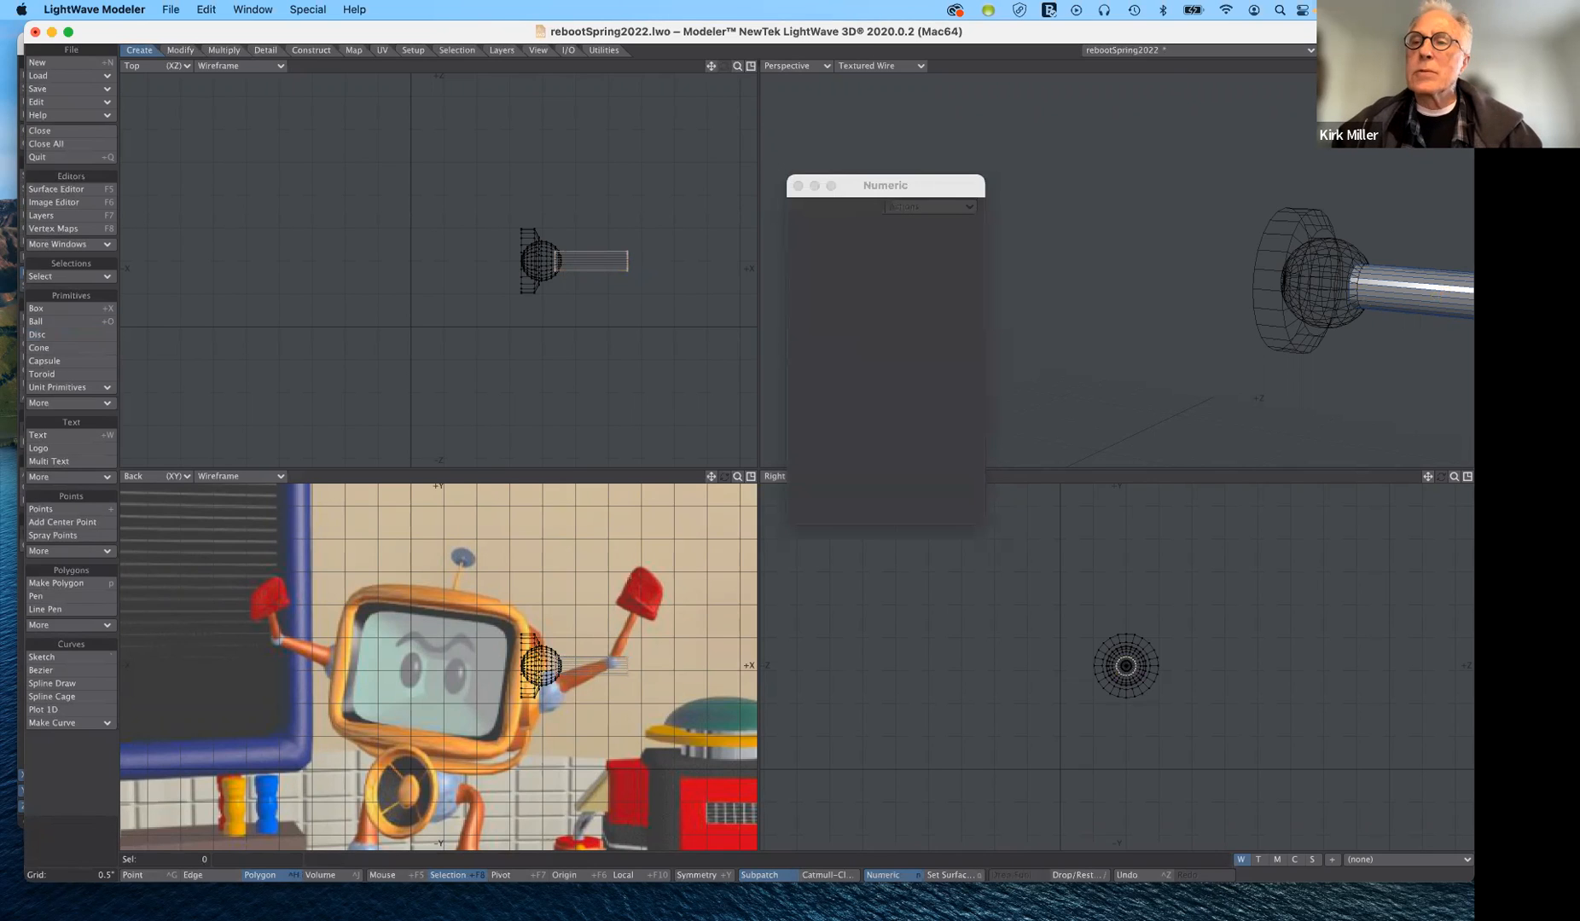
{"action": "left_click_drag", "start_coordinate": [1454, 65], "coordinate": [1408, 70]}
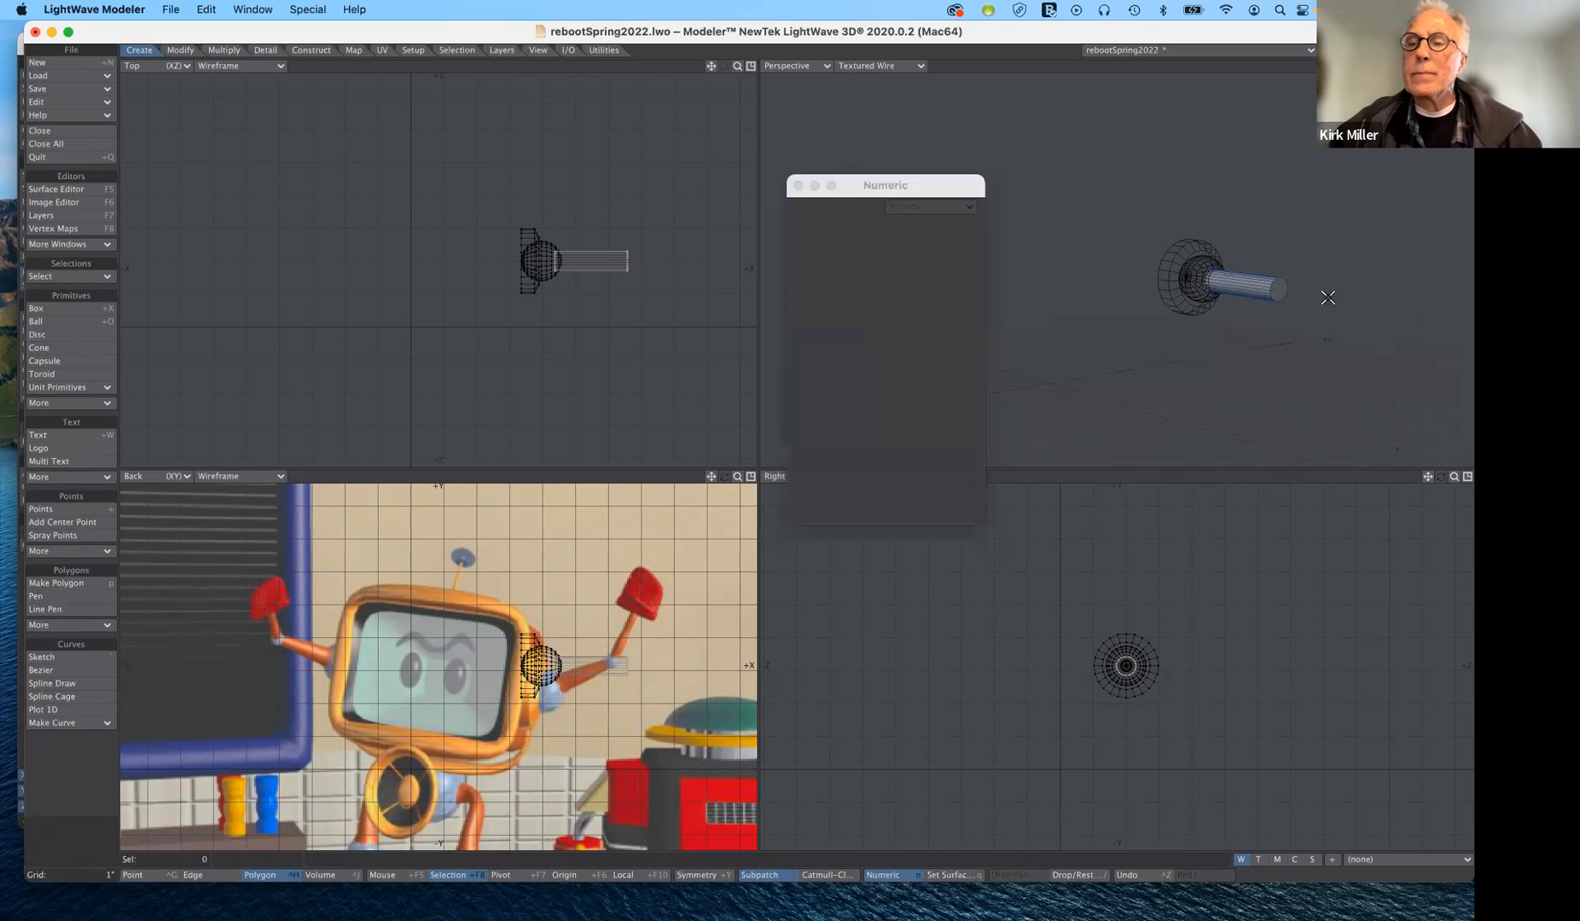
{"action": "left_click", "coordinate": [1277, 290]}
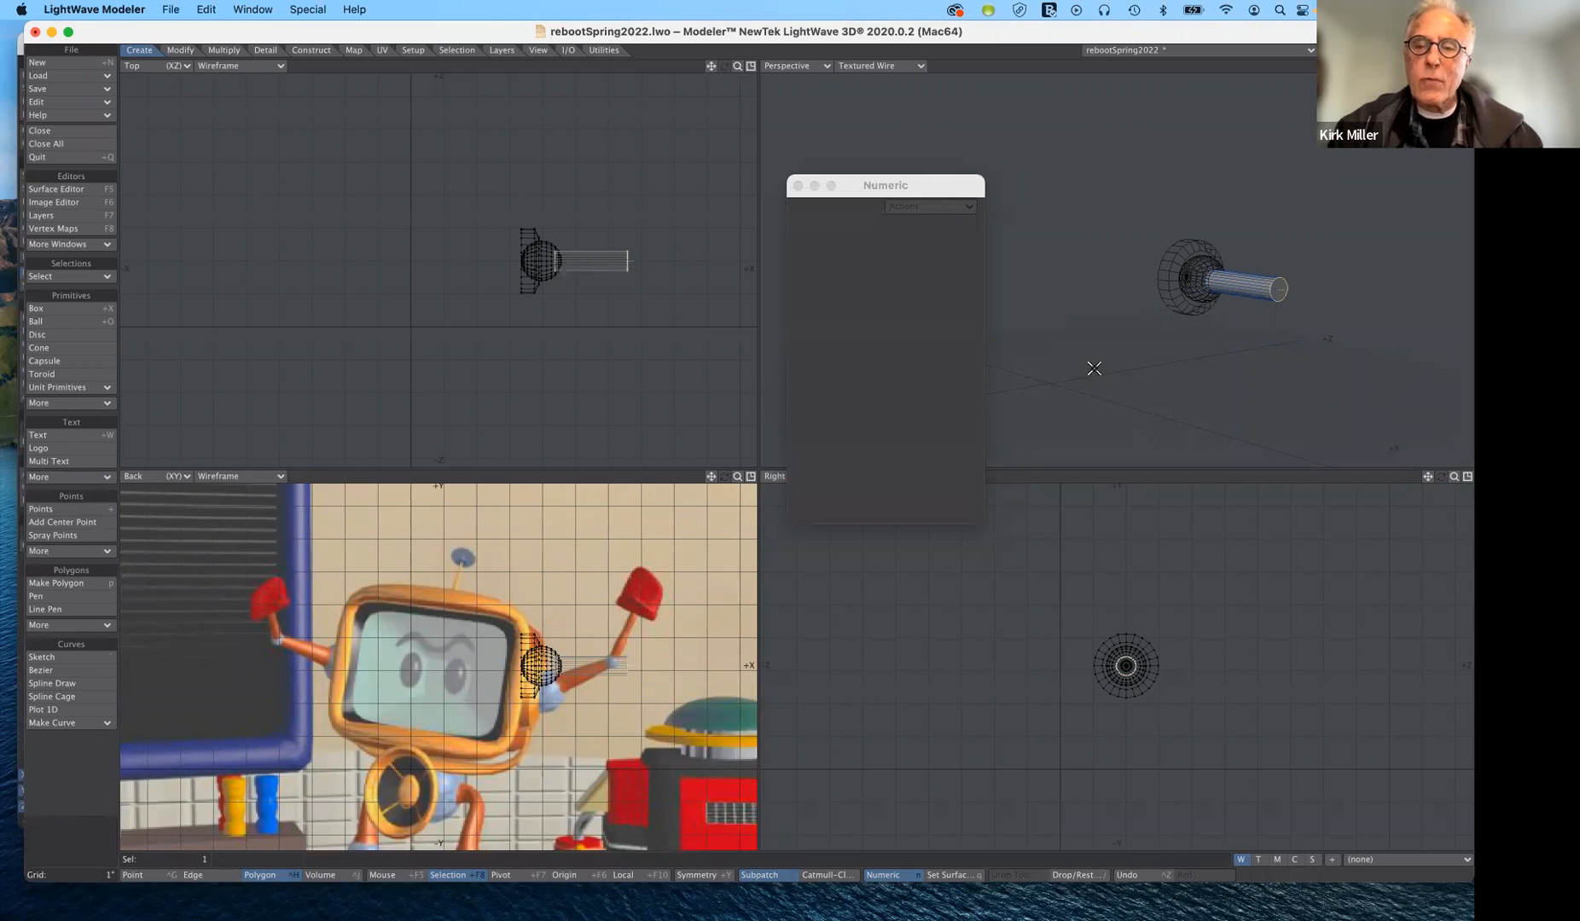
{"action": "key", "text": "shift+h"}
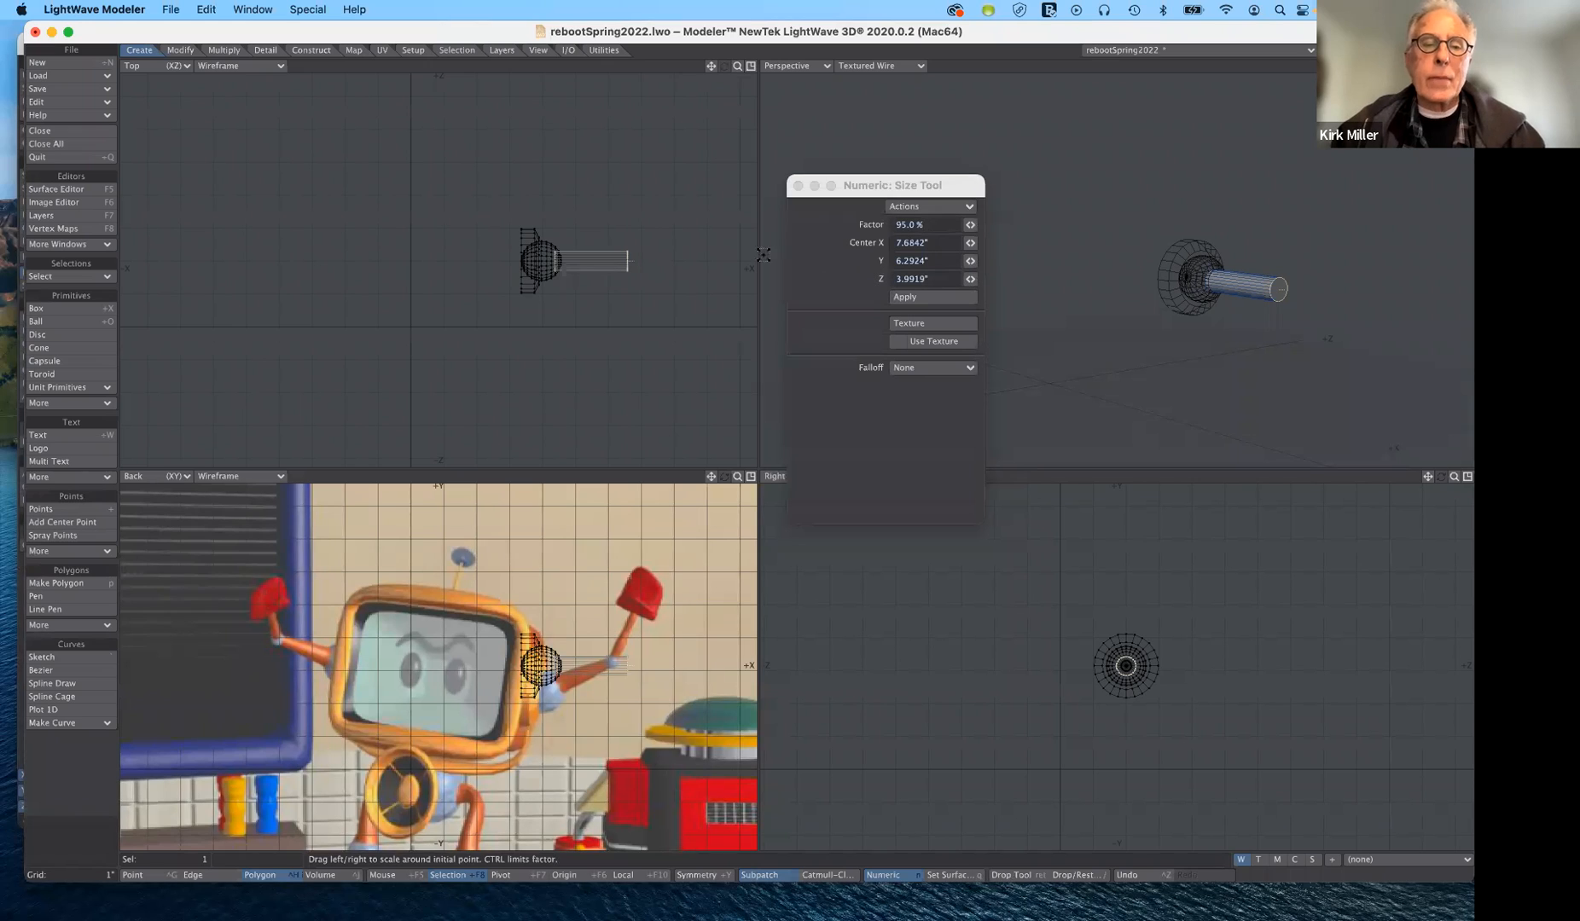
{"action": "left_click_drag", "start_coordinate": [663, 272], "coordinate": [602, 272]}
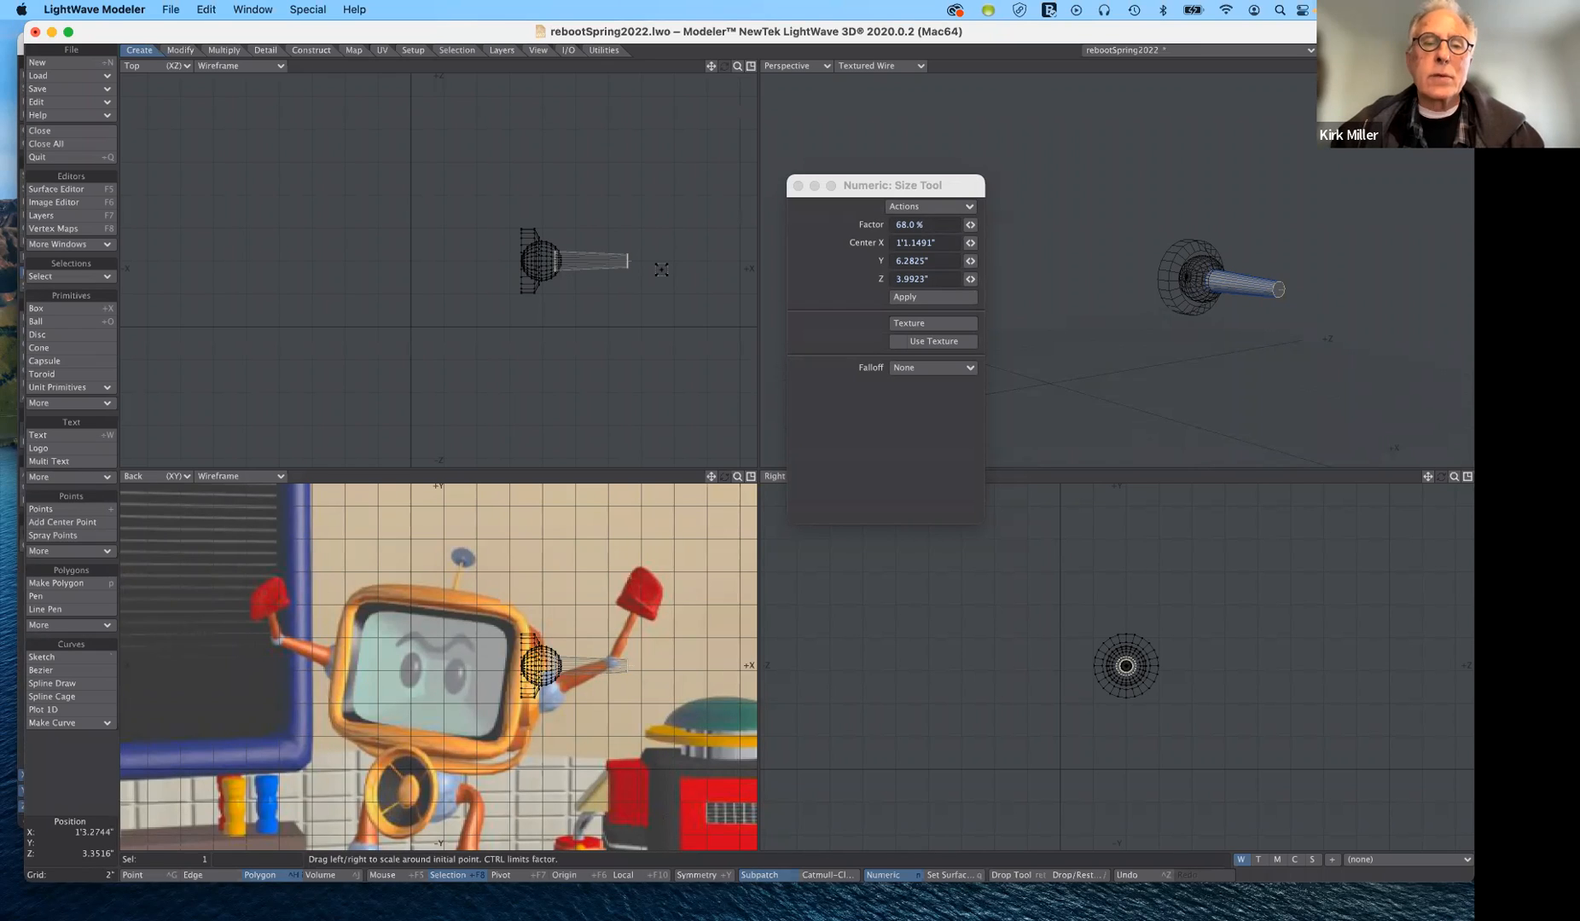
{"action": "key", "text": "n"}
{"action": "key", "text": "n"}
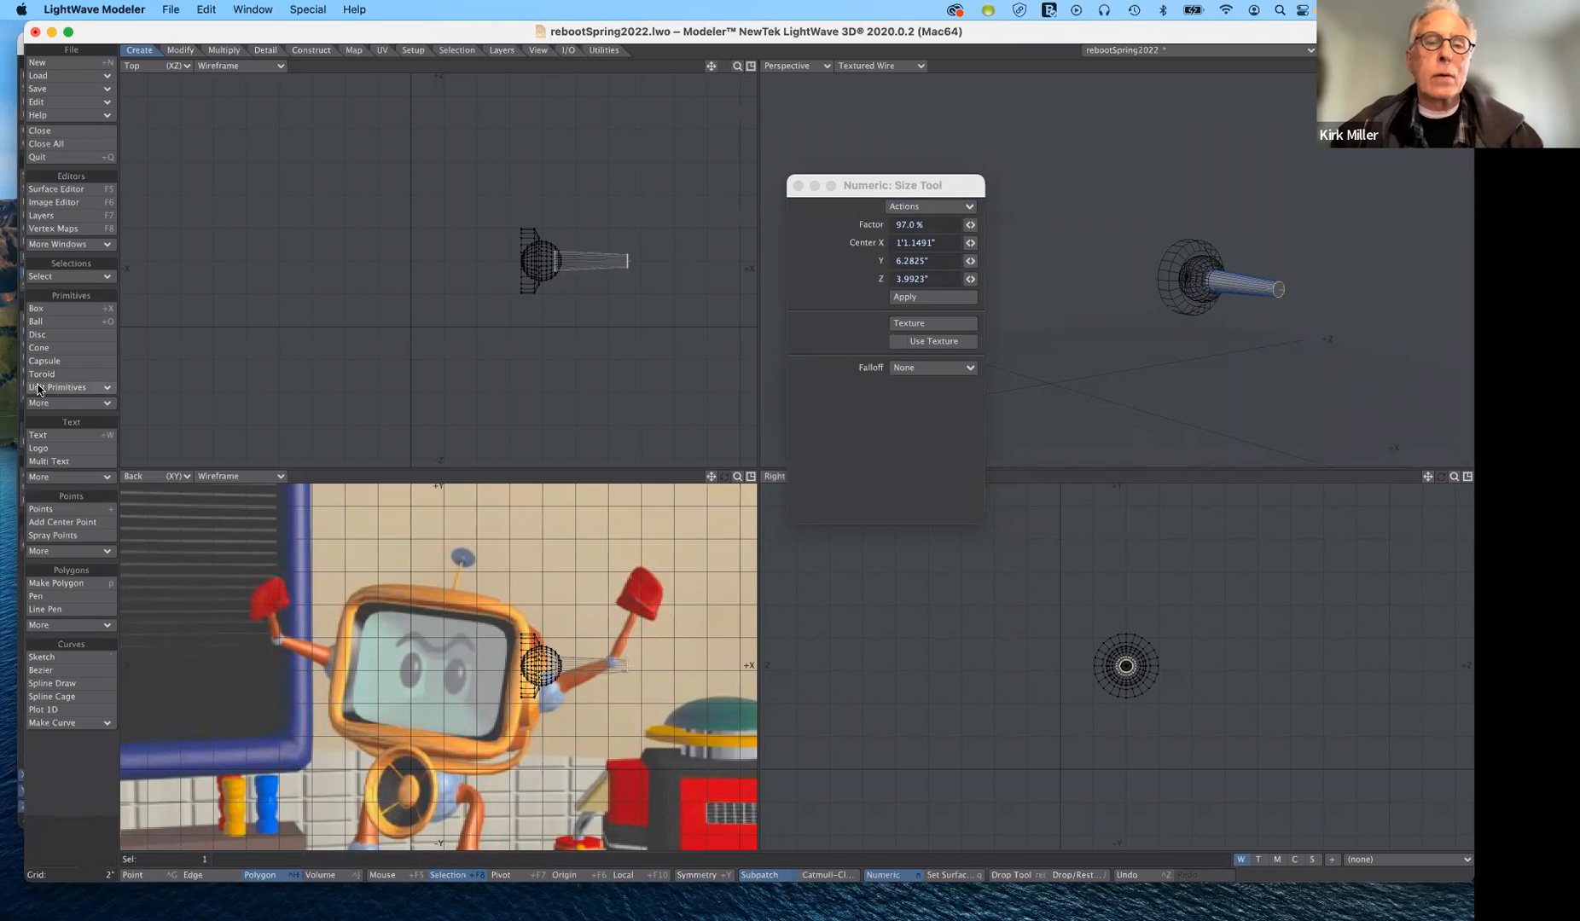
{"action": "left_click", "coordinate": [75, 365]}
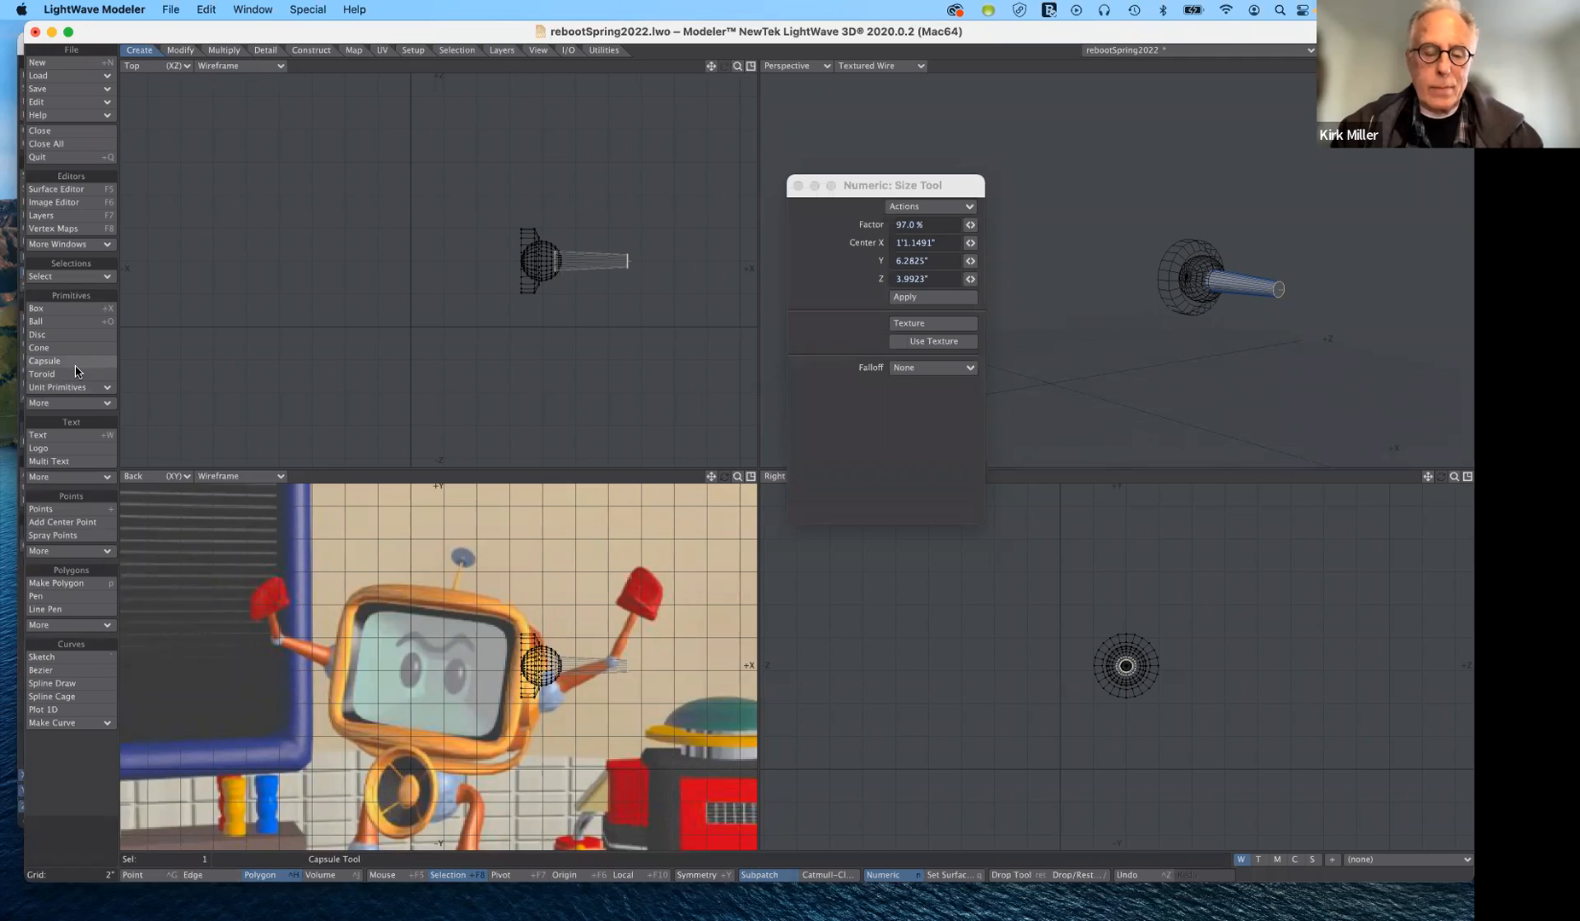
{"action": "key", "text": "Return"}
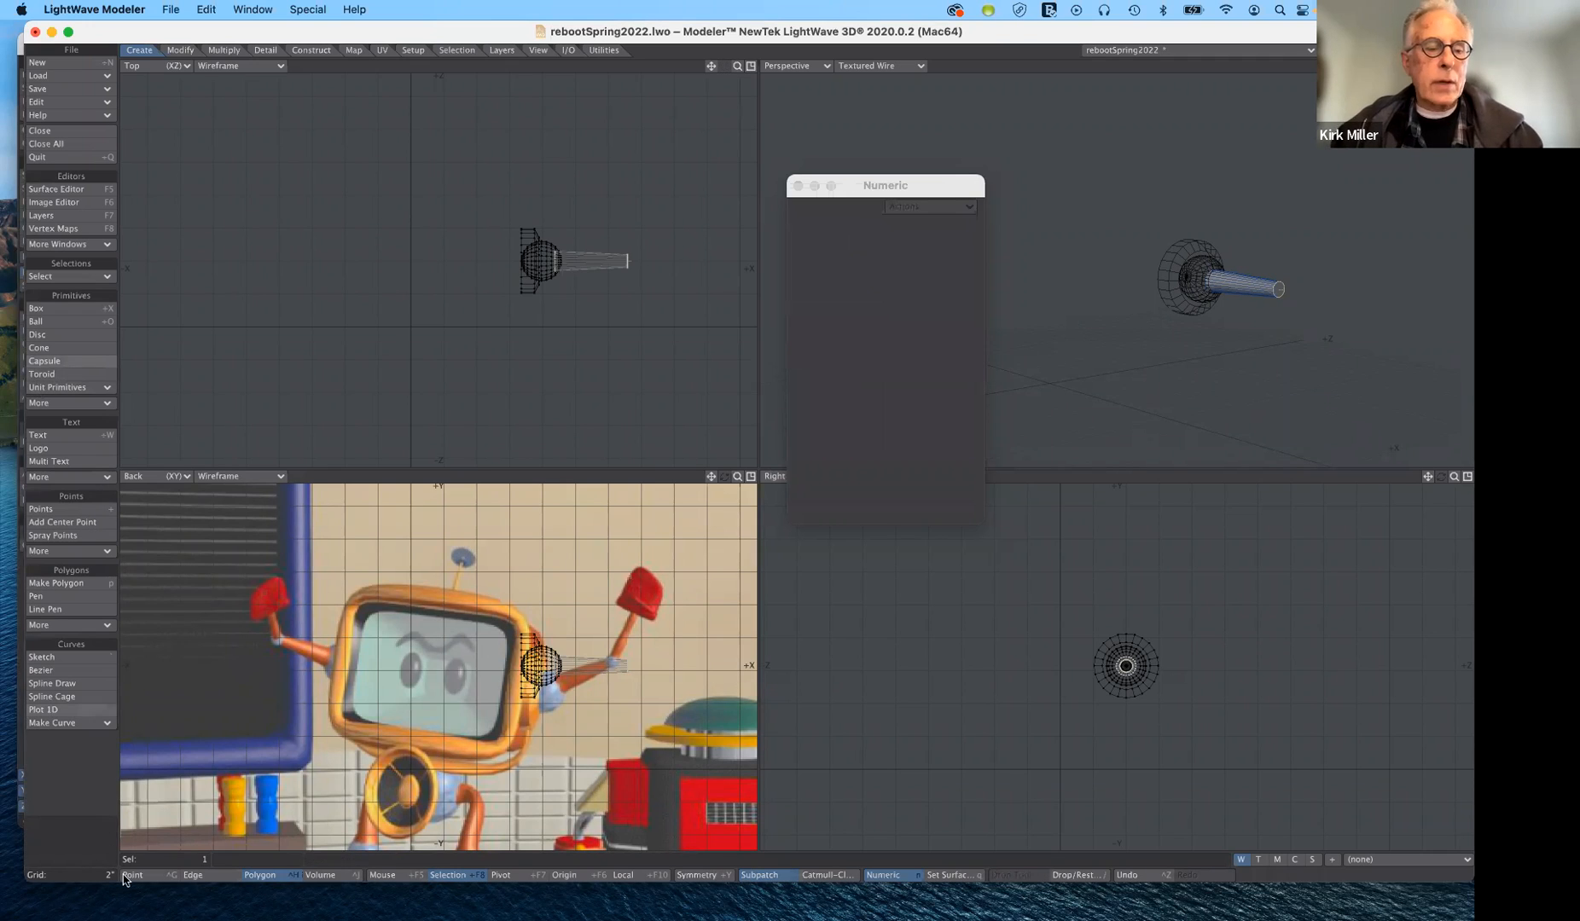
- Assign the existing gold surface to the whole tapered arm tube
{"action": "left_click", "coordinate": [68, 835]}
{"action": "key", "text": "q"}
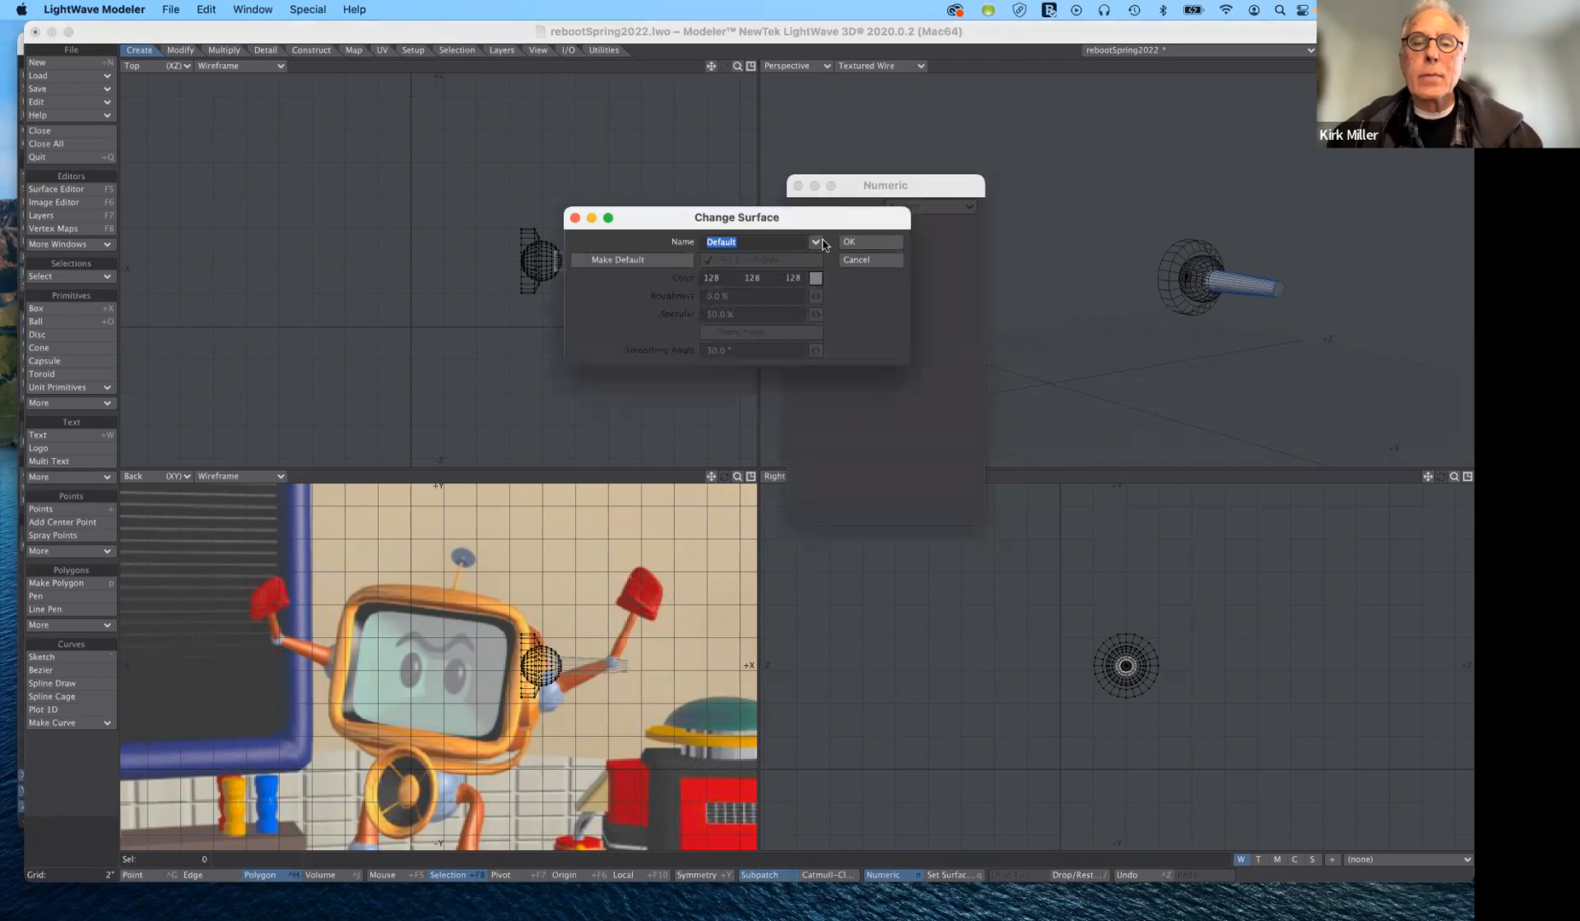
{"action": "left_click", "coordinate": [816, 242]}
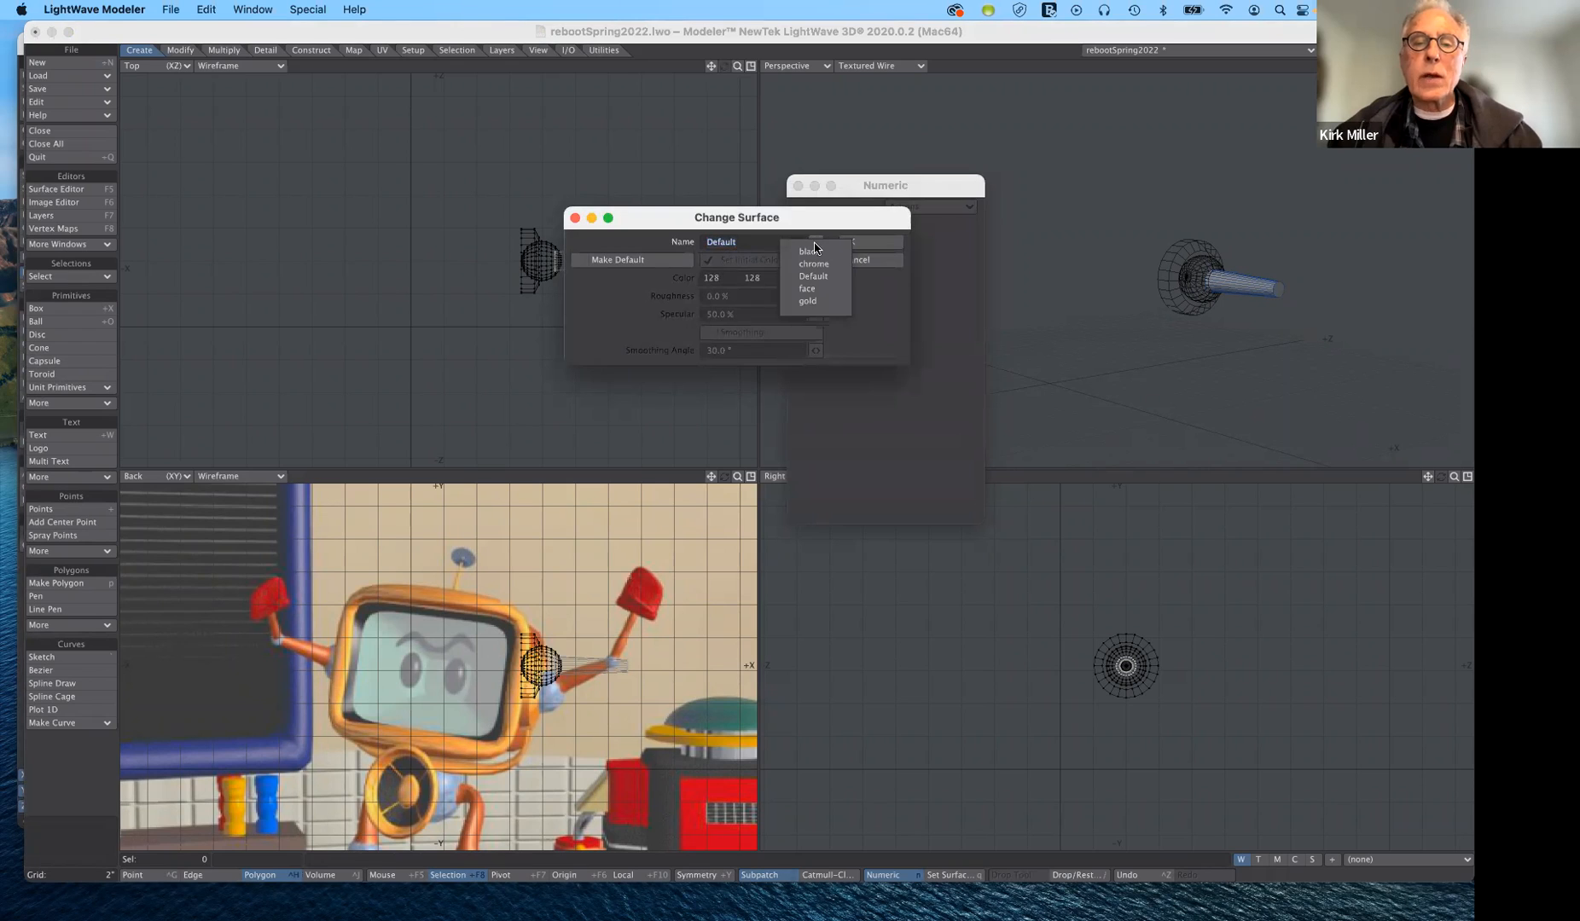
{"action": "left_click", "coordinate": [808, 301]}
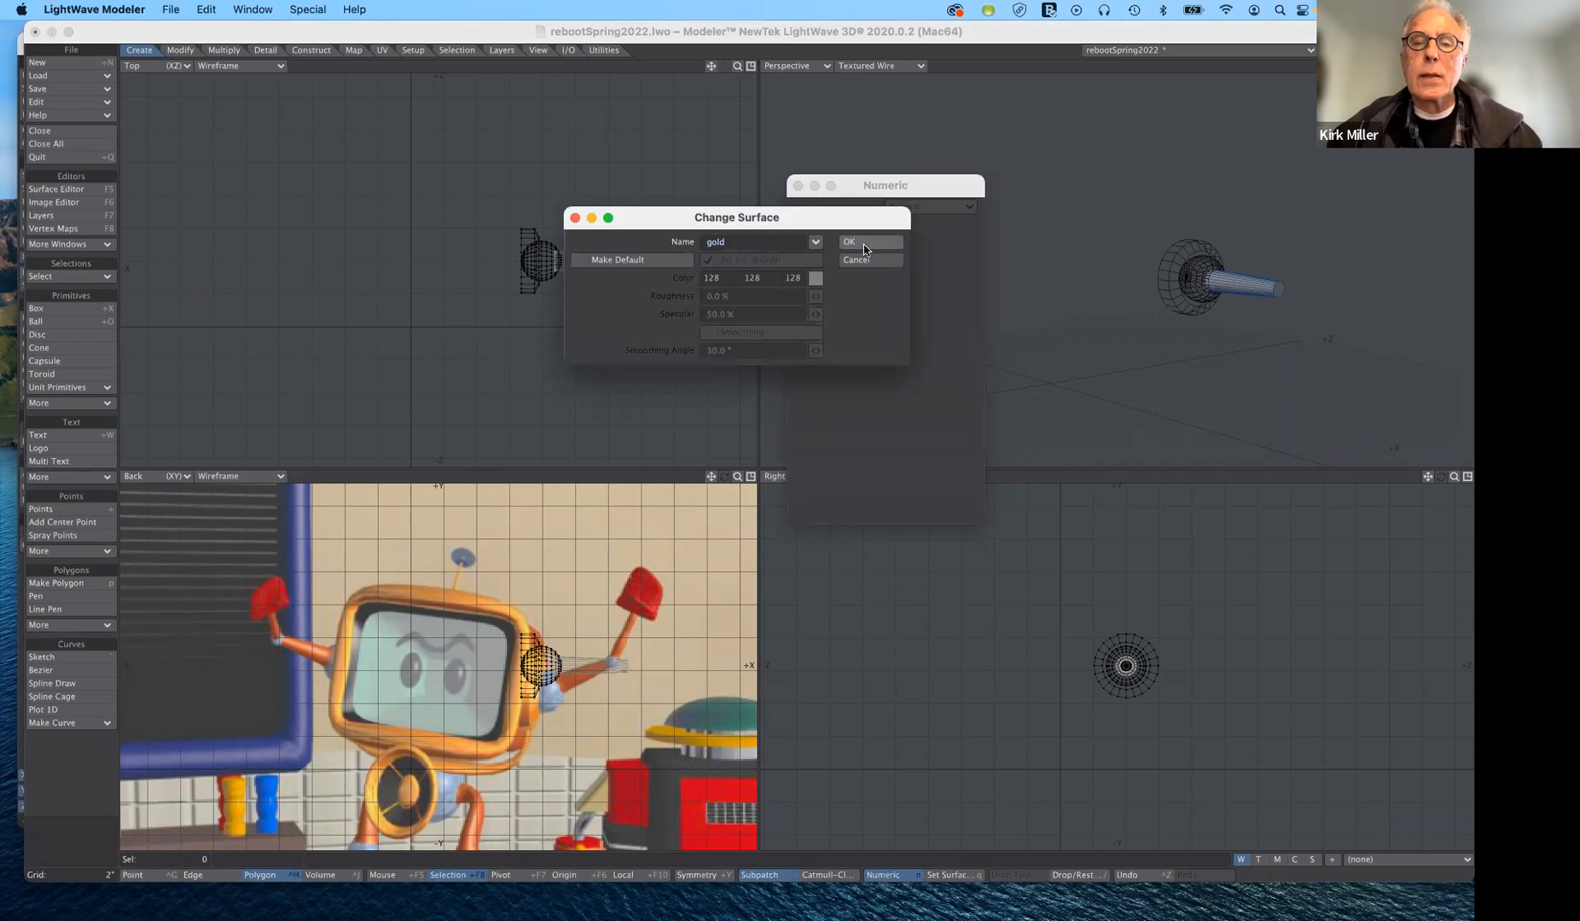
{"action": "left_click", "coordinate": [864, 246]}
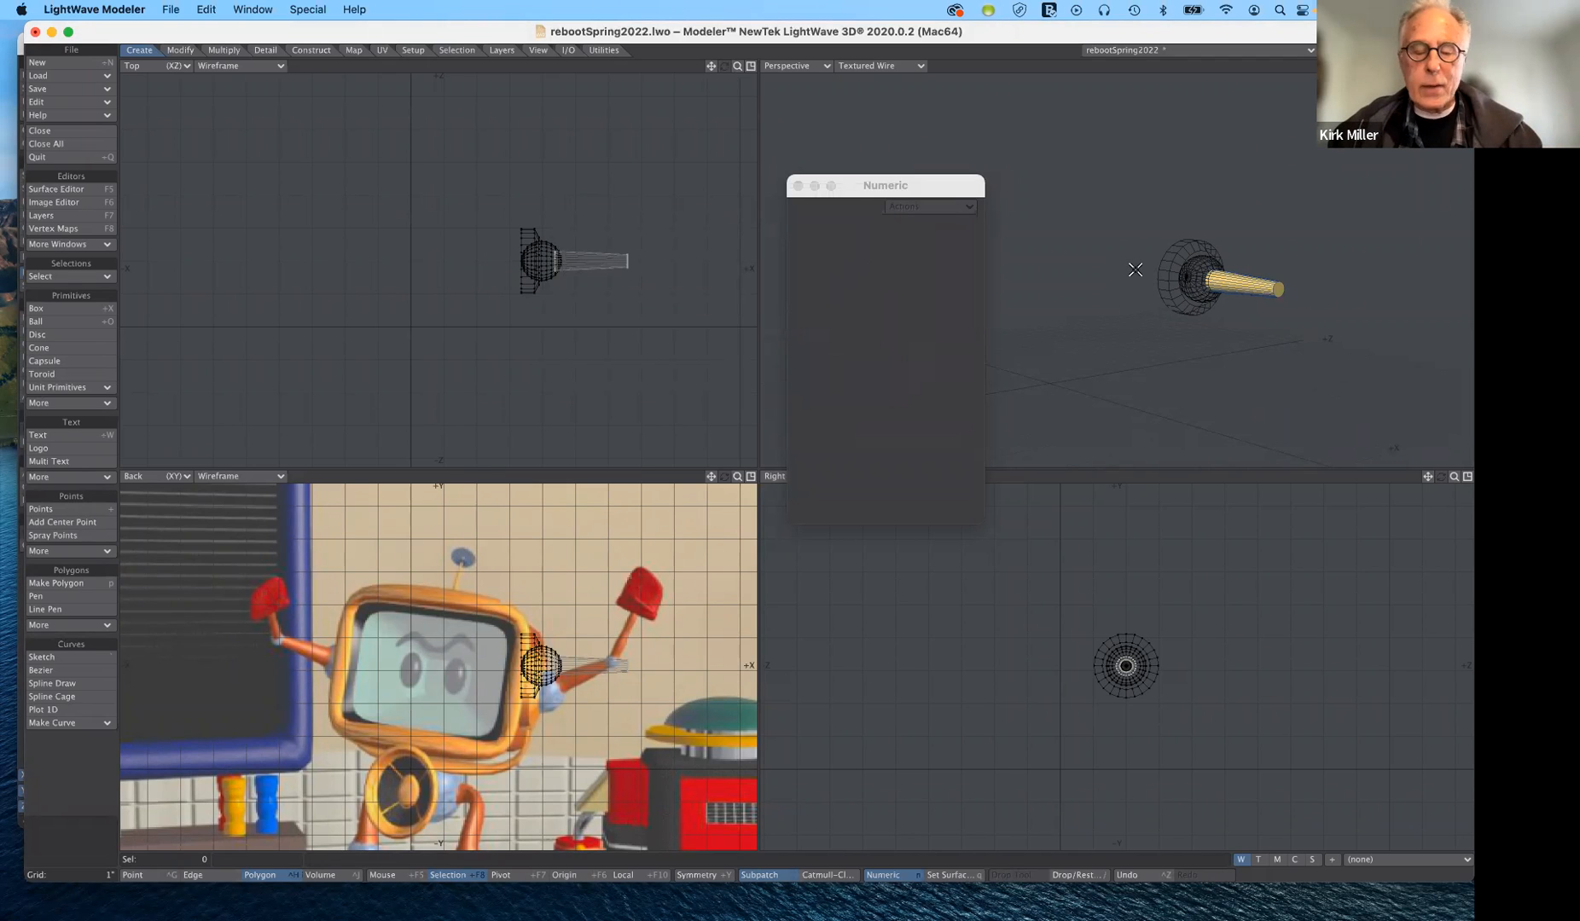
- Cut the gold arm tube from its layer and paste it into the shoulder joint's layer
{"action": "key", "text": "super+z"}
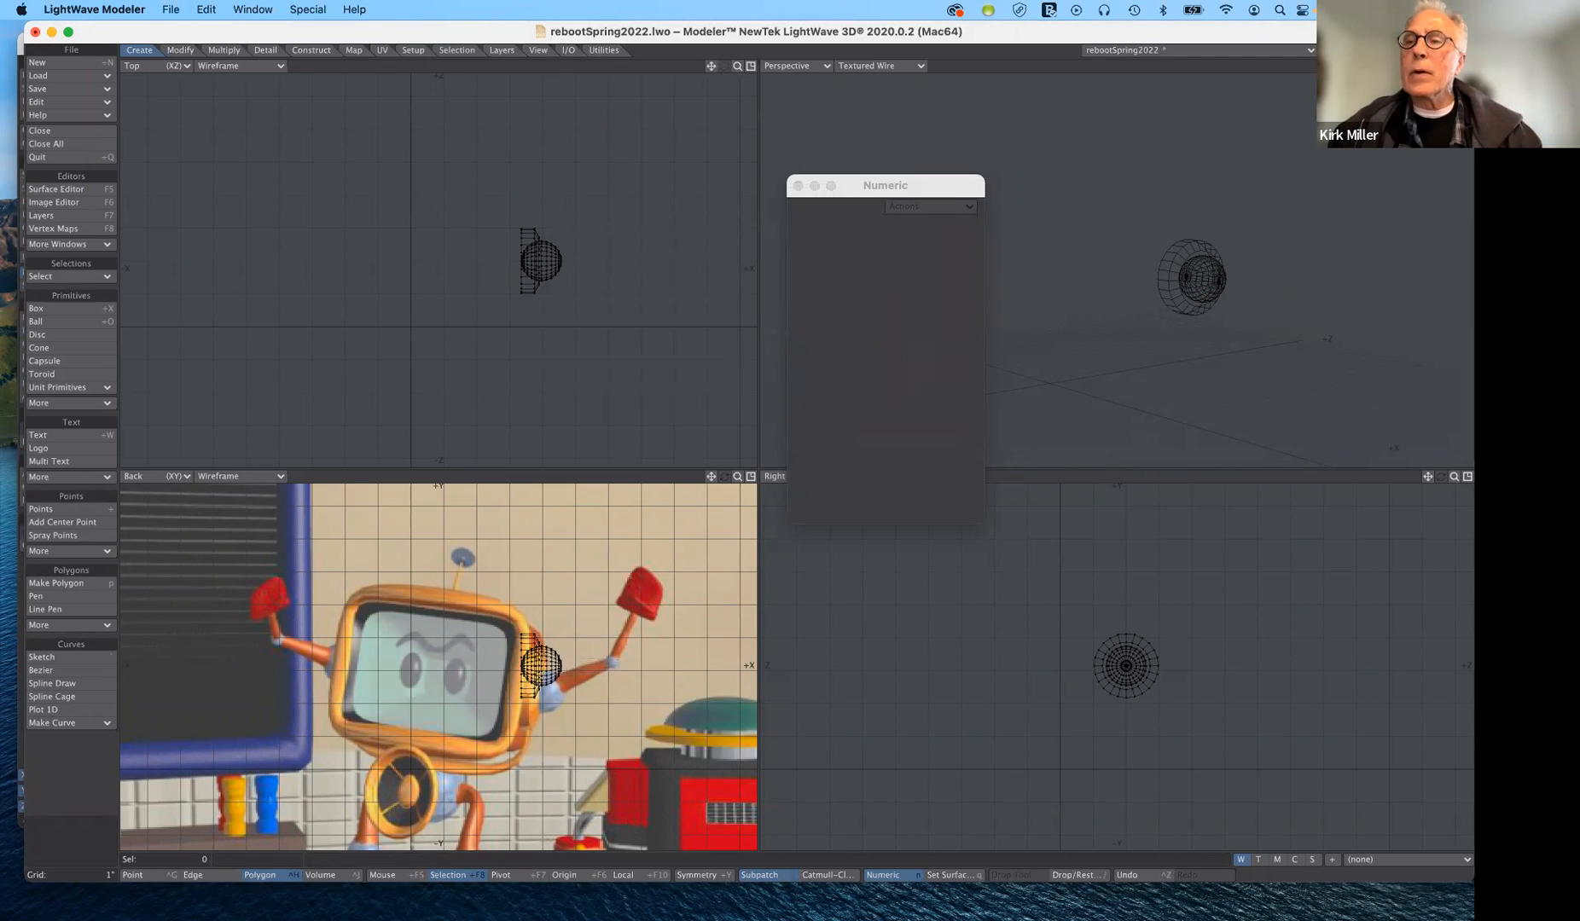
{"action": "key", "text": "apostrophe"}
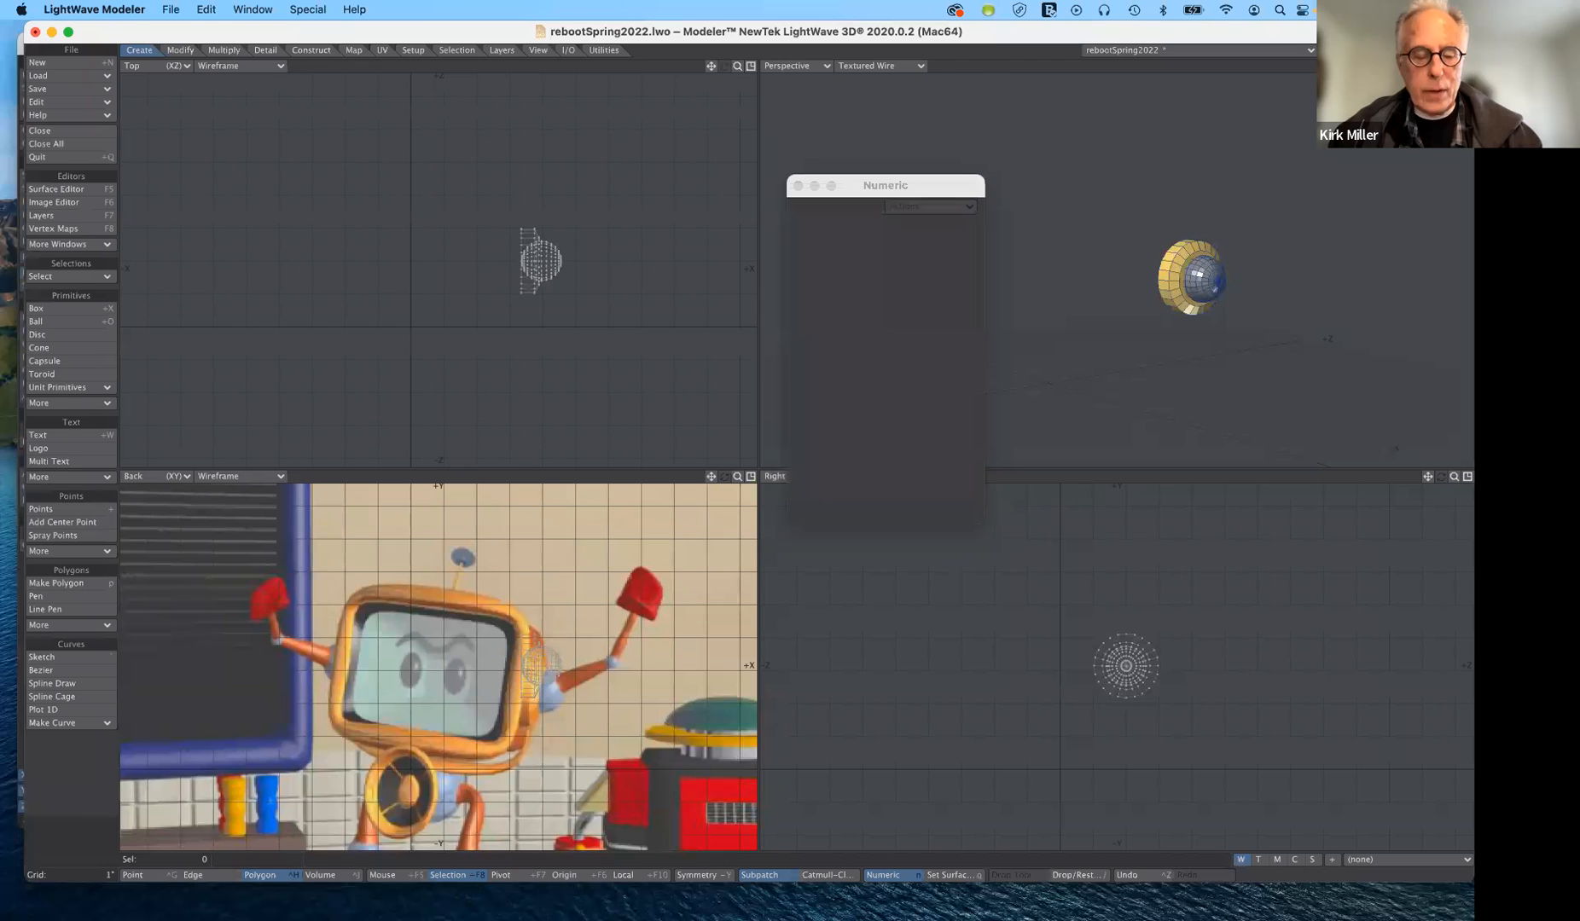
{"action": "key", "text": "super+v"}
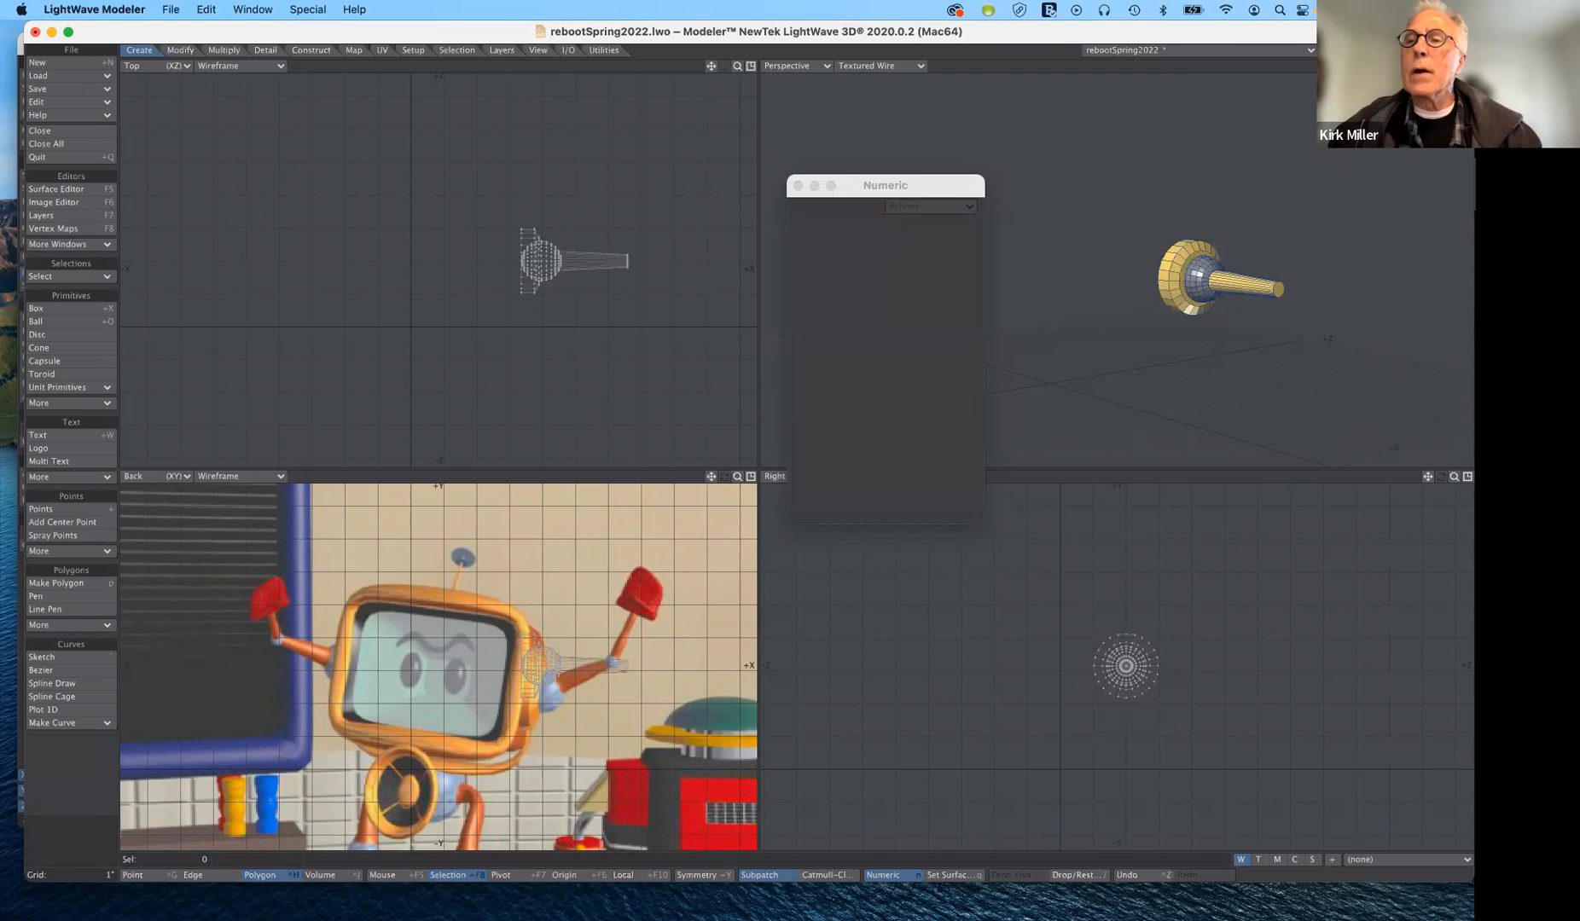
- On an empty layer, with arm and TV head as background, draw a 24-sided, 12-segment ball of about 0.38" radius aligned with the arm's axis
{"action": "key", "text": "2"}
{"action": "key", "text": "alt+1"}
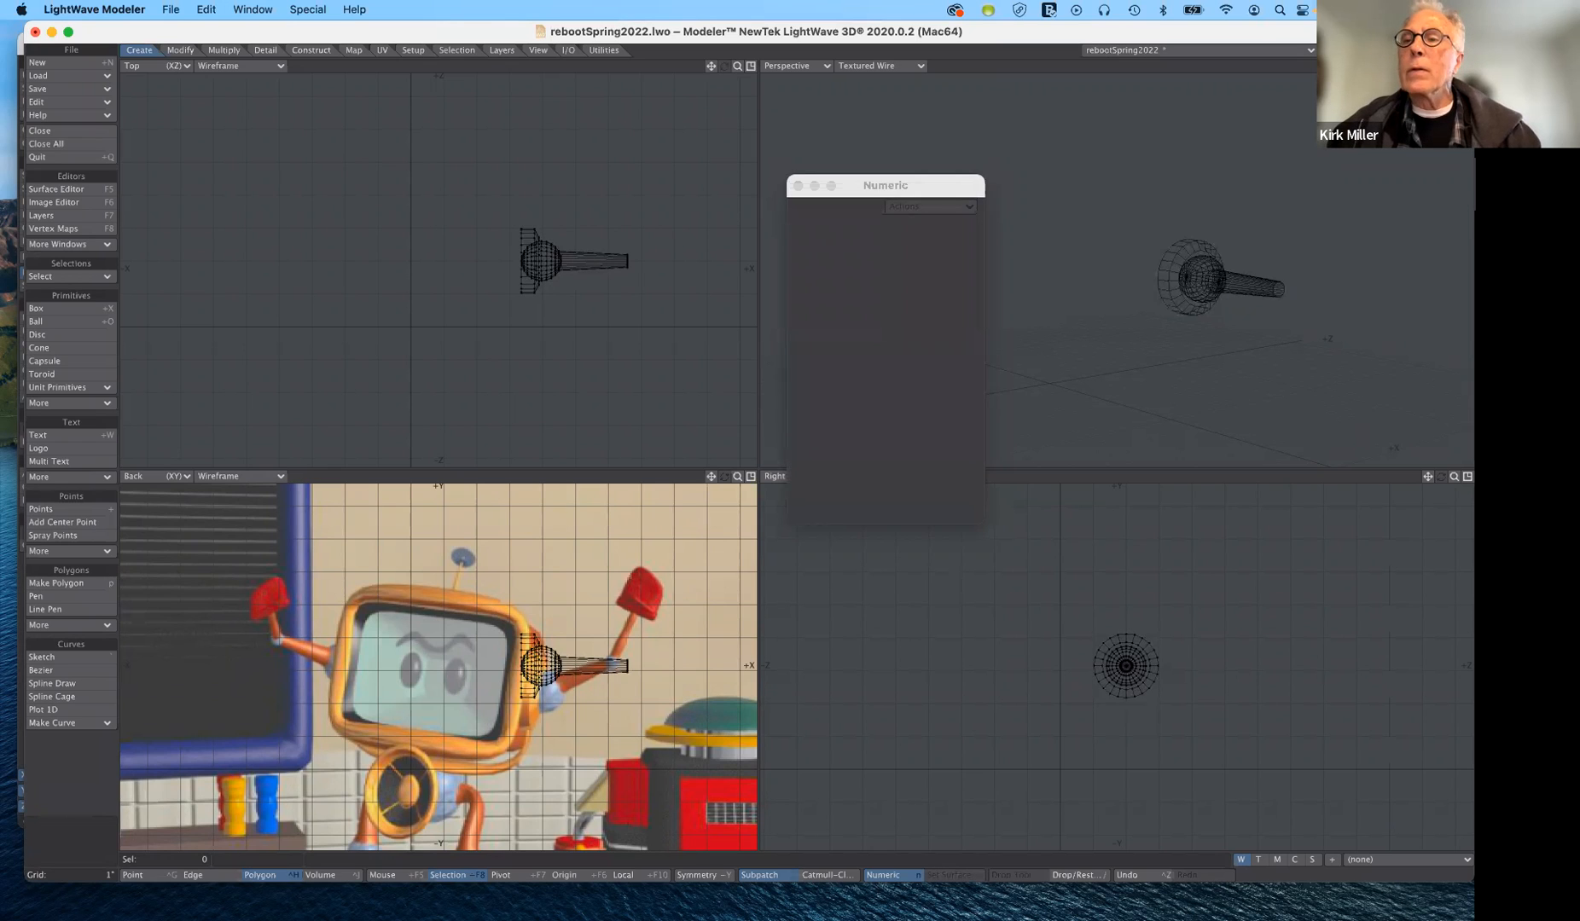
{"action": "left_click", "coordinate": [1324, 53], "text": "shift"}
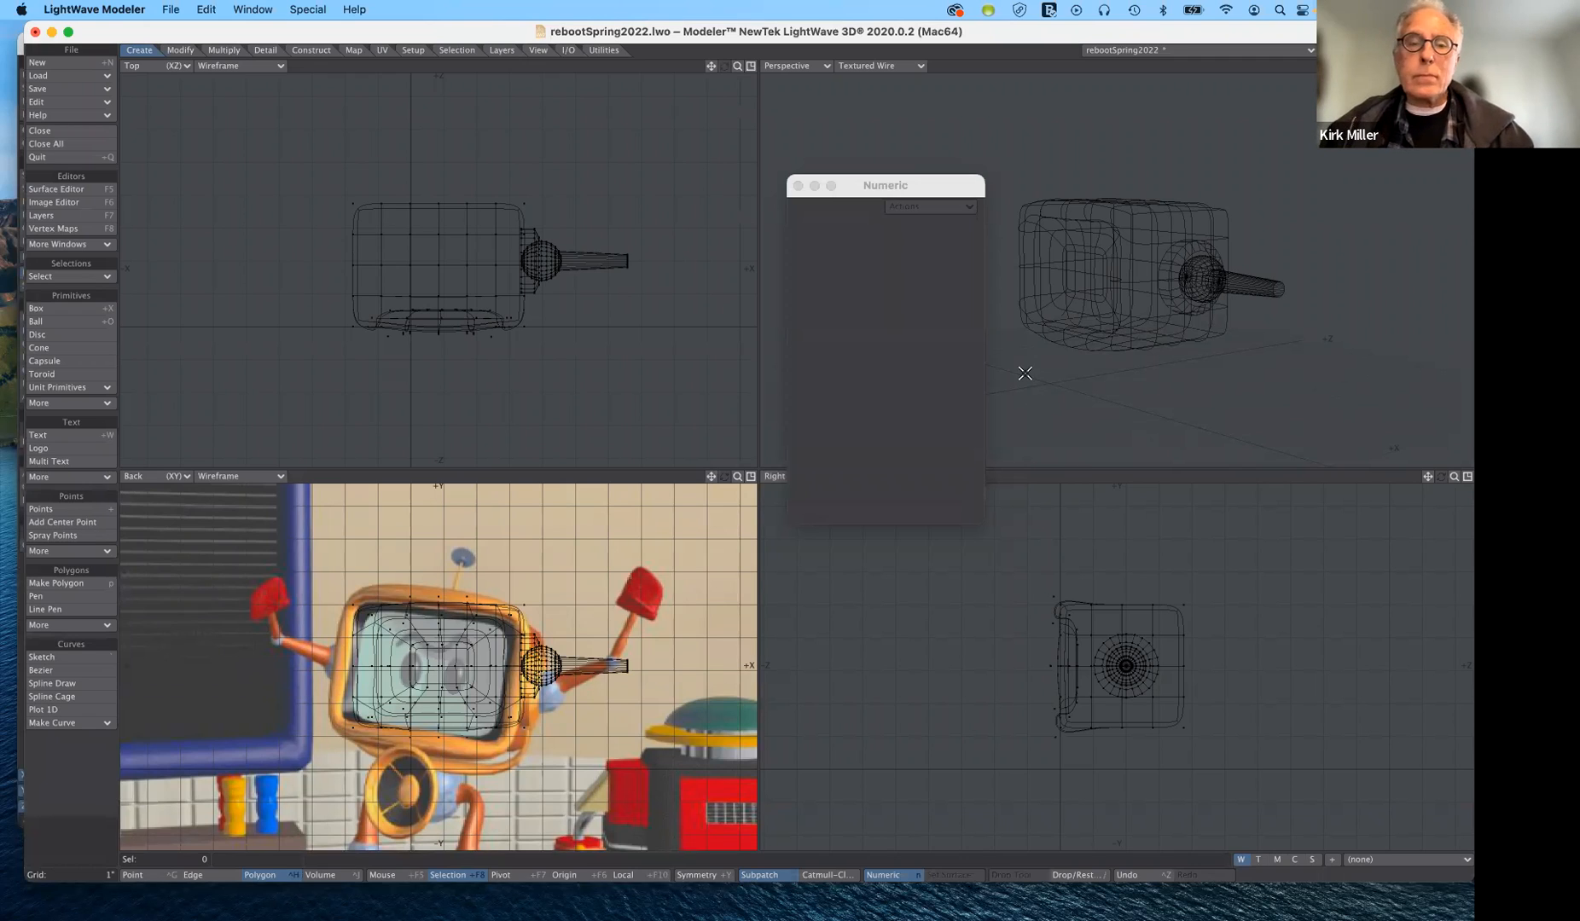
{"action": "left_click", "coordinate": [1454, 480]}
{"action": "left_click_drag", "start_coordinate": [1454, 481], "coordinate": [1502, 480]}
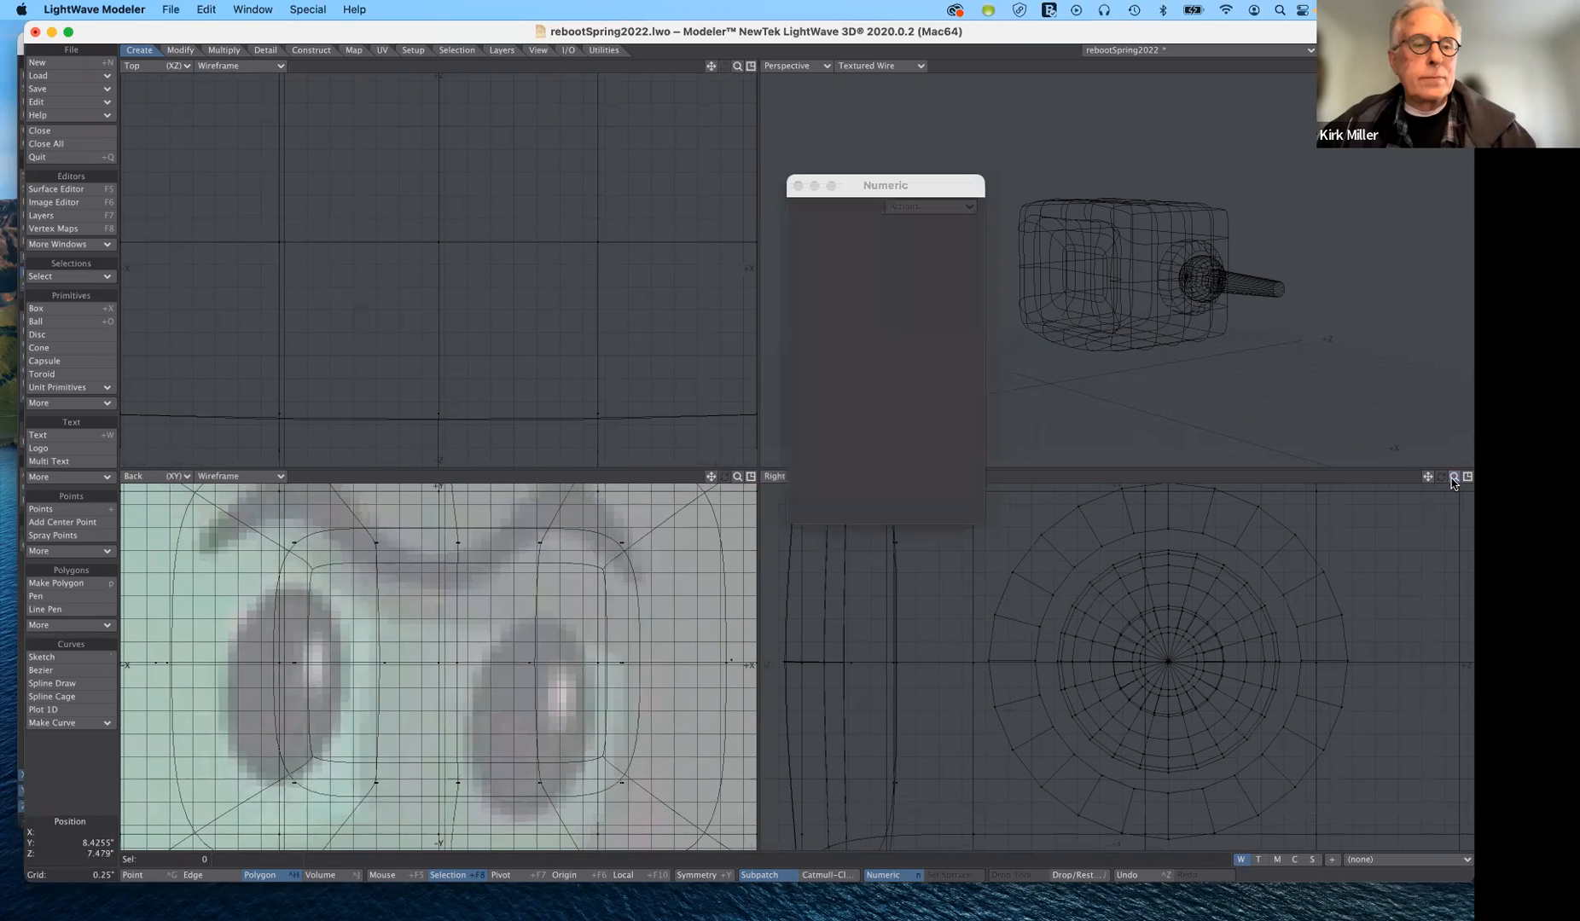
{"action": "left_click", "coordinate": [68, 322]}
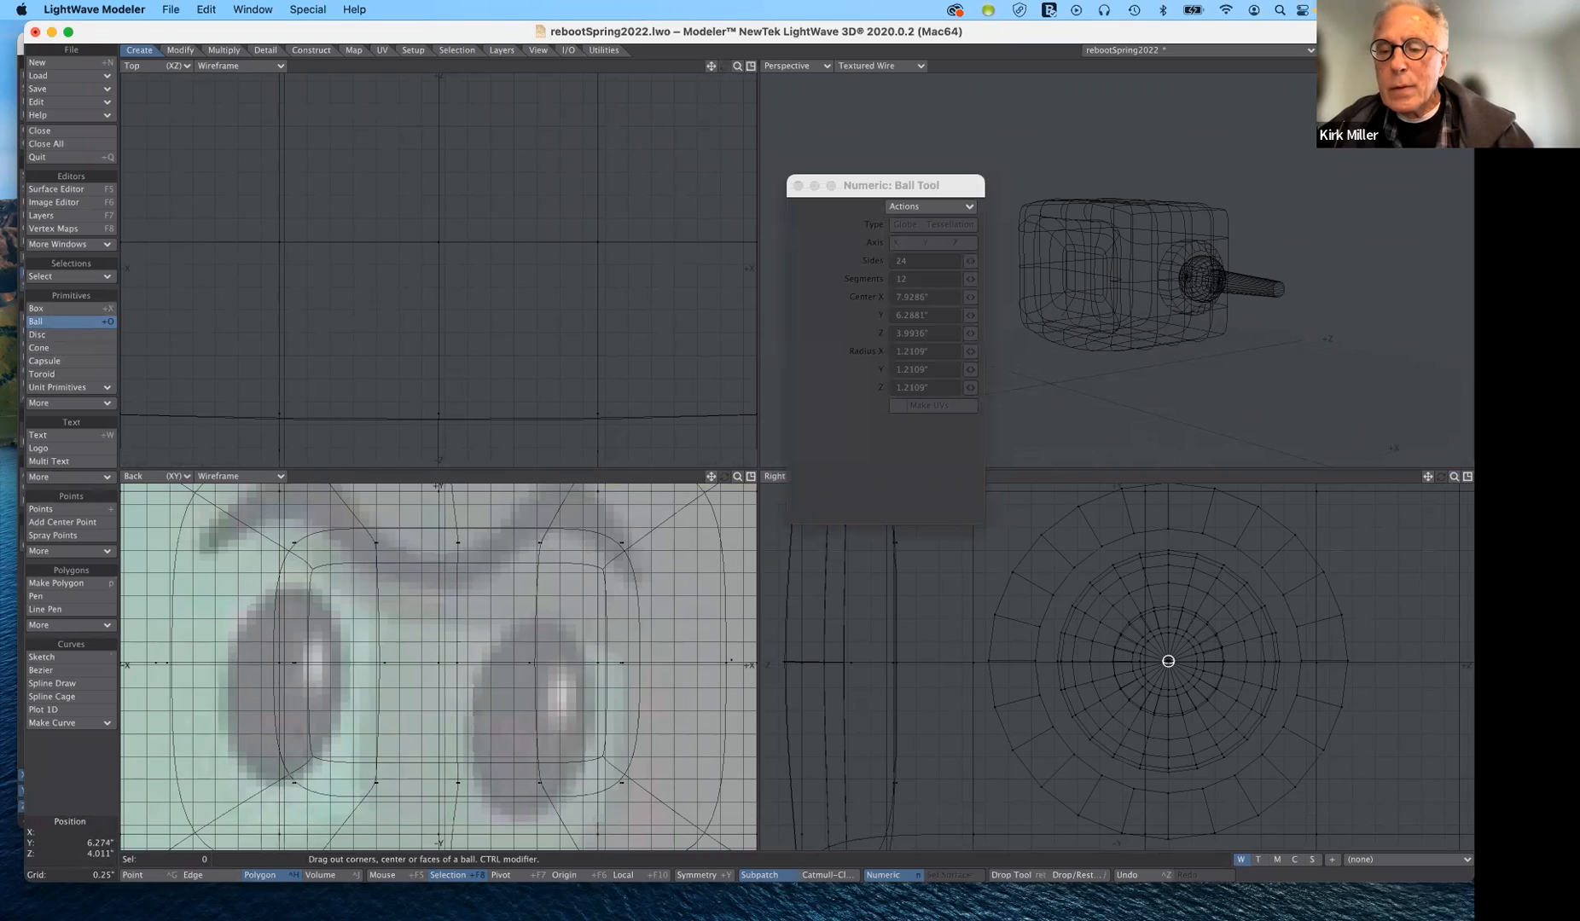
{"action": "left_click_drag", "start_coordinate": [1167, 661], "coordinate": [1199, 691]}
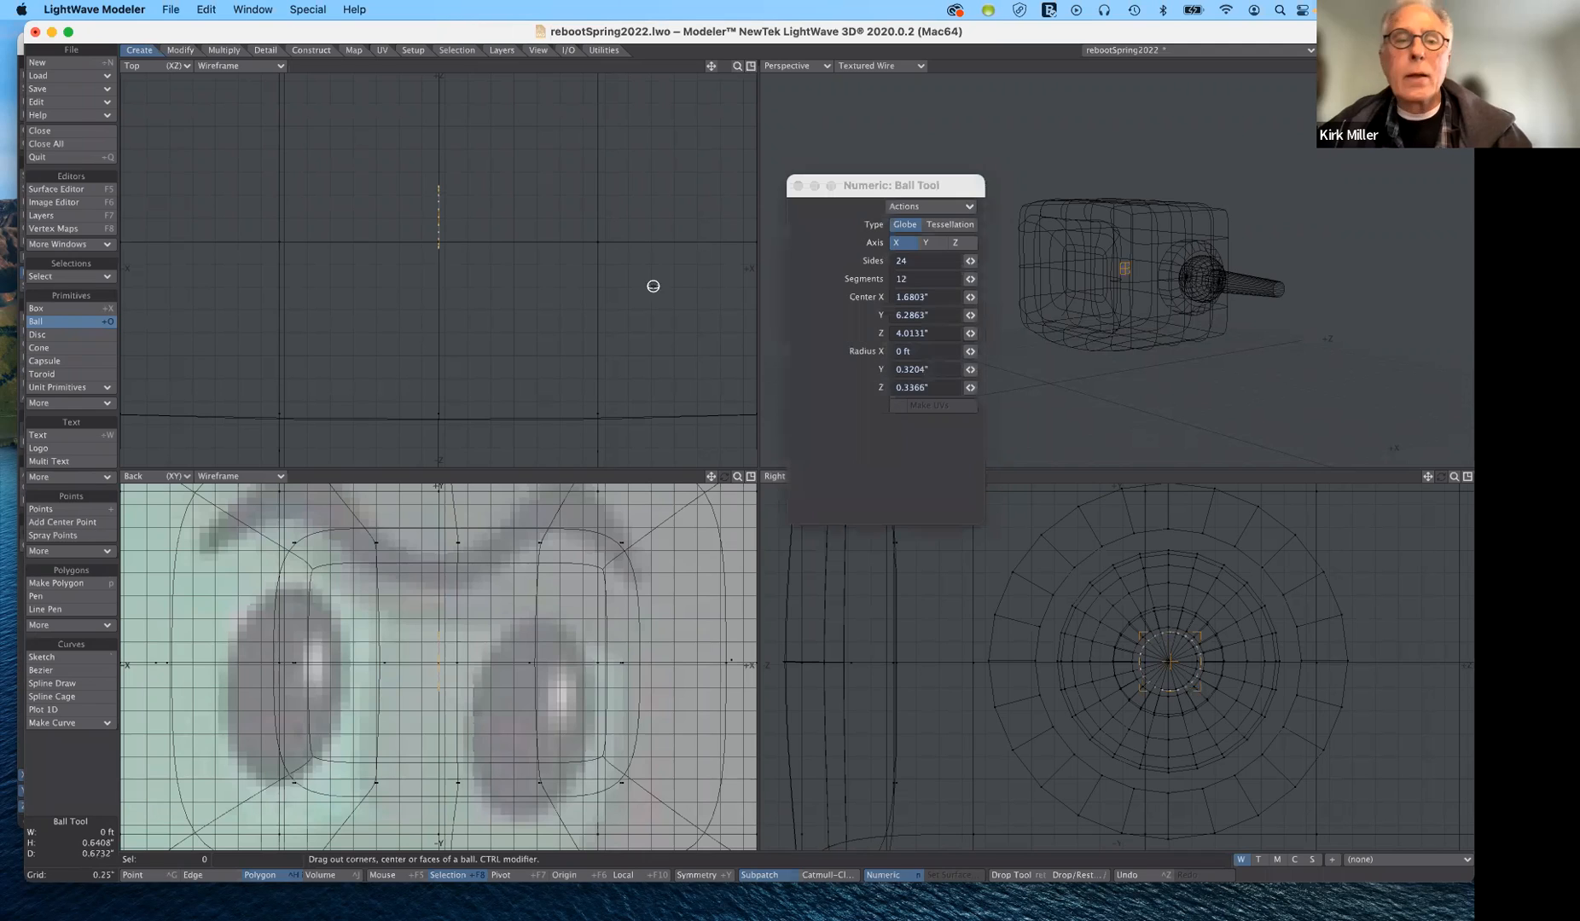
{"action": "left_click_drag", "start_coordinate": [454, 215], "coordinate": [474, 222], "text": "ctrl"}
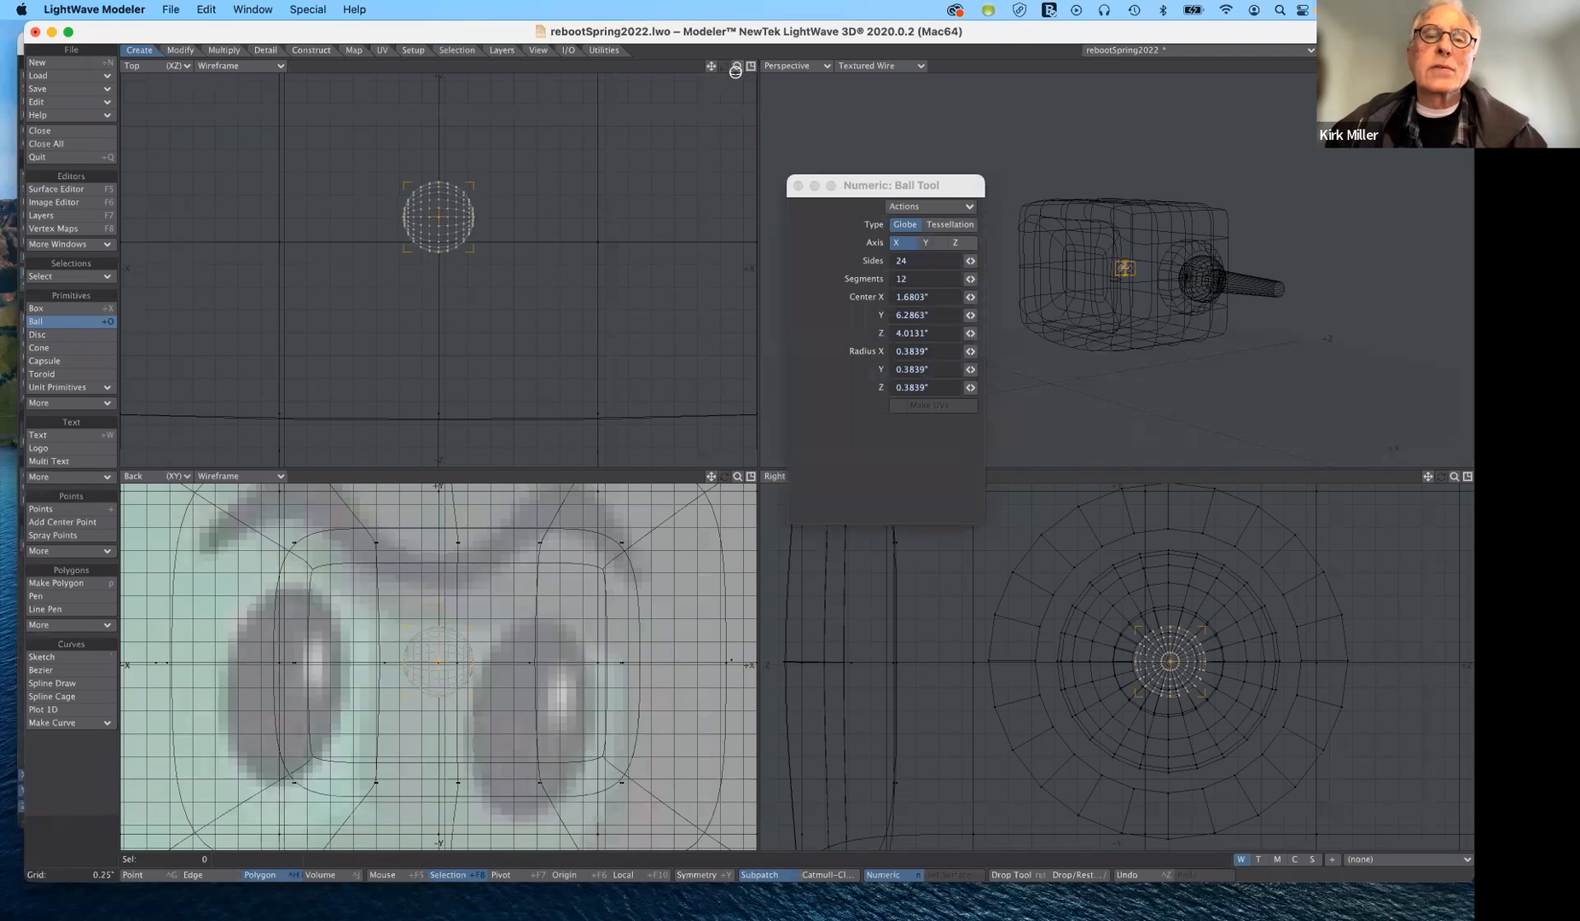
- Place the ball at the arm tube's outer end, about X 1'1.42", and enlarge its radius to about 0.46"
{"action": "key", "text": "n"}
{"action": "left_click_drag", "start_coordinate": [738, 65], "coordinate": [607, 66]}
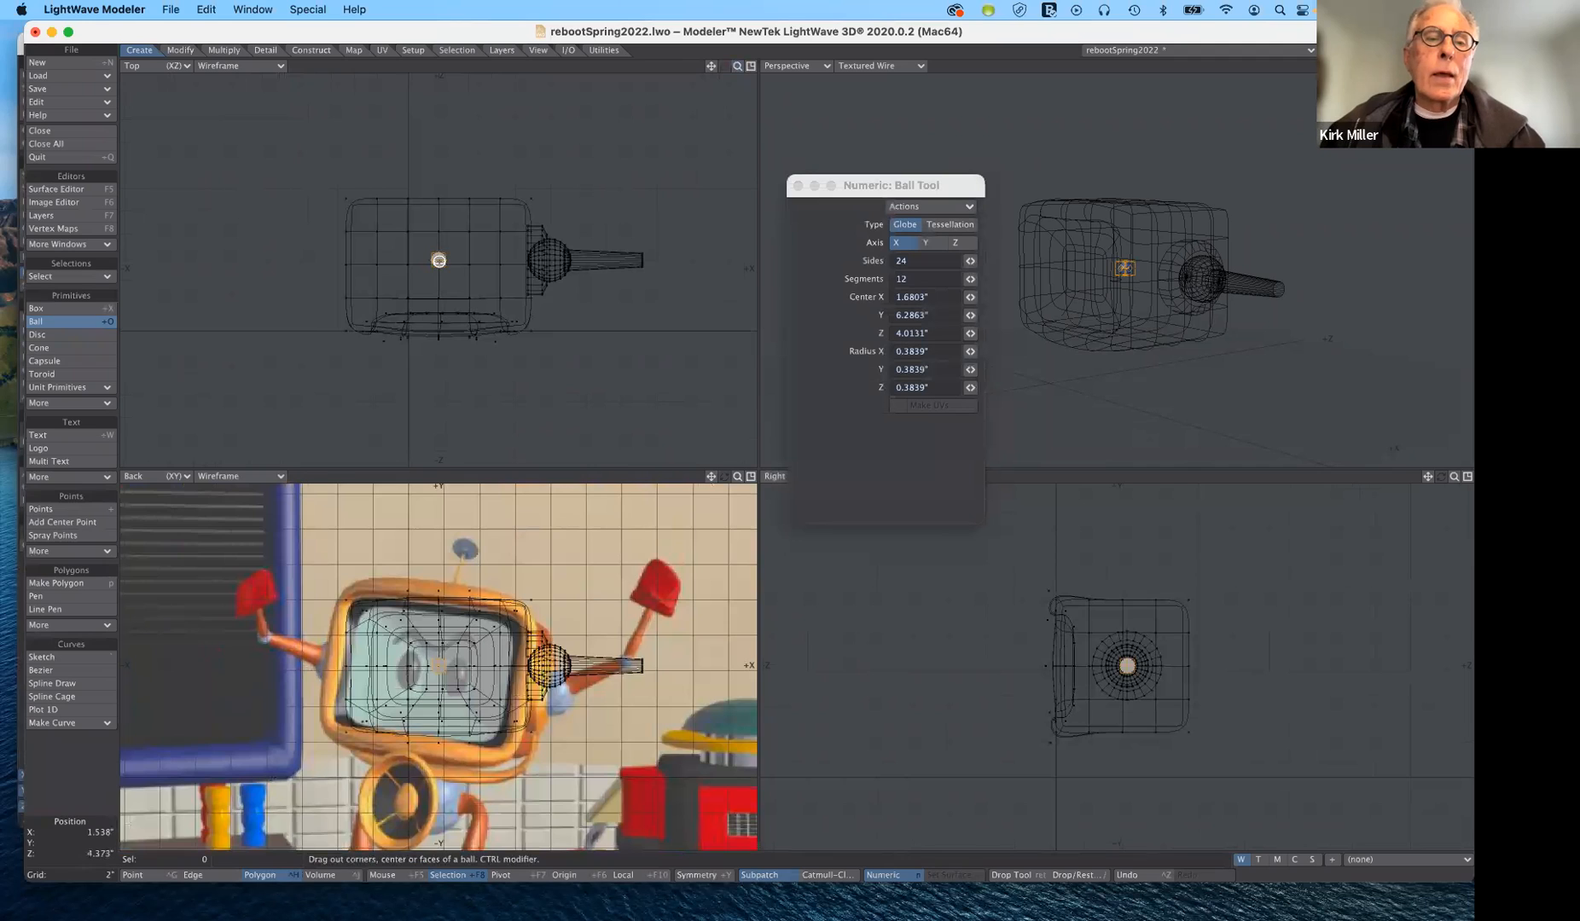
{"action": "left_click_drag", "start_coordinate": [438, 259], "coordinate": [643, 259]}
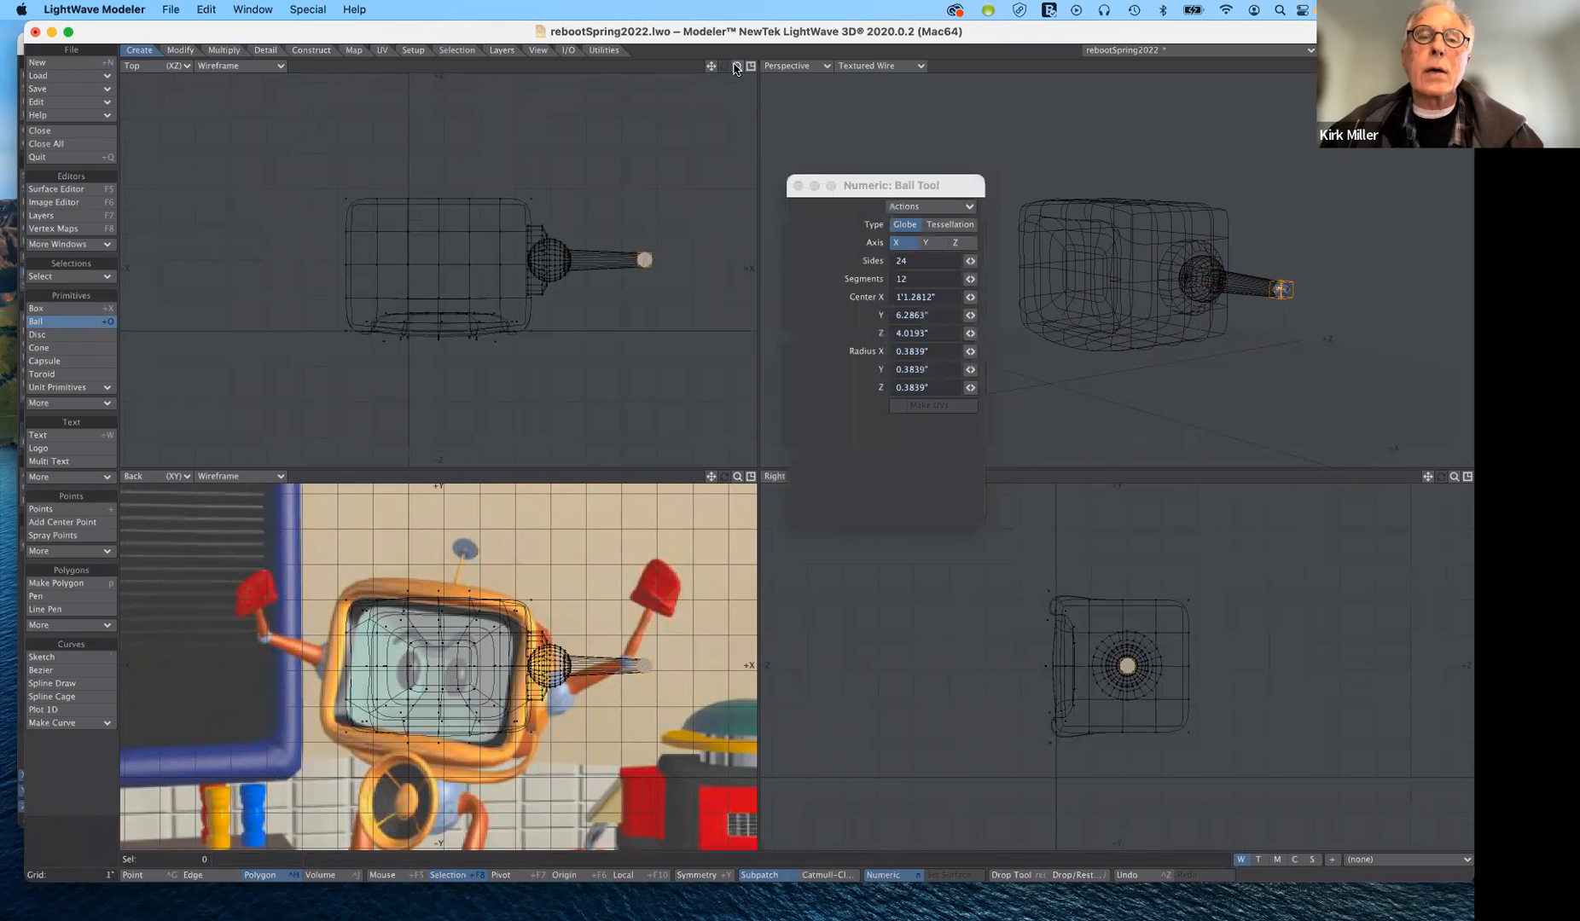
{"action": "left_click_drag", "start_coordinate": [736, 69], "coordinate": [281, 5]}
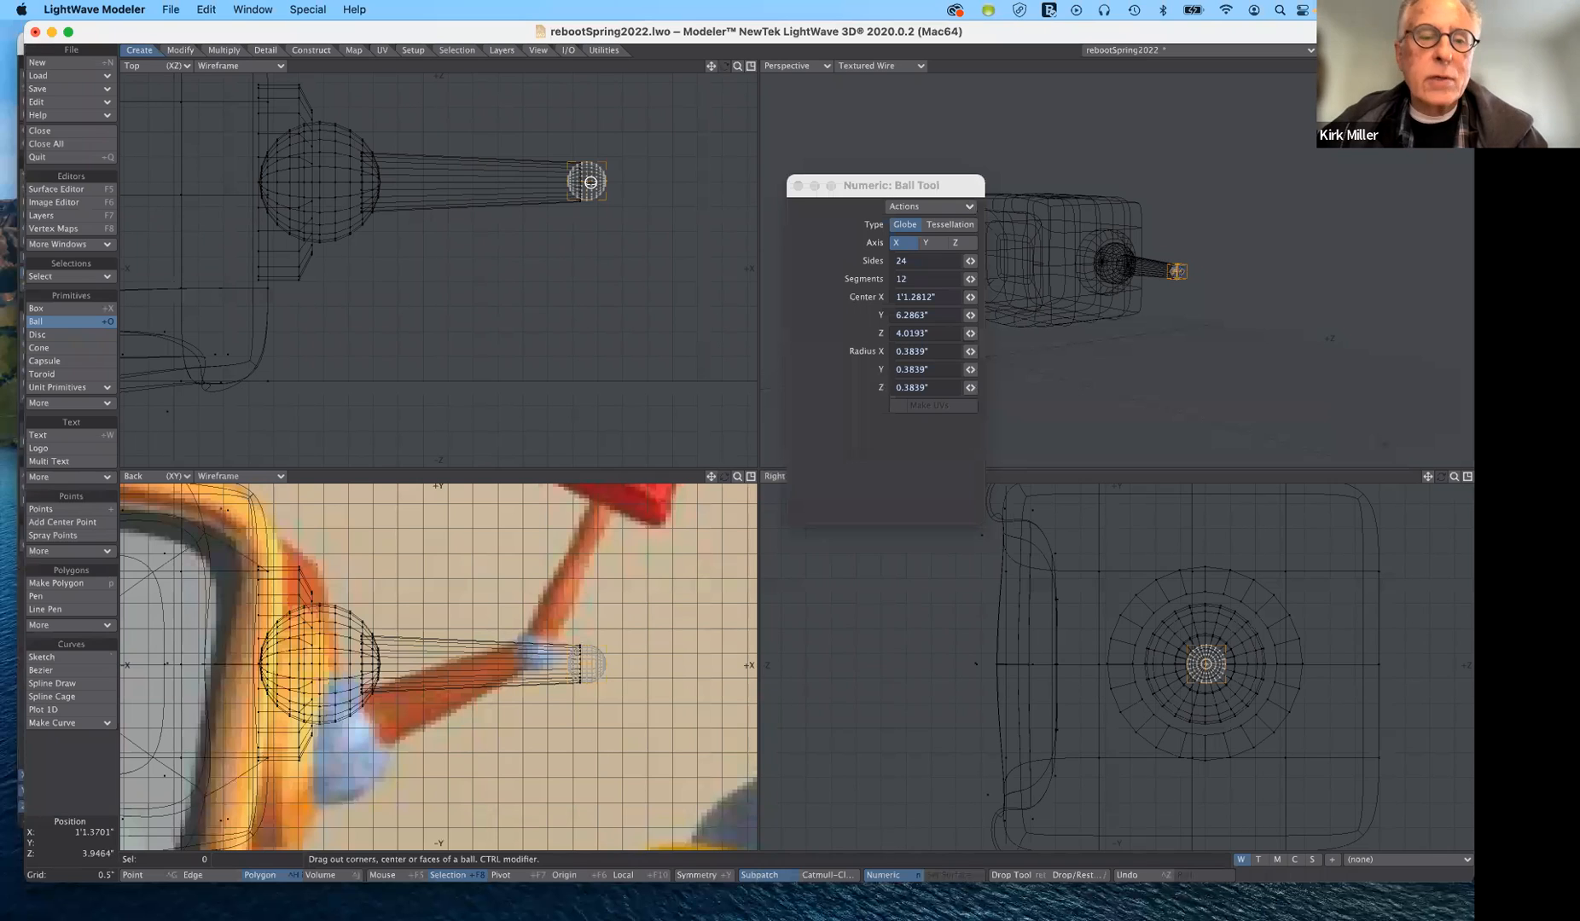
{"action": "left_click_drag", "start_coordinate": [590, 182], "coordinate": [606, 199]}
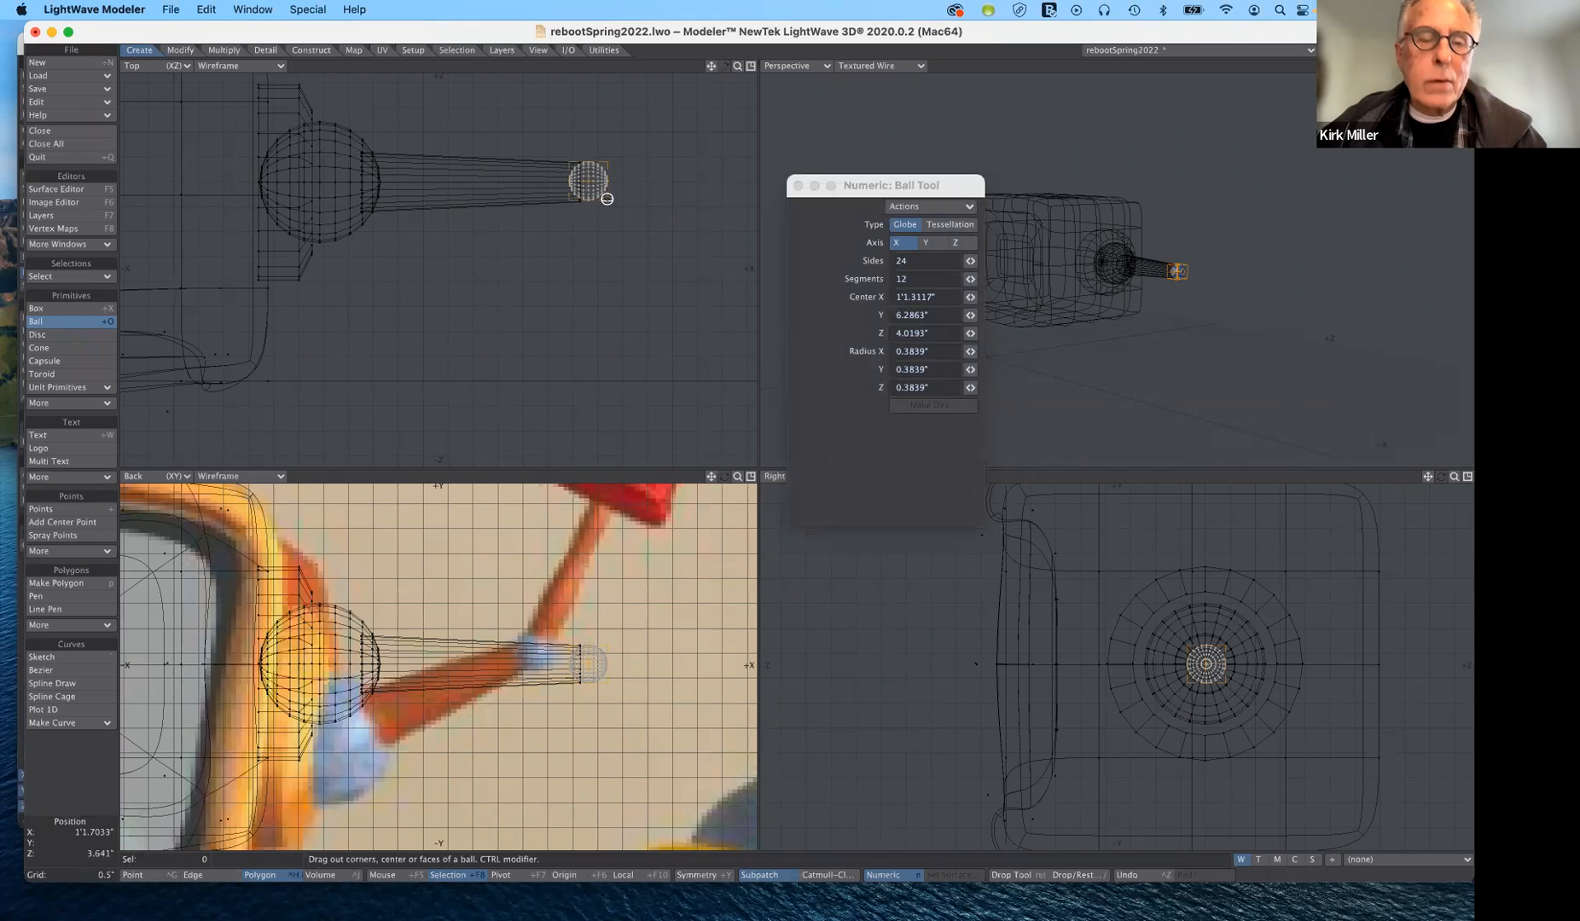
{"action": "left_click_drag", "start_coordinate": [606, 199], "coordinate": [609, 201]}
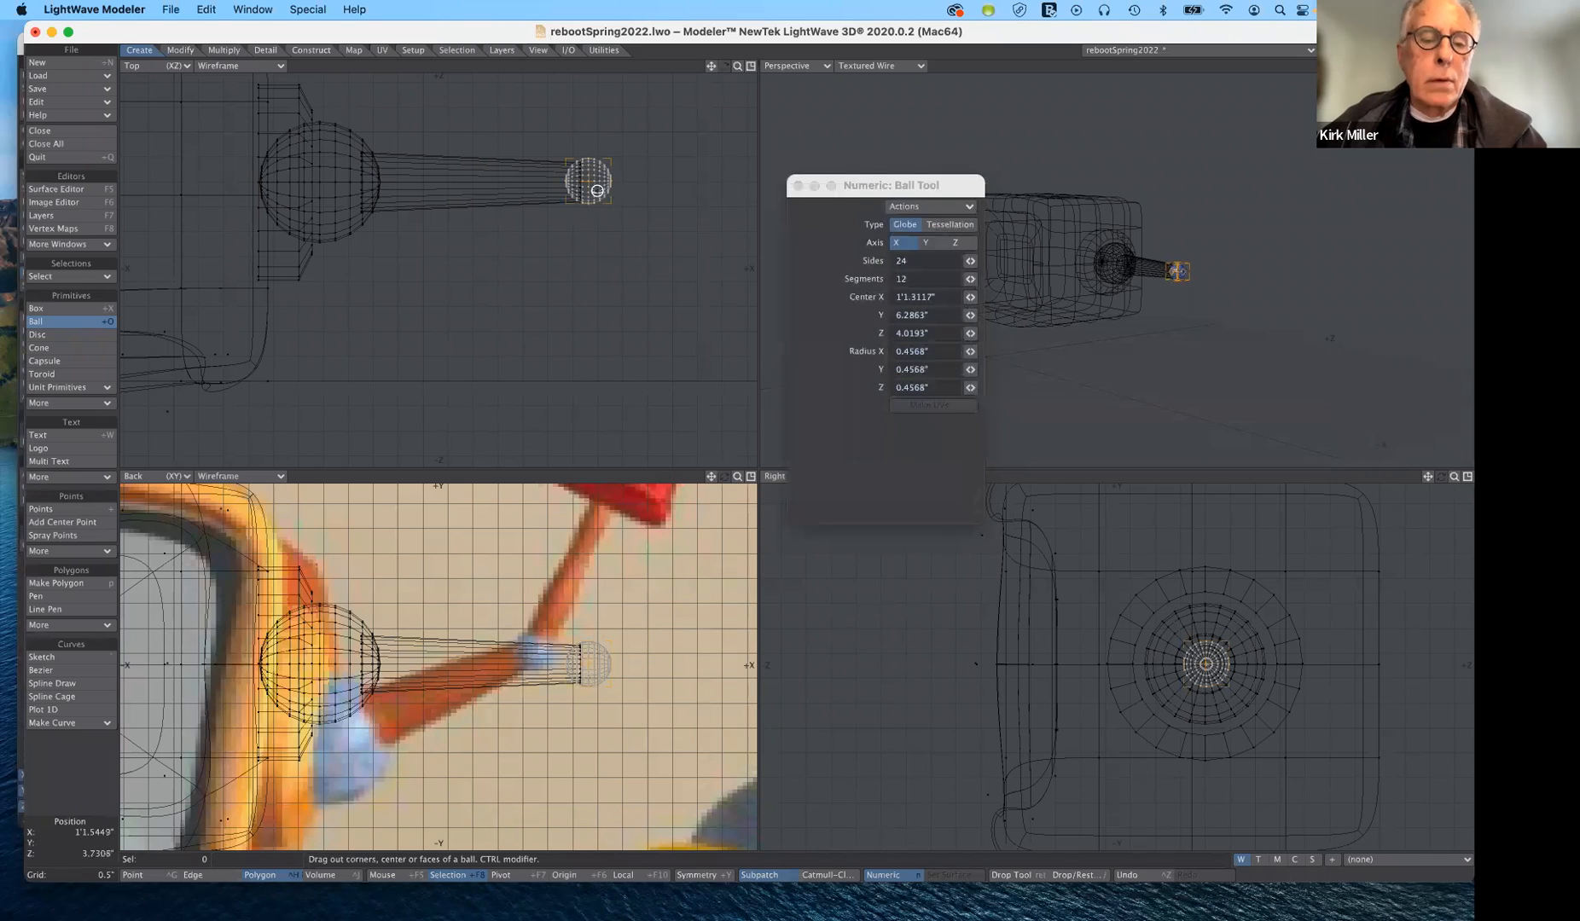
{"action": "left_click_drag", "start_coordinate": [596, 187], "coordinate": [592, 181]}
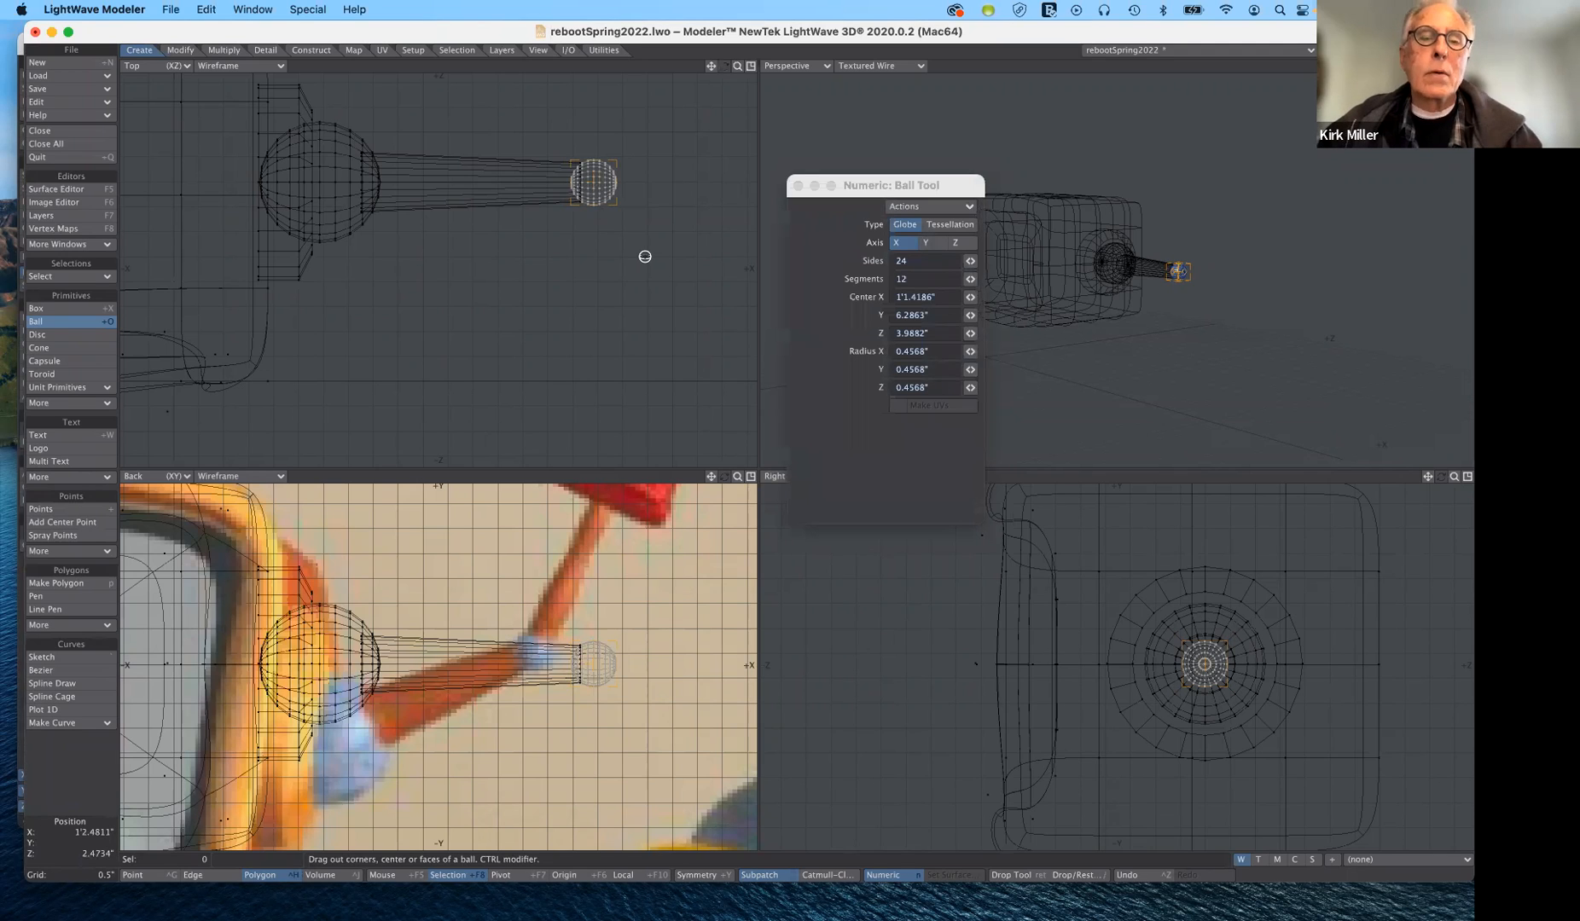
- Finish the ball and move it about 0.08" along negative X into the arm tube's outer end
{"action": "left_click", "coordinate": [72, 325]}
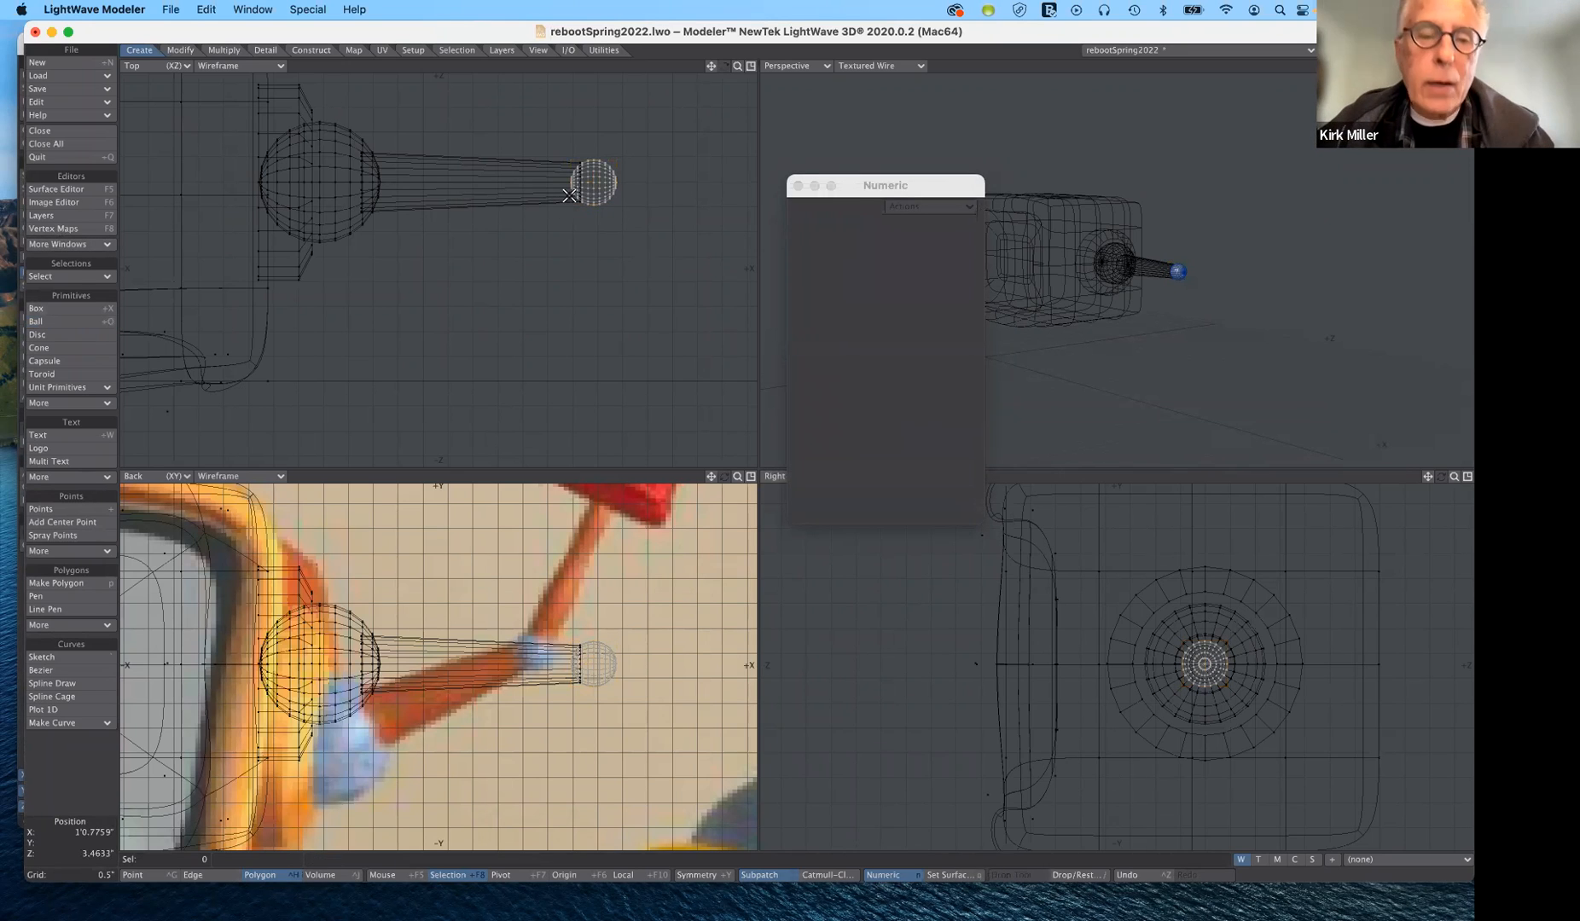
{"action": "key", "text": "t"}
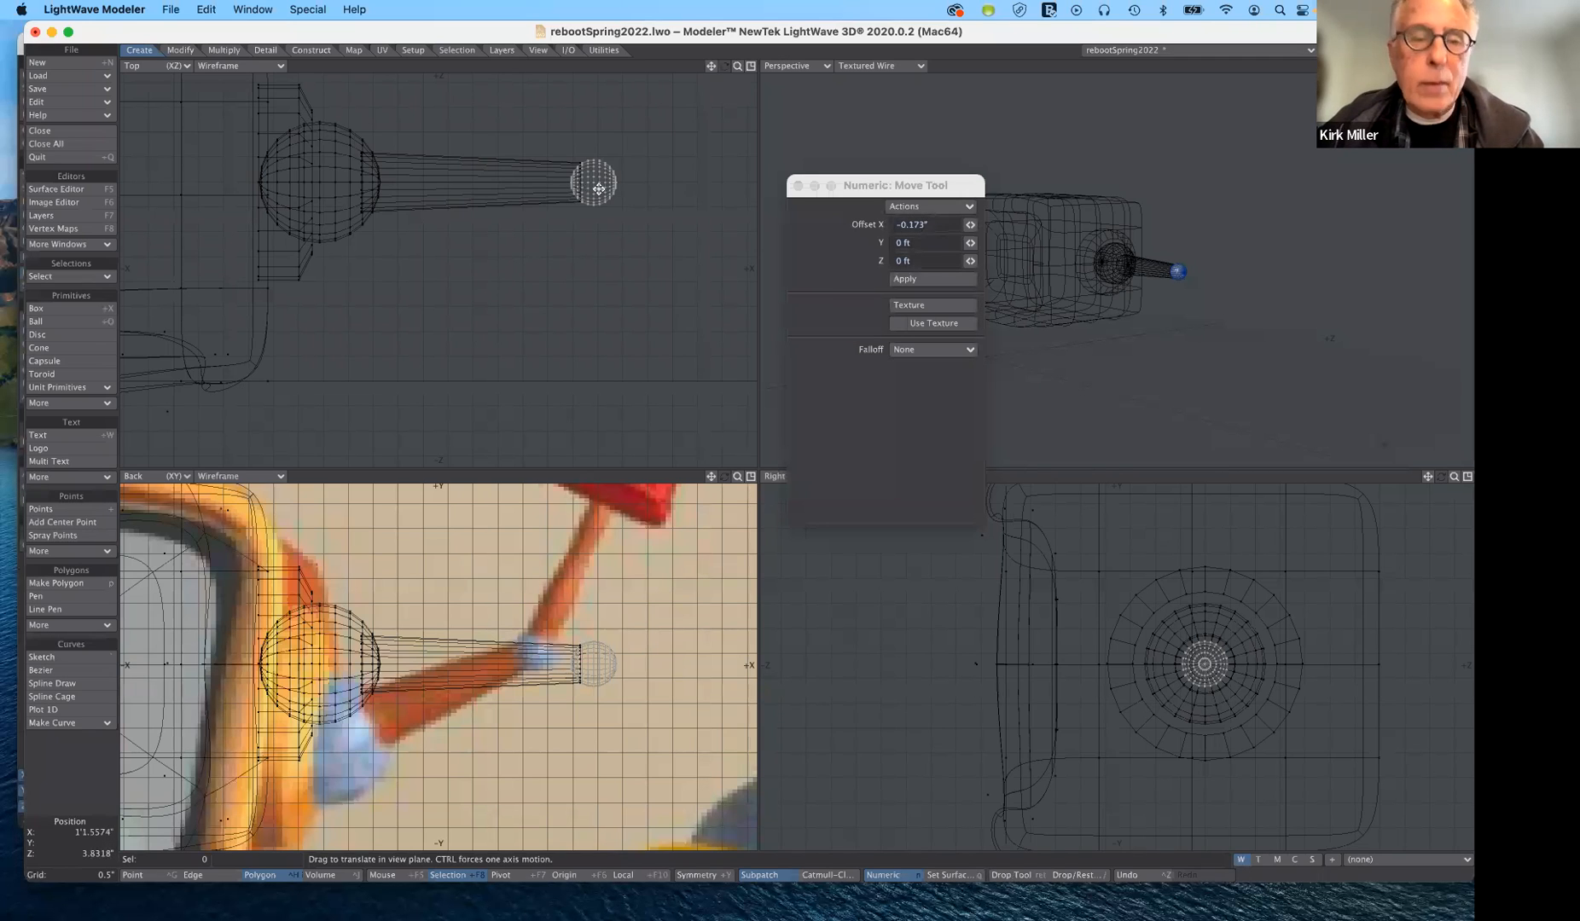
{"action": "left_click_drag", "start_coordinate": [599, 189], "coordinate": [599, 192]}
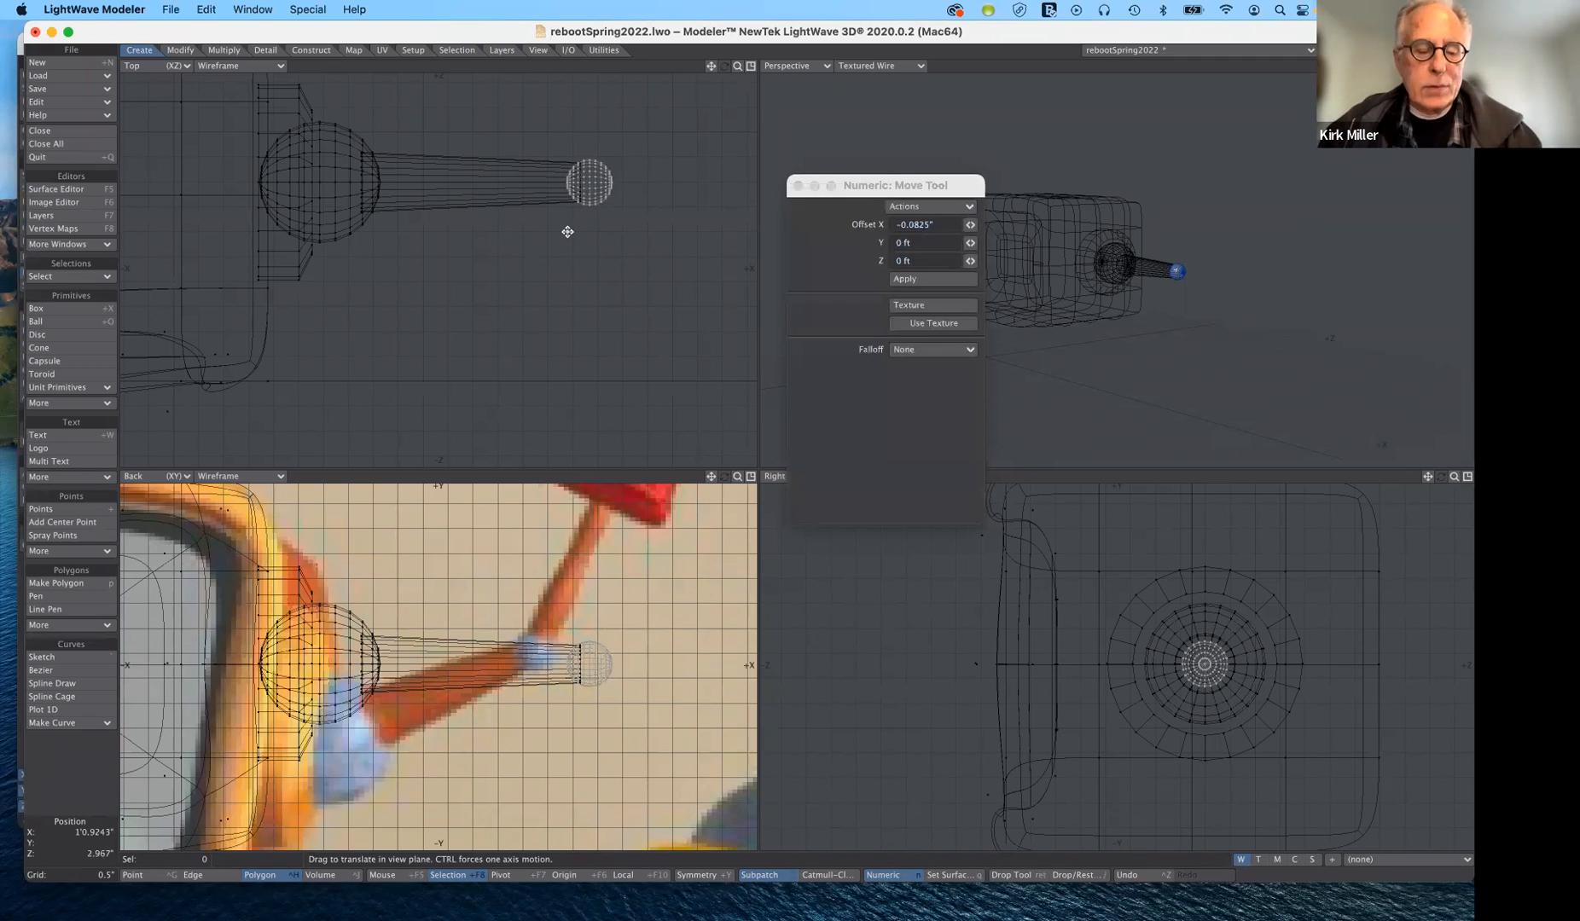
{"action": "key", "text": "Return"}
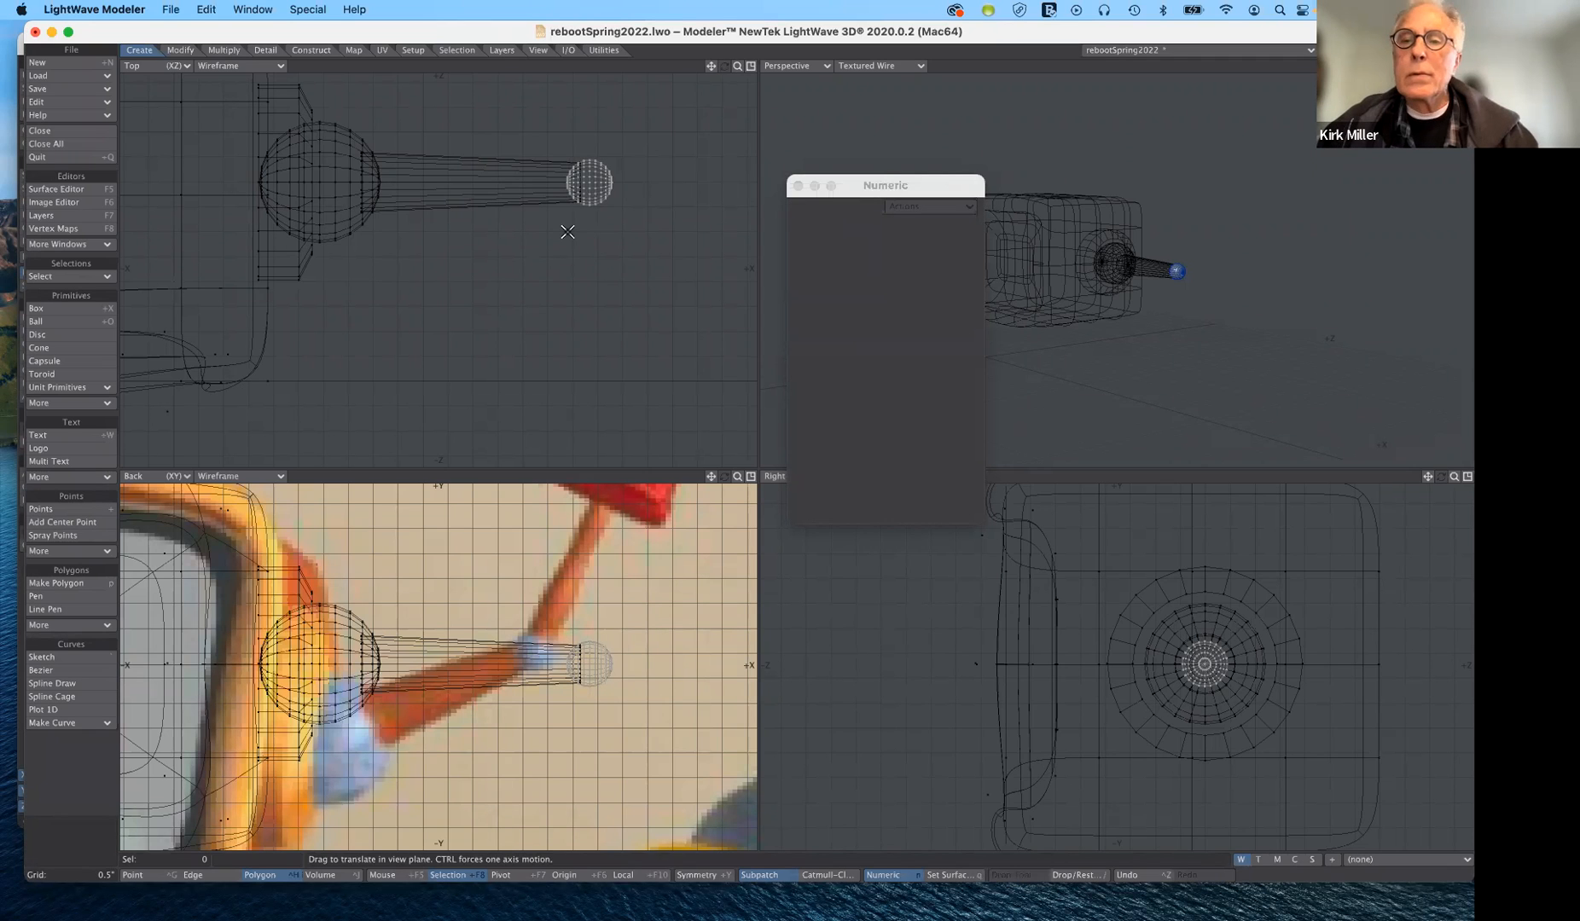
- Assign the existing chrome surface to the small ball at the end of the arm tube
{"action": "key", "text": "q"}
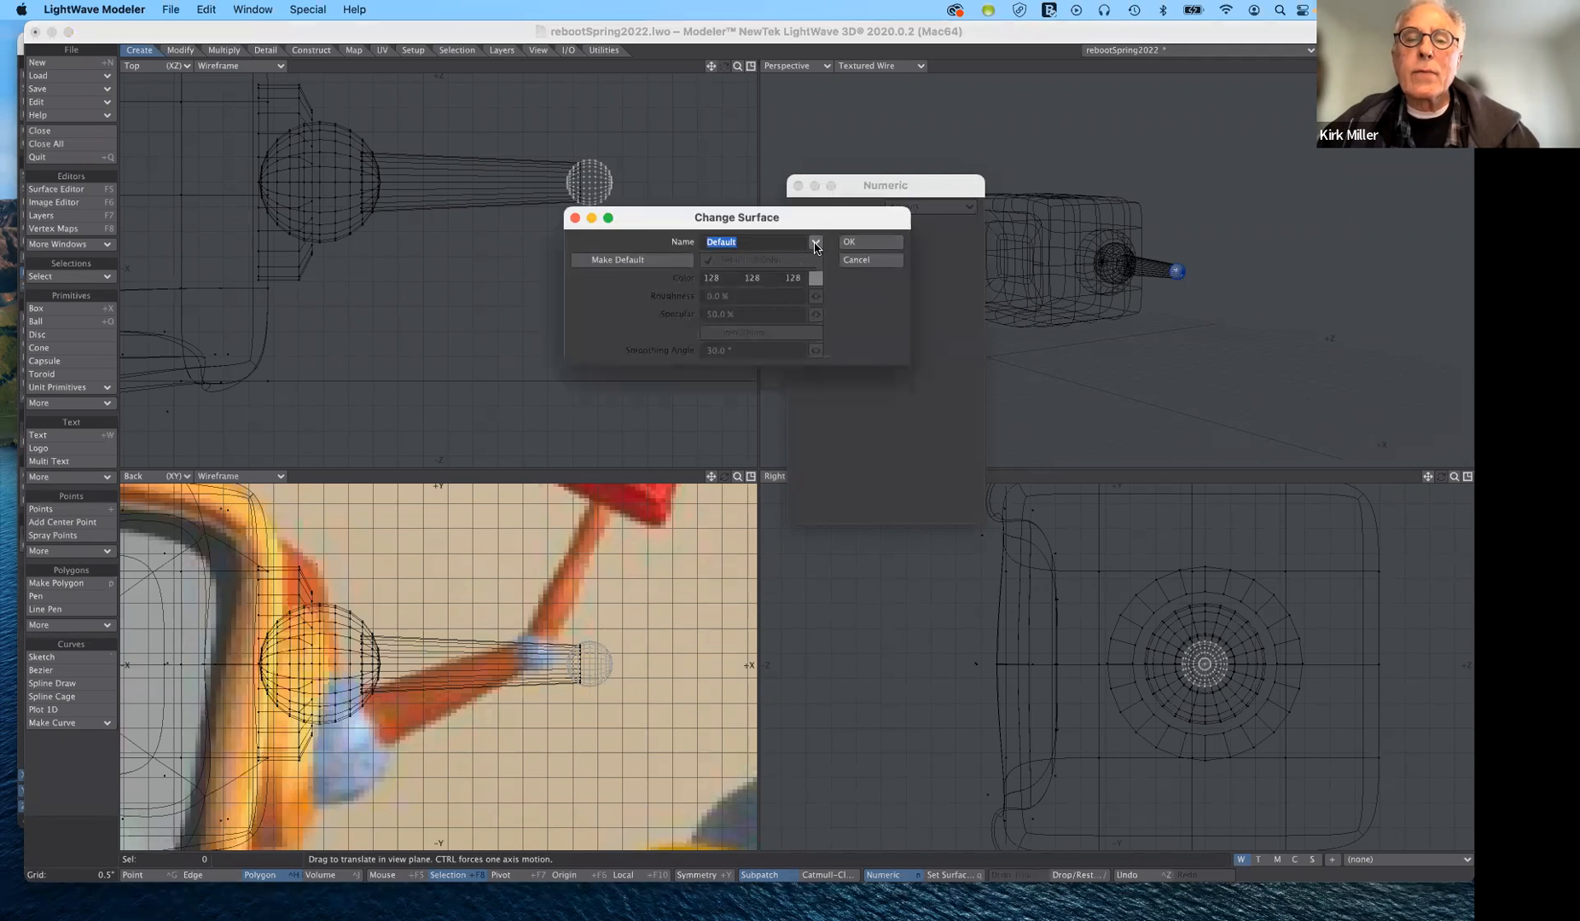
{"action": "left_click", "coordinate": [816, 245]}
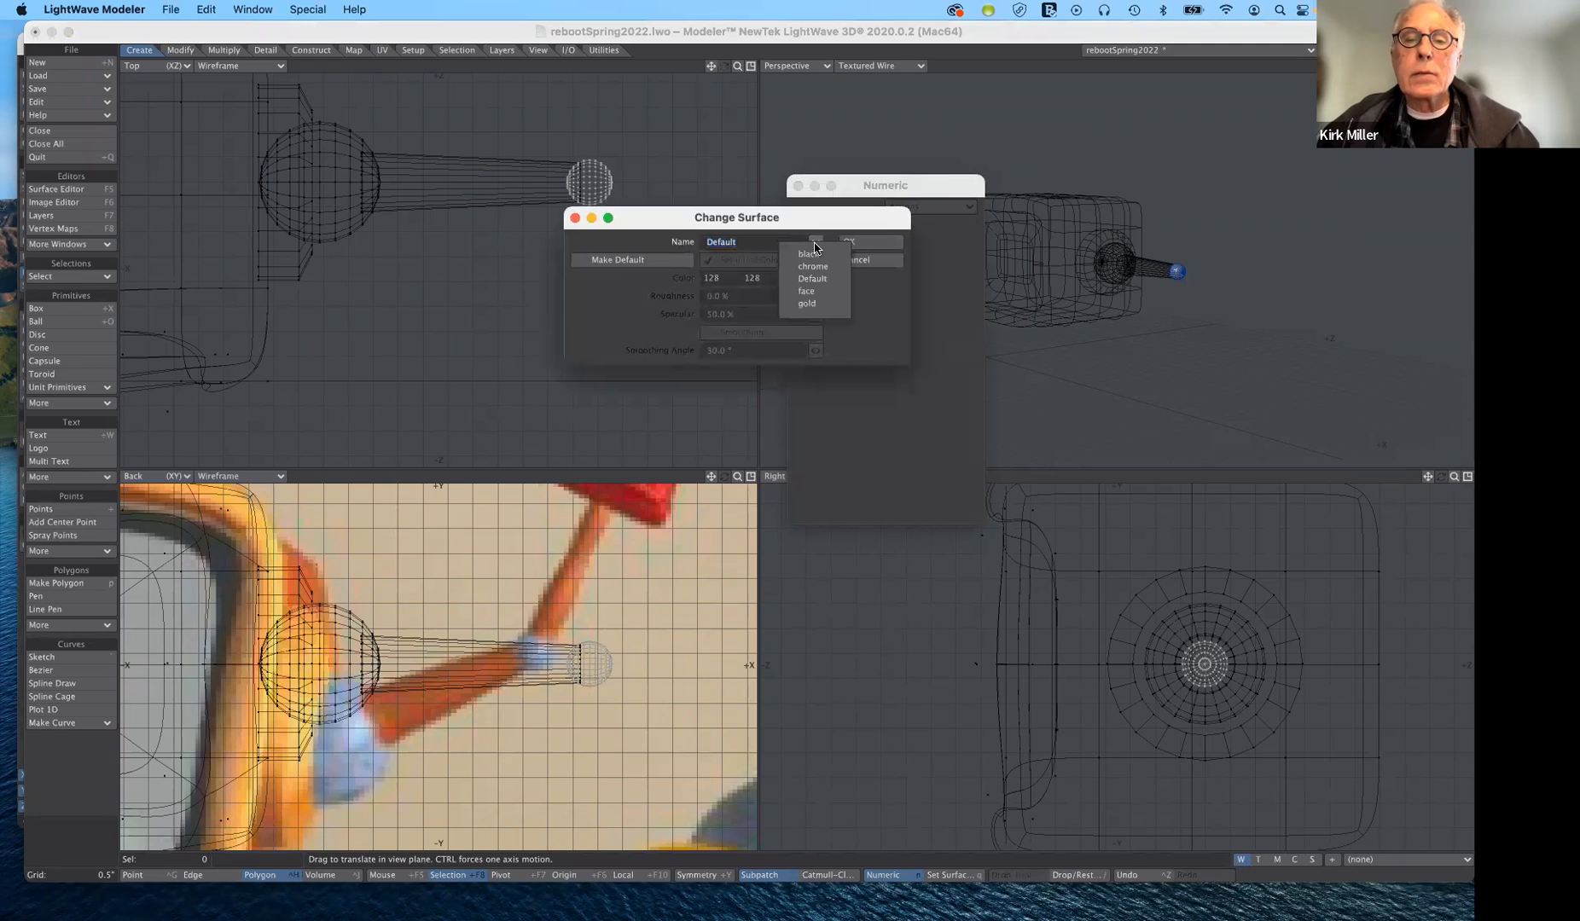
{"action": "left_click", "coordinate": [812, 266]}
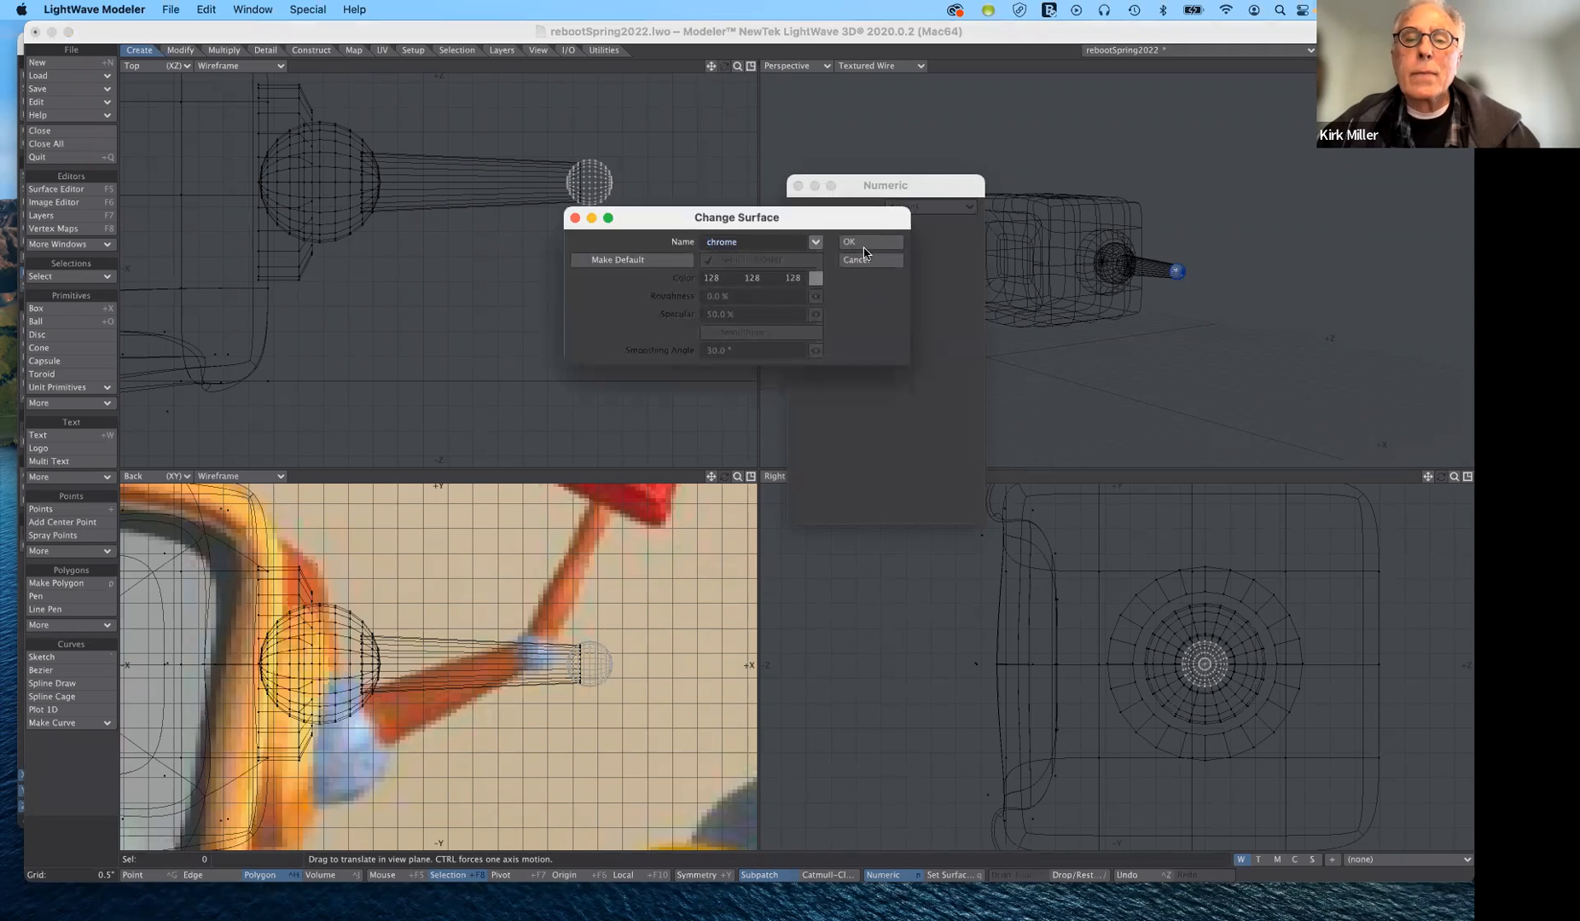
{"action": "left_click", "coordinate": [865, 244]}
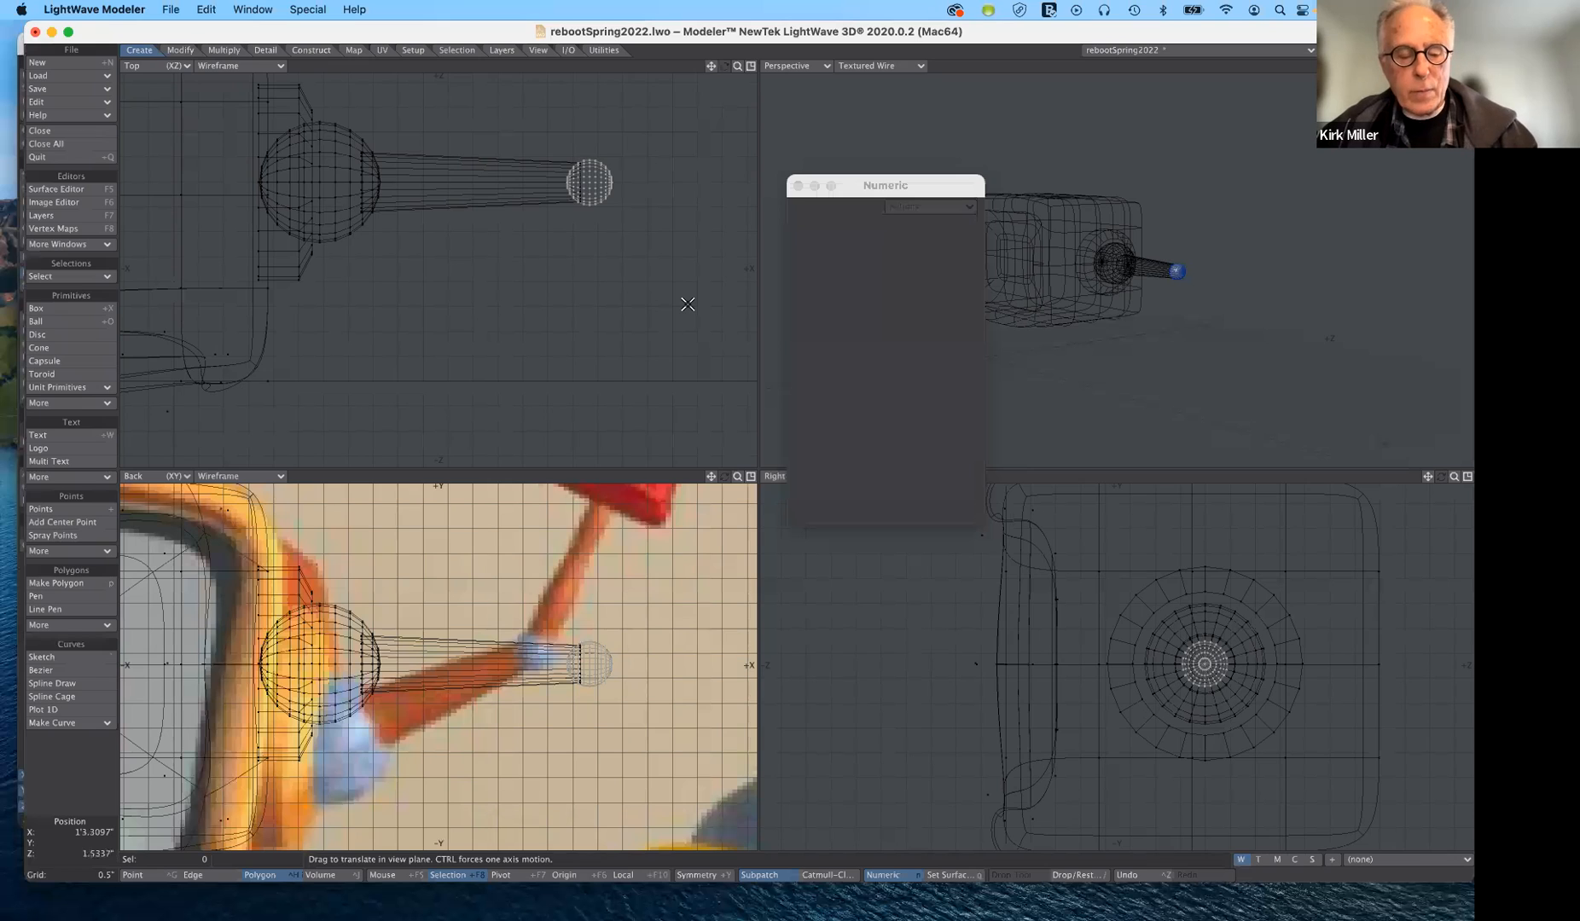
- Cut the small chrome ball from its layer and paste it into the layer holding the shoulder joint and arm tube
{"action": "key", "text": "super+x"}
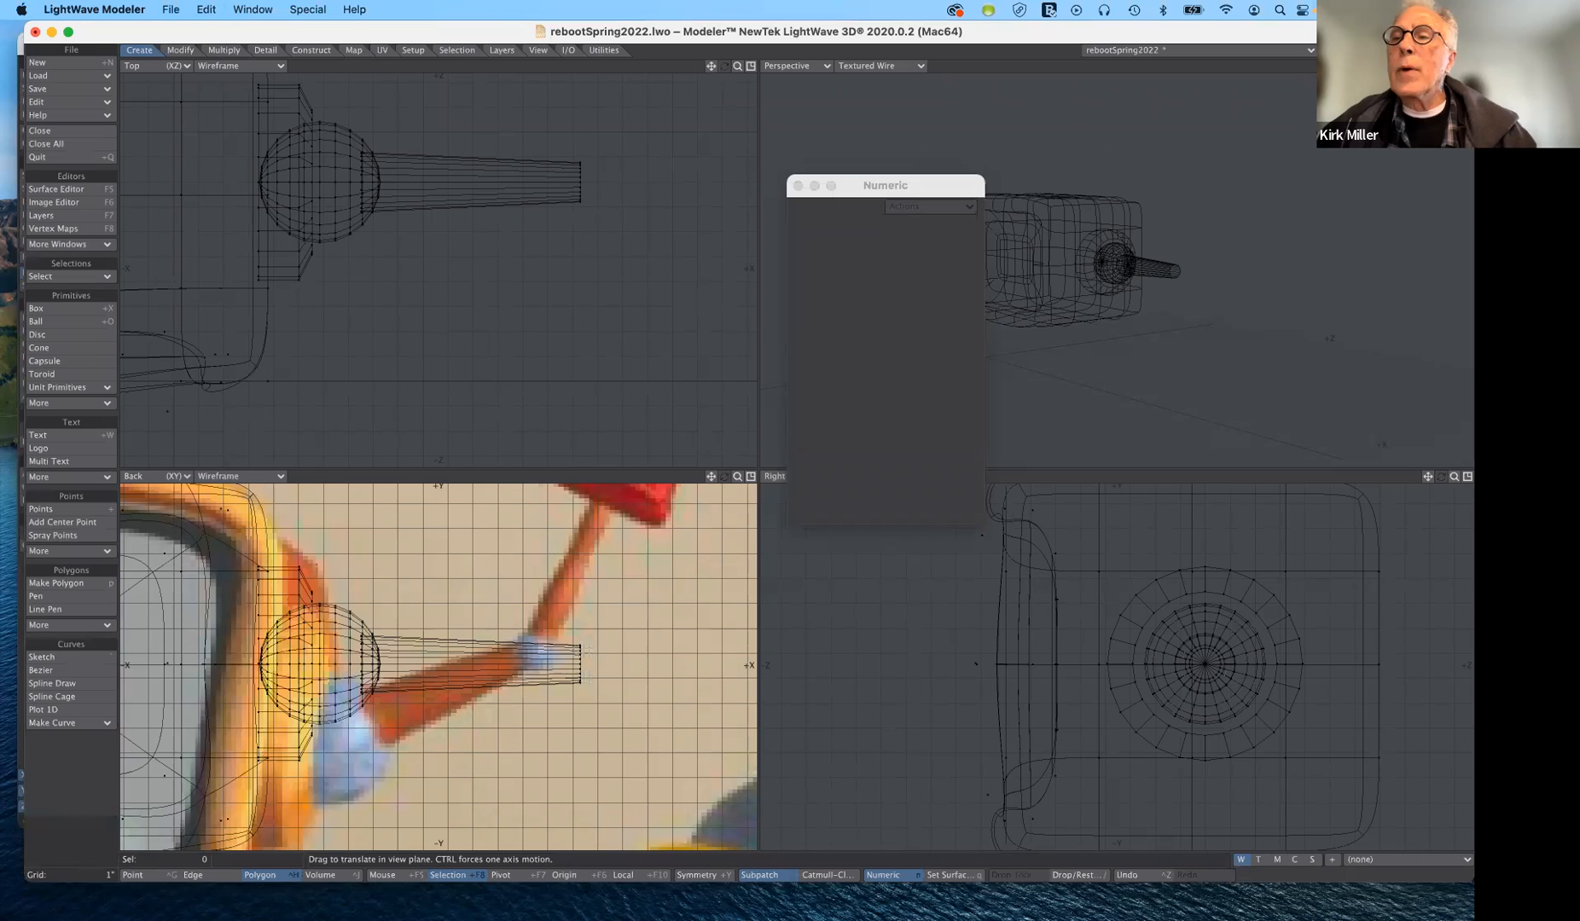
{"action": "key", "text": "2"}
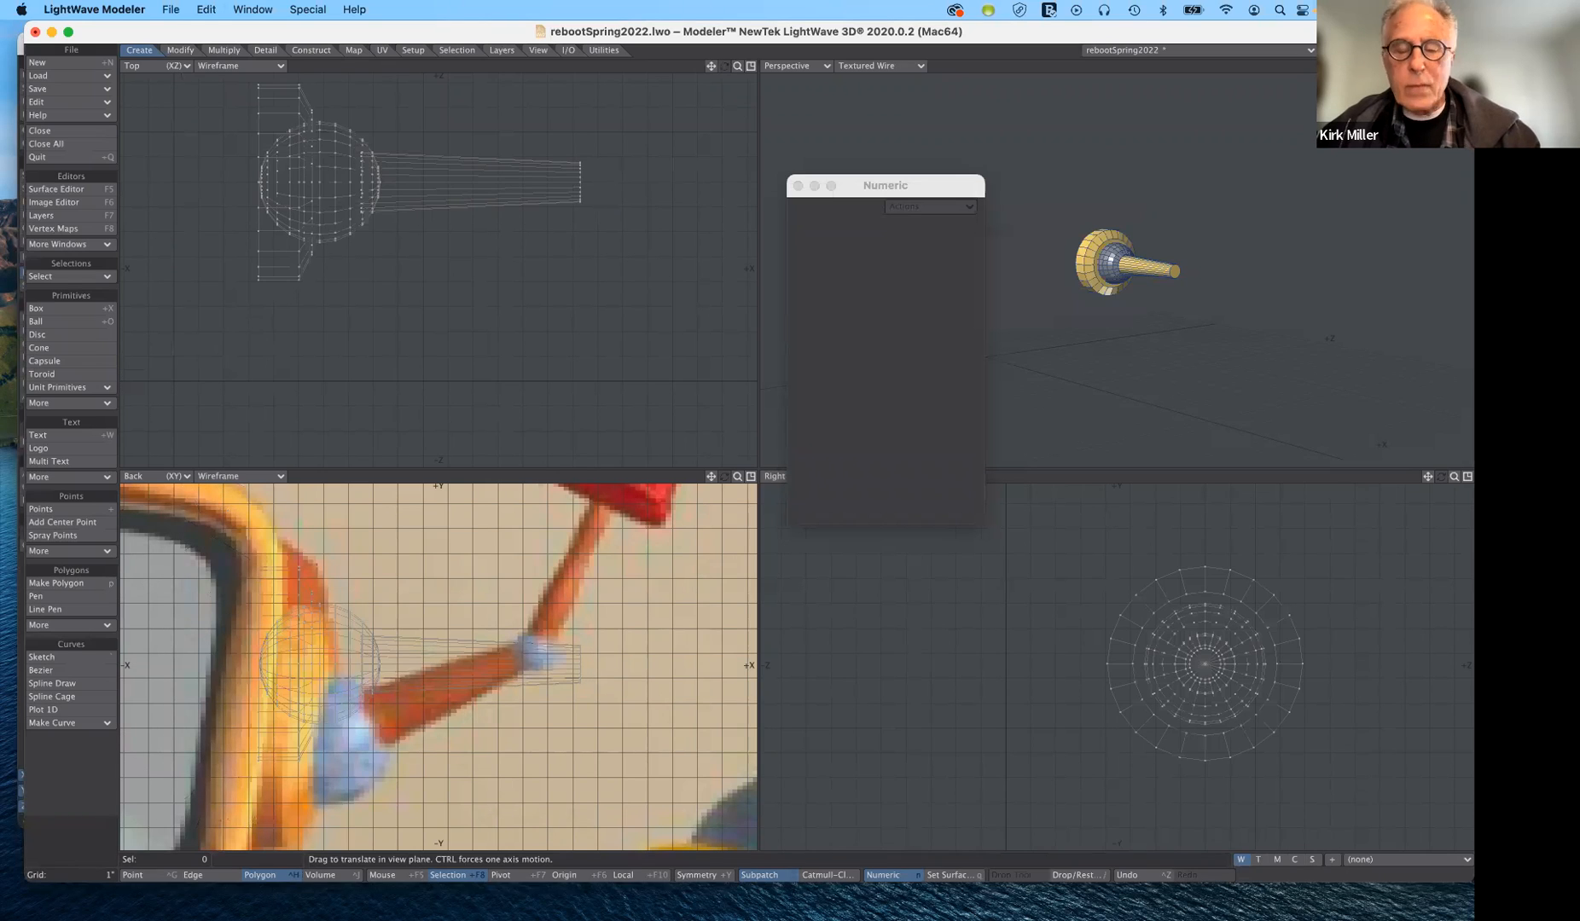
{"action": "key", "text": "super+v"}
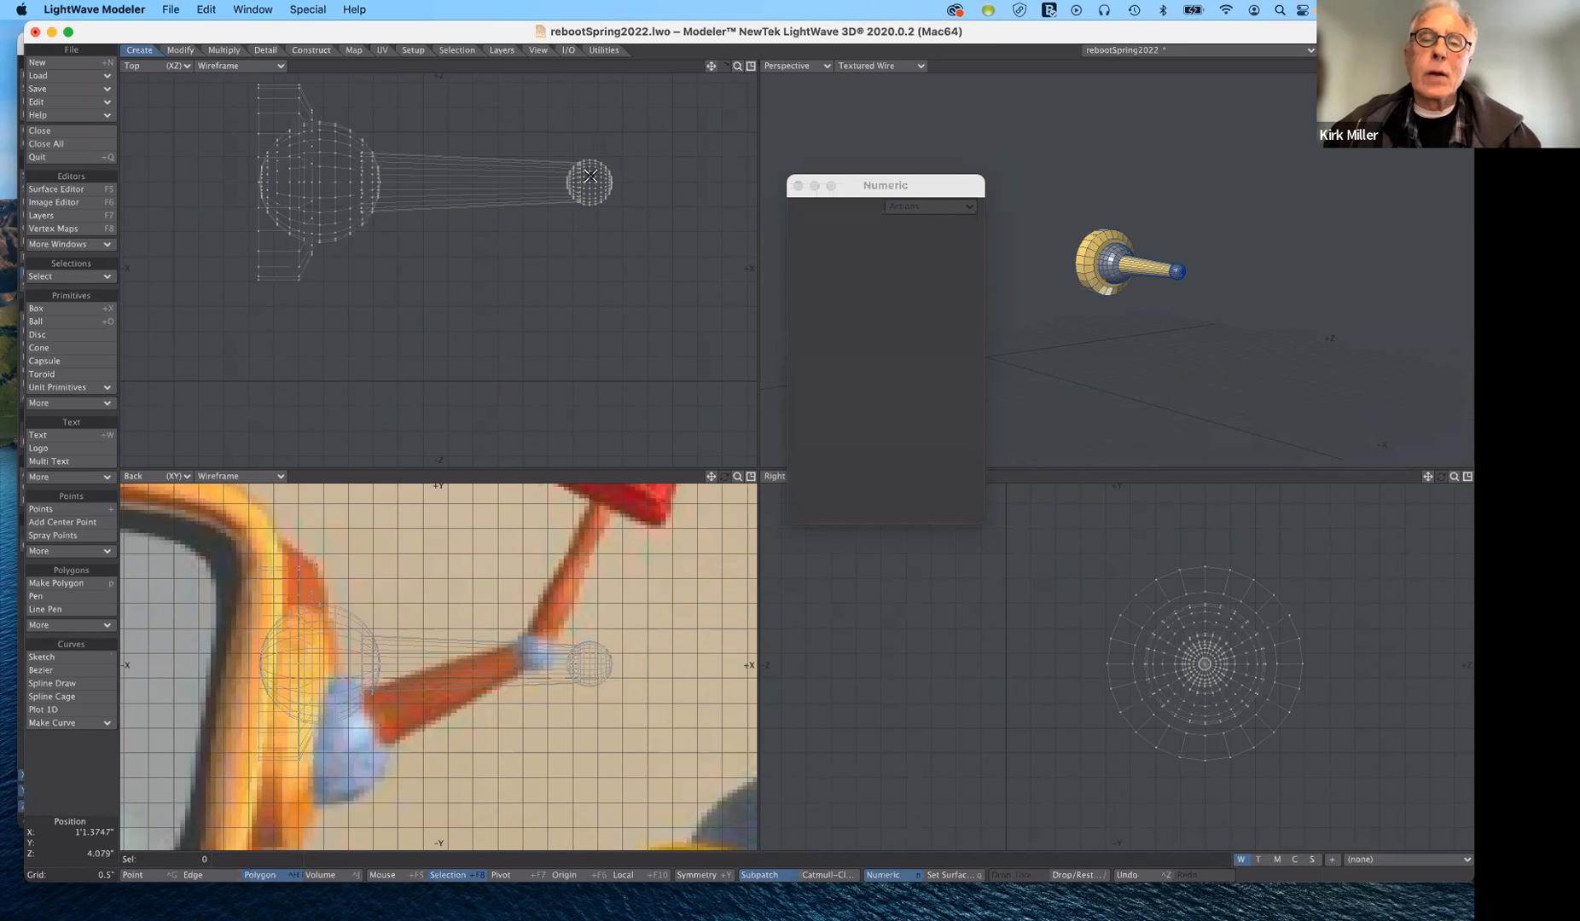
- Select all connected polygons of the small elbow ball and hide them to expose the arm tube's outer end
{"action": "left_click_drag", "start_coordinate": [591, 175], "coordinate": [598, 193]}
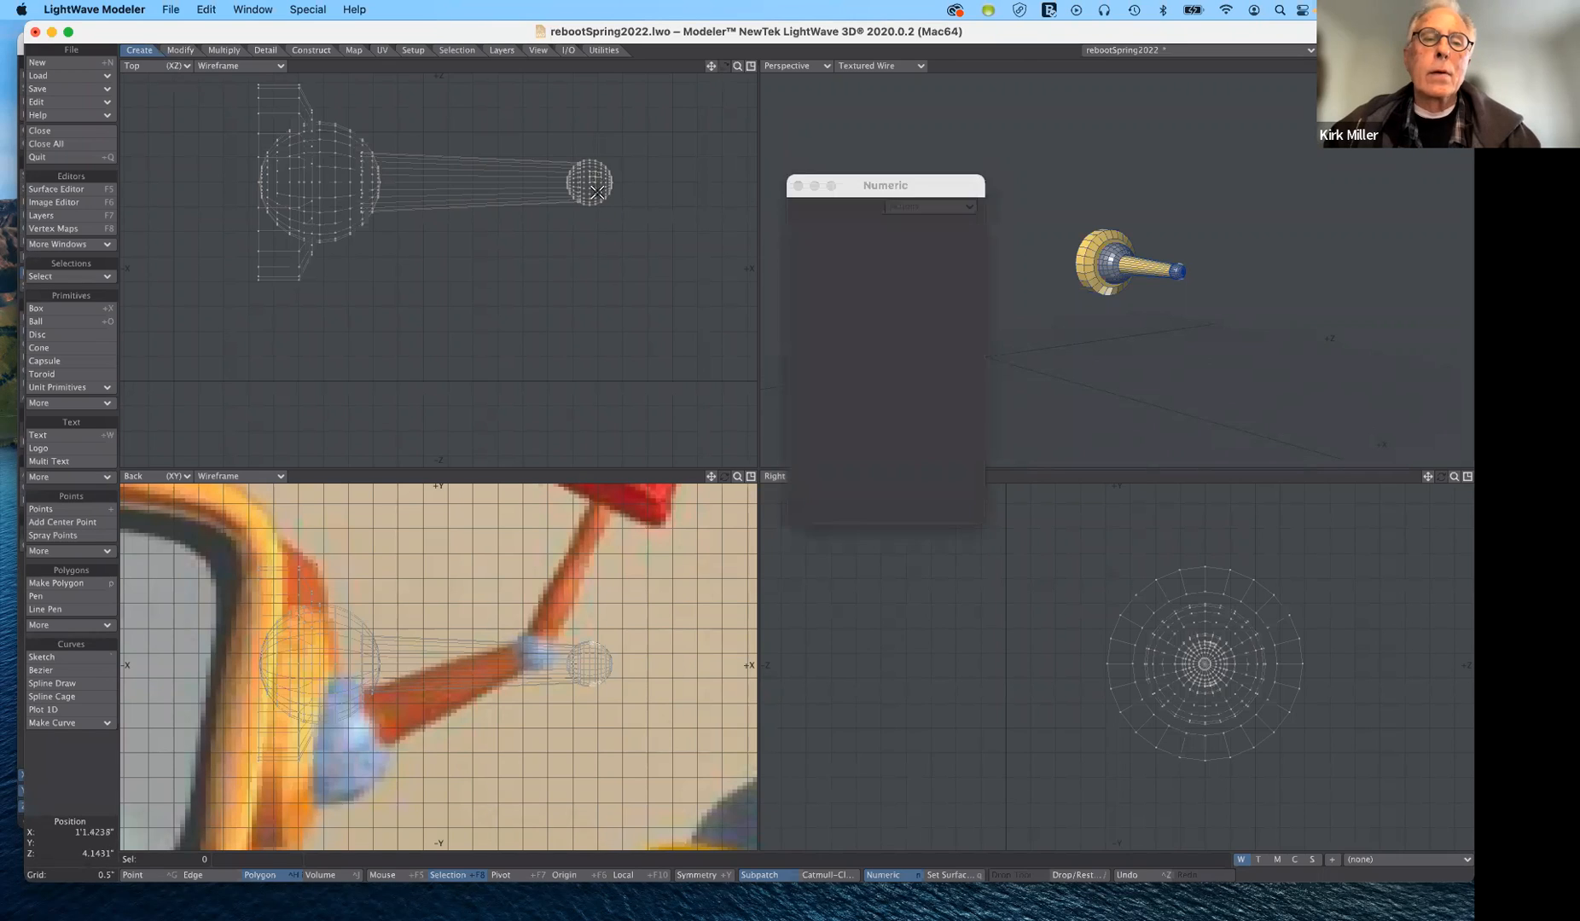
{"action": "left_click", "coordinate": [85, 277]}
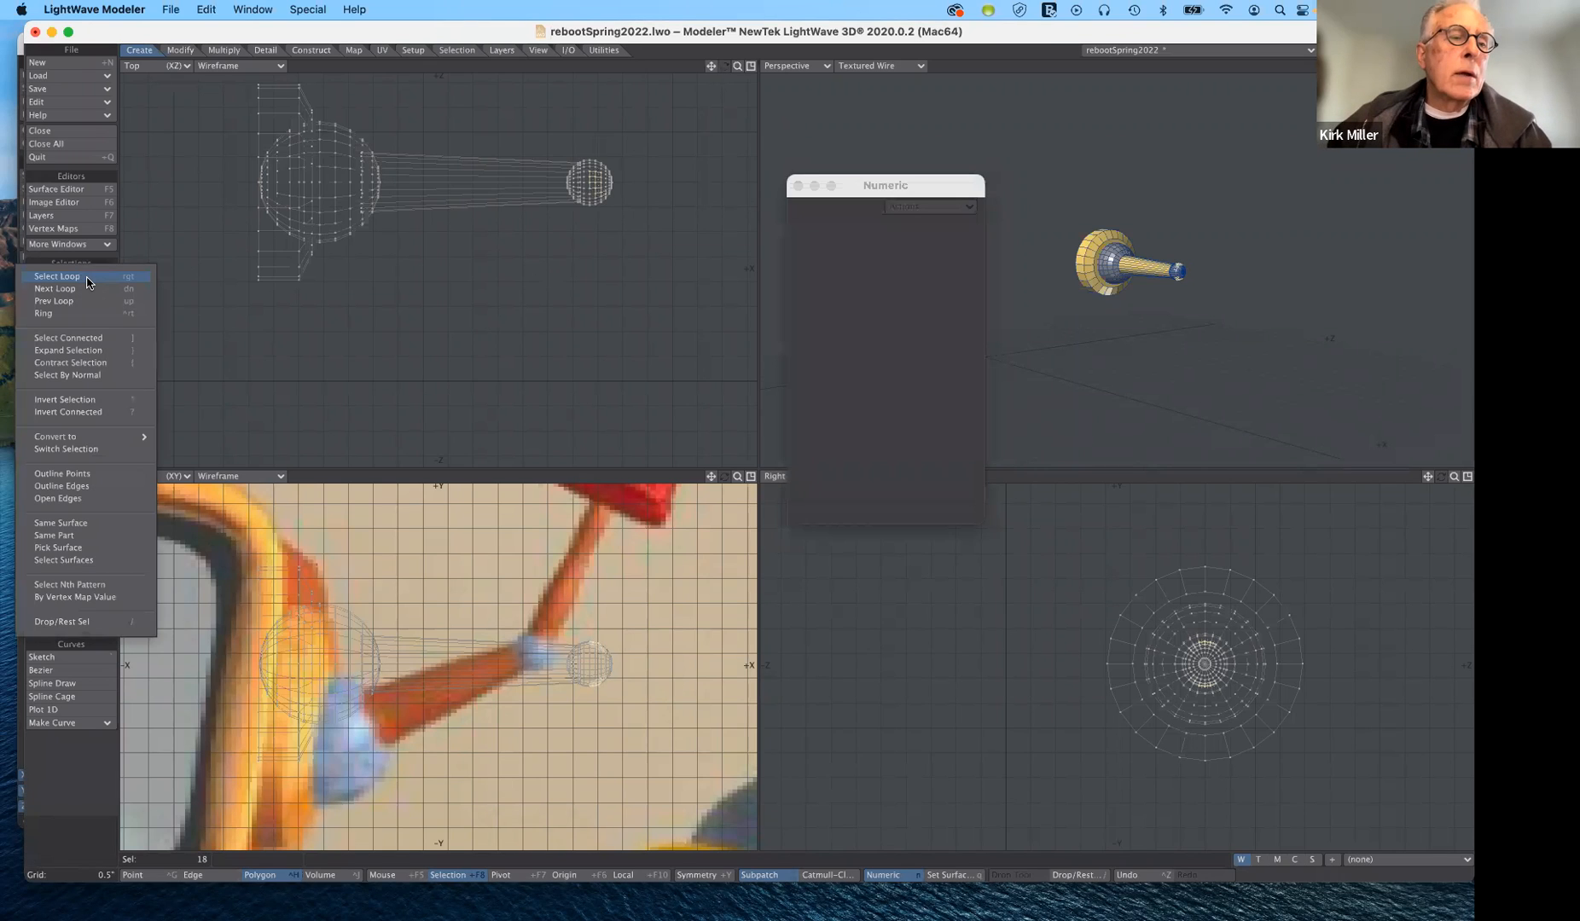
{"action": "left_click", "coordinate": [88, 339]}
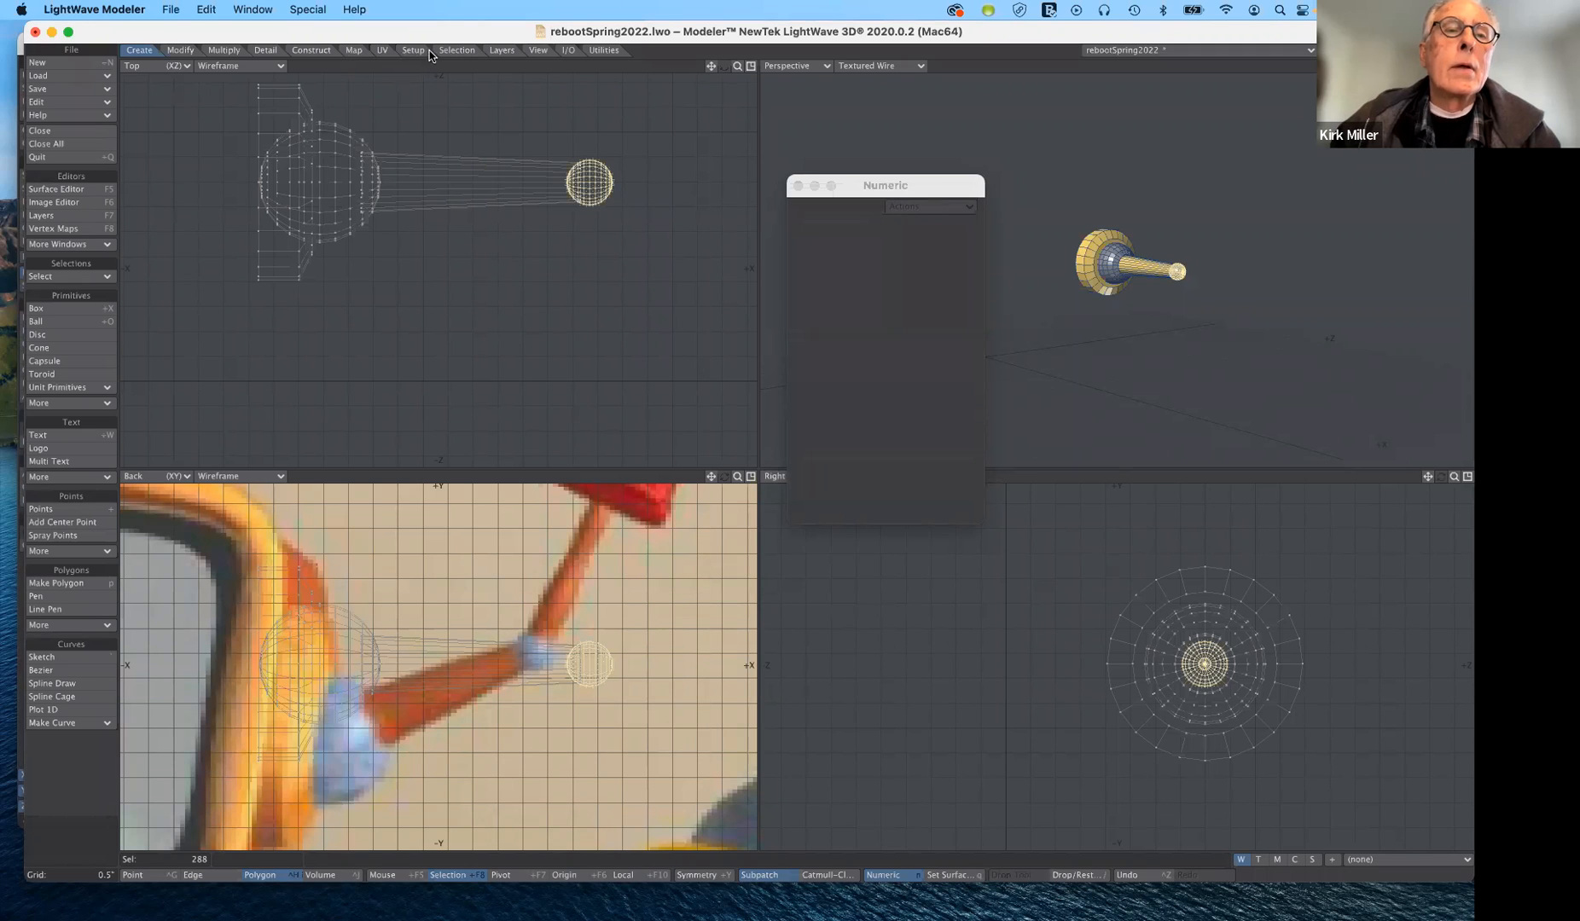
{"action": "left_click", "coordinate": [455, 51]}
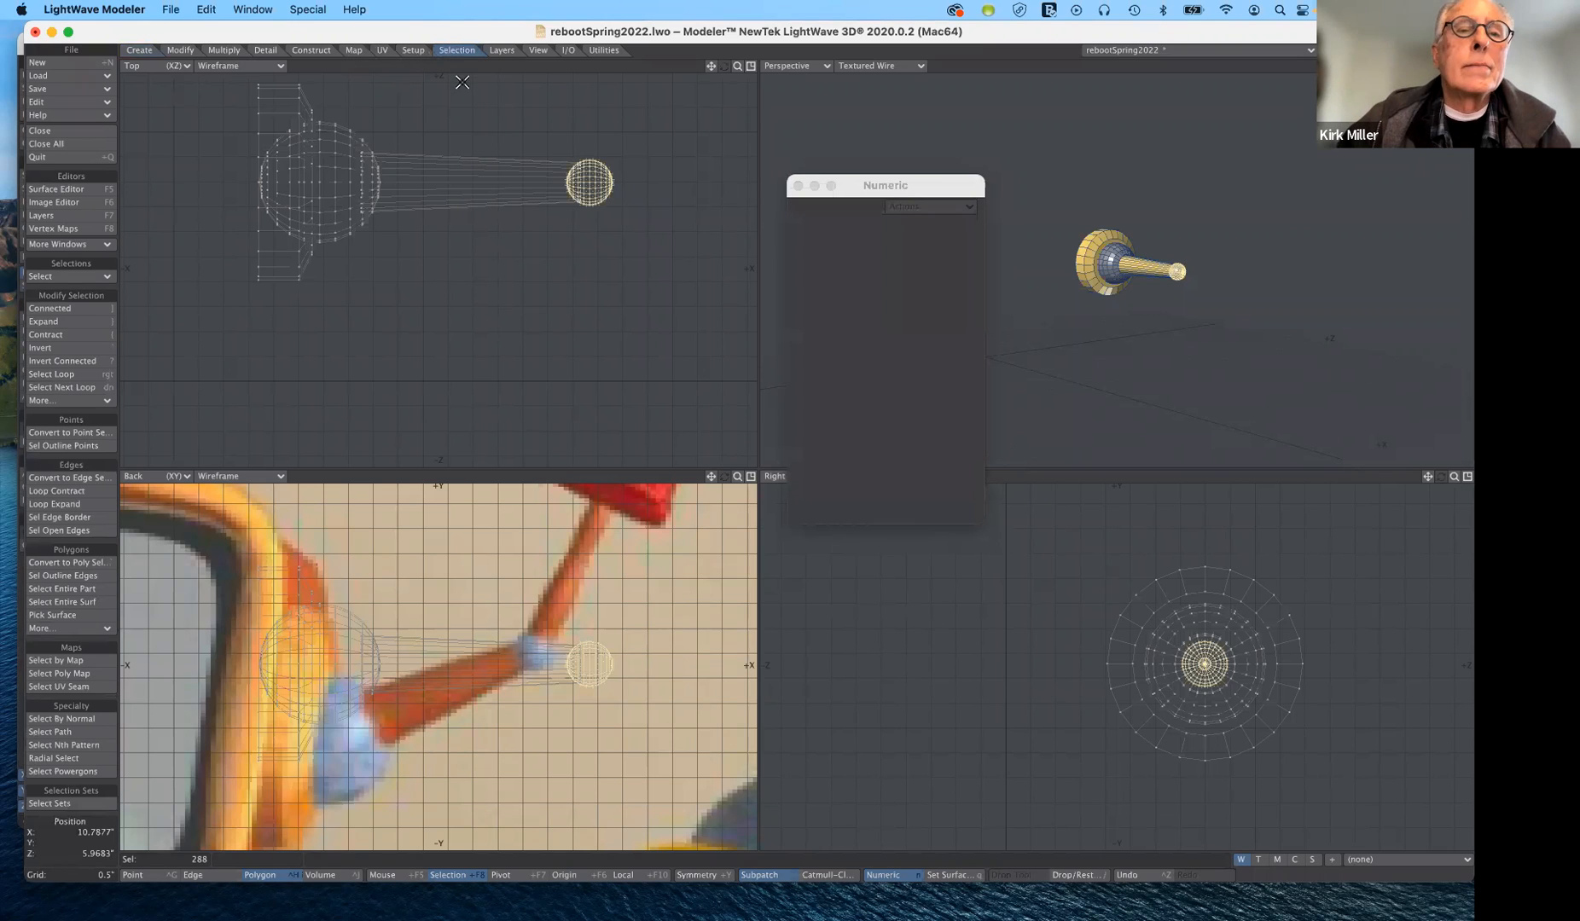
{"action": "left_click", "coordinate": [413, 51]}
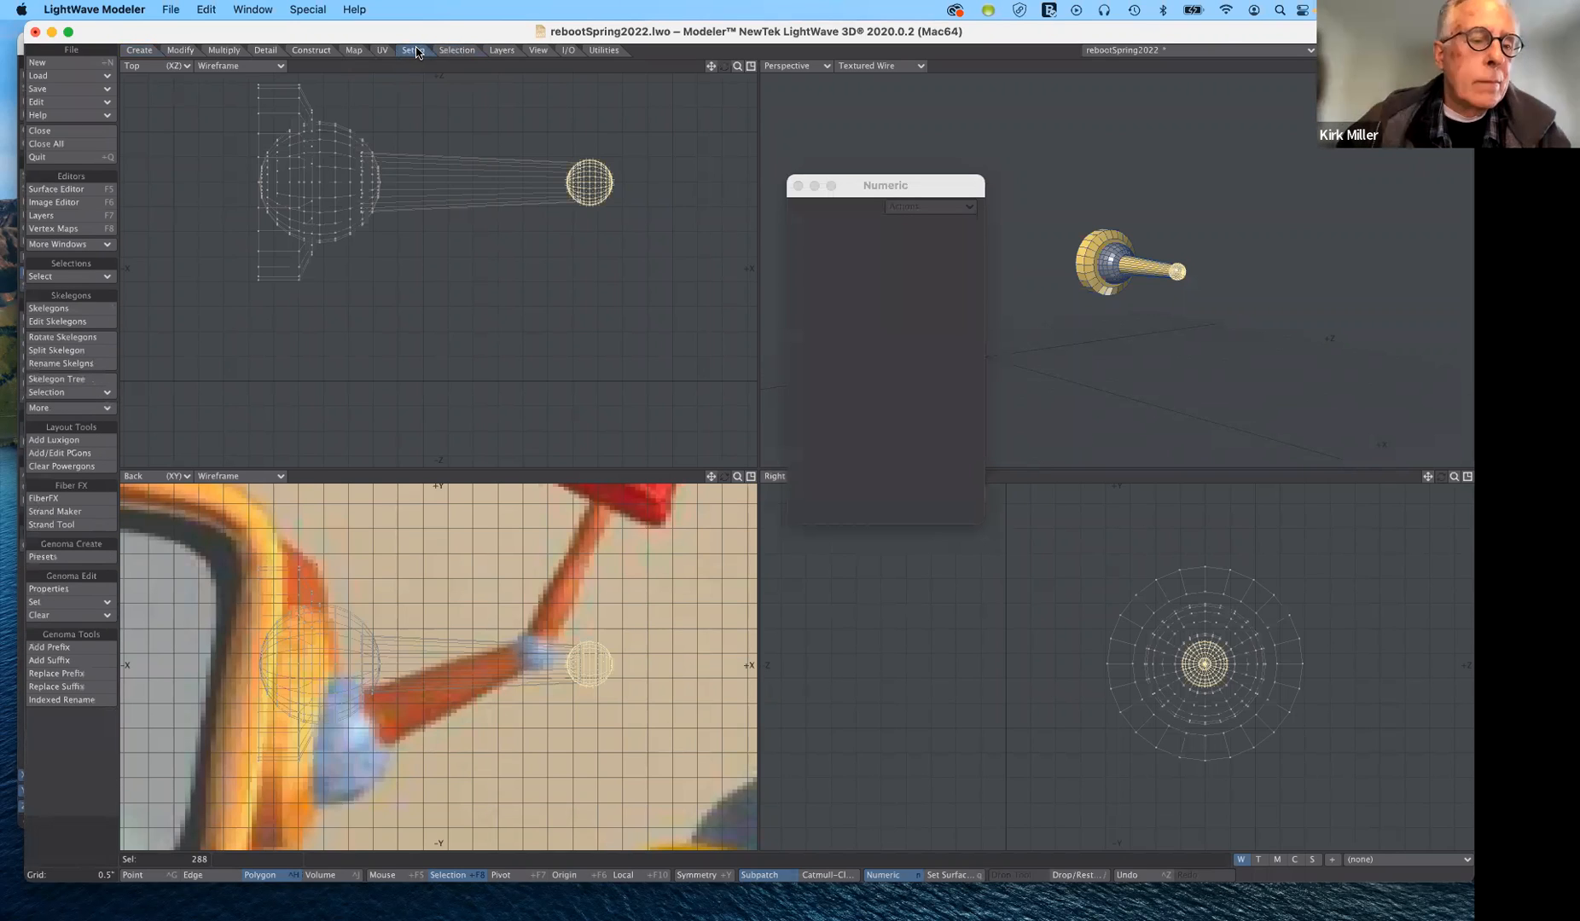
{"action": "left_click", "coordinate": [543, 49]}
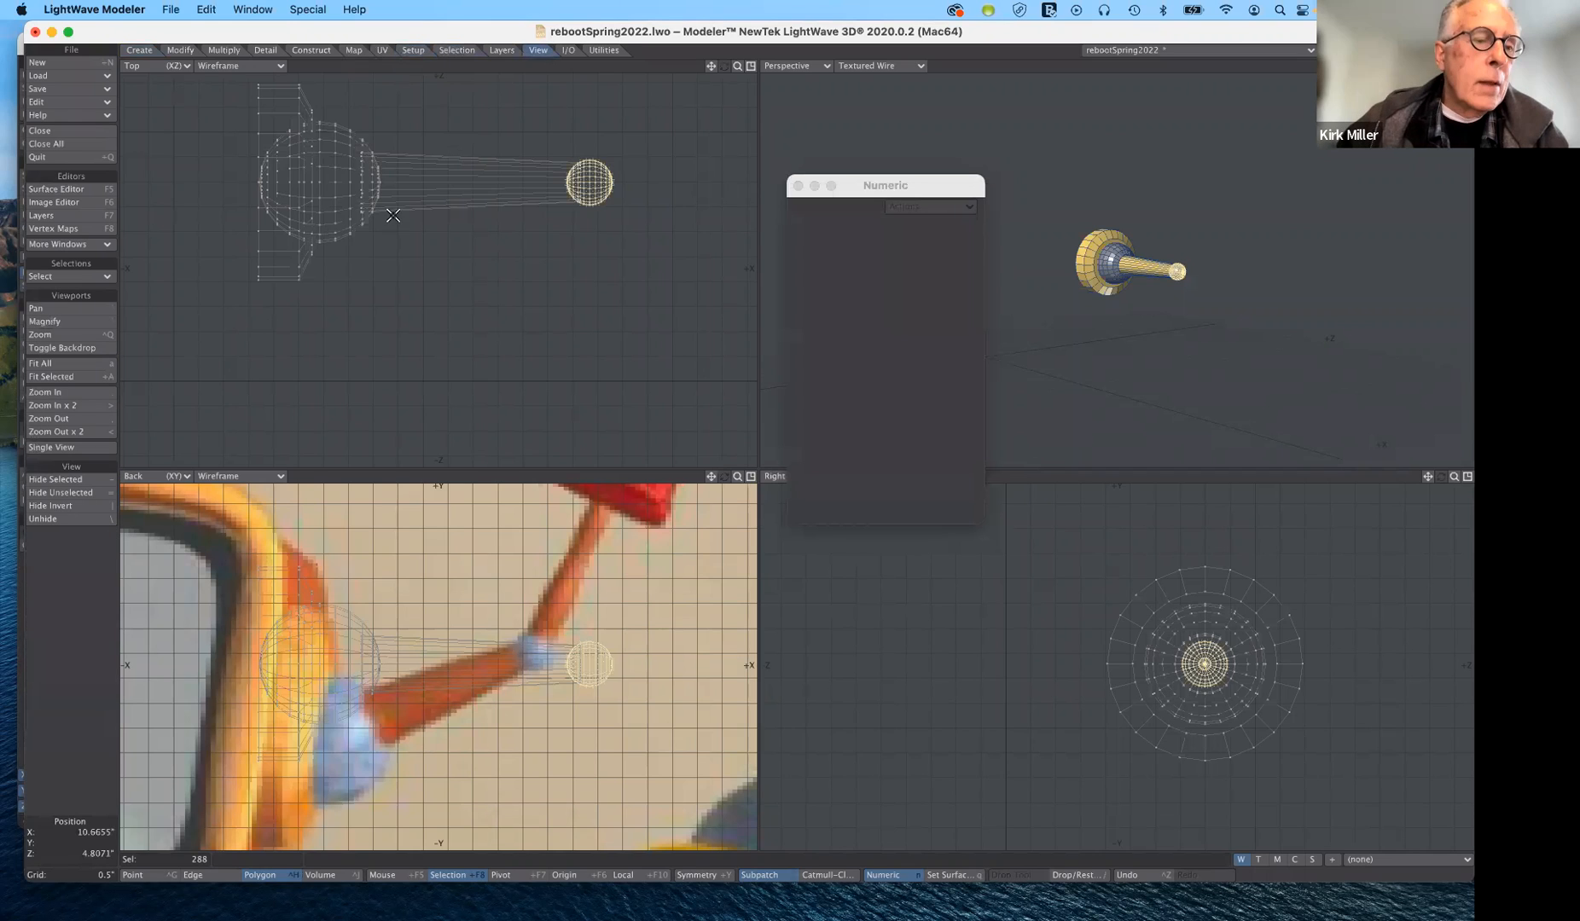
{"action": "left_click", "coordinate": [73, 479]}
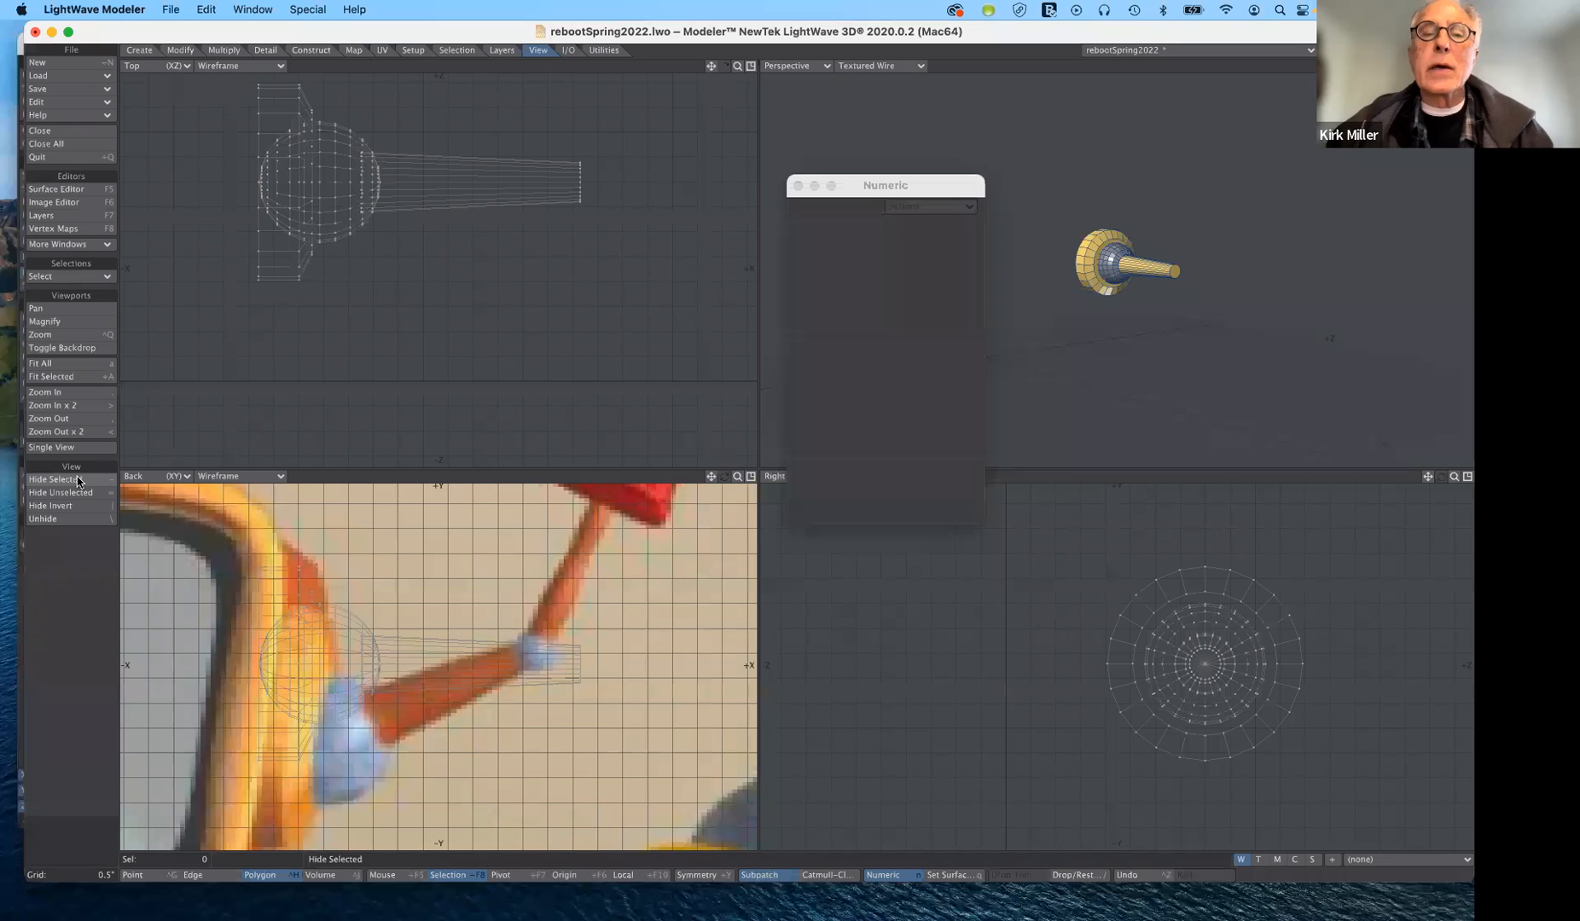
- Select the end cap polygon of the arm tube, scale it to about 77% with the Size tool, and deselect it
{"action": "left_click", "coordinate": [1174, 271]}
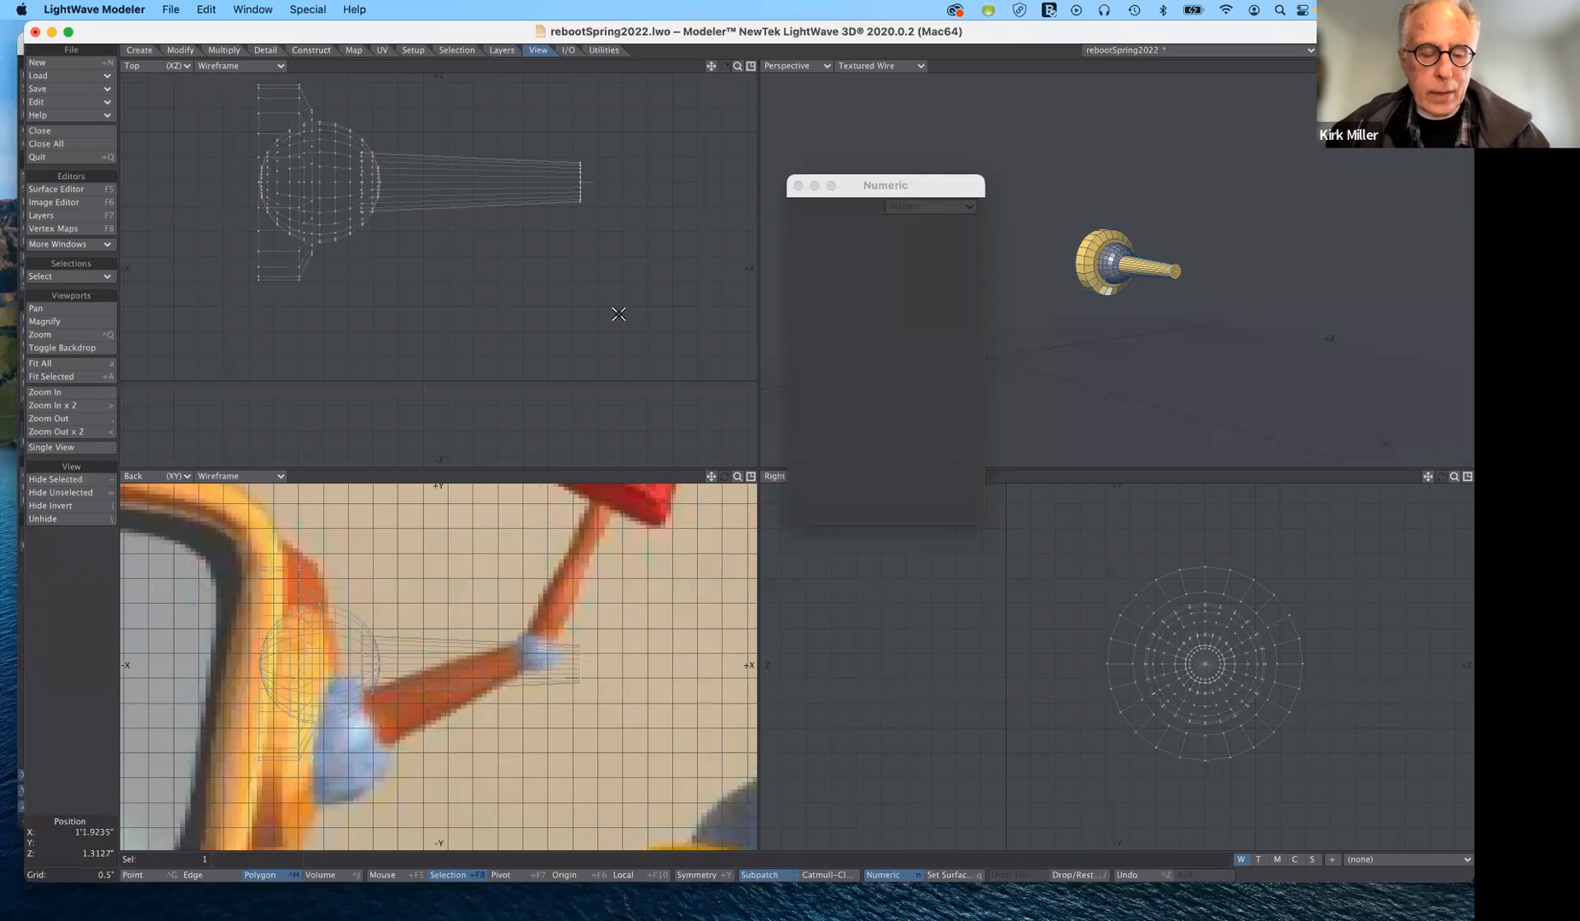
{"action": "key", "text": "shift+h"}
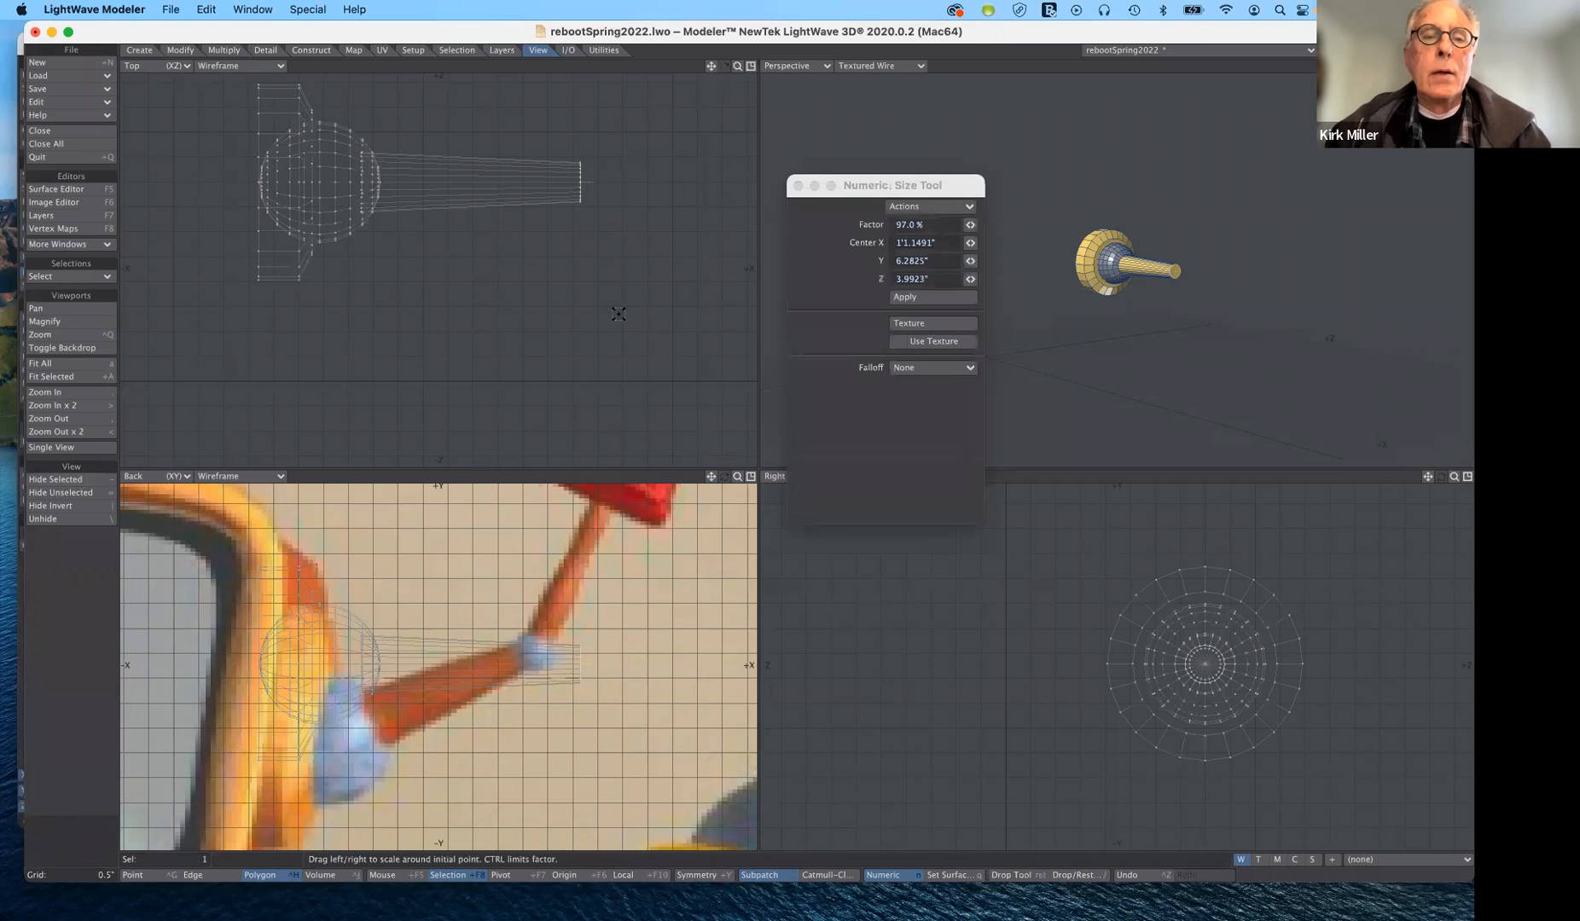
{"action": "left_click_drag", "start_coordinate": [628, 190], "coordinate": [624, 190]}
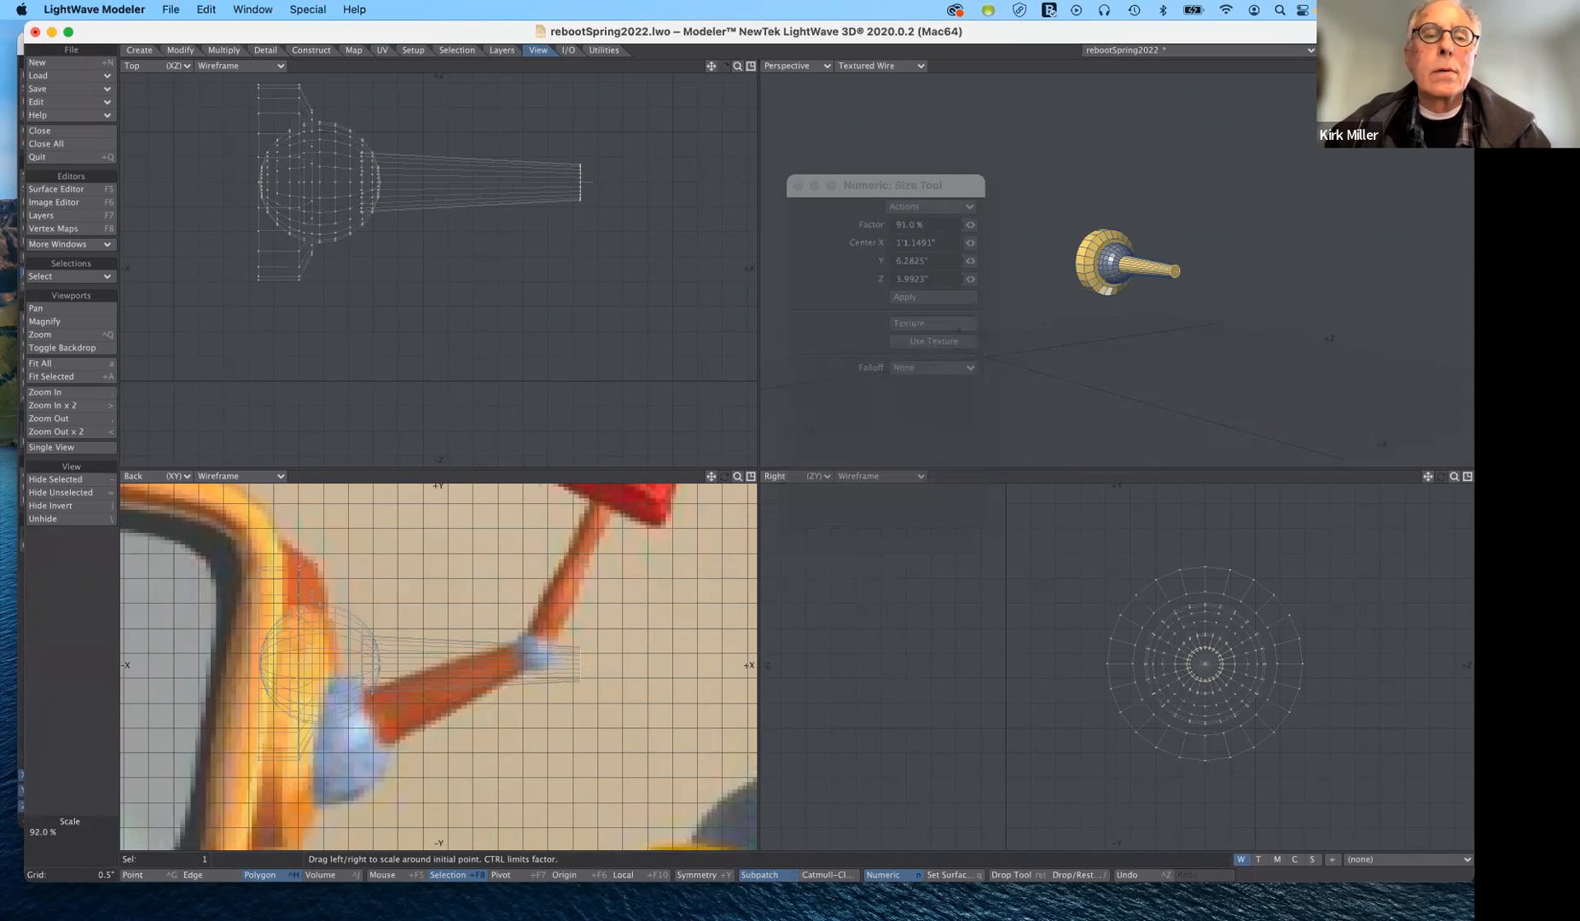
{"action": "mouse_move", "coordinate": [617, 190]}
{"action": "left_mouse_down"}
{"action": "mouse_move", "coordinate": [590, 190]}
{"action": "mouse_move", "coordinate": [629, 190]}
{"action": "left_mouse_up"}
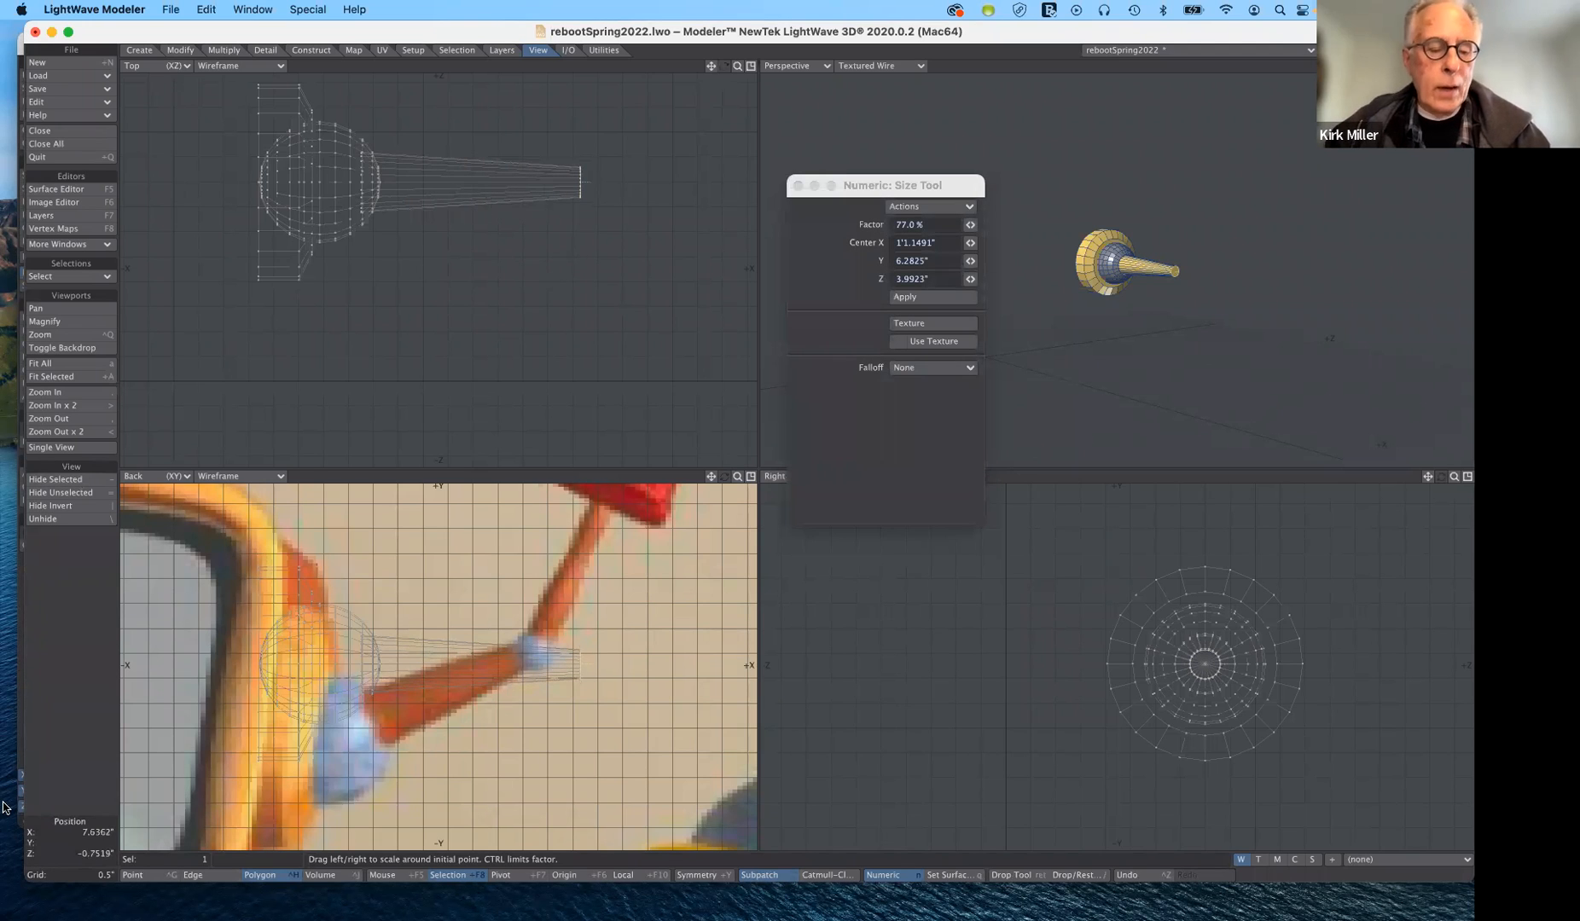
{"action": "key", "text": "Return"}
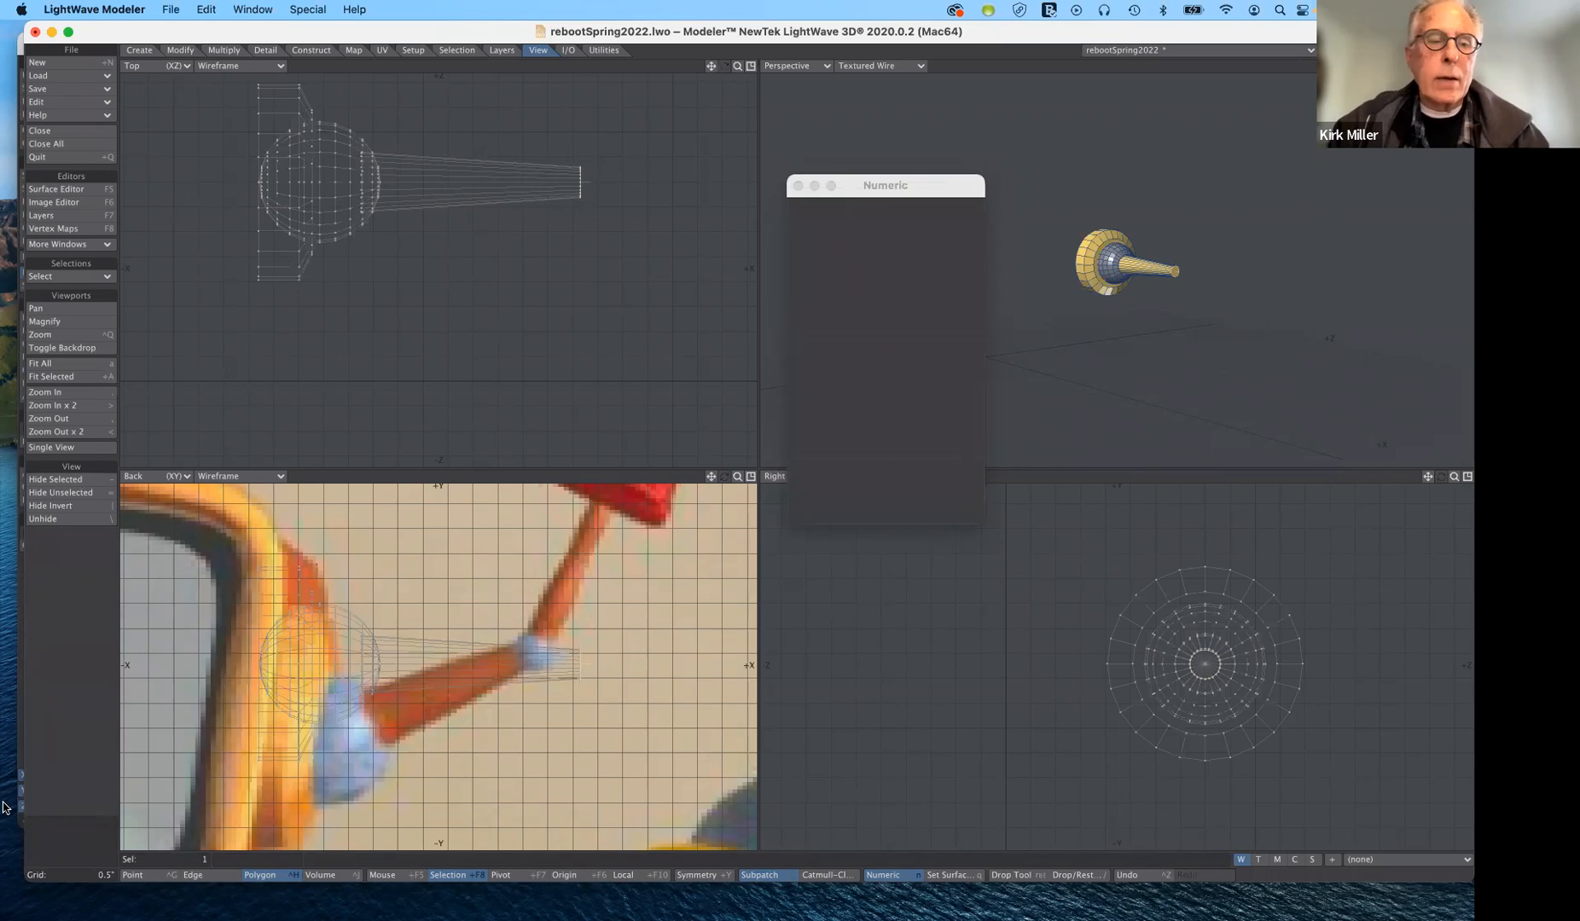
{"action": "left_click", "coordinate": [75, 845]}
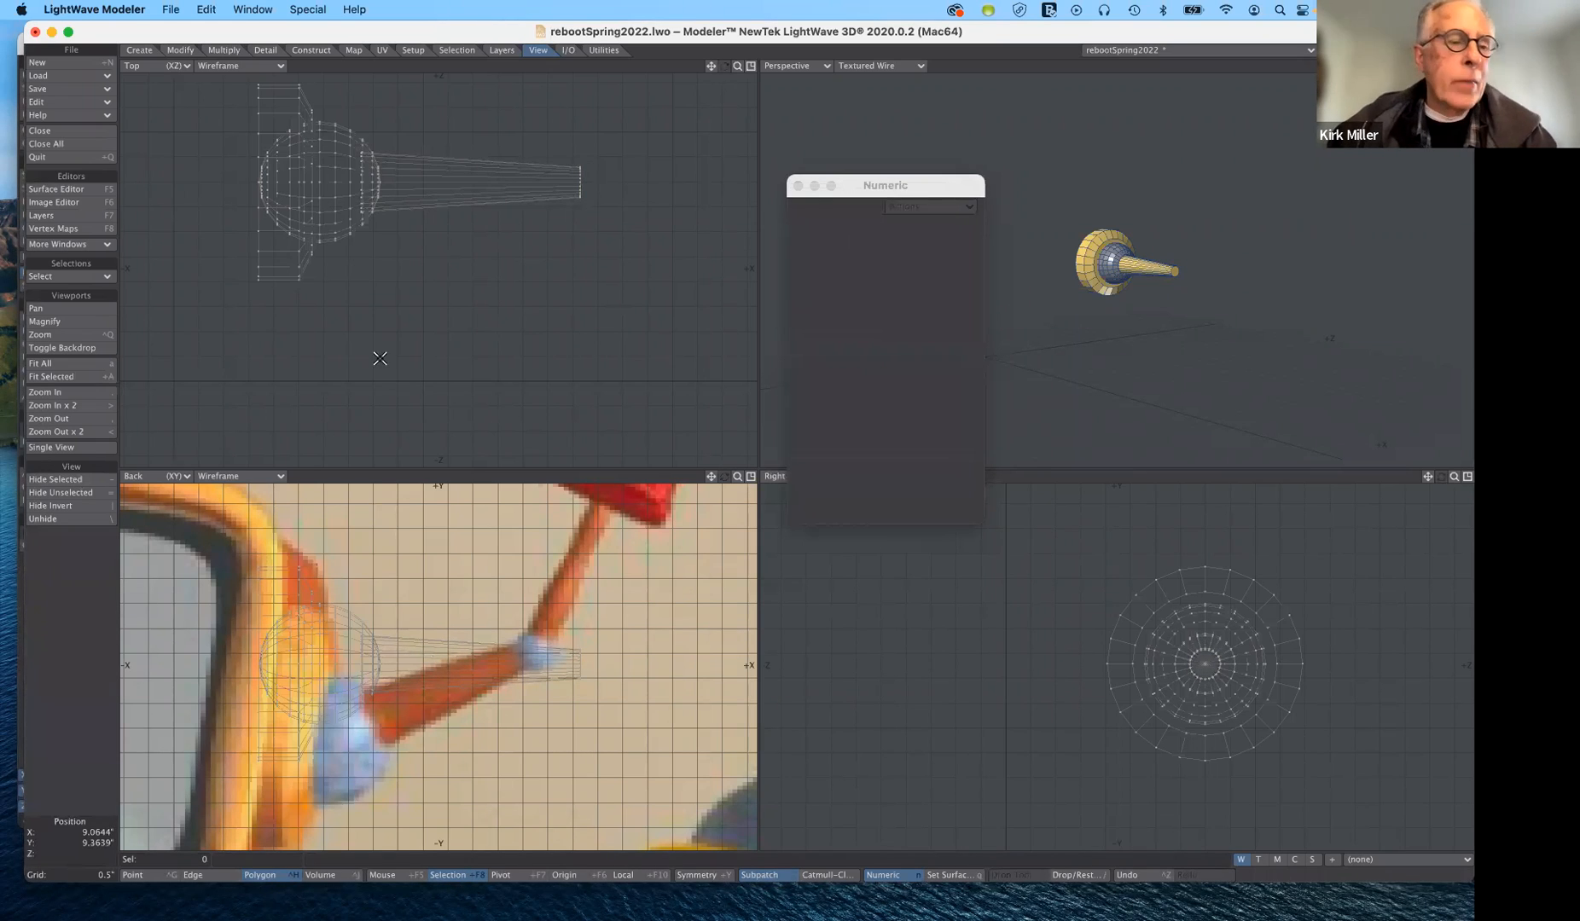
- Unhide the elbow ball, select all its connected polygons, scale it to about 84% around its centre, and deselect it
{"action": "left_click", "coordinate": [89, 518]}
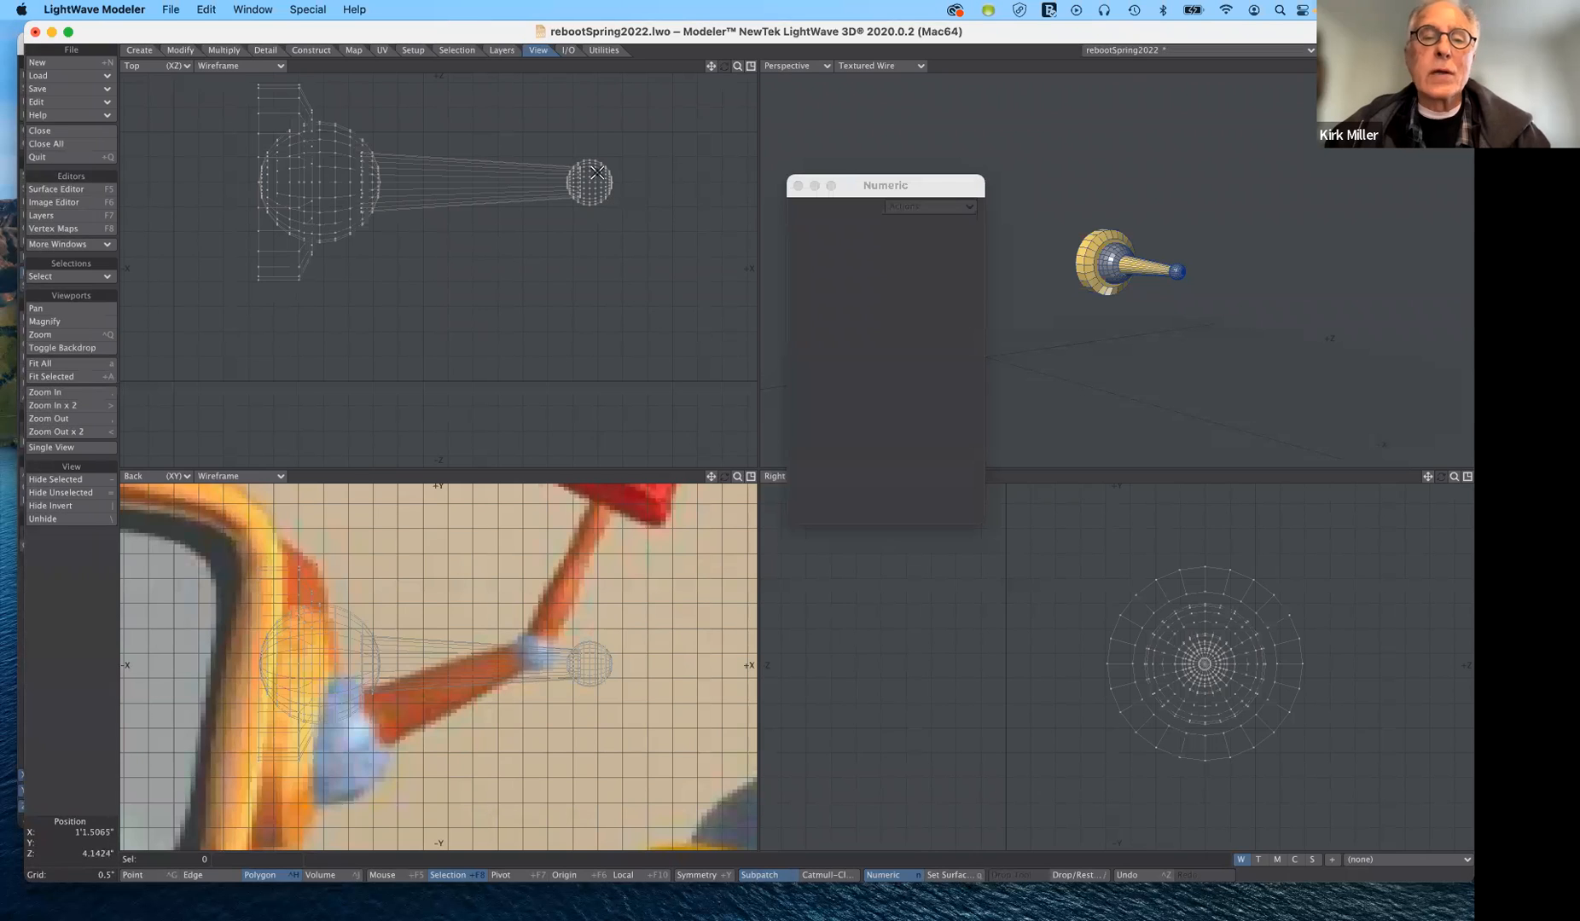
{"action": "left_click_drag", "start_coordinate": [595, 171], "coordinate": [595, 189]}
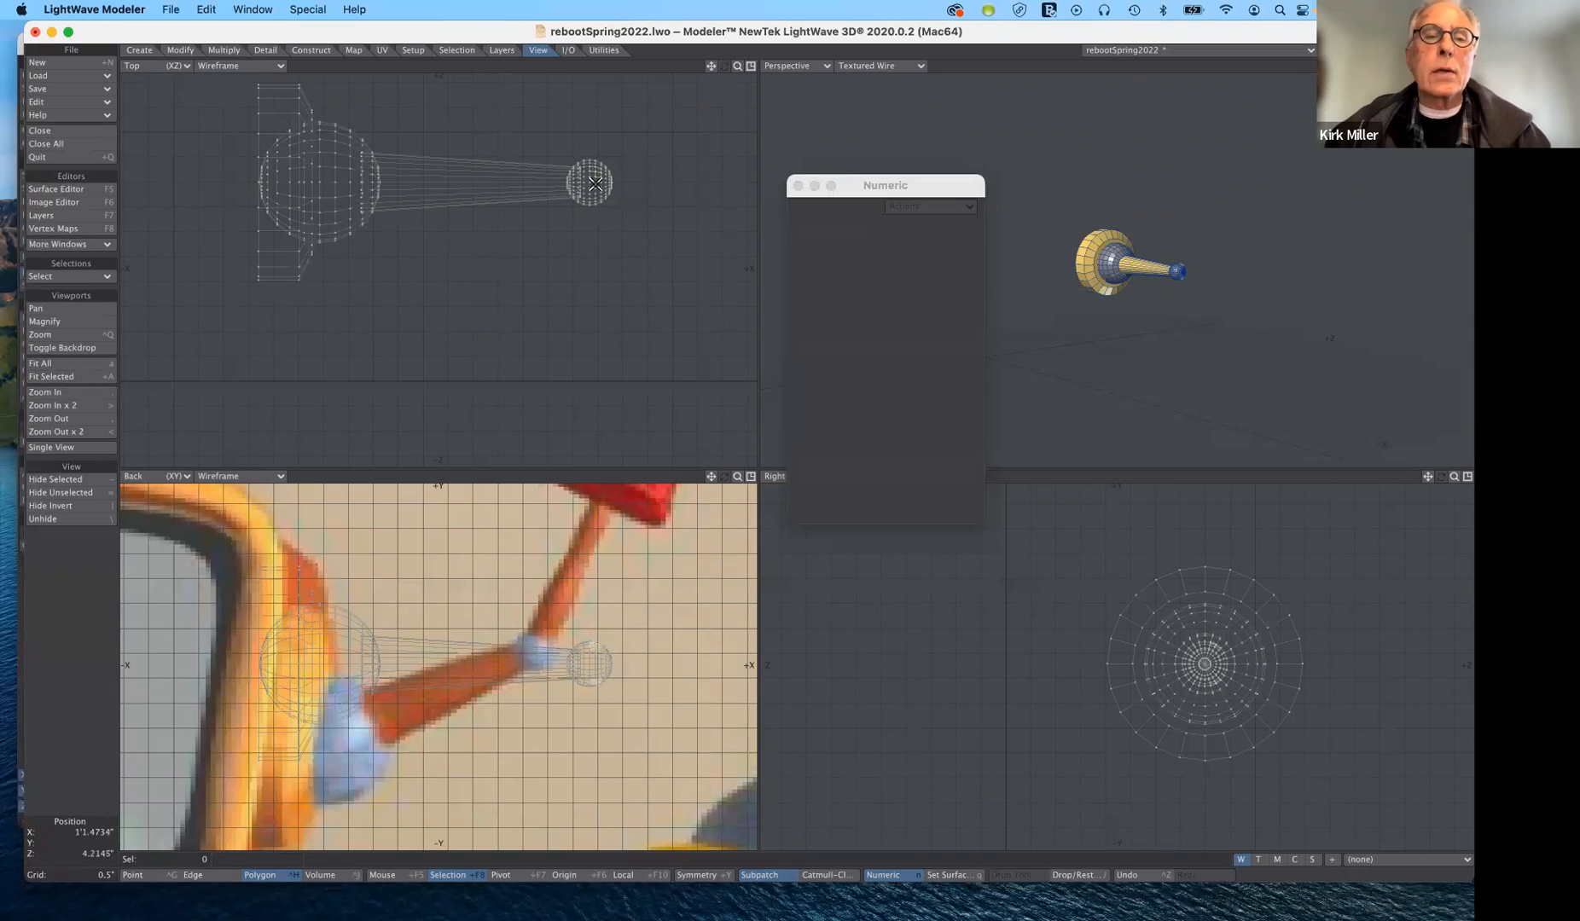
{"action": "left_click", "coordinate": [85, 276]}
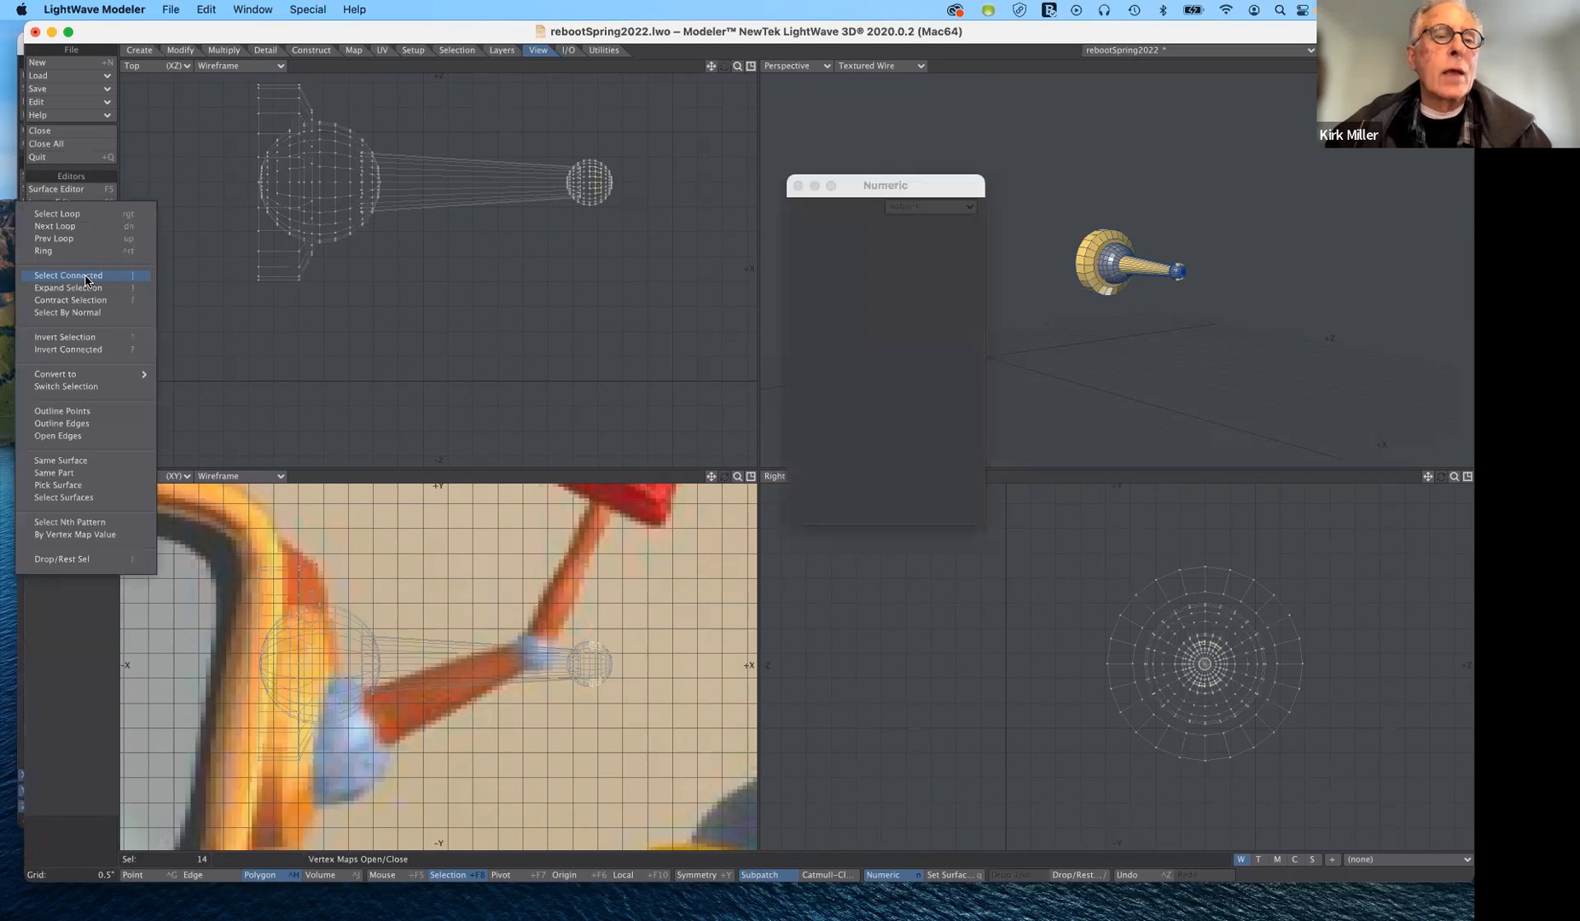
{"action": "left_click", "coordinate": [68, 276]}
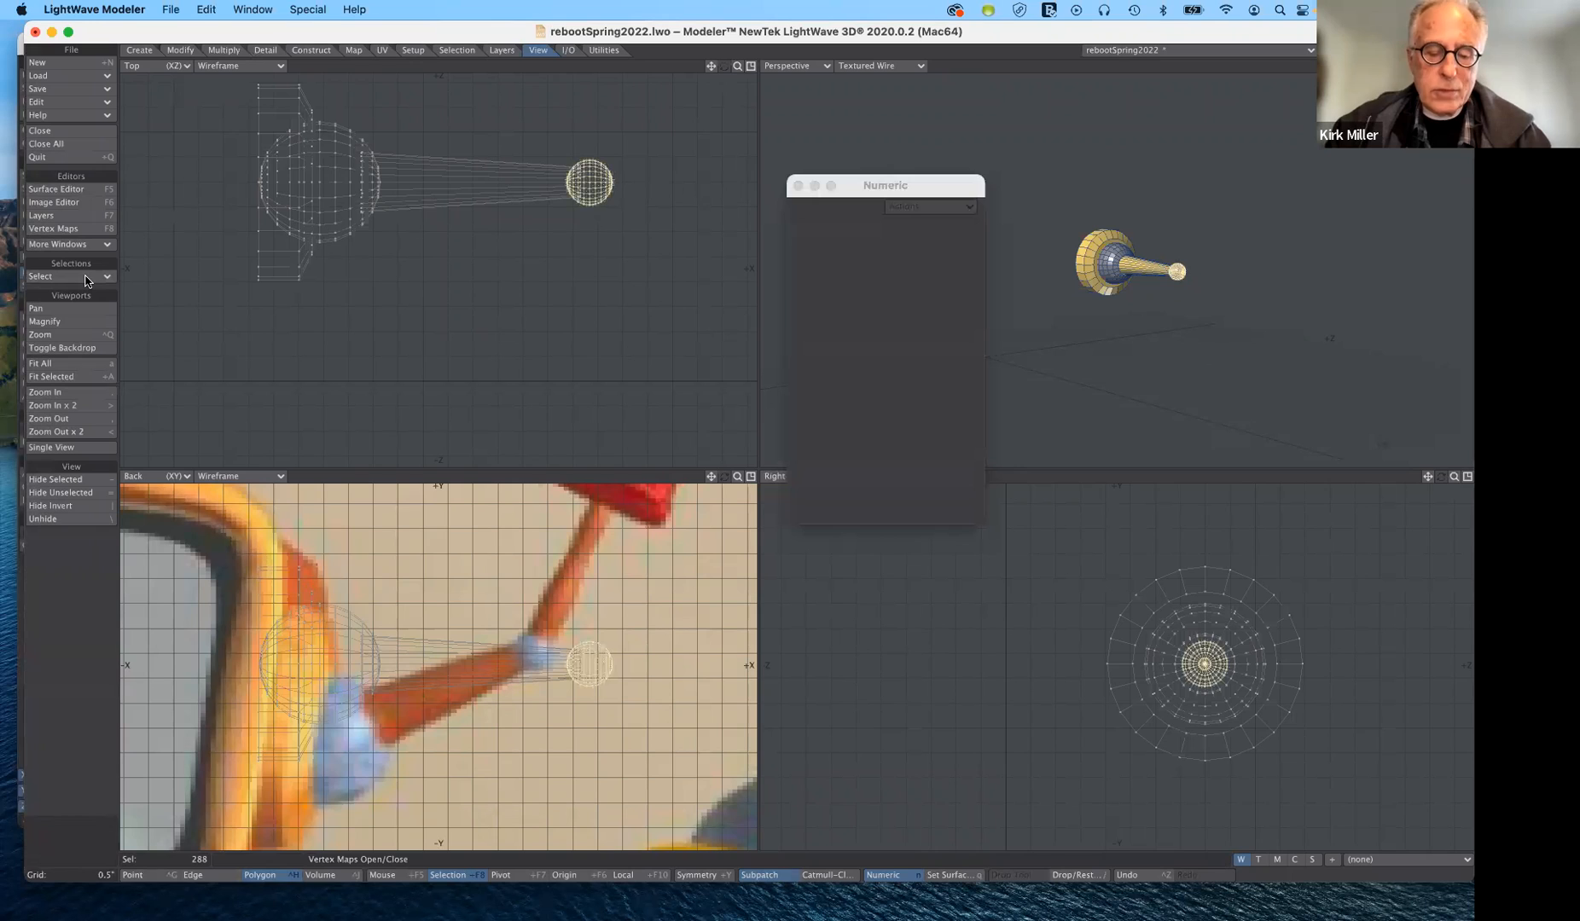
{"action": "key", "text": "shift+h"}
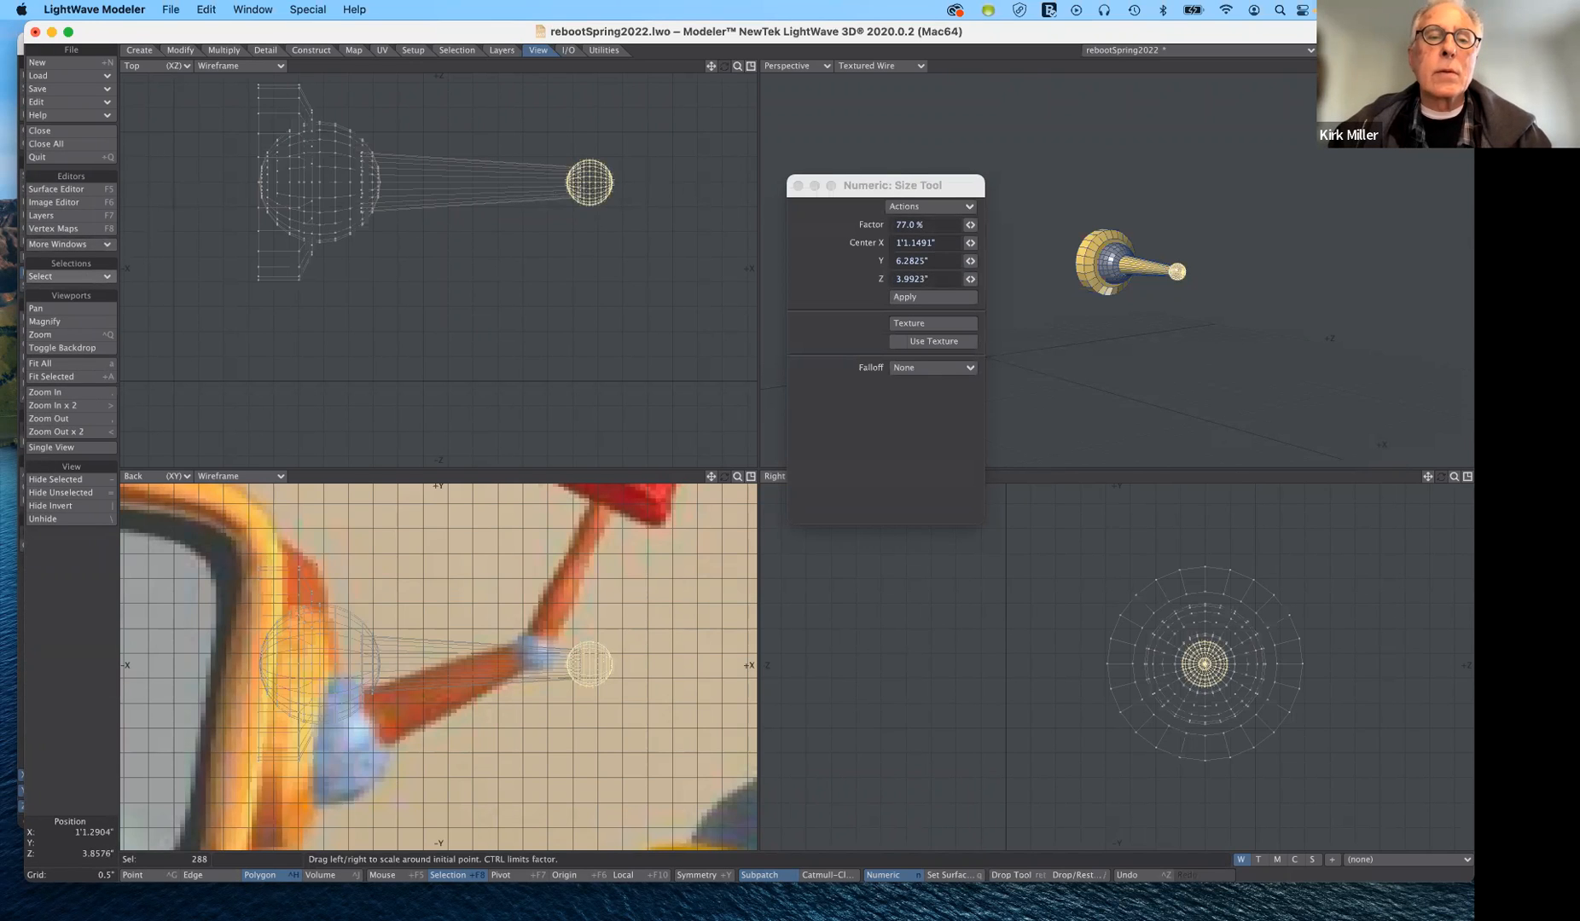
{"action": "mouse_move", "coordinate": [587, 189]}
{"action": "left_mouse_down"}
{"action": "mouse_move", "coordinate": [563, 189]}
{"action": "mouse_move", "coordinate": [587, 184]}
{"action": "left_mouse_up"}
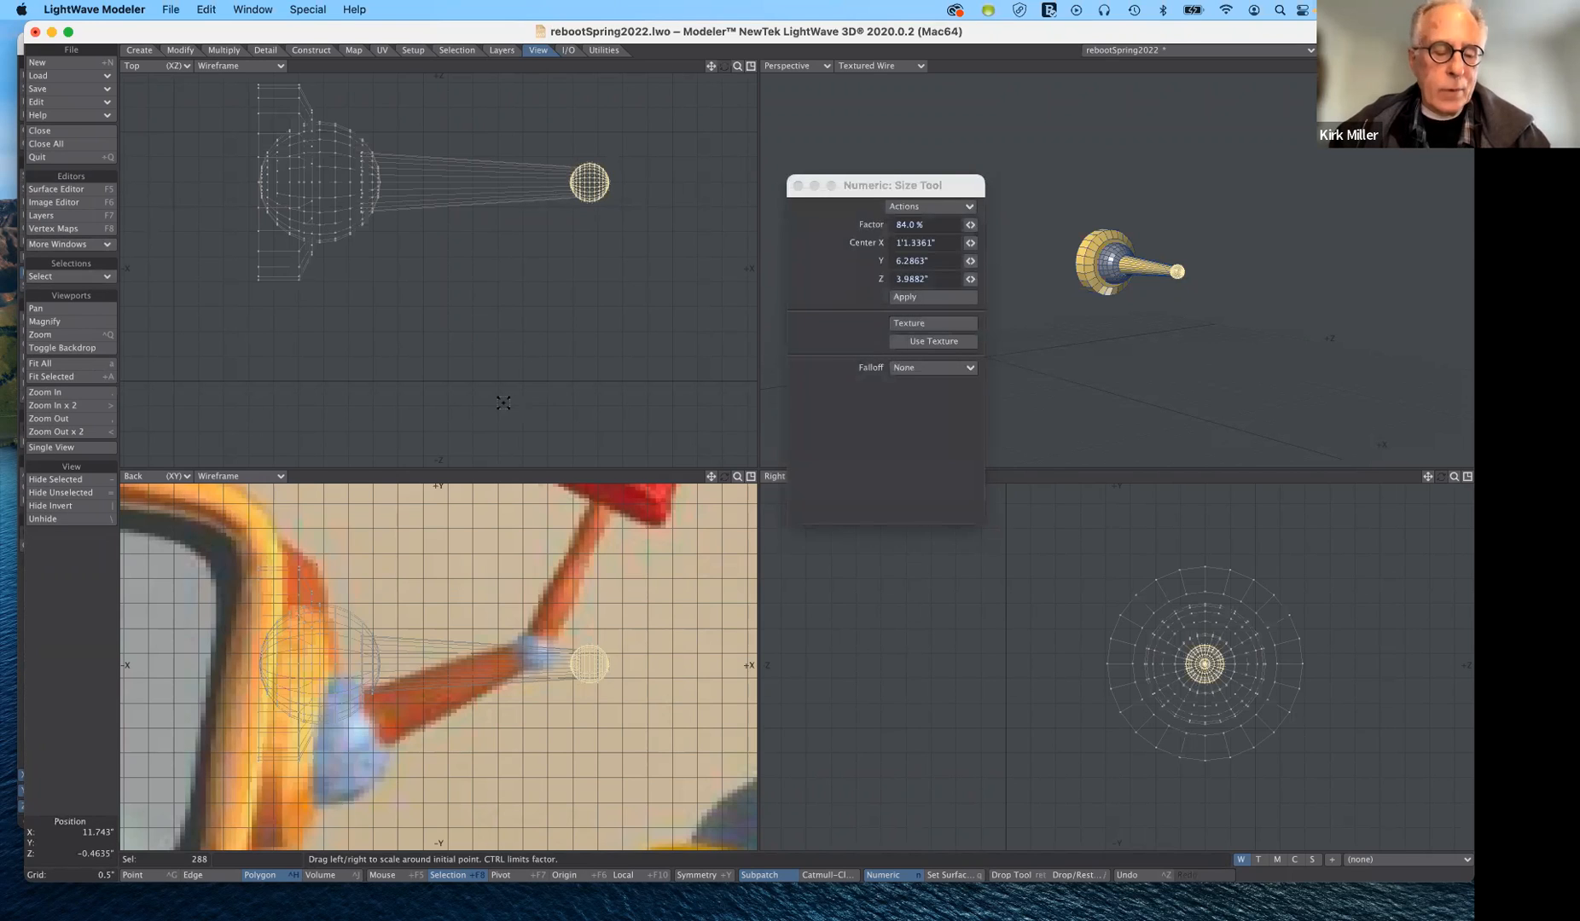
{"action": "key", "text": "Return"}
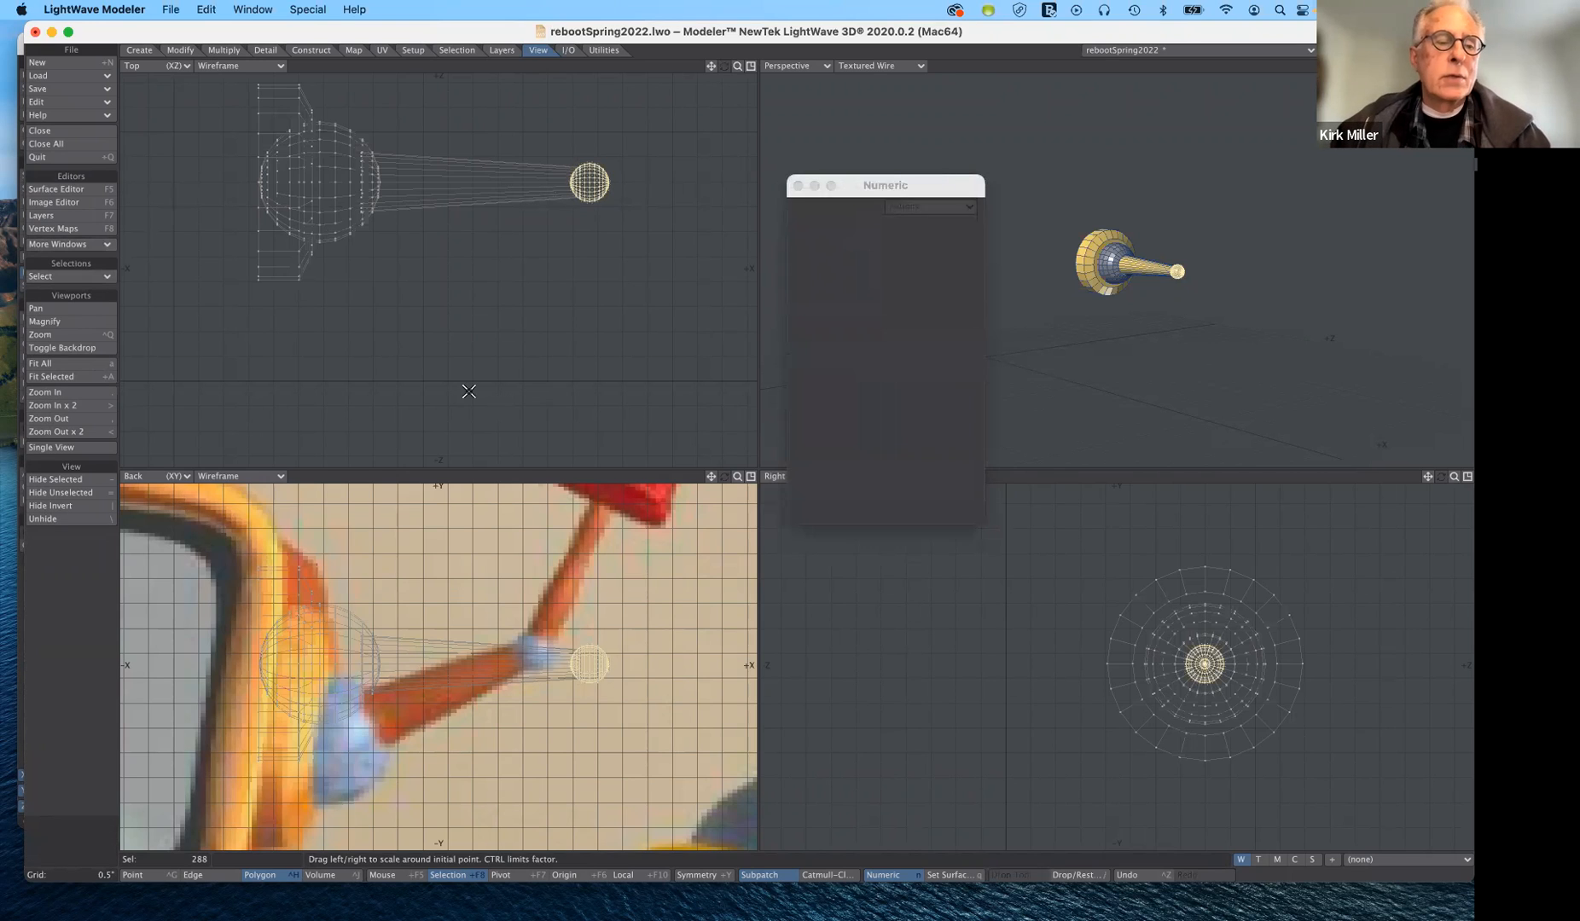
{"action": "left_click", "coordinate": [71, 832]}
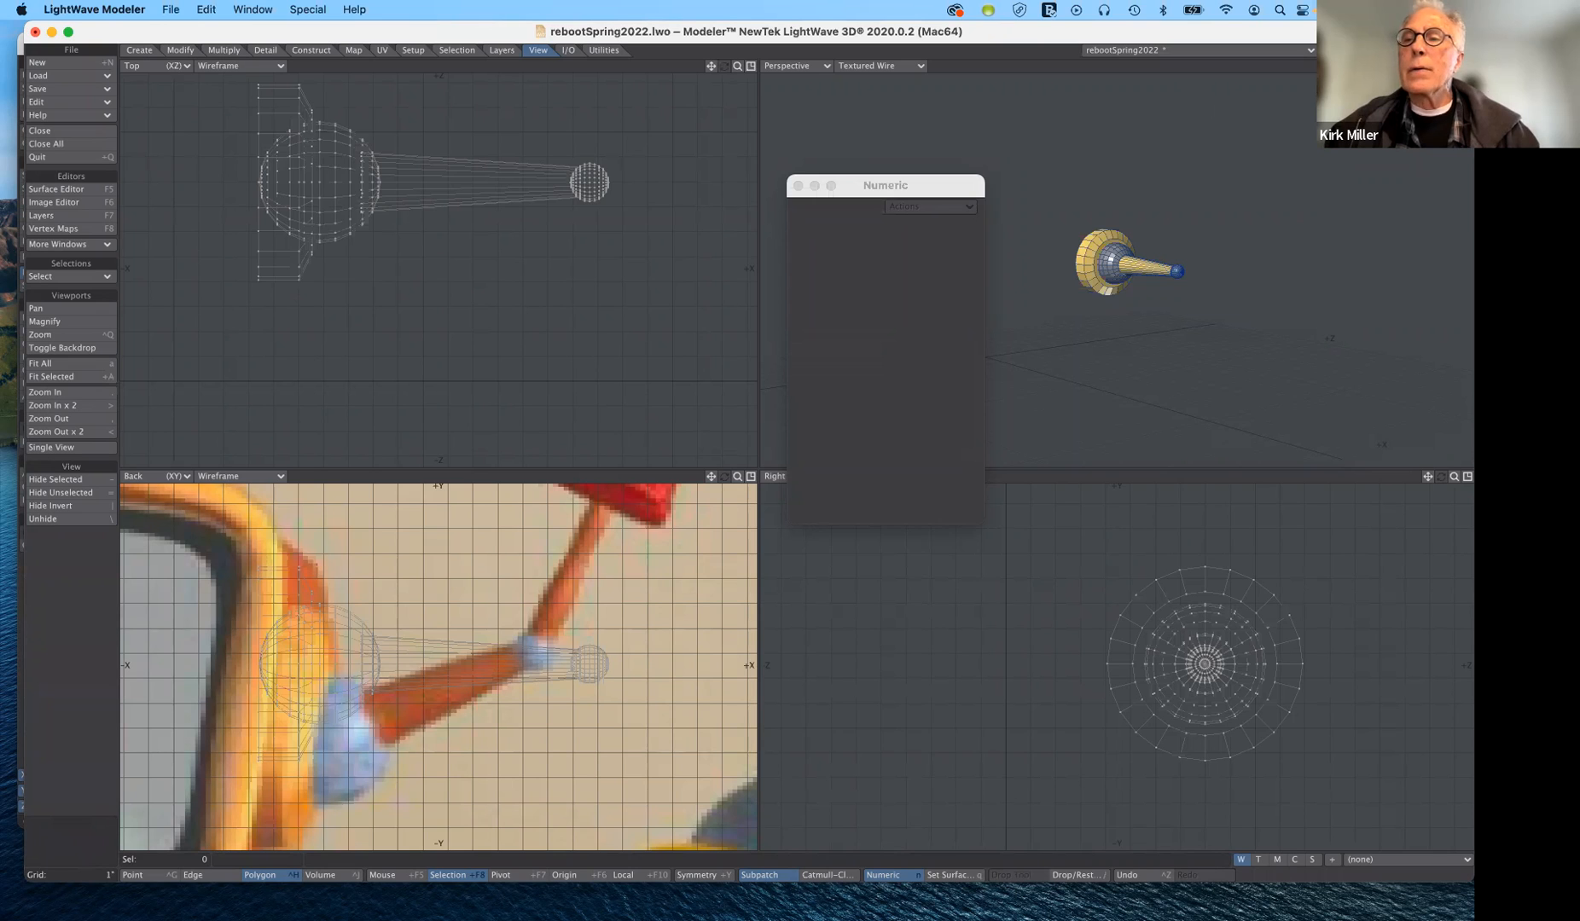
- On an empty layer, with arm and TV head as background, draw a 24-sided X-axis disc of about 0.19" radius centred on the arm tube
{"action": "key", "text": "Delete"}
{"action": "key", "text": "ctrl+z"}
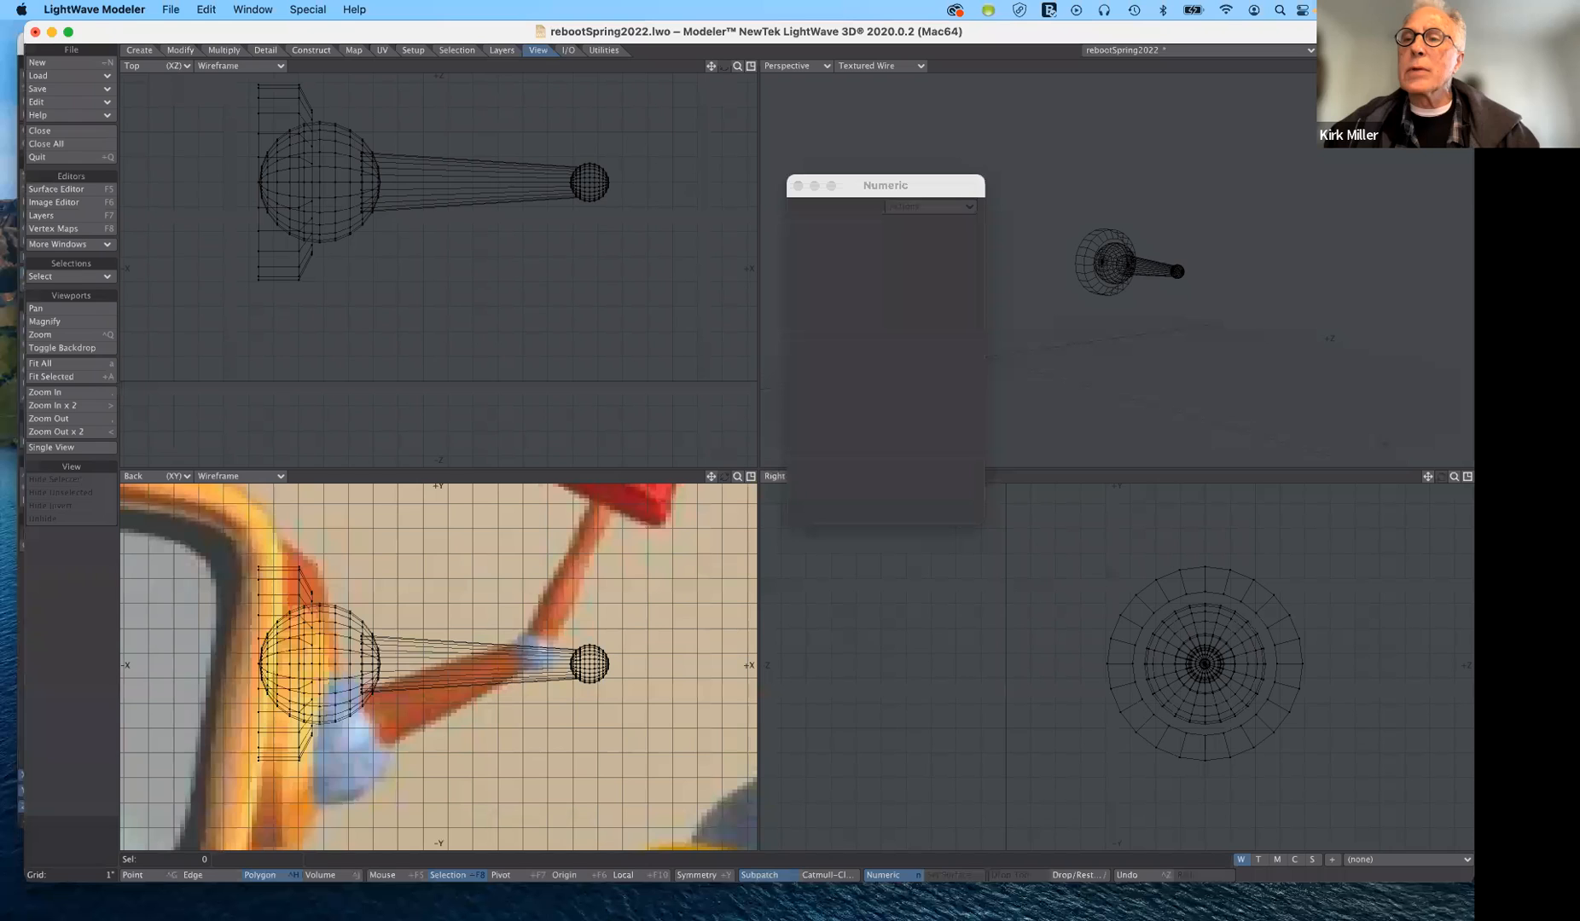
{"action": "left_click", "coordinate": [1327, 54], "text": "shift"}
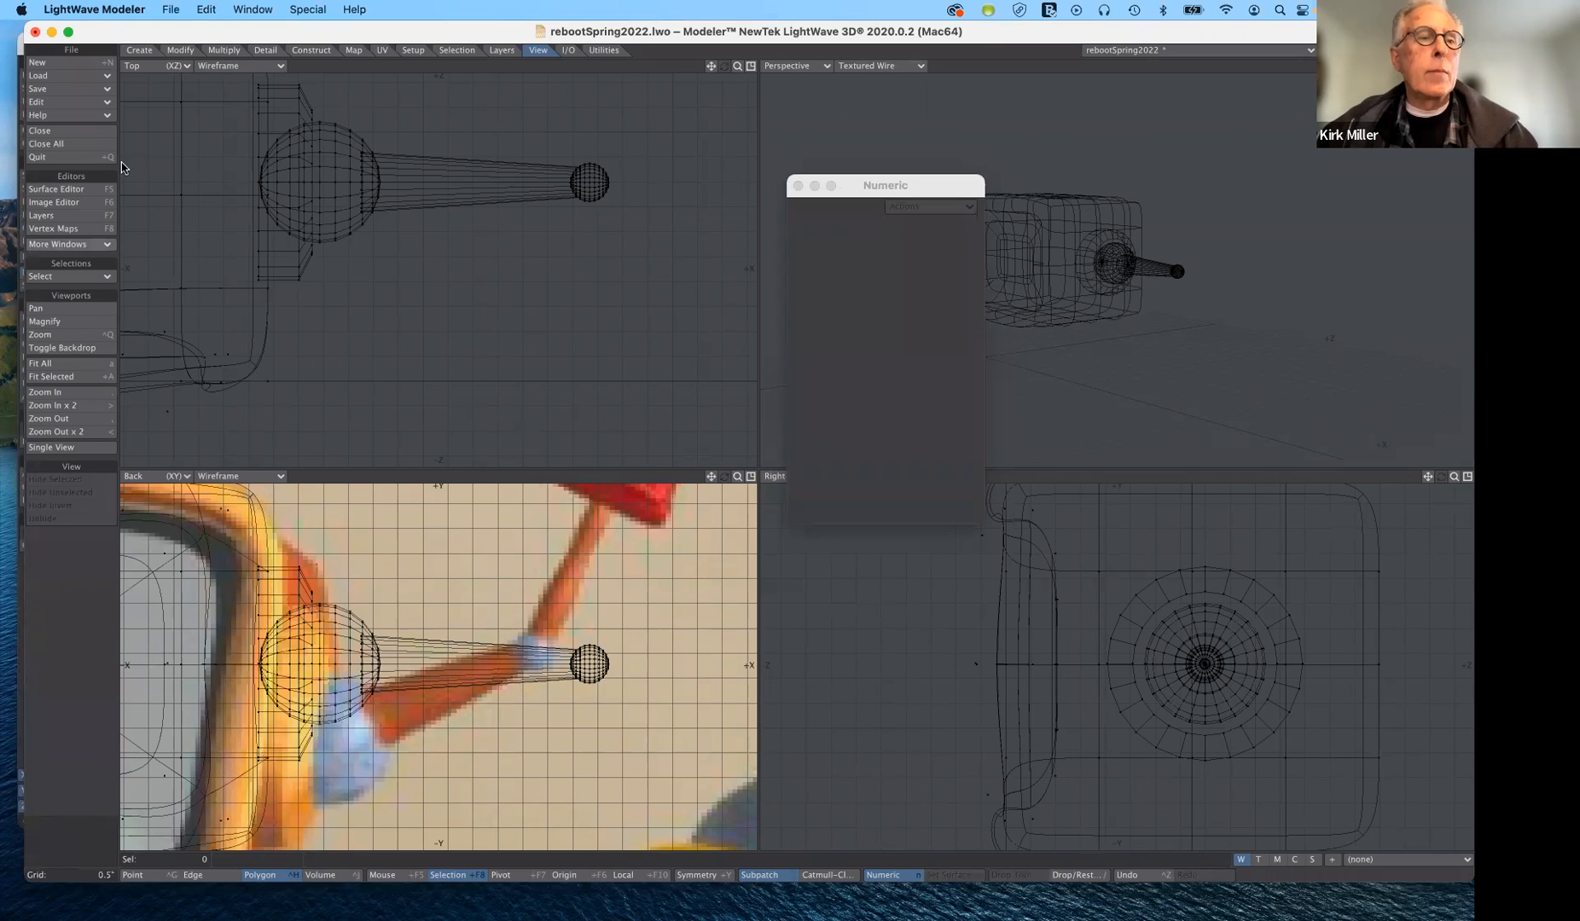
{"action": "left_click", "coordinate": [139, 50]}
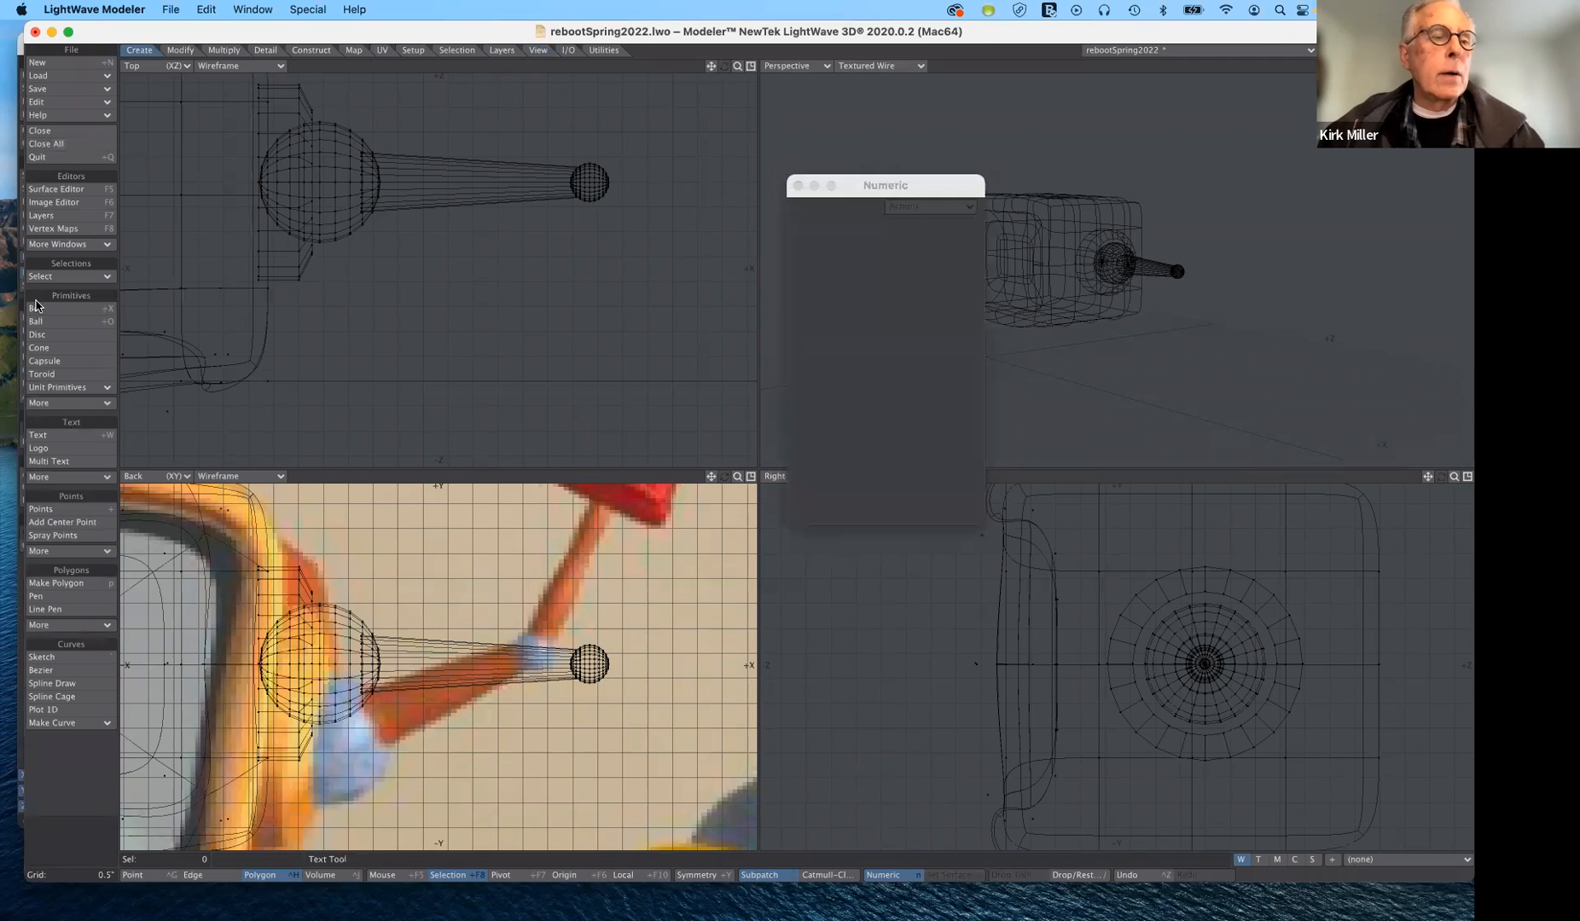
{"action": "left_click", "coordinate": [37, 334]}
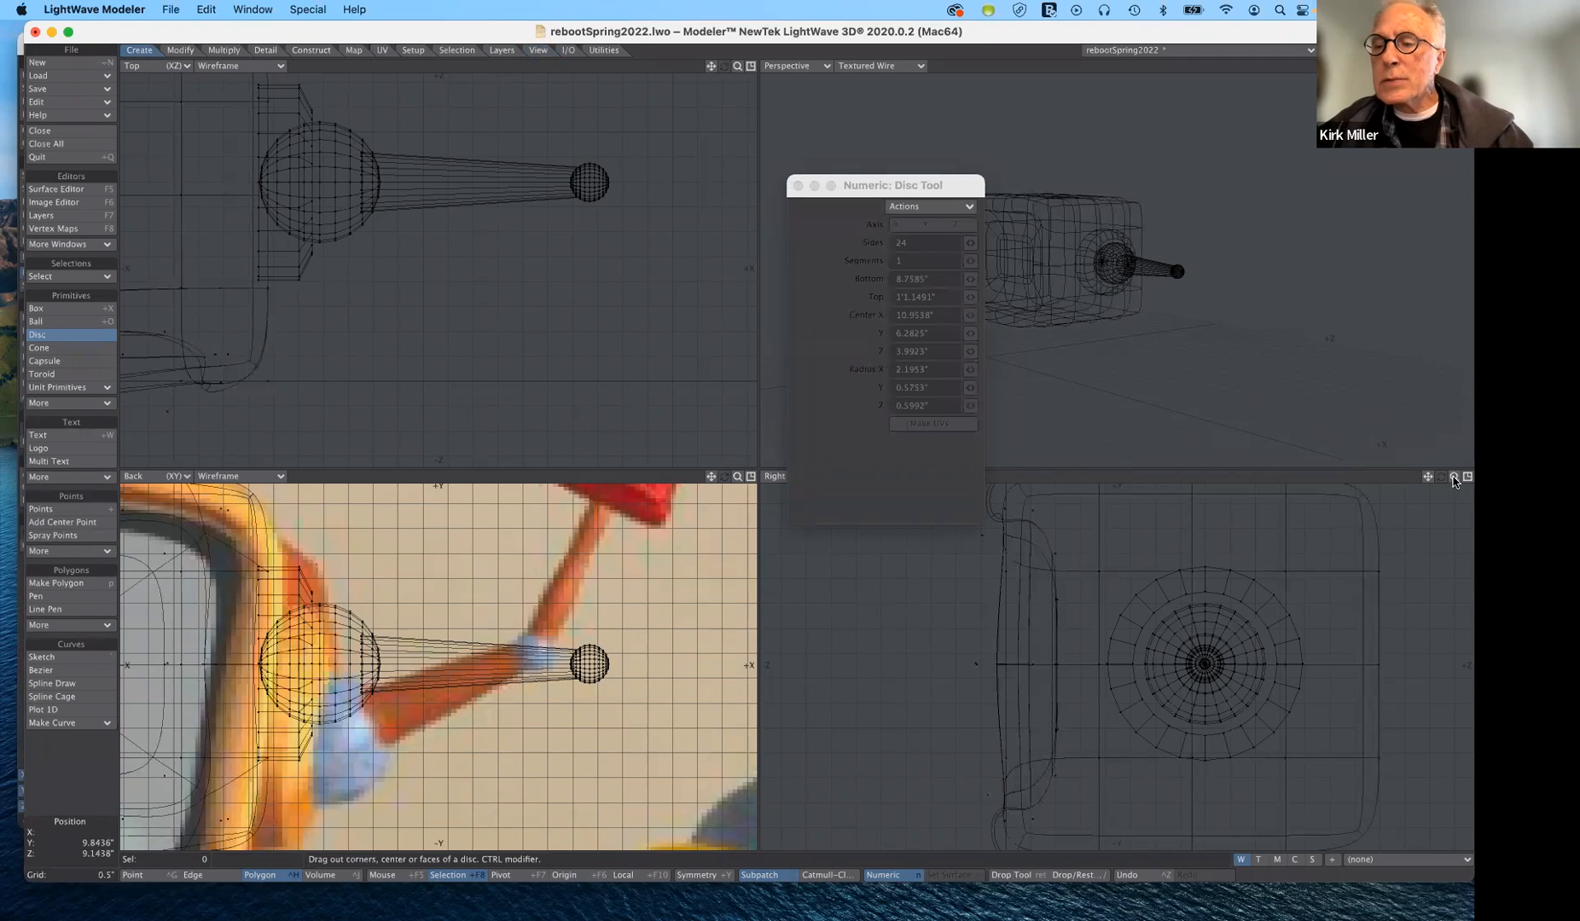
{"action": "left_click_drag", "start_coordinate": [1456, 477], "coordinate": [1157, 609]}
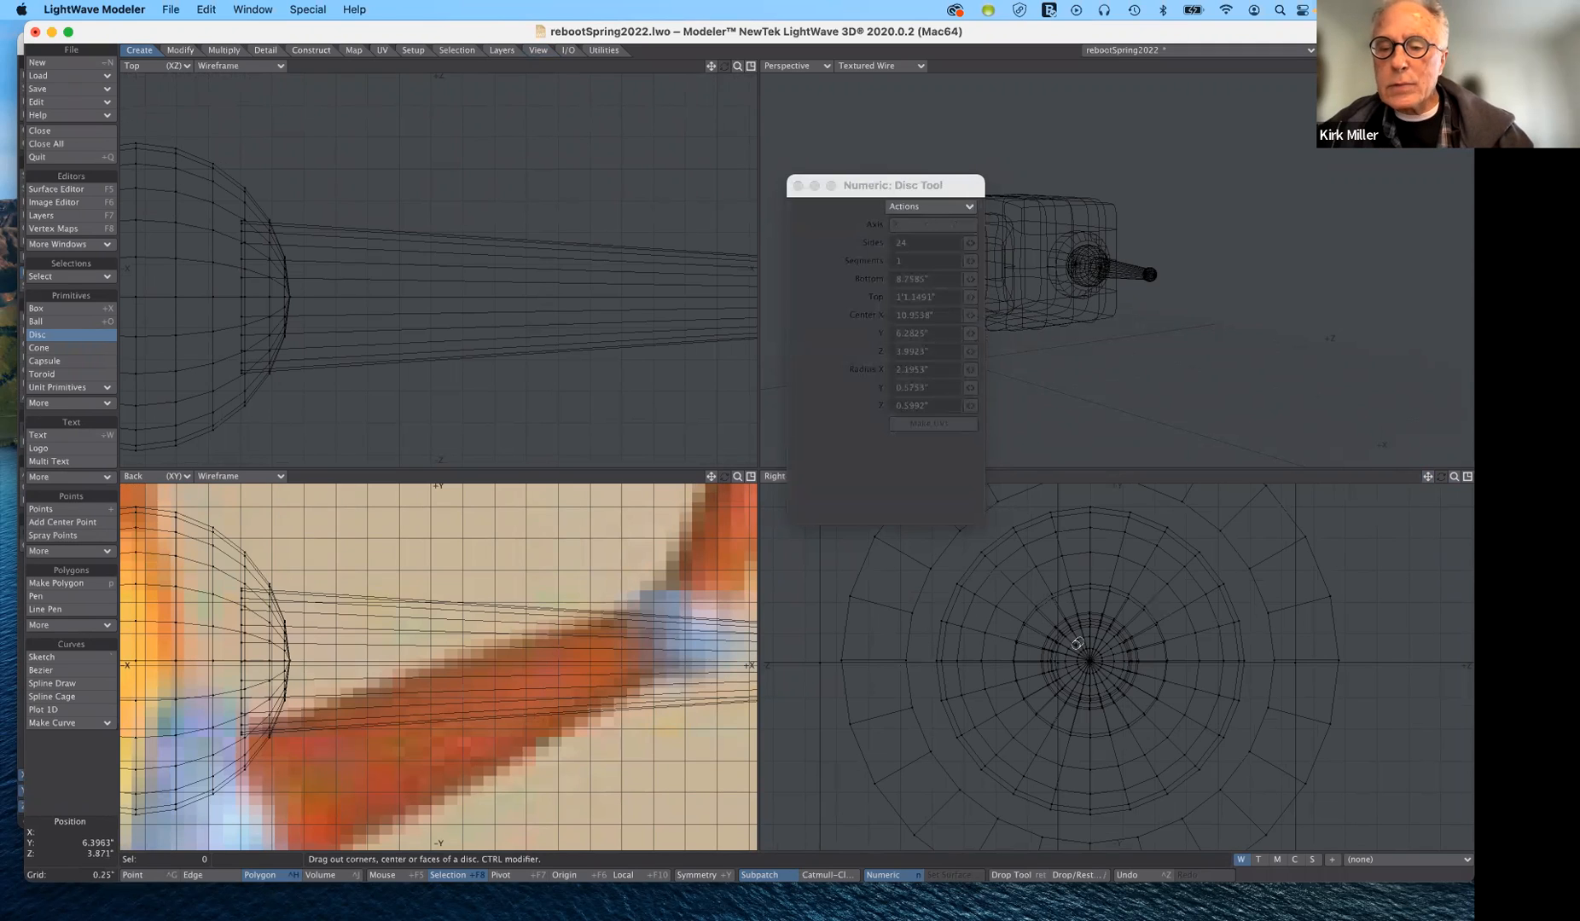
{"action": "left_click_drag", "start_coordinate": [1077, 646], "coordinate": [1101, 667]}
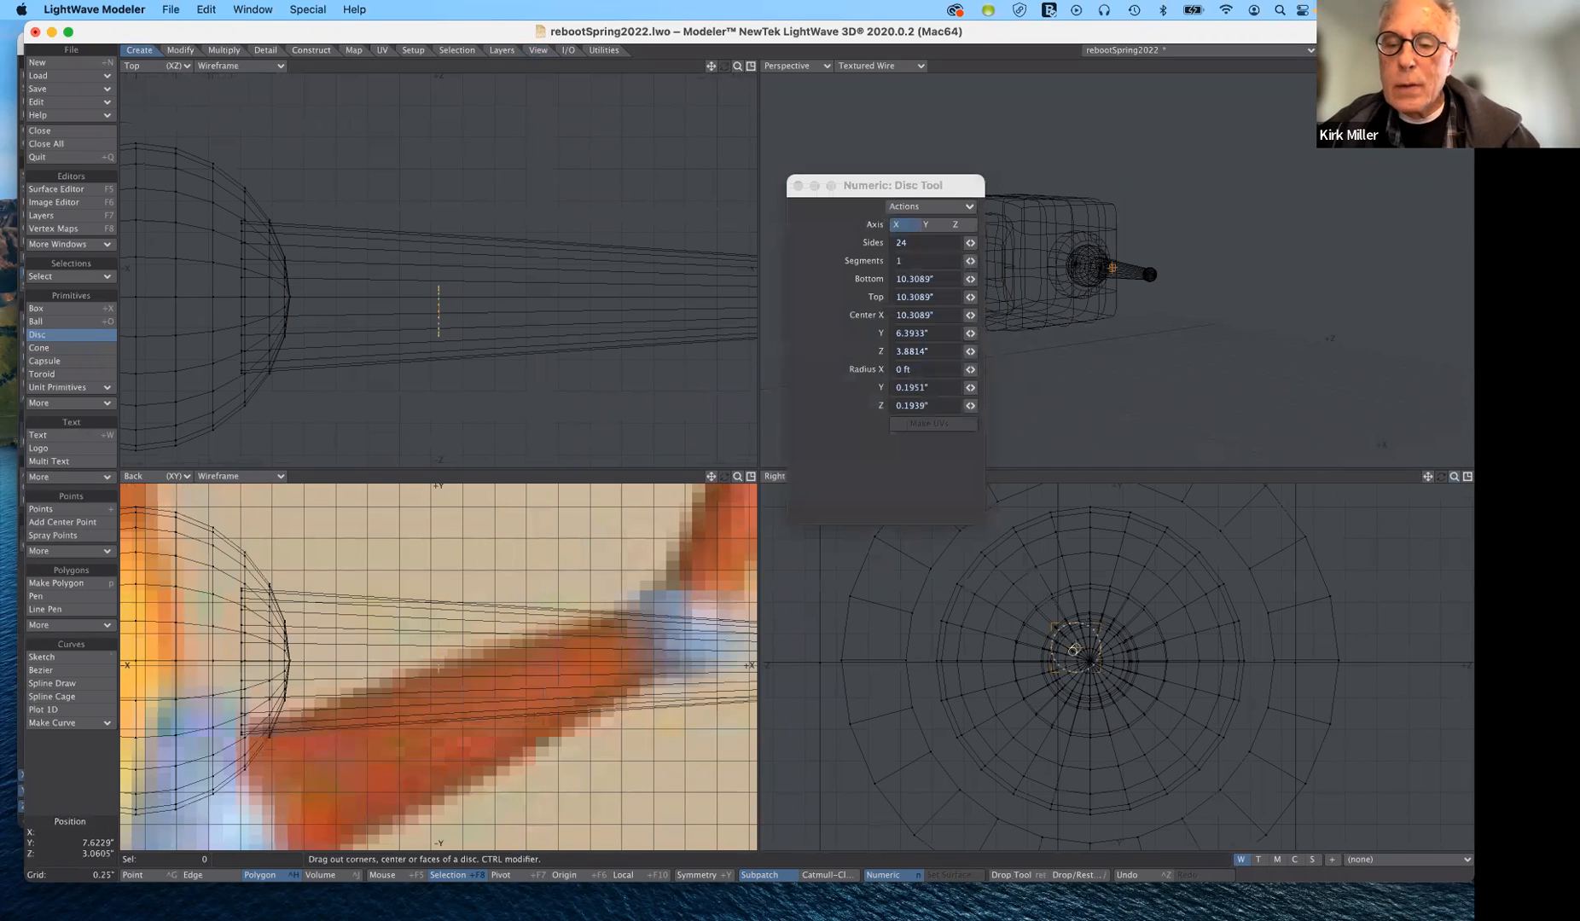
{"action": "left_click_drag", "start_coordinate": [1073, 650], "coordinate": [1089, 656]}
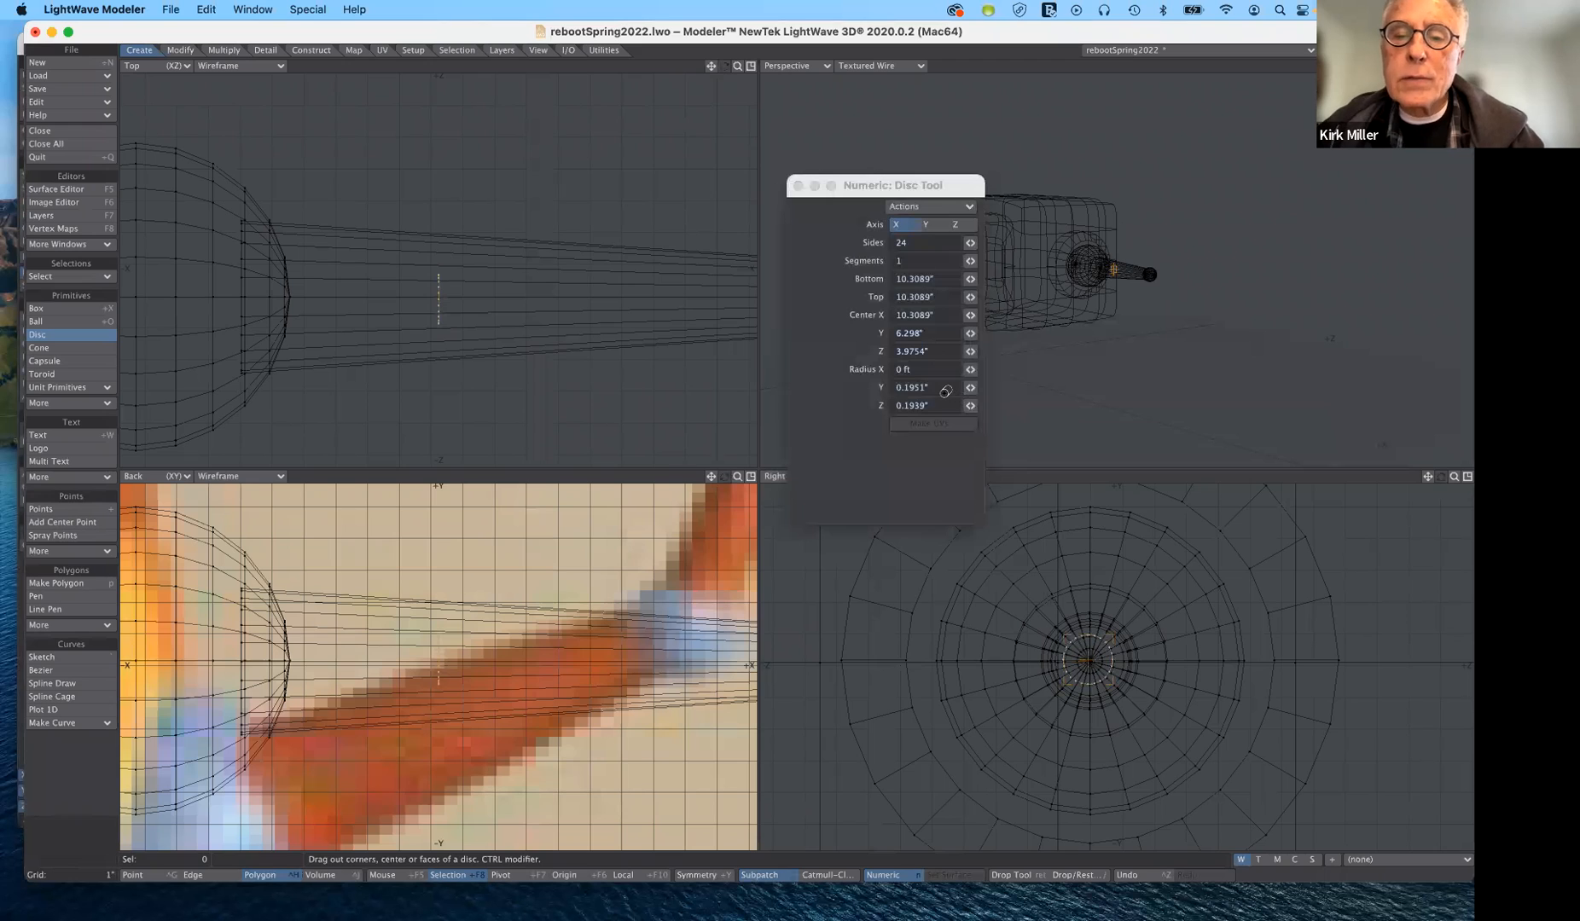
- Set the disc's Y and Z radii to 0.2"
{"action": "left_click", "coordinate": [941, 388]}
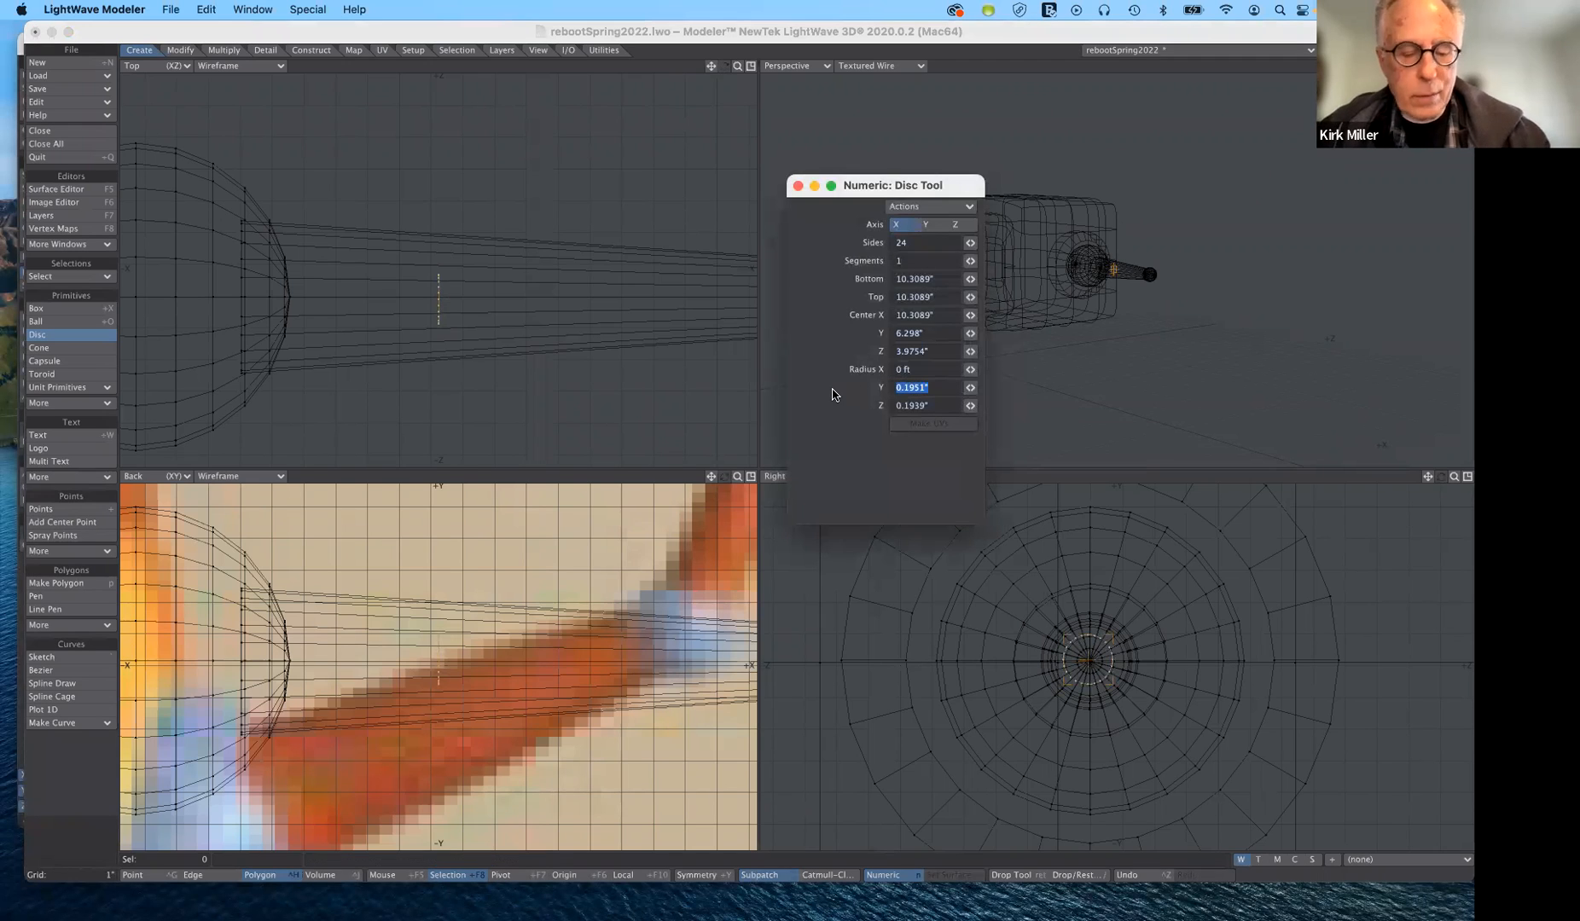
{"action": "type", "text": ".2"}
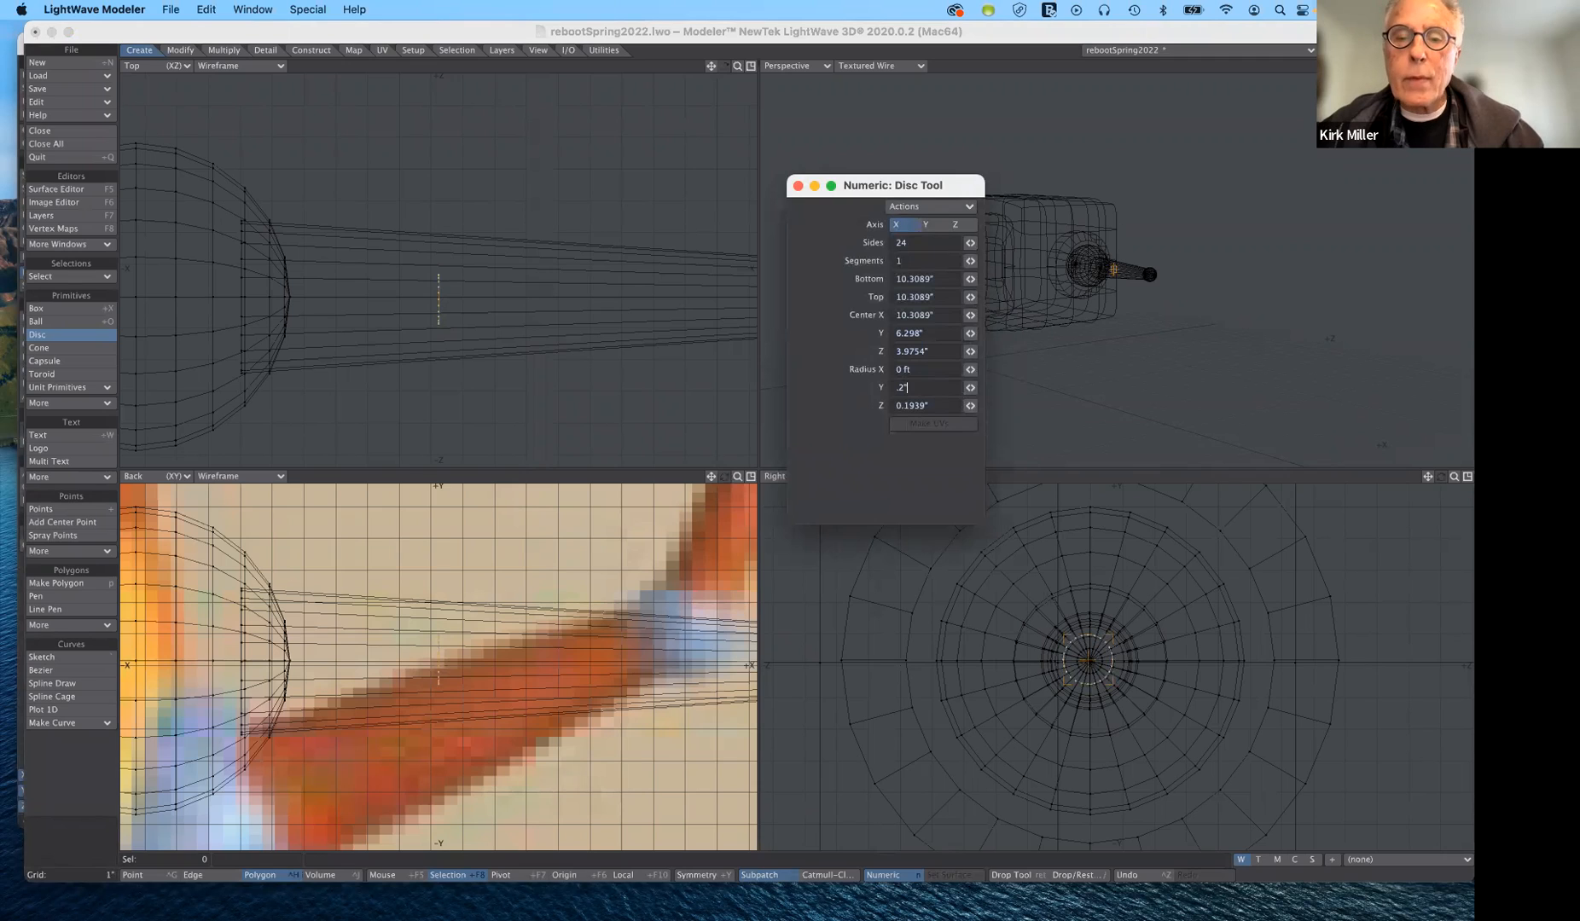
{"action": "key", "text": "Tab"}
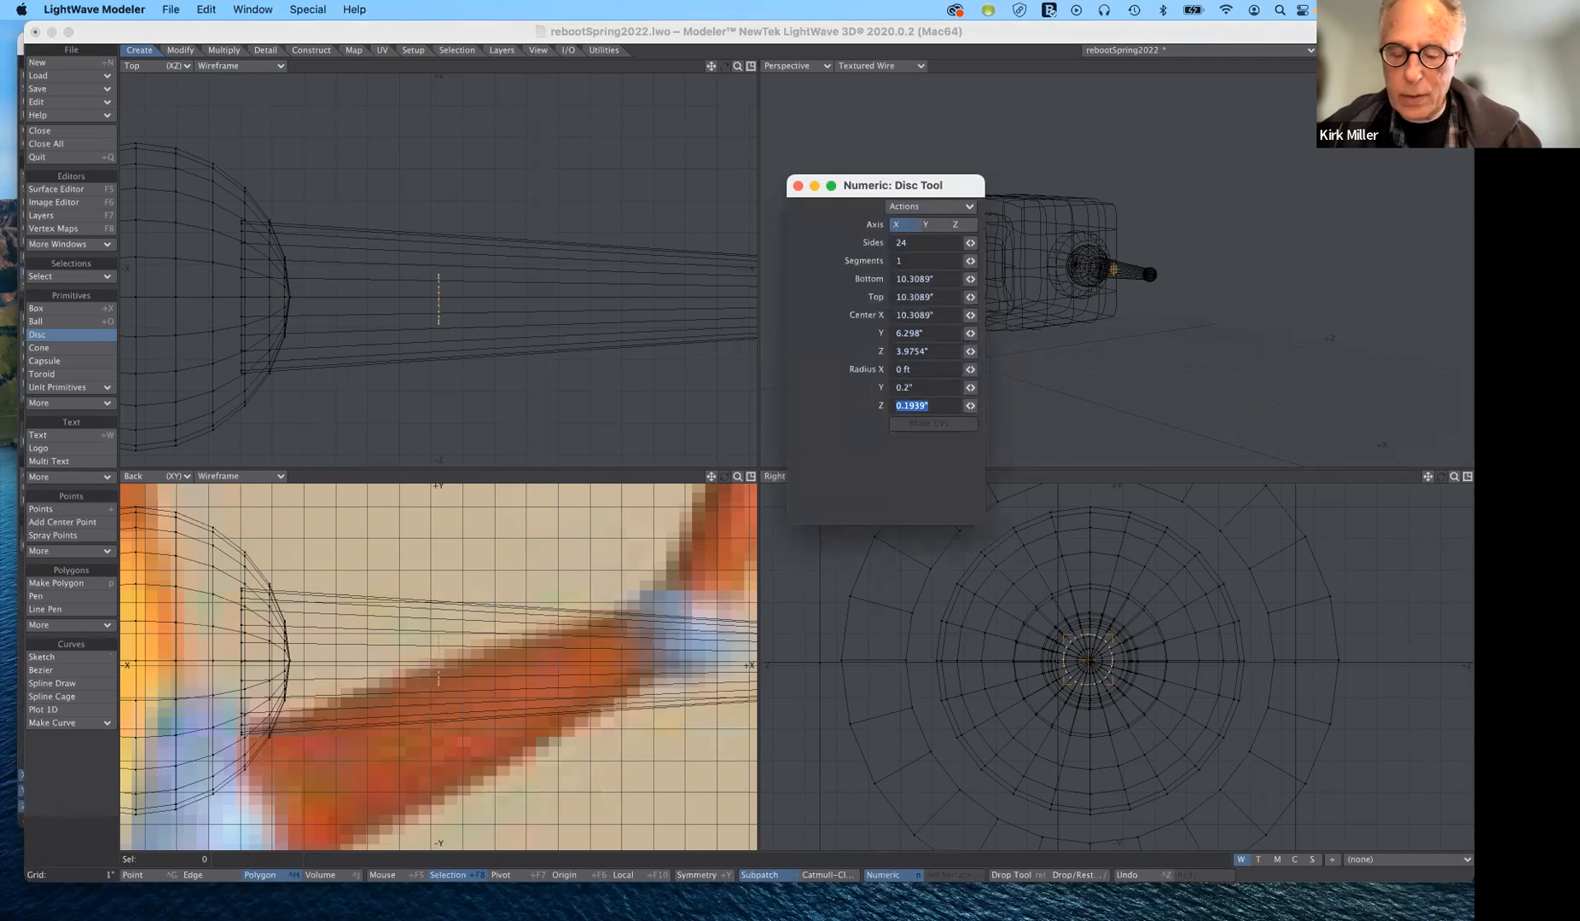
{"action": "type", "text": ">"}
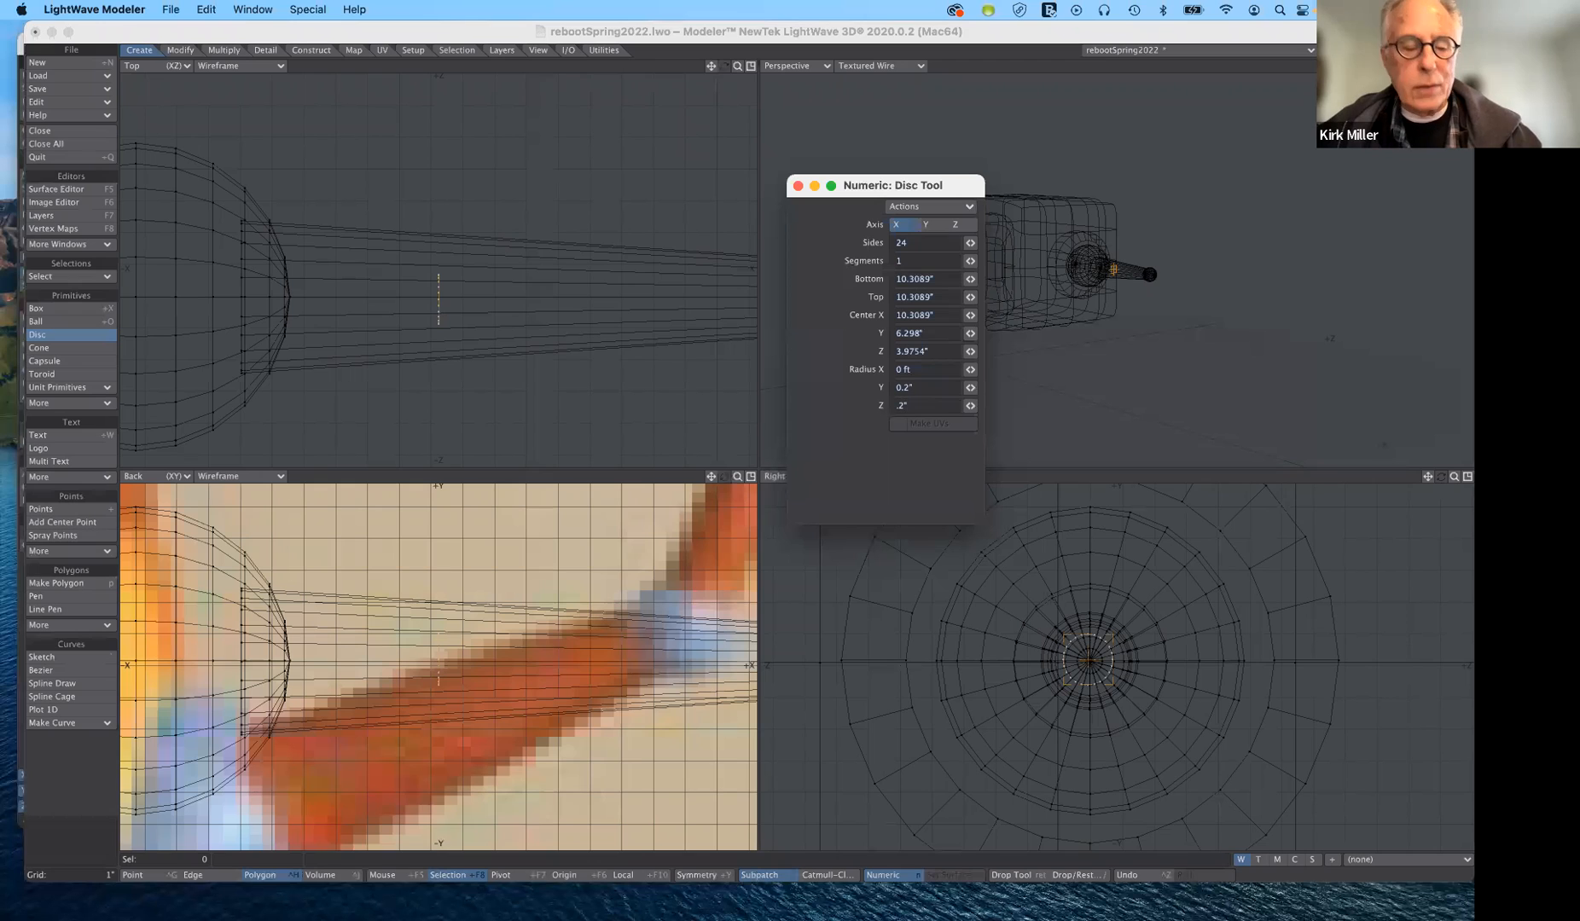
- Stretch the disc along X into a tube about 2.2" long and move it out to the elbow ball
{"action": "key", "text": "Tab"}
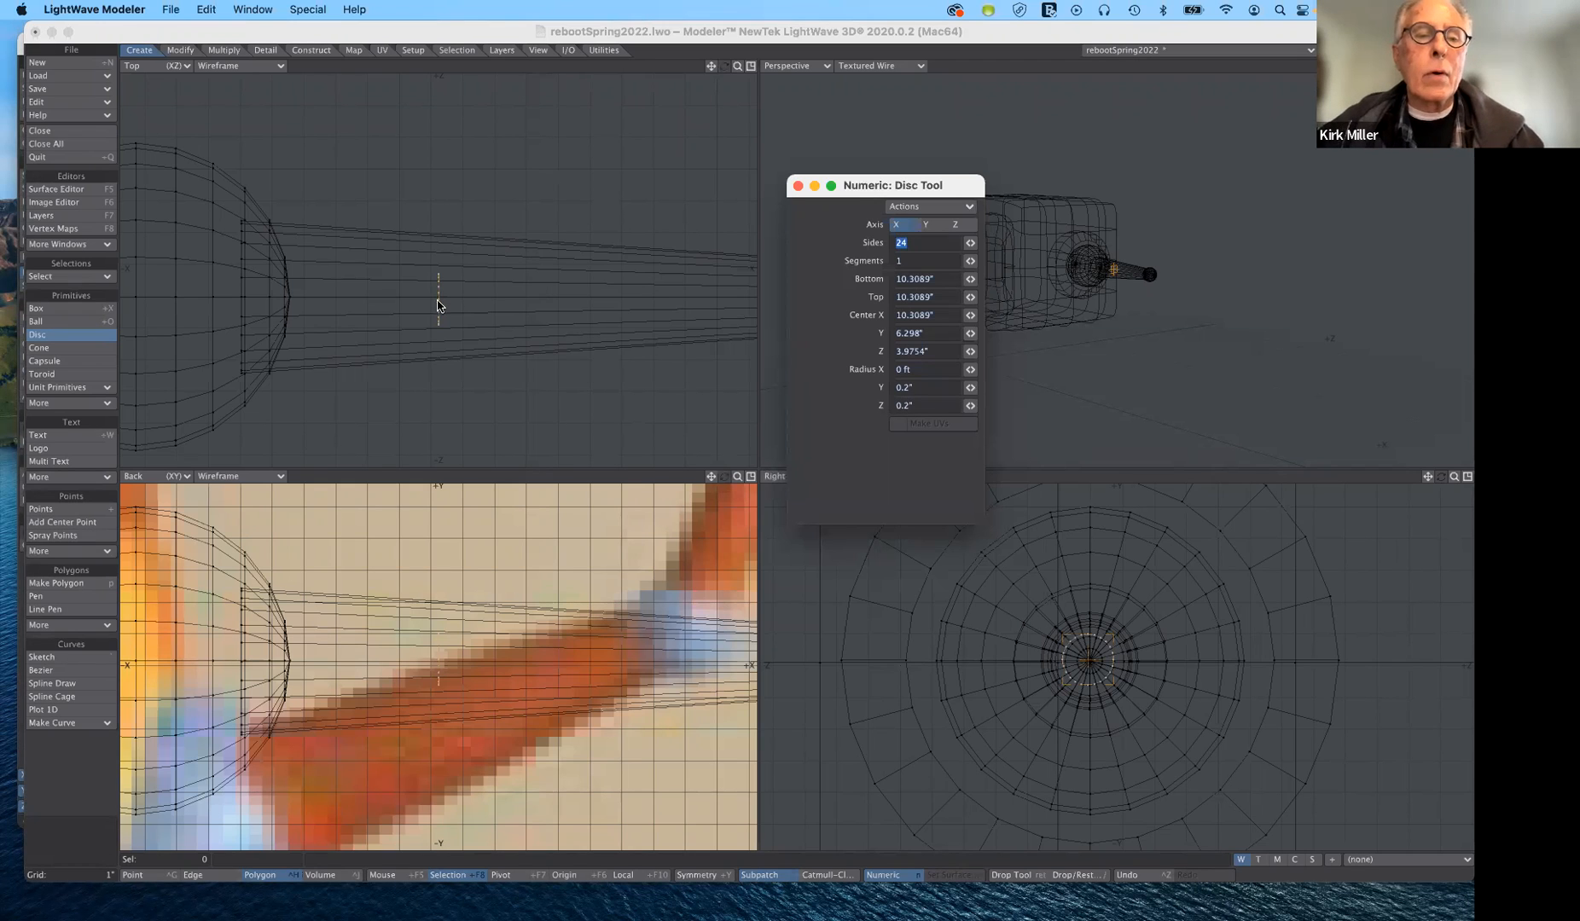
{"action": "left_click_drag", "start_coordinate": [624, 313], "coordinate": [715, 314]}
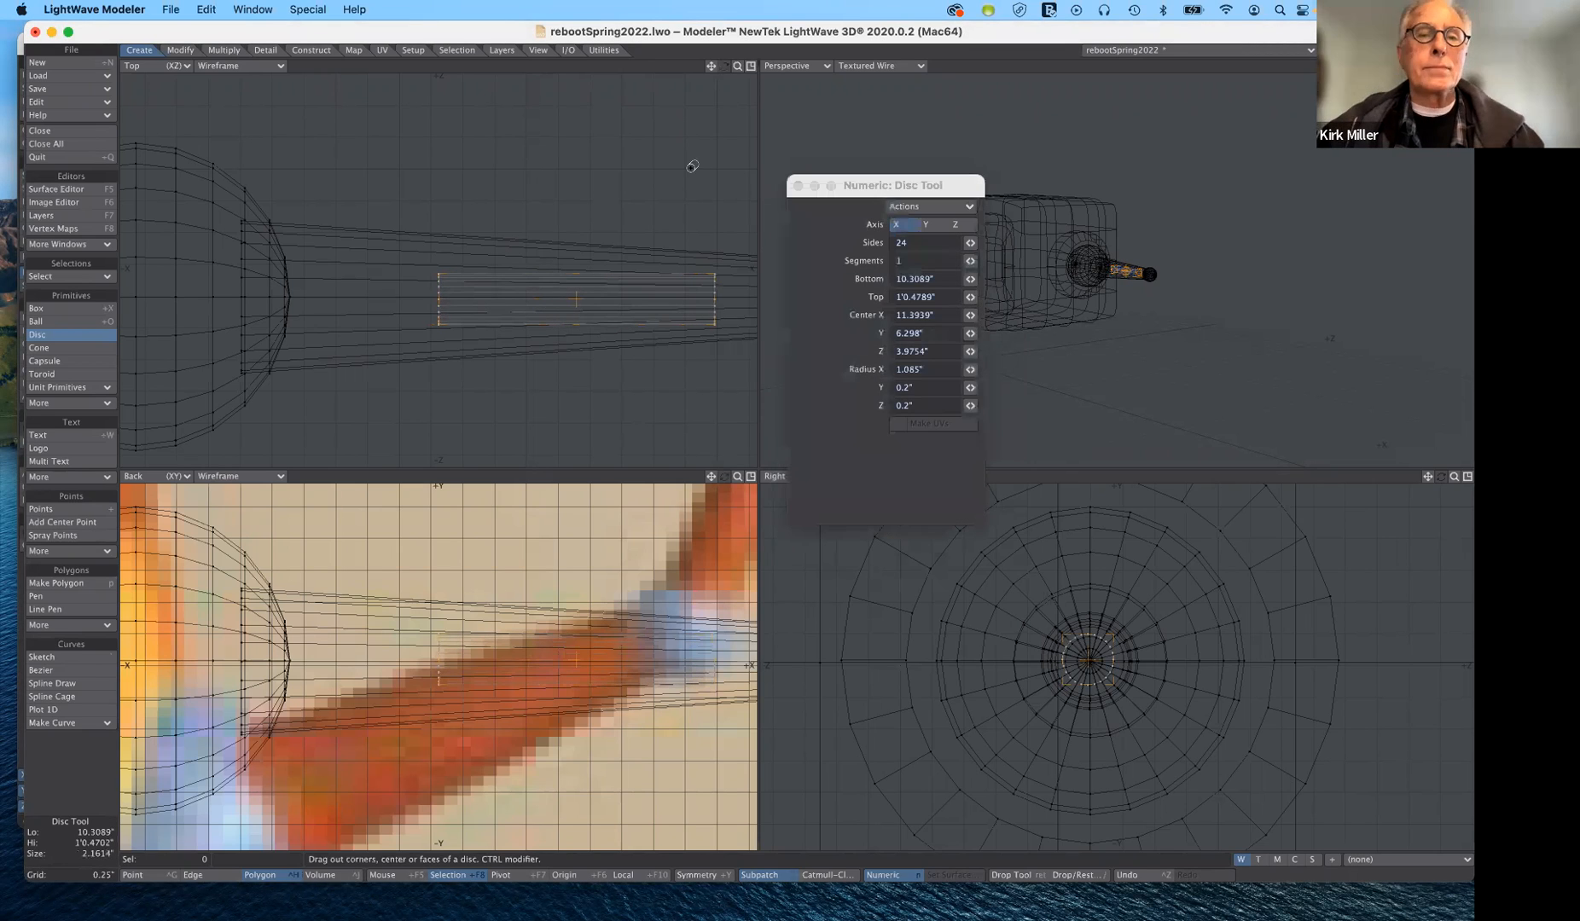
{"action": "left_click_drag", "start_coordinate": [738, 66], "coordinate": [583, 191]}
{"action": "left_click_drag", "start_coordinate": [492, 280], "coordinate": [643, 277]}
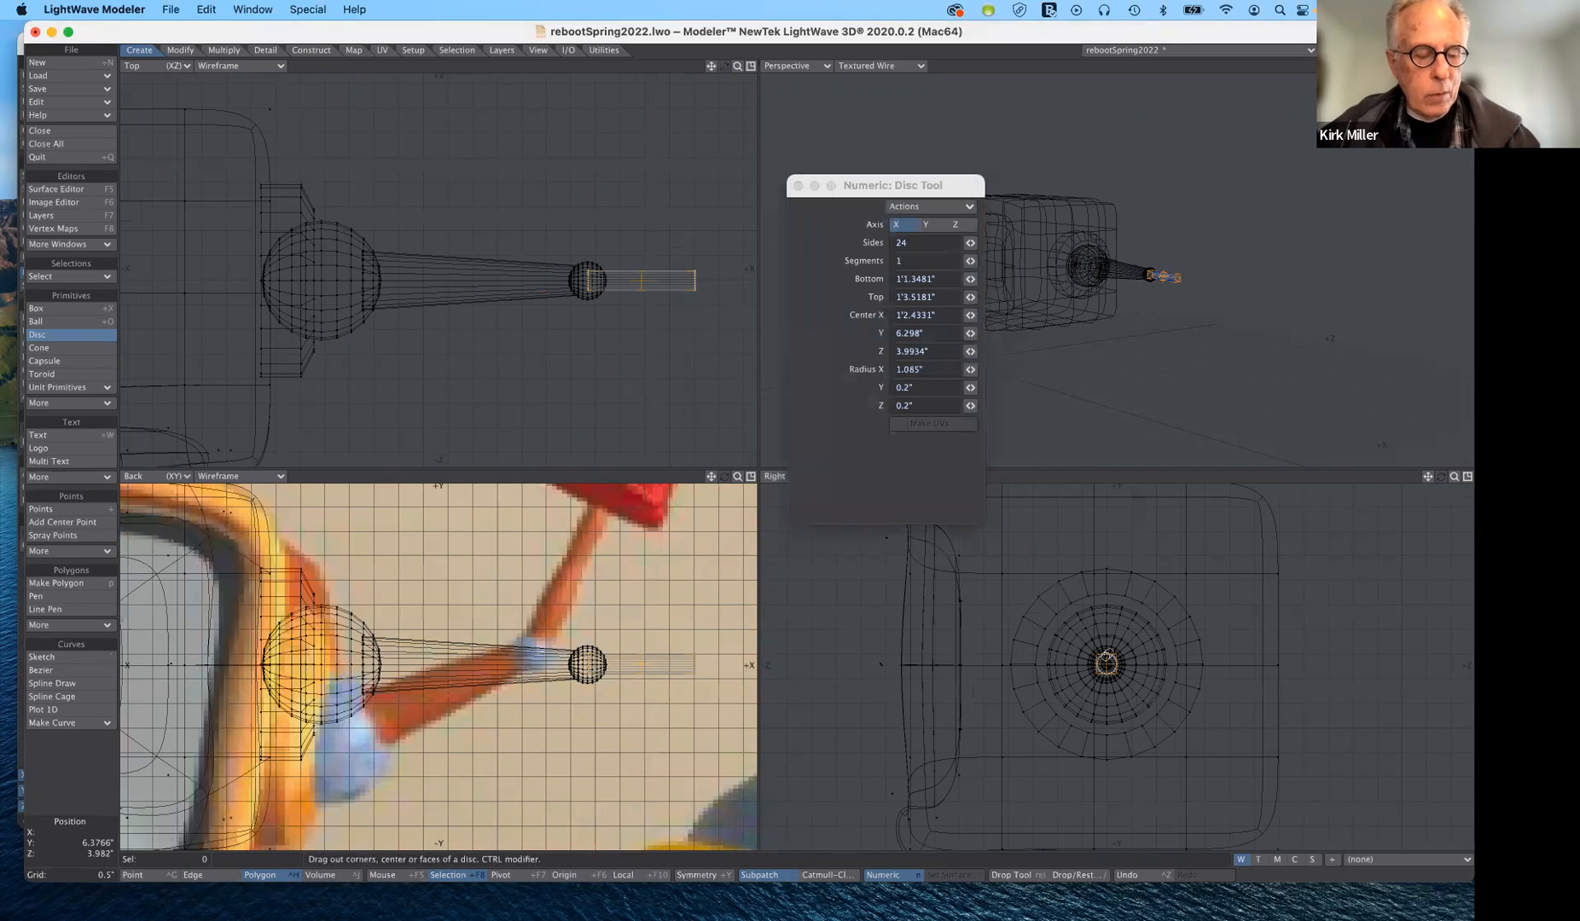
- Enlarge the tube to a Y radius of about 0.3" and a Z radius of about 0.27", and lengthen it outward to about 4.65"
{"action": "left_click_drag", "start_coordinate": [695, 330], "coordinate": [612, 310]}
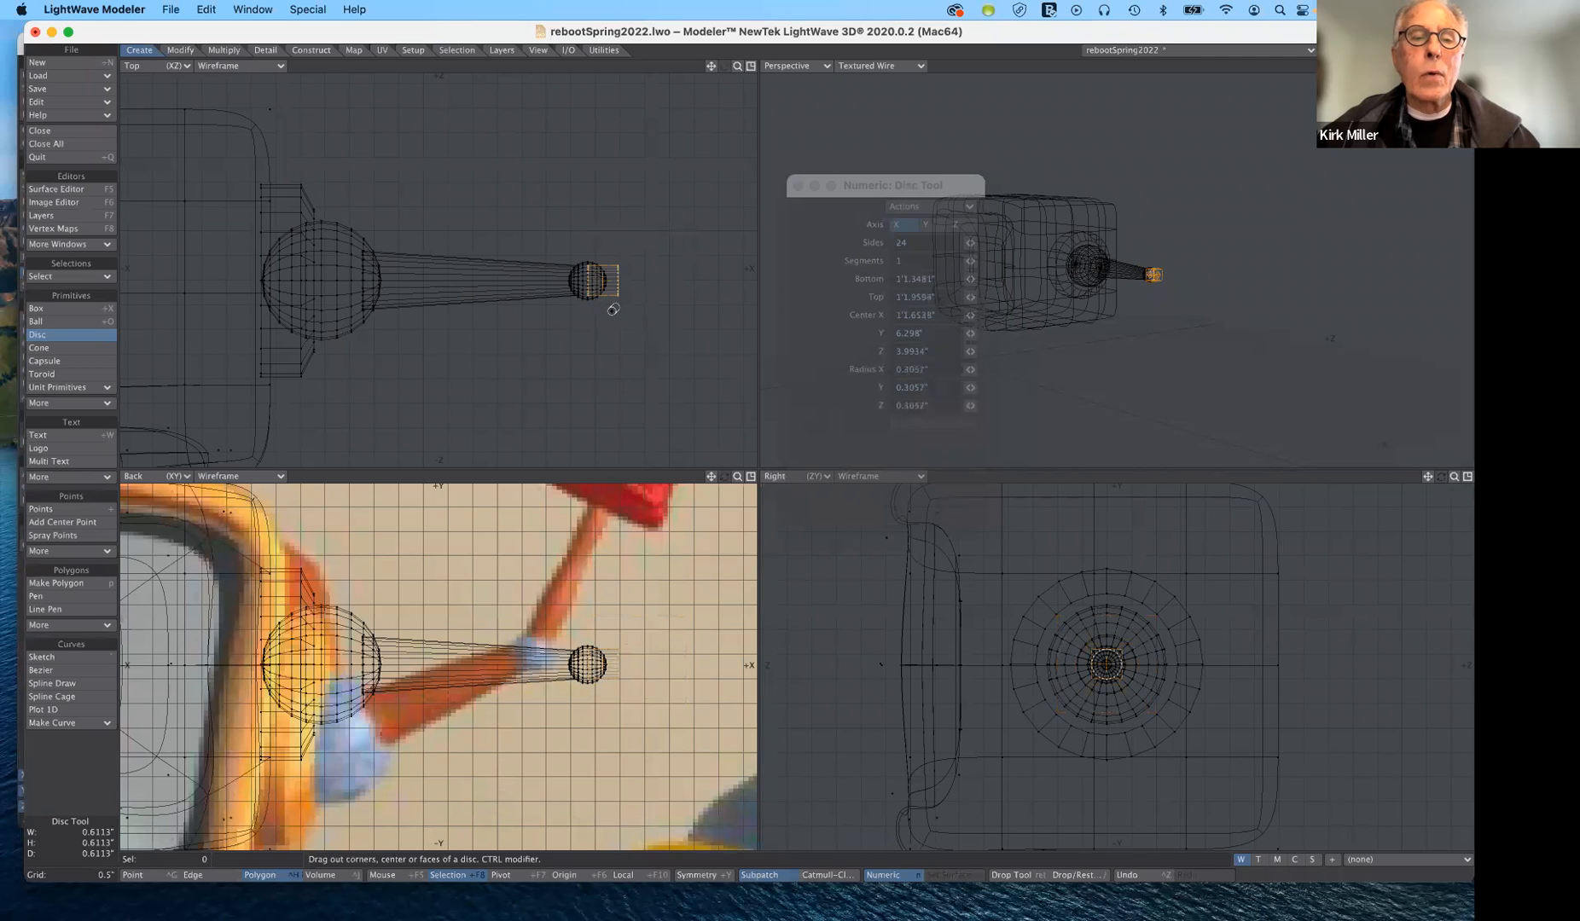
{"action": "left_click_drag", "start_coordinate": [613, 310], "coordinate": [613, 310]}
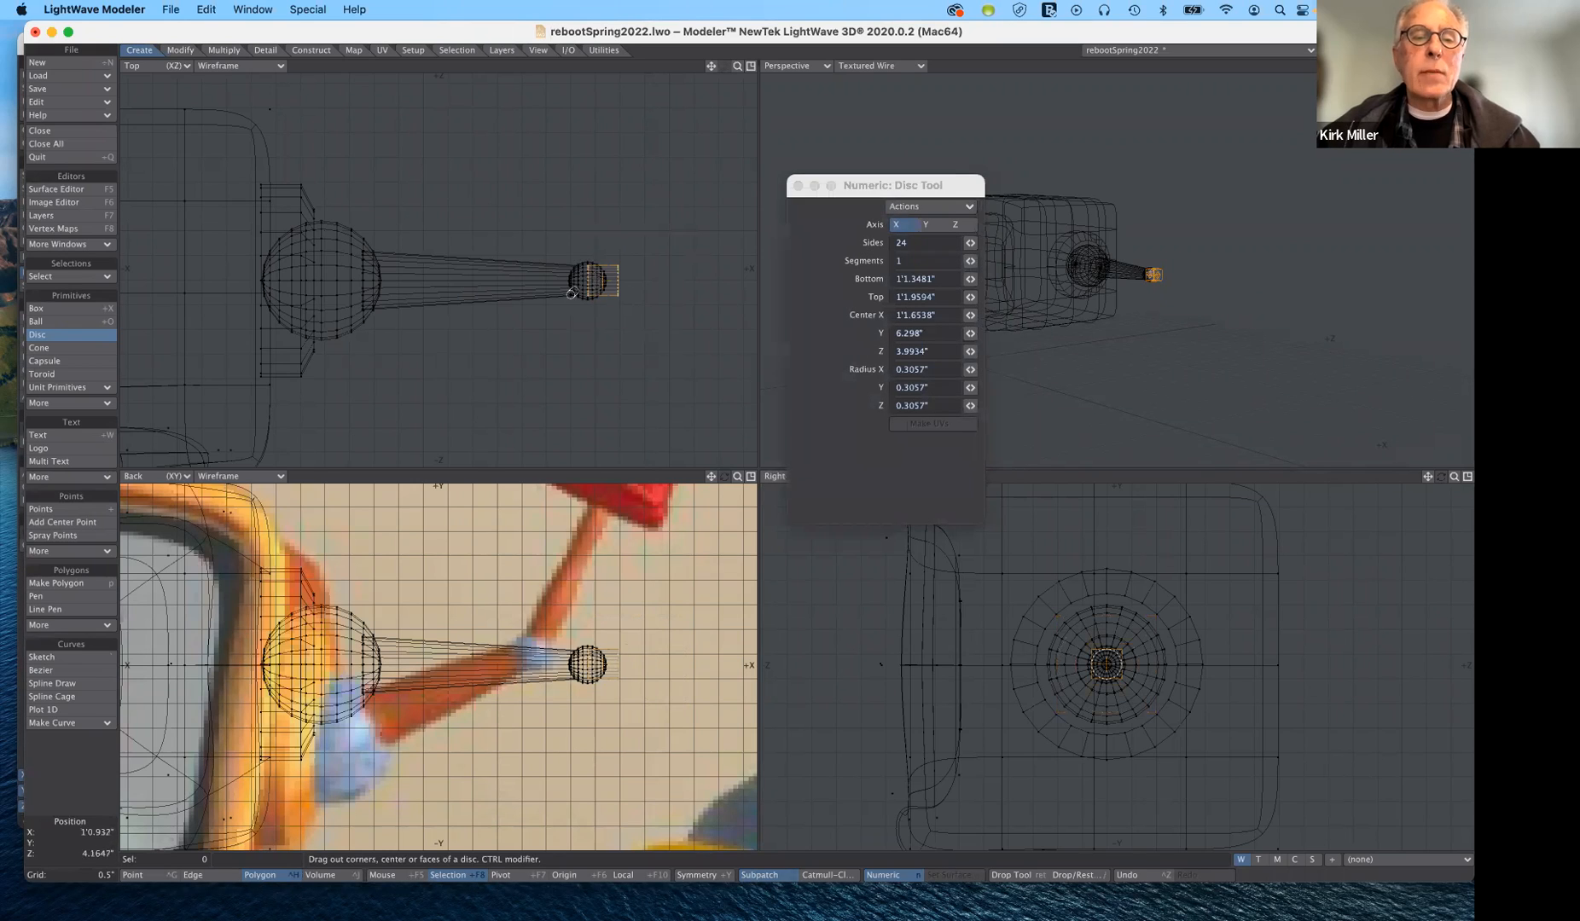
{"action": "left_click_drag", "start_coordinate": [619, 278], "coordinate": [768, 293]}
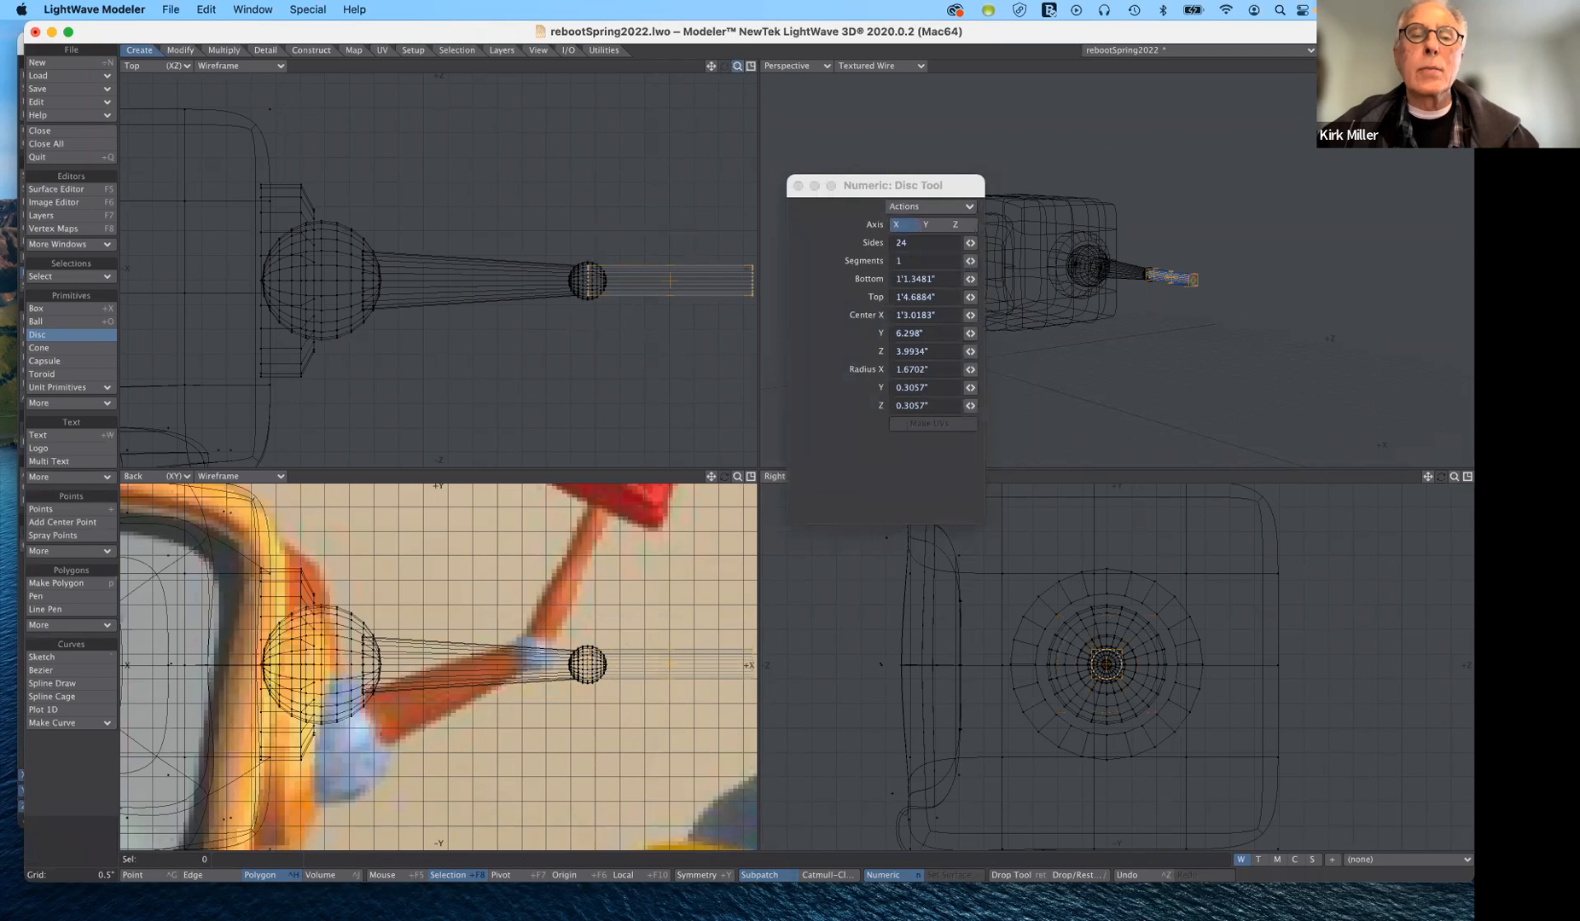
{"action": "left_click_drag", "start_coordinate": [737, 66], "coordinate": [702, 116]}
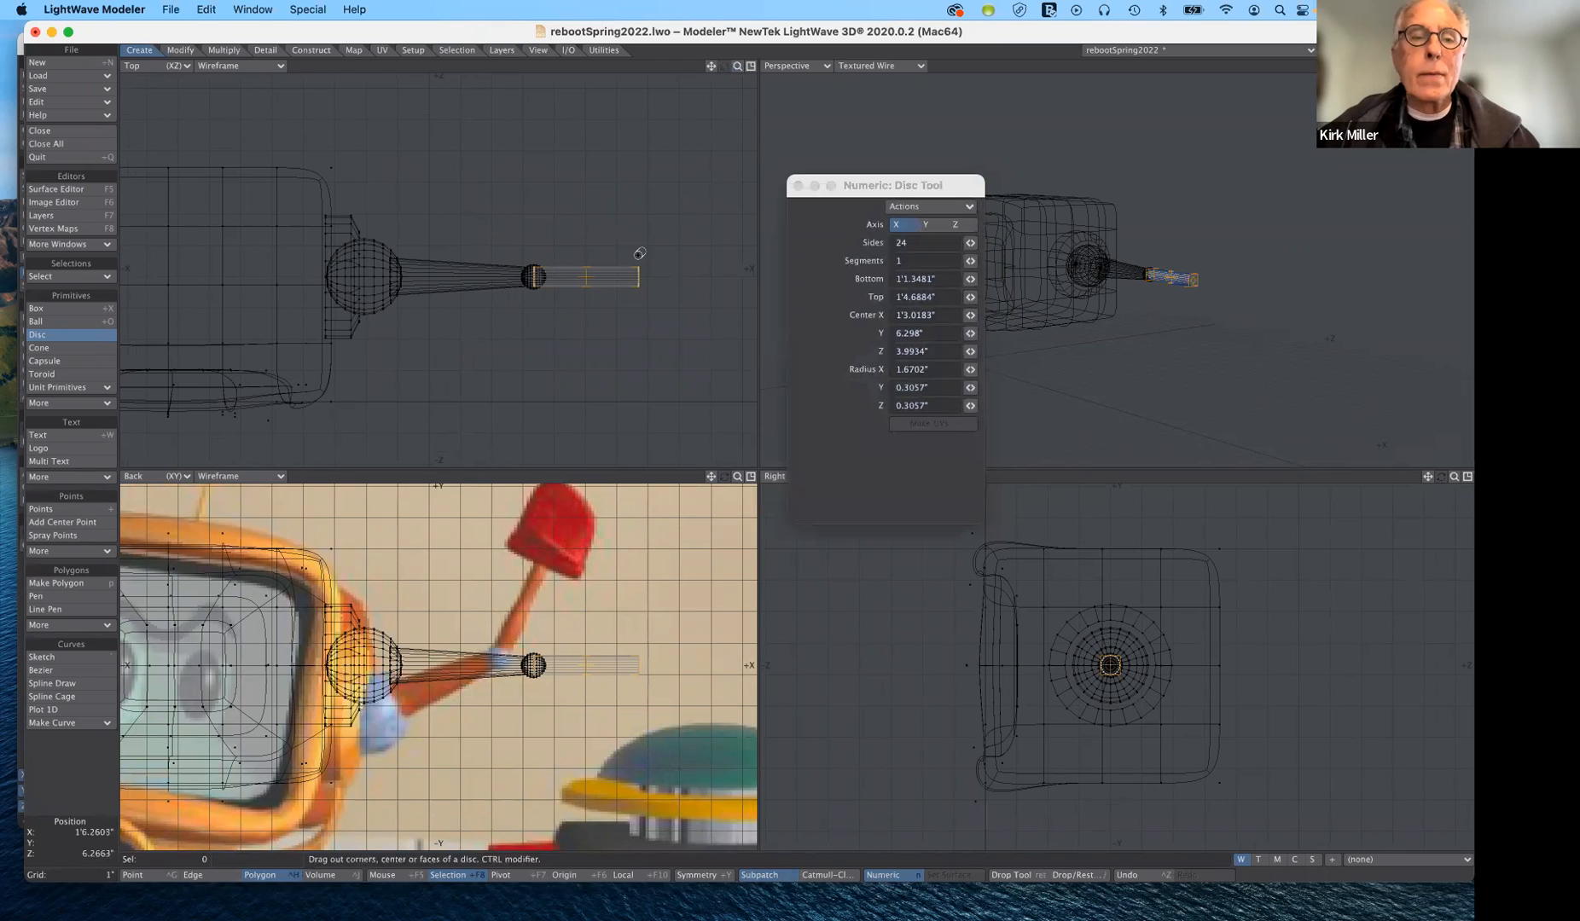
{"action": "left_click_drag", "start_coordinate": [637, 276], "coordinate": [639, 277]}
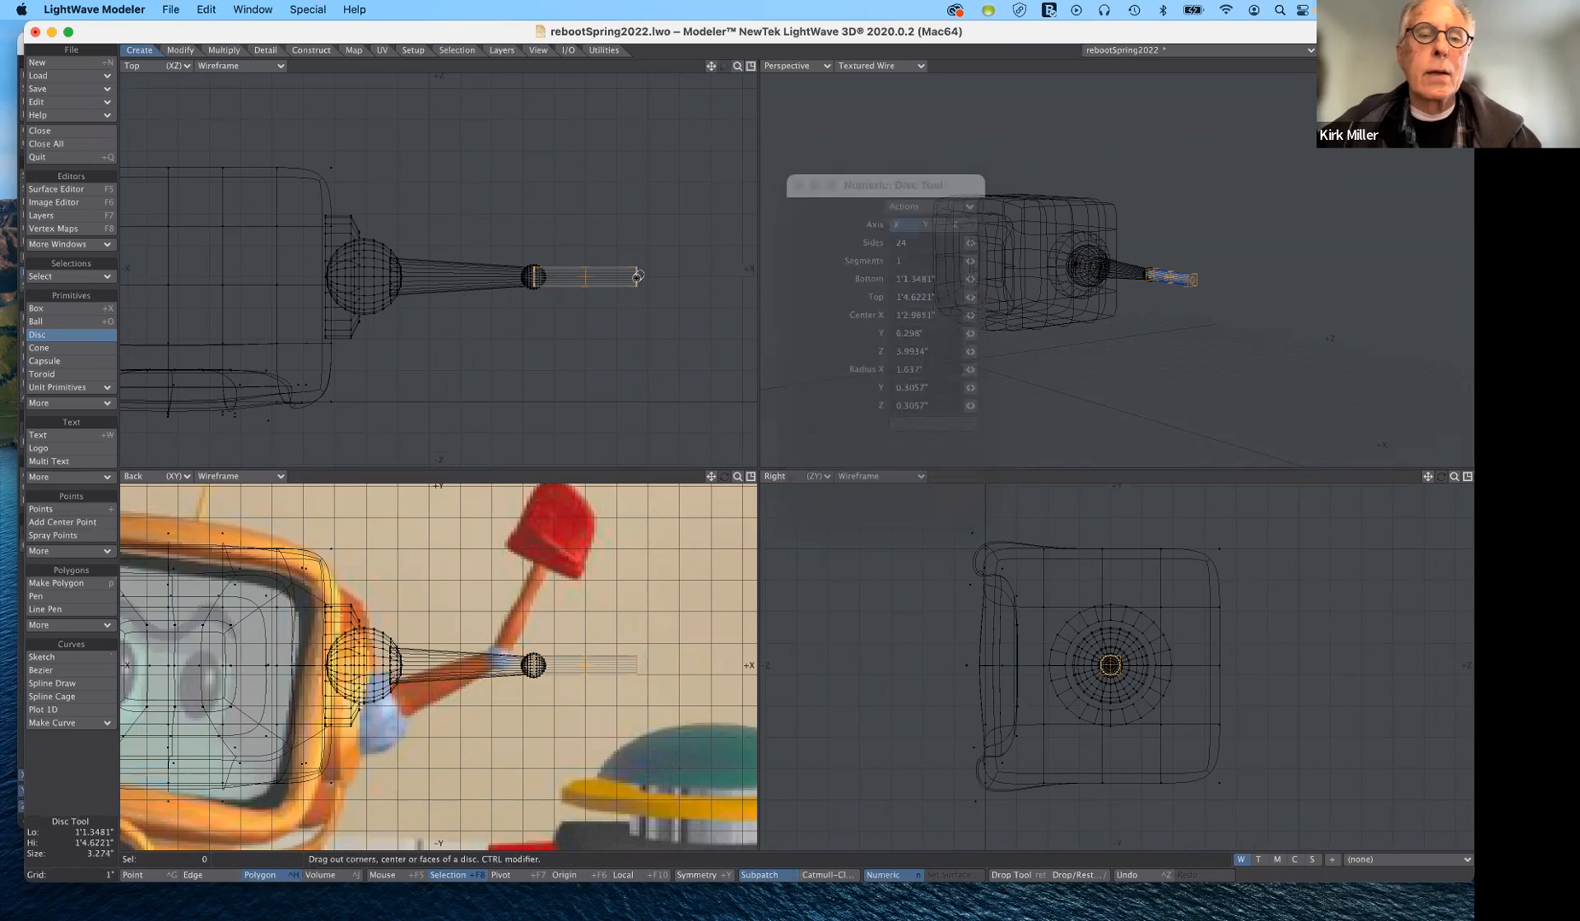
{"action": "left_click_drag", "start_coordinate": [637, 276], "coordinate": [637, 276]}
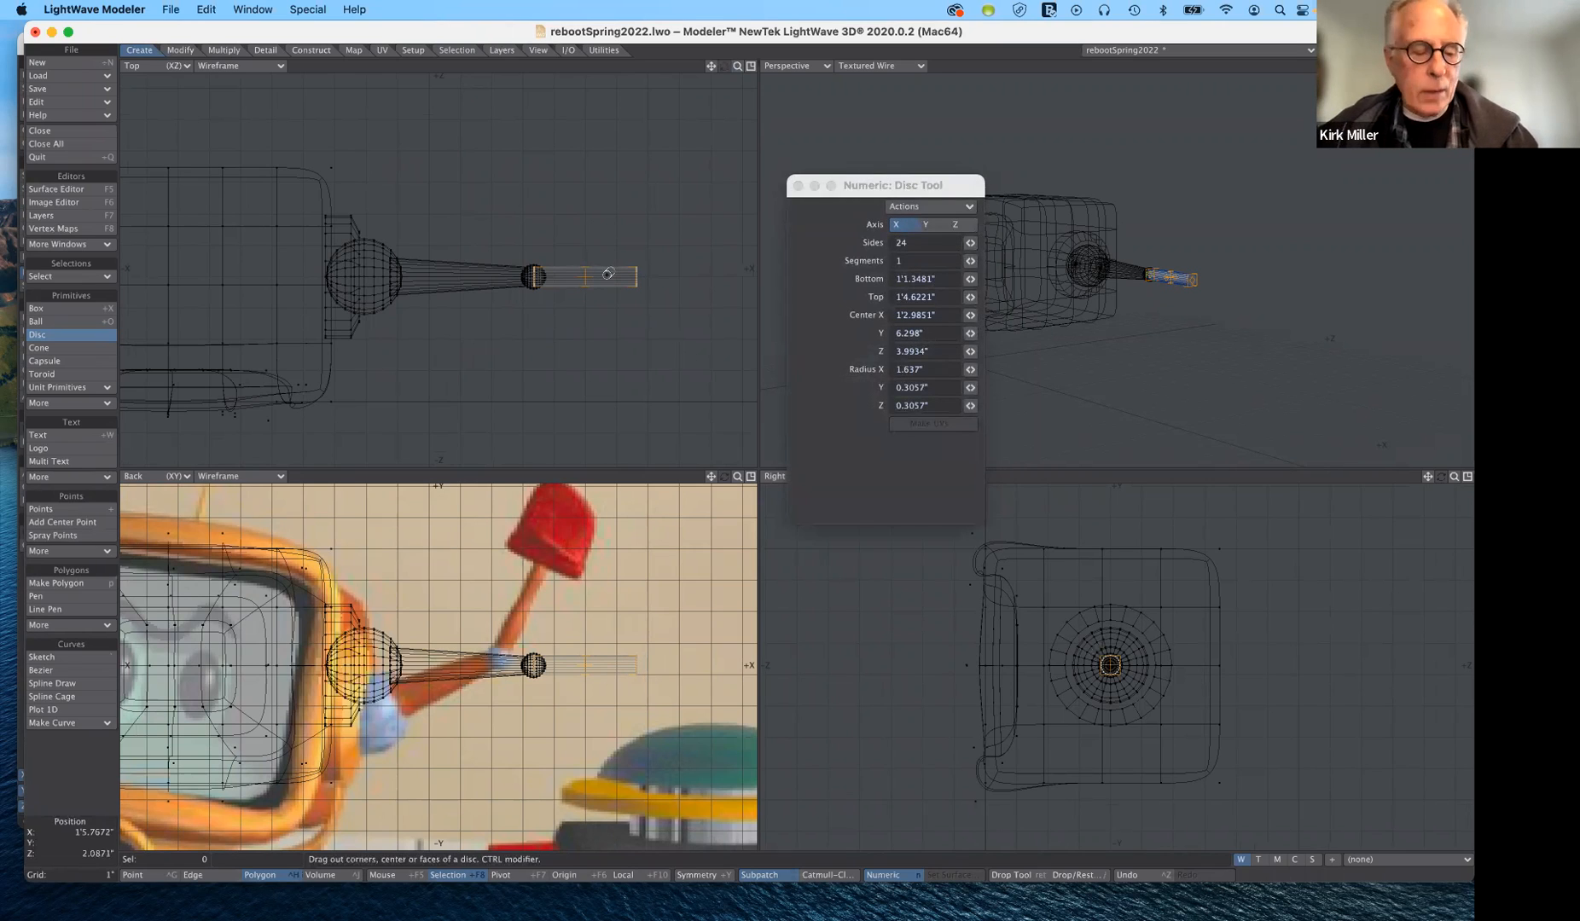
{"action": "left_click_drag", "start_coordinate": [598, 282], "coordinate": [684, 280]}
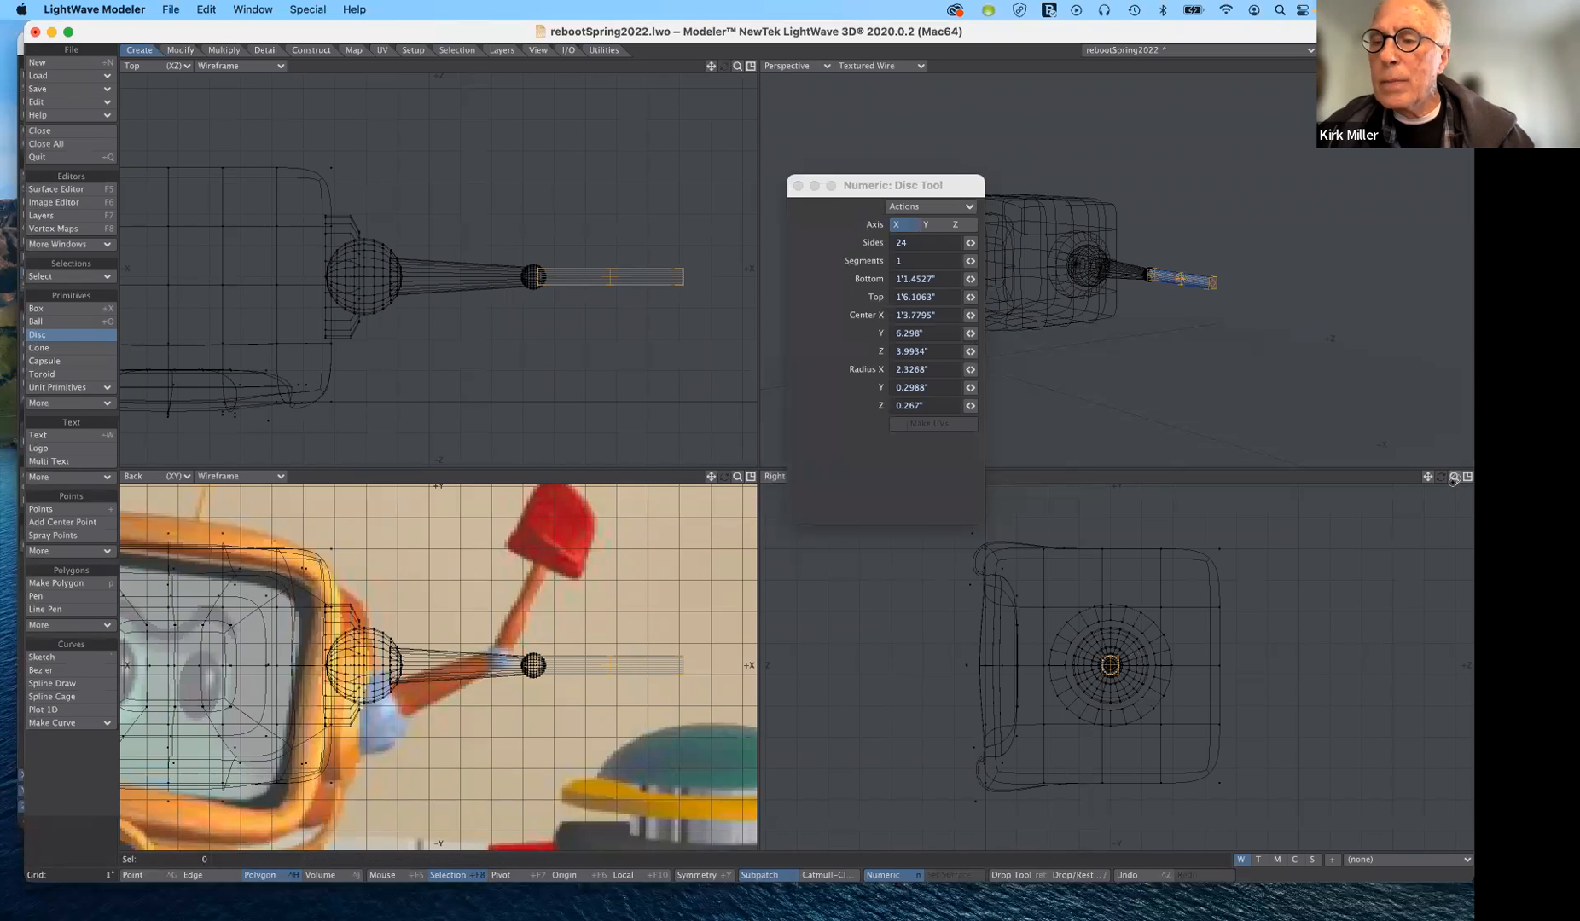
- Try reducing the tube's Y and Z radii to about 0.25", and discard the tube
{"action": "left_click_drag", "start_coordinate": [1455, 481], "coordinate": [1467, 479]}
{"action": "left_click_drag", "start_coordinate": [1128, 607], "coordinate": [1126, 611]}
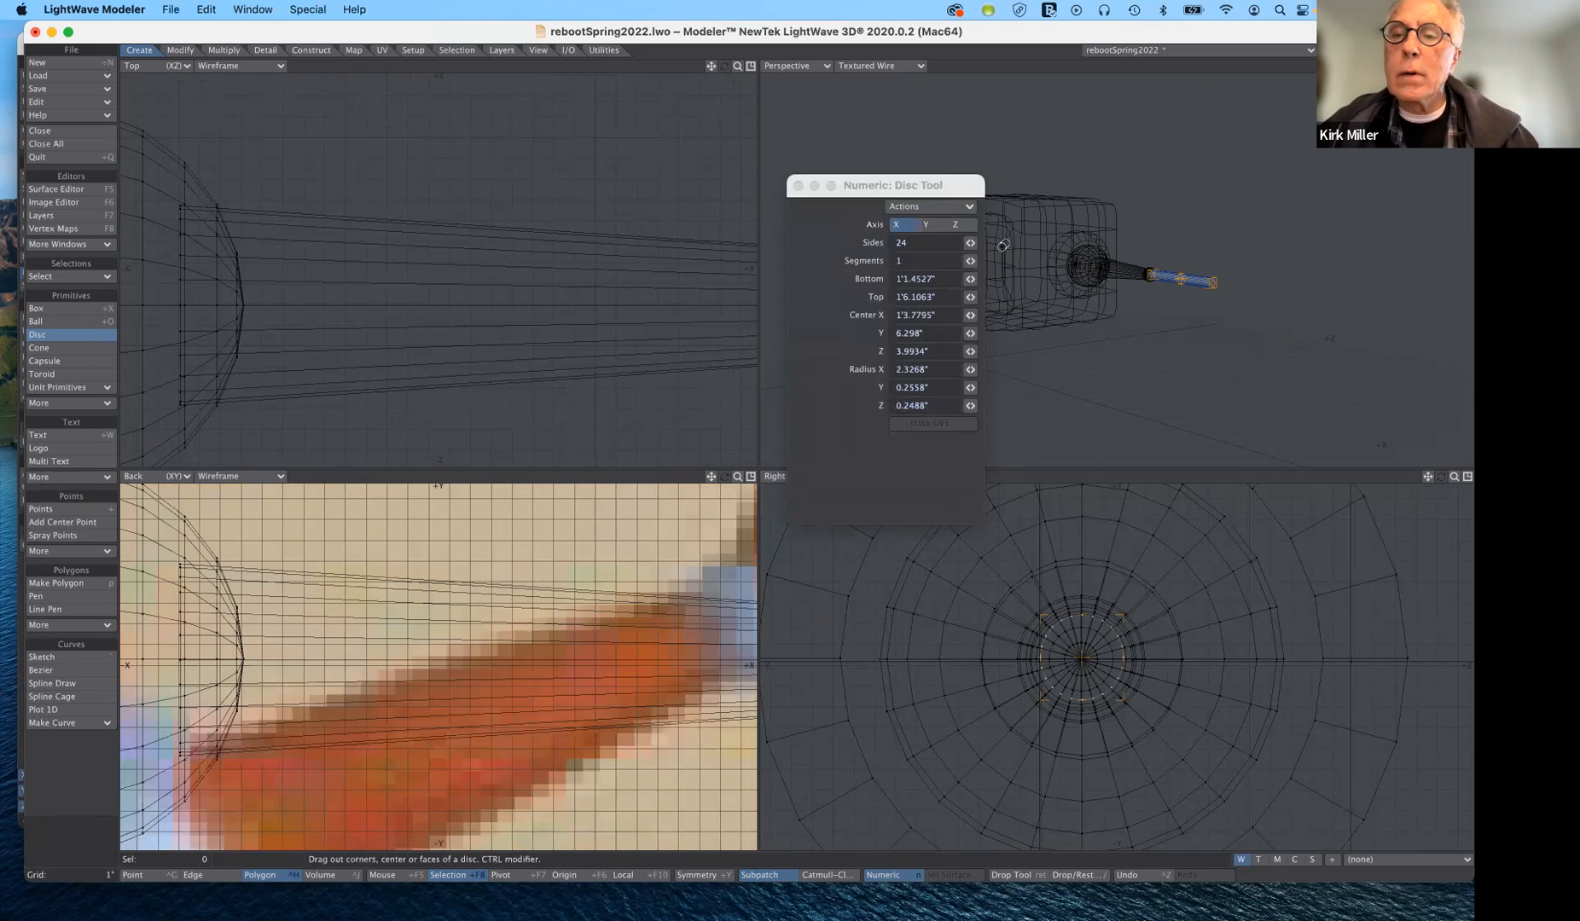
{"action": "left_click_drag", "start_coordinate": [916, 167], "coordinate": [879, 254]}
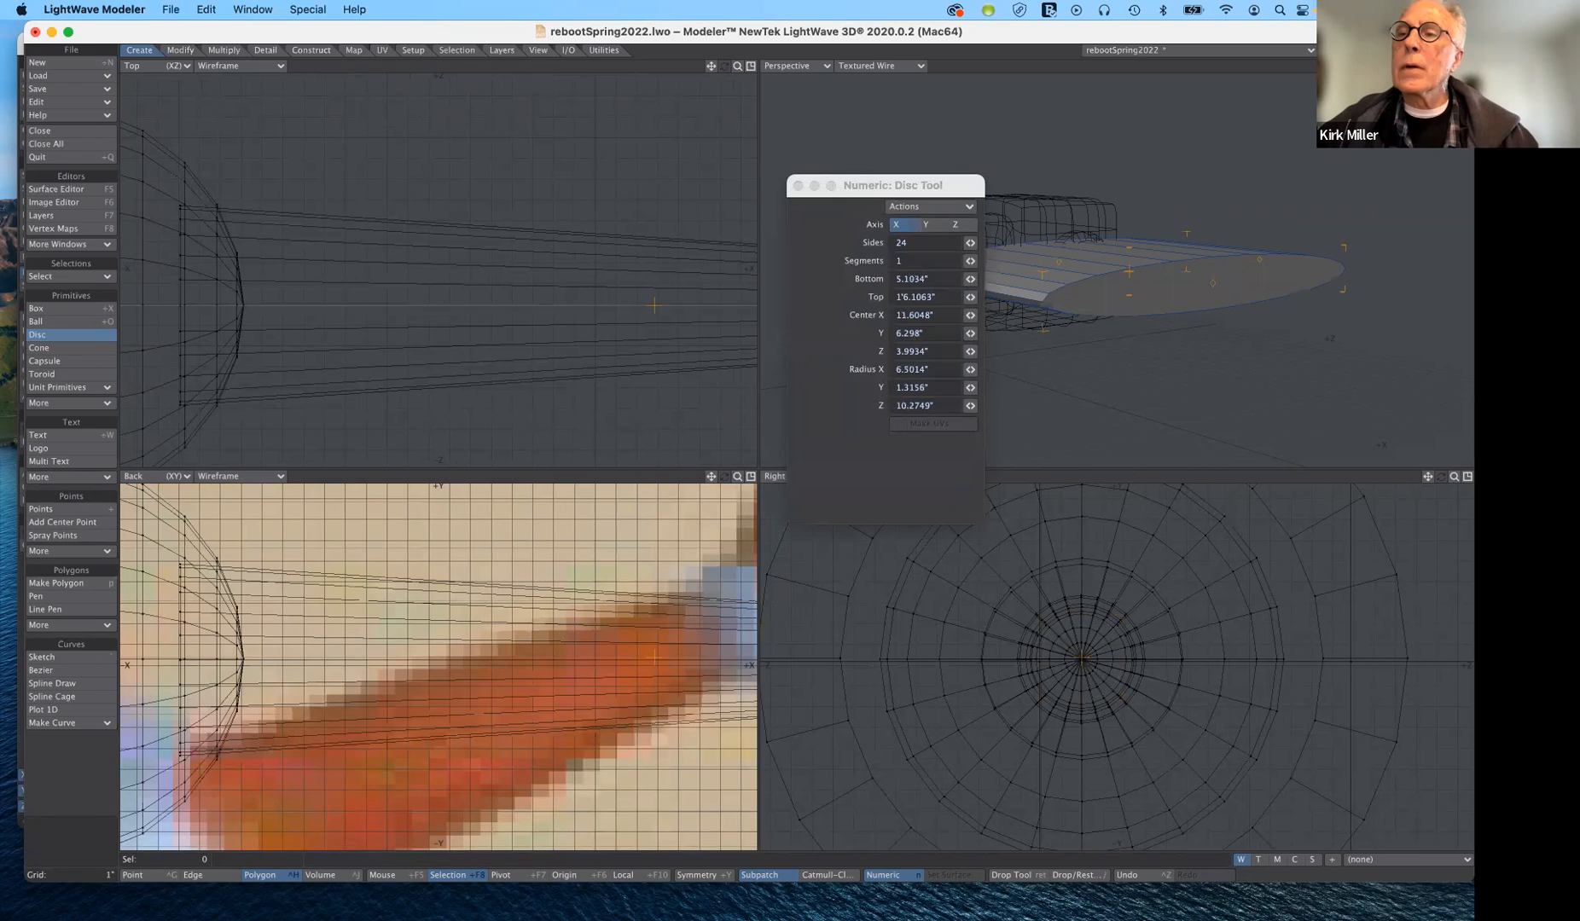
{"action": "left_click_drag", "start_coordinate": [1454, 65], "coordinate": [1137, 88]}
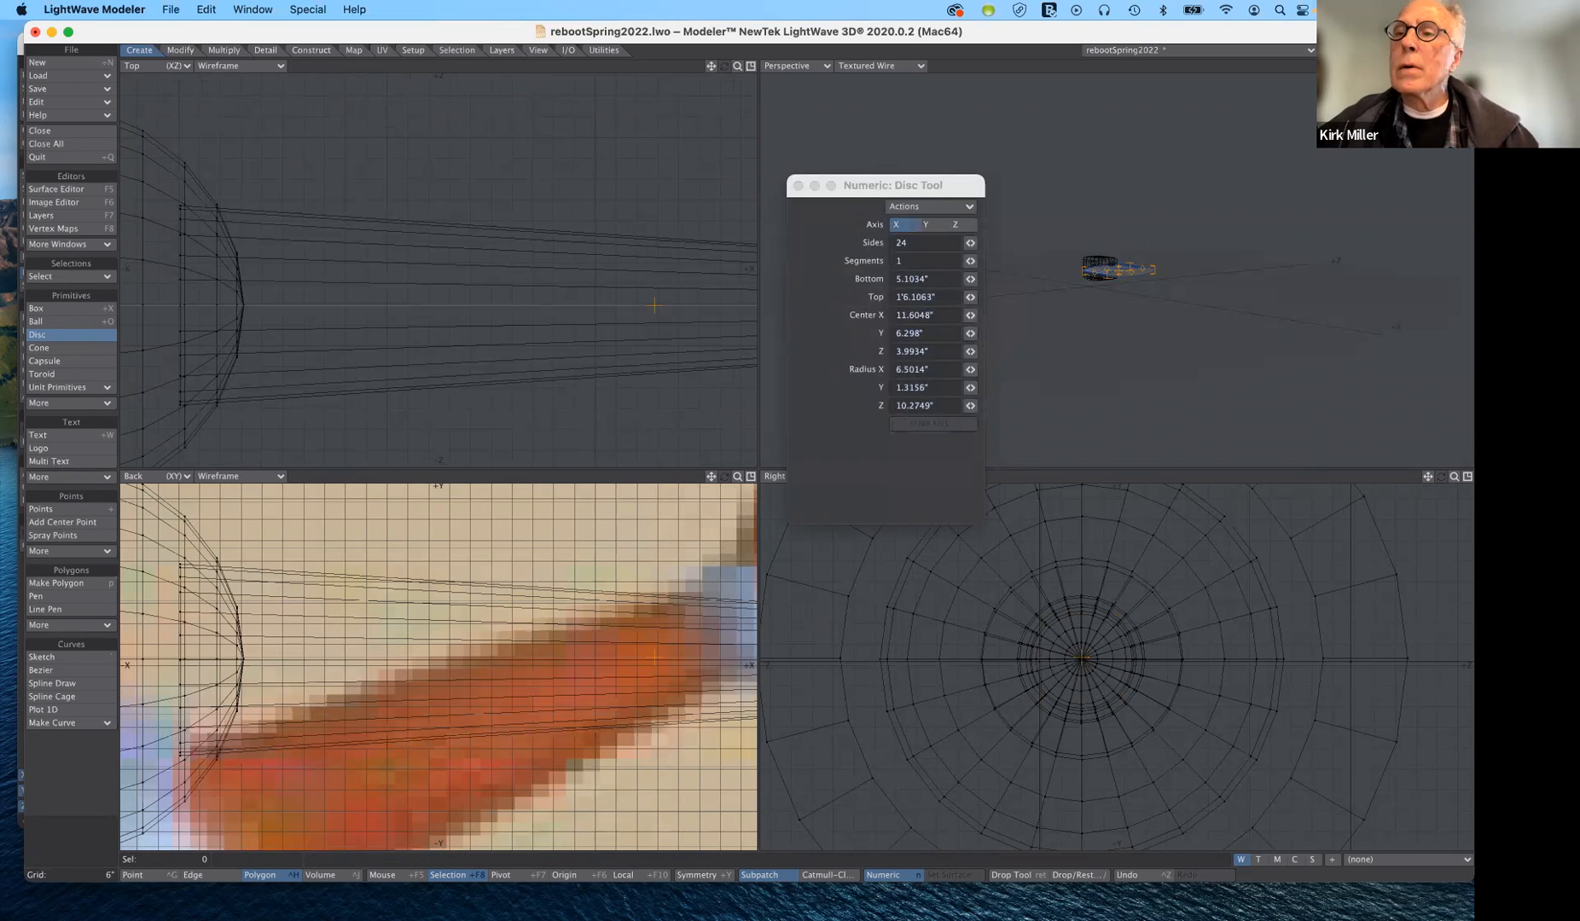
{"action": "left_click_drag", "start_coordinate": [1454, 66], "coordinate": [1473, 66]}
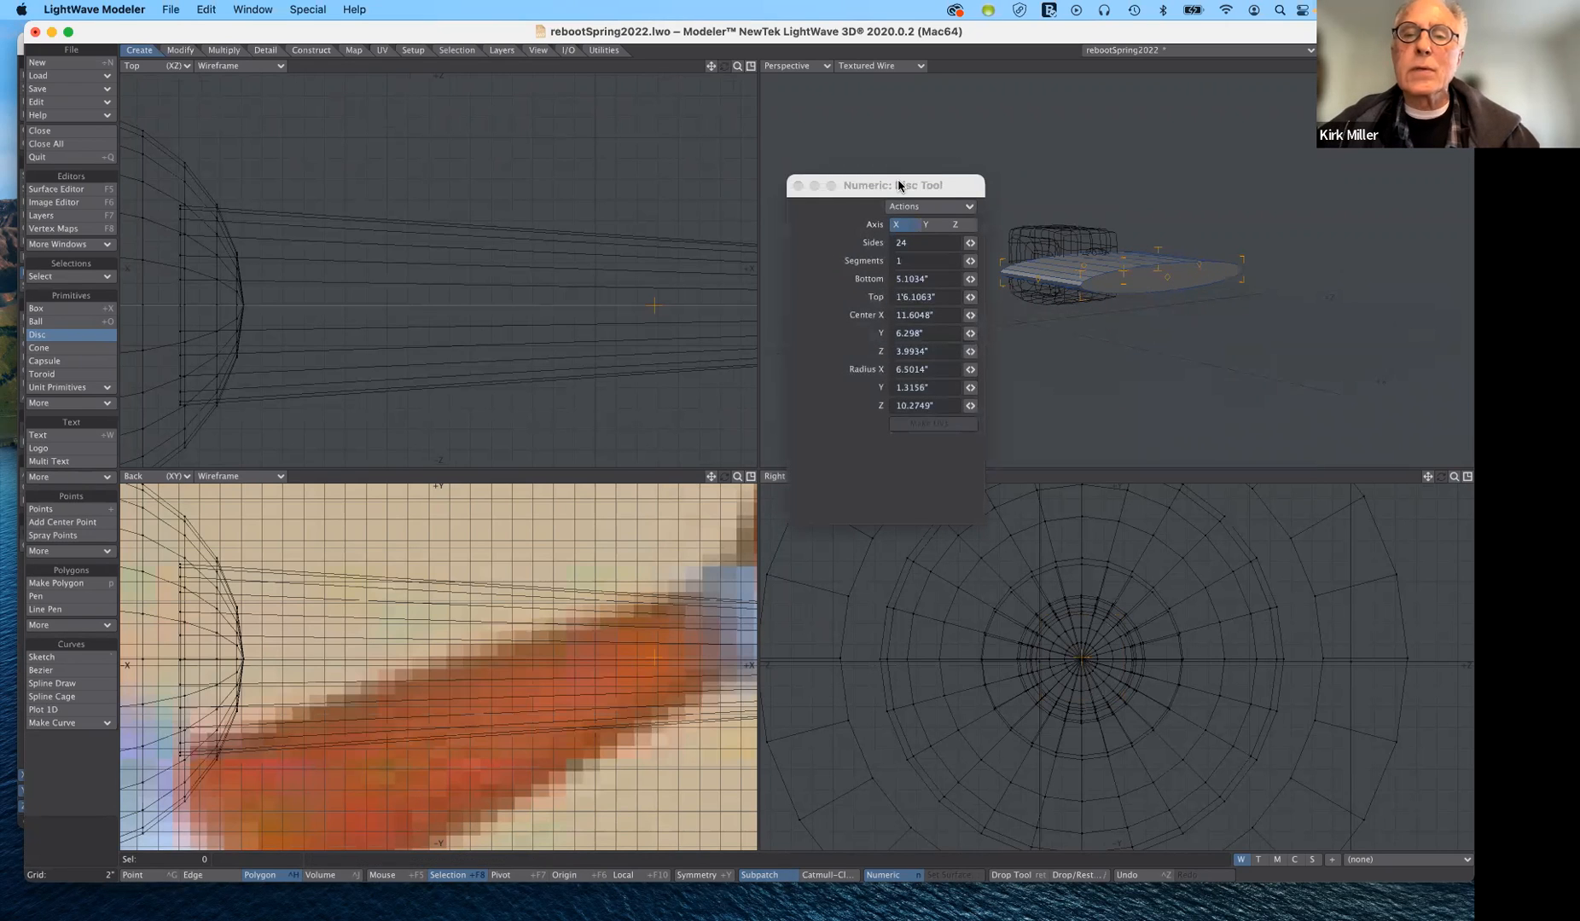
{"action": "left_click_drag", "start_coordinate": [900, 185], "coordinate": [702, 294]}
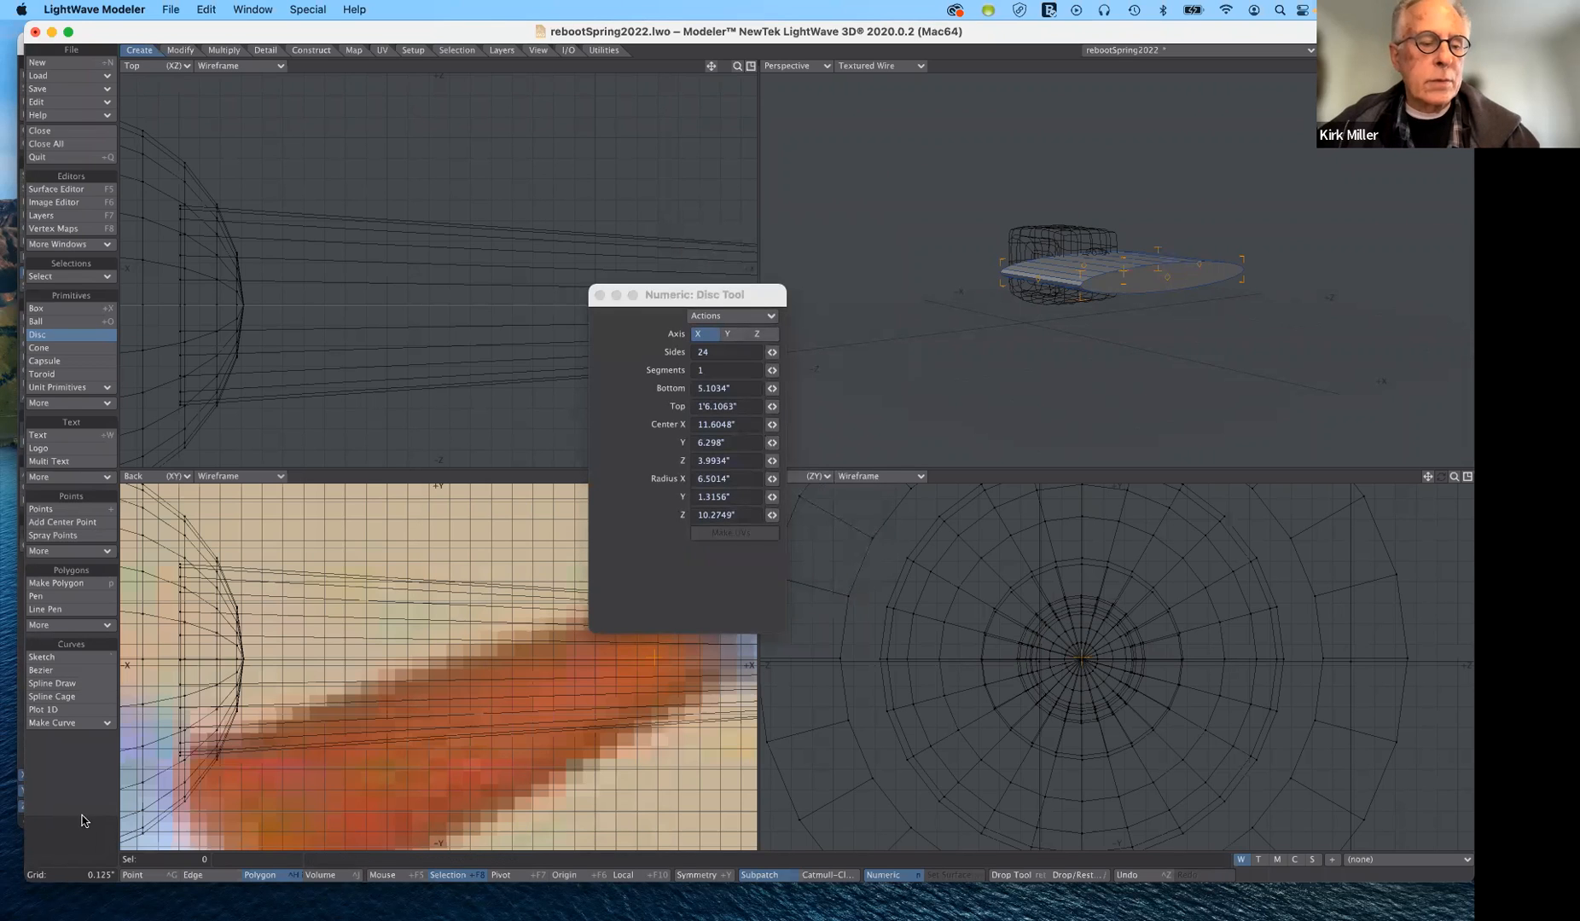
{"action": "key", "text": "n"}
{"action": "key", "text": "n"}
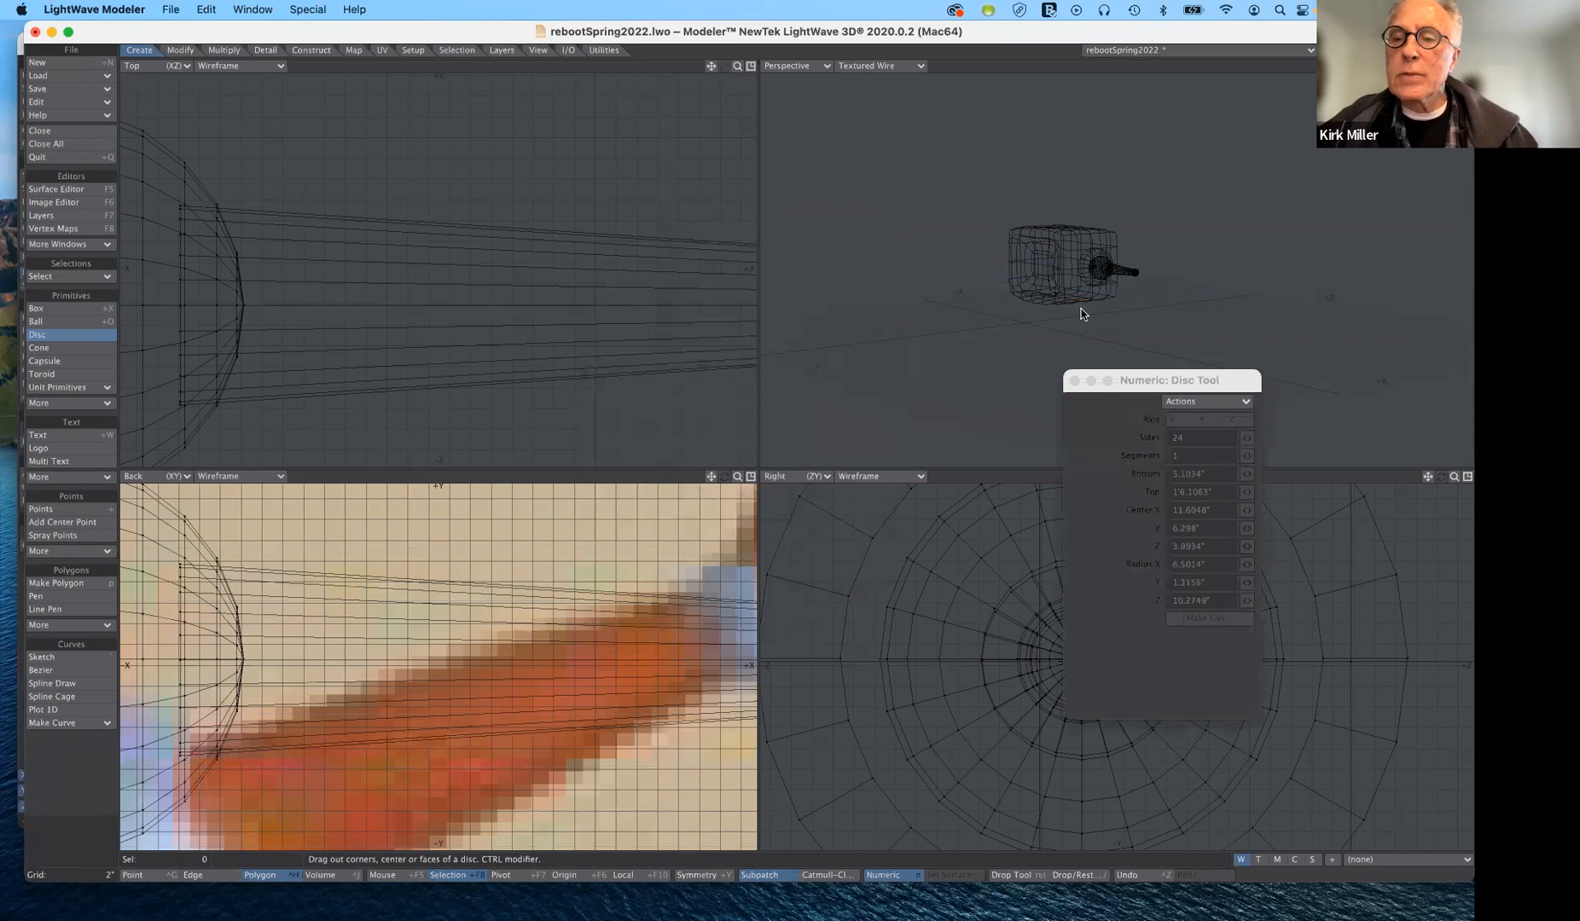
- Draw a new 24-sided X-axis disc with a radius of about 0.18" centred on the arm tube
{"action": "left_click_drag", "start_coordinate": [1171, 378], "coordinate": [698, 184]}
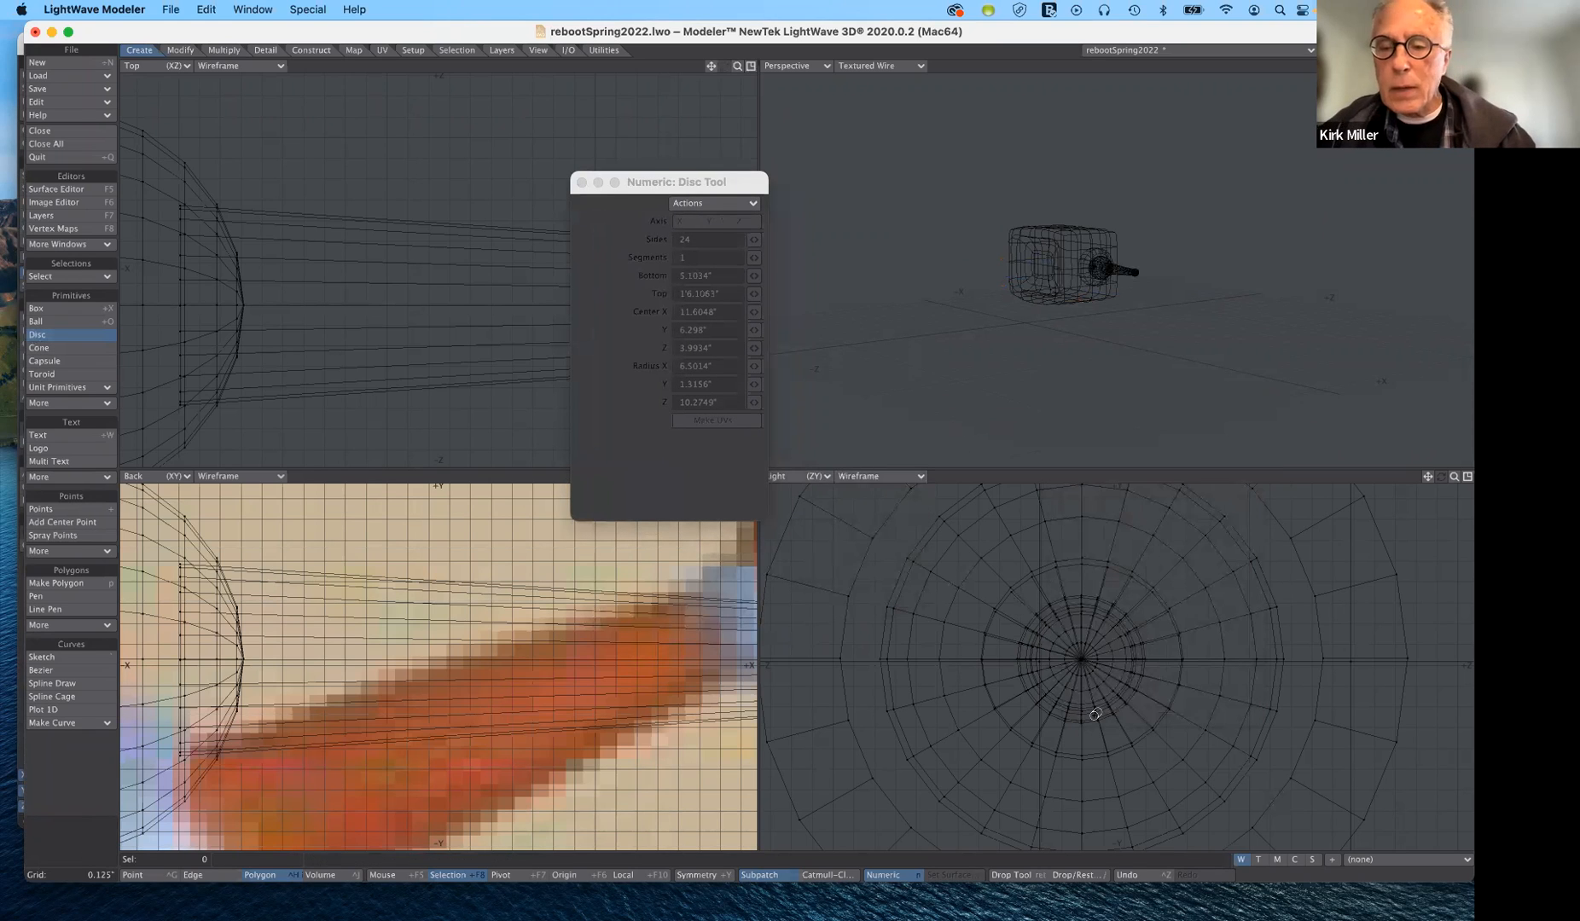
{"action": "left_click_drag", "start_coordinate": [1081, 658], "coordinate": [1110, 687]}
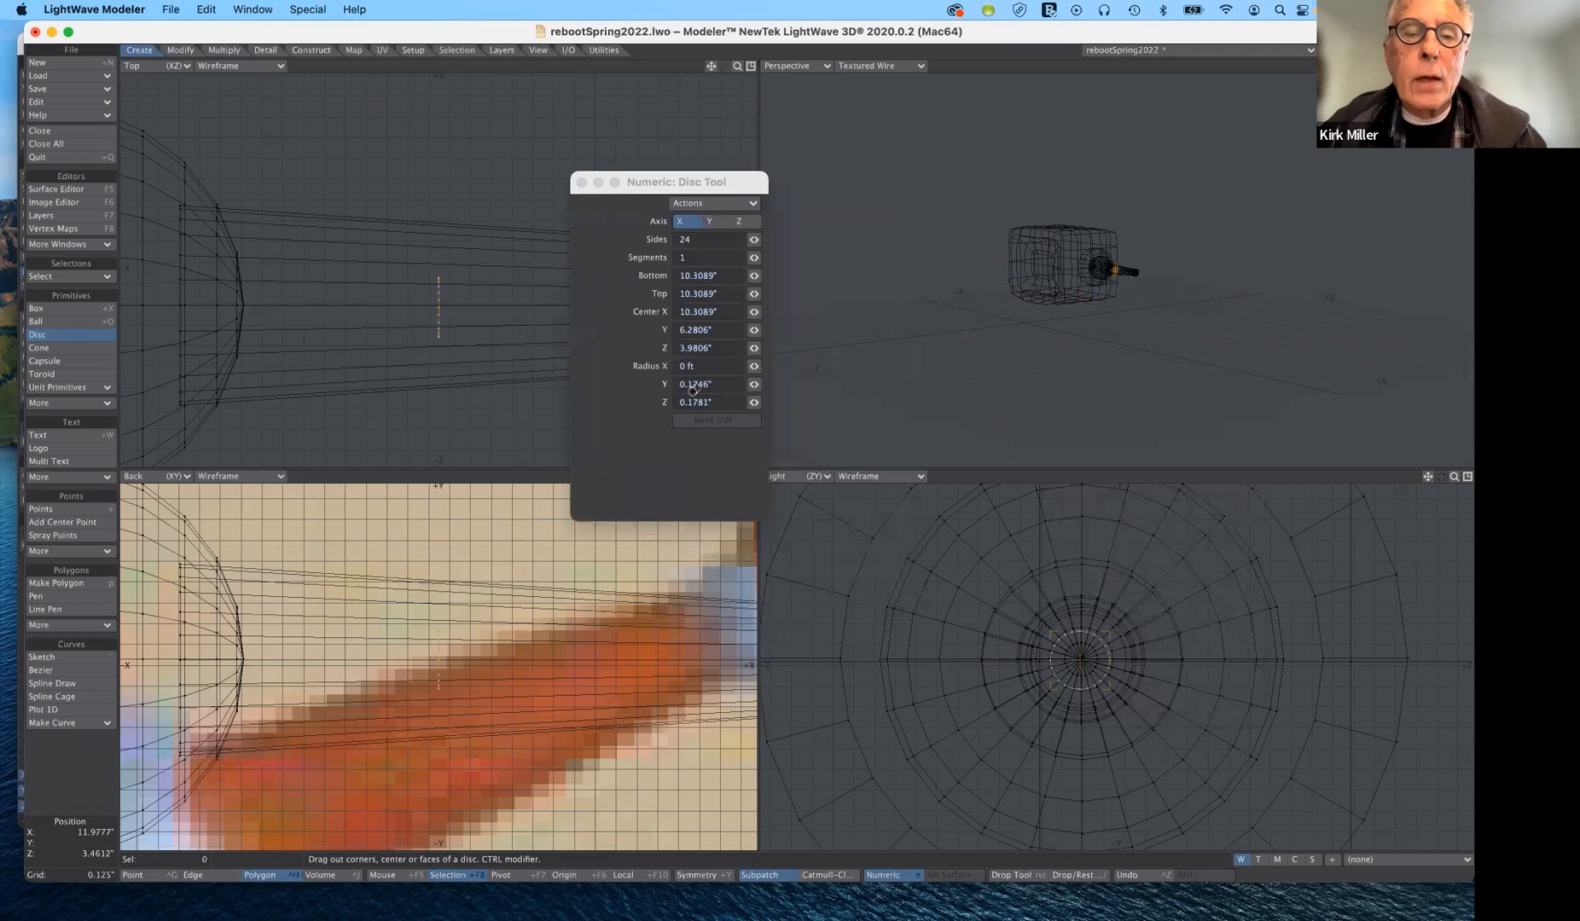
{"action": "left_click", "coordinate": [754, 384]}
{"action": "left_click_drag", "start_coordinate": [754, 385], "coordinate": [761, 384]}
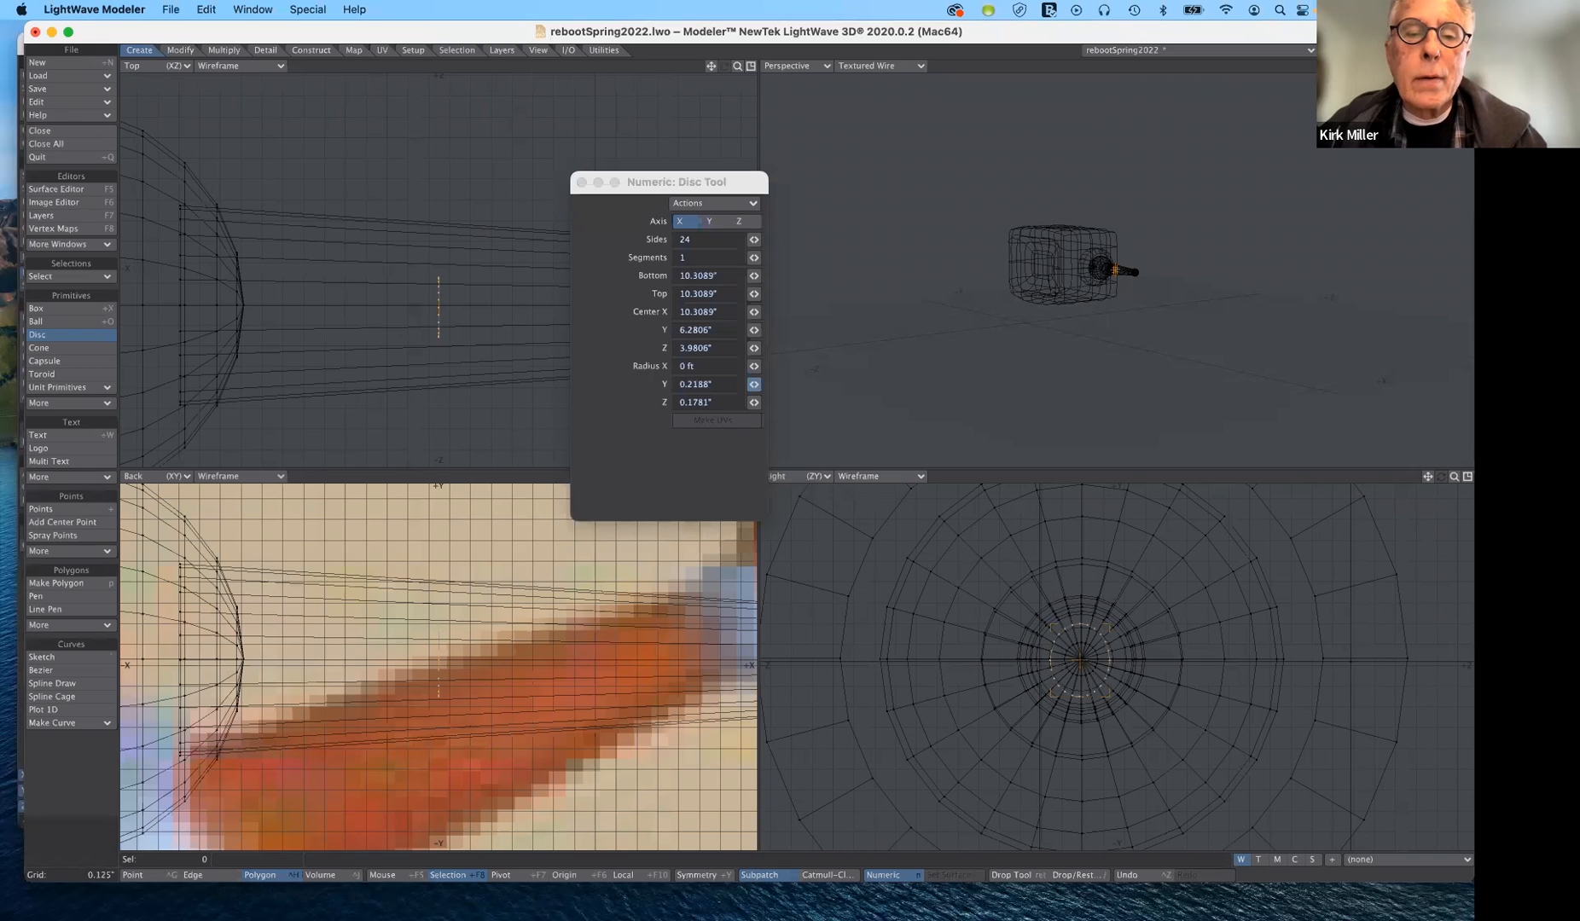
{"action": "left_click_drag", "start_coordinate": [754, 385], "coordinate": [759, 385]}
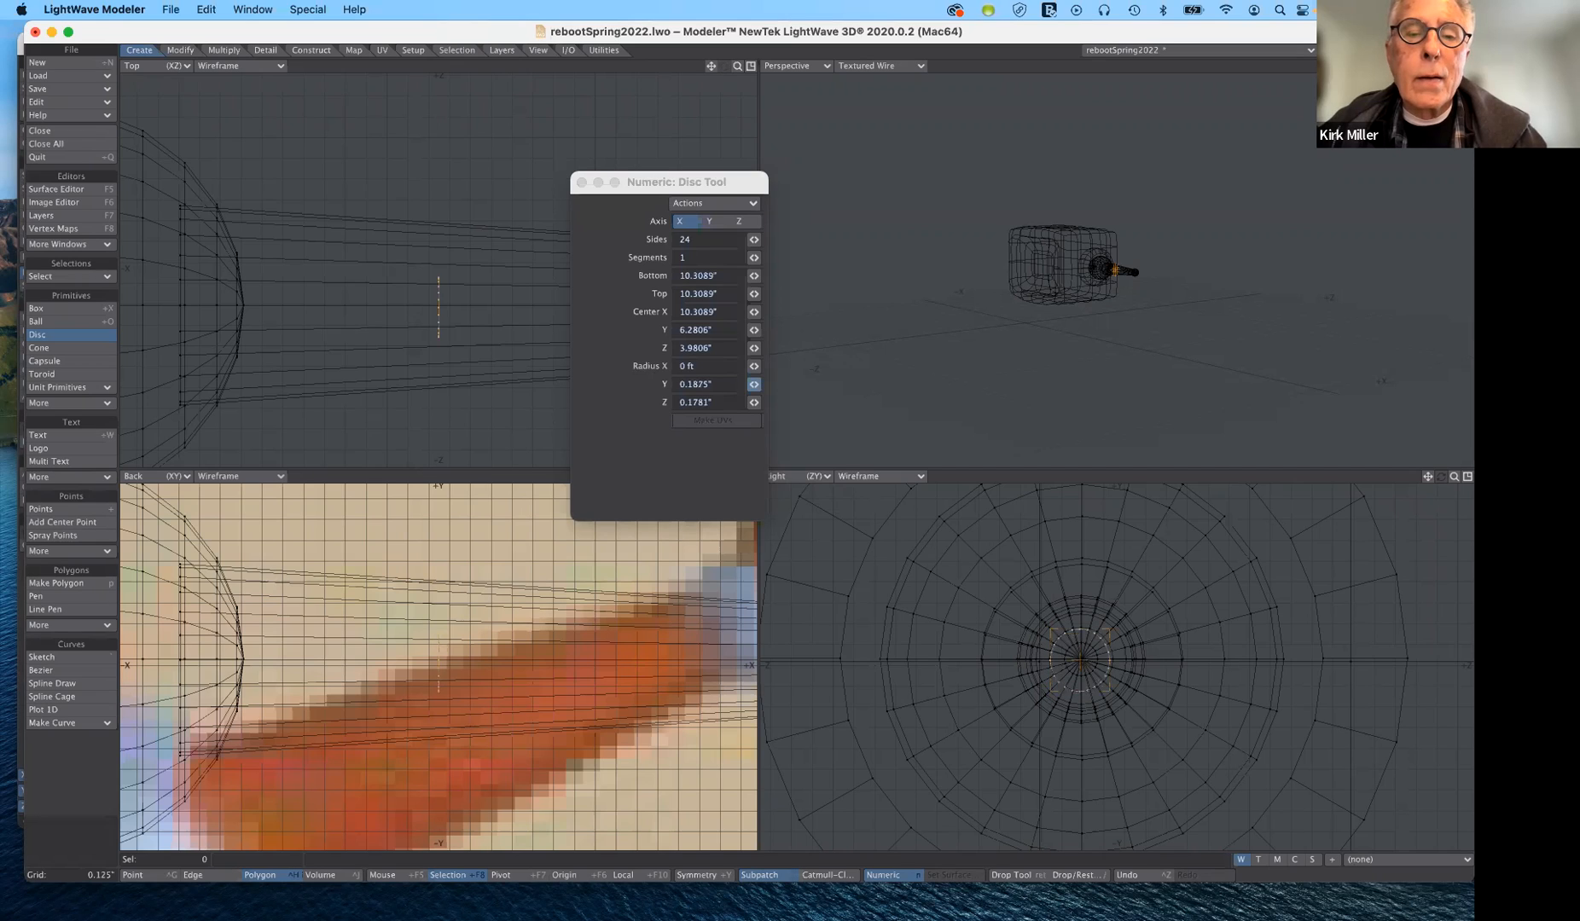
- Set the new disc's Y and Z radii to 0.18"
{"action": "left_click", "coordinate": [718, 385]}
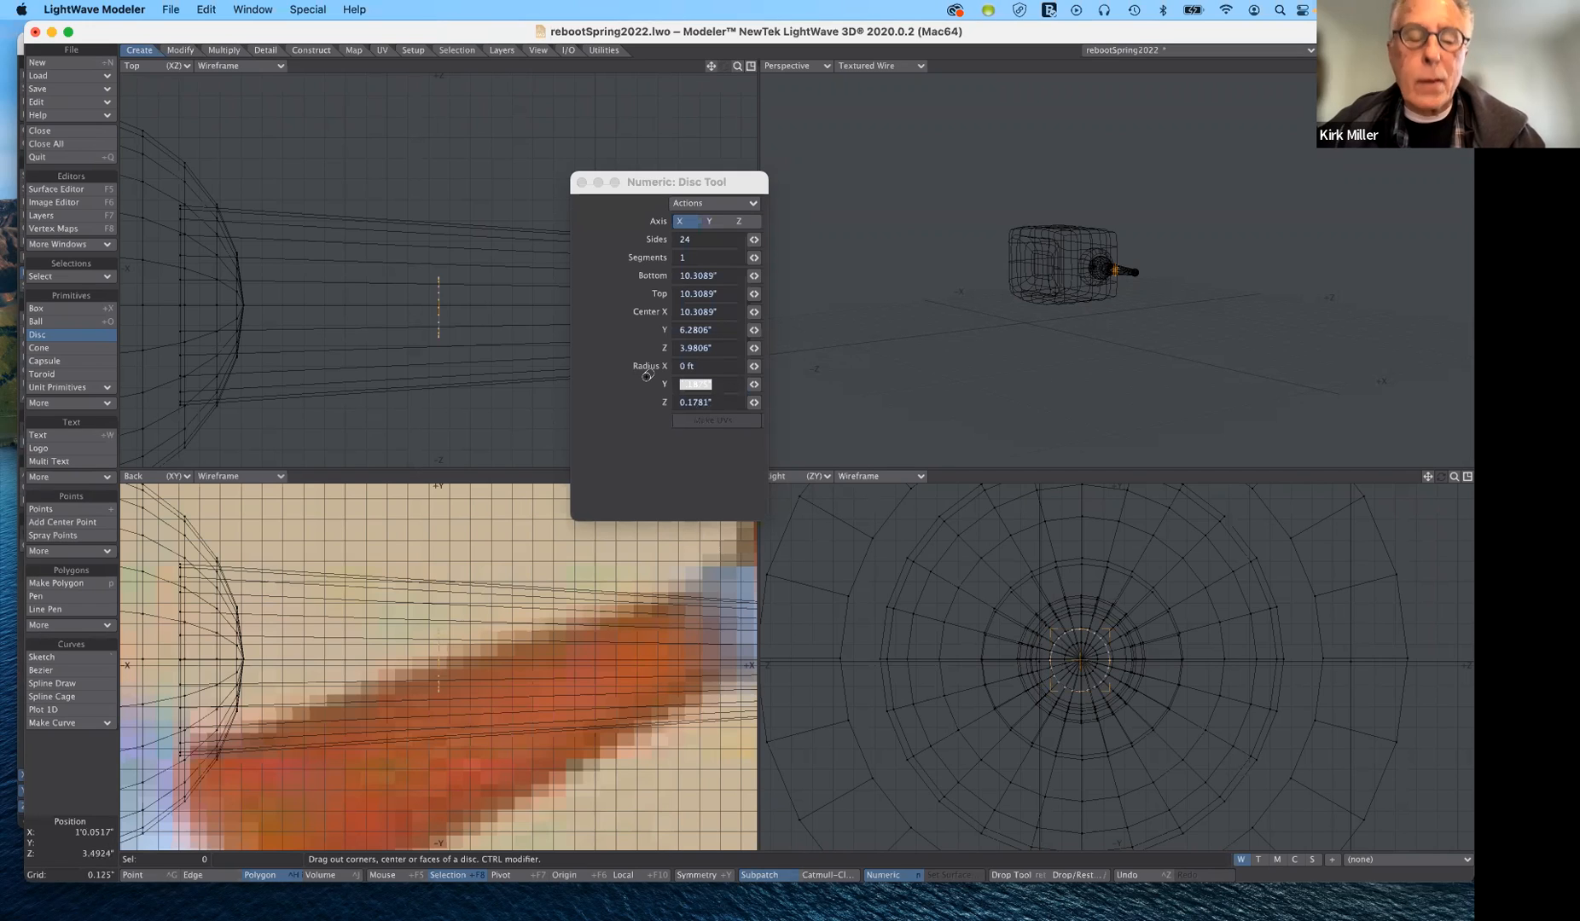
{"action": "type", "text": ".18"}
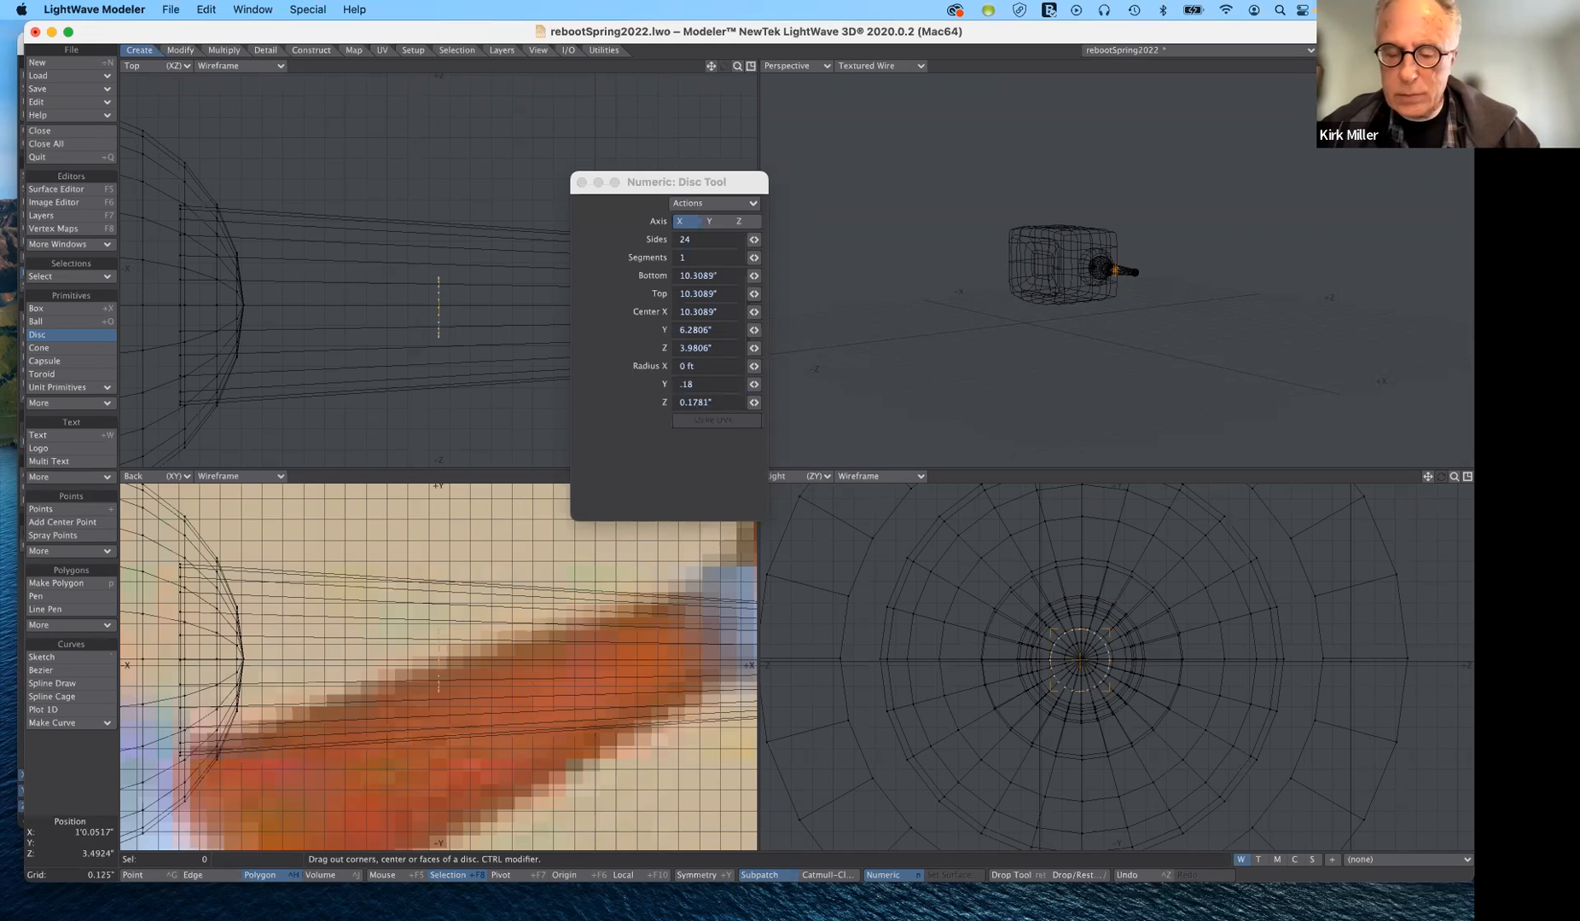
{"action": "key", "text": "Tab"}
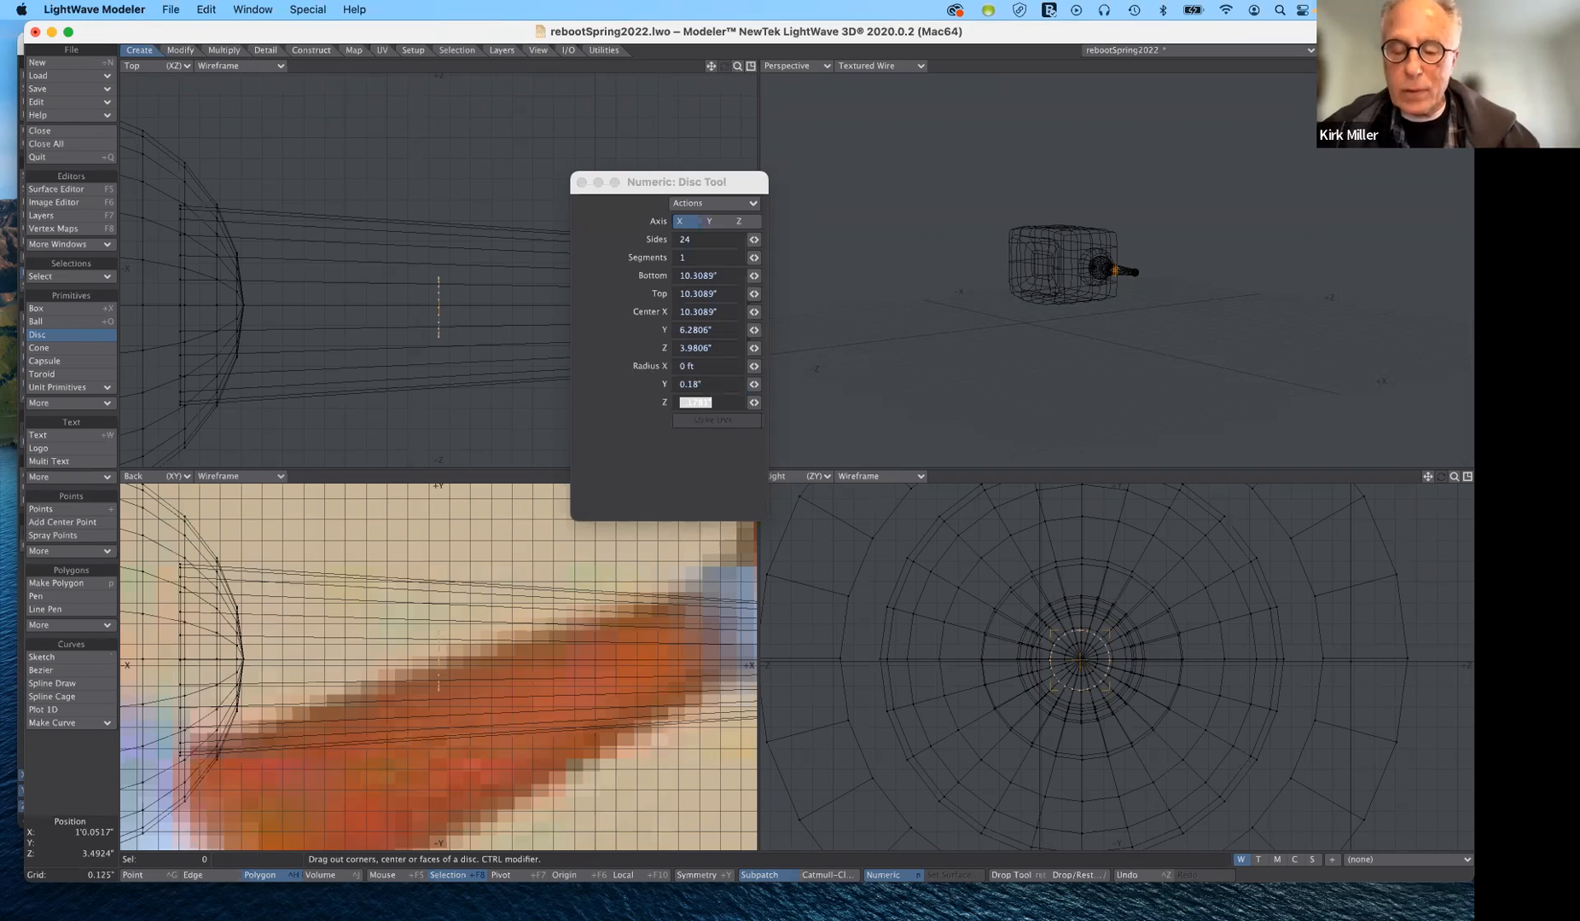
{"action": "type", "text": ".18"}
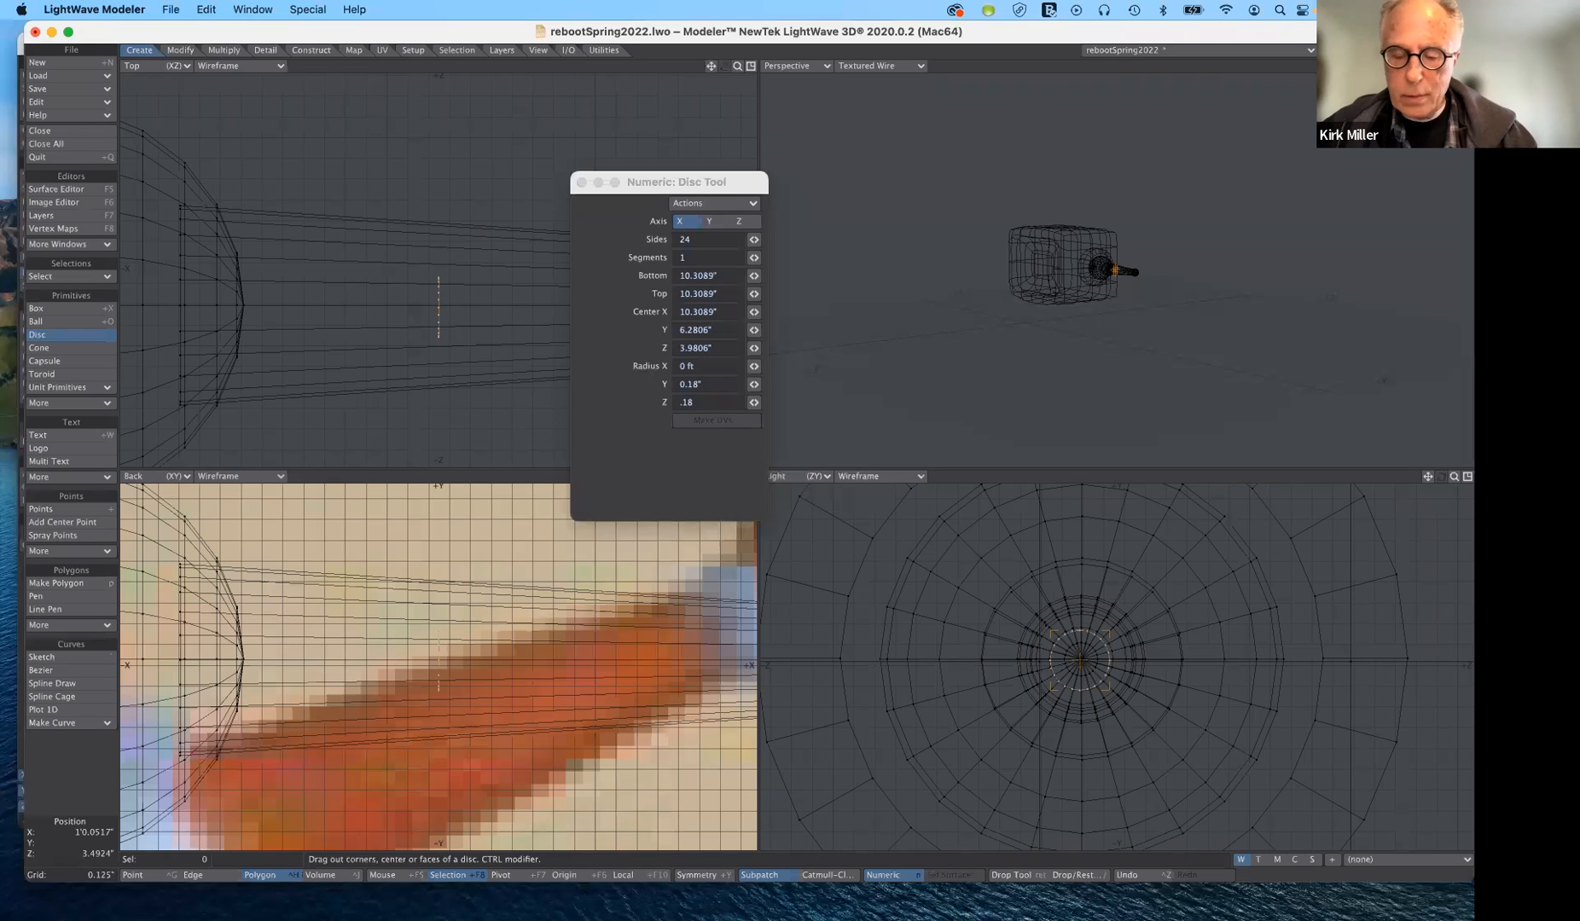
{"action": "type", "text": "\""}
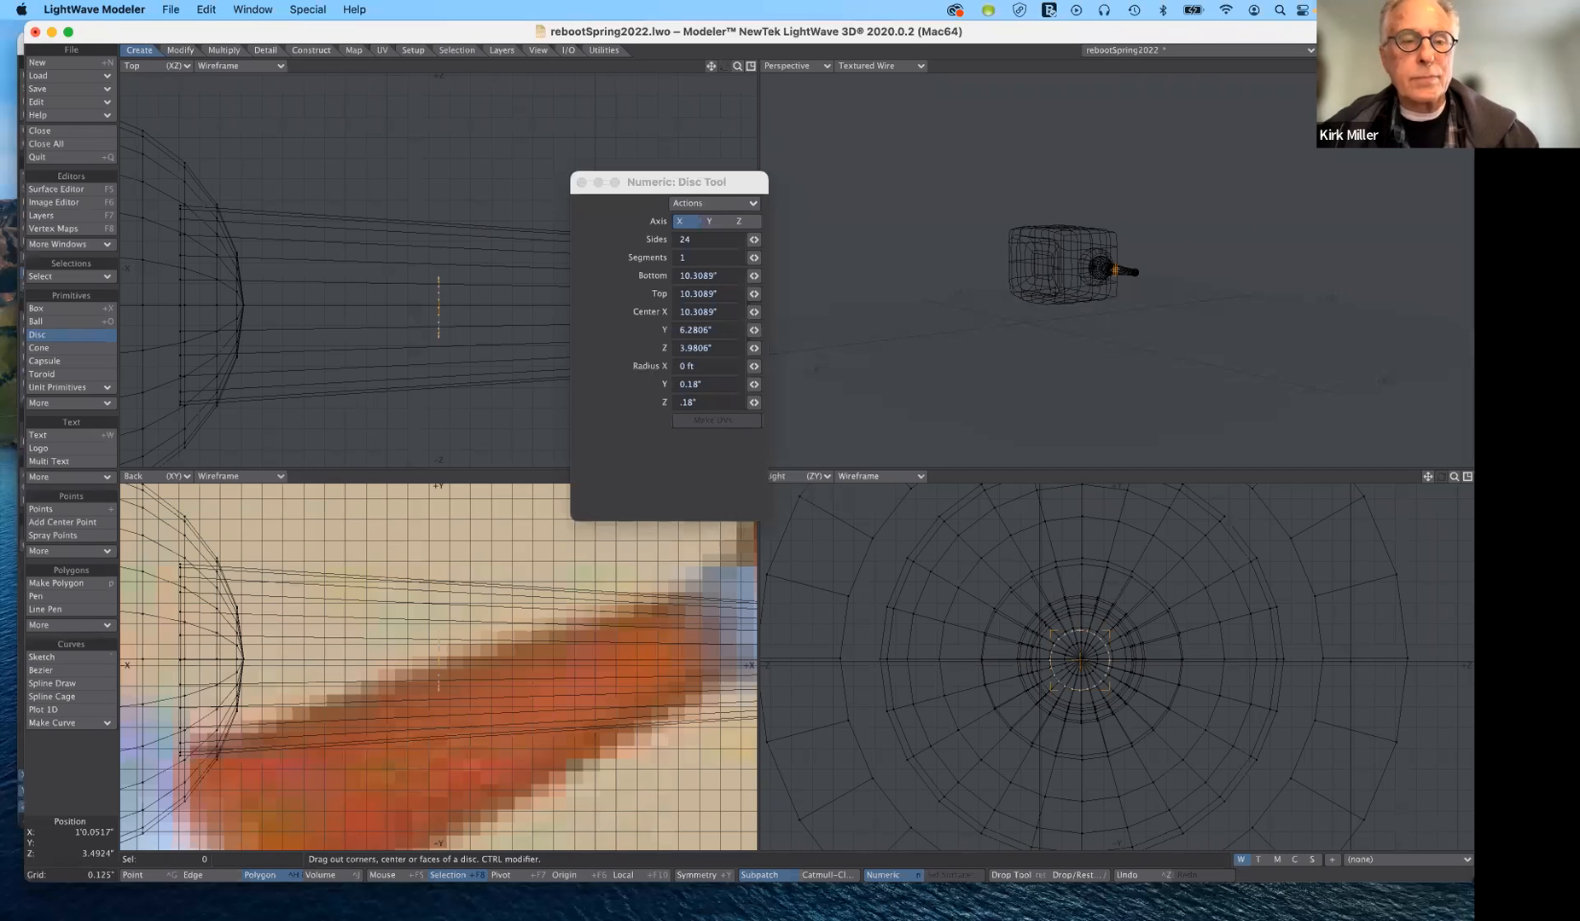
{"action": "key", "text": "Tab"}
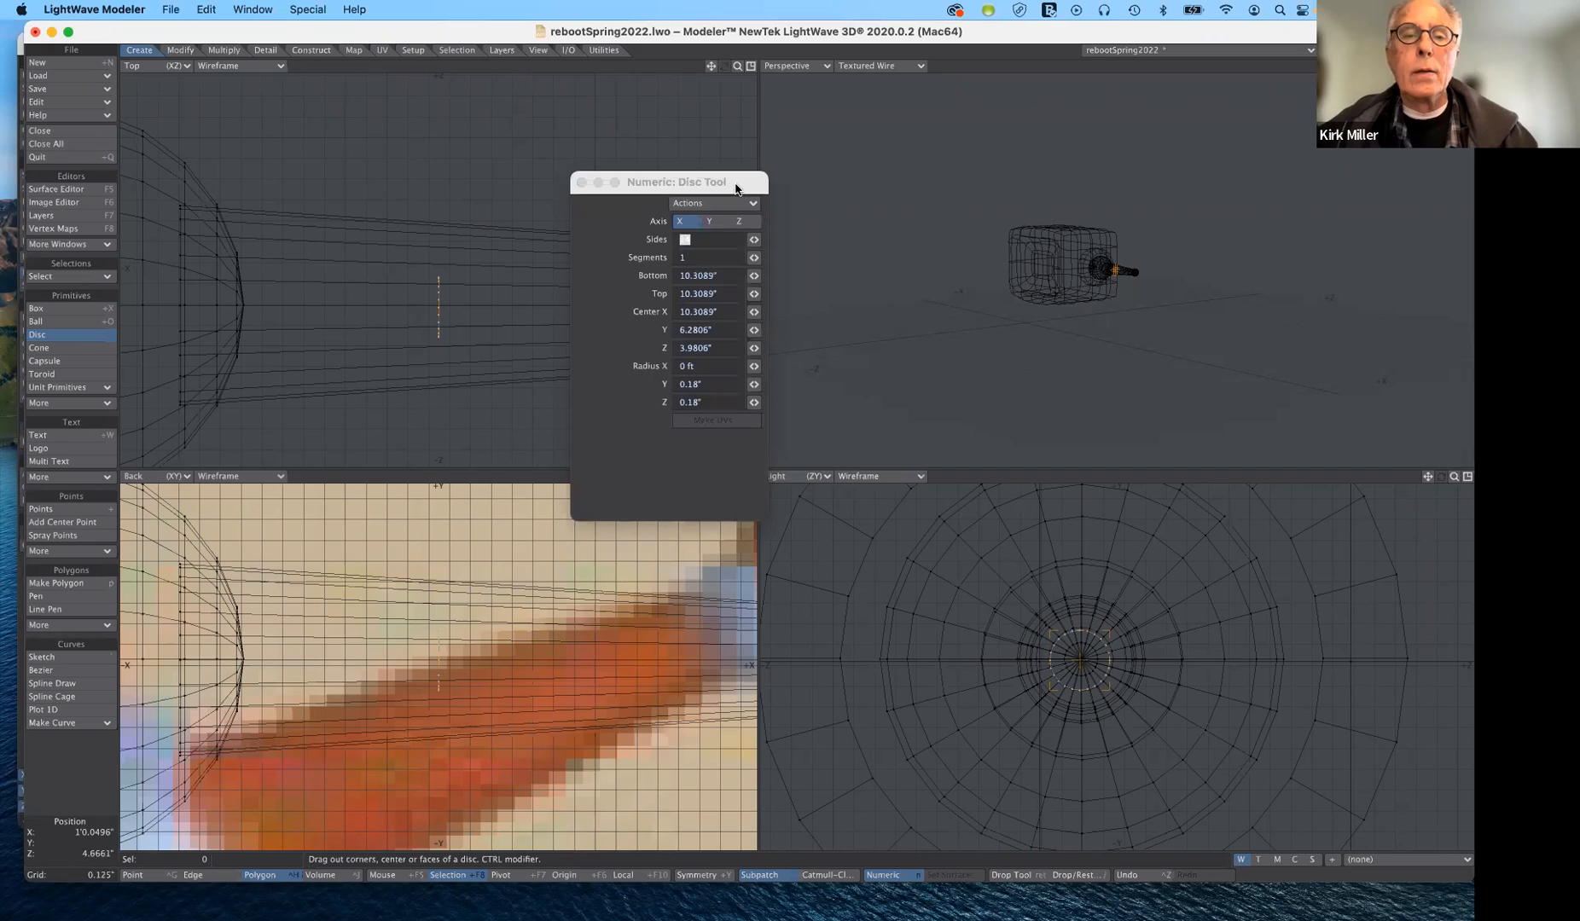
- Move the disc out to the elbow ball and extend it along X into a tube about 2.7" long
{"action": "left_click_drag", "start_coordinate": [735, 184], "coordinate": [732, 458]}
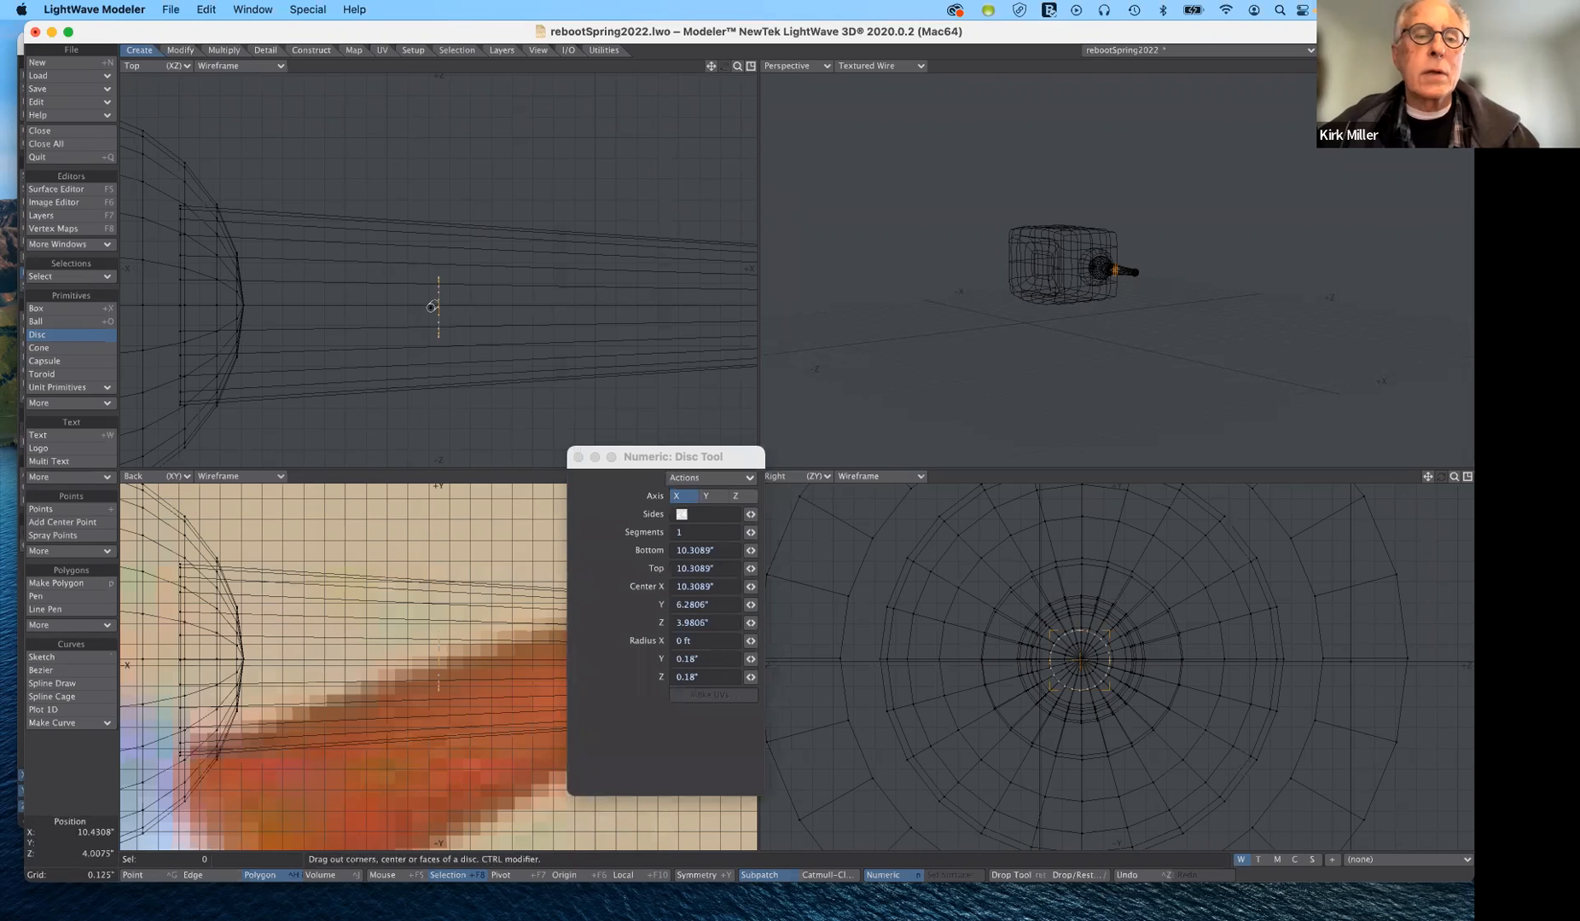
{"action": "left_click_drag", "start_coordinate": [586, 308], "coordinate": [758, 298]}
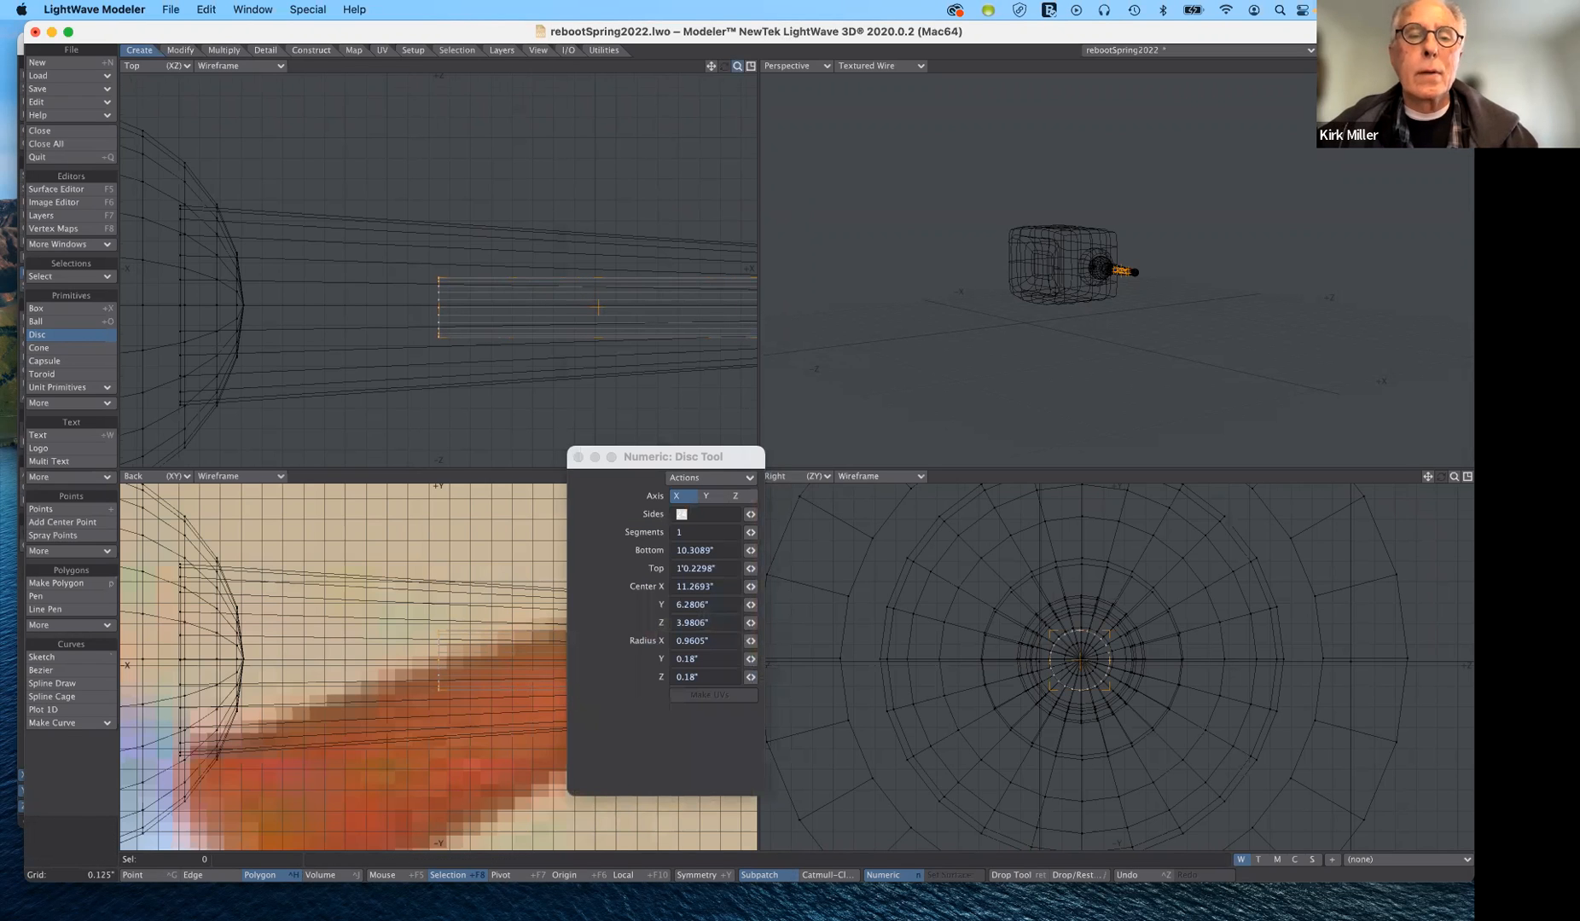
{"action": "left_click_drag", "start_coordinate": [738, 65], "coordinate": [679, 72]}
{"action": "left_click_drag", "start_coordinate": [531, 279], "coordinate": [773, 279]}
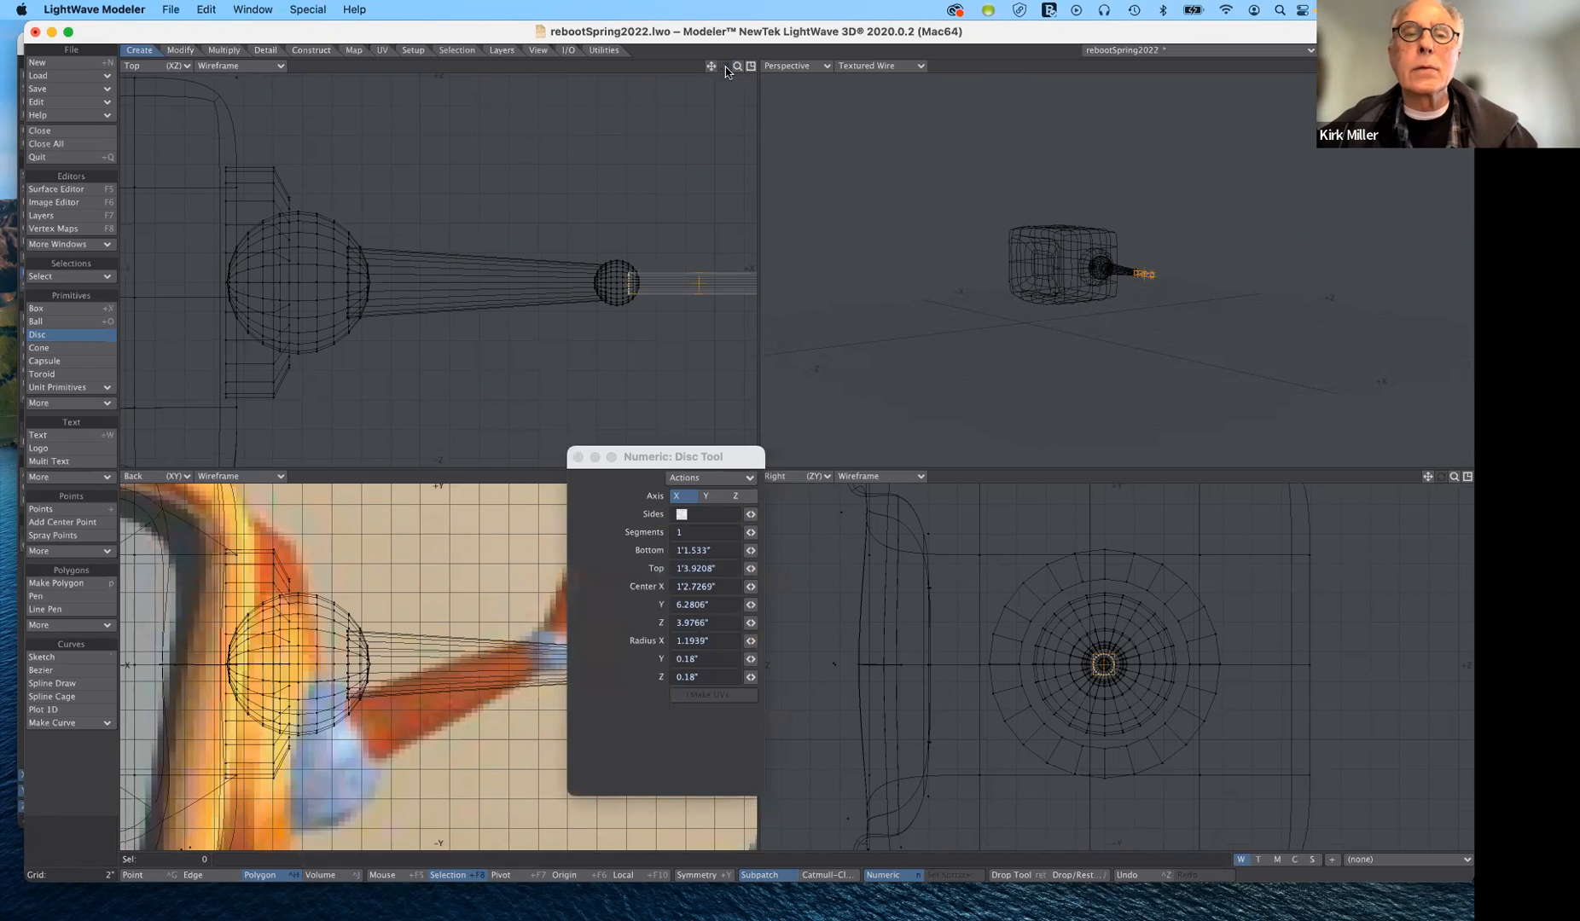
{"action": "left_click_drag", "start_coordinate": [711, 67], "coordinate": [710, 70]}
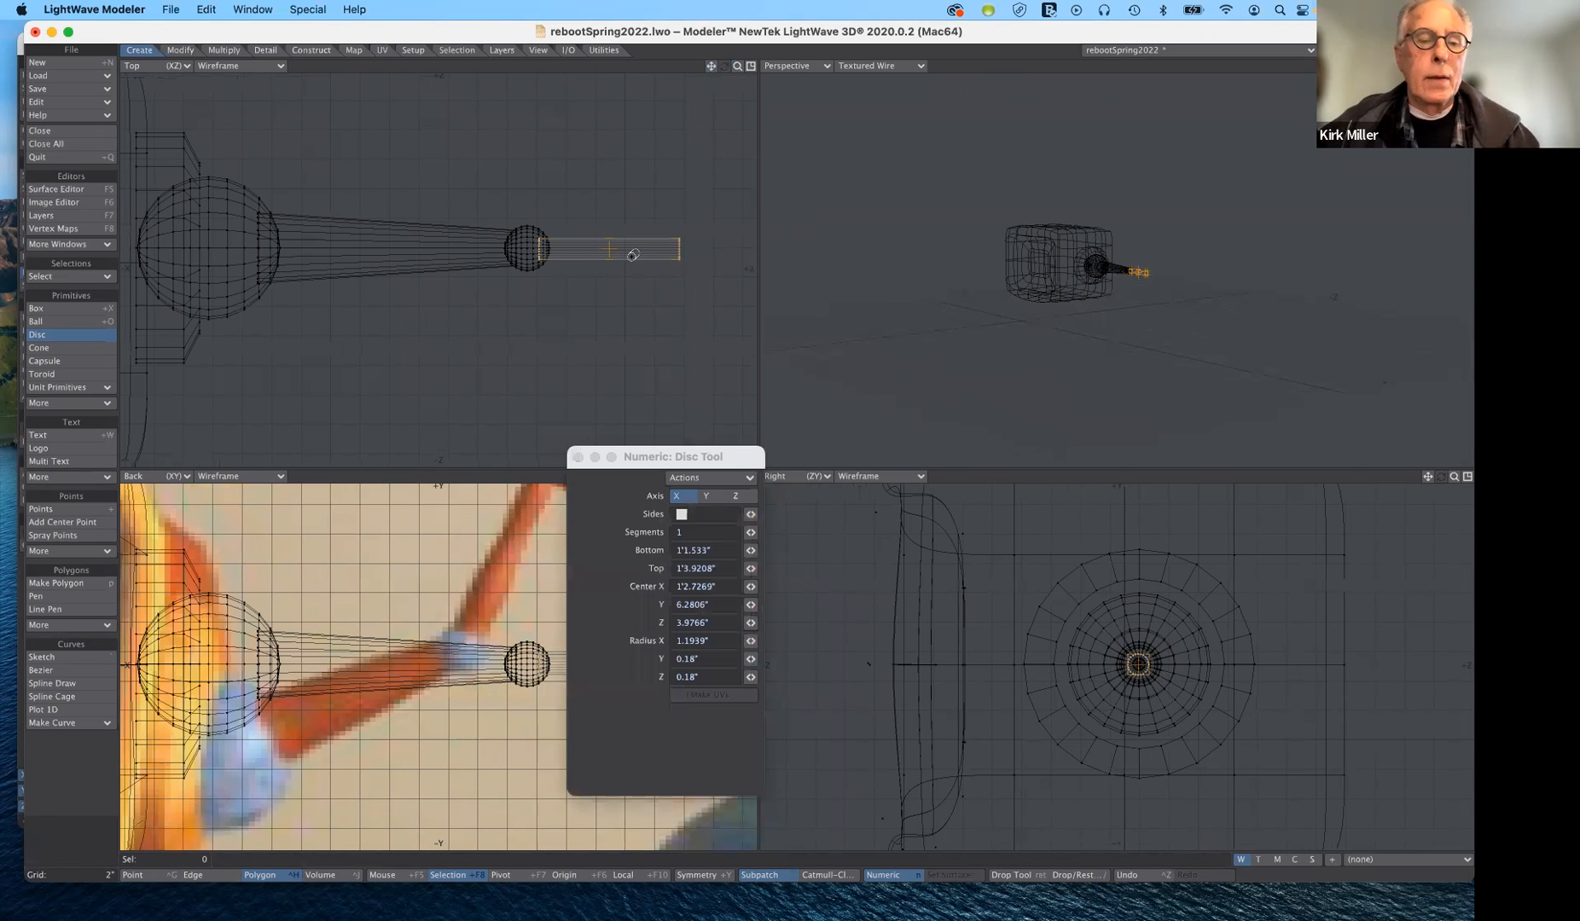
{"action": "left_click_drag", "start_coordinate": [656, 456], "coordinate": [898, 520]}
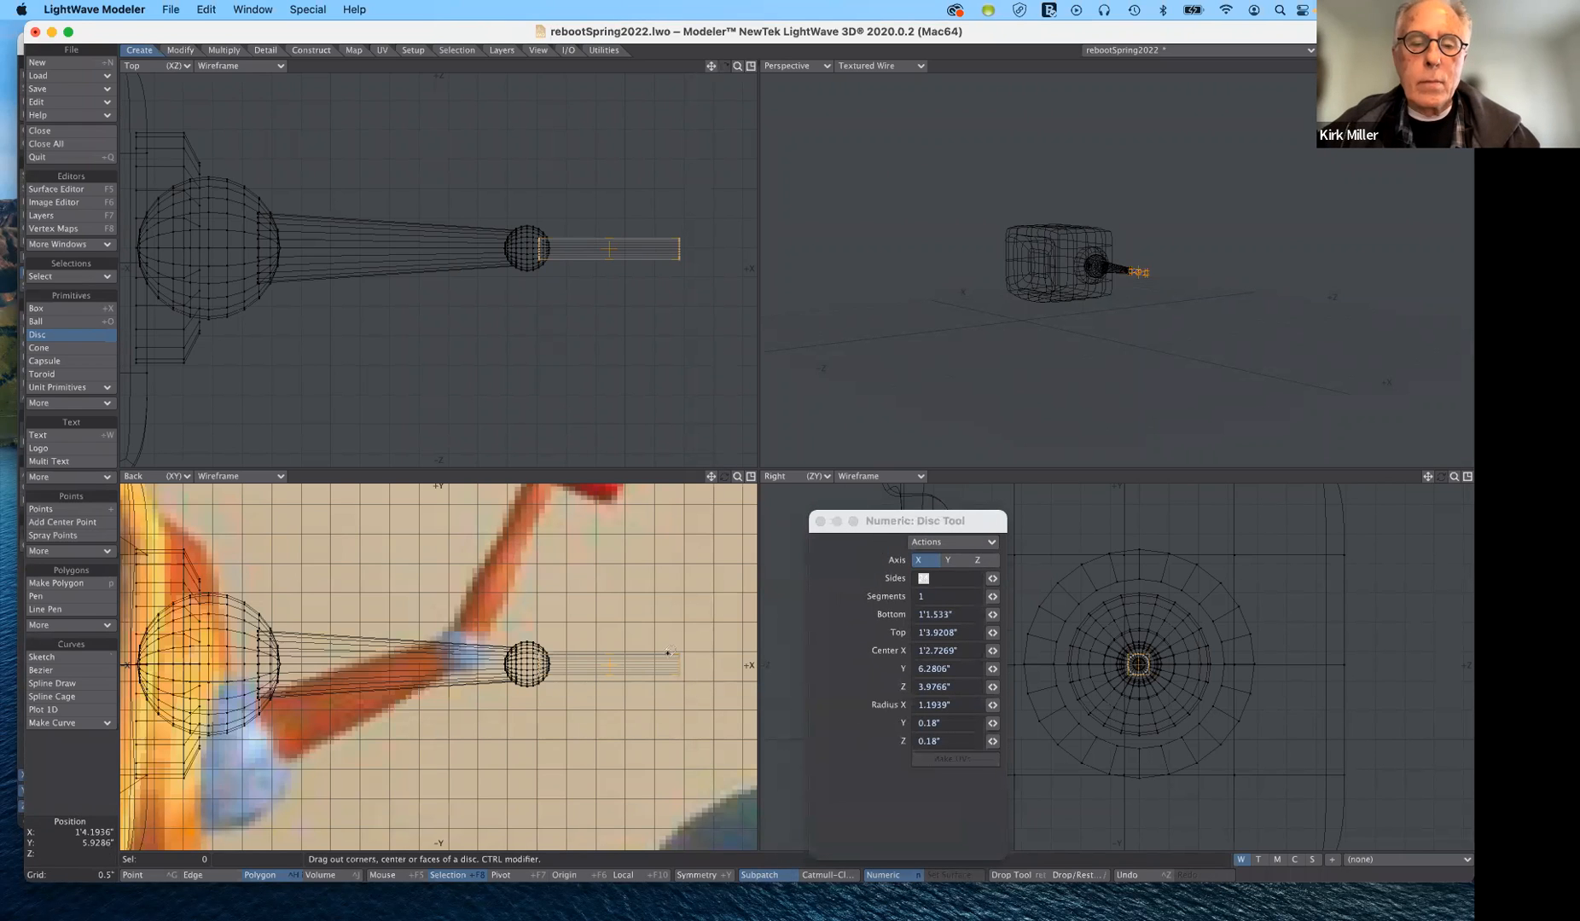
{"action": "mouse_move", "coordinate": [674, 661]}
{"action": "left_mouse_down"}
{"action": "mouse_move", "coordinate": [719, 660]}
{"action": "mouse_move", "coordinate": [701, 662]}
{"action": "left_mouse_up"}
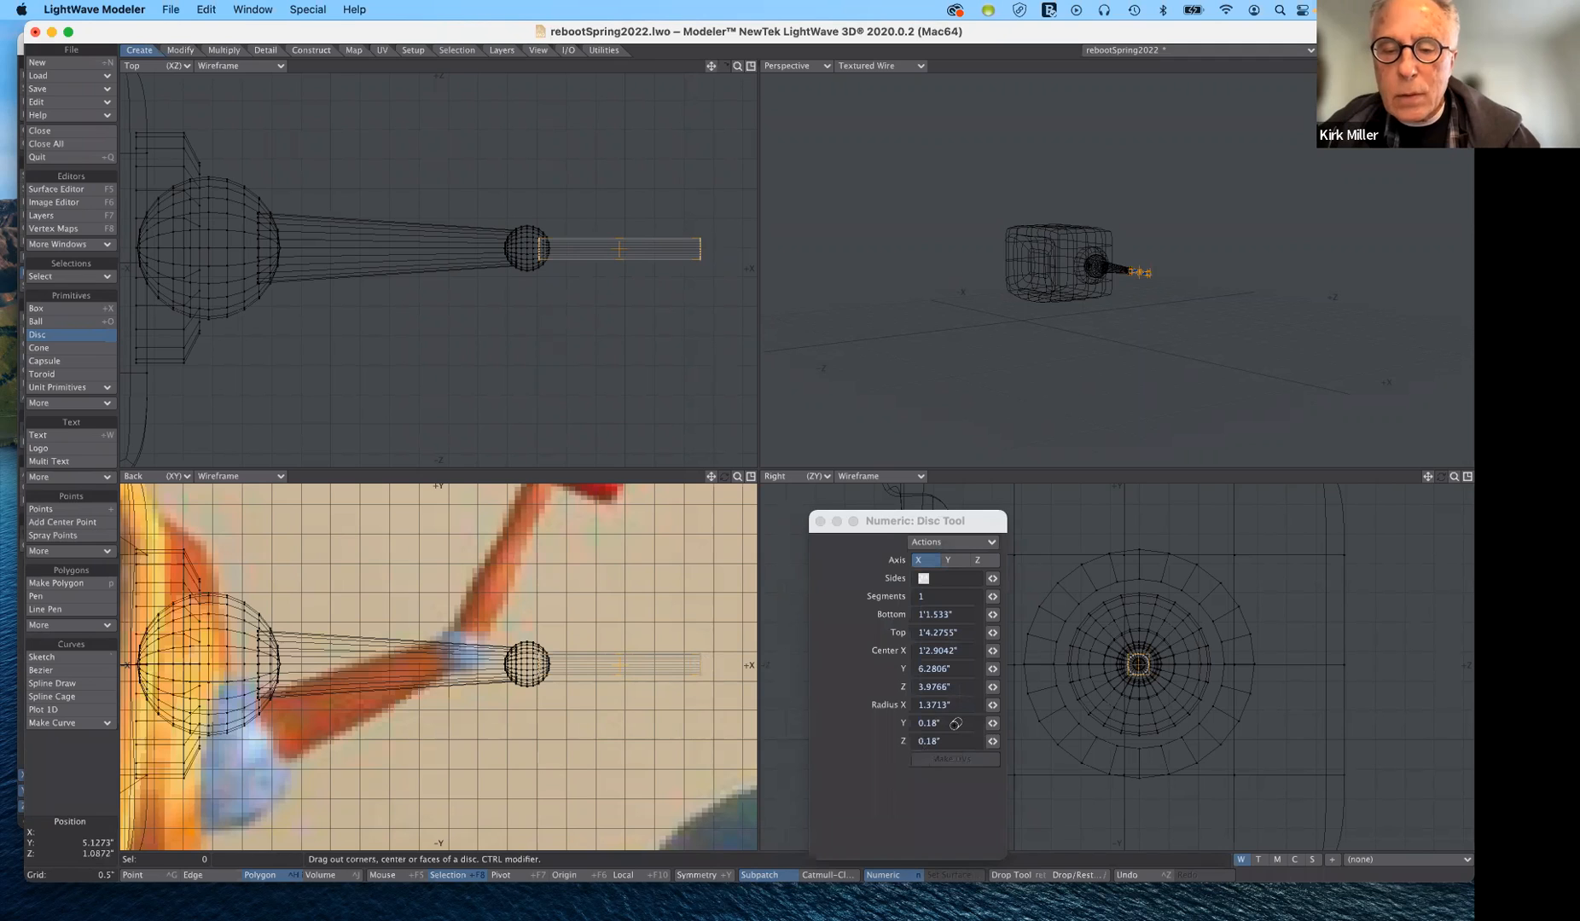
- Set the forearm tube's Y and Z radii to 0.2"
{"action": "left_click_drag", "start_coordinate": [941, 725], "coordinate": [885, 713]}
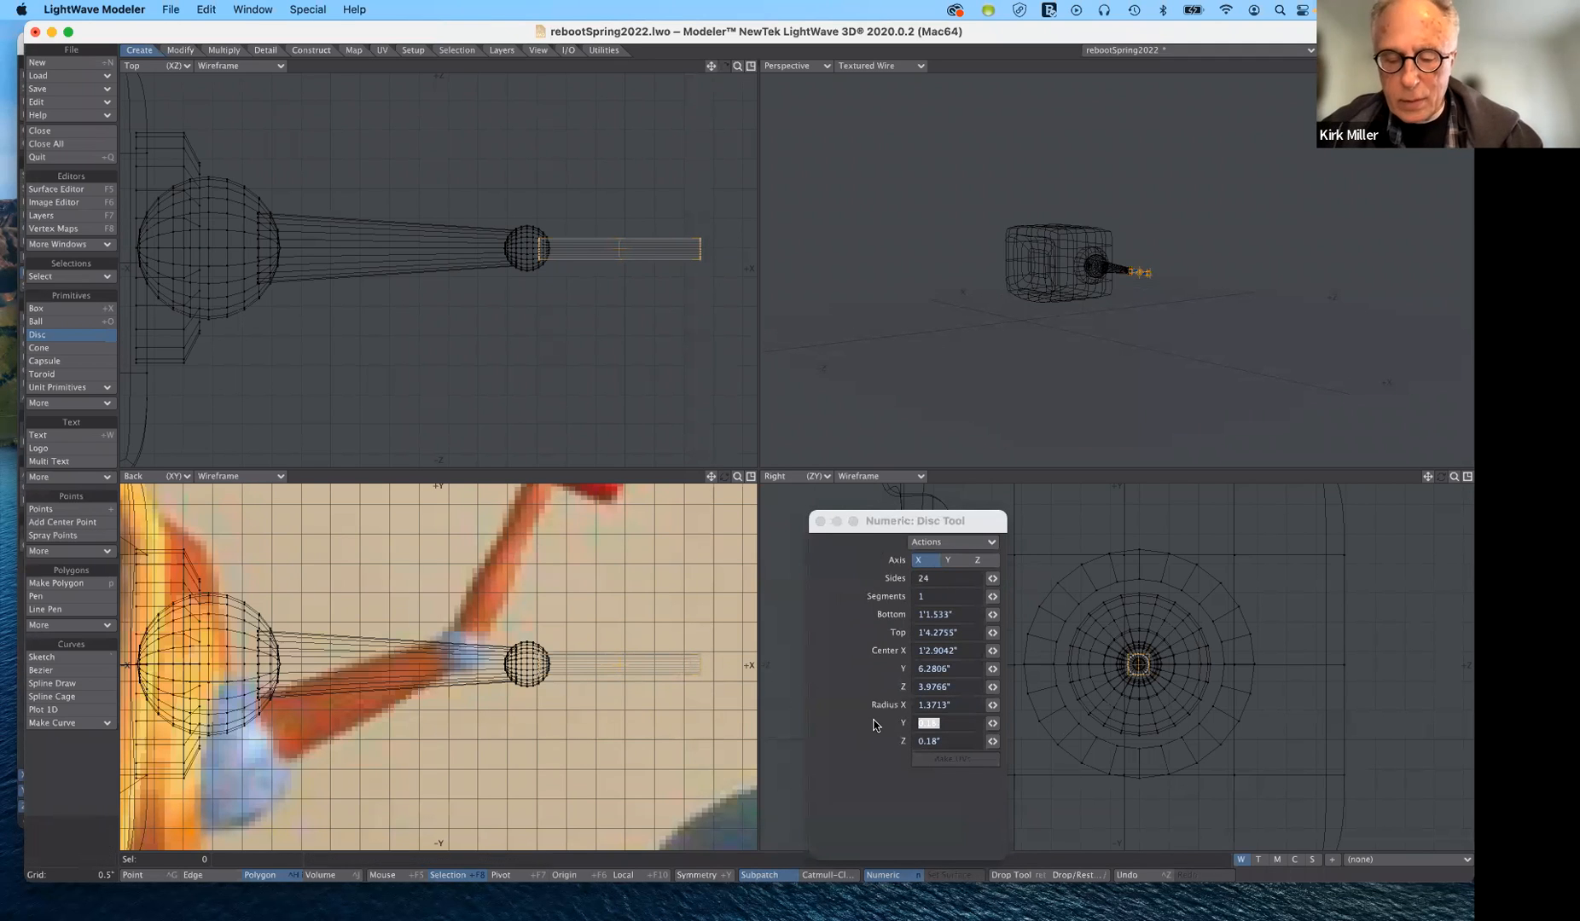
{"action": "type", "text": "."}
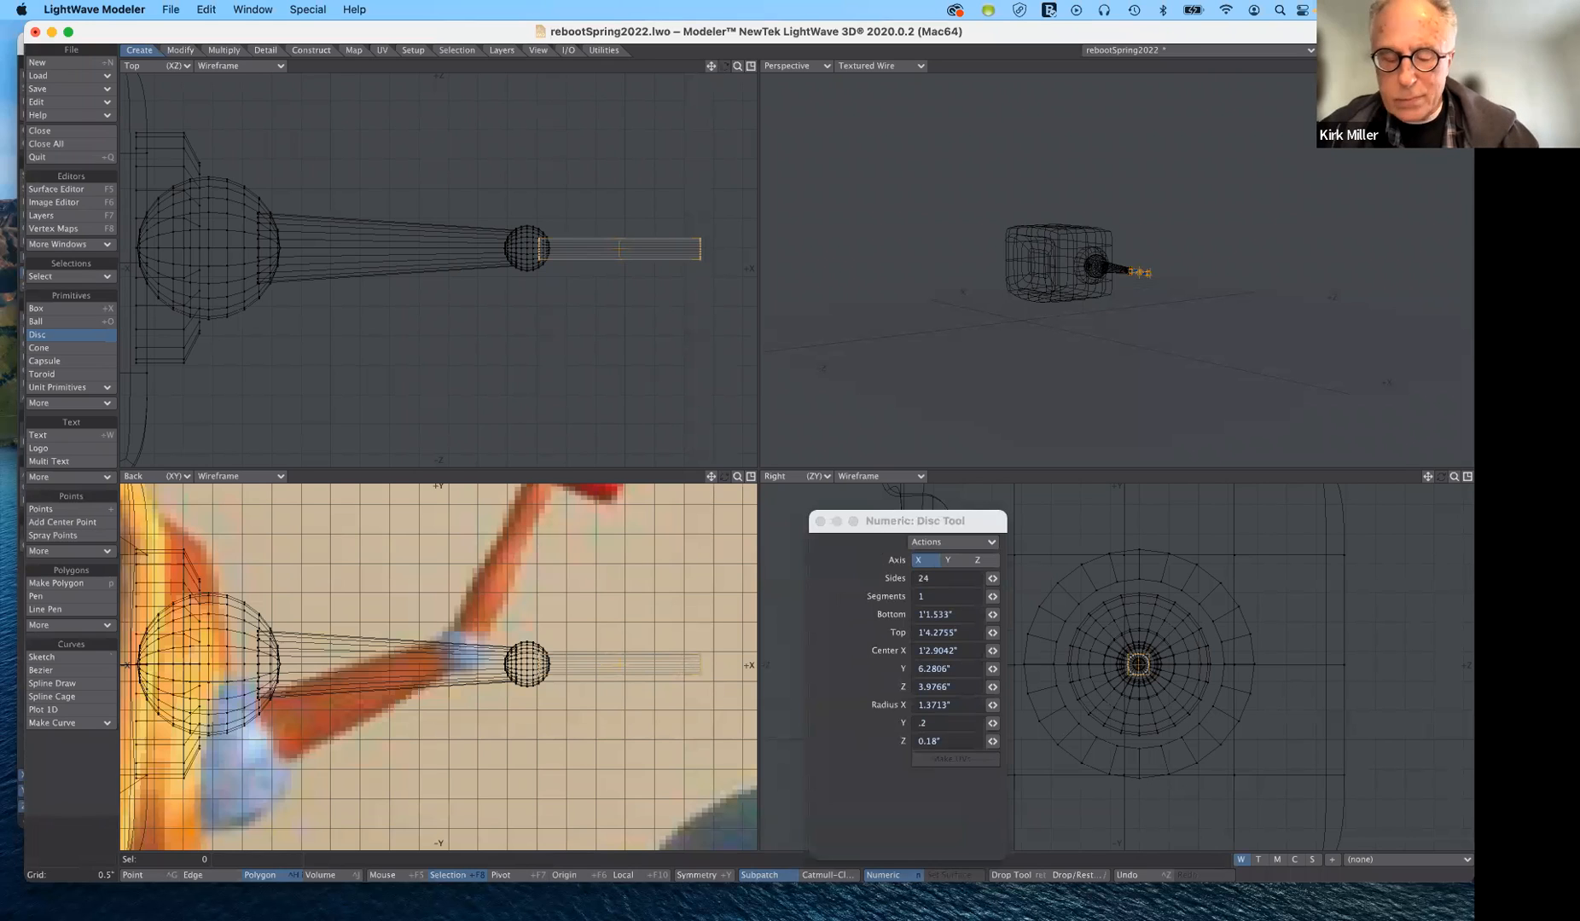
{"action": "type", "text": "2"}
{"action": "key", "text": "Tab"}
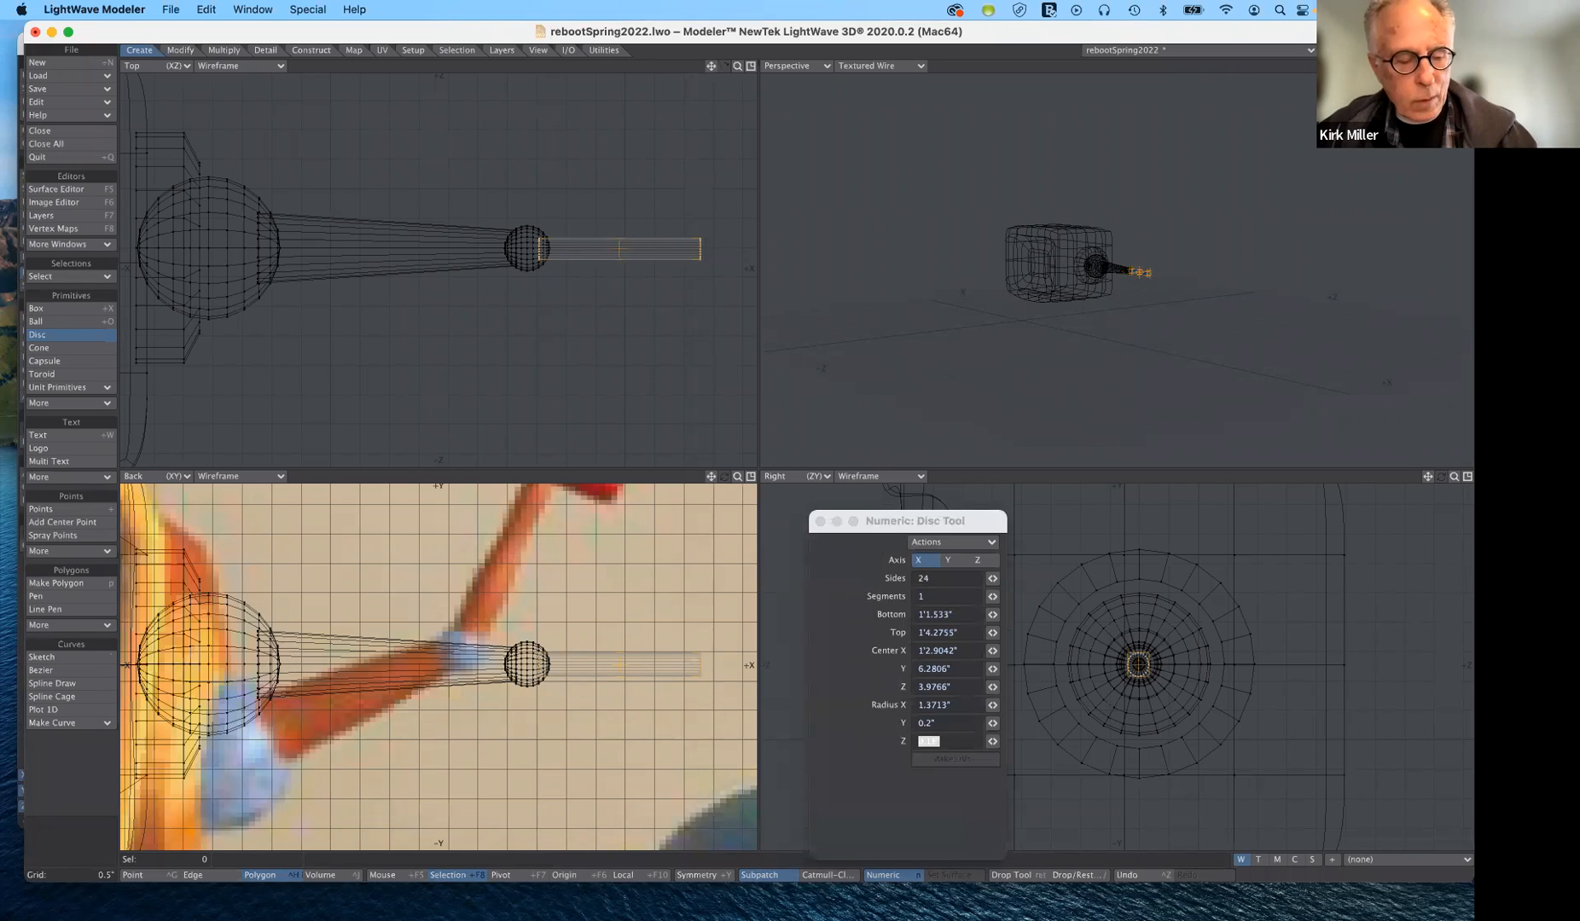
{"action": "type", "text": "."}
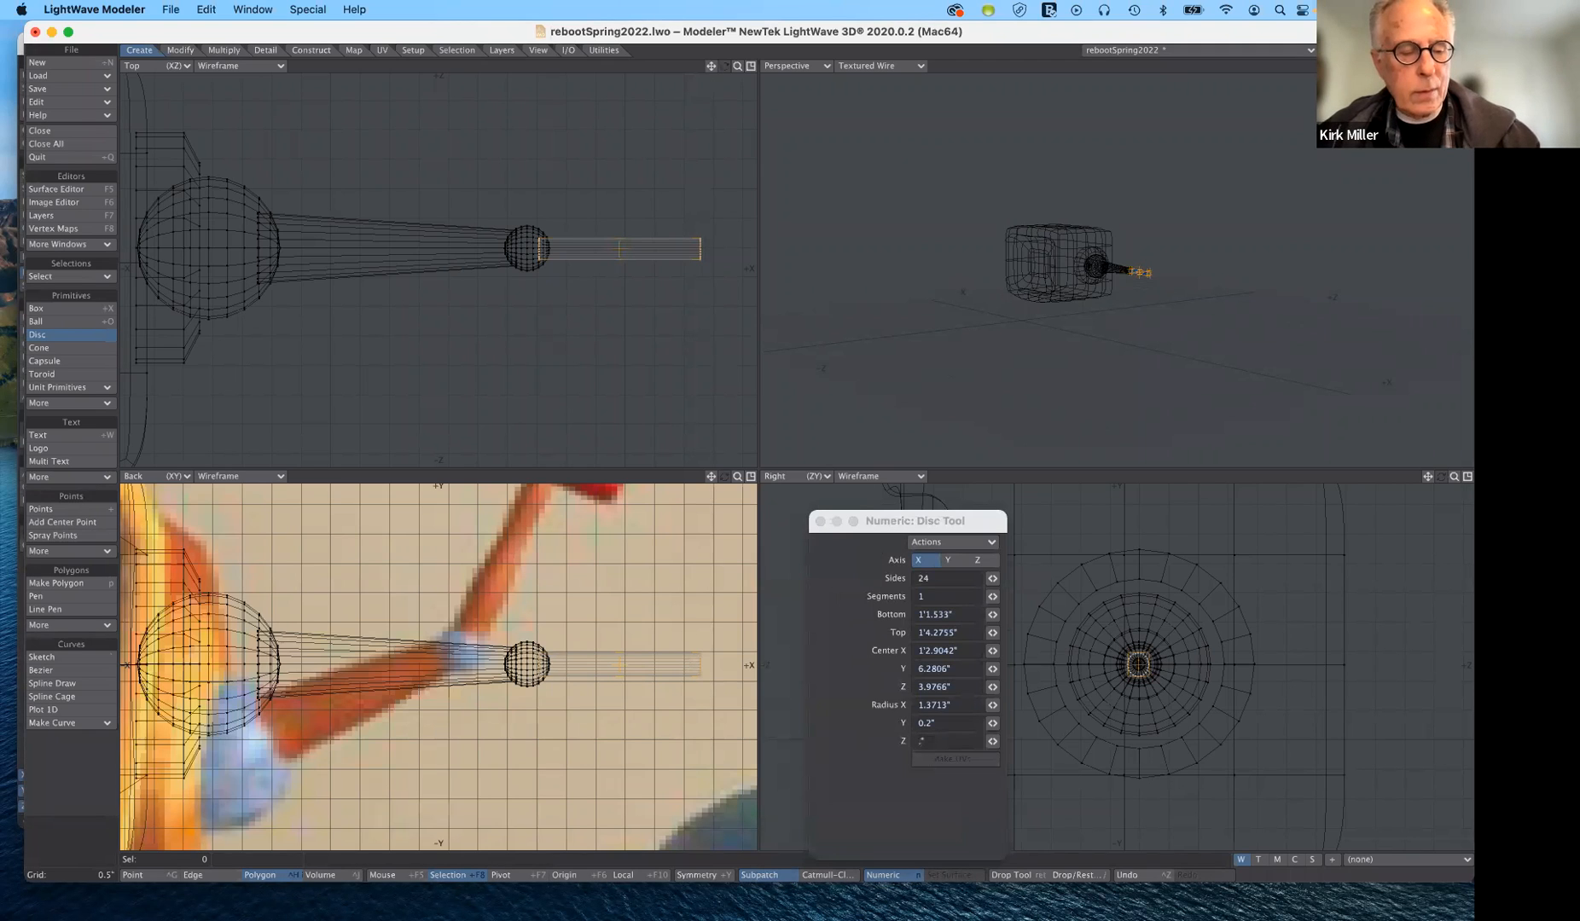
{"action": "key", "text": "Tab"}
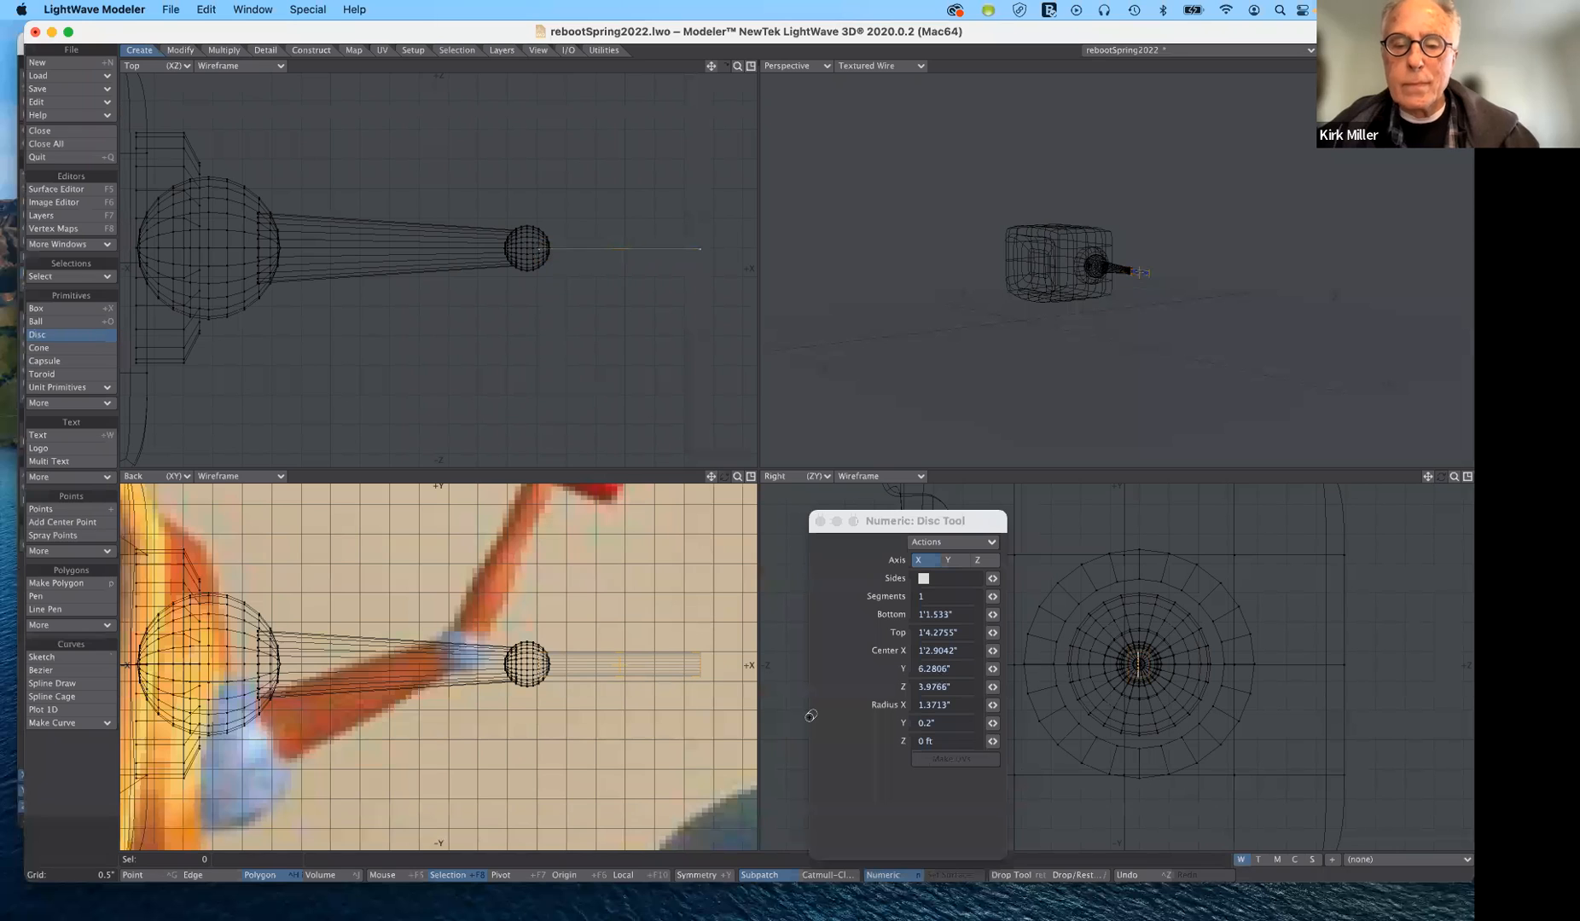
{"action": "left_click", "coordinate": [958, 740]}
{"action": "type", "text": ".2\""}
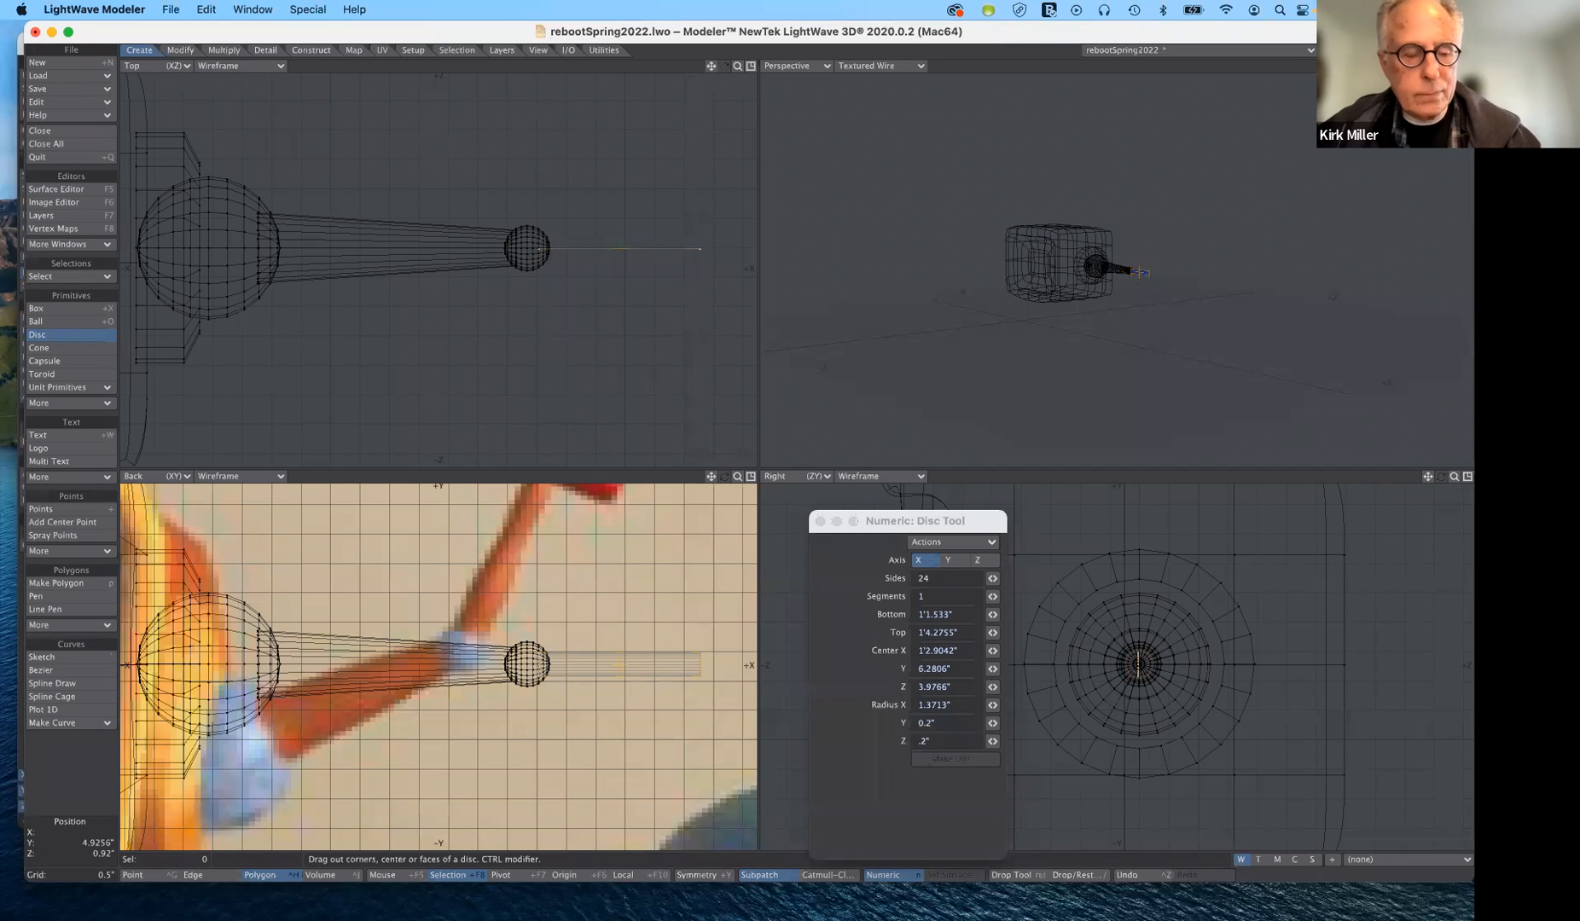
{"action": "key", "text": "Tab"}
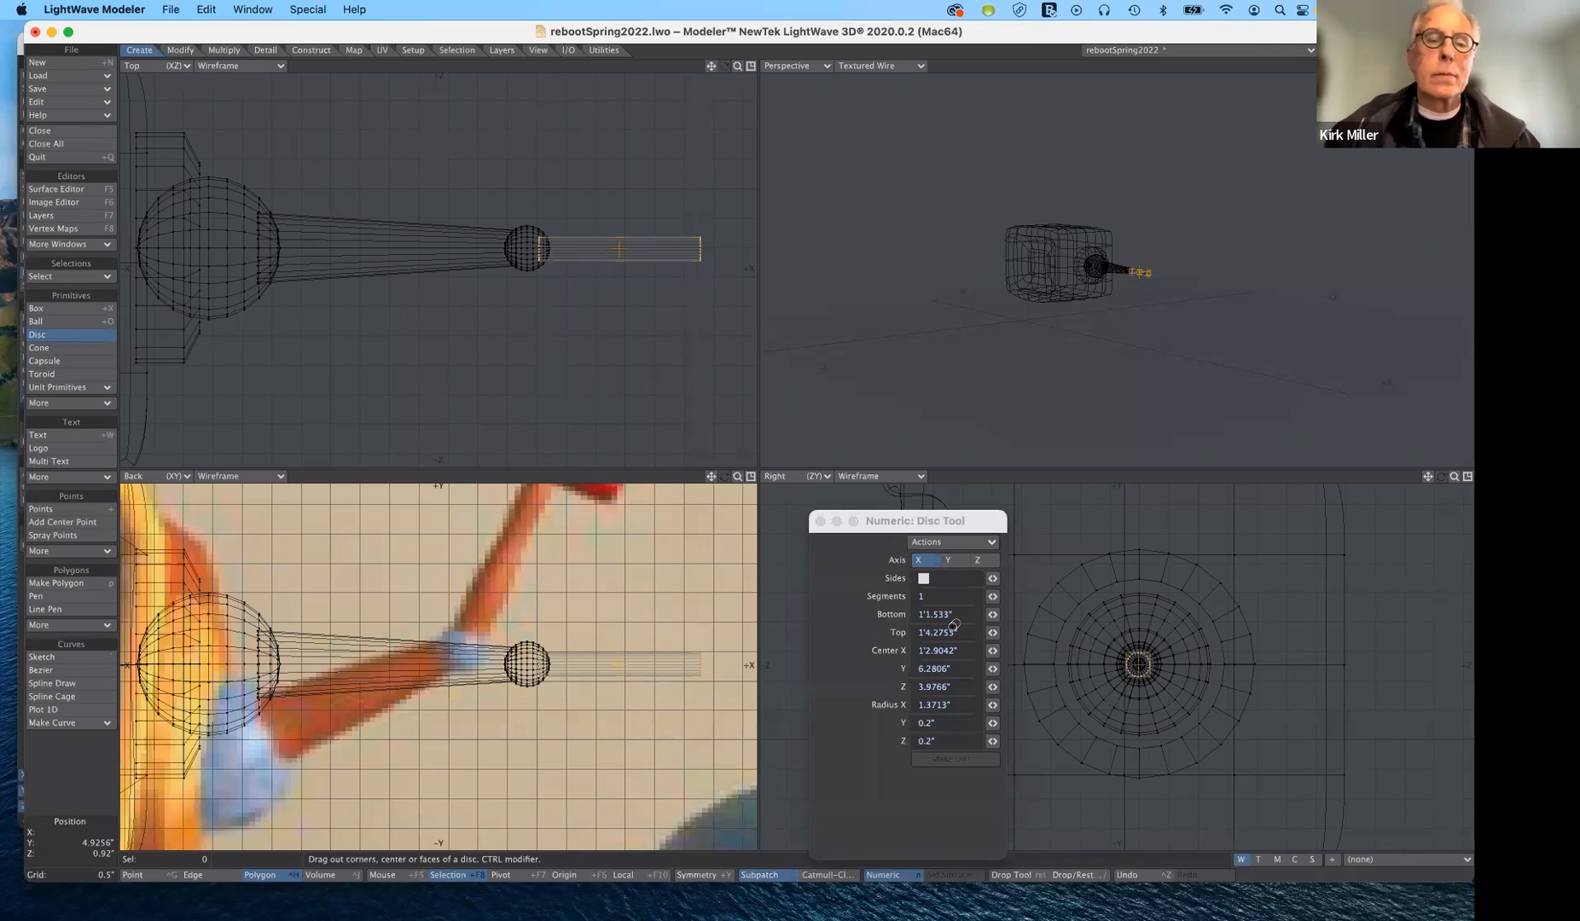
- Lengthen the forearm tube at its outer end along X to about 2.96" overall
{"action": "left_click_drag", "start_coordinate": [965, 520], "coordinate": [972, 467]}
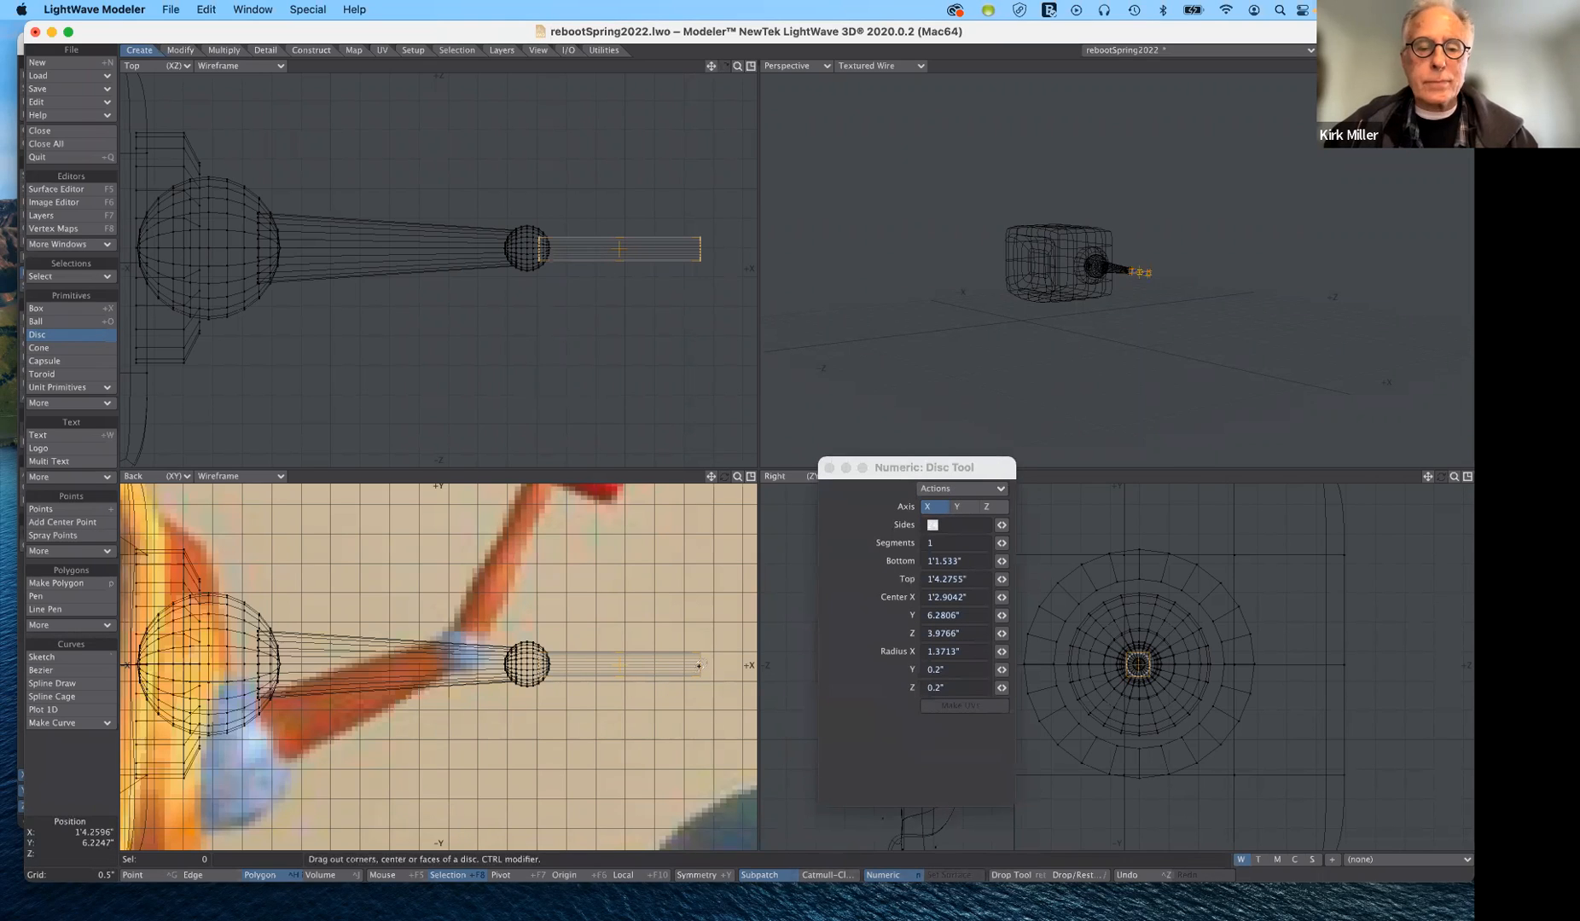
{"action": "left_click_drag", "start_coordinate": [698, 665], "coordinate": [705, 665]}
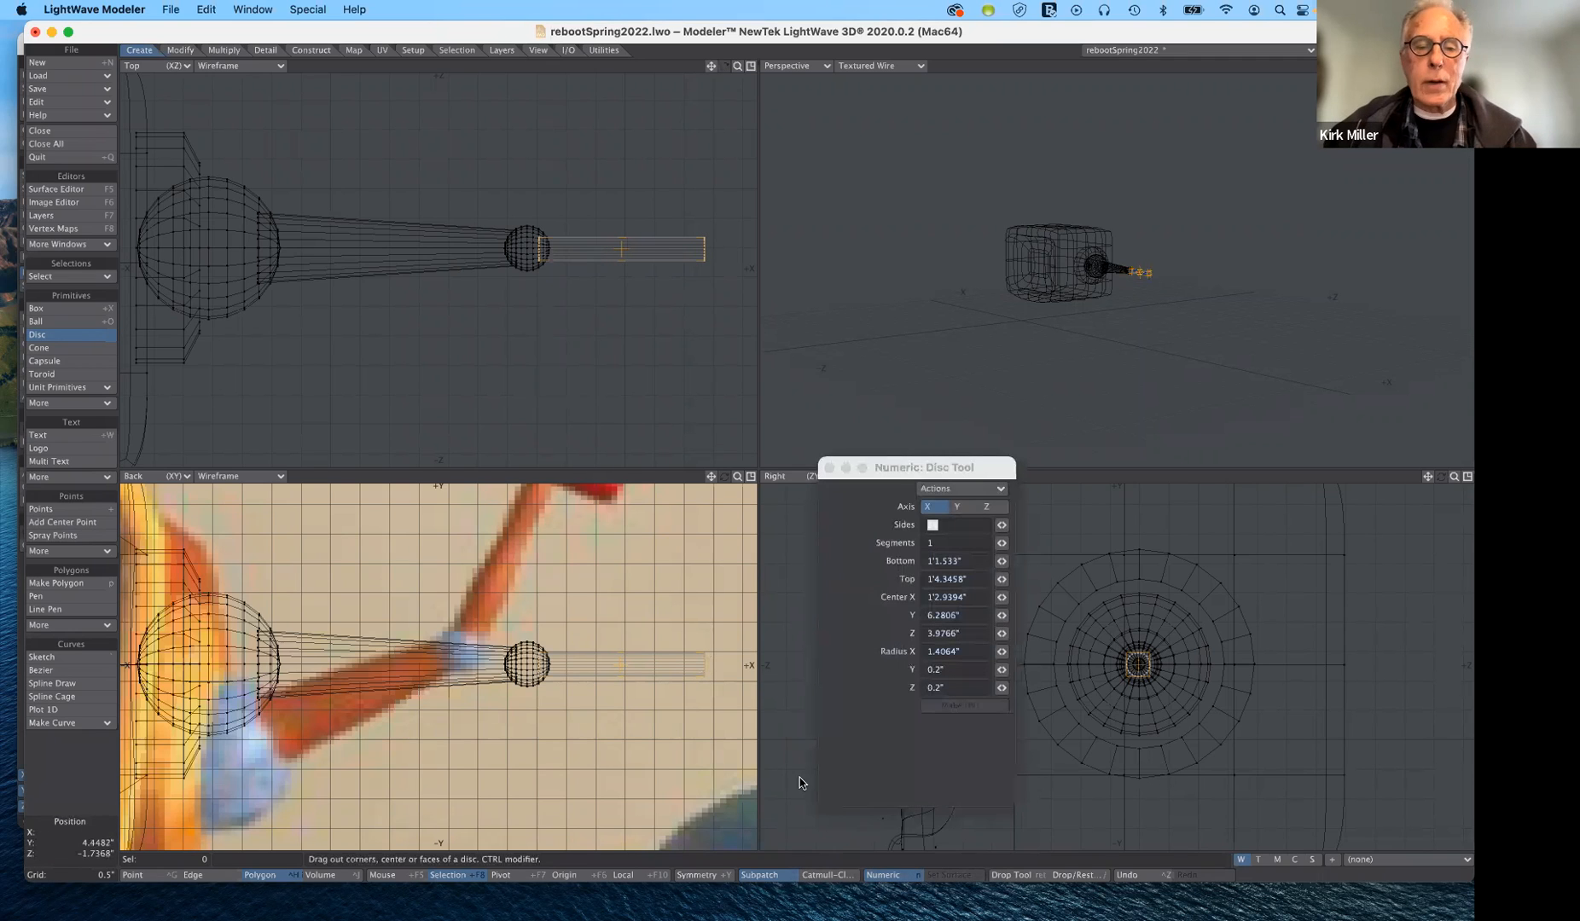
{"action": "left_click_drag", "start_coordinate": [704, 664], "coordinate": [713, 664]}
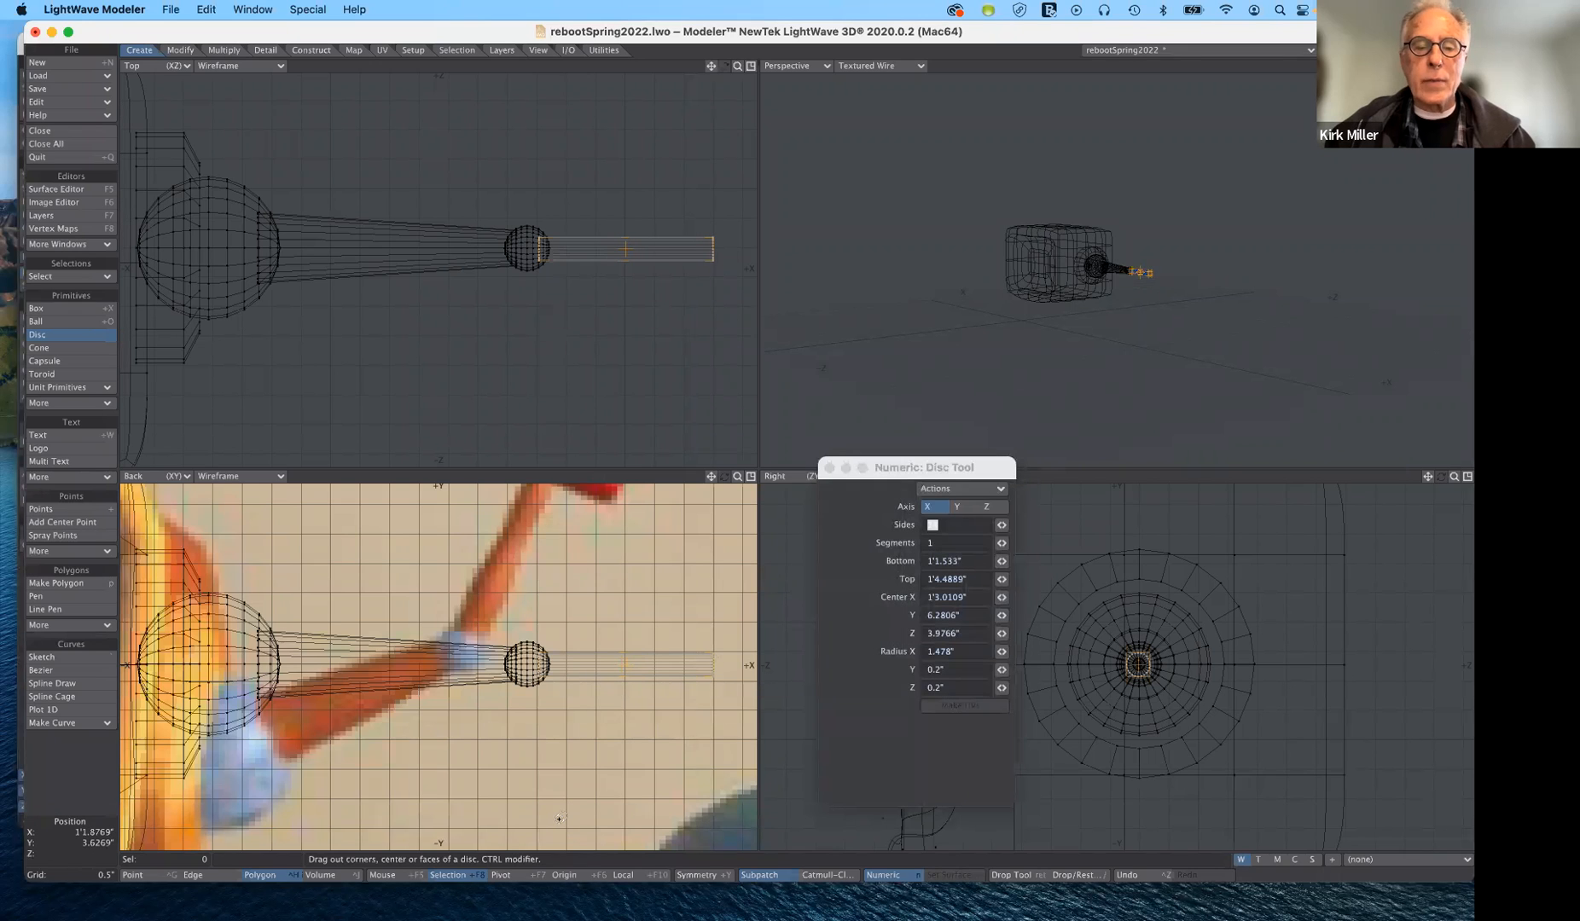
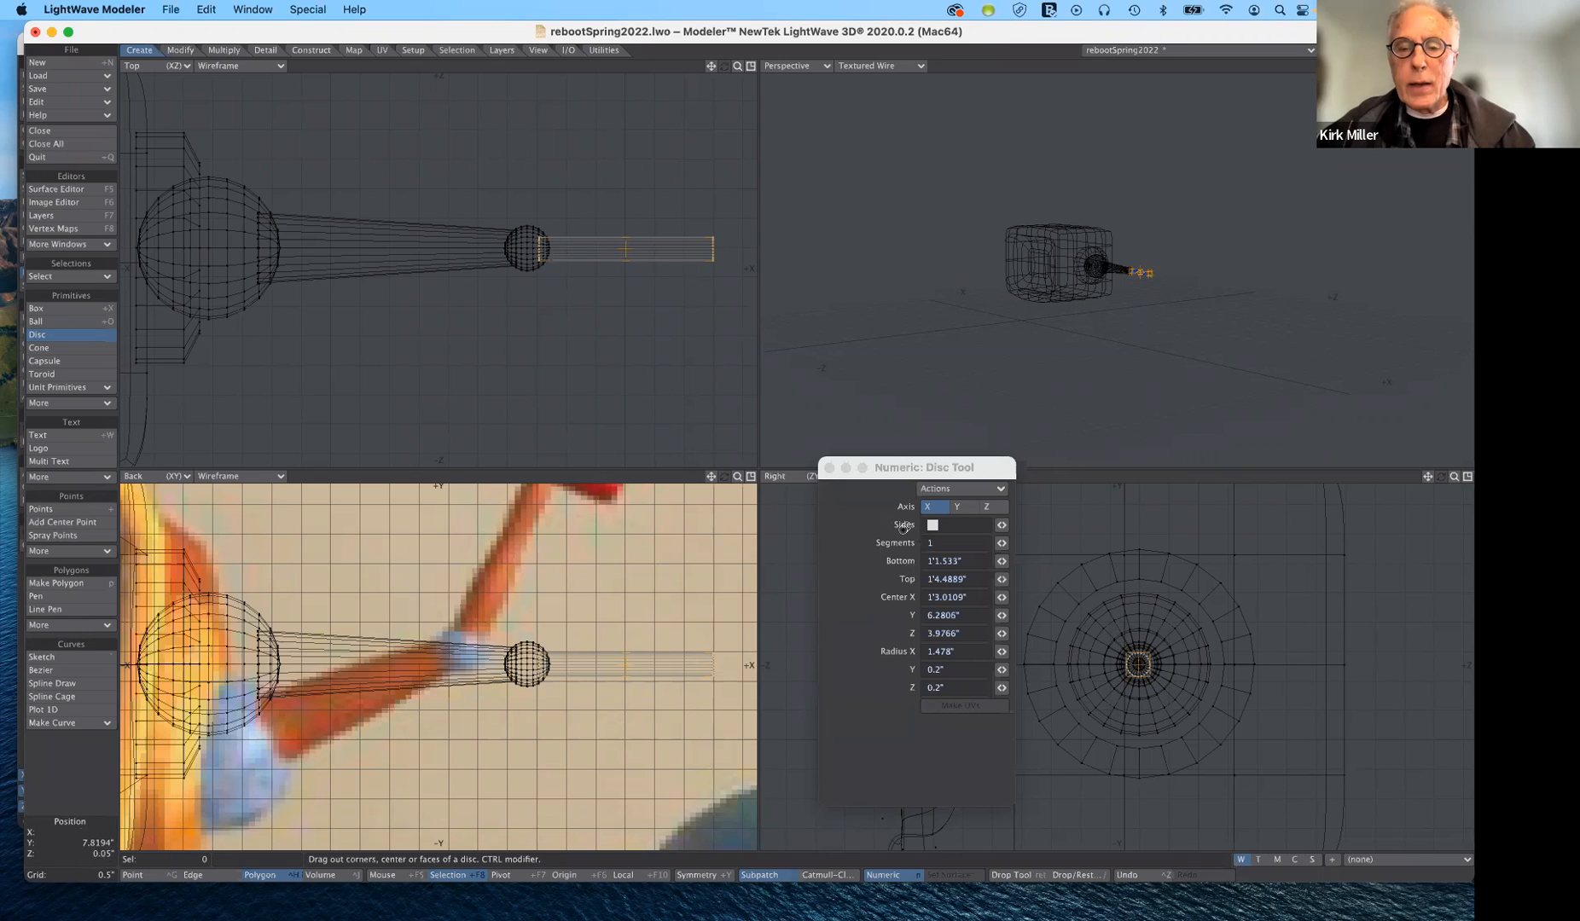
- Give the forearm tube 24 sides and 48 segments, and finish the disc
{"action": "left_click", "coordinate": [1002, 543]}
{"action": "left_click_drag", "start_coordinate": [1002, 544], "coordinate": [1111, 543]}
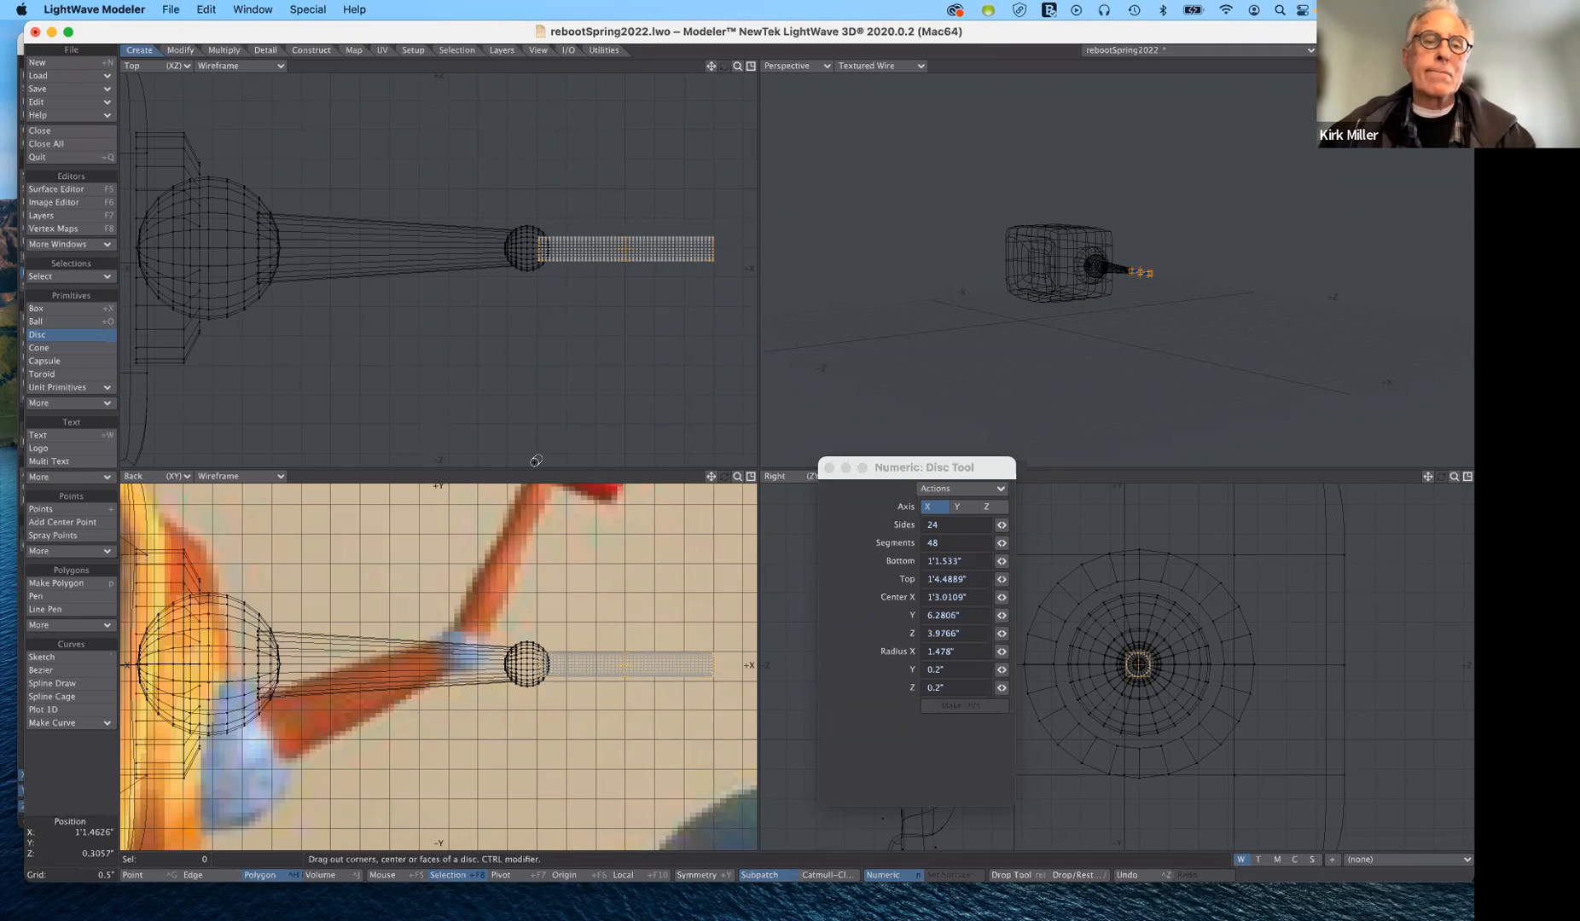
{"action": "left_click", "coordinate": [72, 342]}
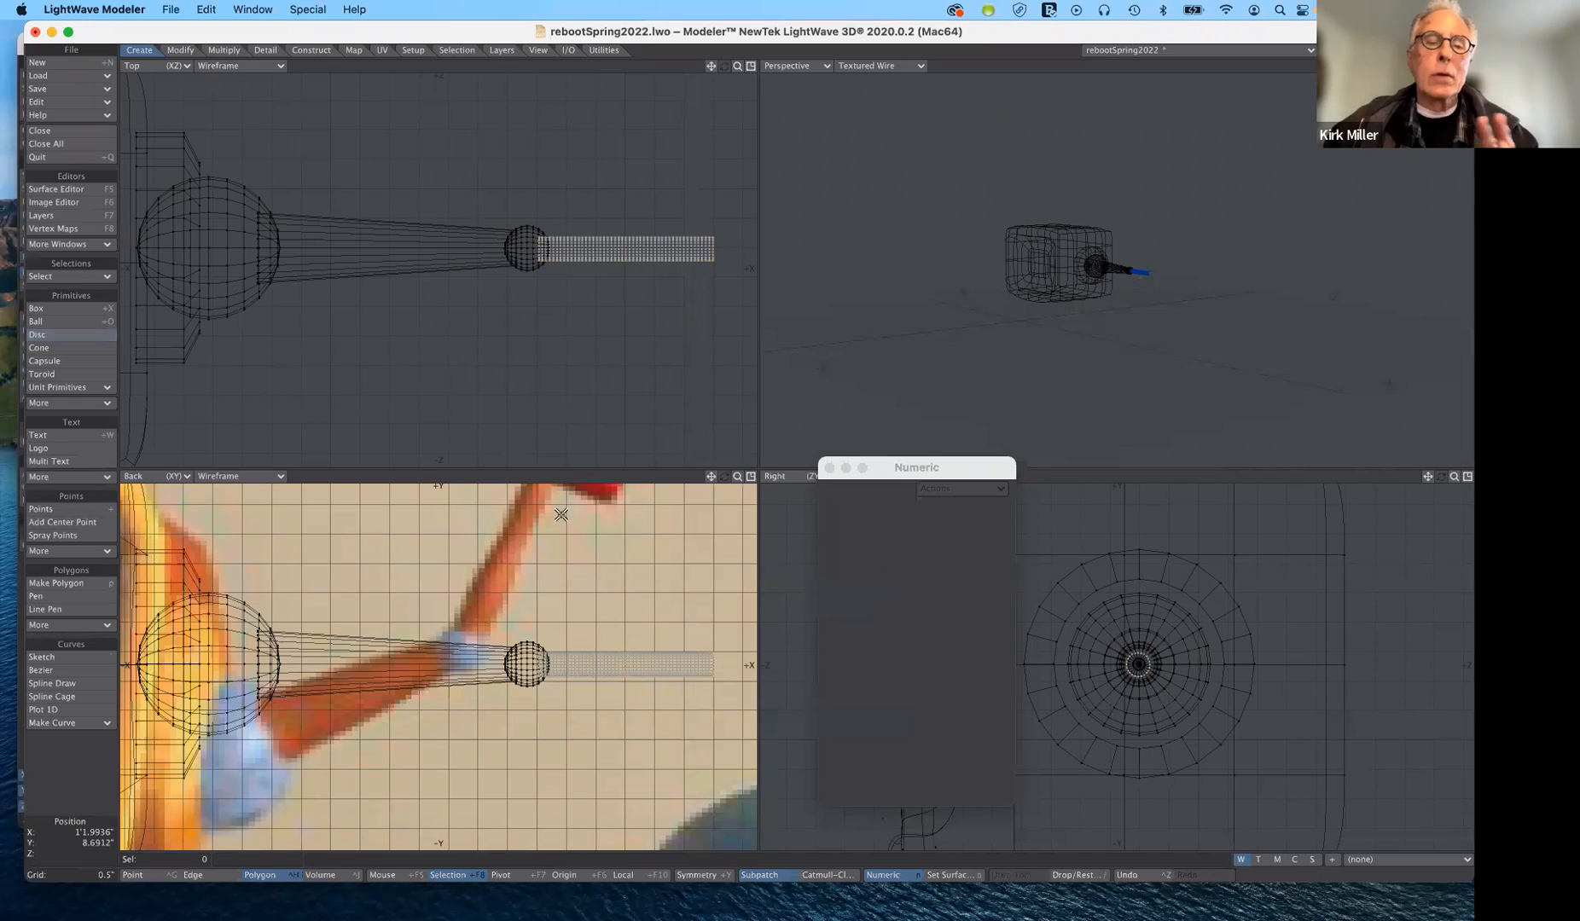
- Activate the Pole Evenly tool for the forearm tube and broaden its radial falloff curve
{"action": "left_click", "coordinate": [181, 50]}
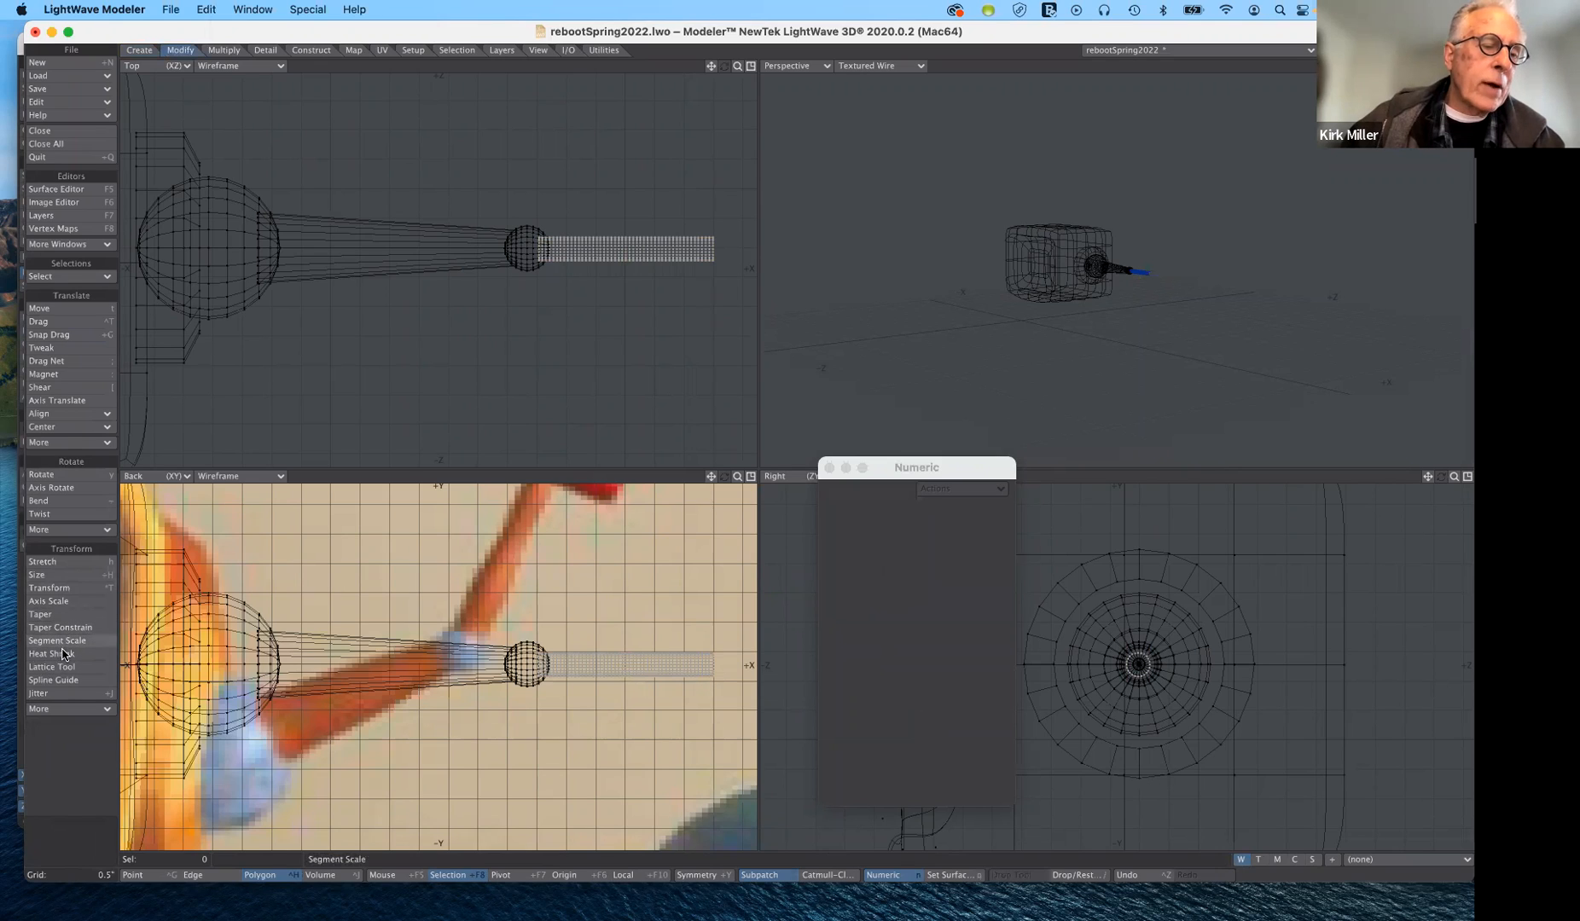
{"action": "left_click", "coordinate": [81, 710]}
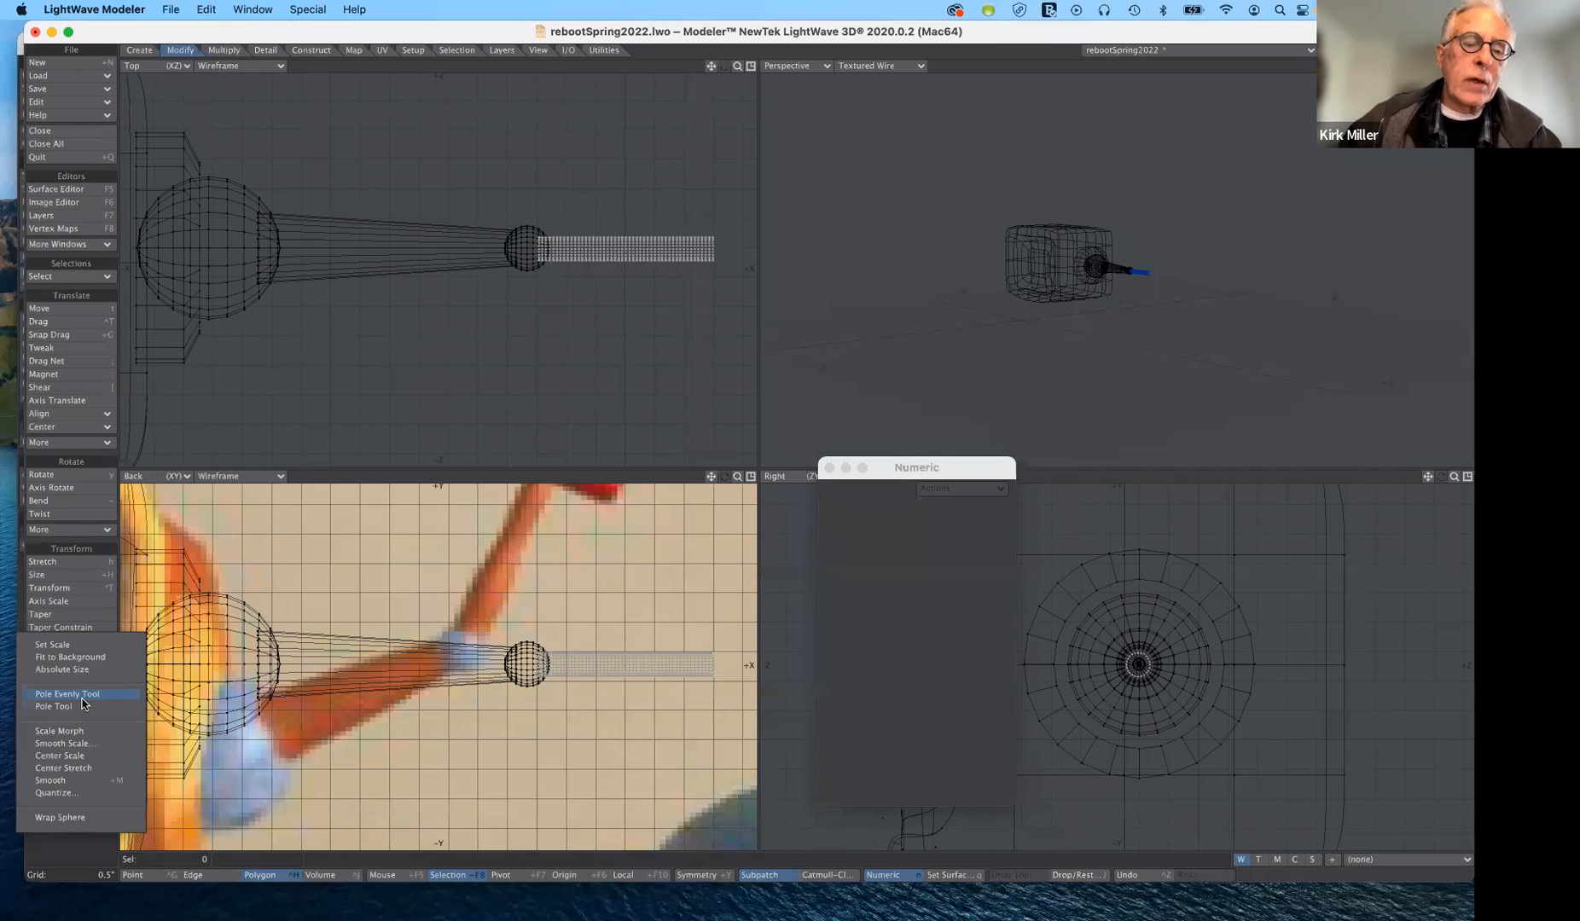
{"action": "left_click", "coordinate": [82, 695]}
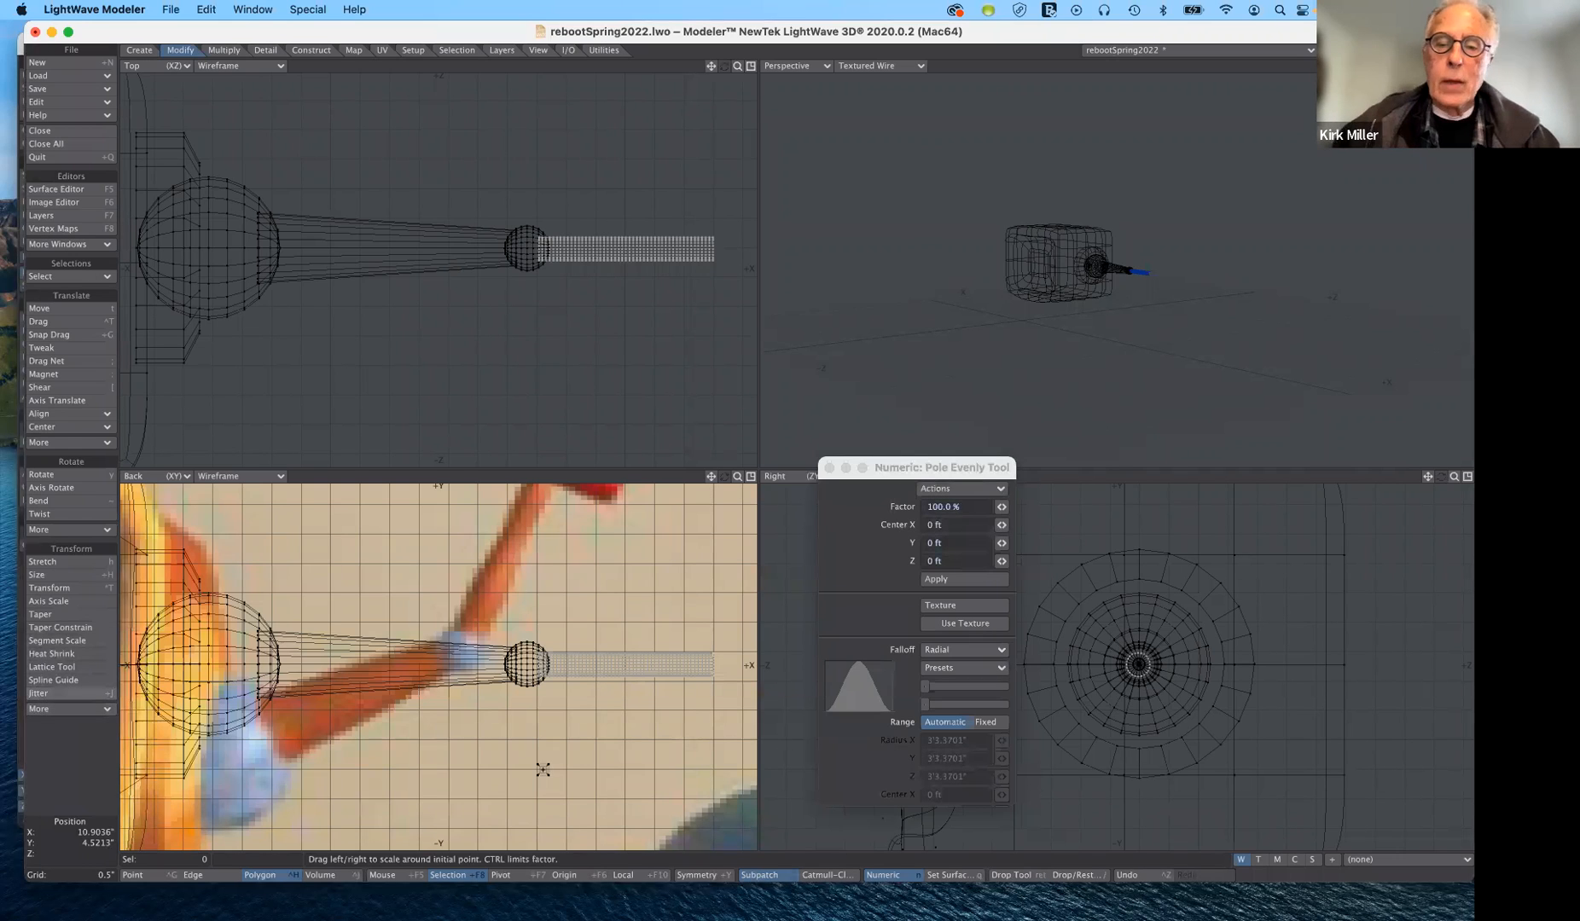
{"action": "left_click_drag", "start_coordinate": [967, 467], "coordinate": [936, 244]}
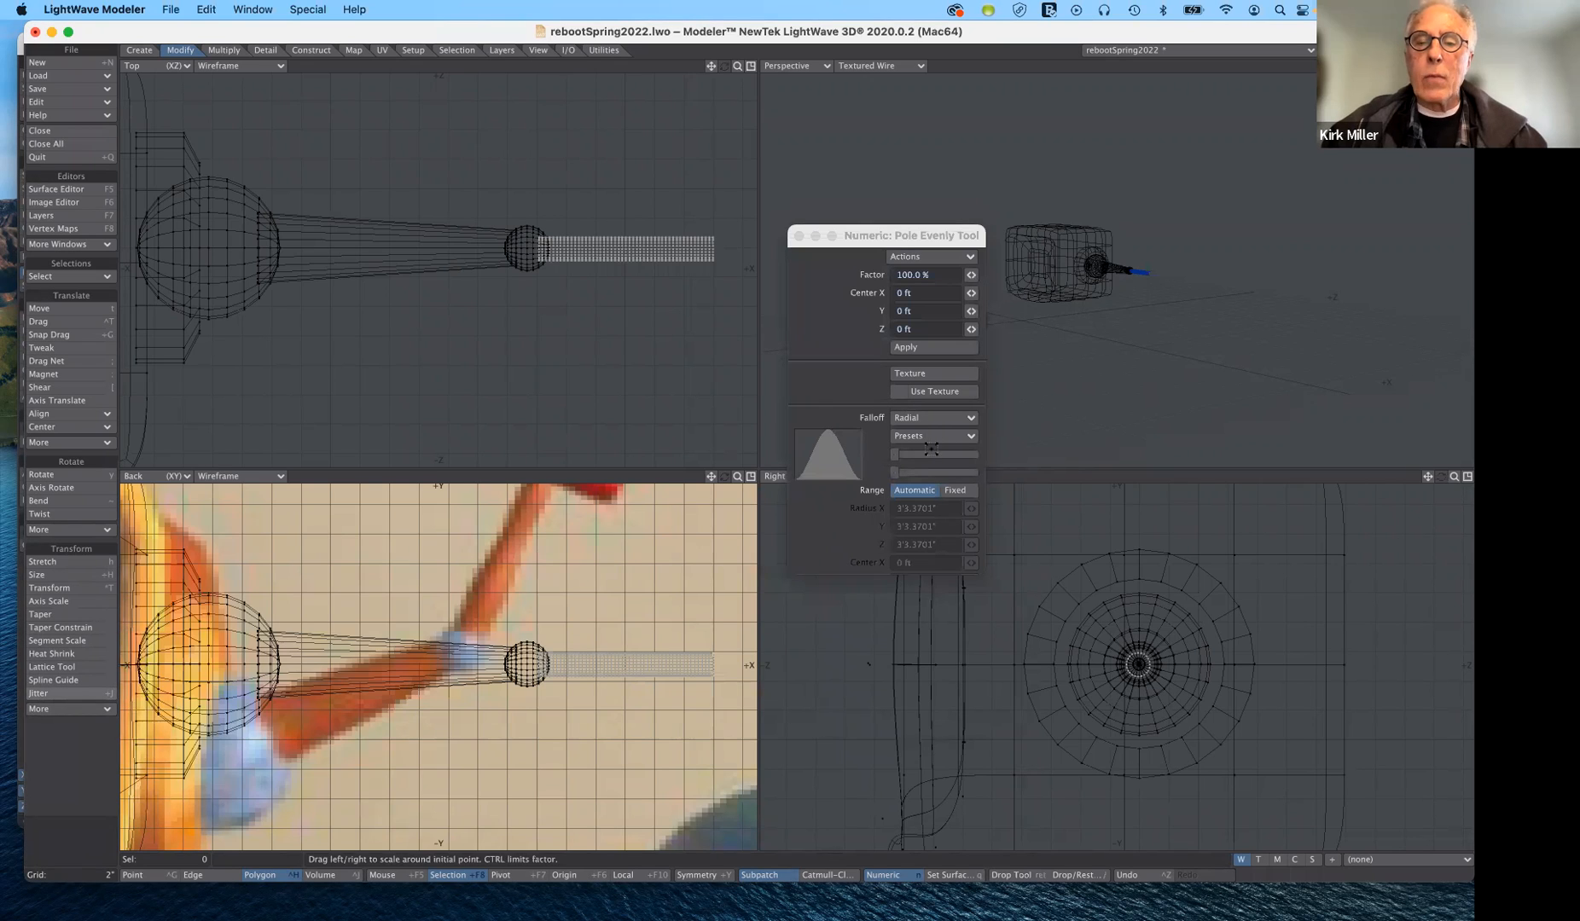
{"action": "left_click_drag", "start_coordinate": [895, 455], "coordinate": [1056, 474]}
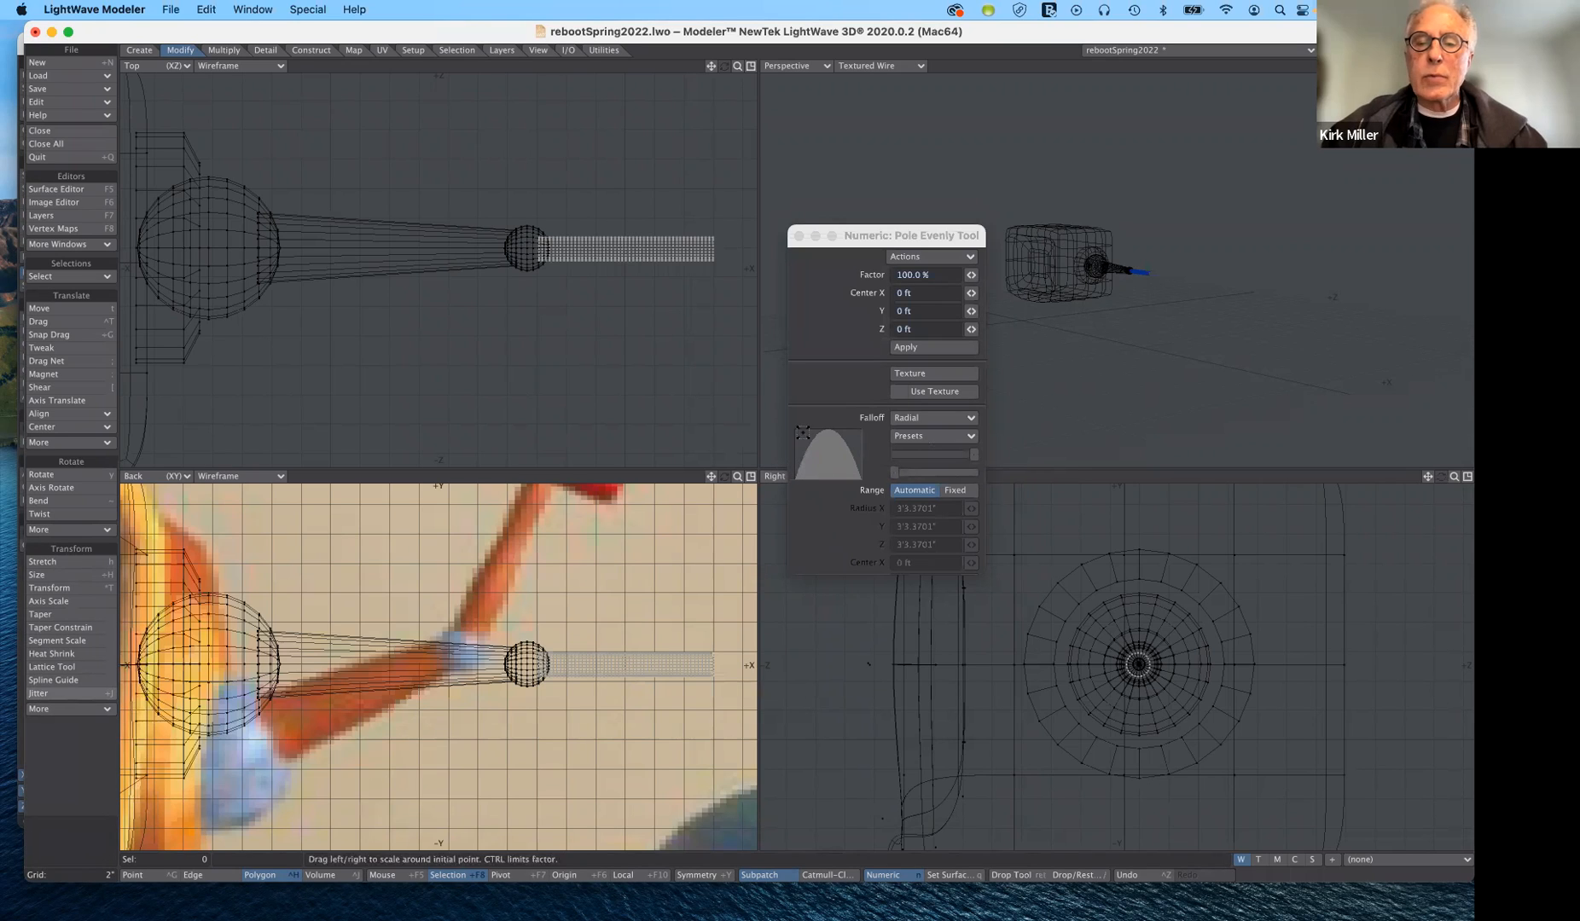
{"action": "left_click_drag", "start_coordinate": [976, 453], "coordinate": [1013, 456]}
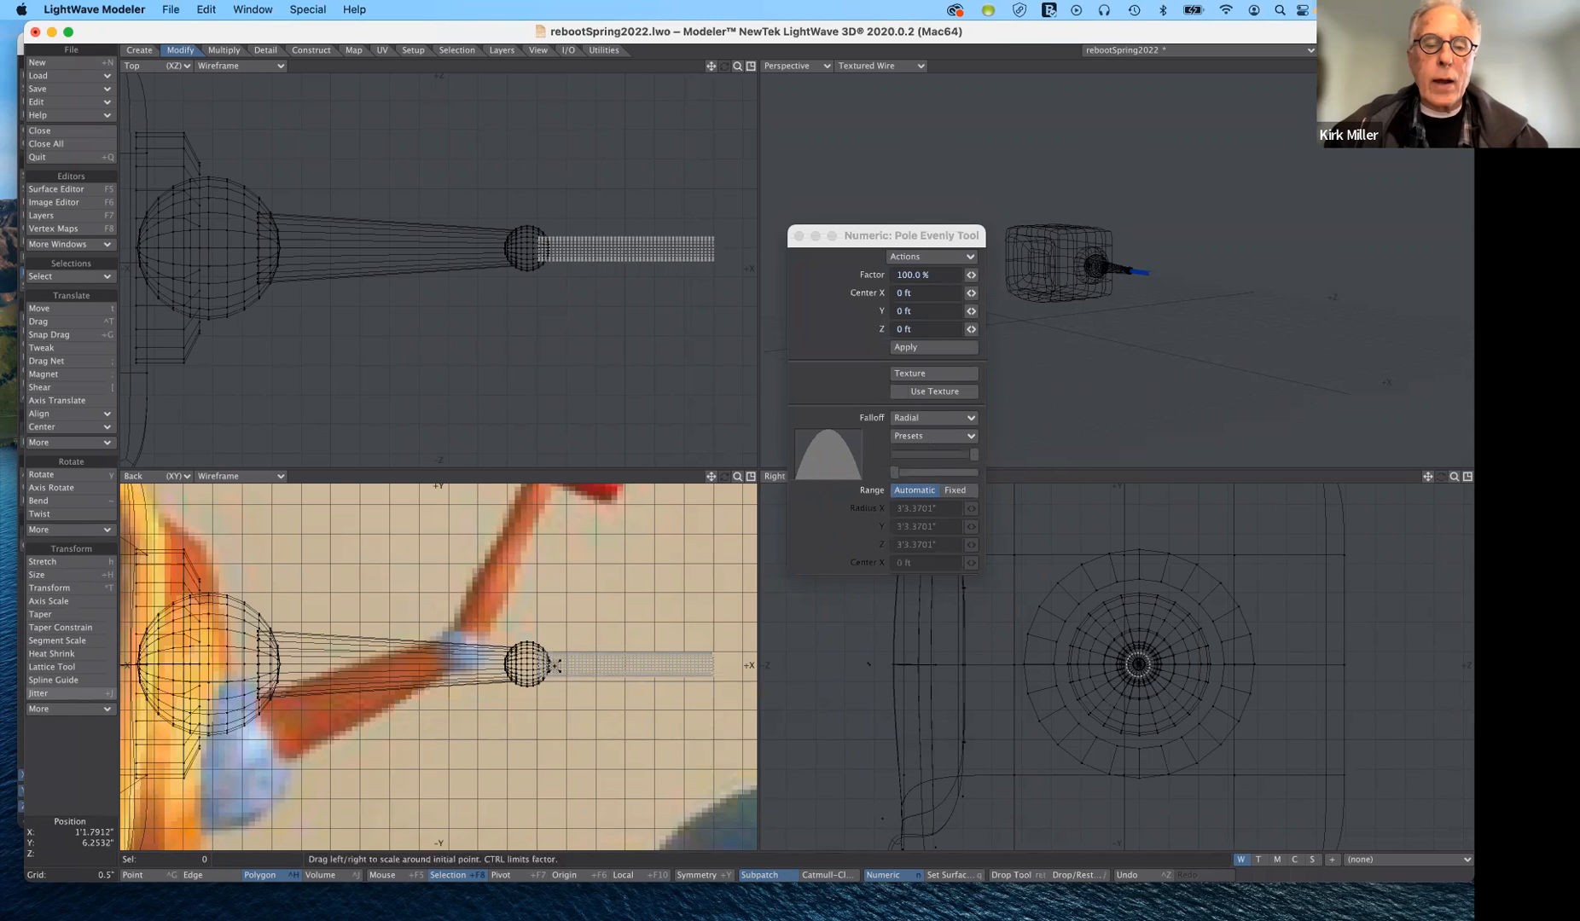
- Fit the falloff range around the tube's inner half, with radii about 1.39" X, 0.64" Y and 0.69" Z, centred near X 1'2.45"
{"action": "left_click_drag", "start_coordinate": [595, 663], "coordinate": [630, 663]}
{"action": "right_click_drag", "start_coordinate": [629, 690], "coordinate": [628, 706]}
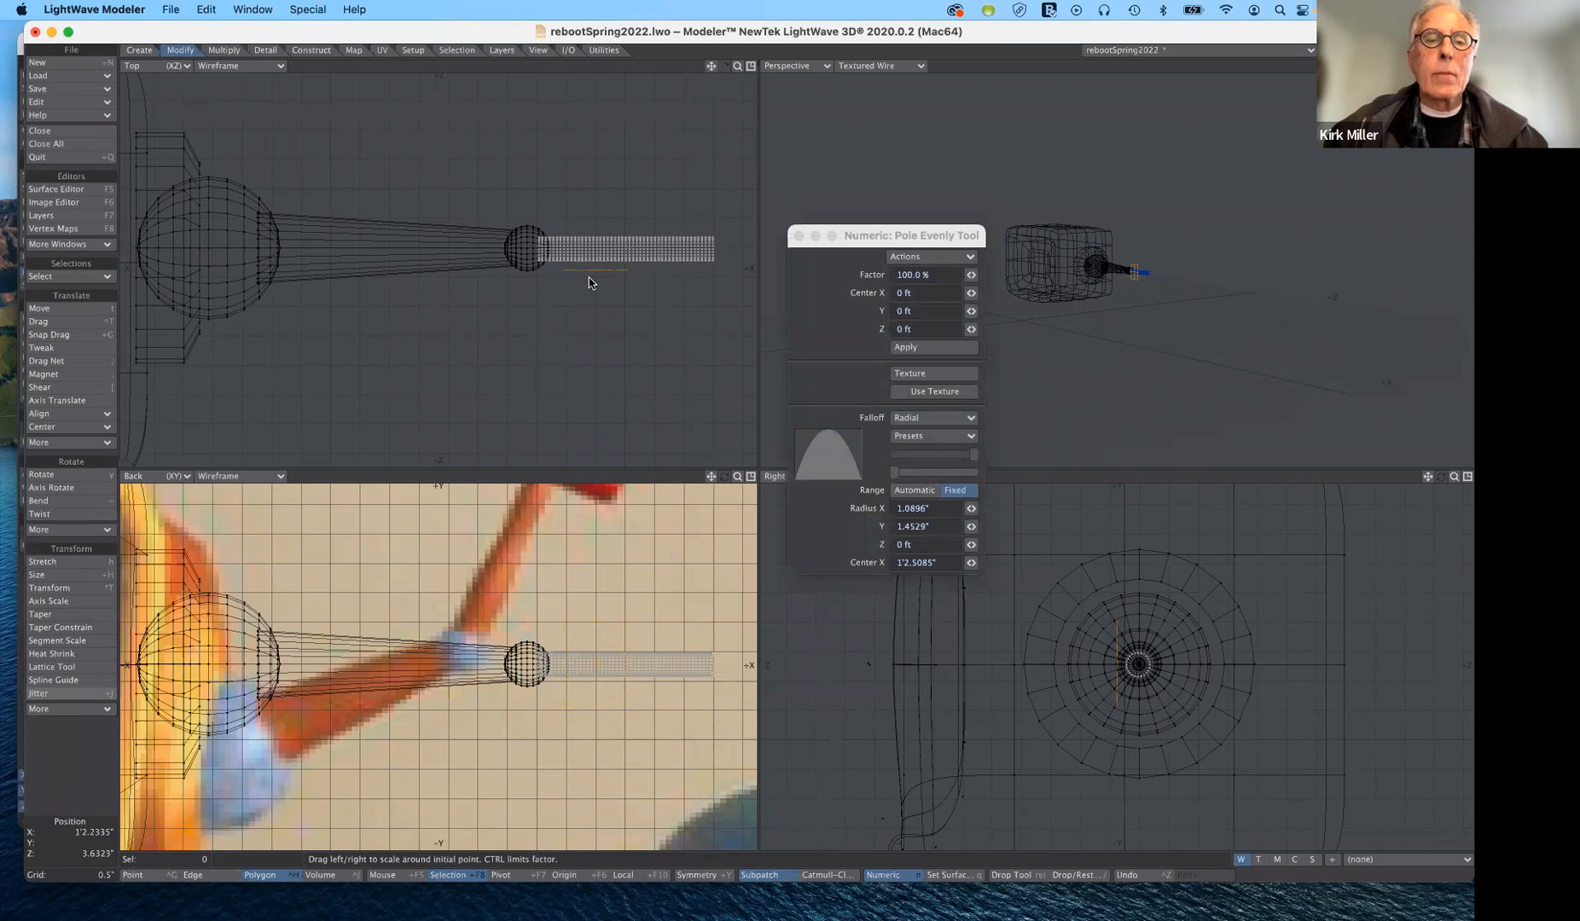
{"action": "right_click_drag", "start_coordinate": [591, 269], "coordinate": [590, 273]}
{"action": "left_click_drag", "start_coordinate": [597, 269], "coordinate": [589, 248]}
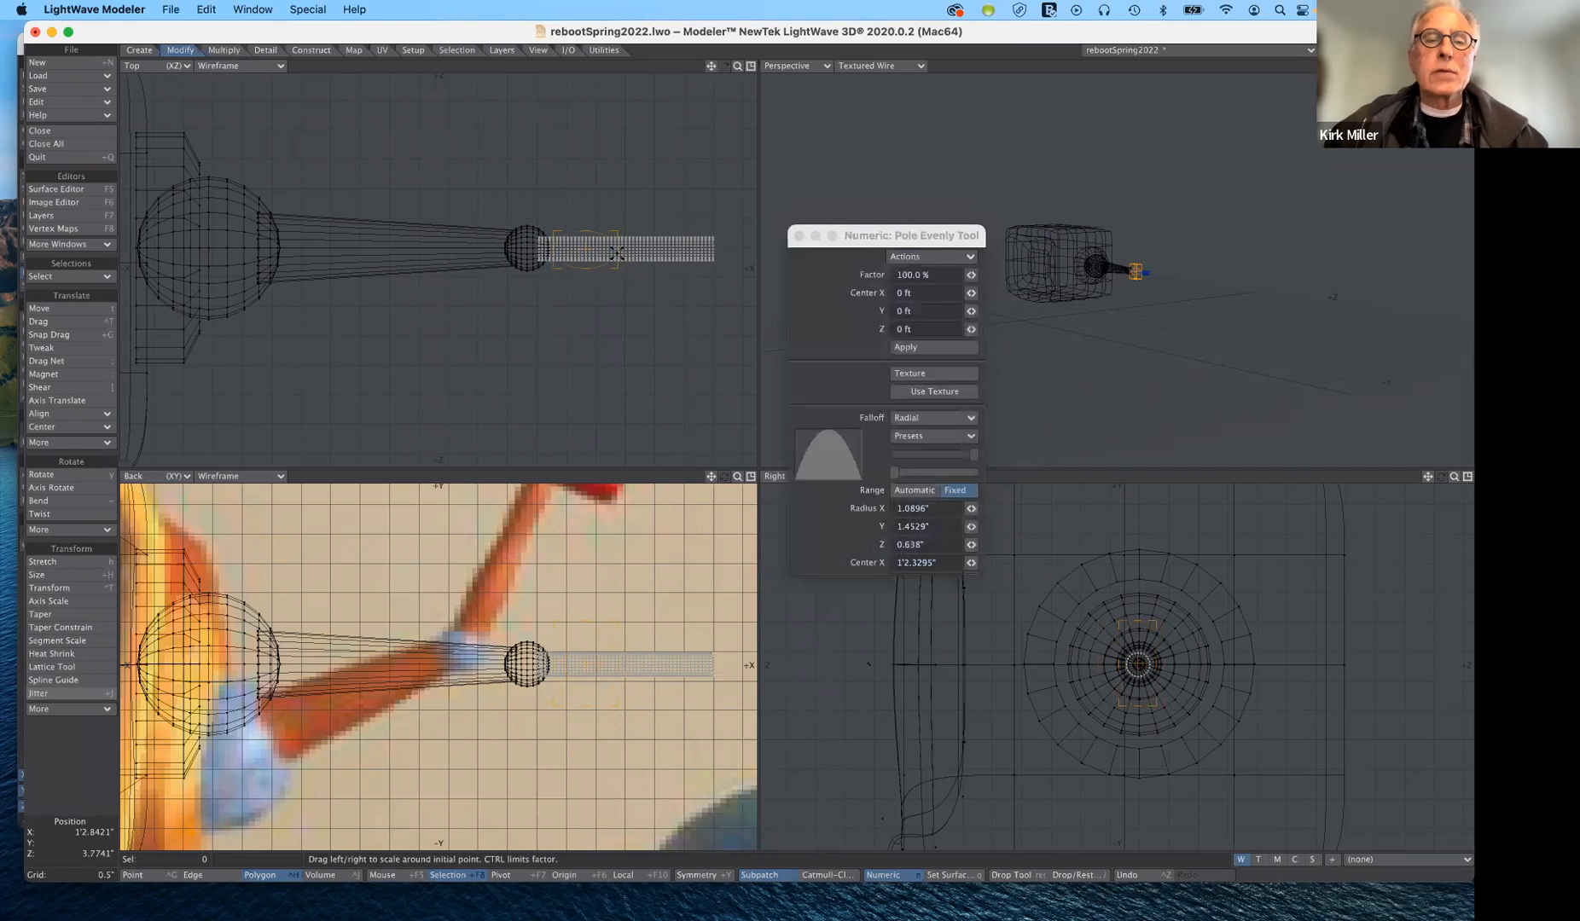
{"action": "right_click_drag", "start_coordinate": [614, 248], "coordinate": [621, 248]}
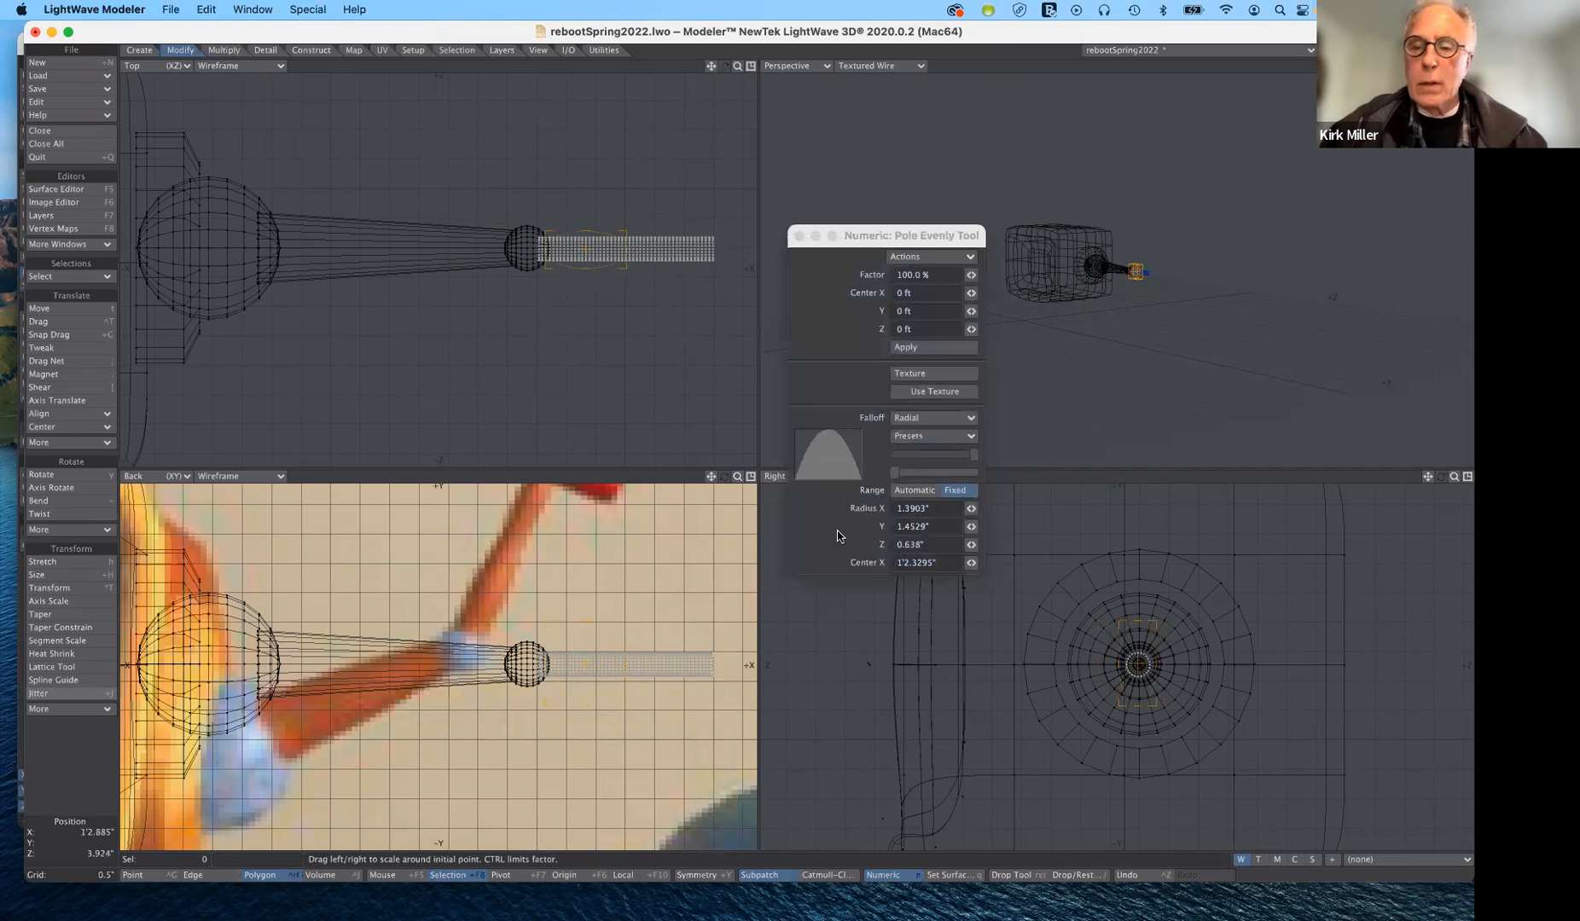
{"action": "mouse_move", "coordinate": [1156, 664]}
{"action": "right_mouse_down"}
{"action": "mouse_move", "coordinate": [1171, 665]}
{"action": "mouse_move", "coordinate": [1138, 623]}
{"action": "mouse_move", "coordinate": [1173, 663]}
{"action": "mouse_move", "coordinate": [1138, 684]}
{"action": "right_mouse_up"}
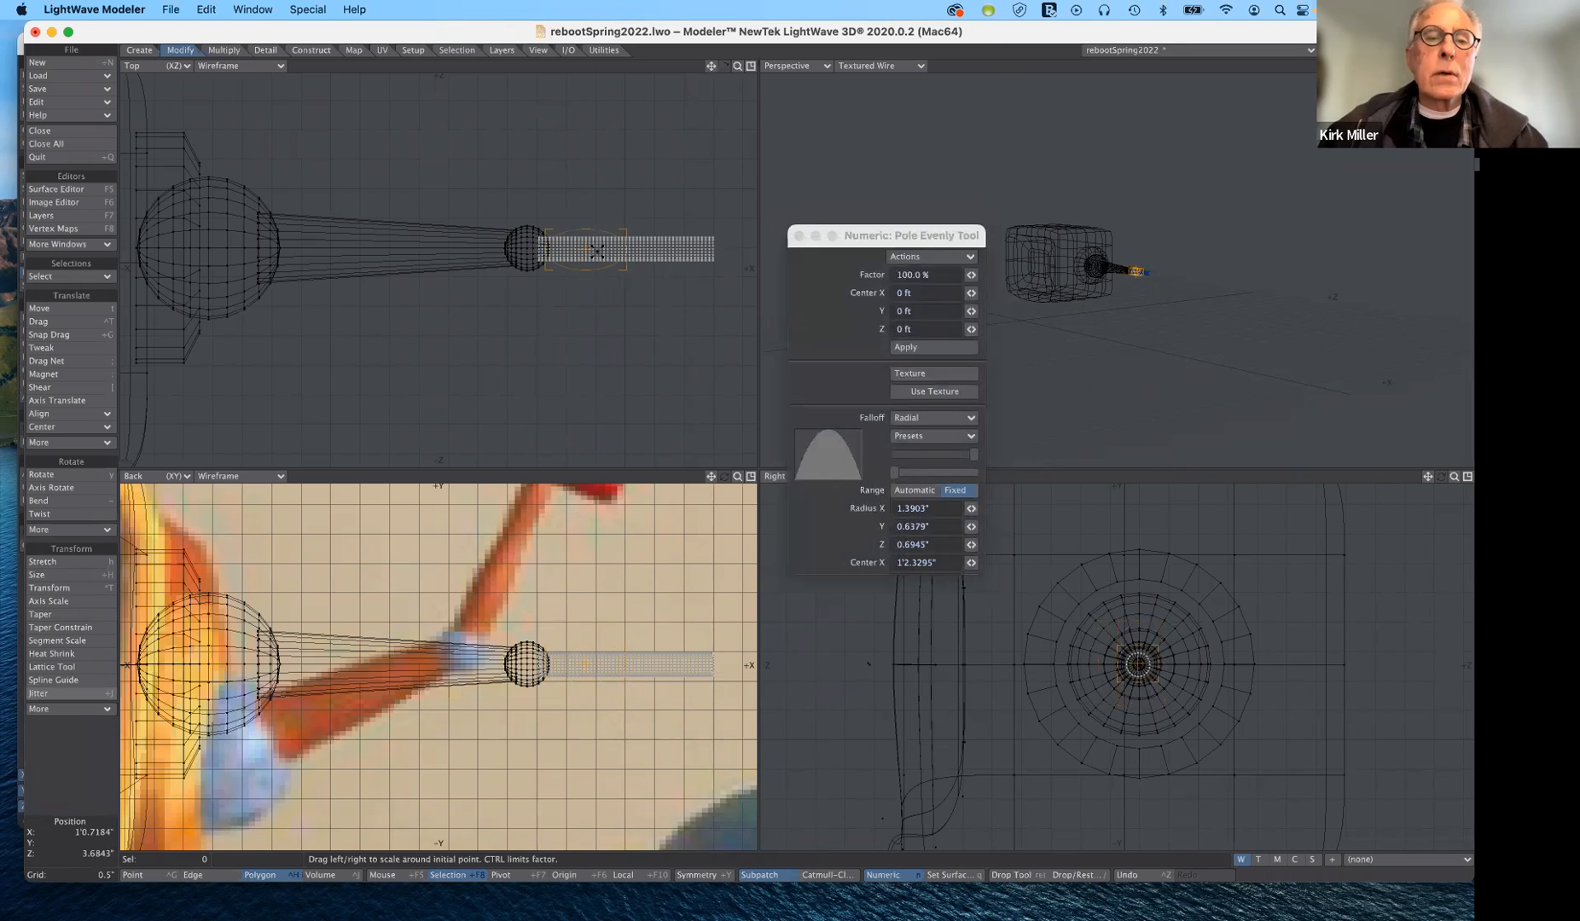
{"action": "right_click_drag", "start_coordinate": [586, 250], "coordinate": [591, 251]}
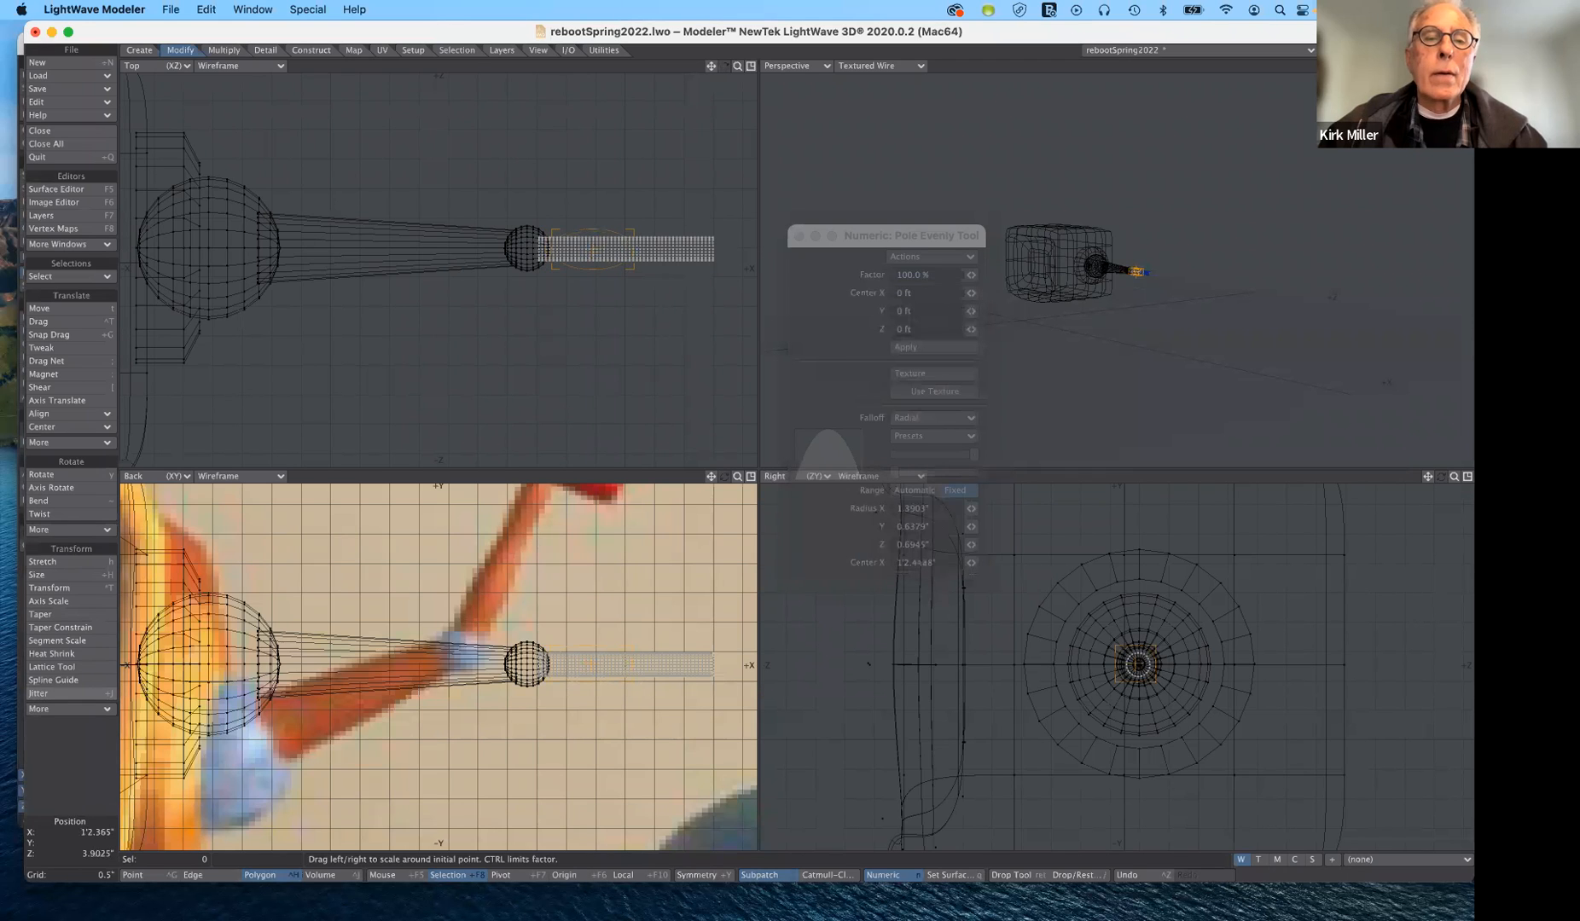
{"action": "right_click_drag", "start_coordinate": [593, 250], "coordinate": [593, 250]}
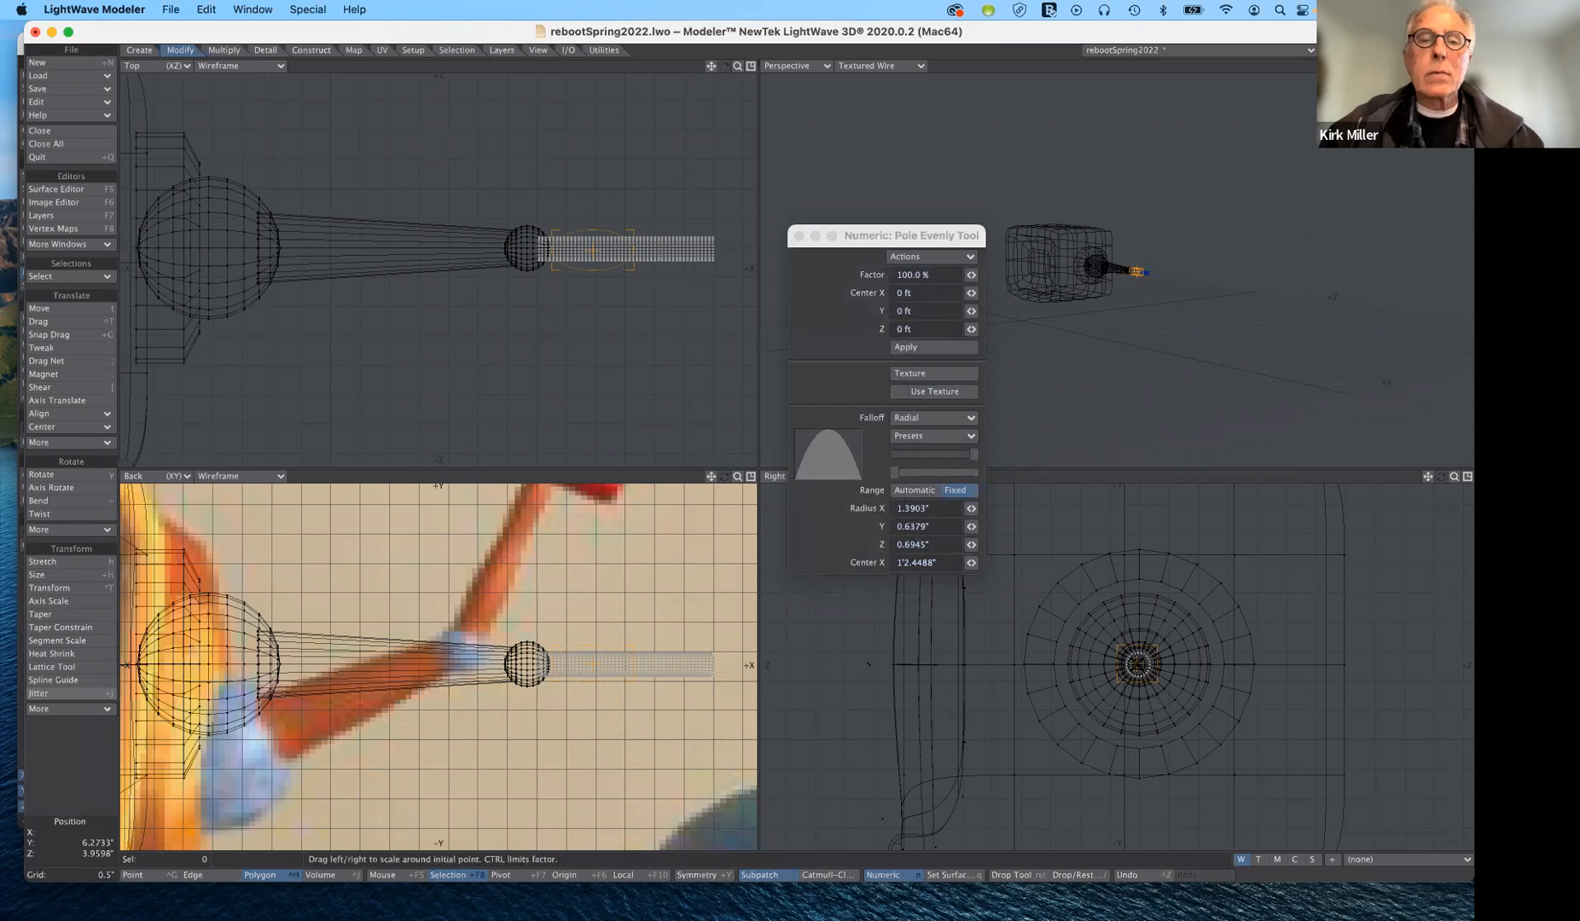
- Bulge the forearm tube's inner half to 187%, and its outer half to 146% with the falloff recentred near X 1'3.77"
{"action": "left_click_drag", "start_coordinate": [1139, 664], "coordinate": [1180, 665]}
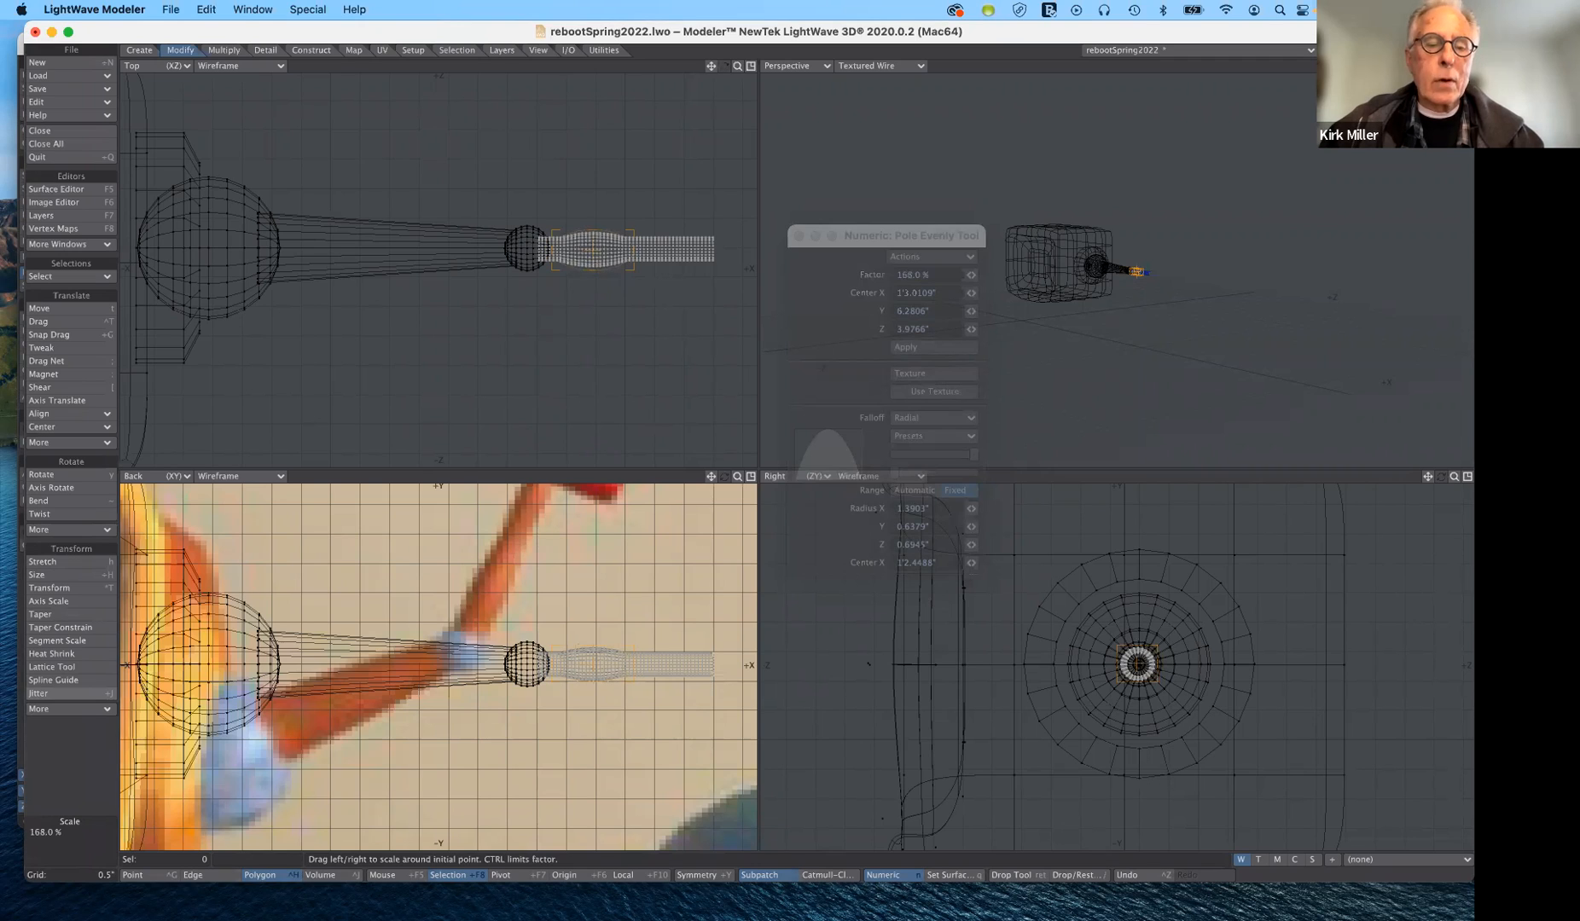
{"action": "left_click_drag", "start_coordinate": [1180, 664], "coordinate": [1183, 664]}
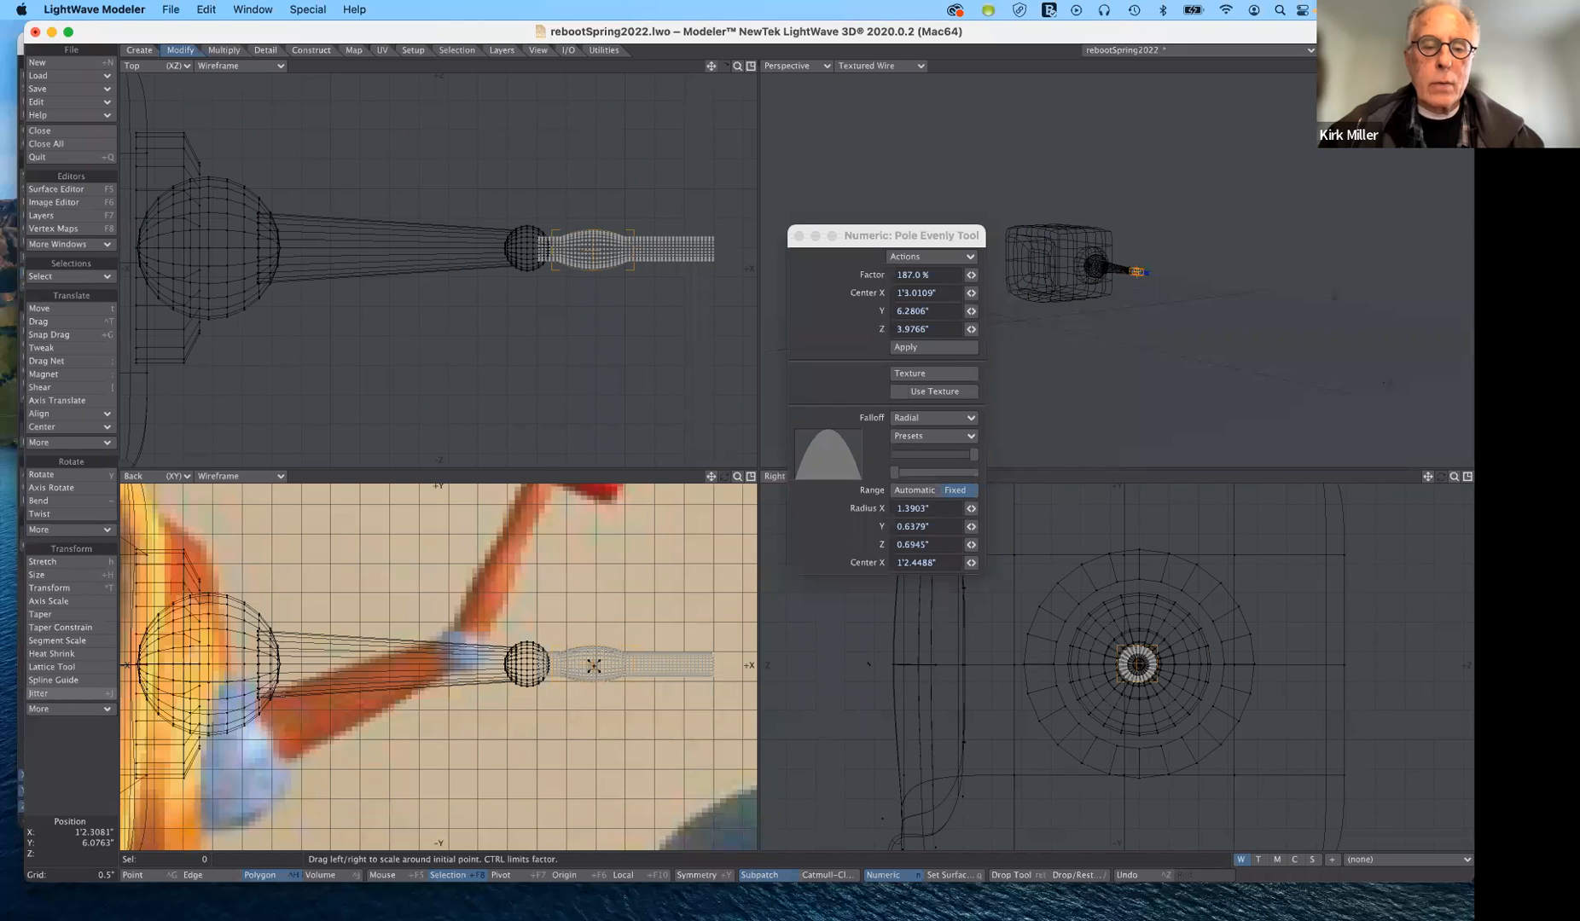
{"action": "right_click_drag", "start_coordinate": [592, 666], "coordinate": [664, 664]}
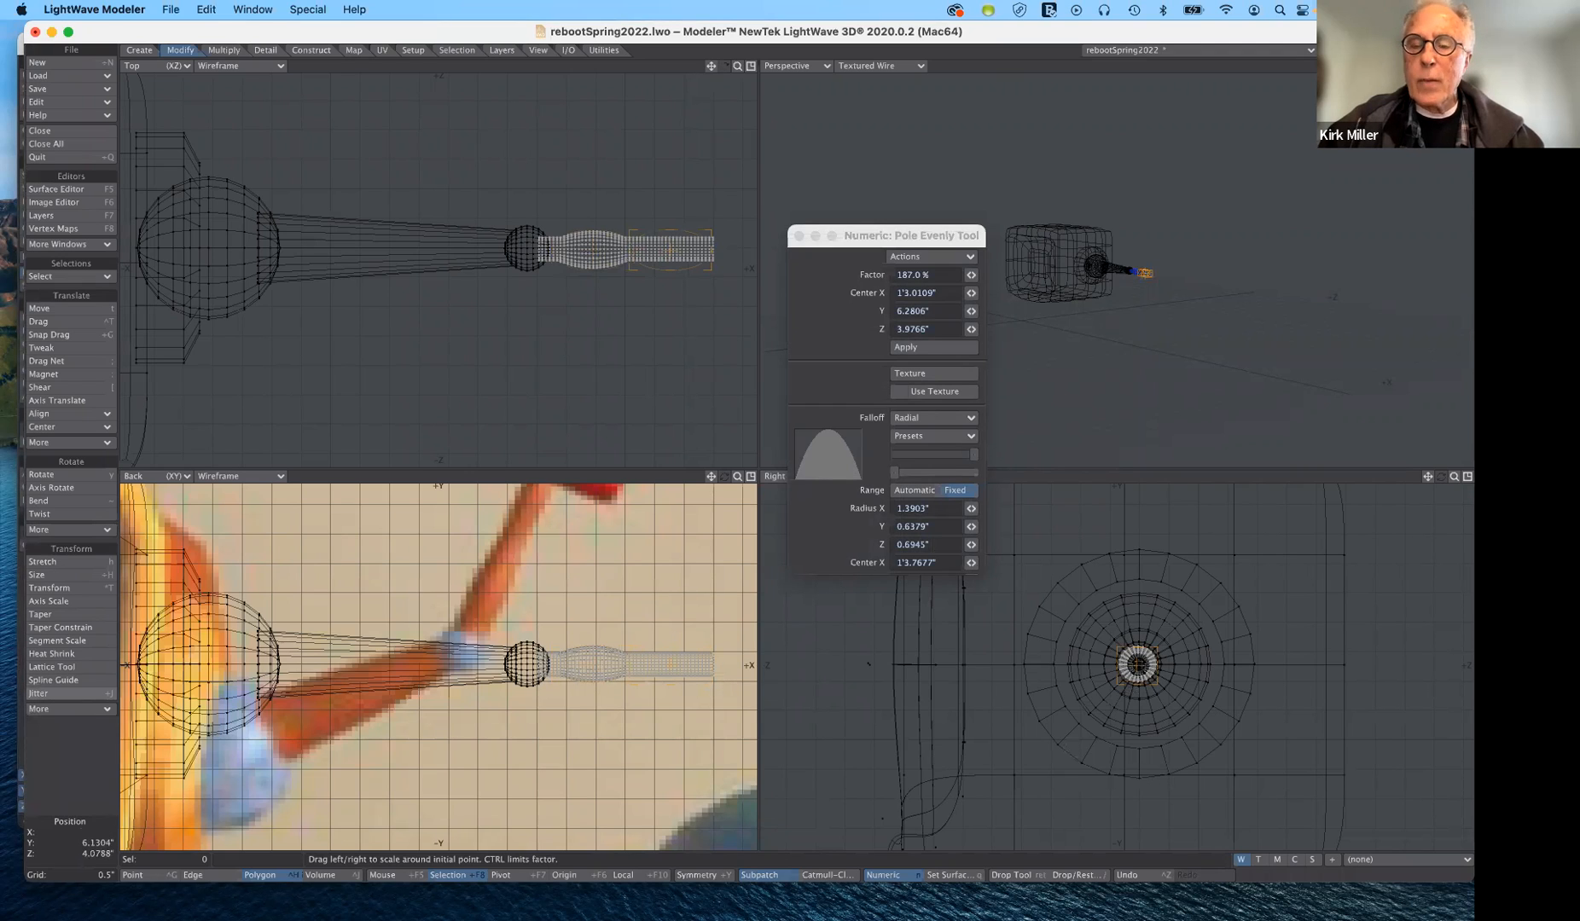
{"action": "left_click_drag", "start_coordinate": [1138, 664], "coordinate": [1178, 664]}
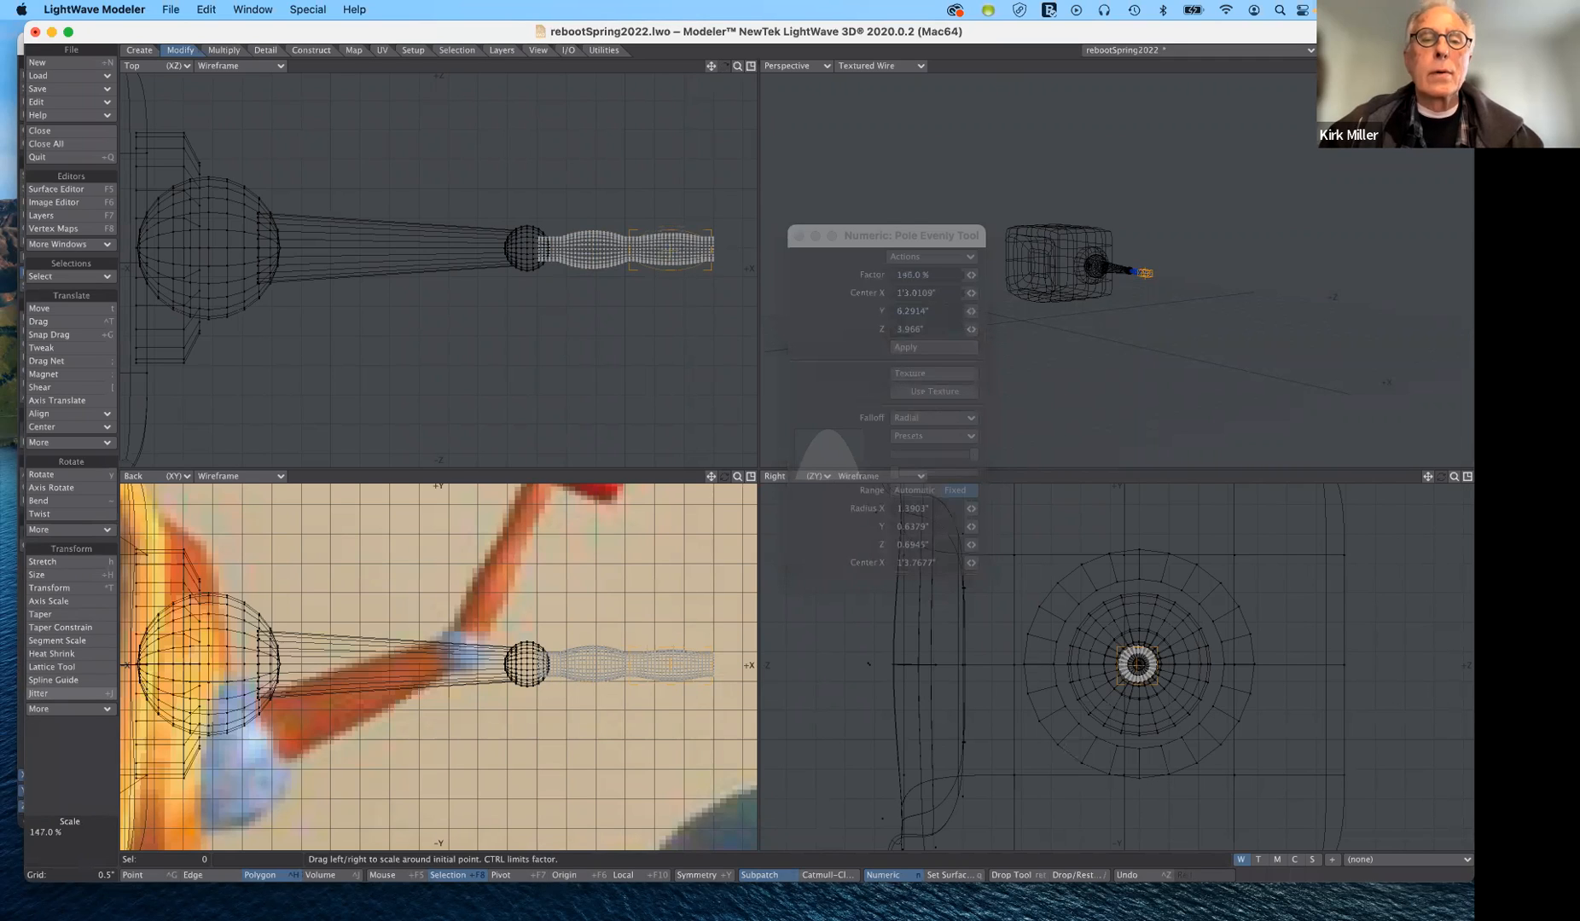
{"action": "left_click_drag", "start_coordinate": [1178, 665], "coordinate": [1177, 664]}
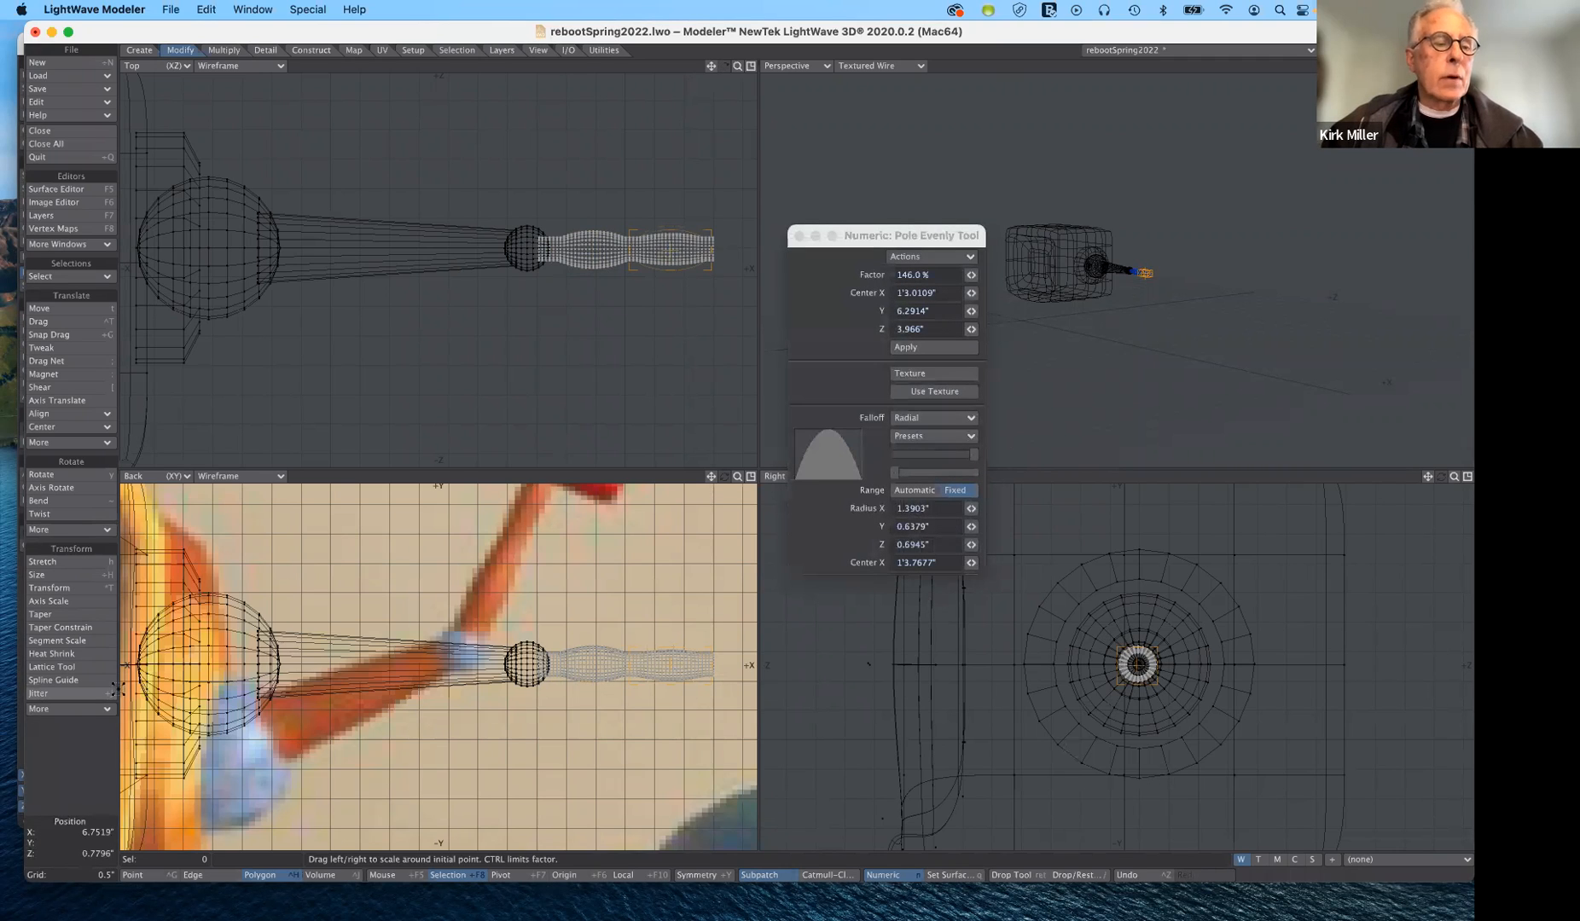
{"action": "left_click", "coordinate": [75, 709]}
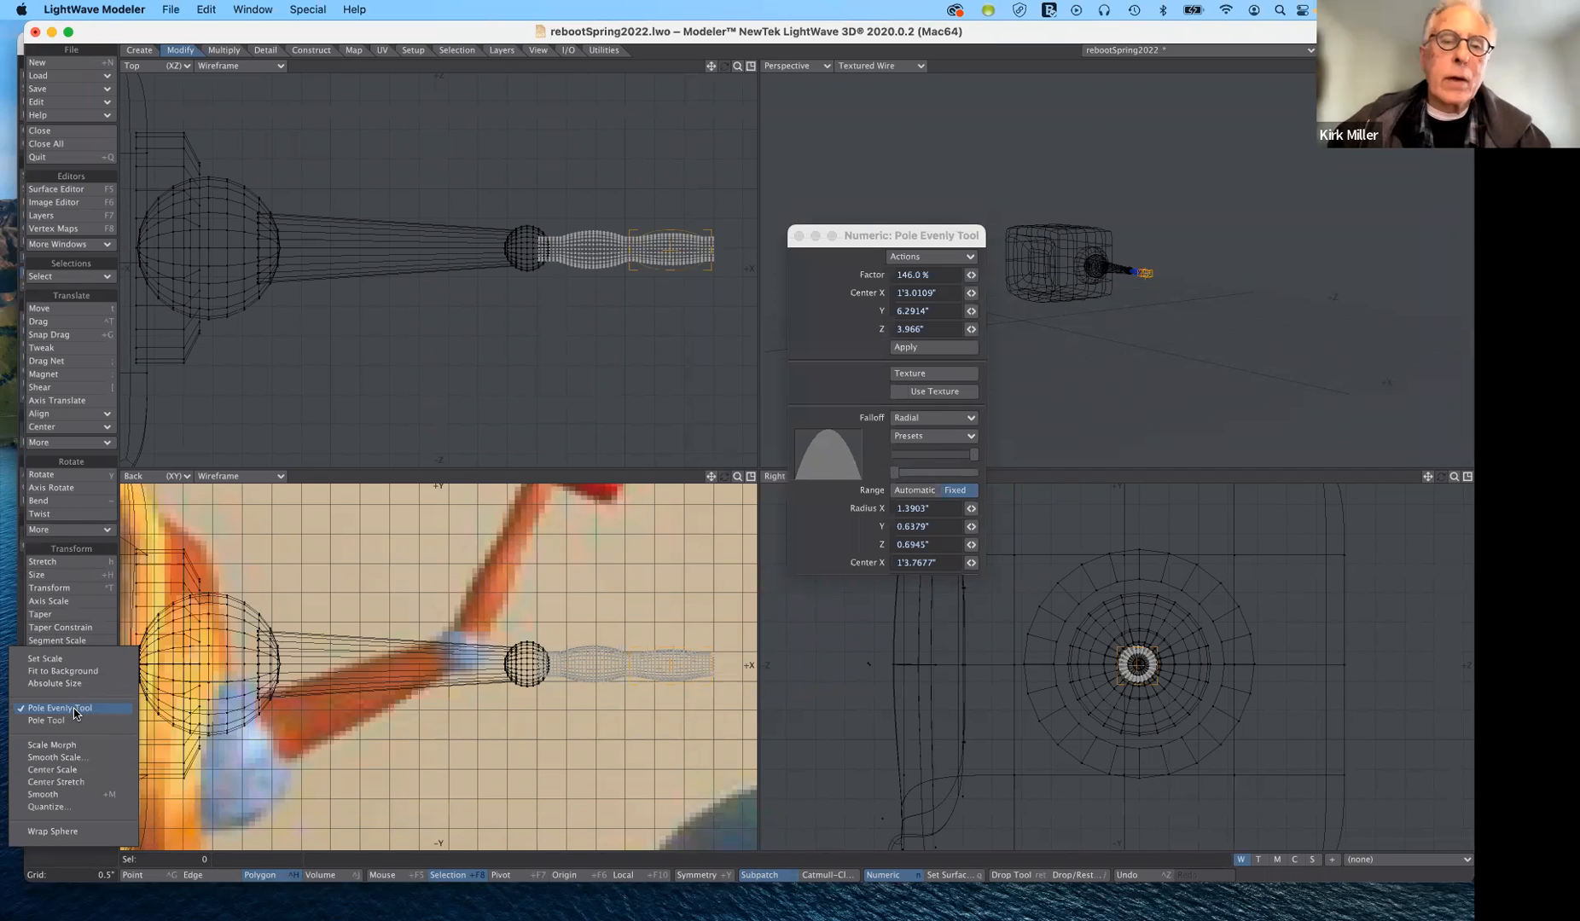
{"action": "left_click", "coordinate": [75, 710]}
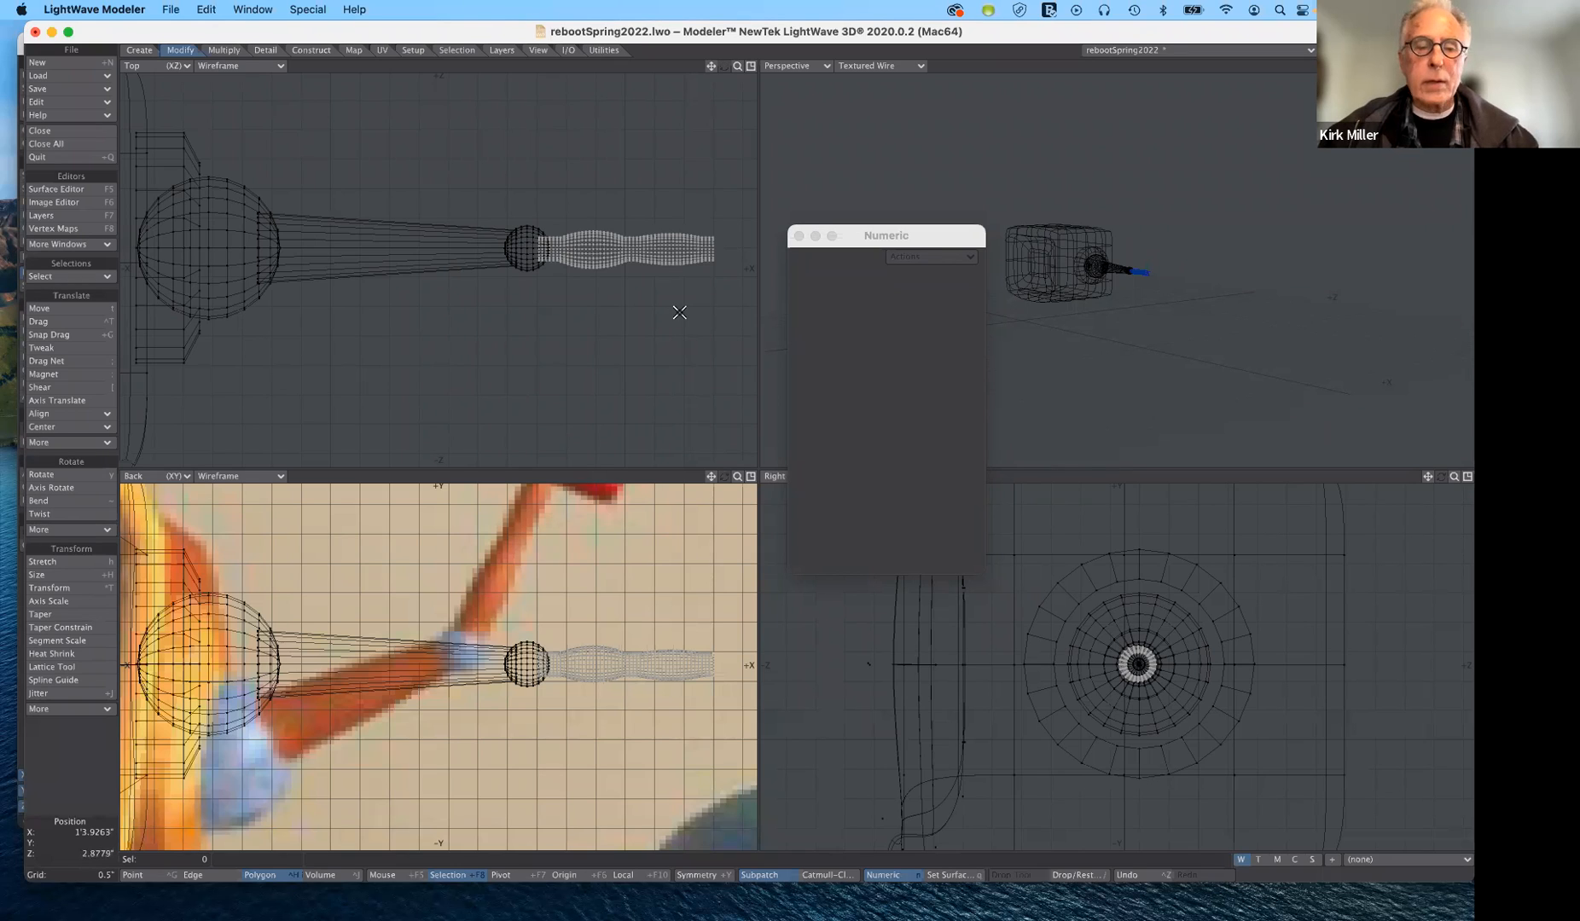
- Assign the existing gold surface to the forearm tube
{"action": "key", "text": "q"}
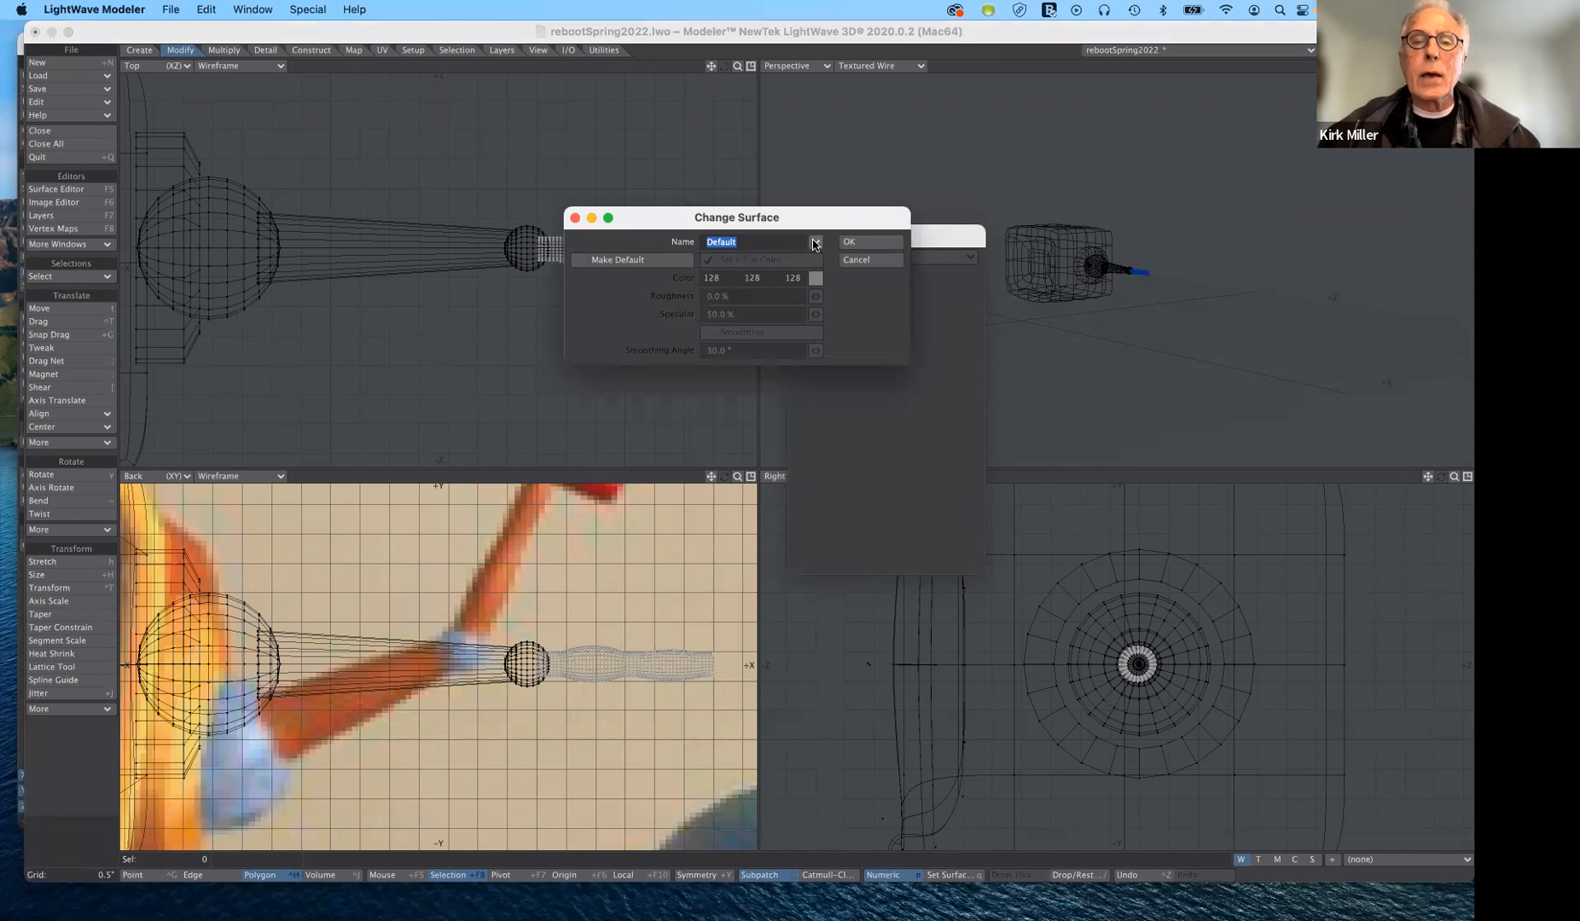
{"action": "left_click", "coordinate": [815, 243]}
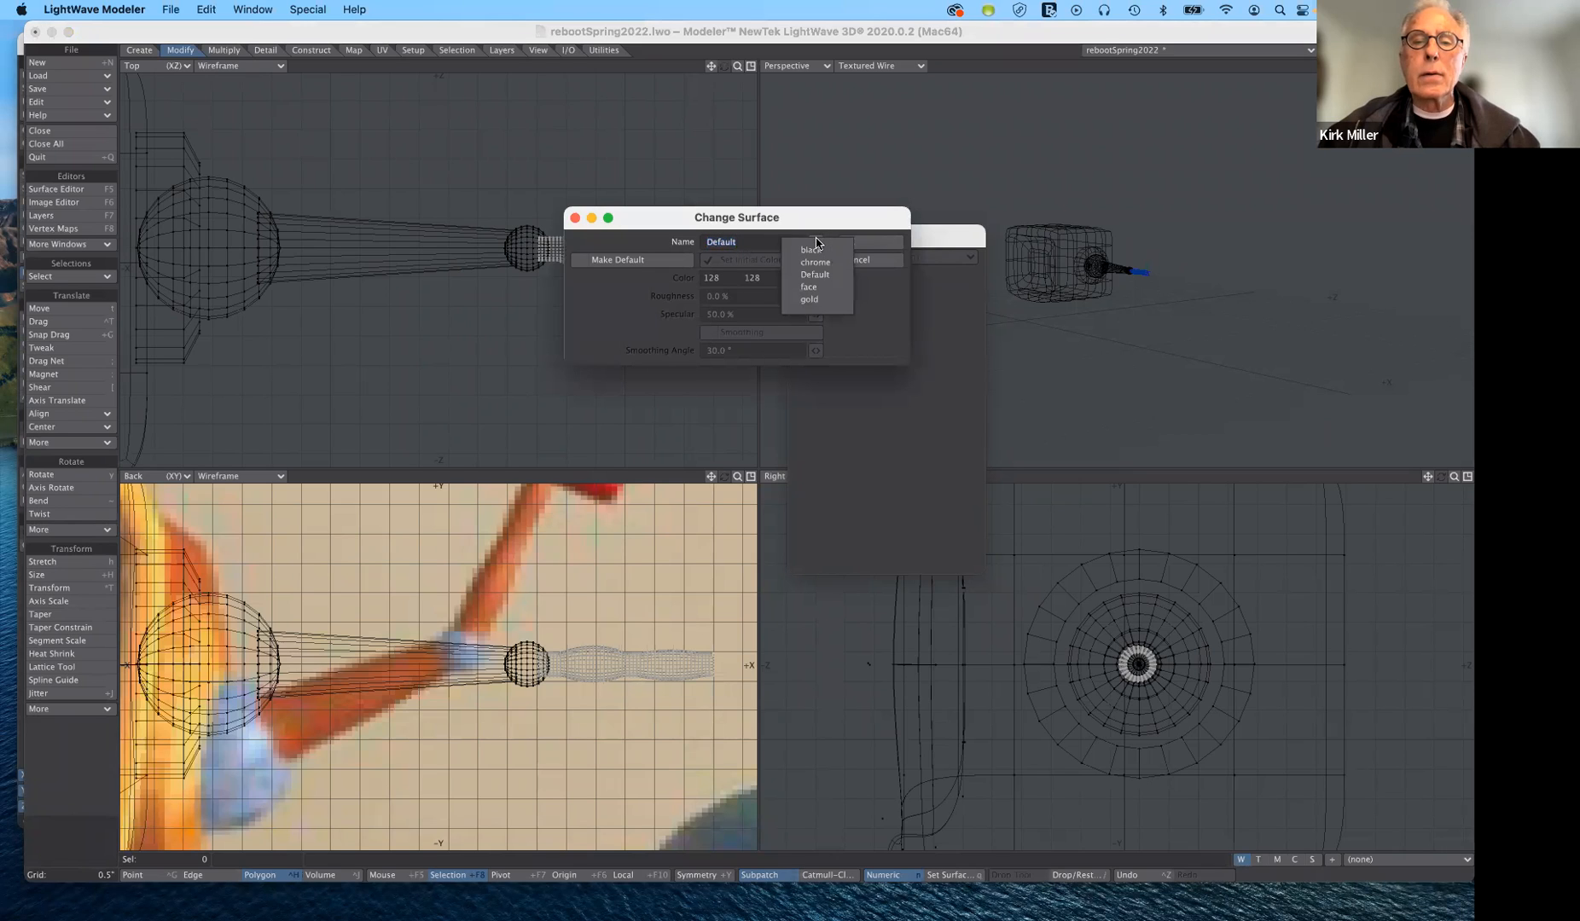
{"action": "left_click", "coordinate": [810, 299]}
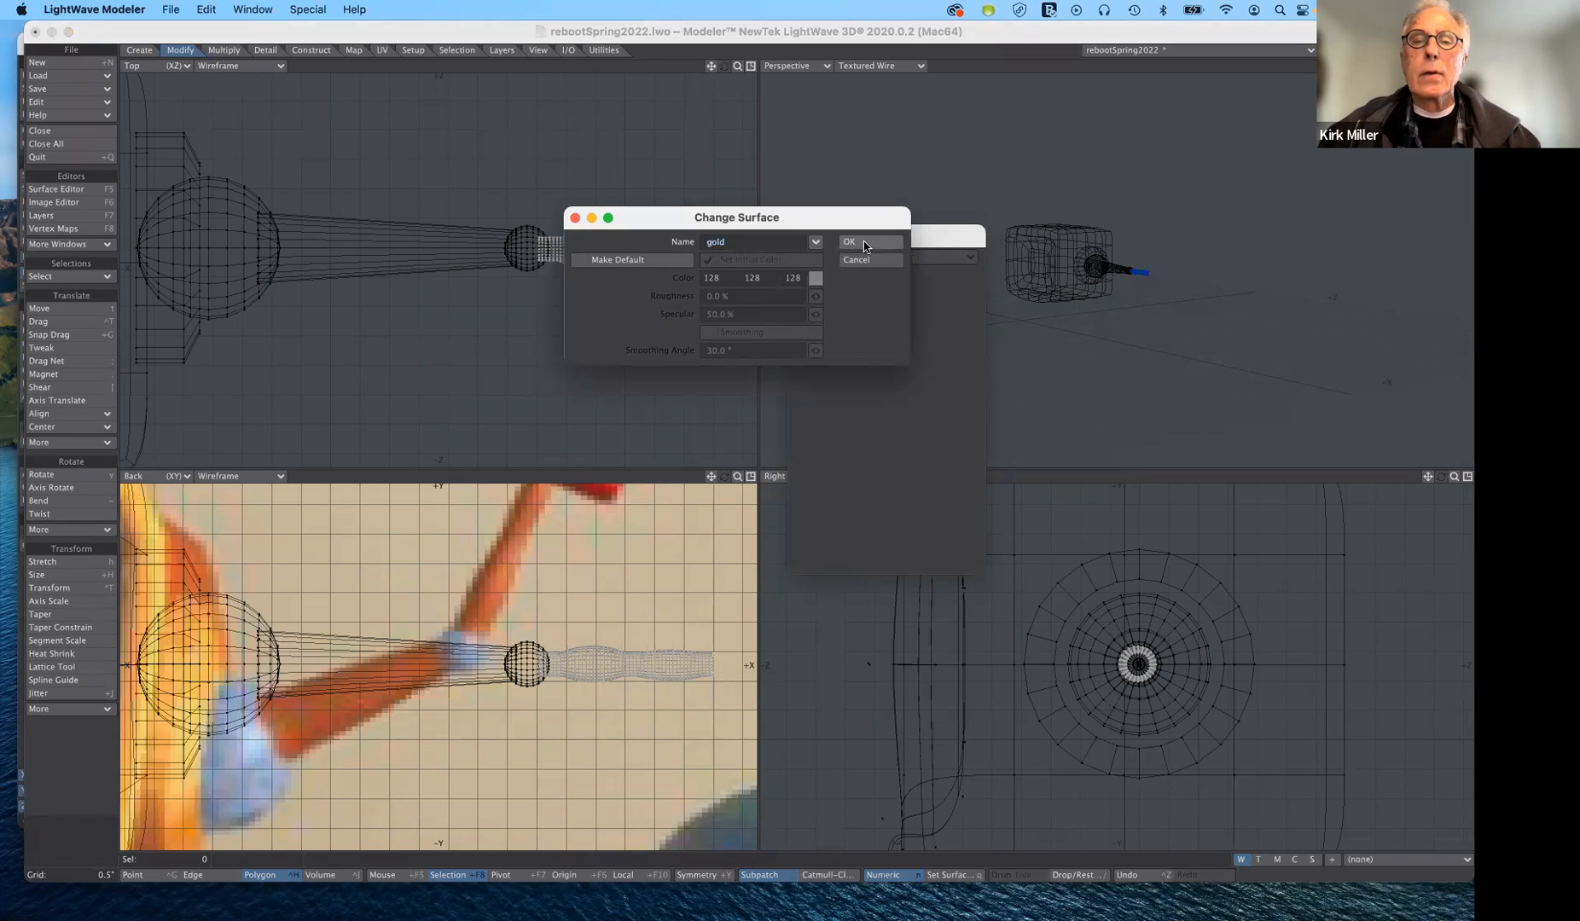
{"action": "left_click", "coordinate": [864, 245]}
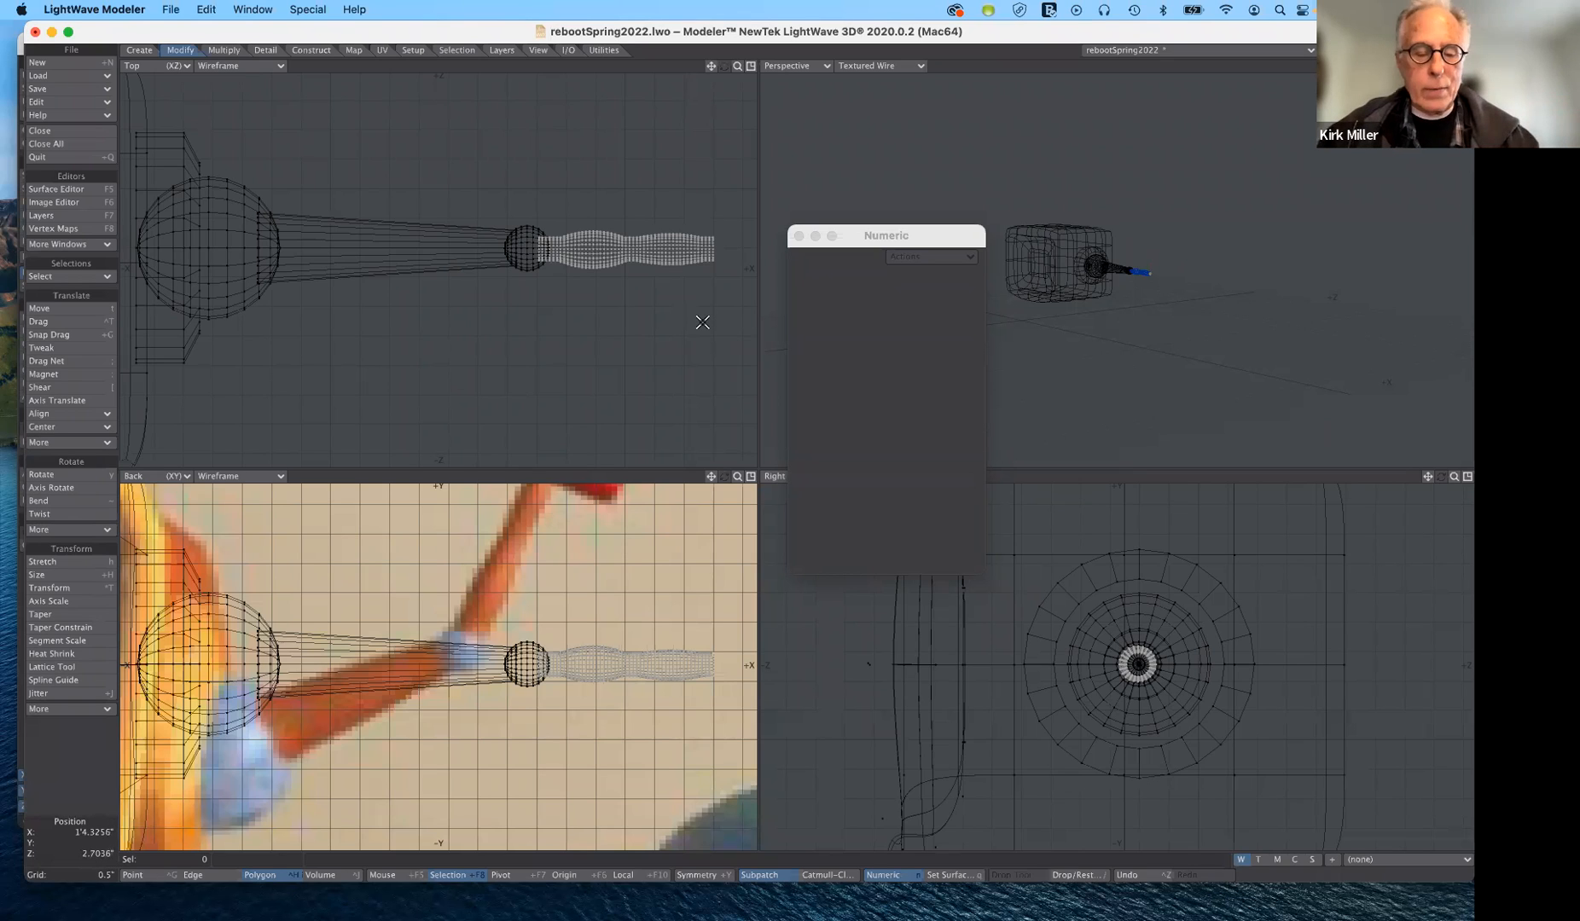
- Cut the forearm tube from its own layer and paste it into layer 2 with the rest of the arm
{"action": "key", "text": "Delete"}
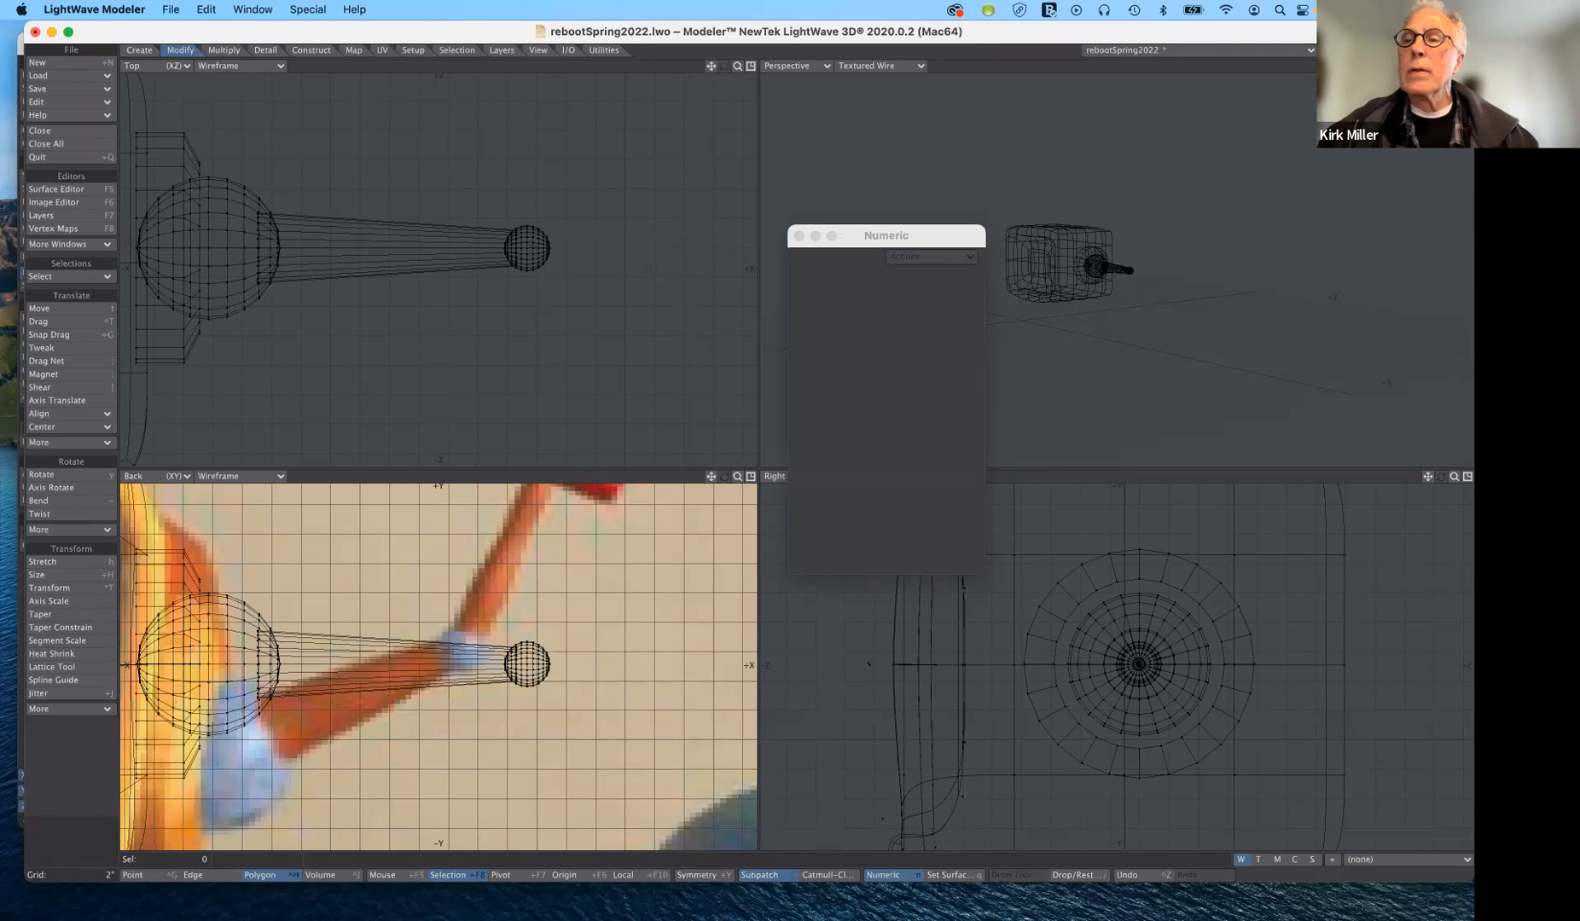
{"action": "key", "text": "2"}
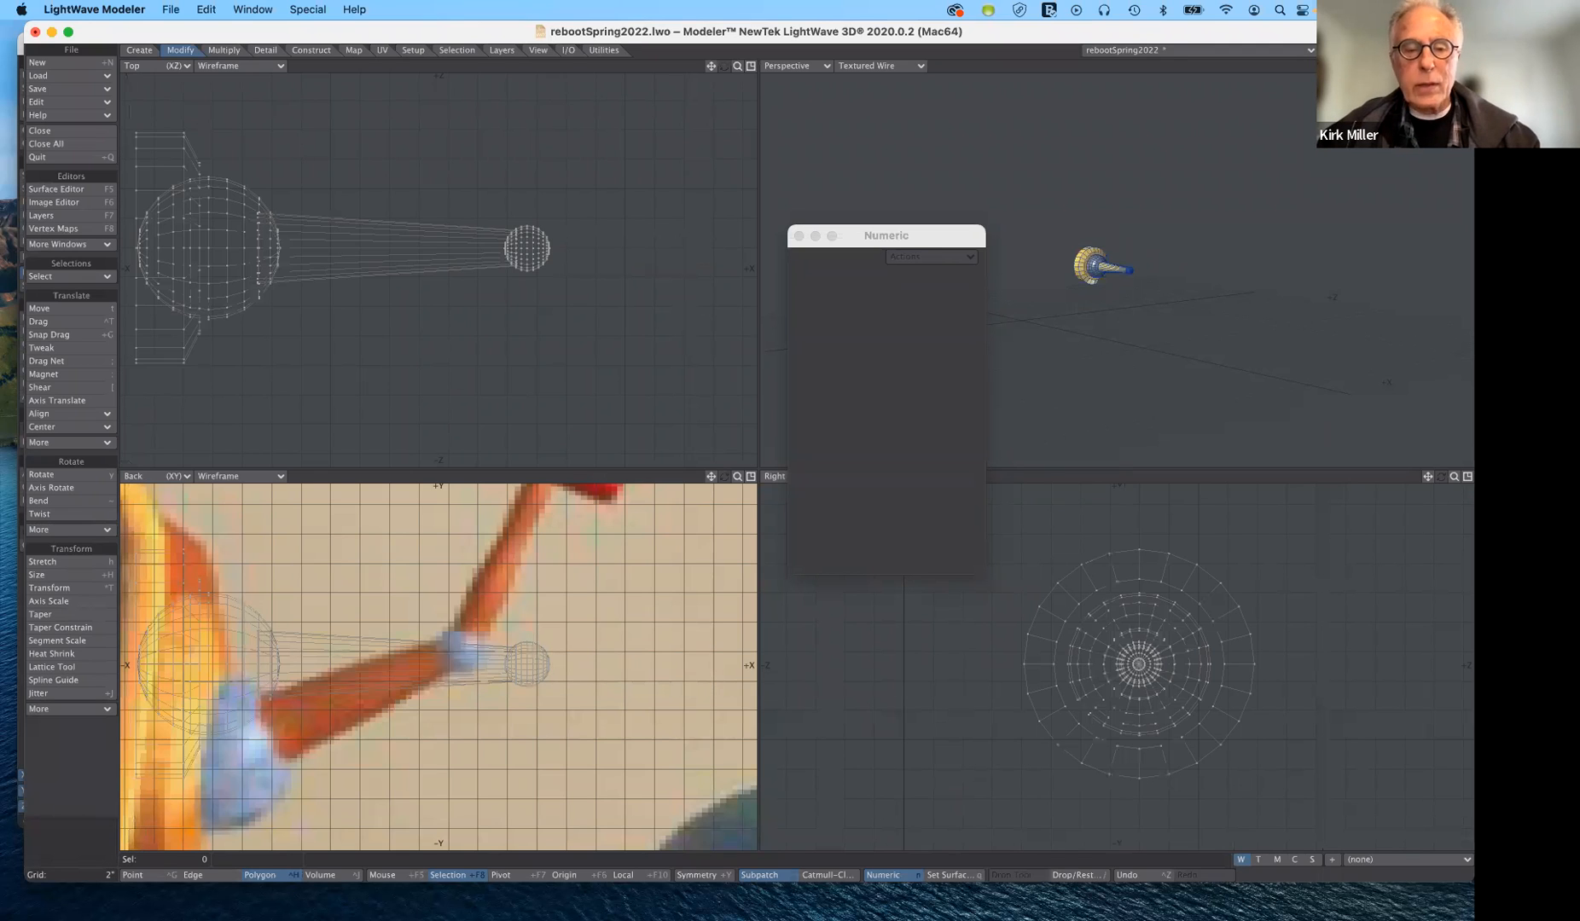
{"action": "key", "text": "super+v"}
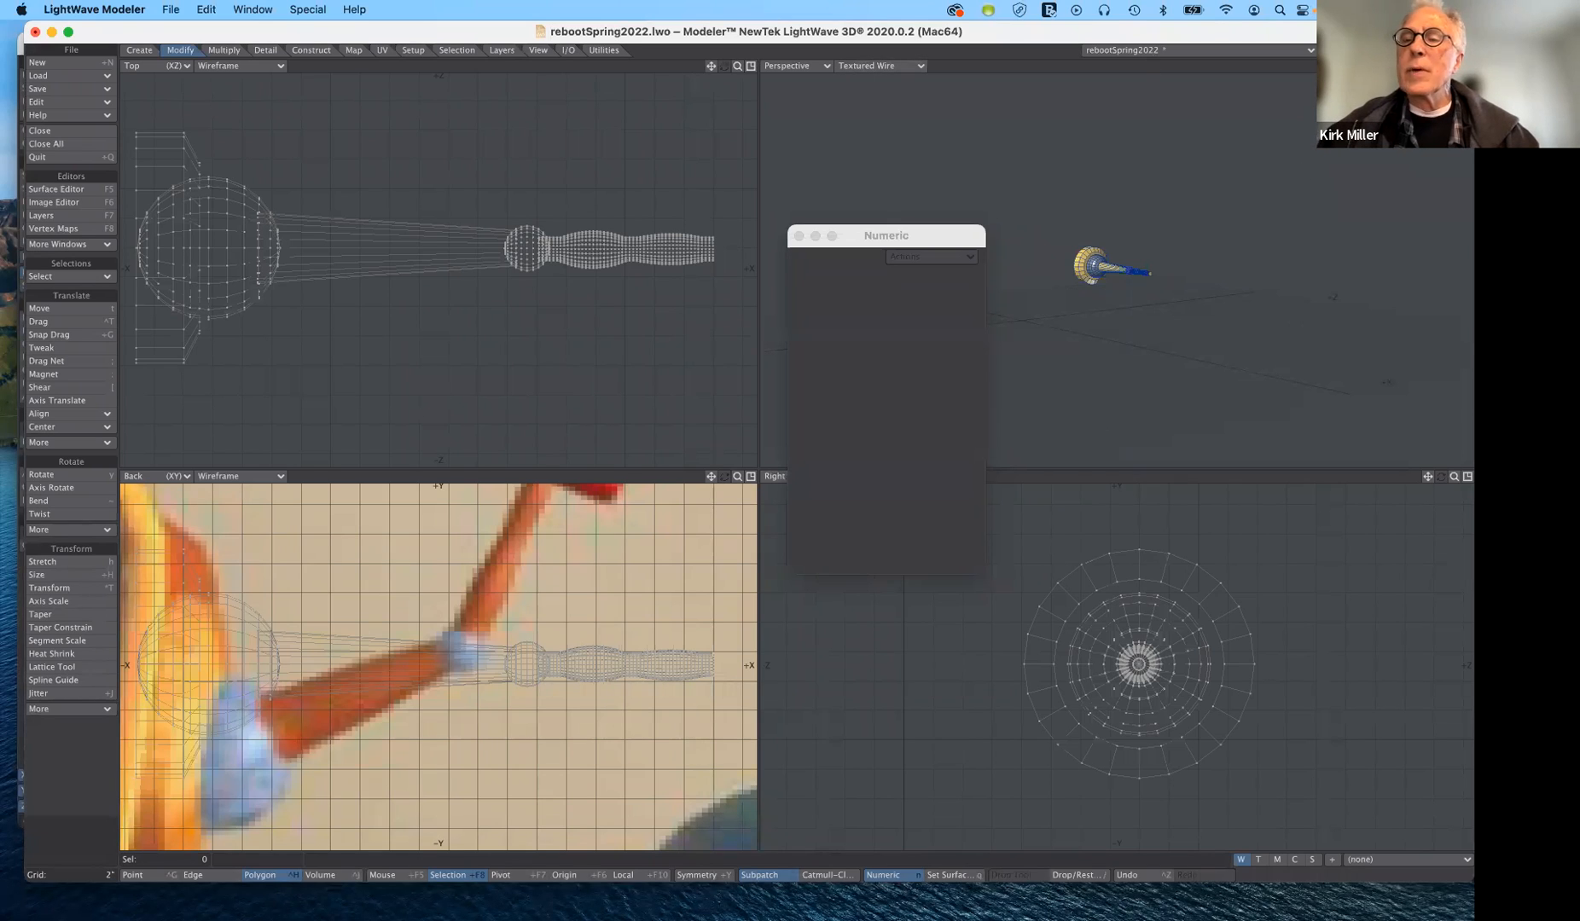
- Switch to an empty layer and show the arm's layer in the background as a reference
{"action": "scroll", "coordinate": [1116, 270], "scroll_direction": "up", "scroll_amount": 6}
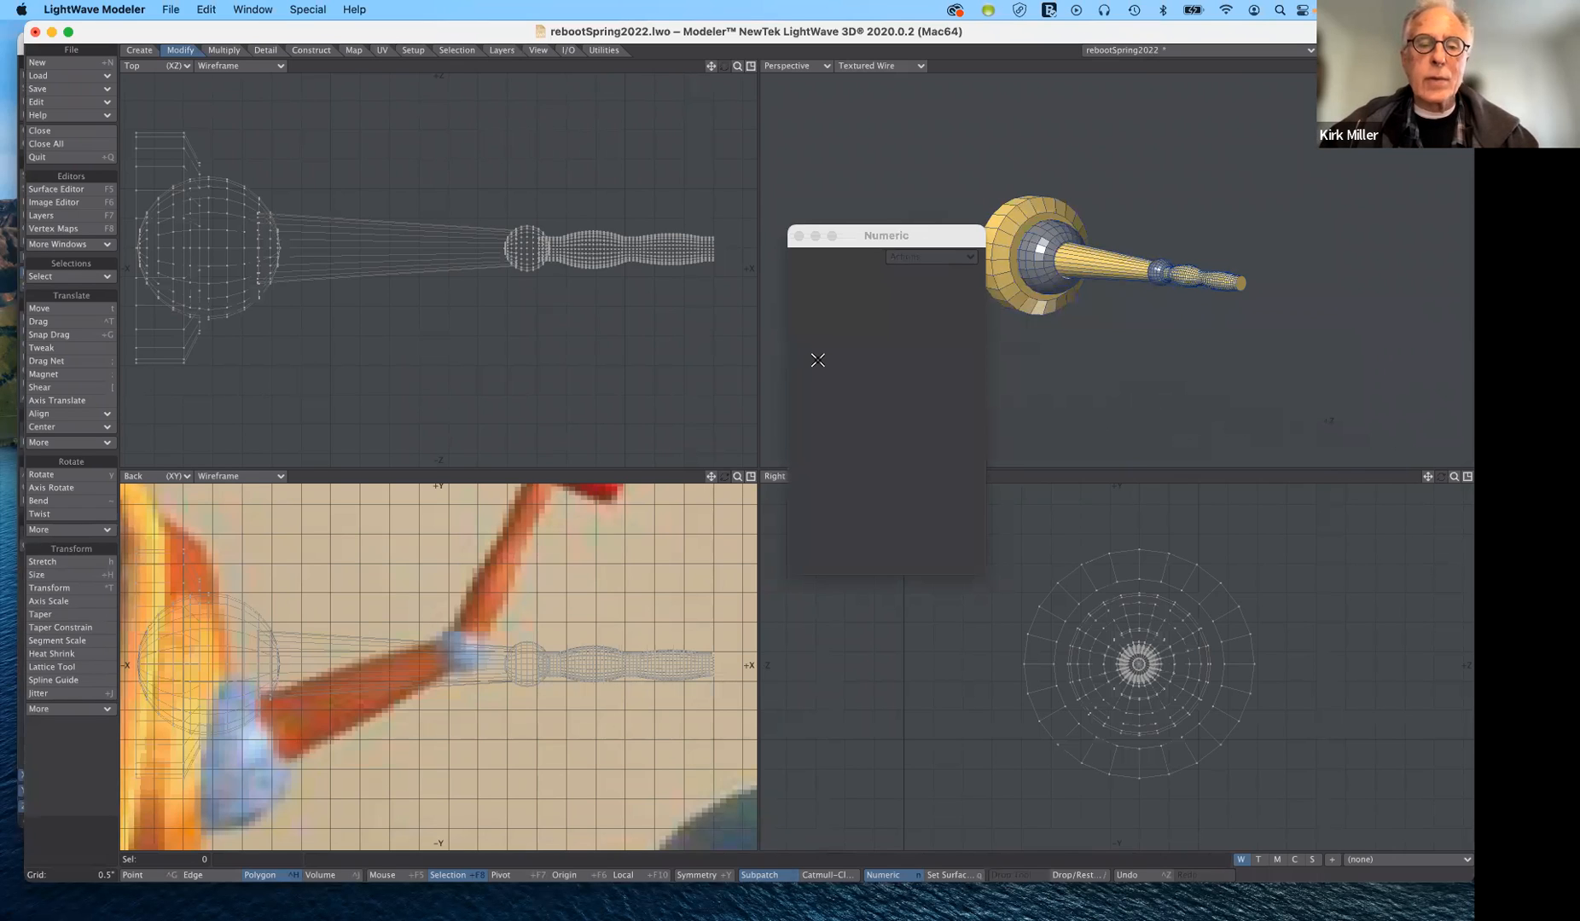
{"action": "left_click_drag", "start_coordinate": [901, 241], "coordinate": [899, 365]}
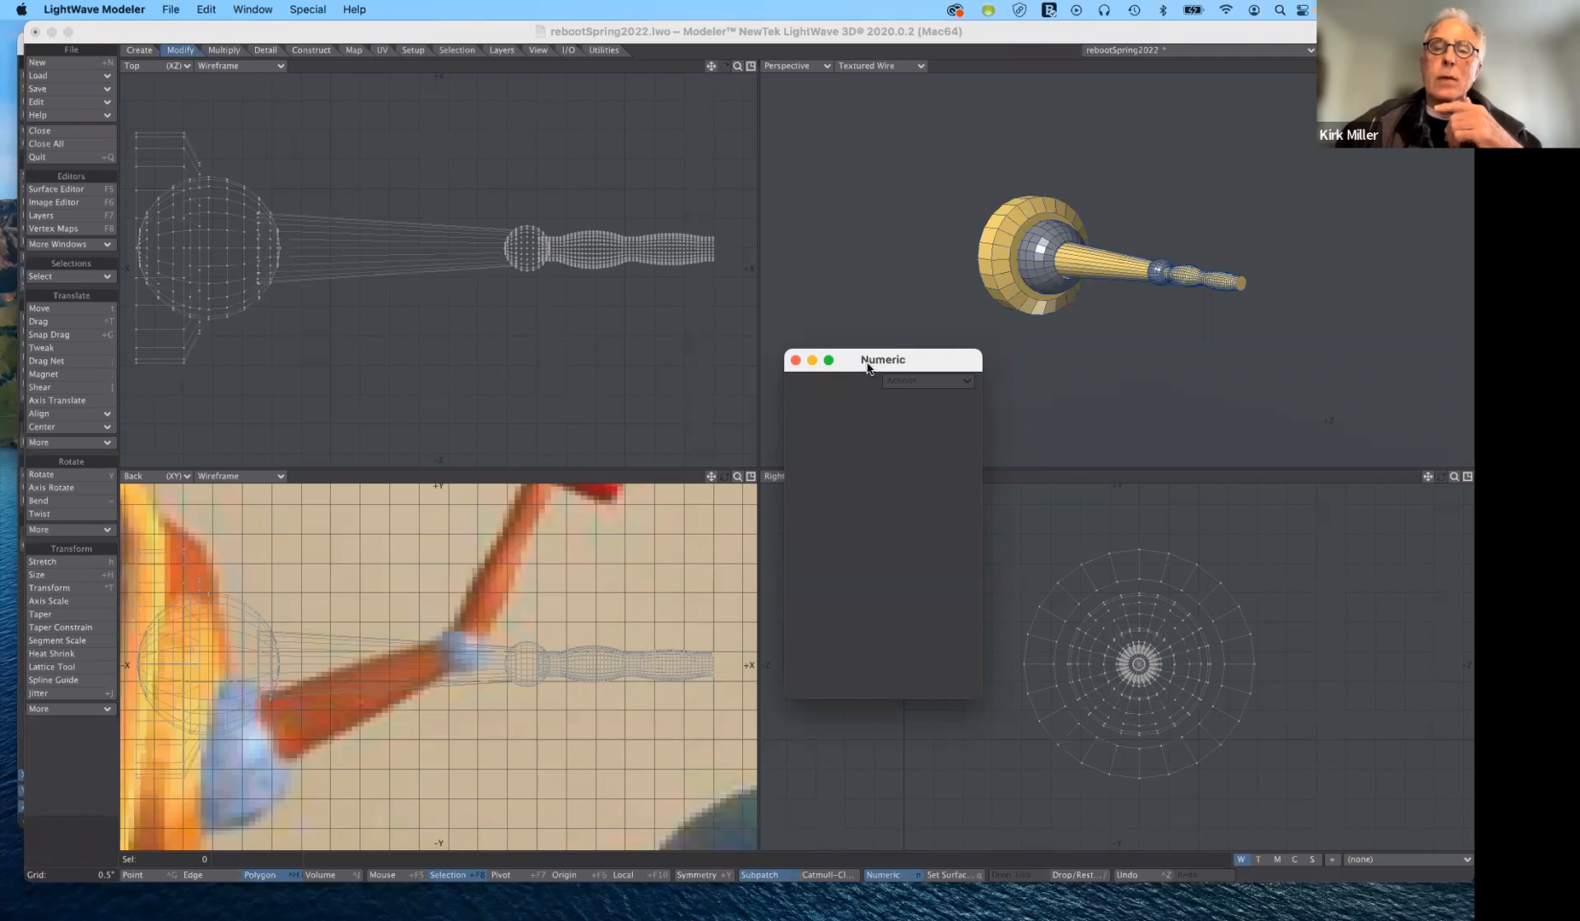
{"action": "left_click_drag", "start_coordinate": [867, 367], "coordinate": [969, 402]}
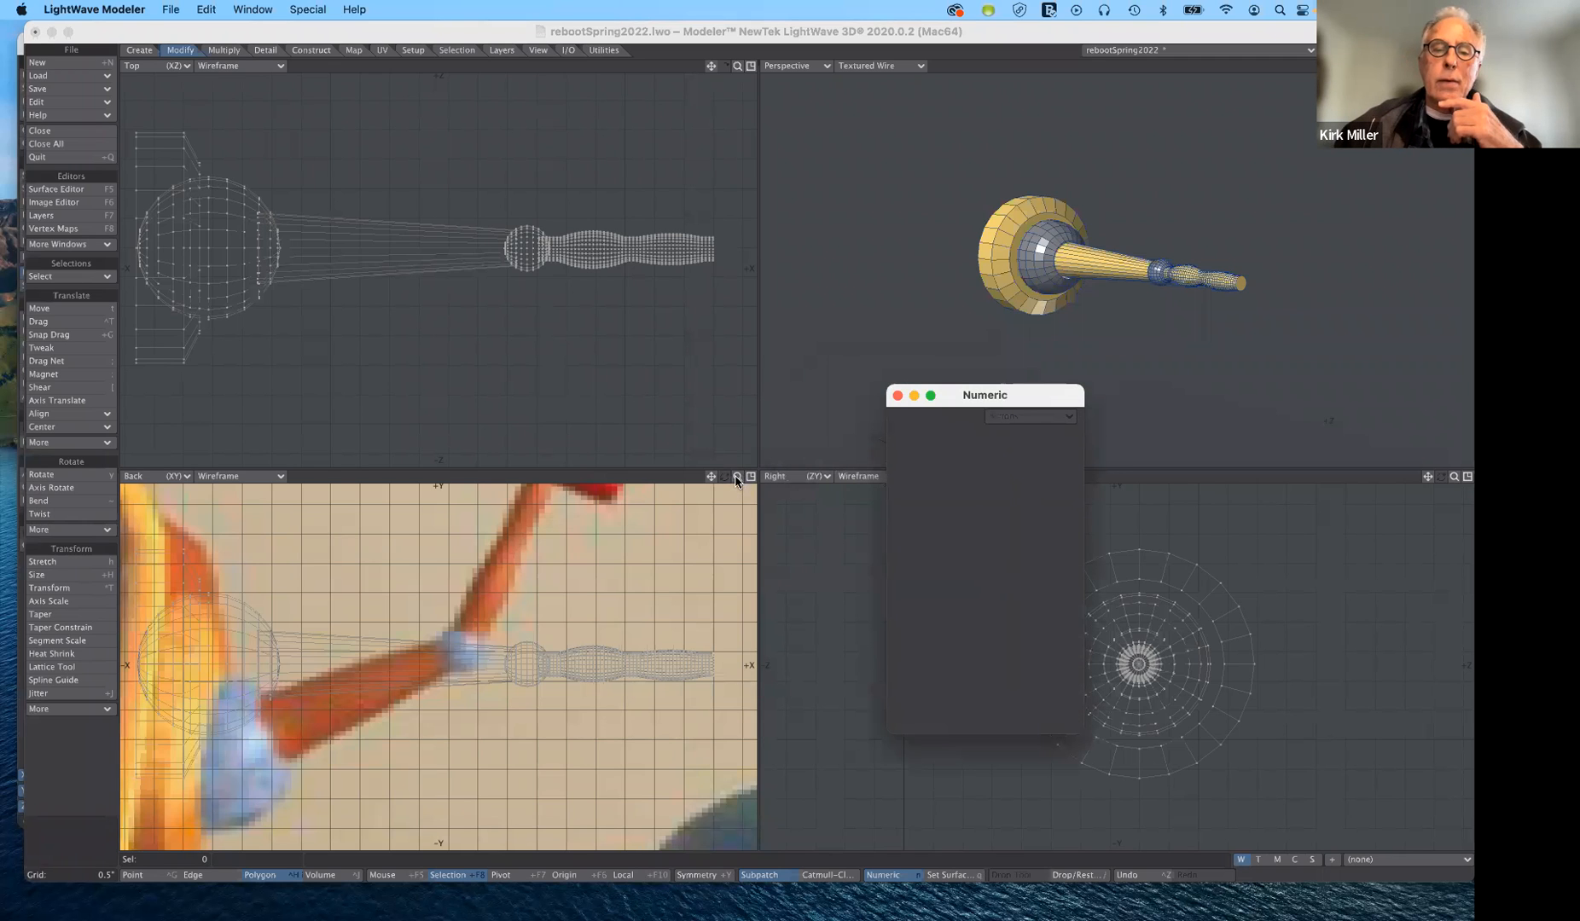
{"action": "left_click_drag", "start_coordinate": [737, 476], "coordinate": [624, 476]}
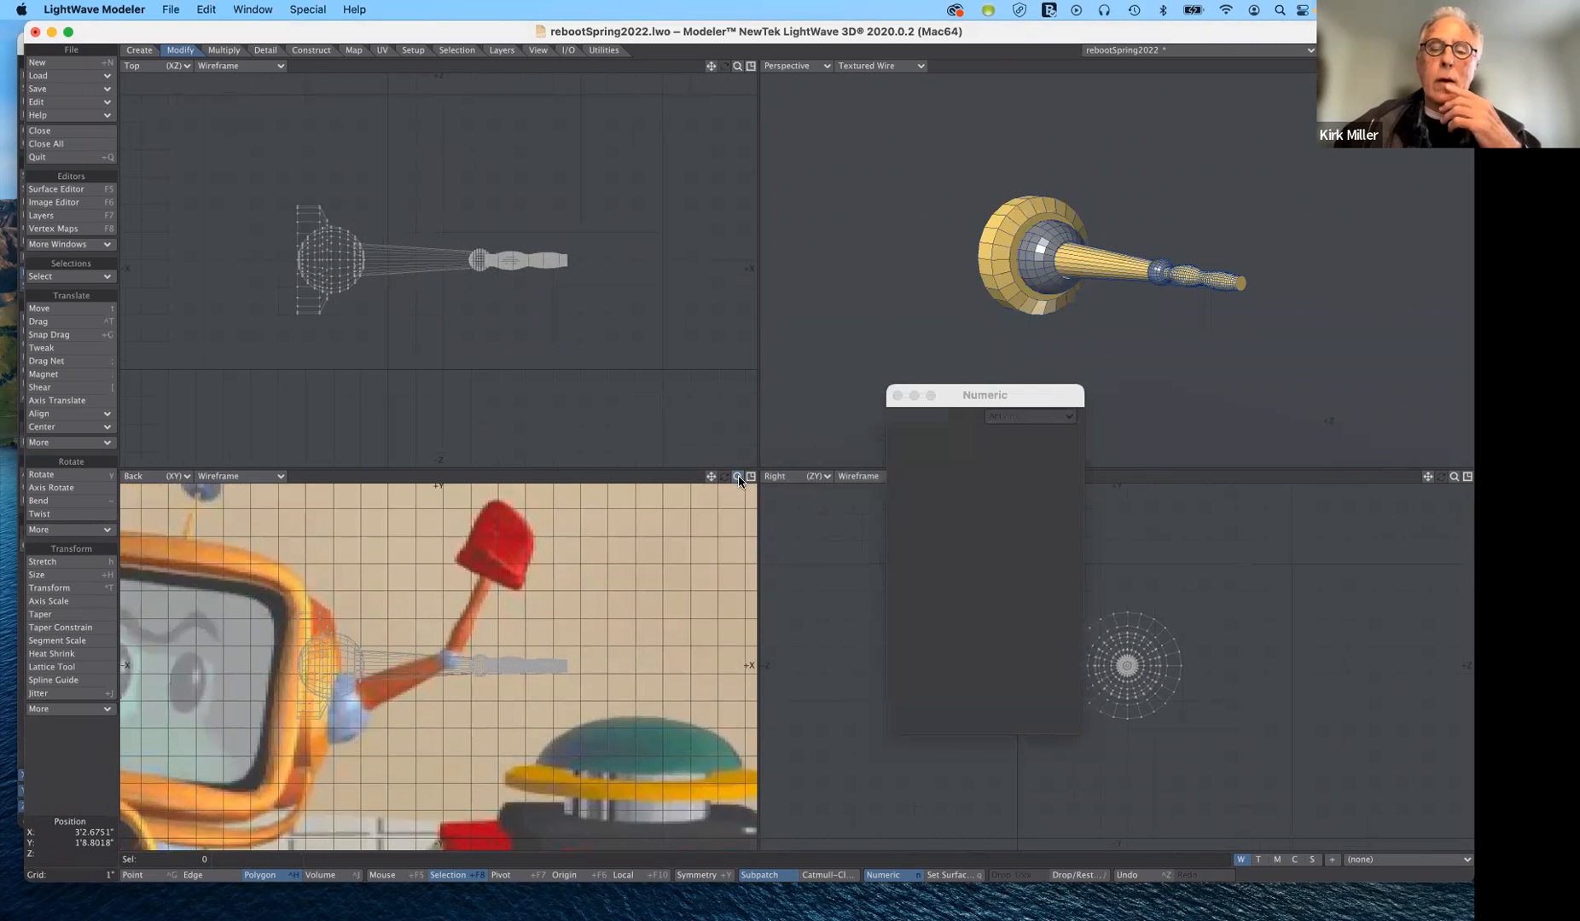
{"action": "left_click_drag", "start_coordinate": [983, 392], "coordinate": [811, 355]}
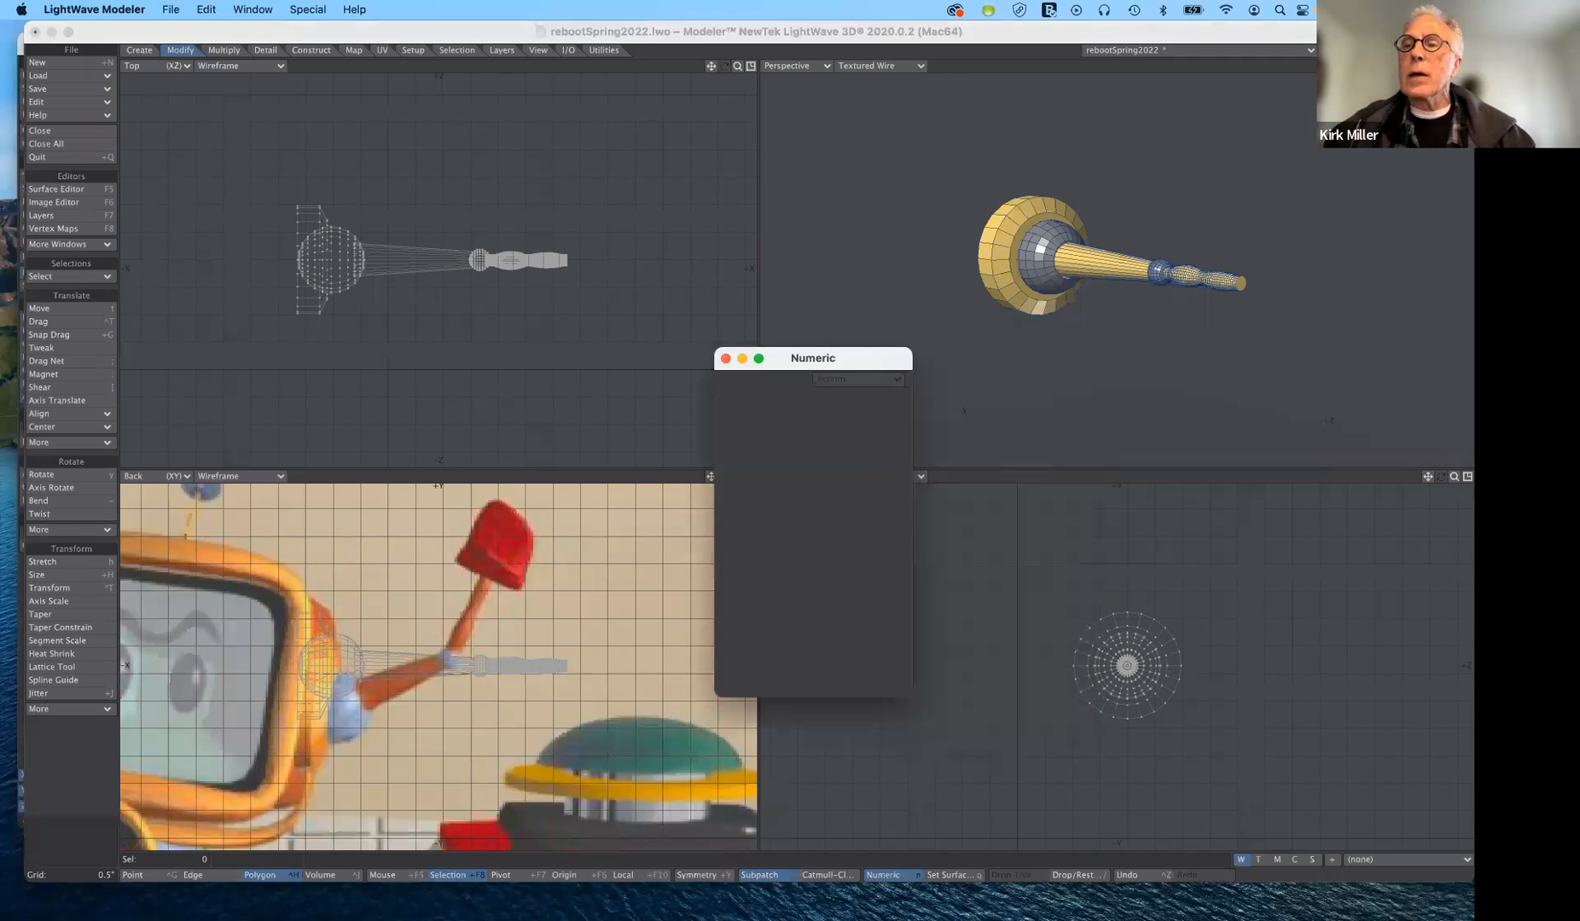
{"action": "left_click", "coordinate": [1364, 48]}
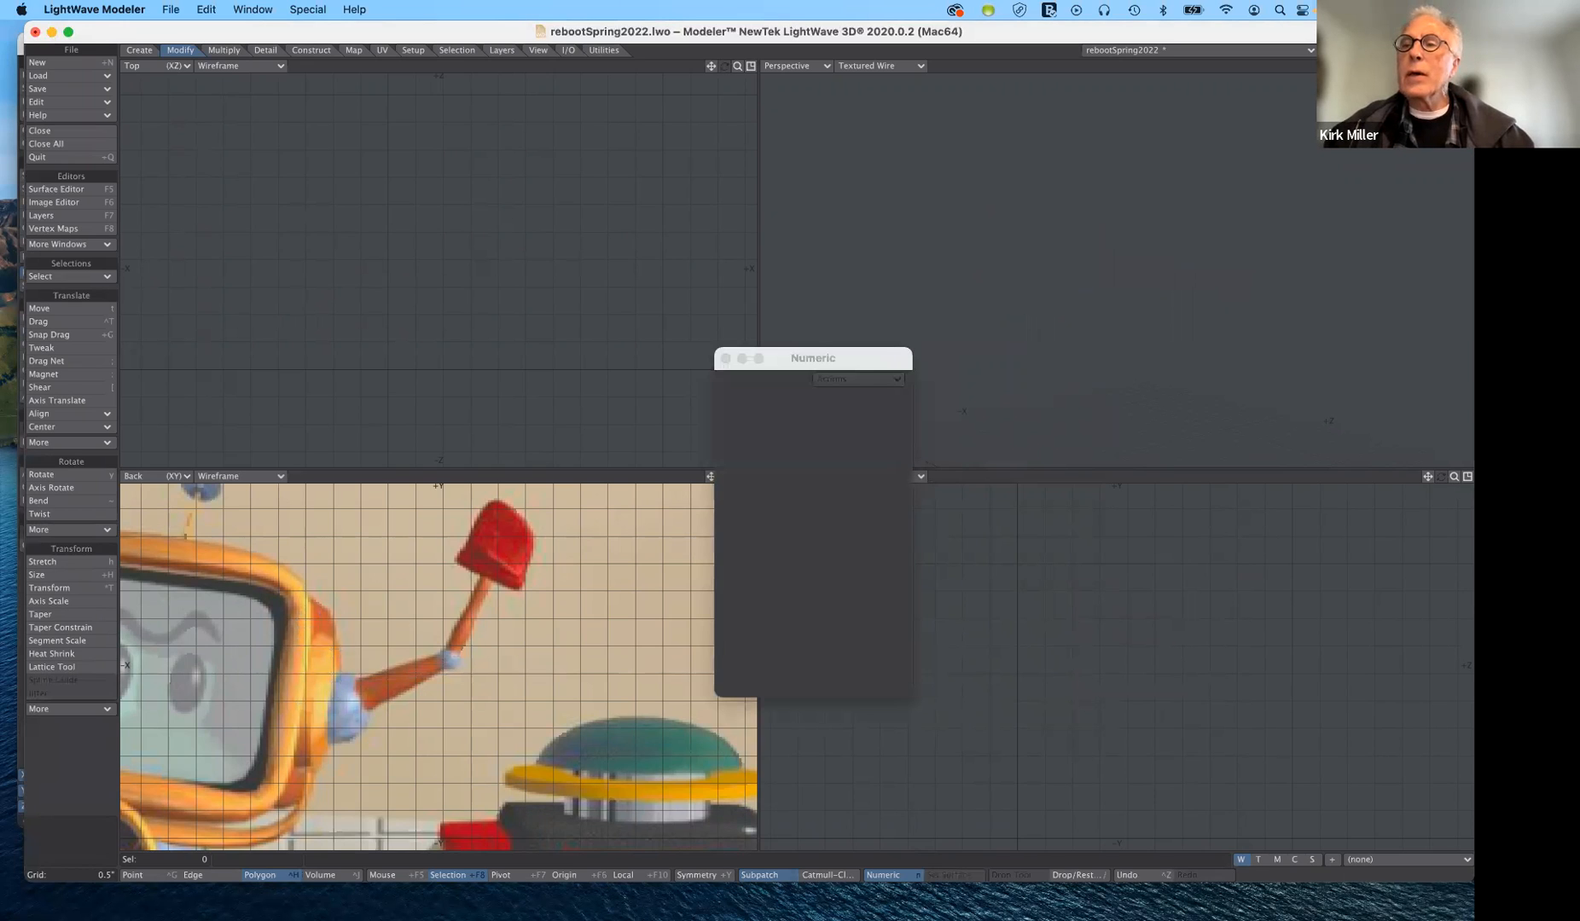
{"action": "left_click", "coordinate": [1353, 54]}
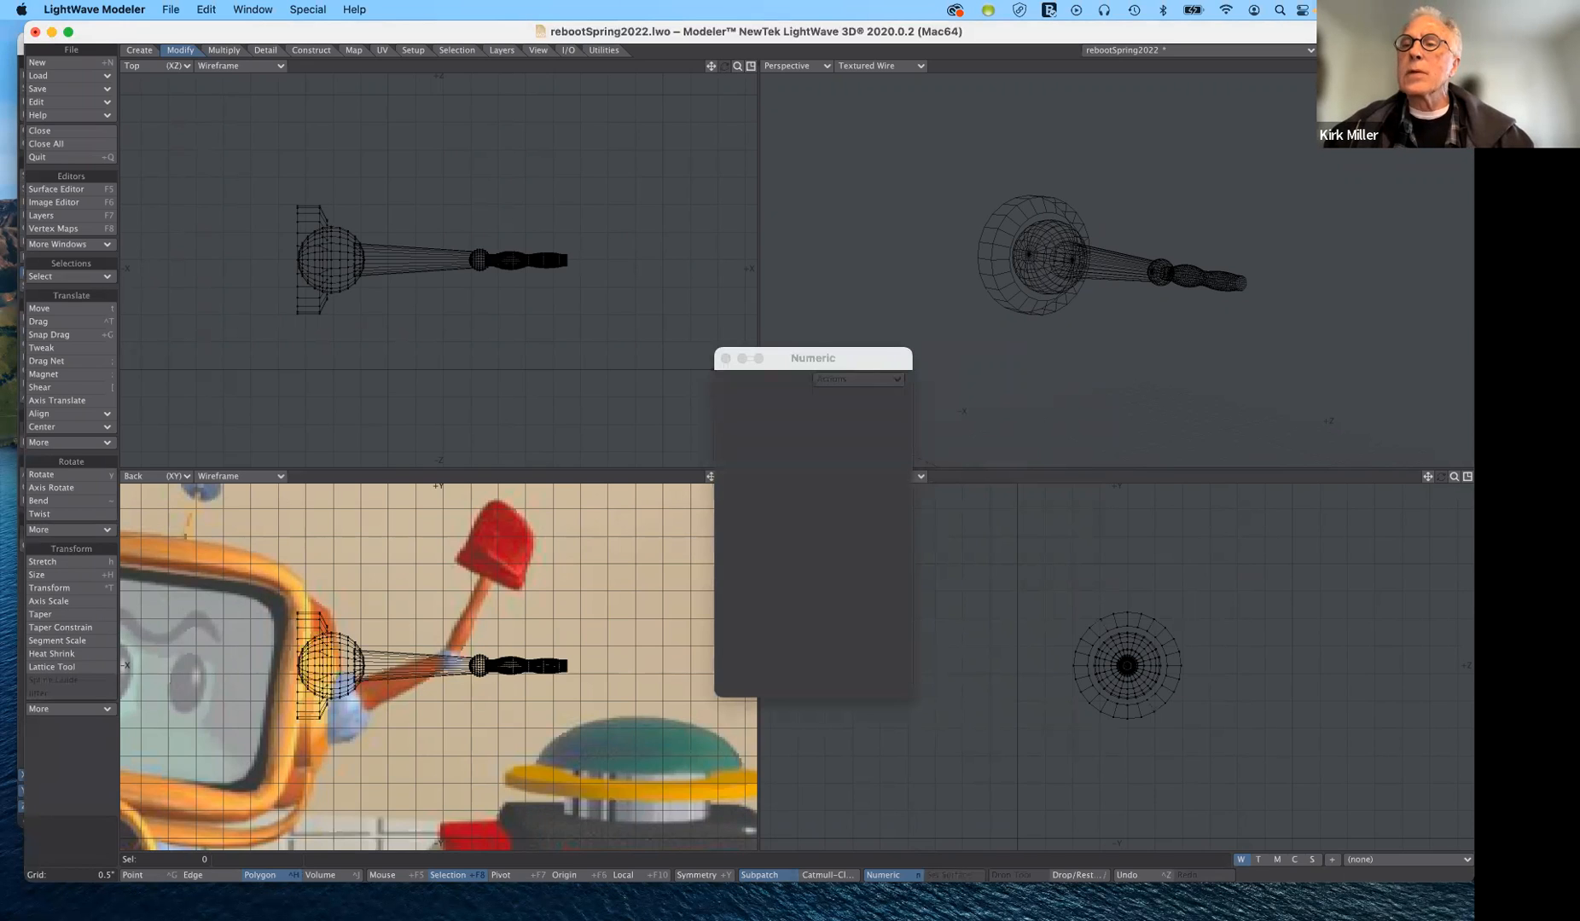
- Add the head's layer to the background and draw a box across the arm, about 0.42" wide, 2.24" high and 0.65" deep
{"action": "left_click", "coordinate": [1339, 54], "text": "shift"}
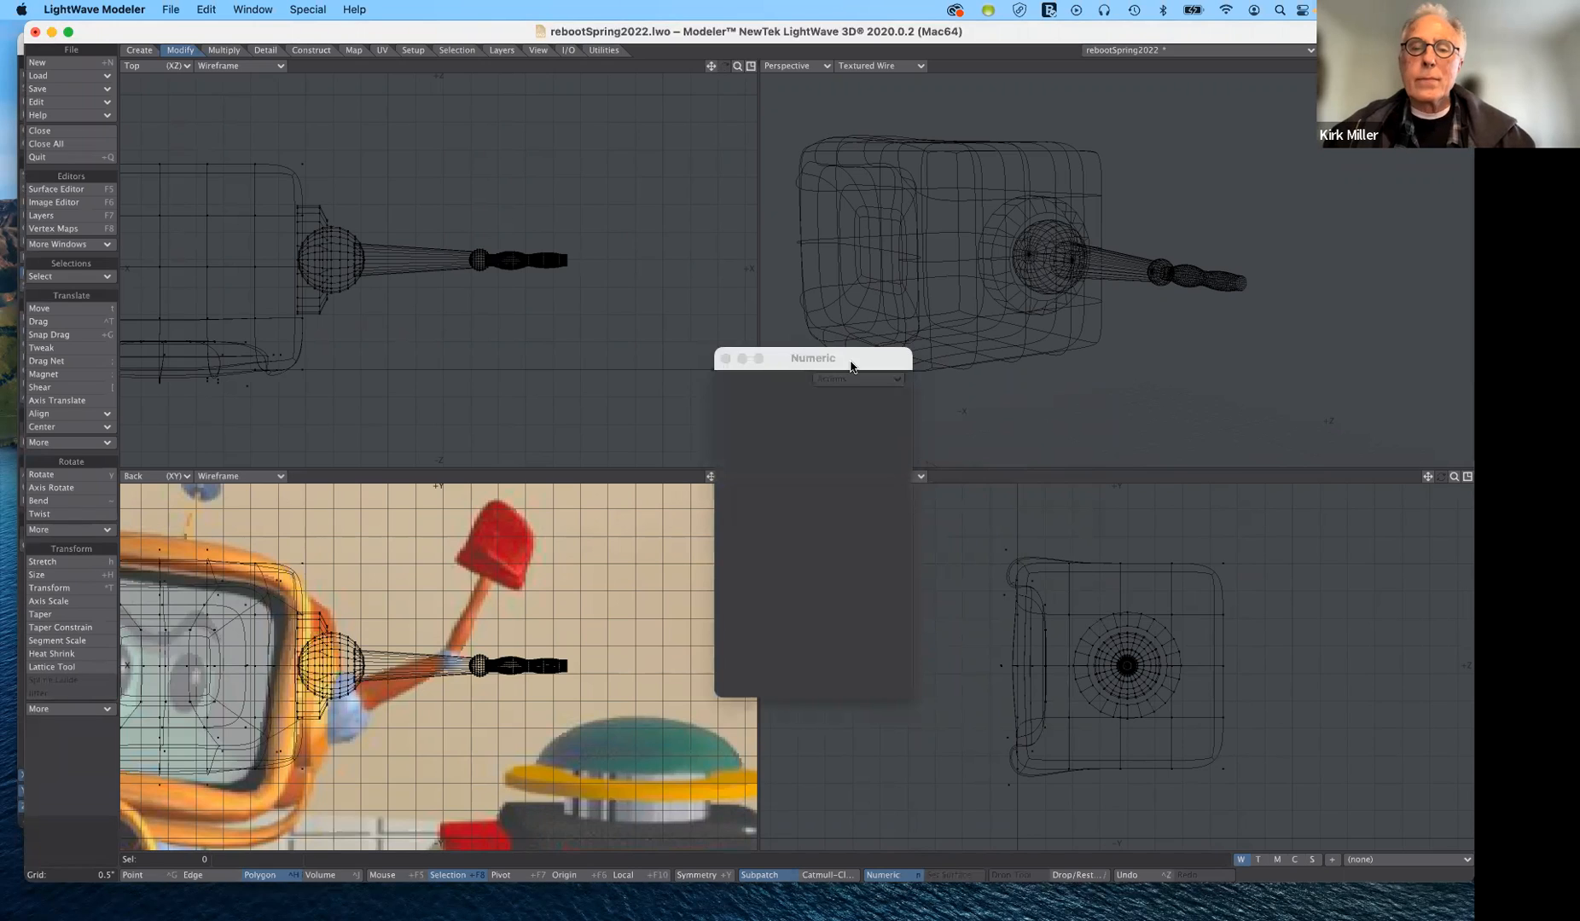
{"action": "left_click_drag", "start_coordinate": [858, 353], "coordinate": [788, 73]}
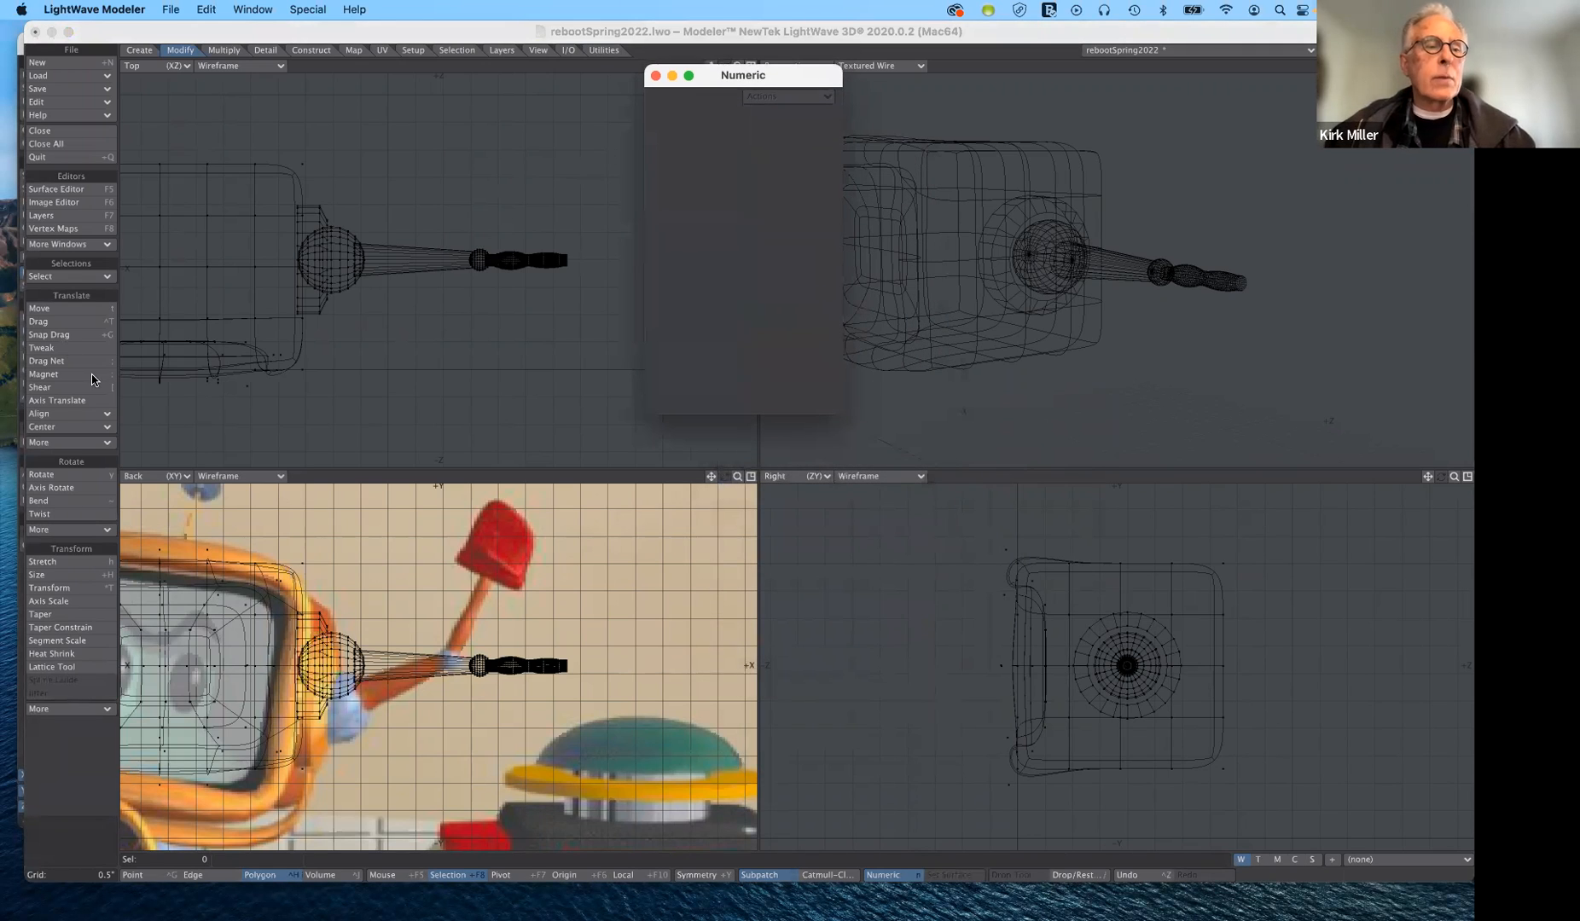
{"action": "left_click", "coordinate": [138, 50]}
{"action": "left_click", "coordinate": [66, 310]}
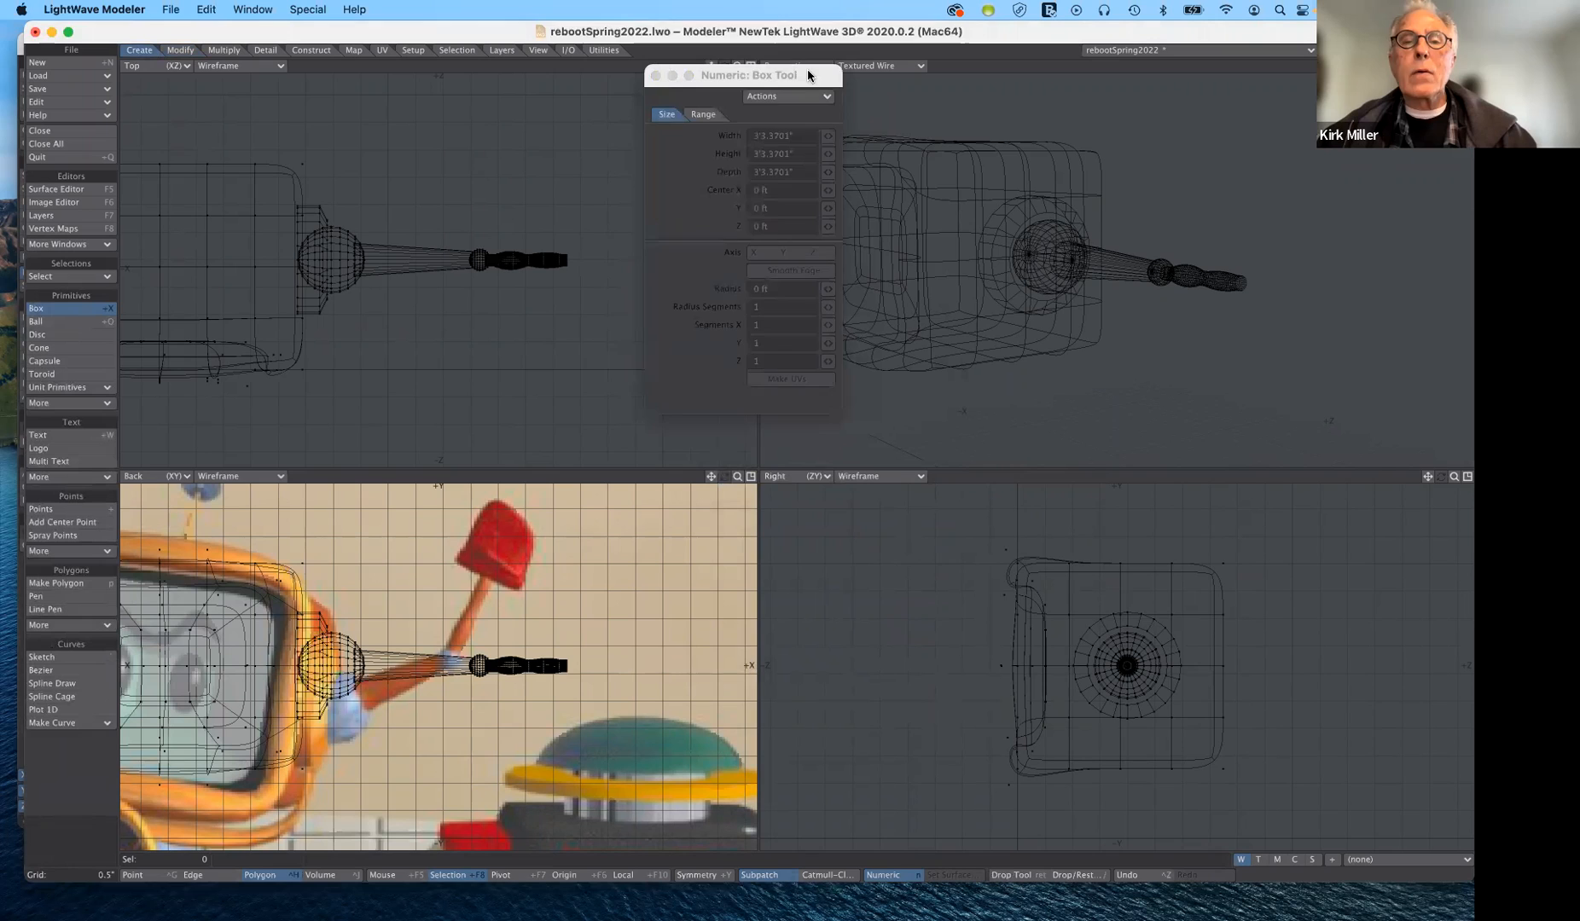
{"action": "left_click_drag", "start_coordinate": [808, 75], "coordinate": [751, 90]}
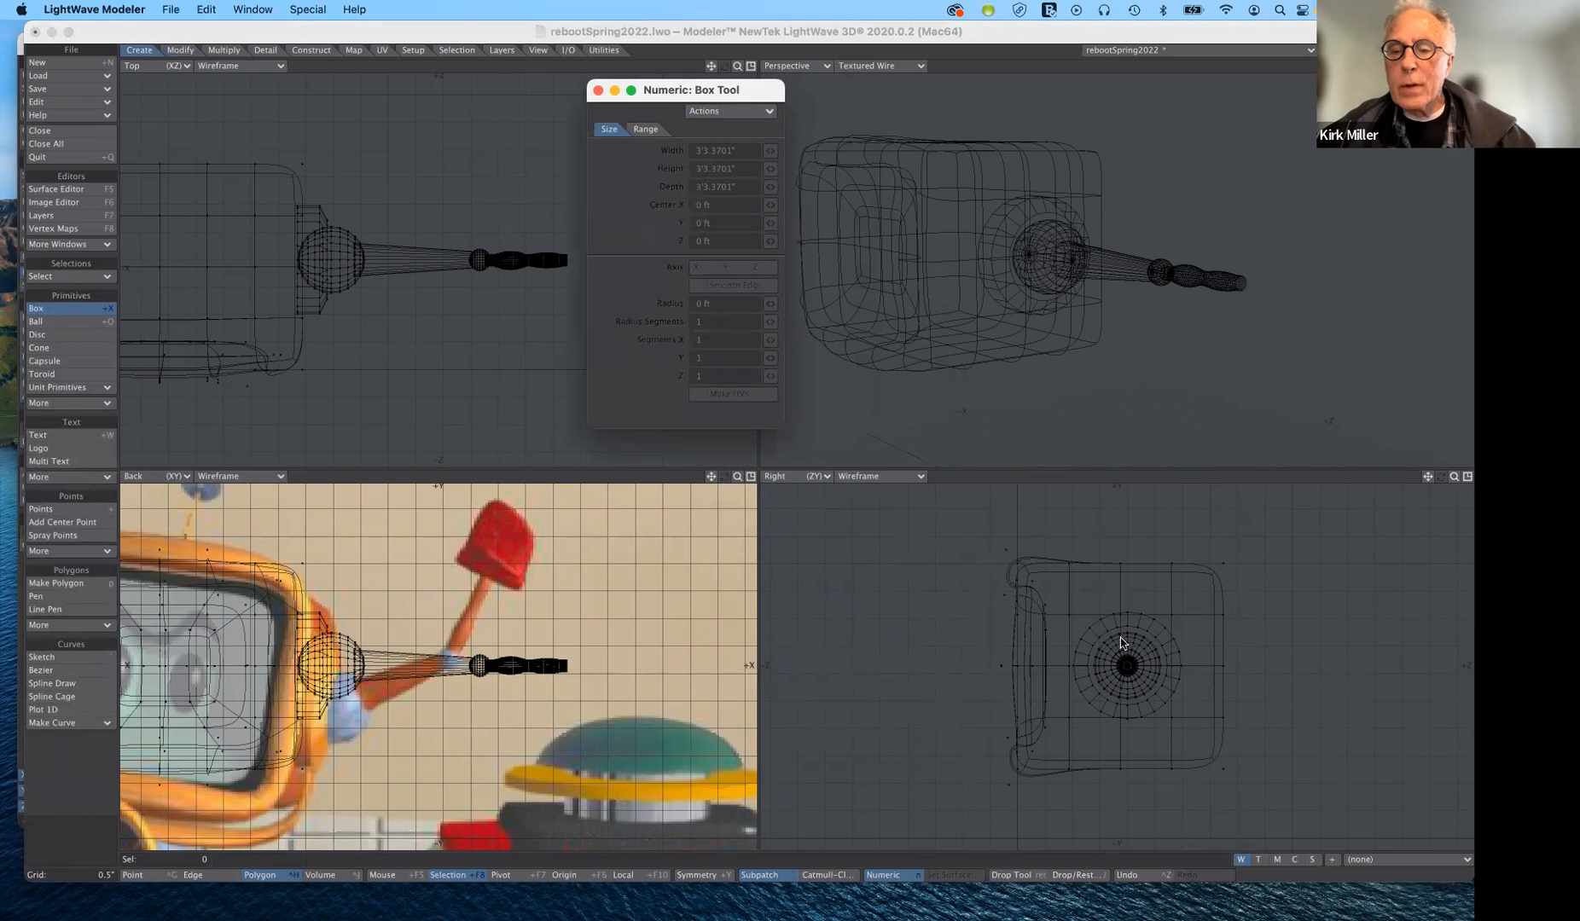
{"action": "mouse_move", "coordinate": [1120, 641]}
{"action": "left_mouse_down"}
{"action": "mouse_move", "coordinate": [1140, 694]}
{"action": "mouse_move", "coordinate": [1124, 645]}
{"action": "left_mouse_up"}
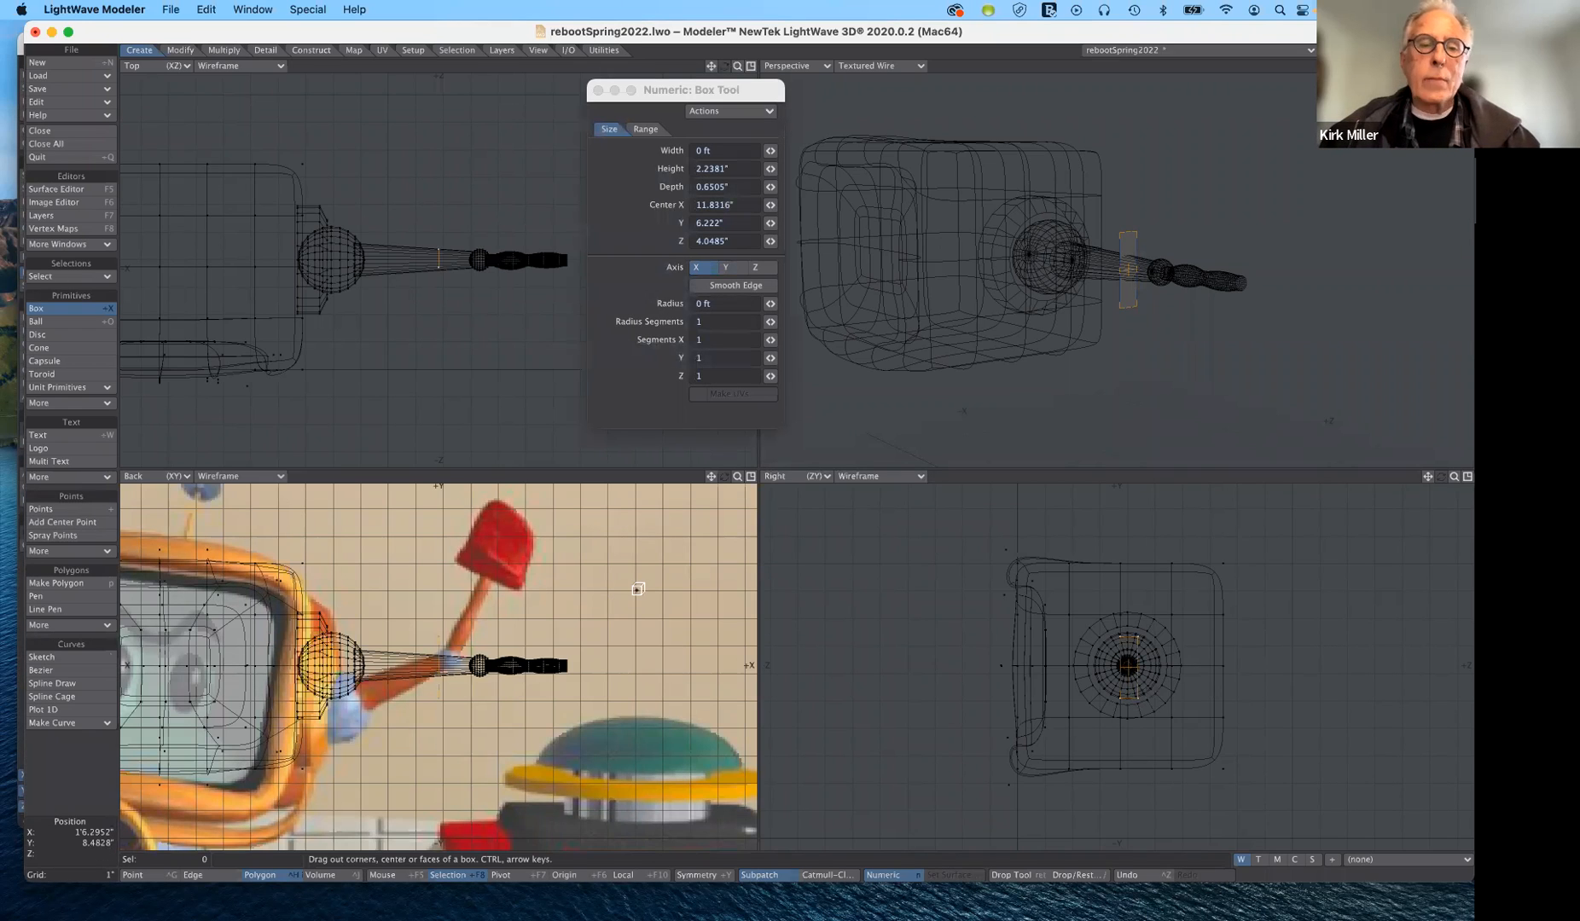
{"action": "left_click", "coordinate": [742, 129]}
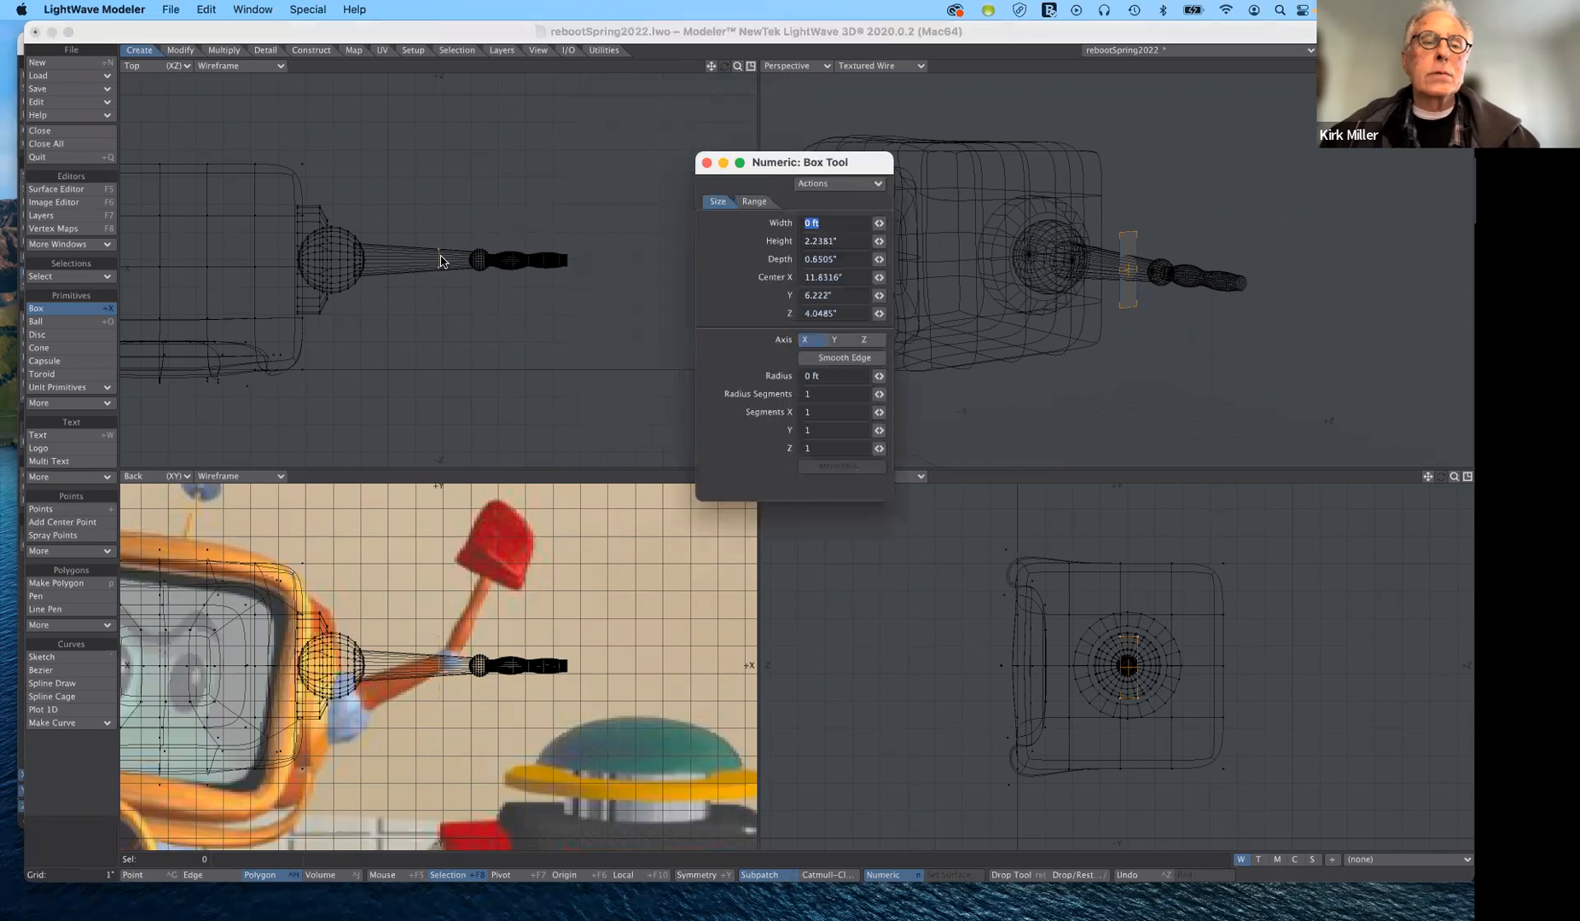
{"action": "left_click_drag", "start_coordinate": [440, 255], "coordinate": [451, 254]}
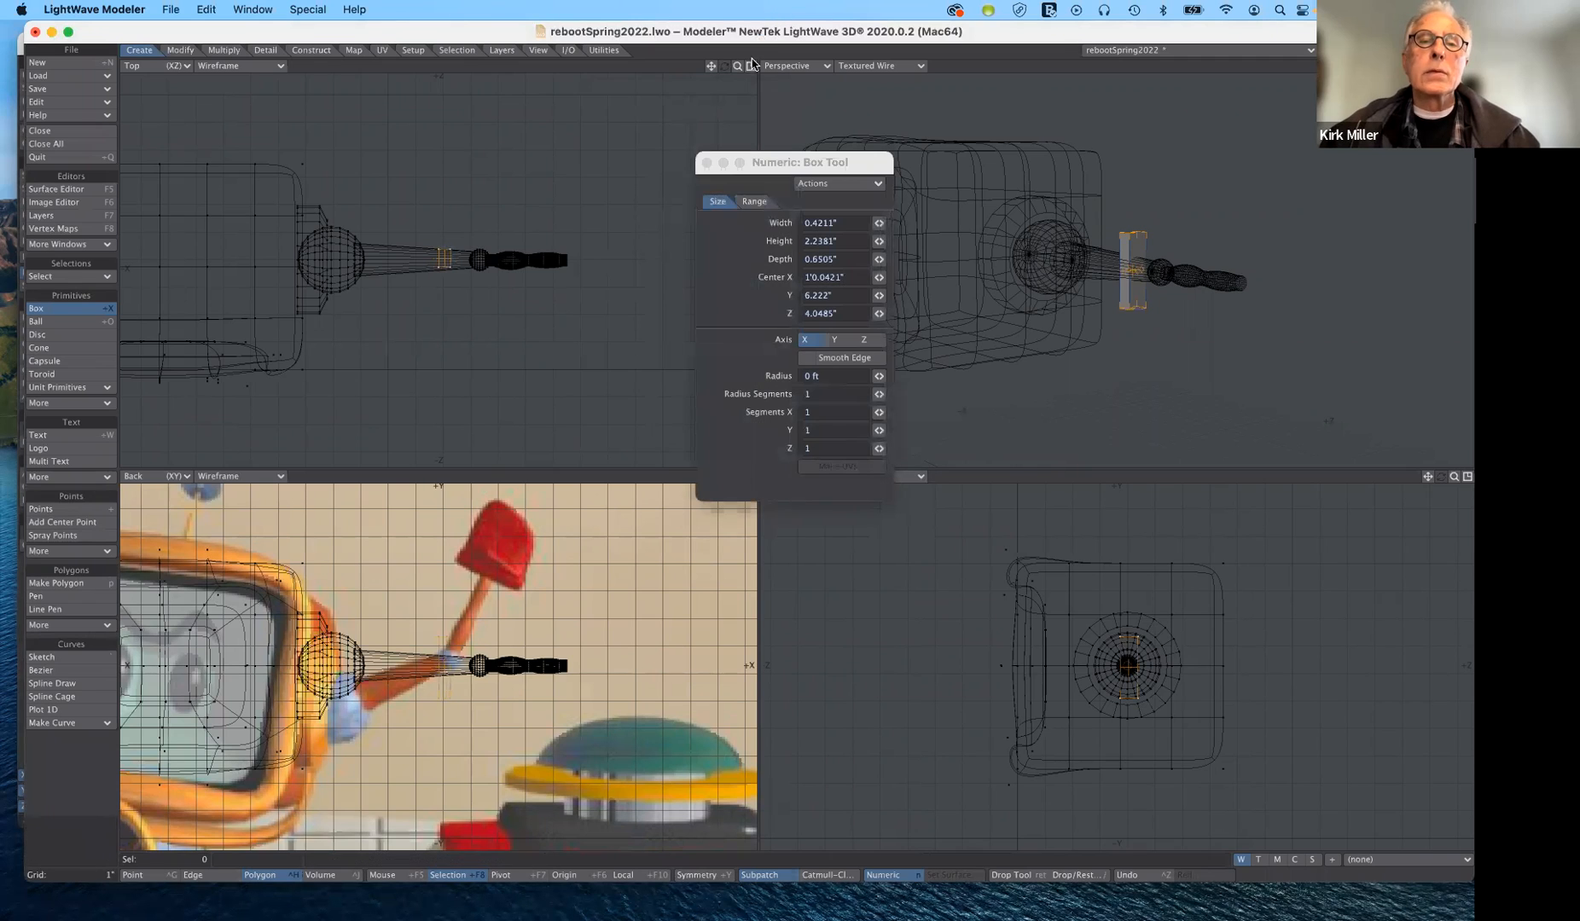
- Place the box at the forearm's outer end, near X 1'4.88", and resize it to about 0.60" wide and 0.82" deep
{"action": "left_click_drag", "start_coordinate": [737, 66], "coordinate": [539, 110]}
{"action": "left_click_drag", "start_coordinate": [451, 238], "coordinate": [711, 221]}
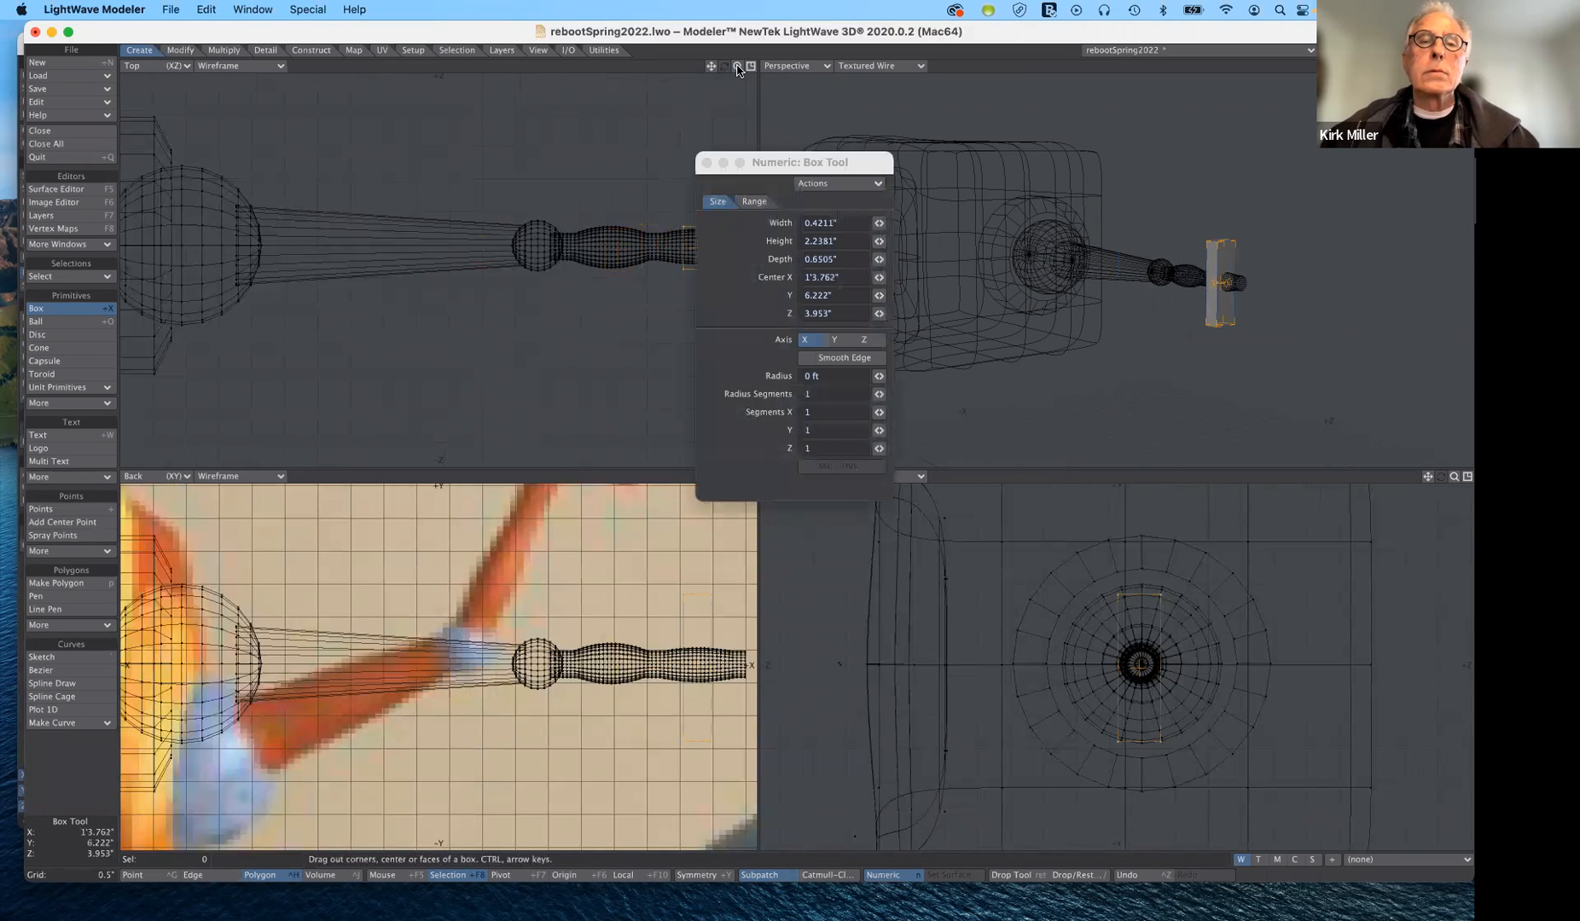
{"action": "left_click_drag", "start_coordinate": [737, 66], "coordinate": [601, 237]}
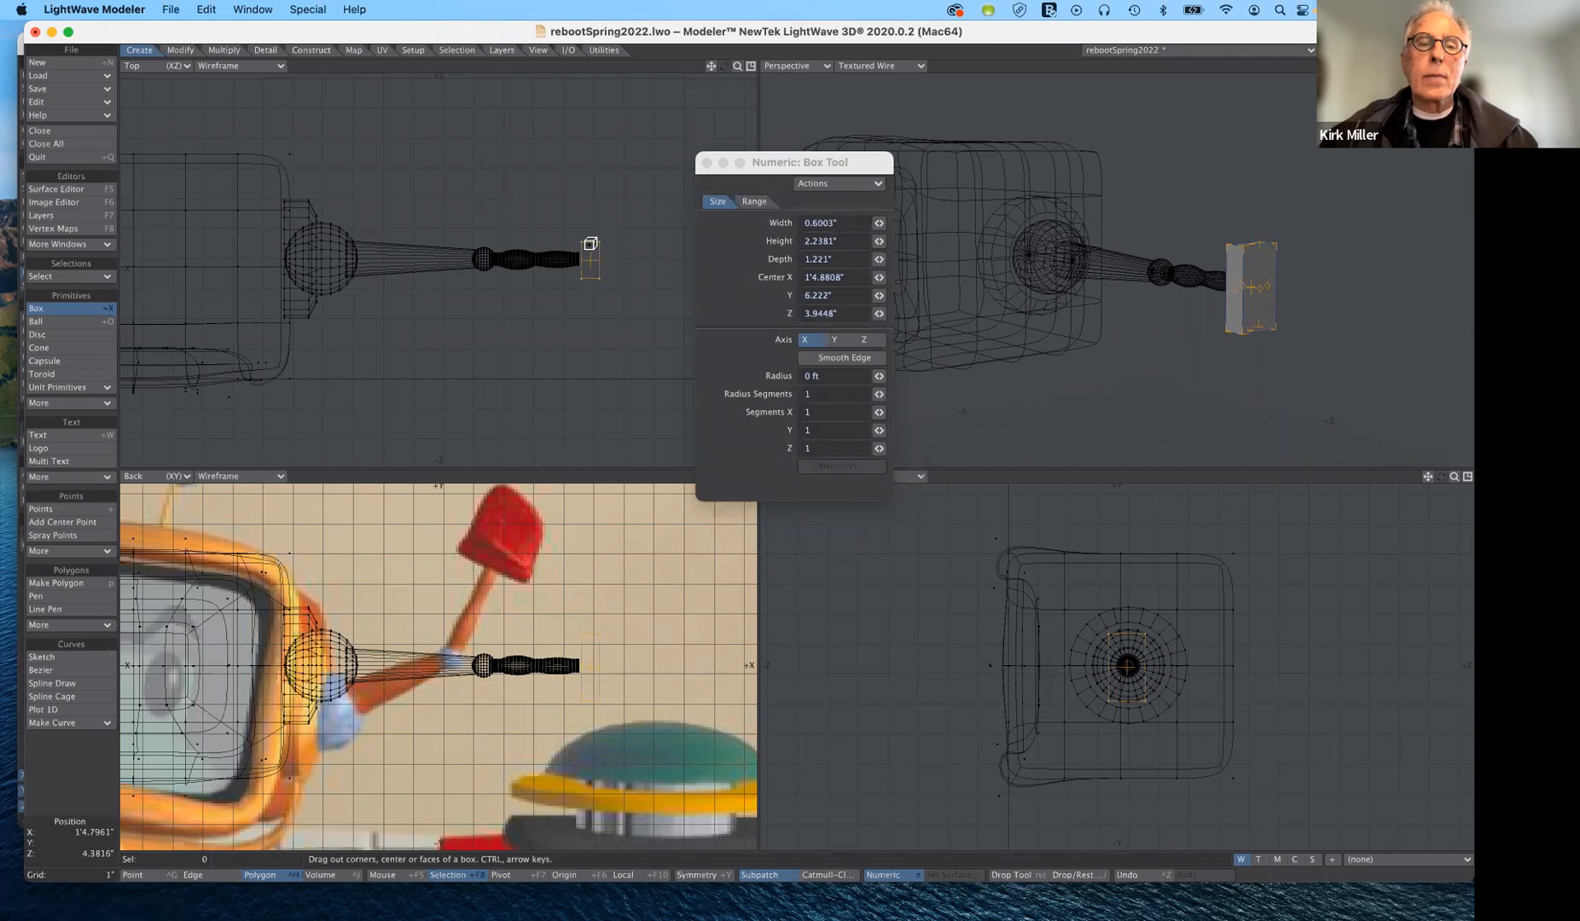
{"action": "left_click_drag", "start_coordinate": [590, 243], "coordinate": [590, 266]}
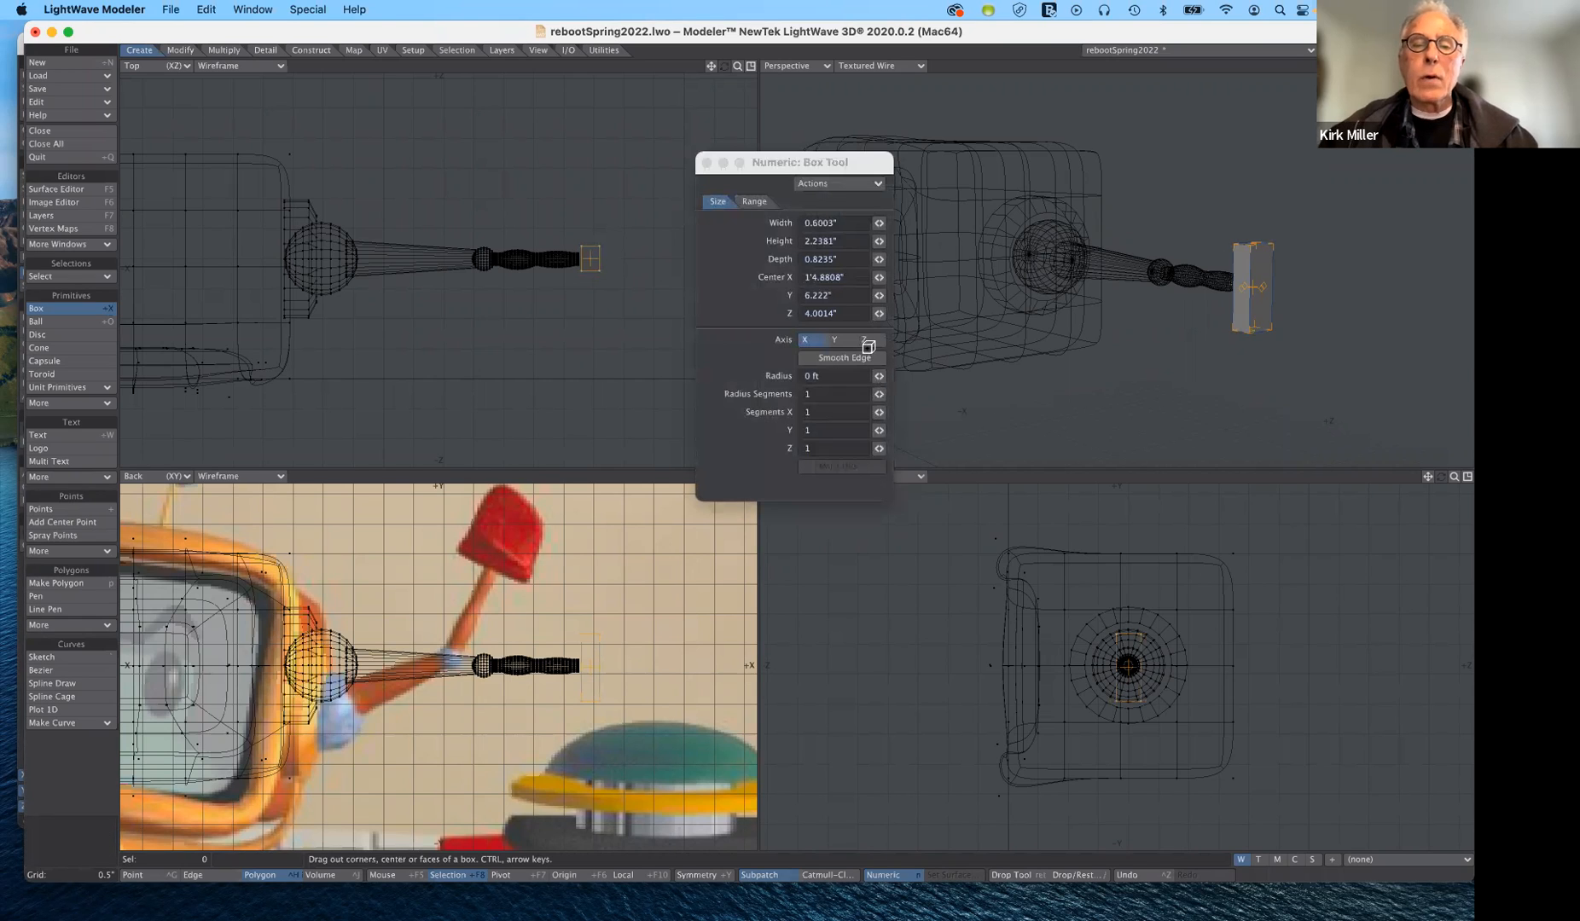
- Divide the box into 2 segments along each of X, Y and Z, and finish the Box tool
{"action": "left_click", "coordinate": [879, 412]}
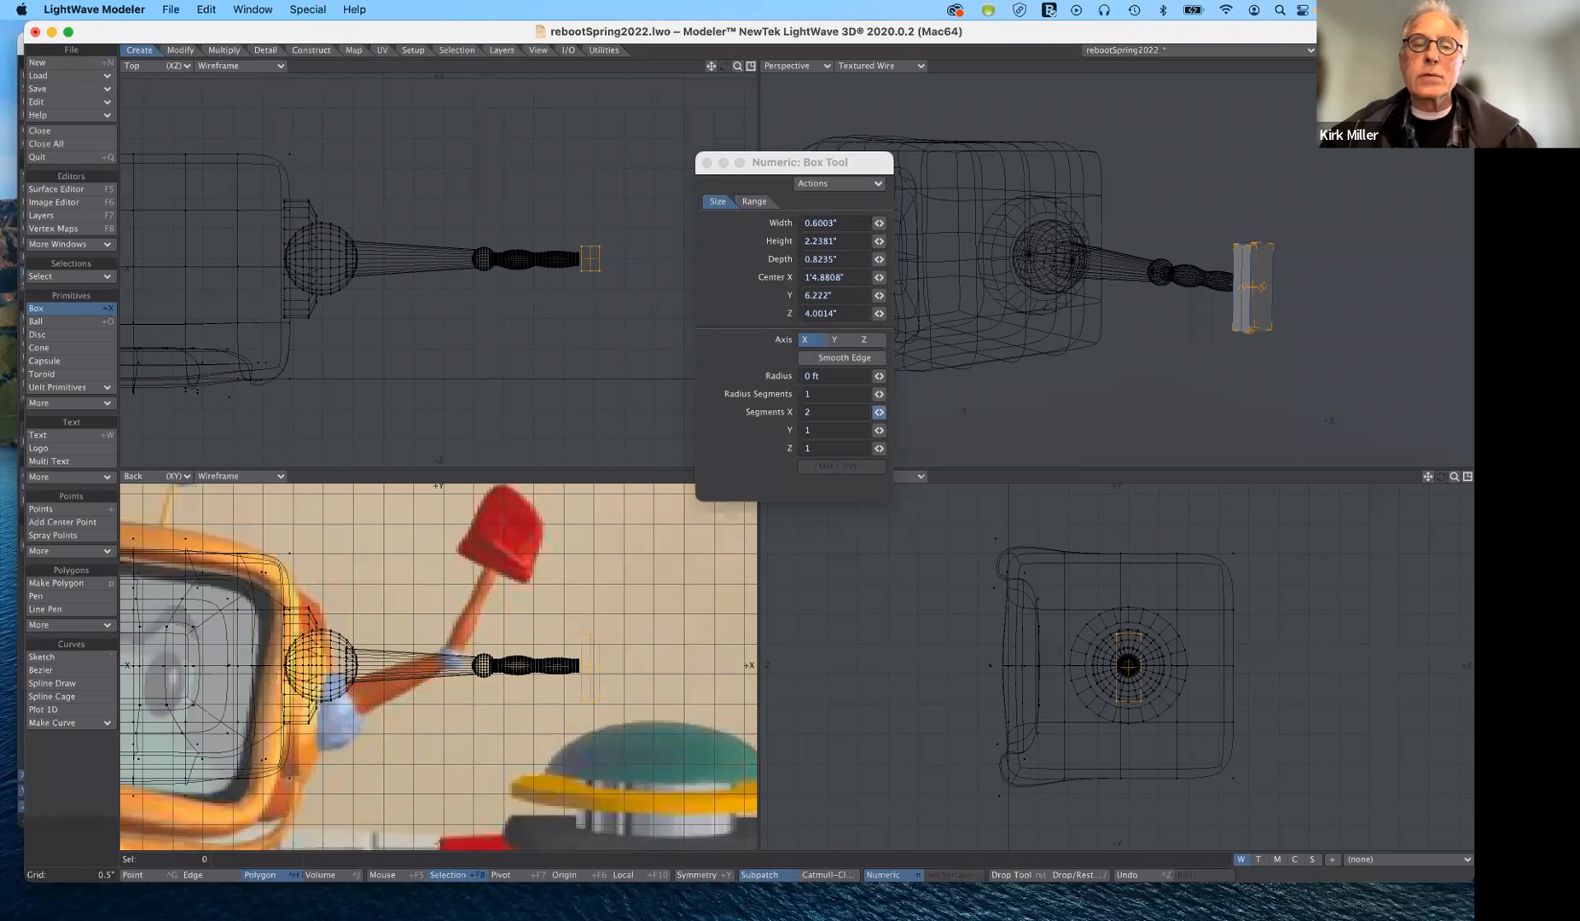
{"action": "left_click", "coordinate": [879, 430]}
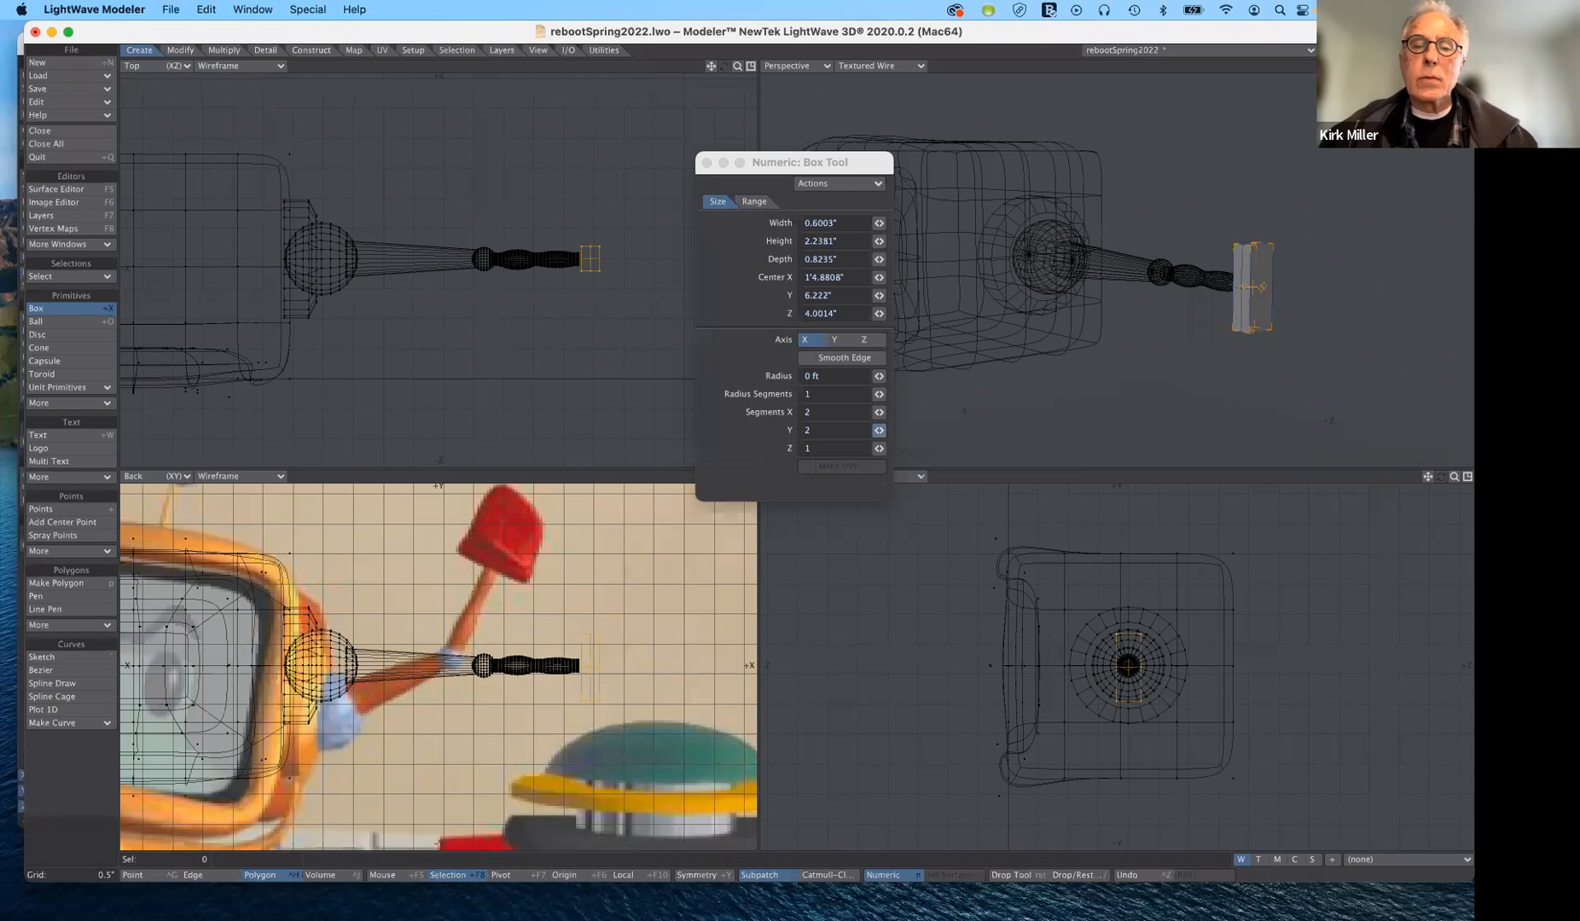
{"action": "left_click", "coordinate": [878, 447]}
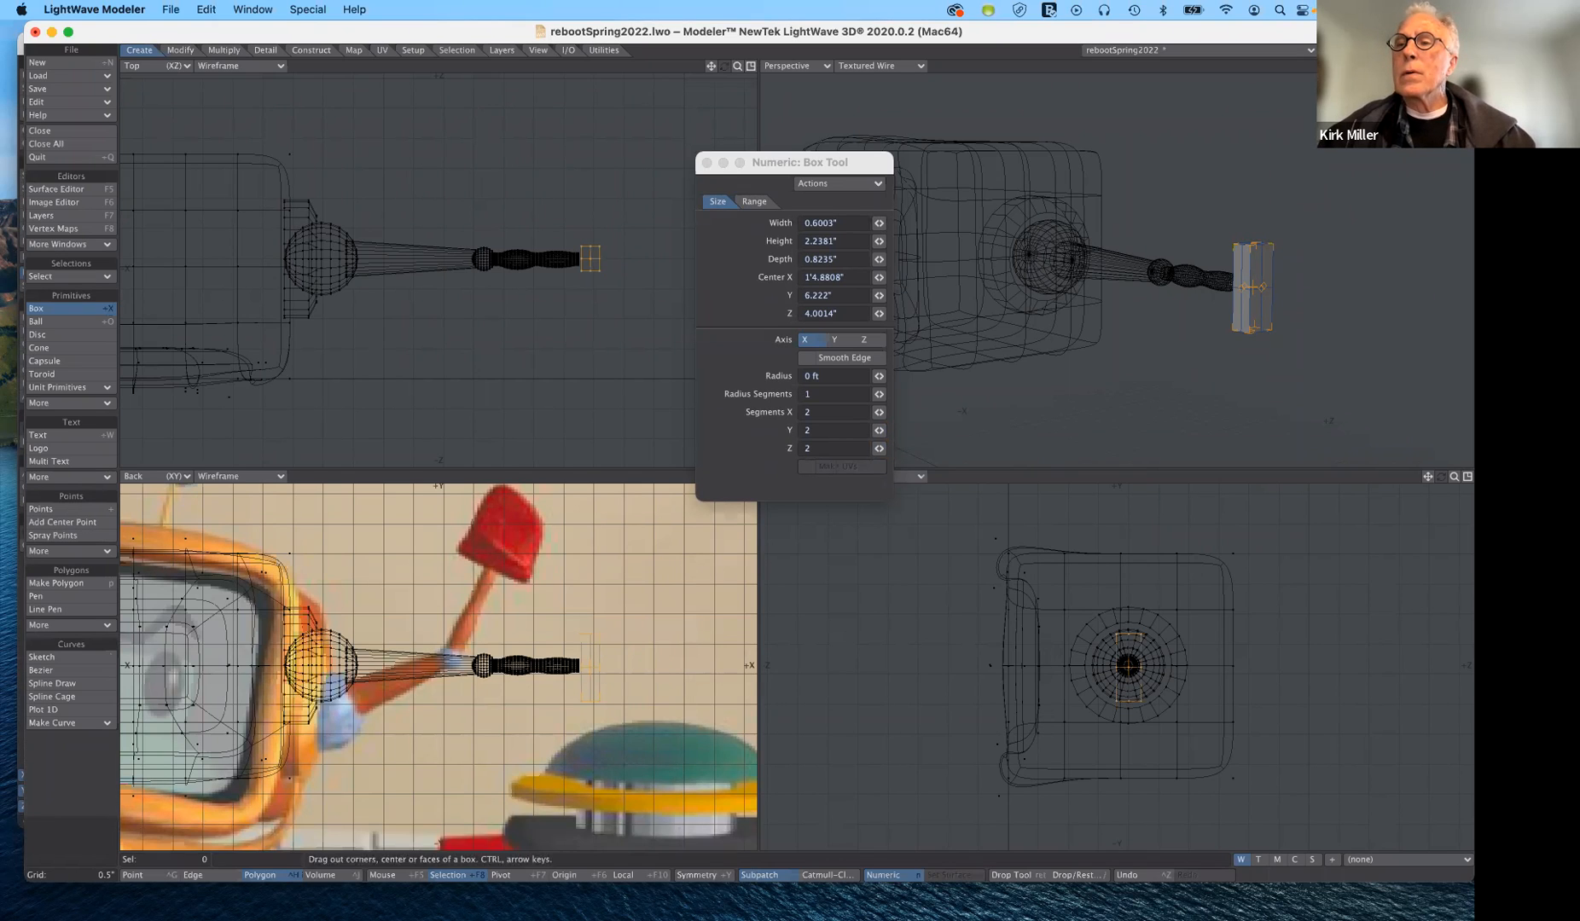
{"action": "left_click_drag", "start_coordinate": [1441, 66], "coordinate": [1502, 65]}
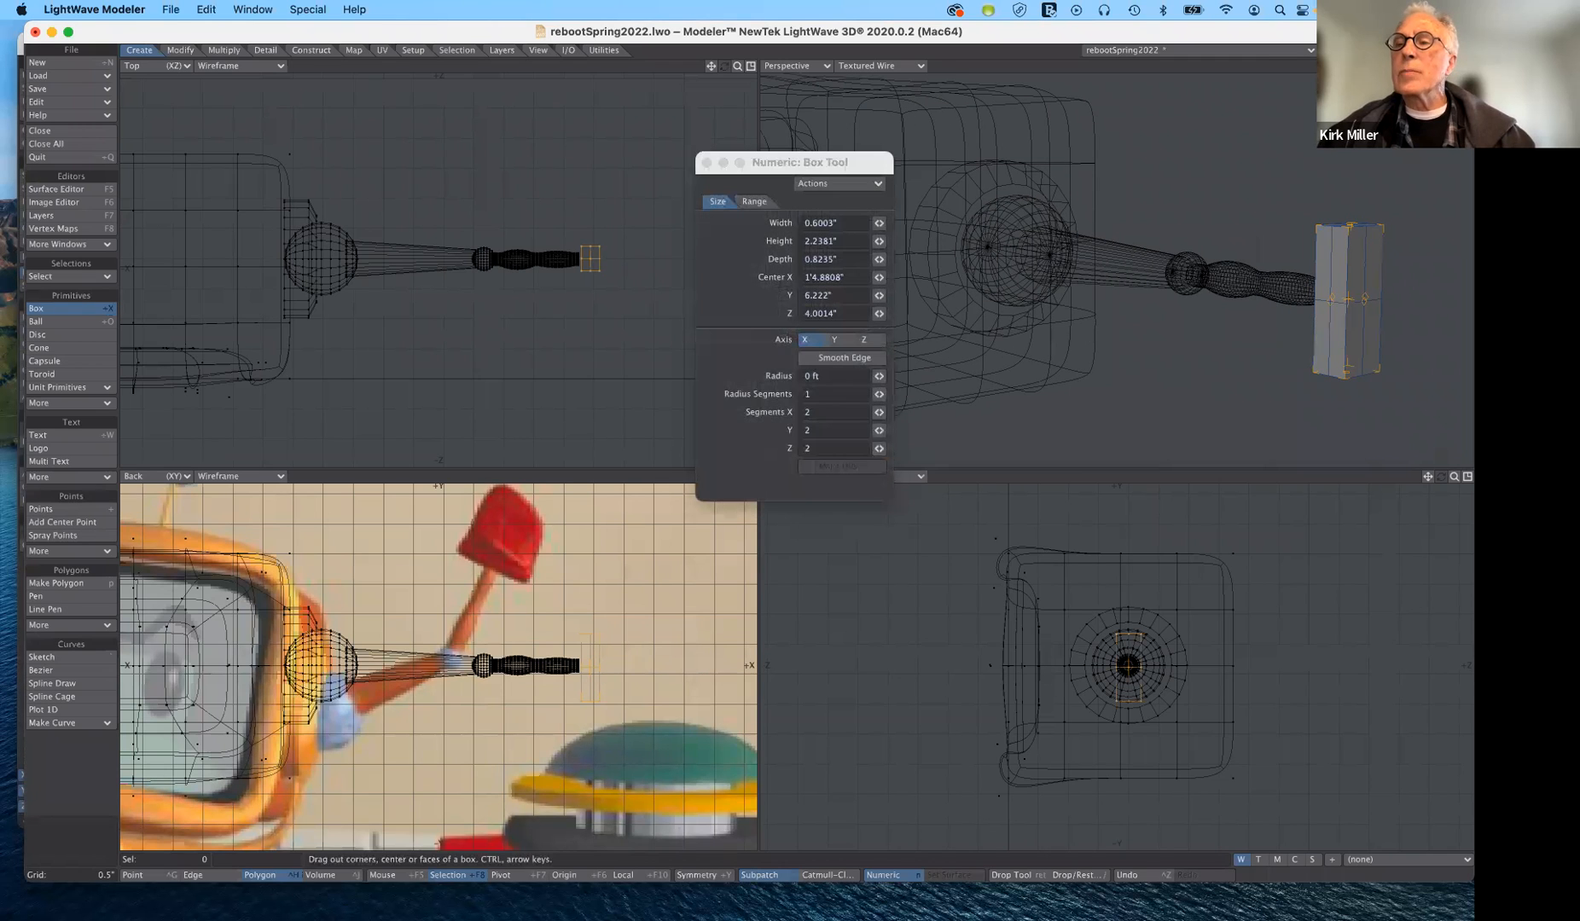
{"action": "mouse_move", "coordinate": [1442, 66]}
{"action": "left_mouse_down"}
{"action": "mouse_move", "coordinate": [1398, 70]}
{"action": "mouse_move", "coordinate": [1475, 58]}
{"action": "mouse_move", "coordinate": [1450, 89]}
{"action": "left_mouse_up"}
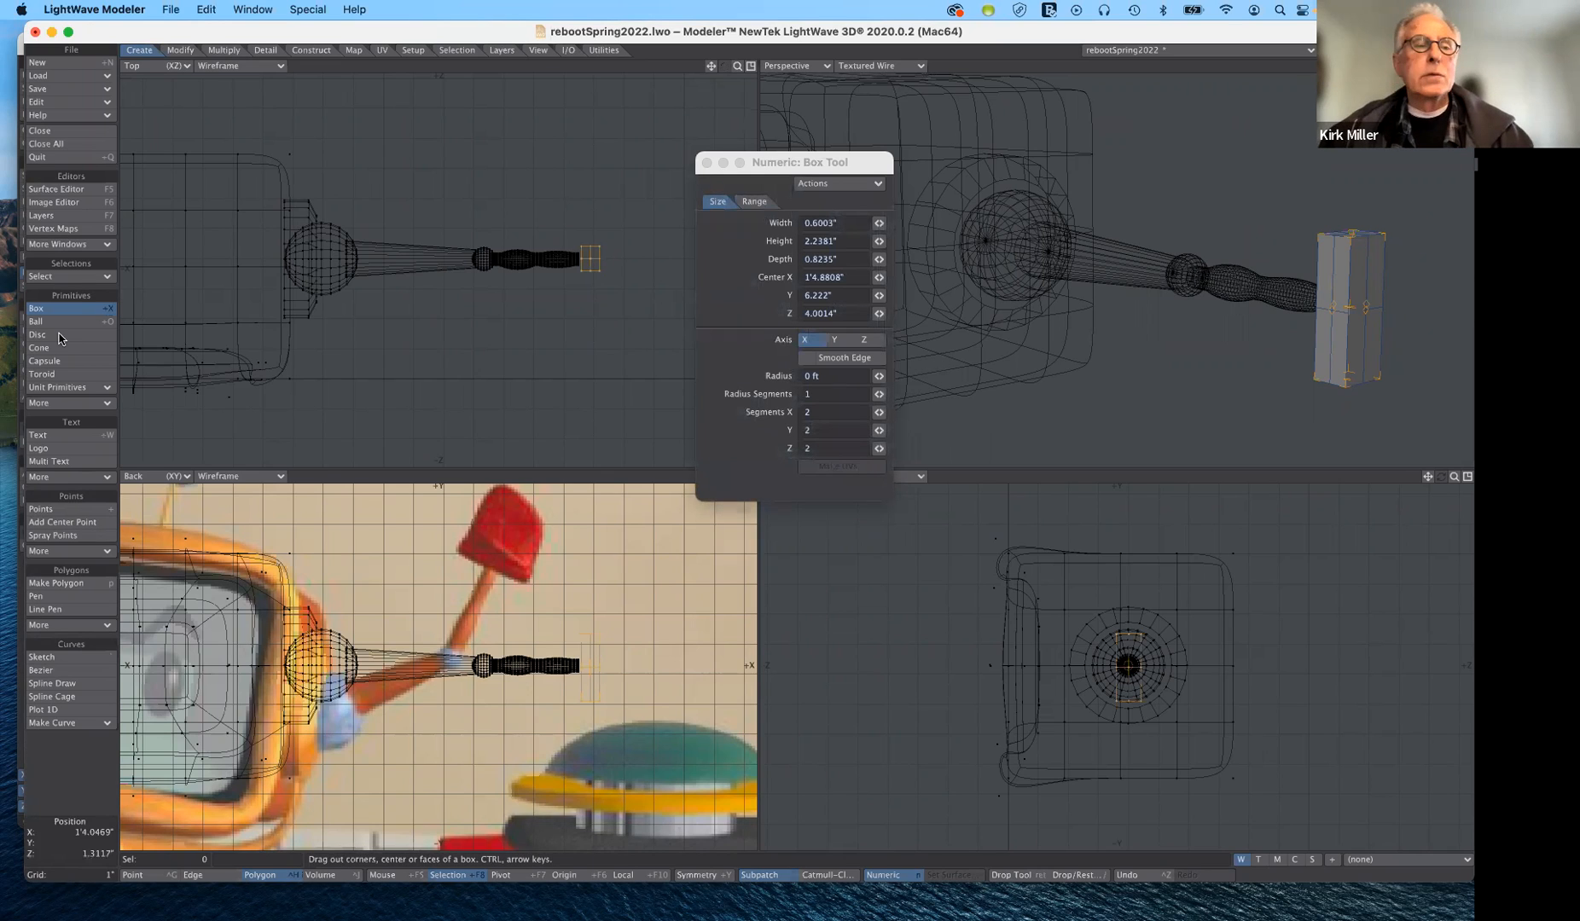
{"action": "left_click", "coordinate": [85, 312]}
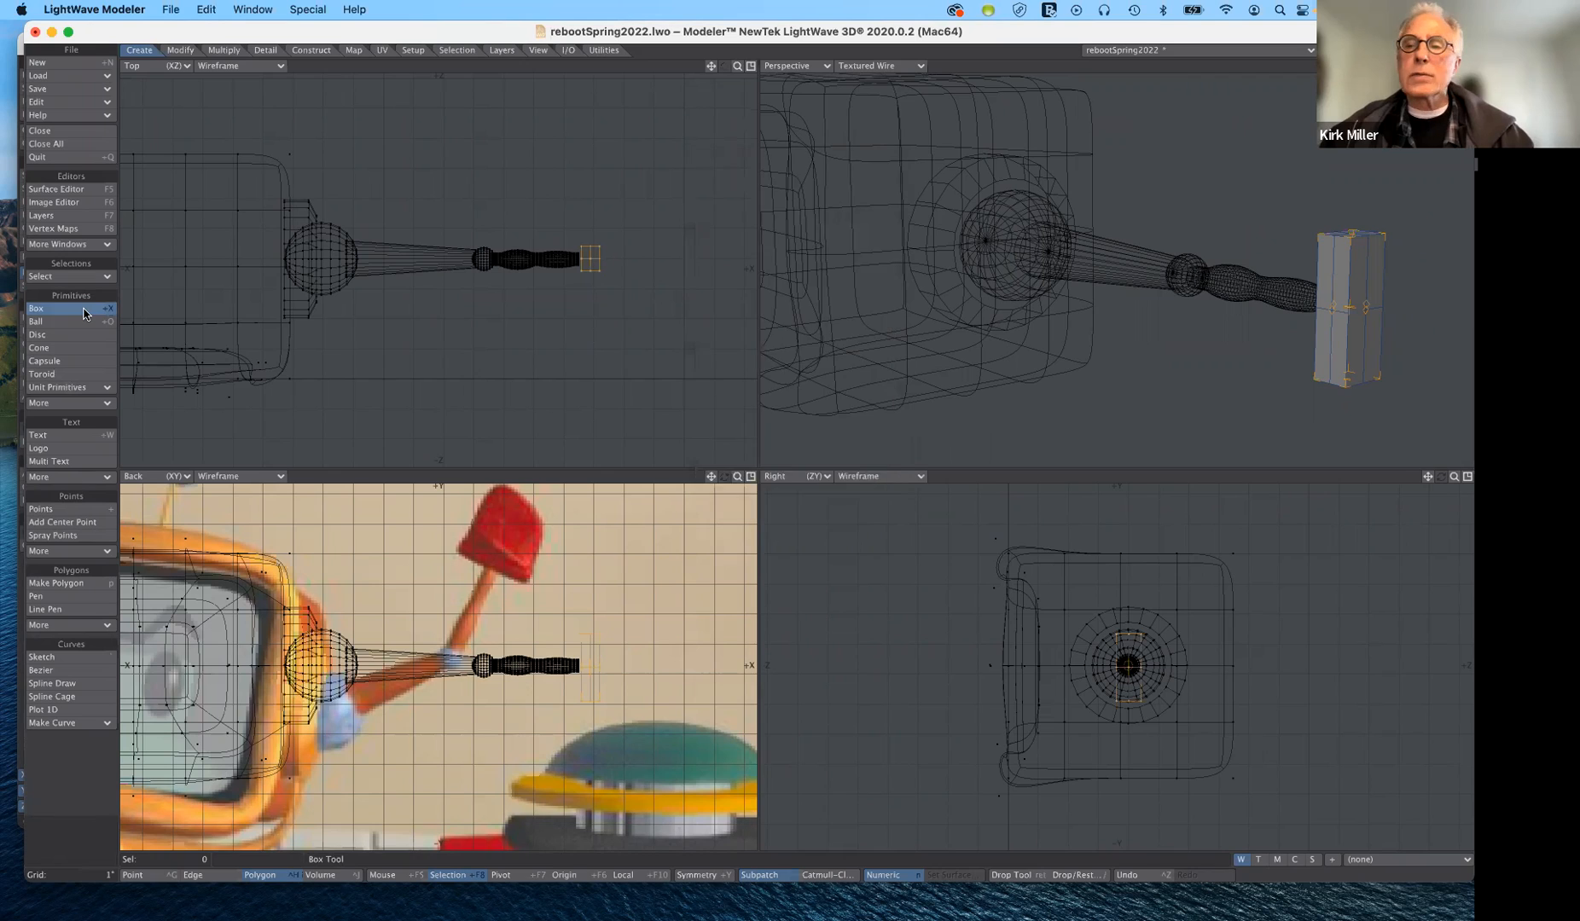
- Bevel the upper front polygon on the box's outer end with no shift or inset and move it about 1.12" in X and -0.44" in Z
{"action": "left_click", "coordinate": [1357, 276]}
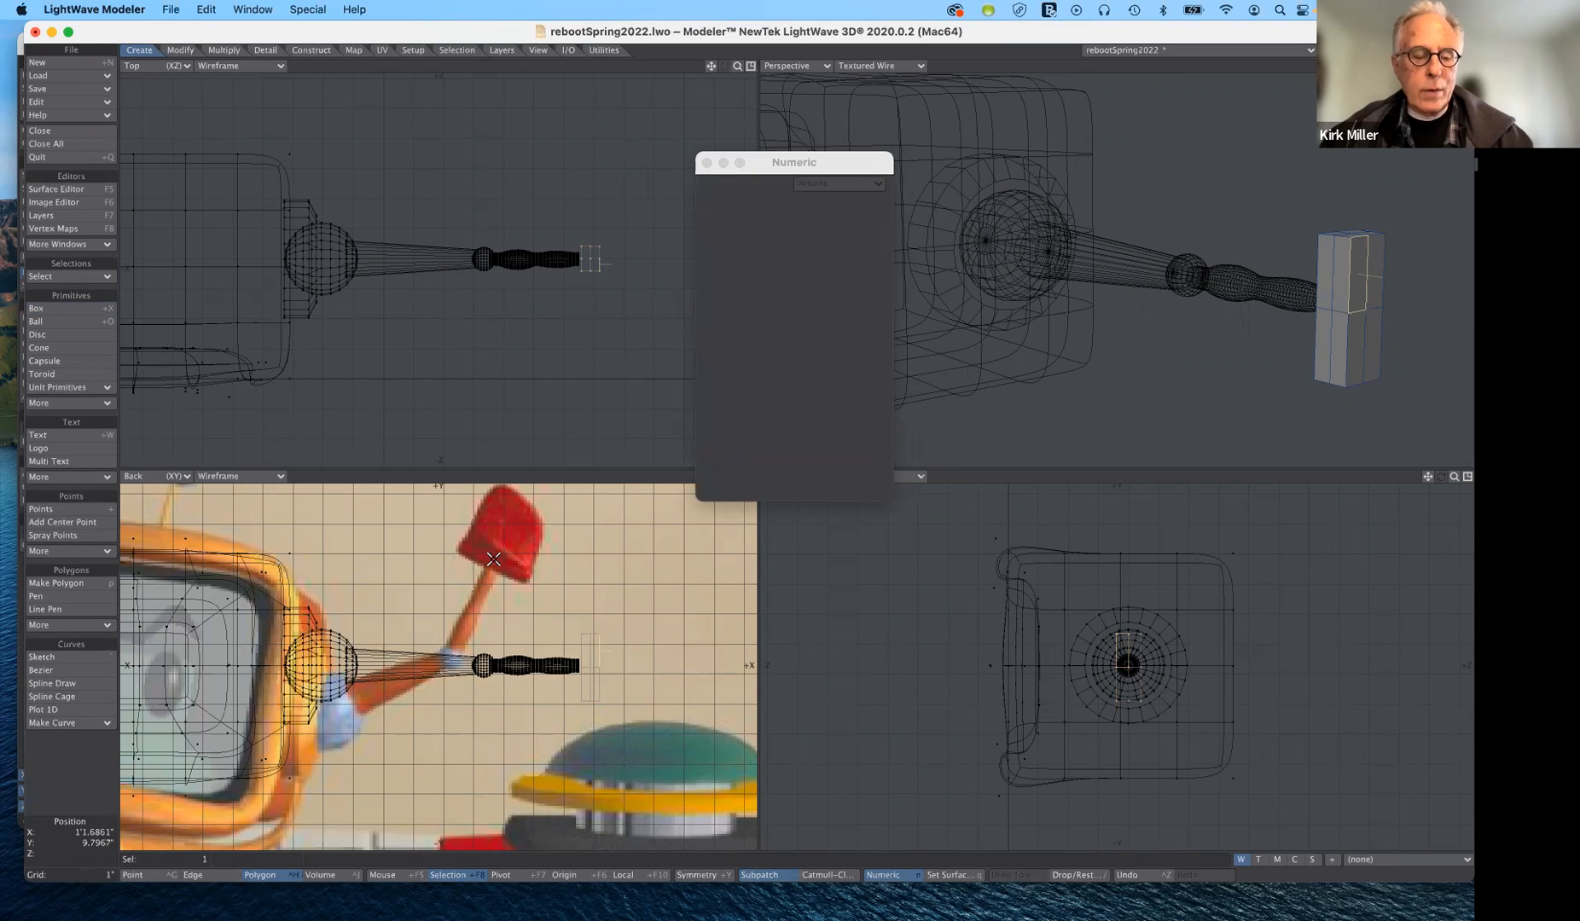
{"action": "key", "text": "b"}
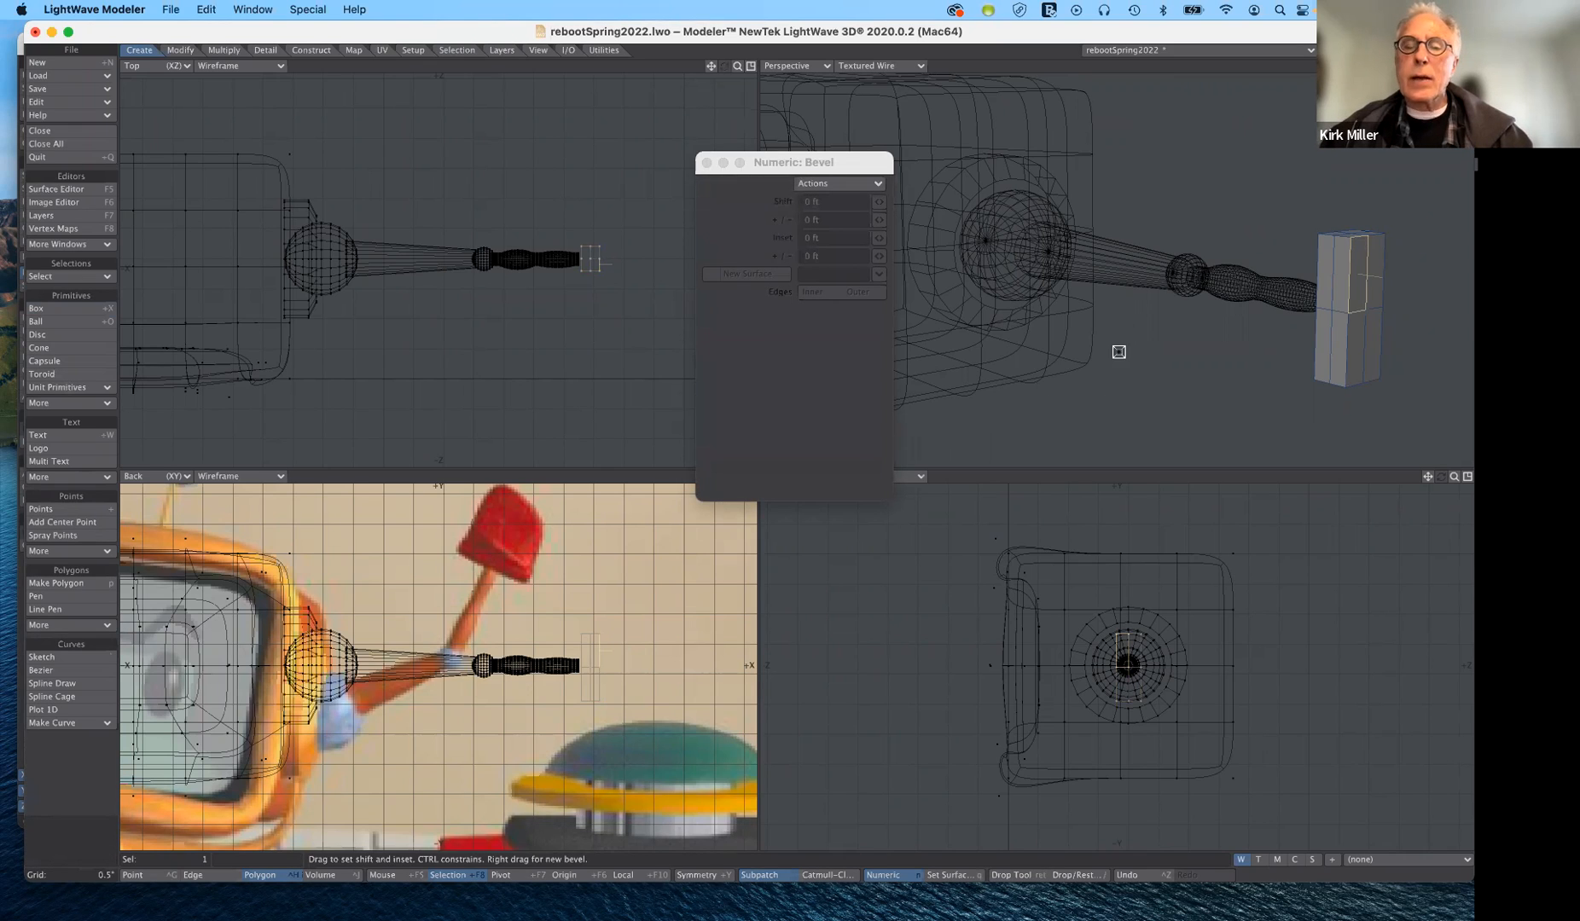
{"action": "left_click", "coordinate": [498, 339]}
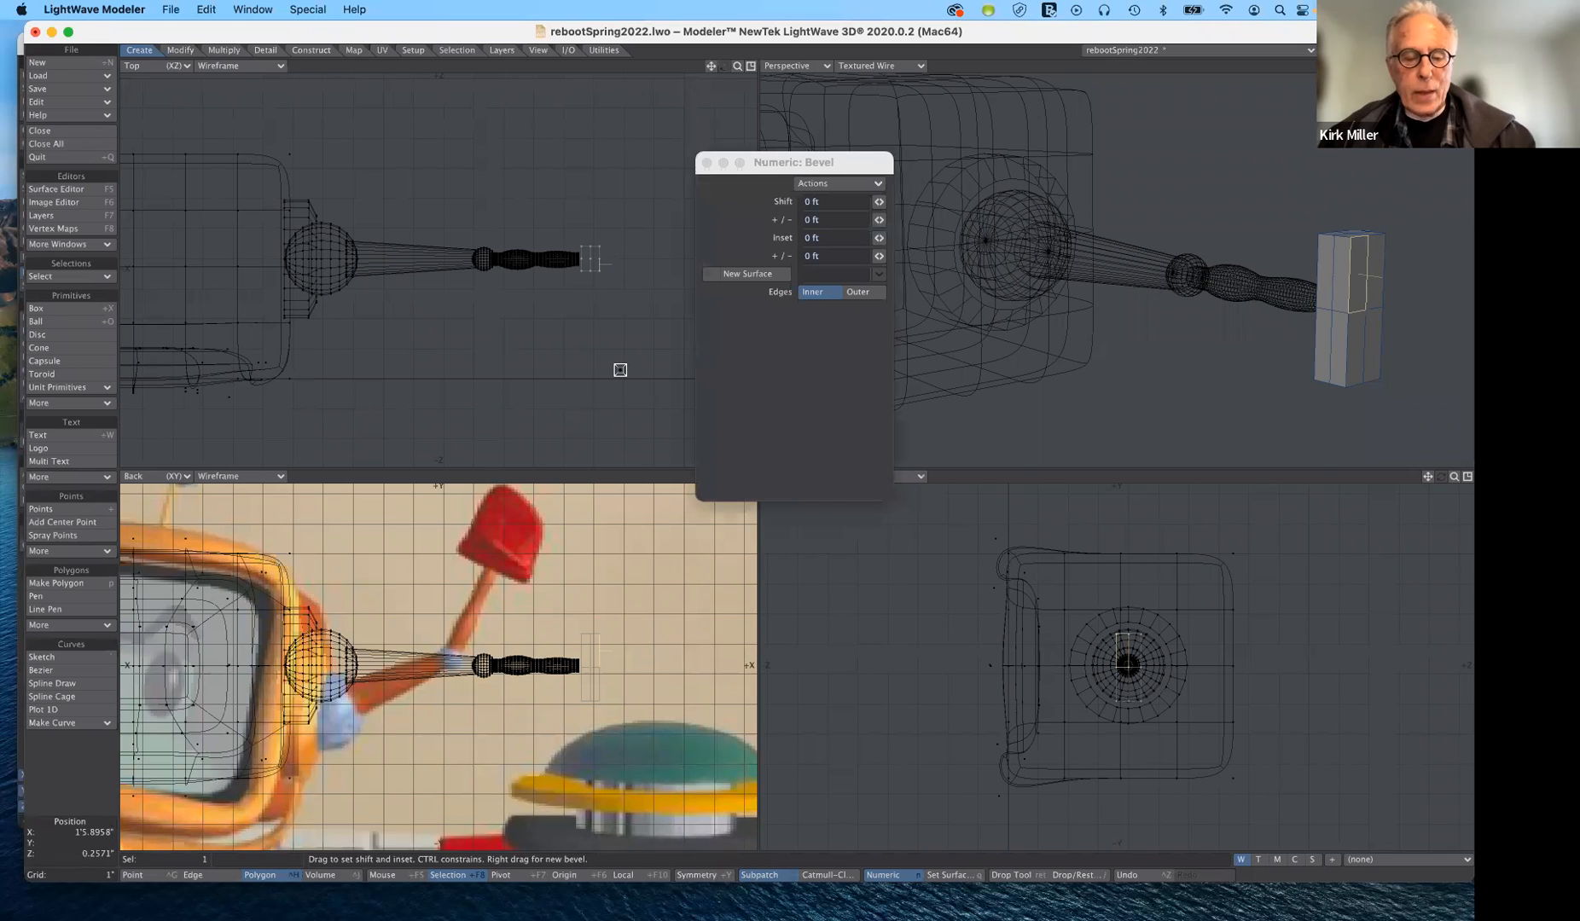
{"action": "key", "text": "t"}
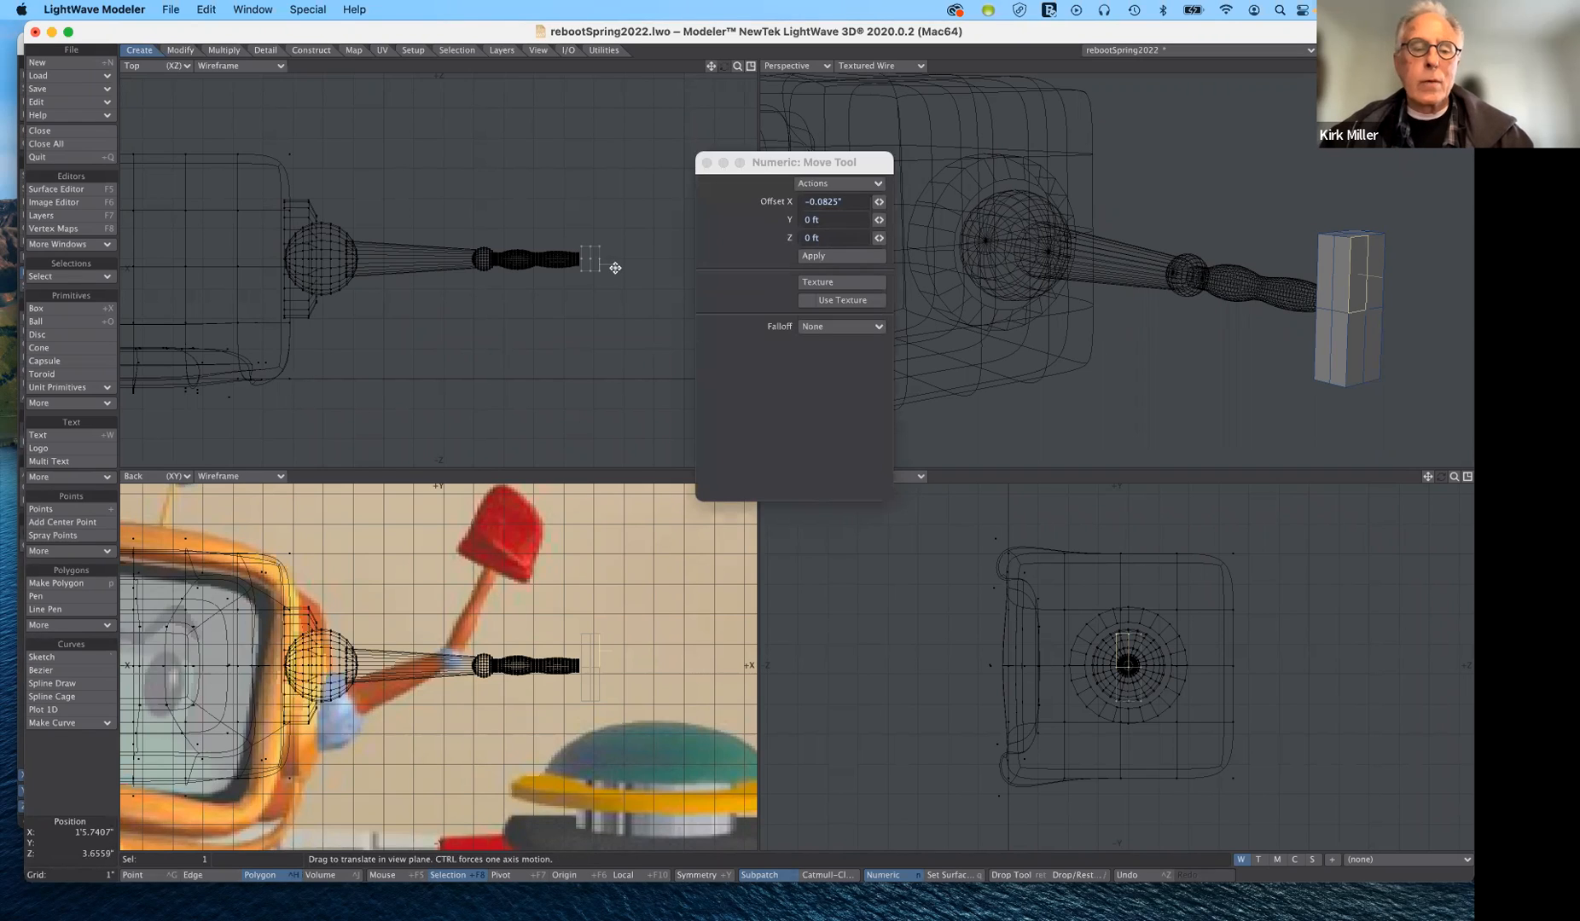
{"action": "left_click_drag", "start_coordinate": [612, 264], "coordinate": [633, 277]}
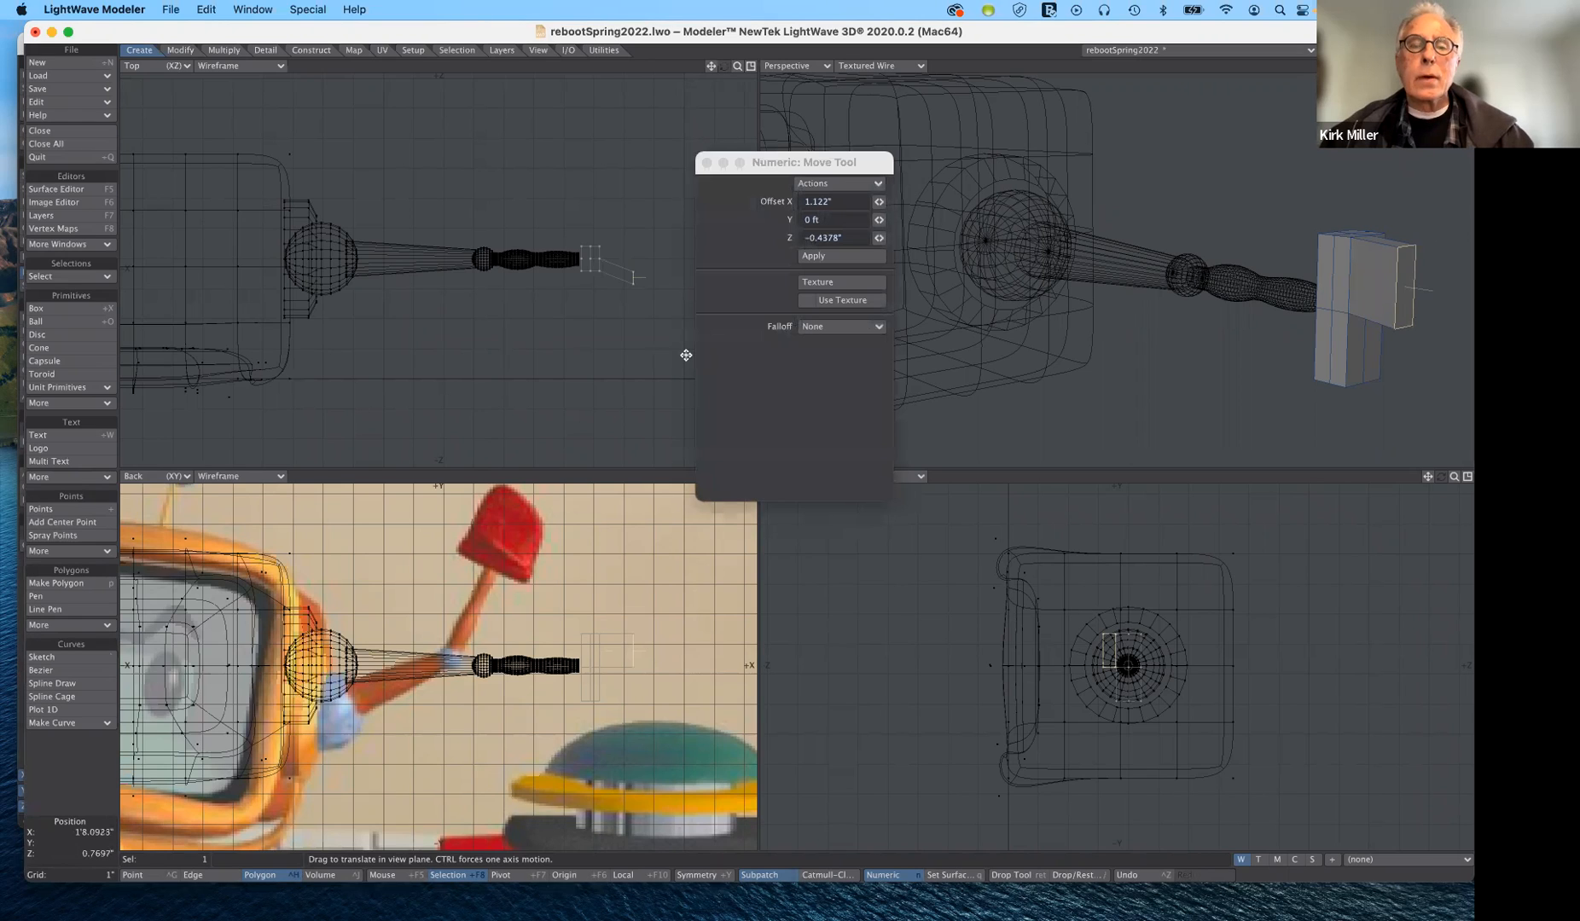
{"action": "key", "text": "Return"}
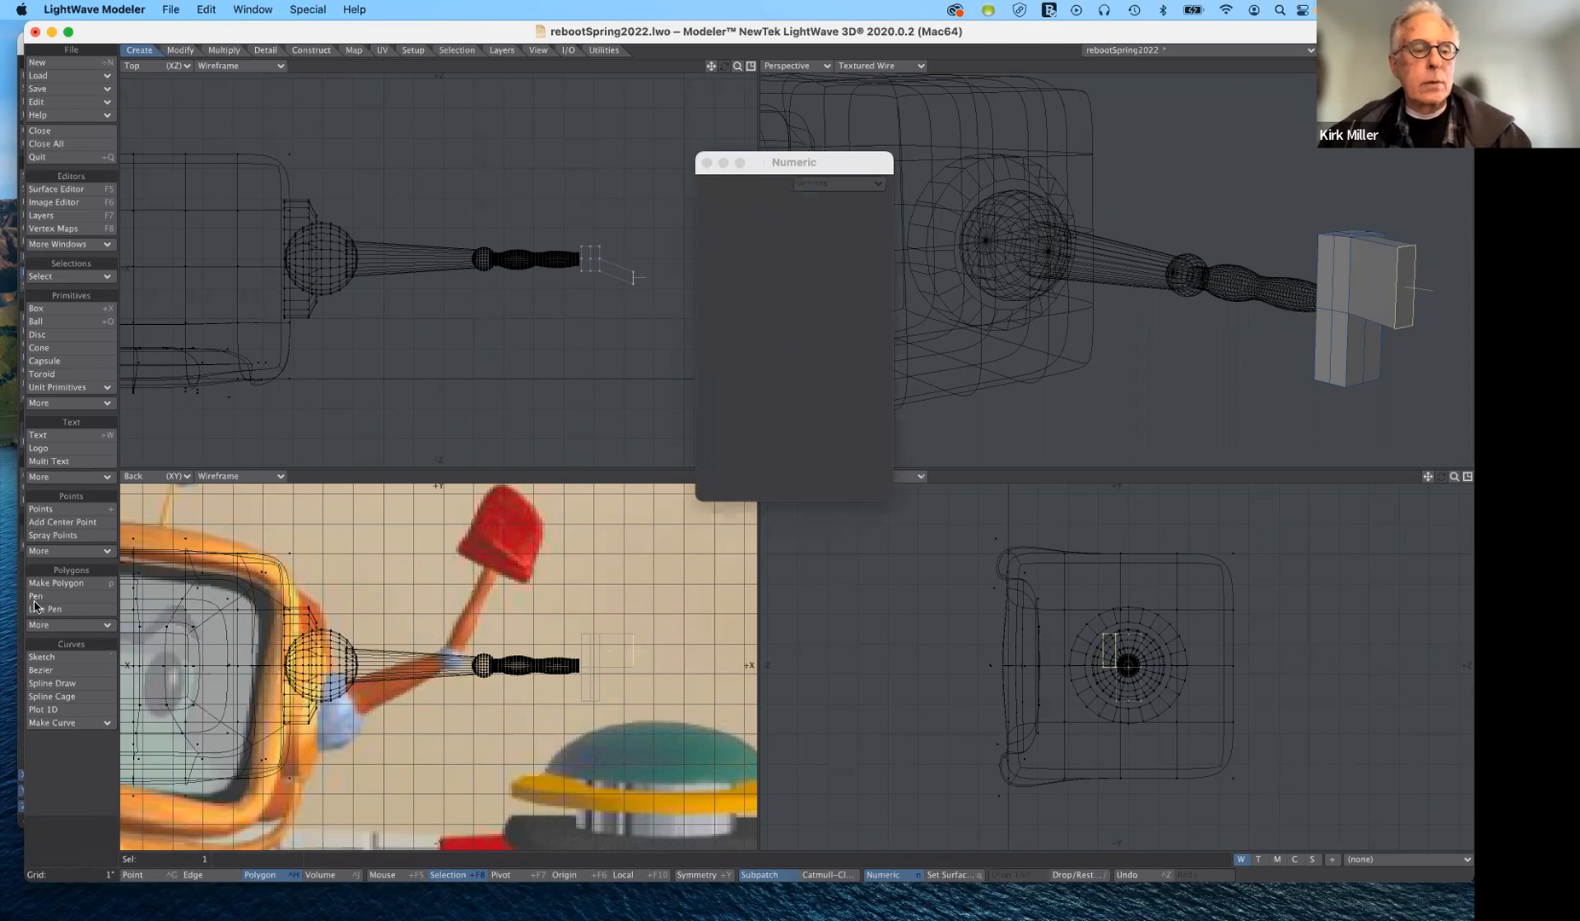
{"action": "left_click", "coordinate": [100, 830]}
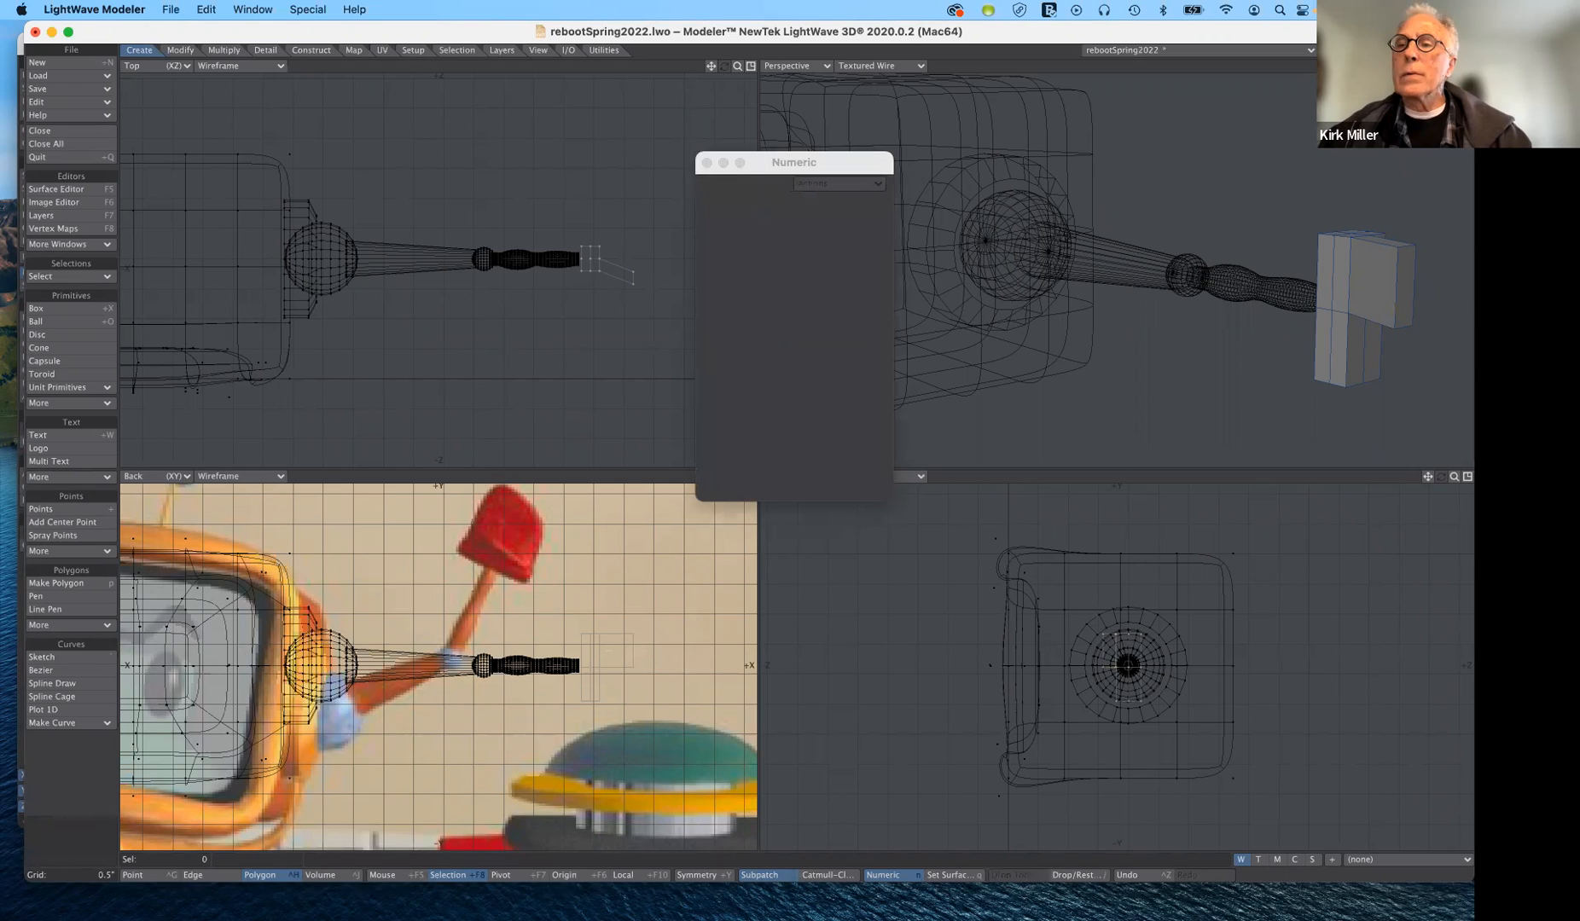
- Smooth Shift the two rear polygons on the box's outer end with zero offset and move them outward about 1.78" in X
{"action": "left_click_drag", "start_coordinate": [1454, 66], "coordinate": [1361, 67]}
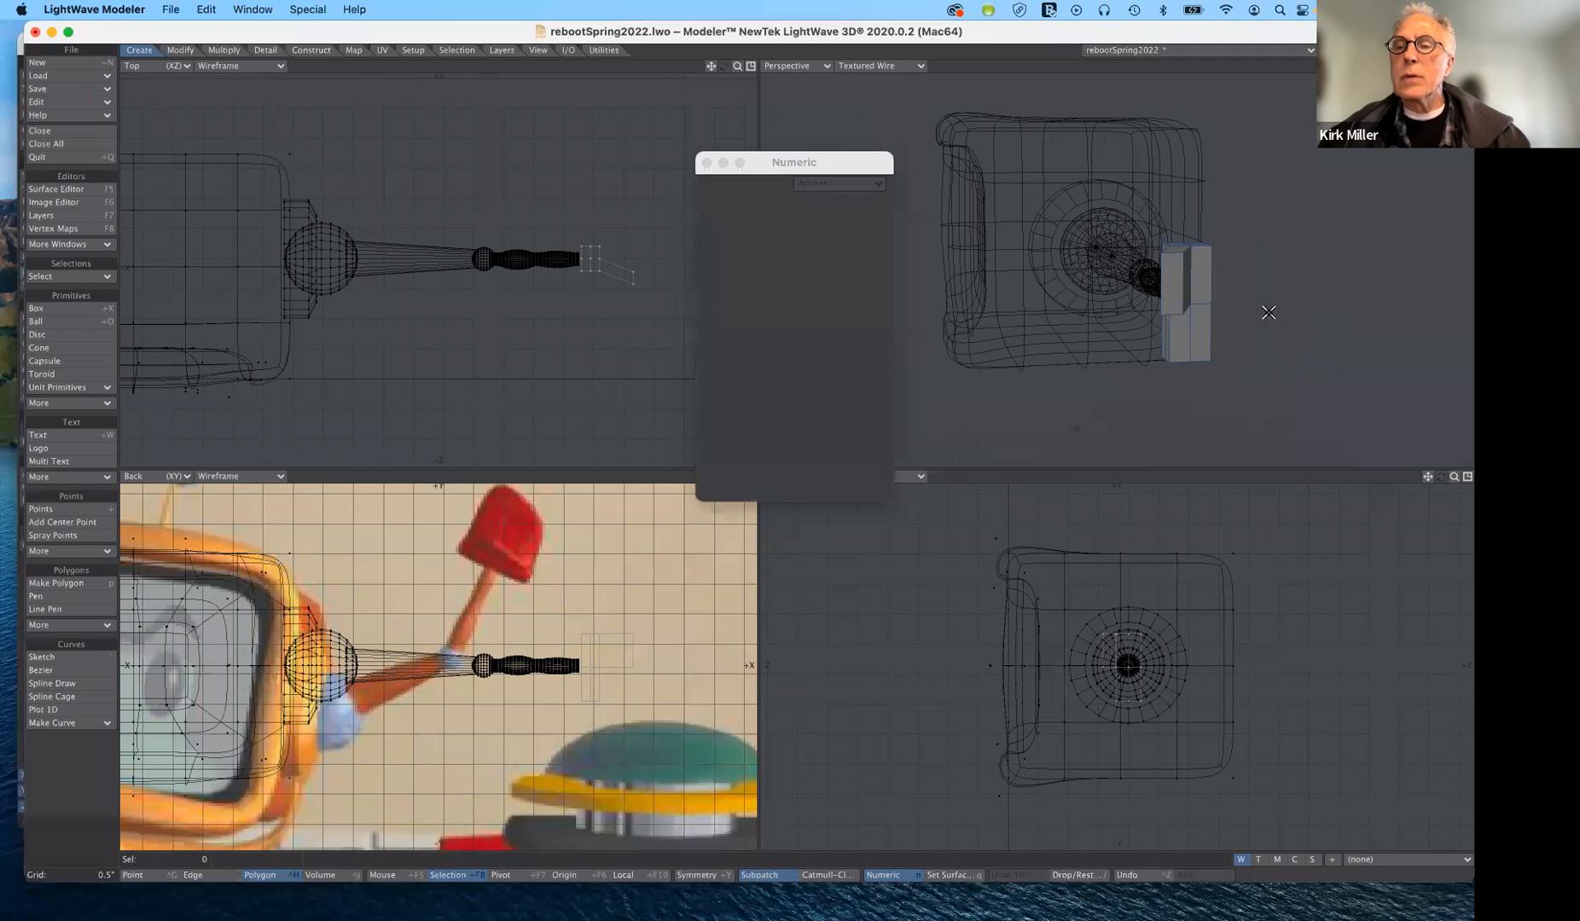
{"action": "left_click_drag", "start_coordinate": [1205, 277], "coordinate": [1199, 318]}
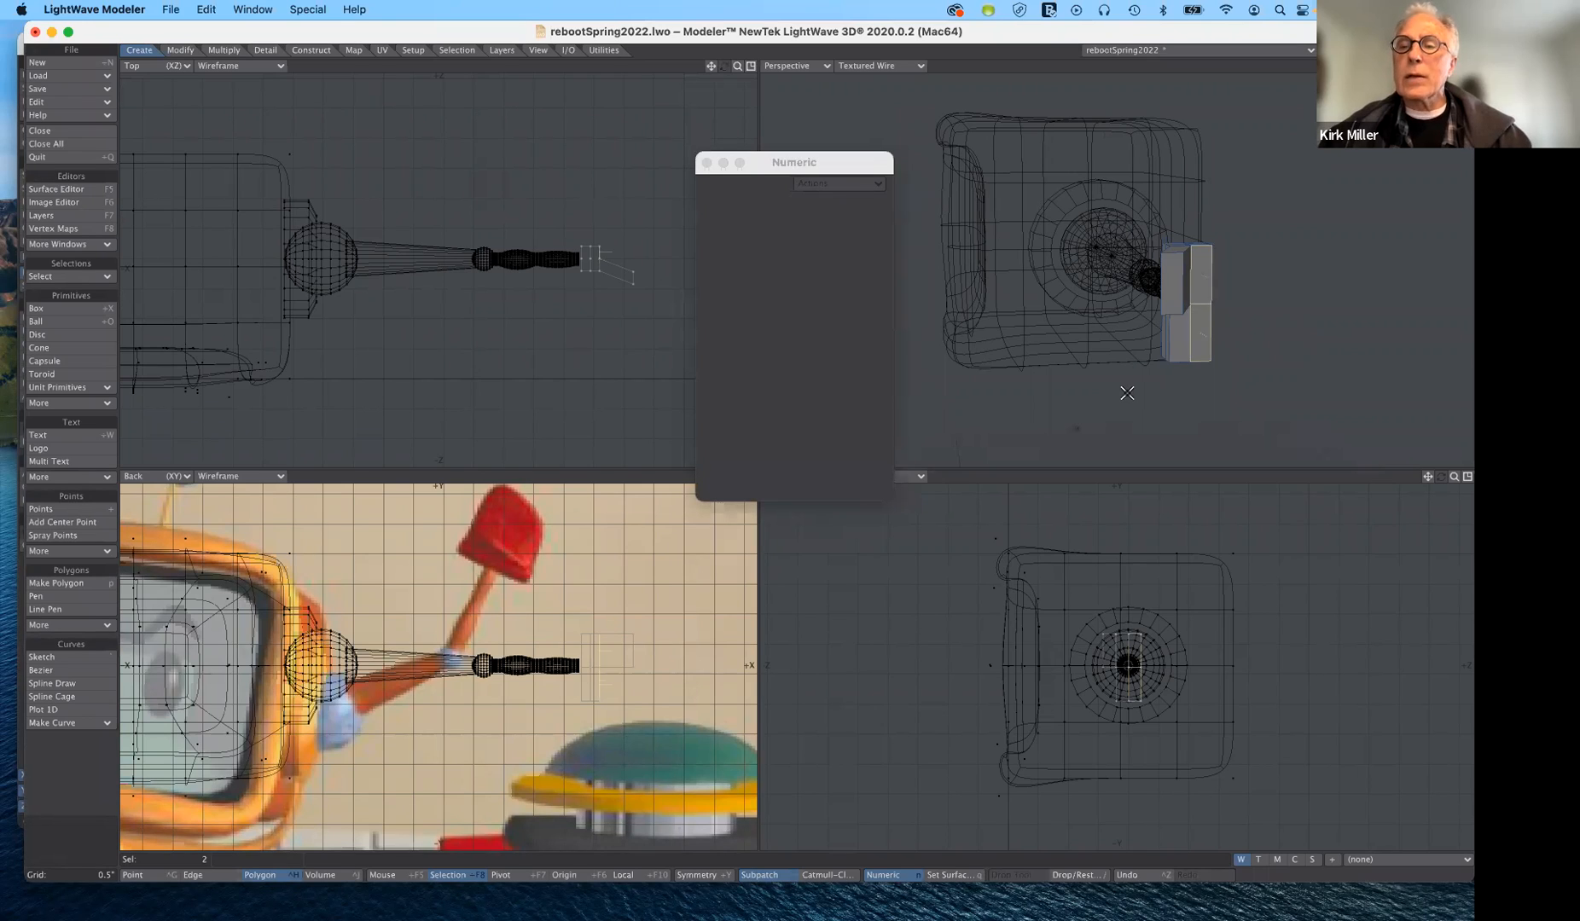
{"action": "left_click", "coordinate": [61, 831]}
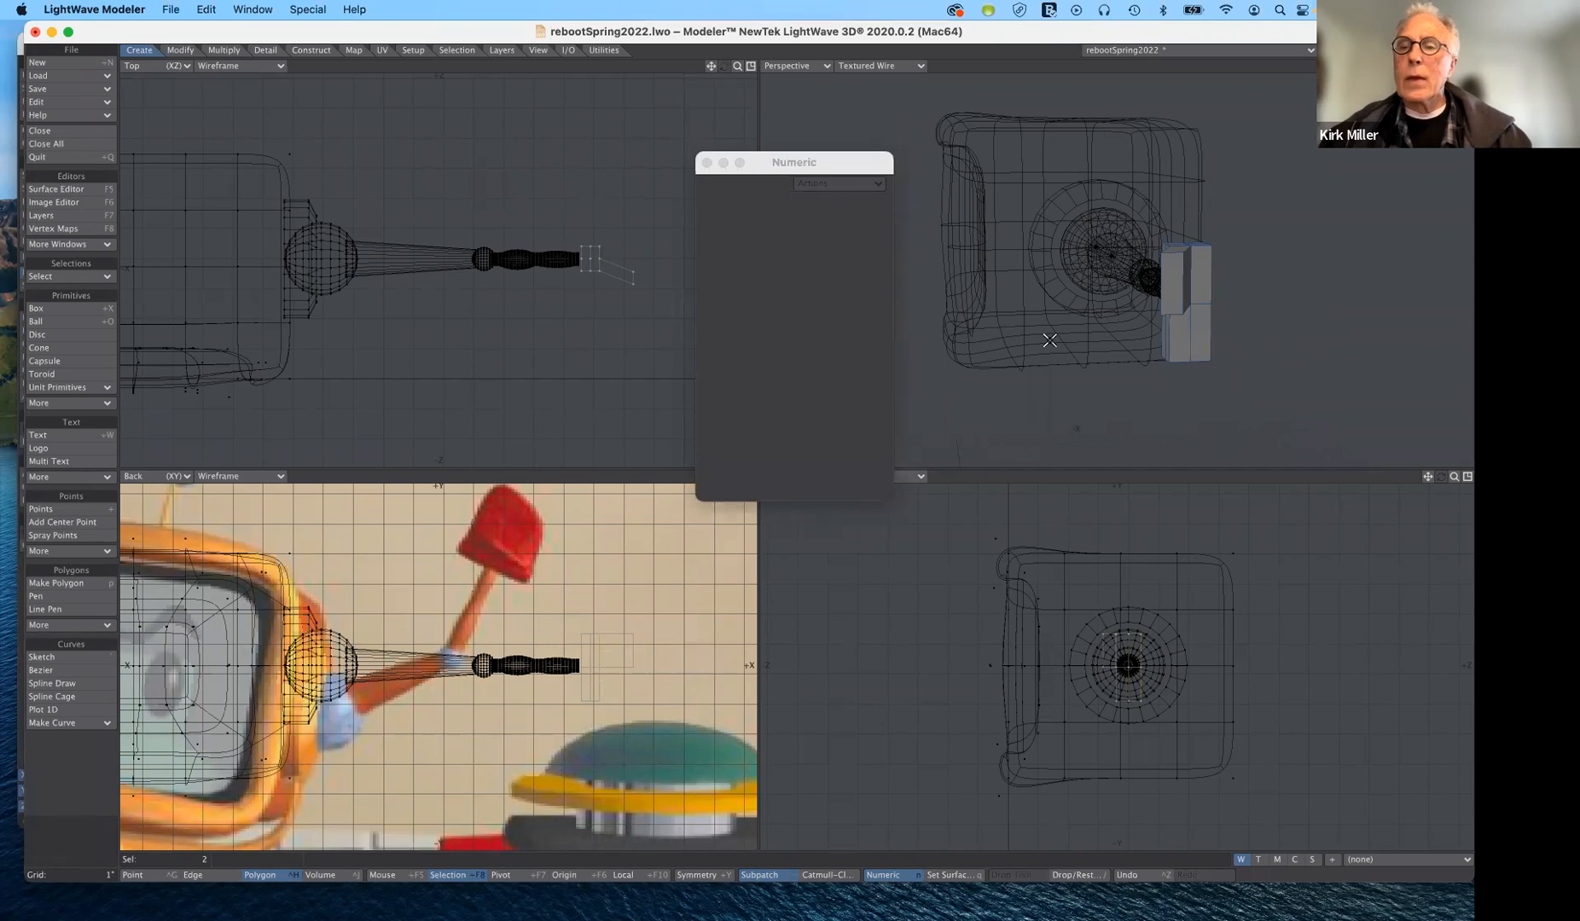
{"action": "left_click", "coordinate": [1201, 275]}
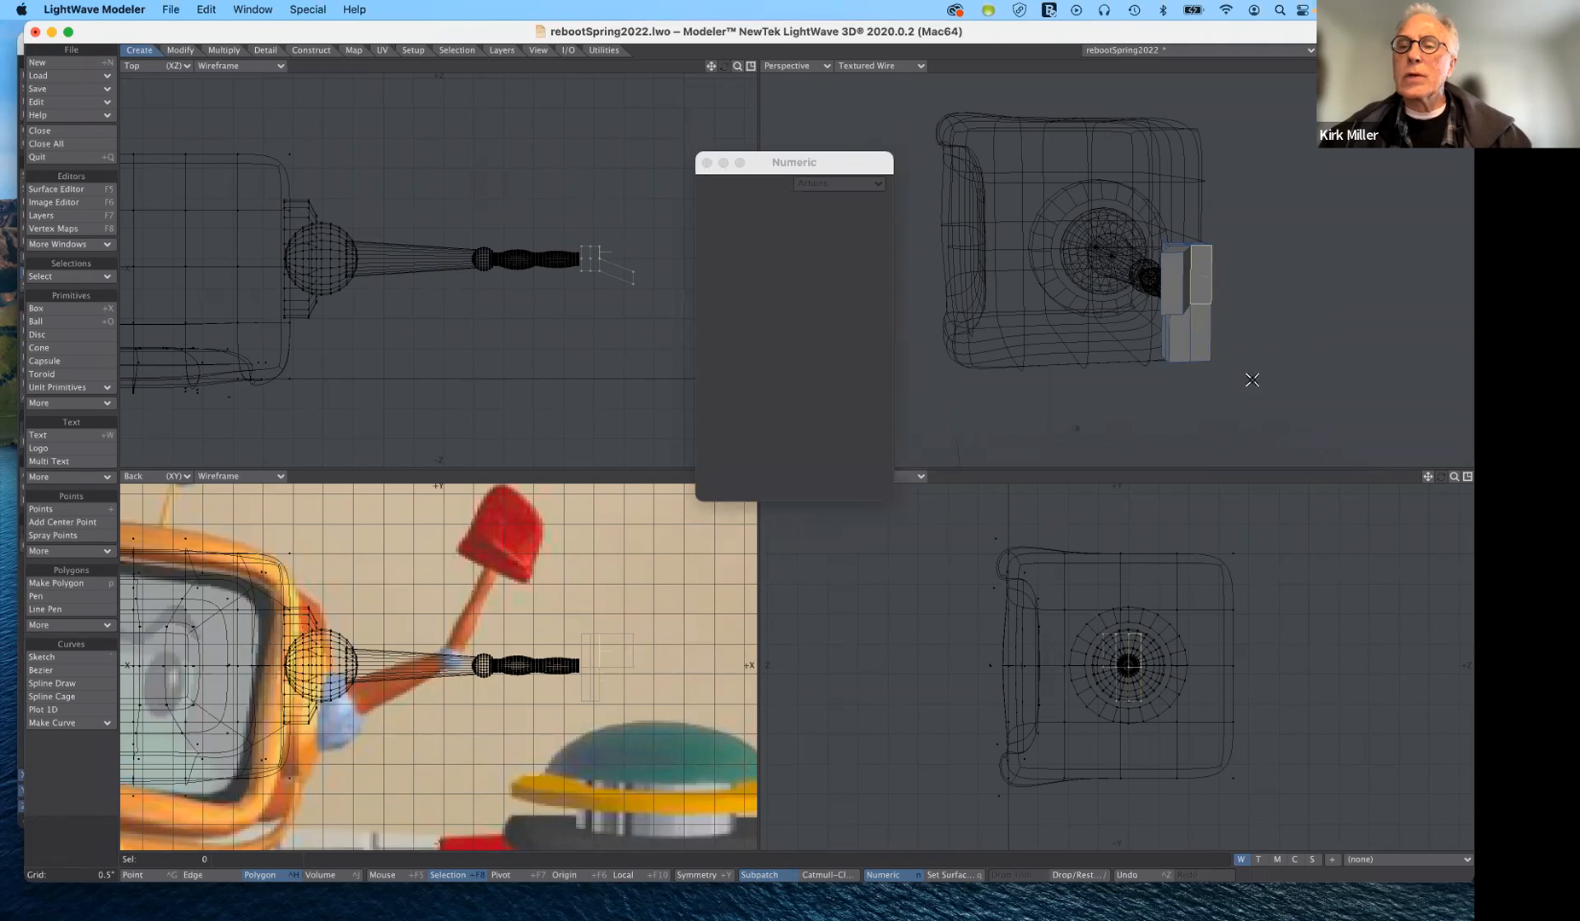
{"action": "key", "text": "n"}
{"action": "key", "text": "n"}
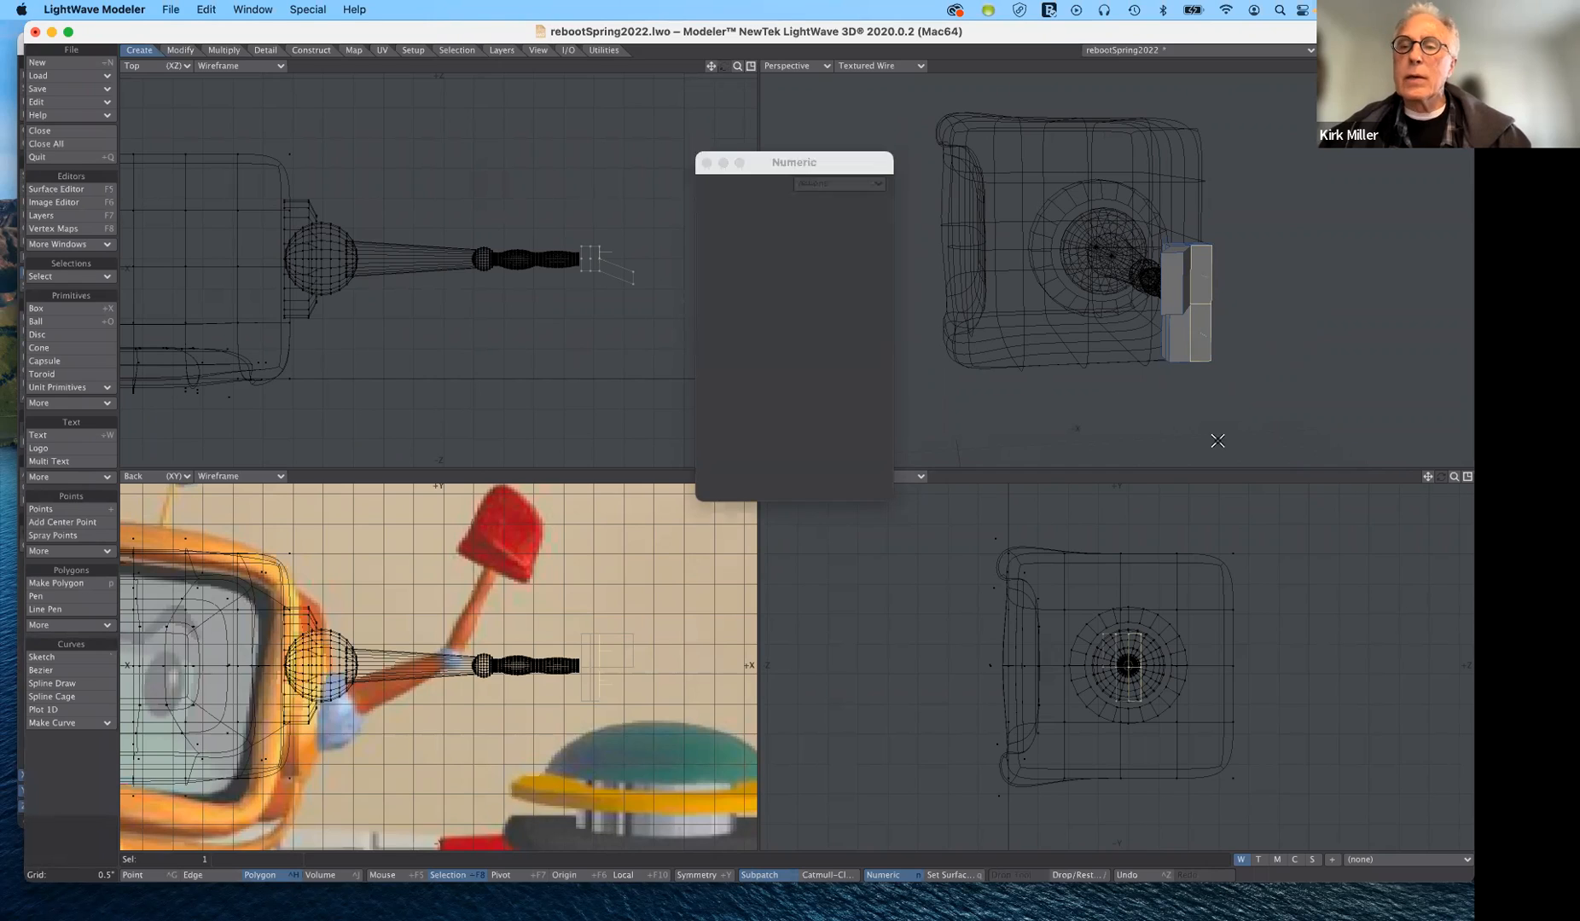
{"action": "left_click", "coordinate": [1199, 329]}
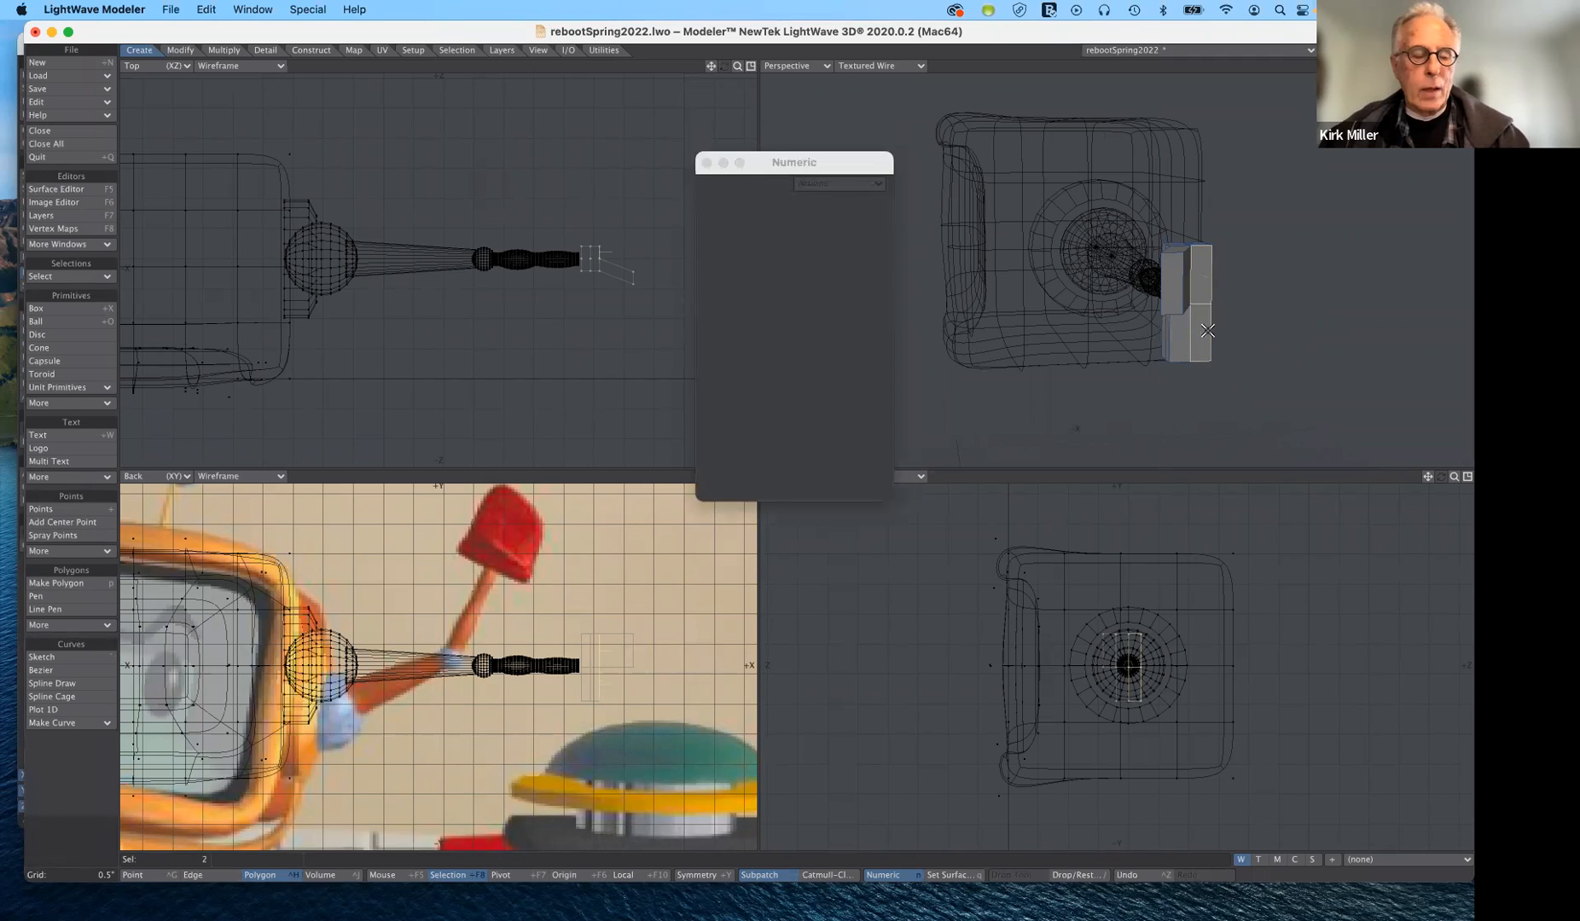
{"action": "left_click", "coordinate": [1202, 343]}
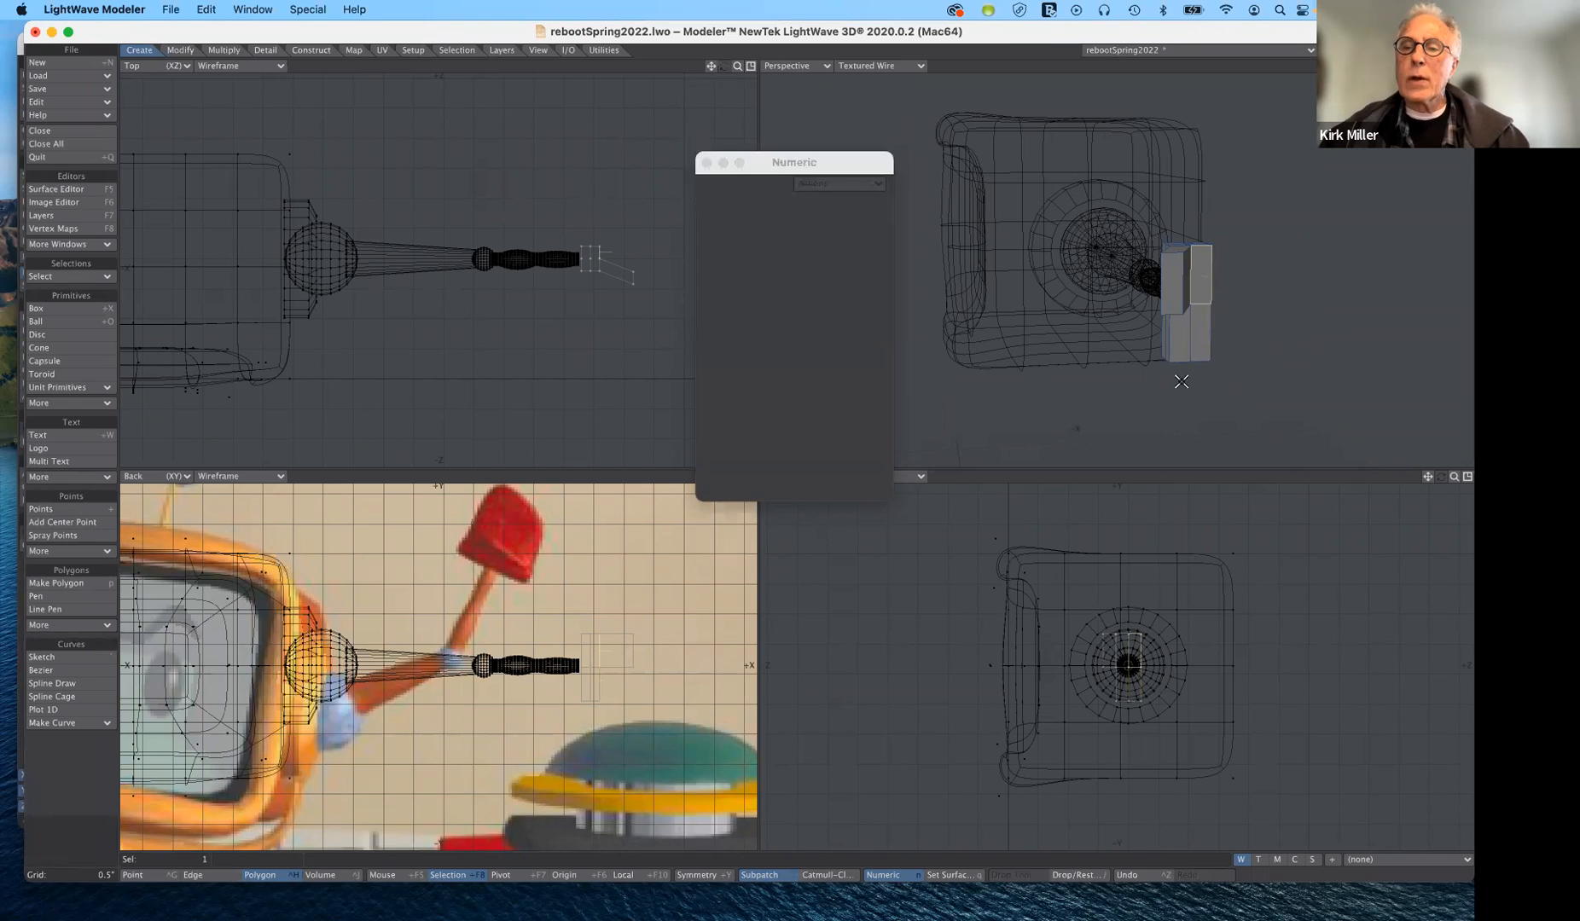
{"action": "left_click", "coordinate": [1201, 329]}
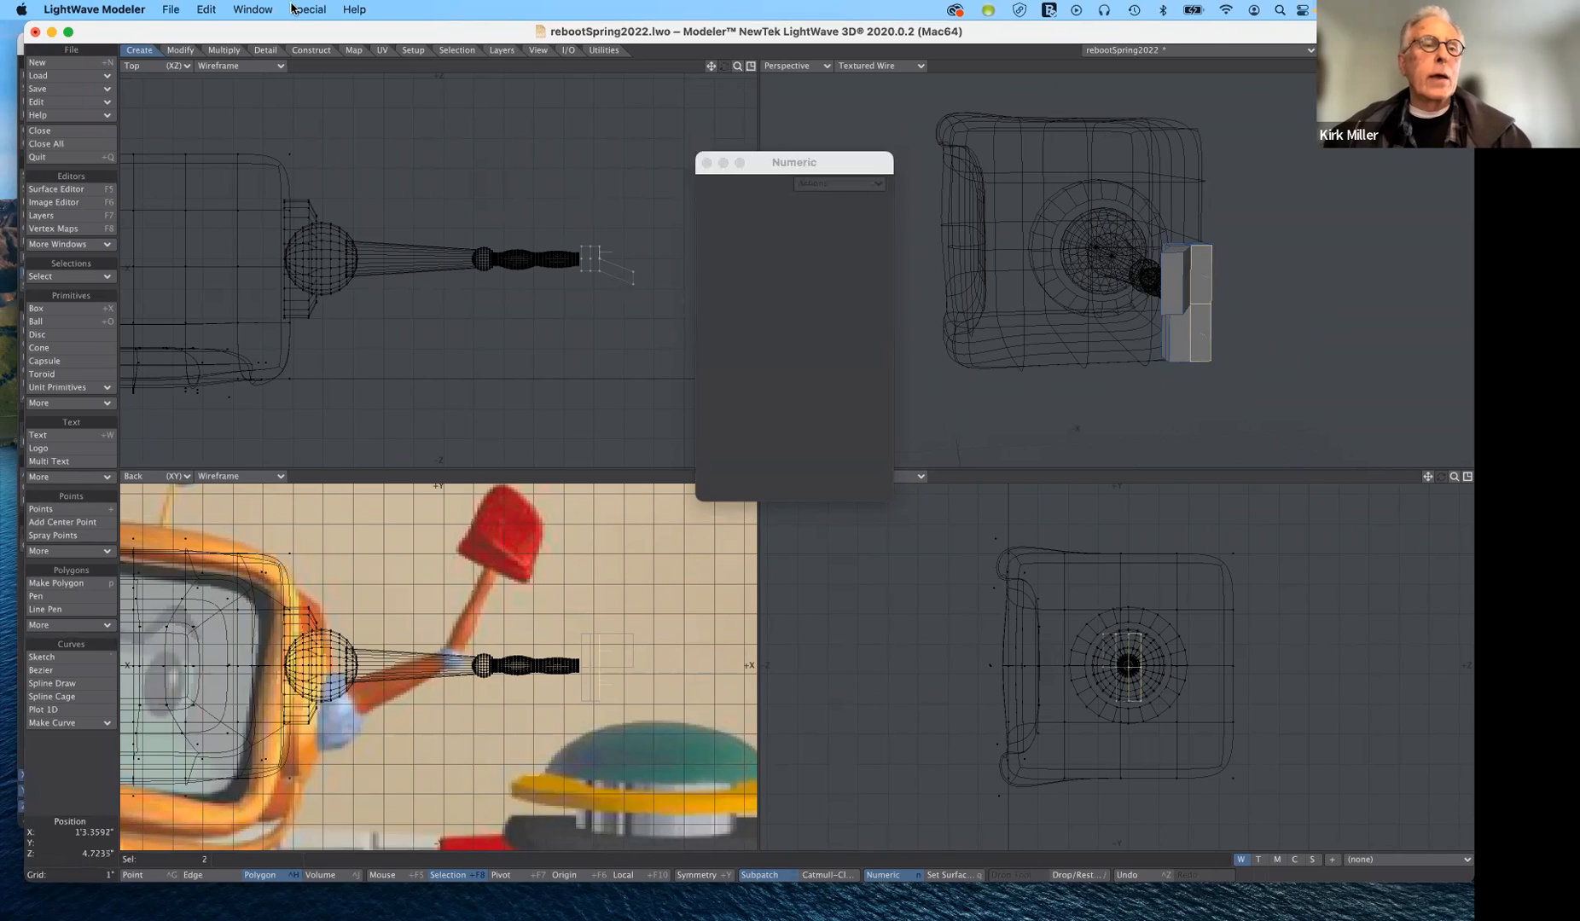
{"action": "left_click", "coordinate": [225, 51]}
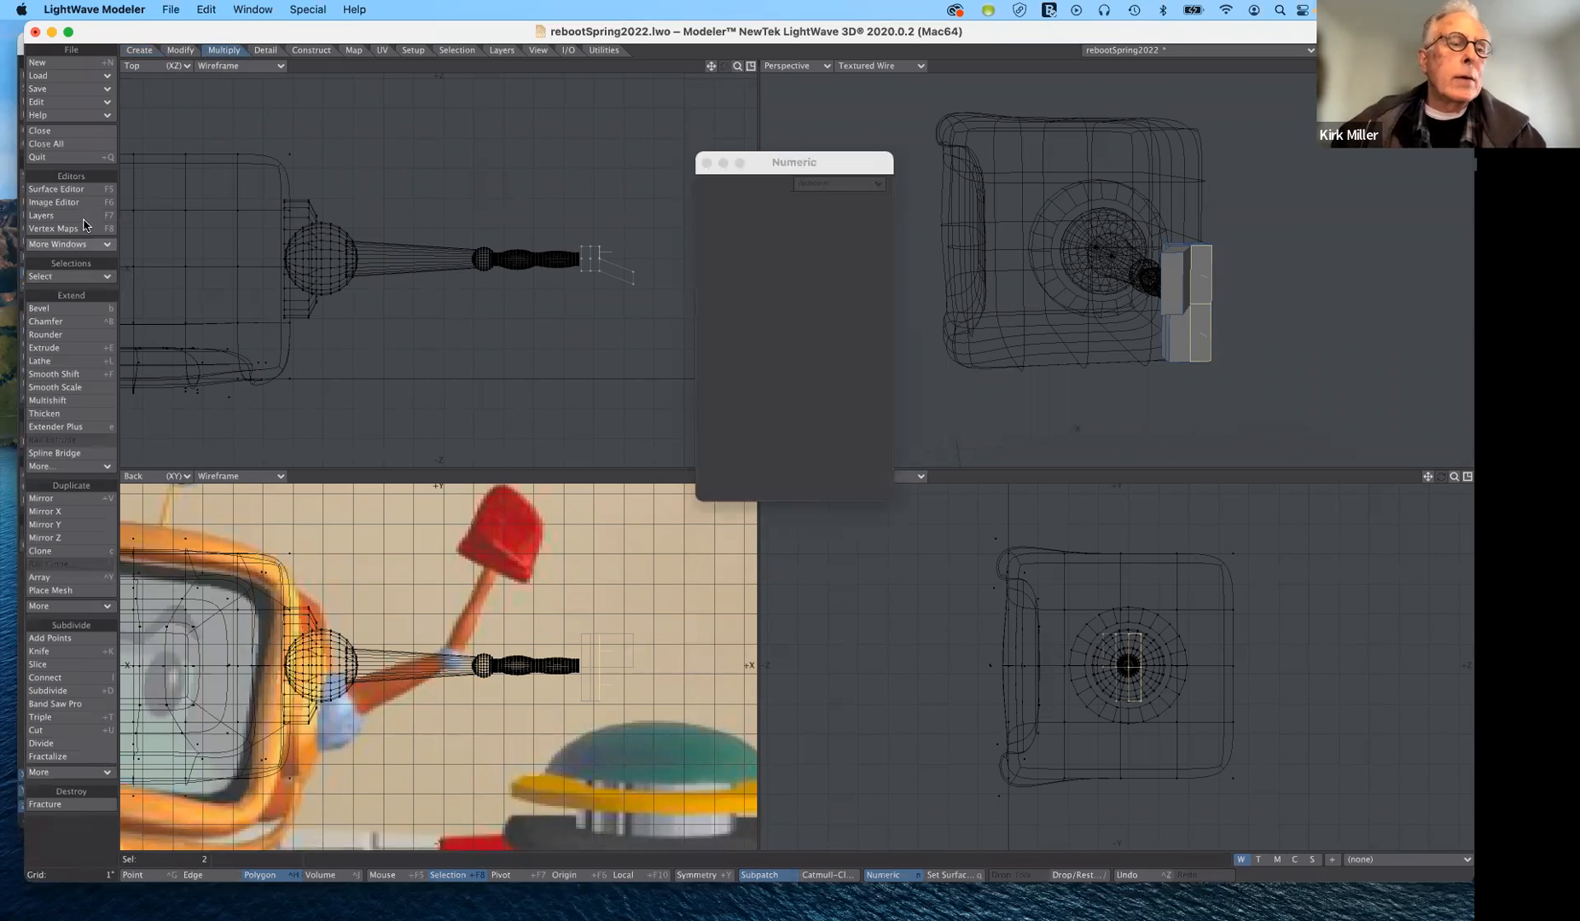
{"action": "left_click", "coordinate": [99, 377]}
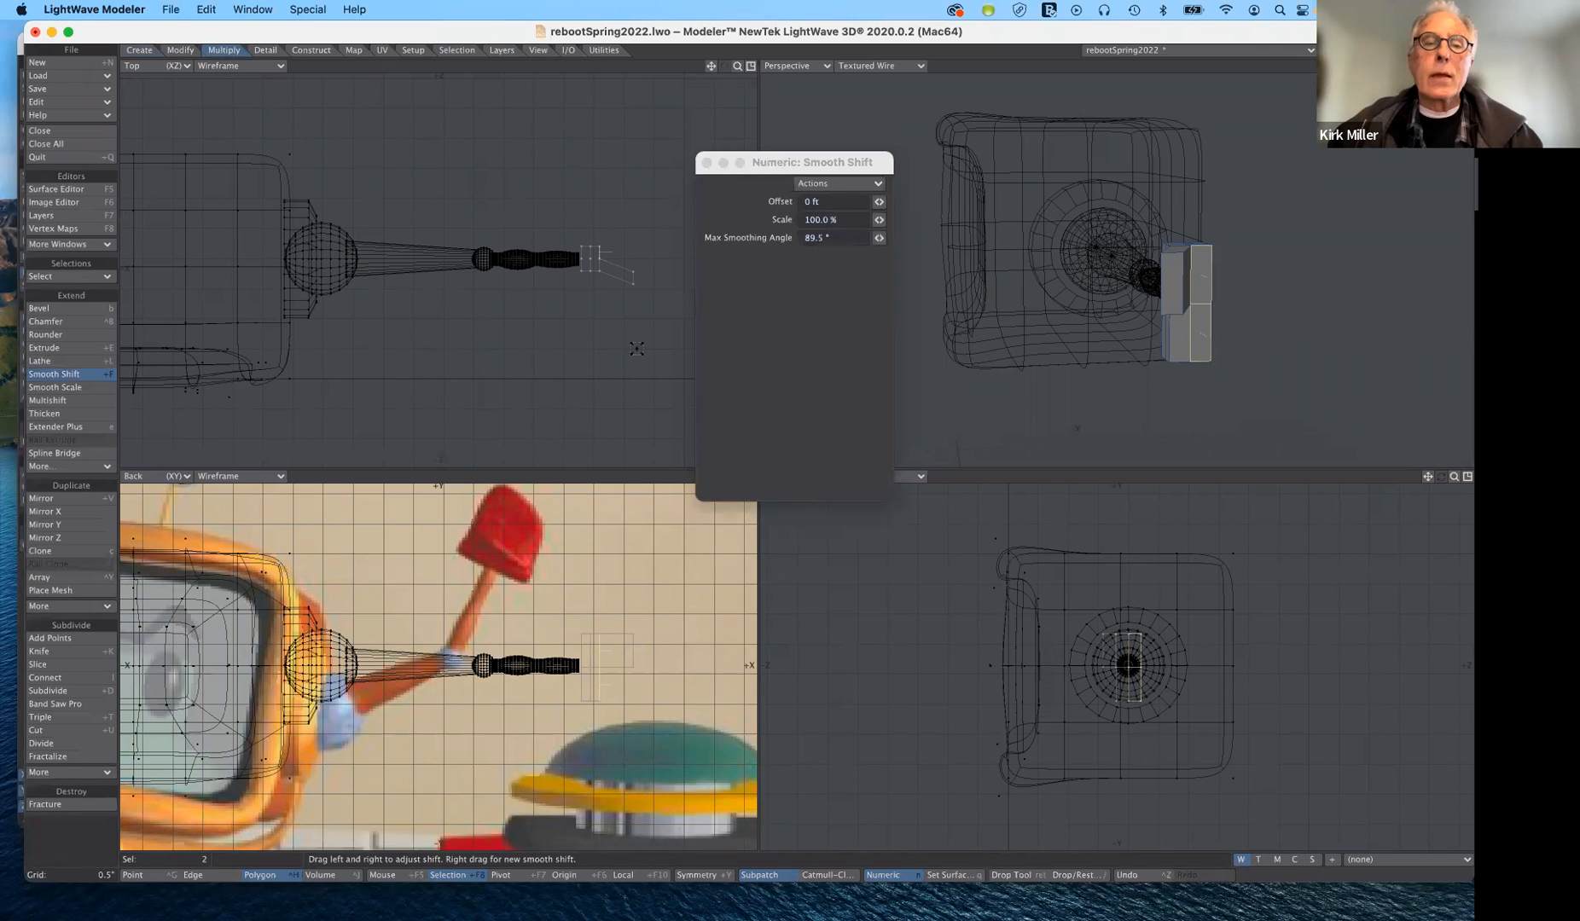
{"action": "key", "text": "t"}
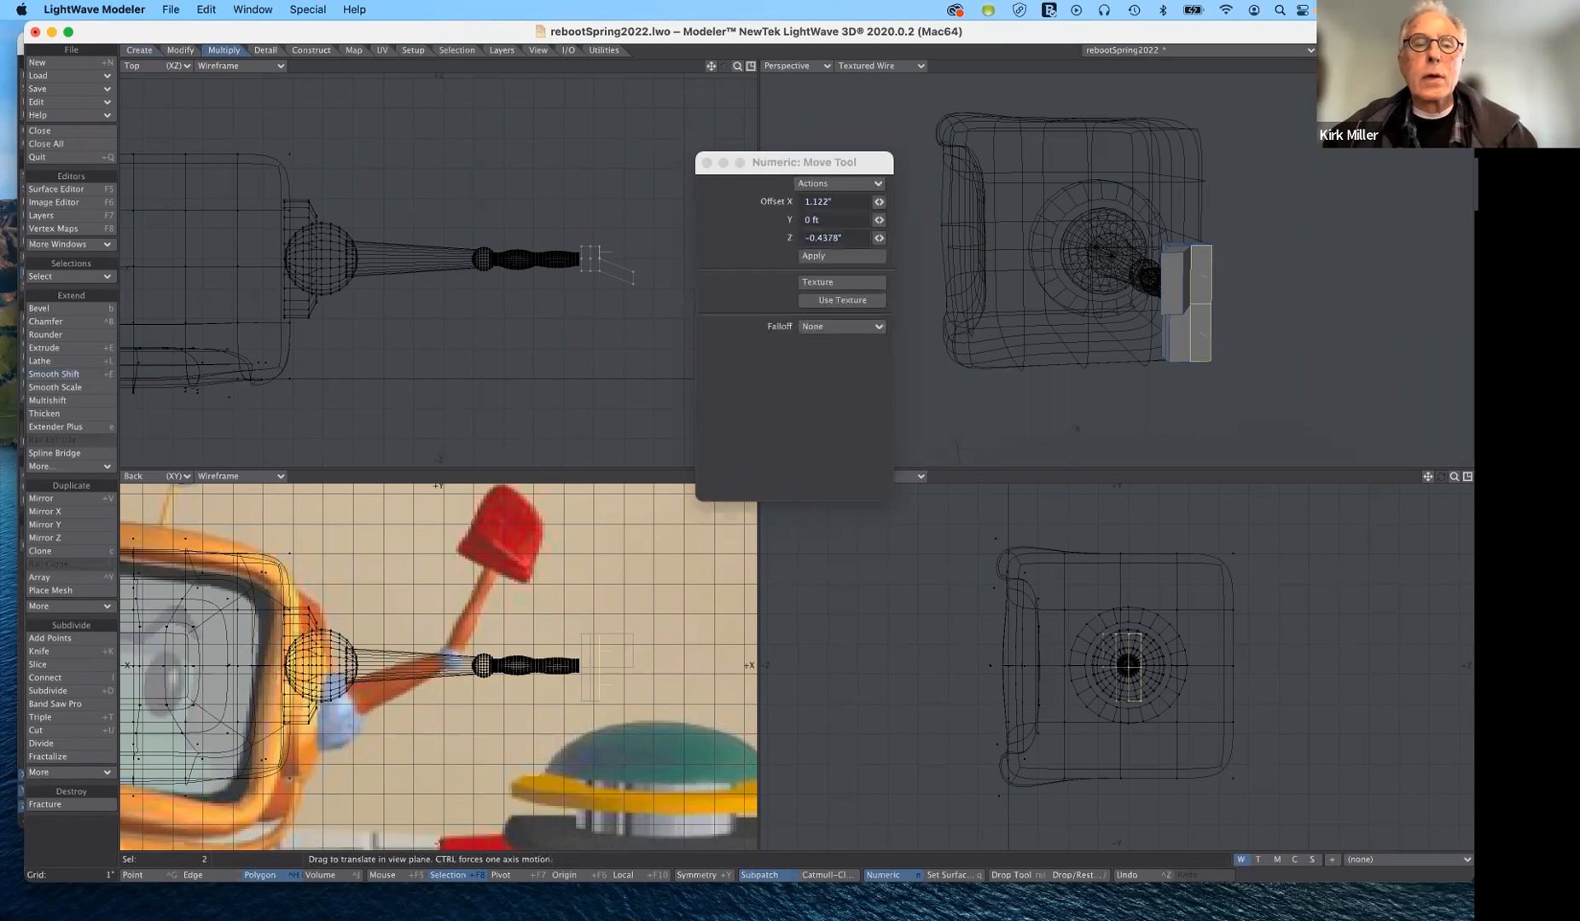
{"action": "left_click_drag", "start_coordinate": [600, 252], "coordinate": [652, 252]}
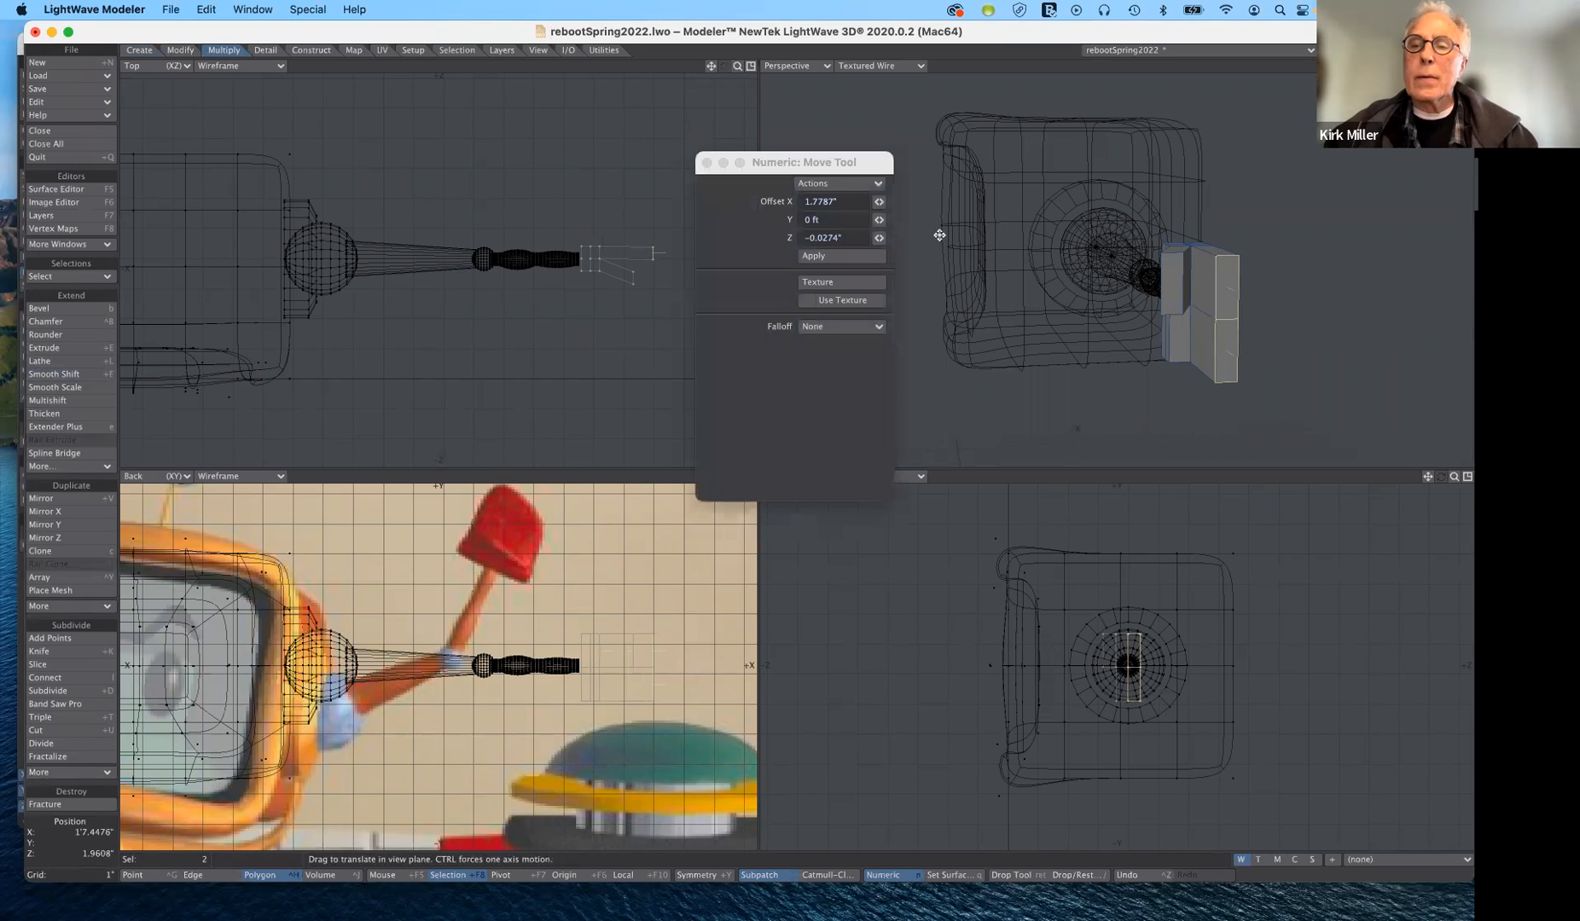
- Move the two selected polygons on the hand's outer end about 0.41" in X and 0.05" in Z, and deselect them
{"action": "left_click_drag", "start_coordinate": [1442, 65], "coordinate": [1509, 72]}
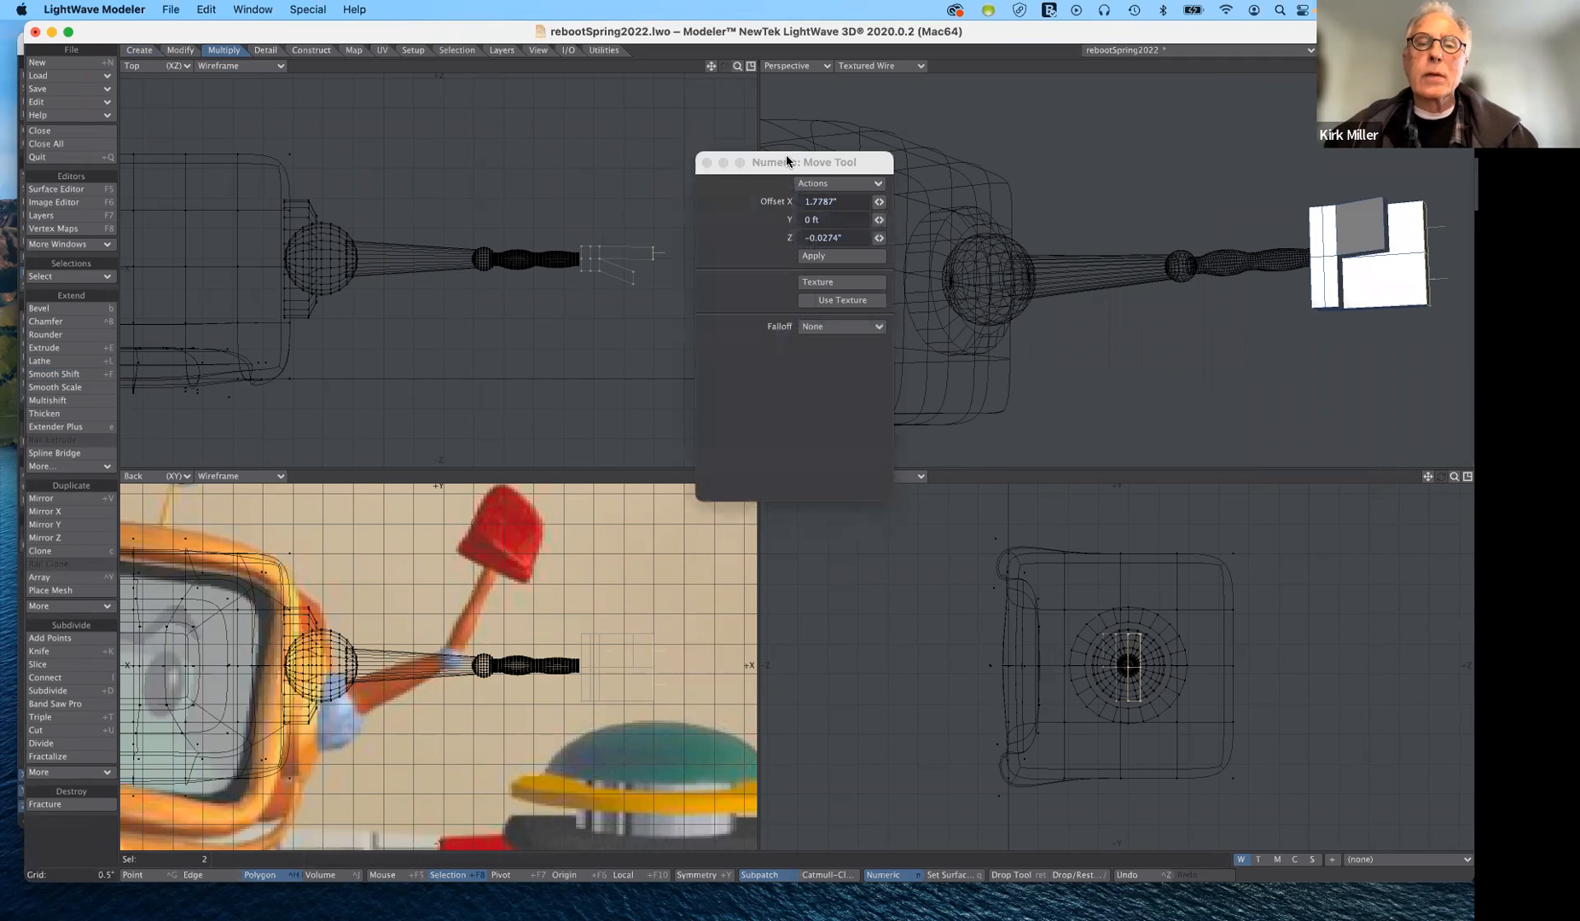
{"action": "key", "text": "n"}
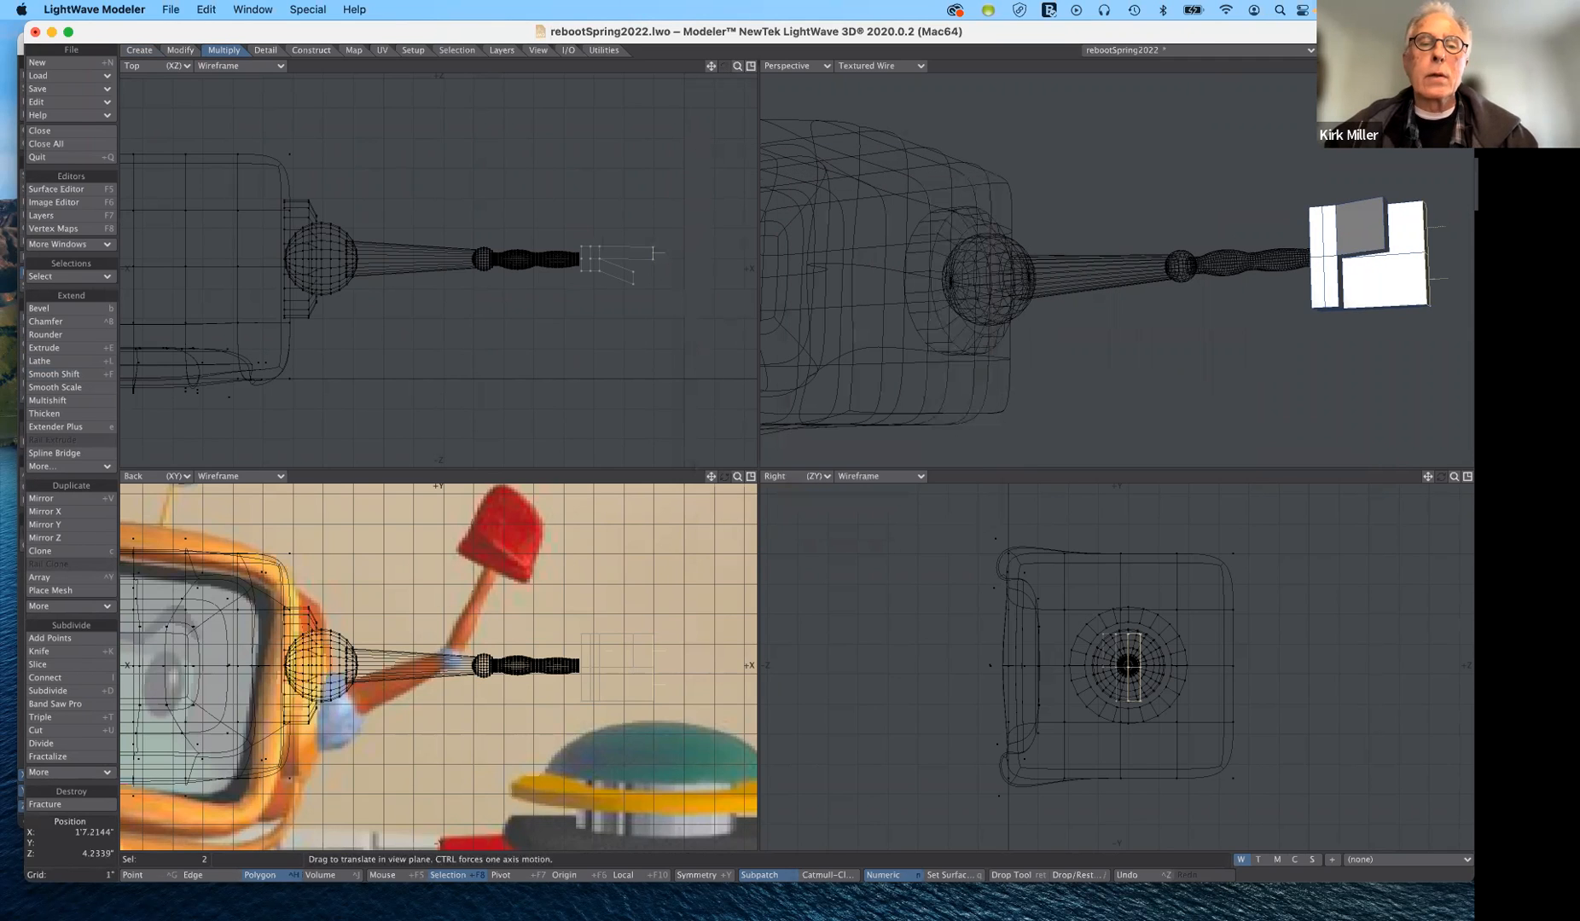
{"action": "left_click_drag", "start_coordinate": [661, 251], "coordinate": [681, 259]}
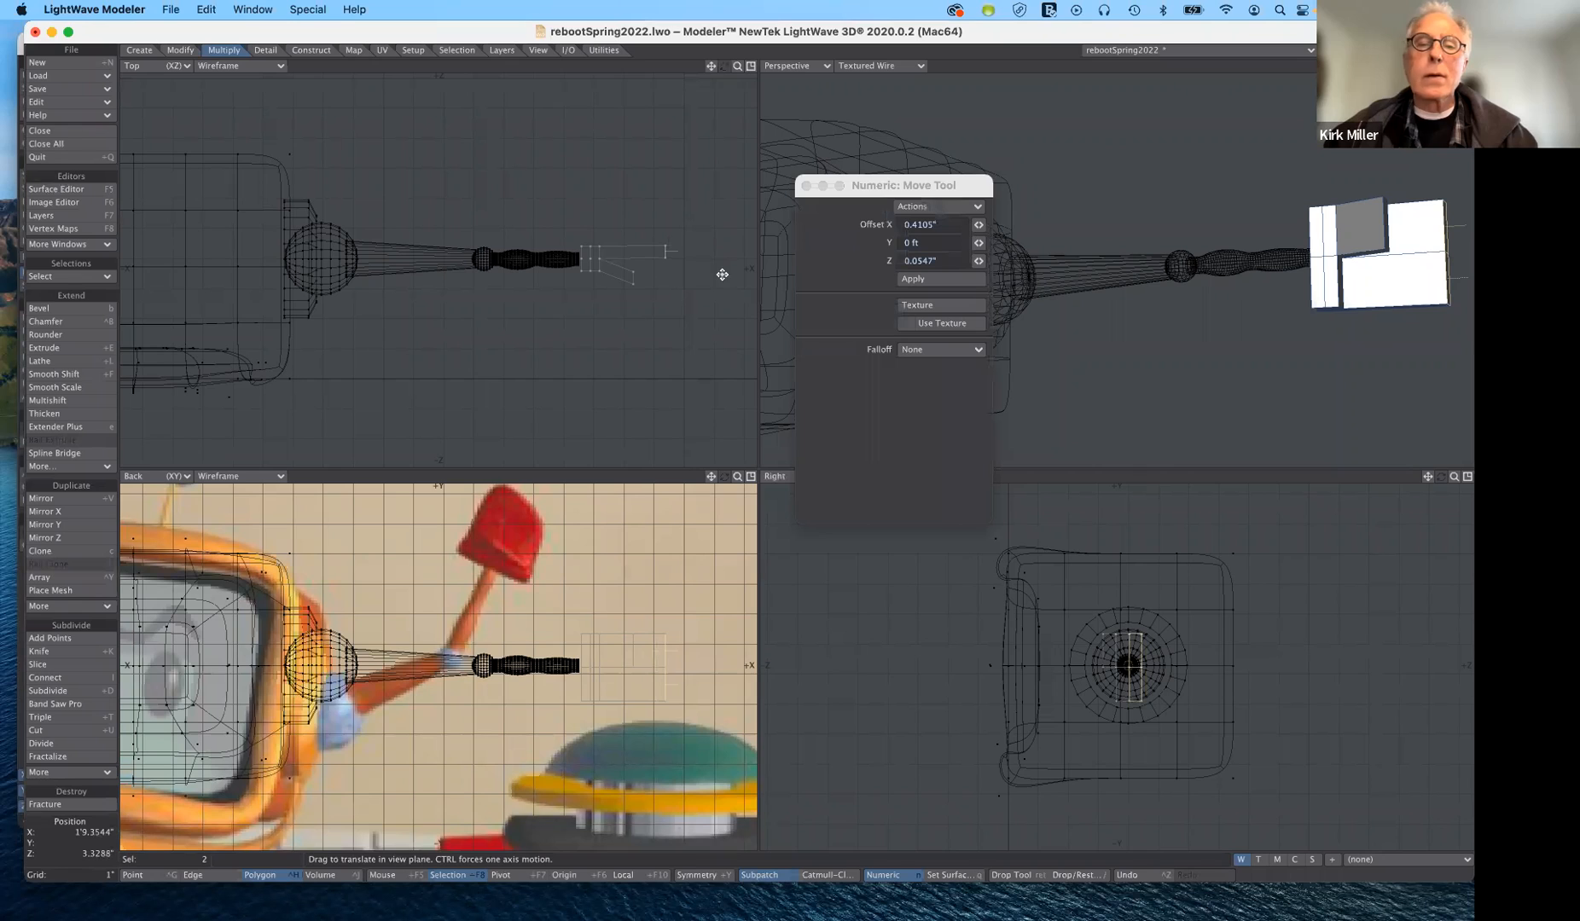
{"action": "left_click", "coordinate": [87, 307]}
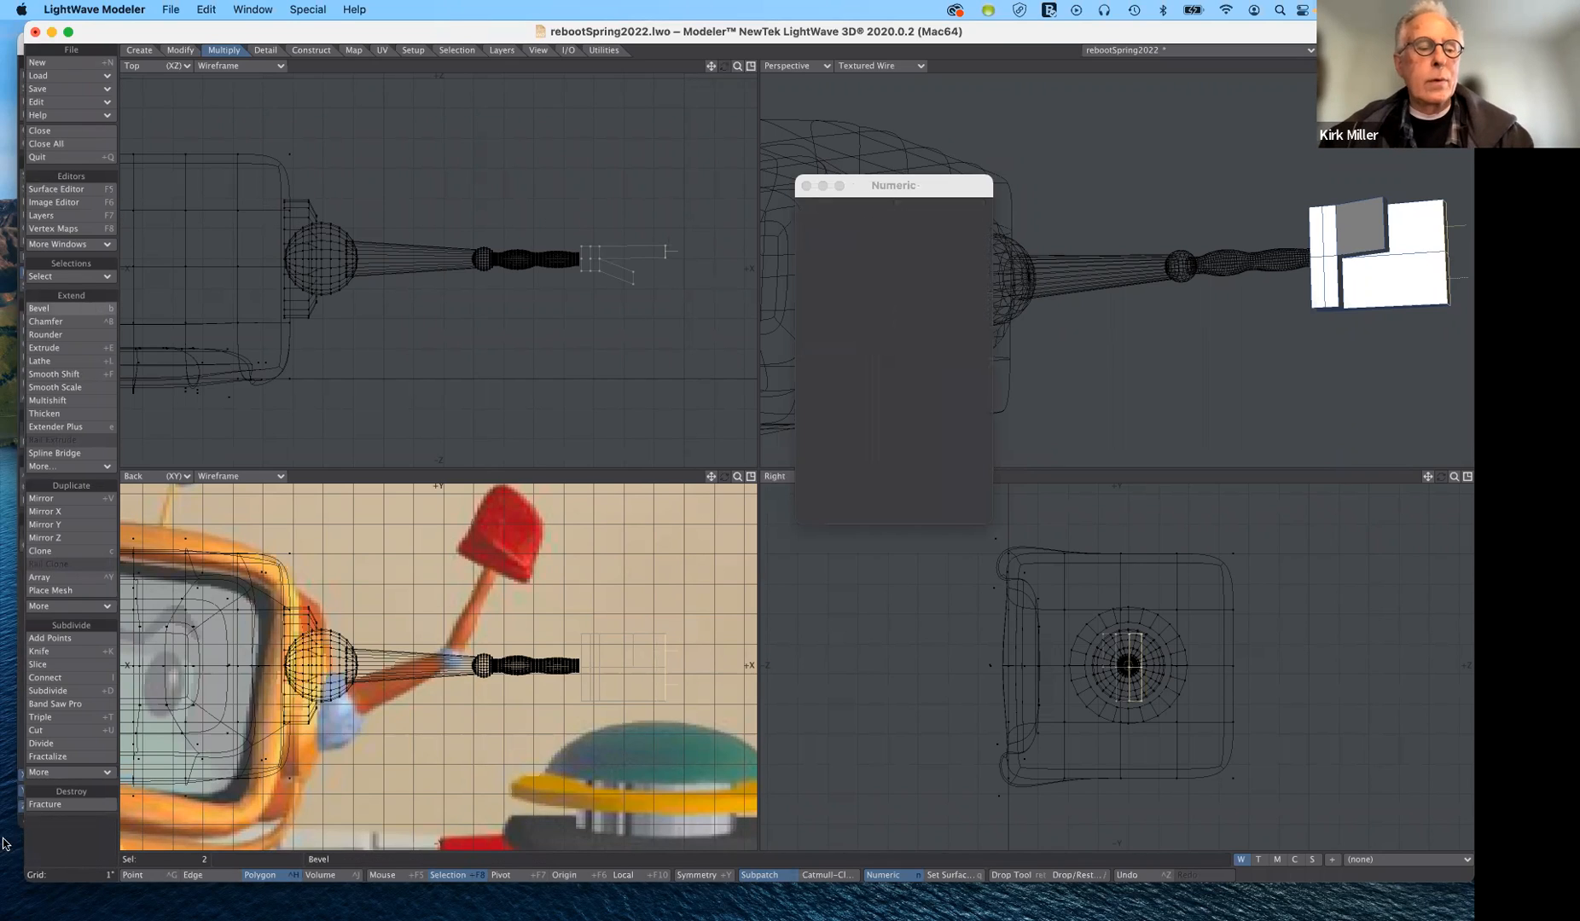
{"action": "left_click", "coordinate": [472, 700]}
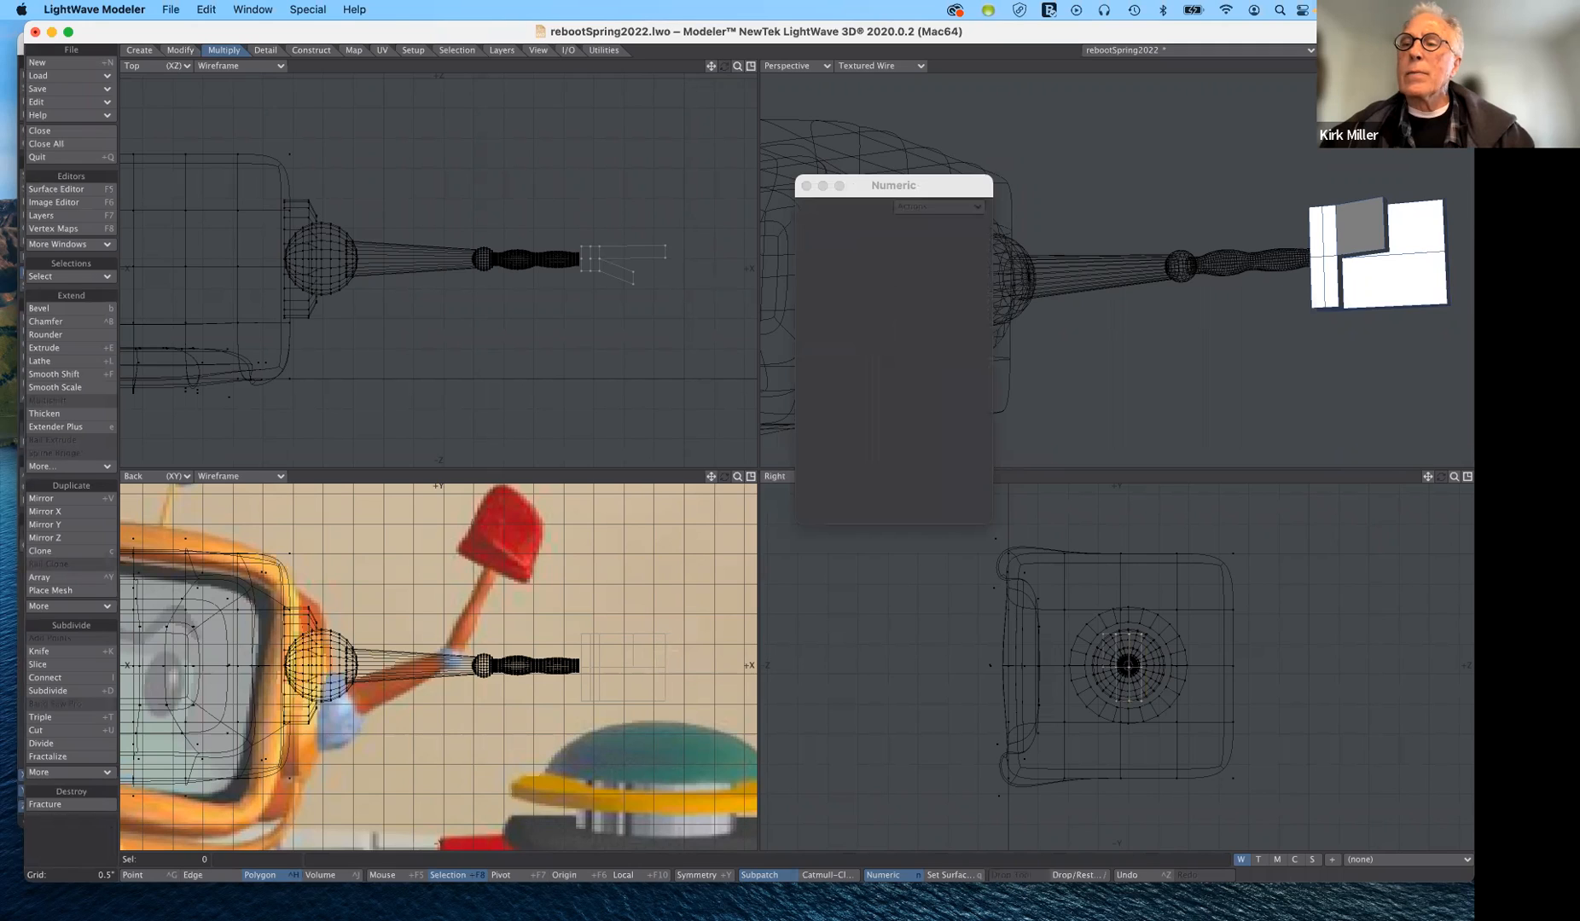
- Convert the hand's box mesh to smooth subpatches
{"action": "scroll", "coordinate": [1117, 270], "scroll_direction": "down", "scroll_amount": 5}
{"action": "mouse_move", "coordinate": [1440, 66]}
{"action": "left_mouse_down"}
{"action": "mouse_move", "coordinate": [1334, 67]}
{"action": "mouse_move", "coordinate": [1450, 67]}
{"action": "left_mouse_up"}
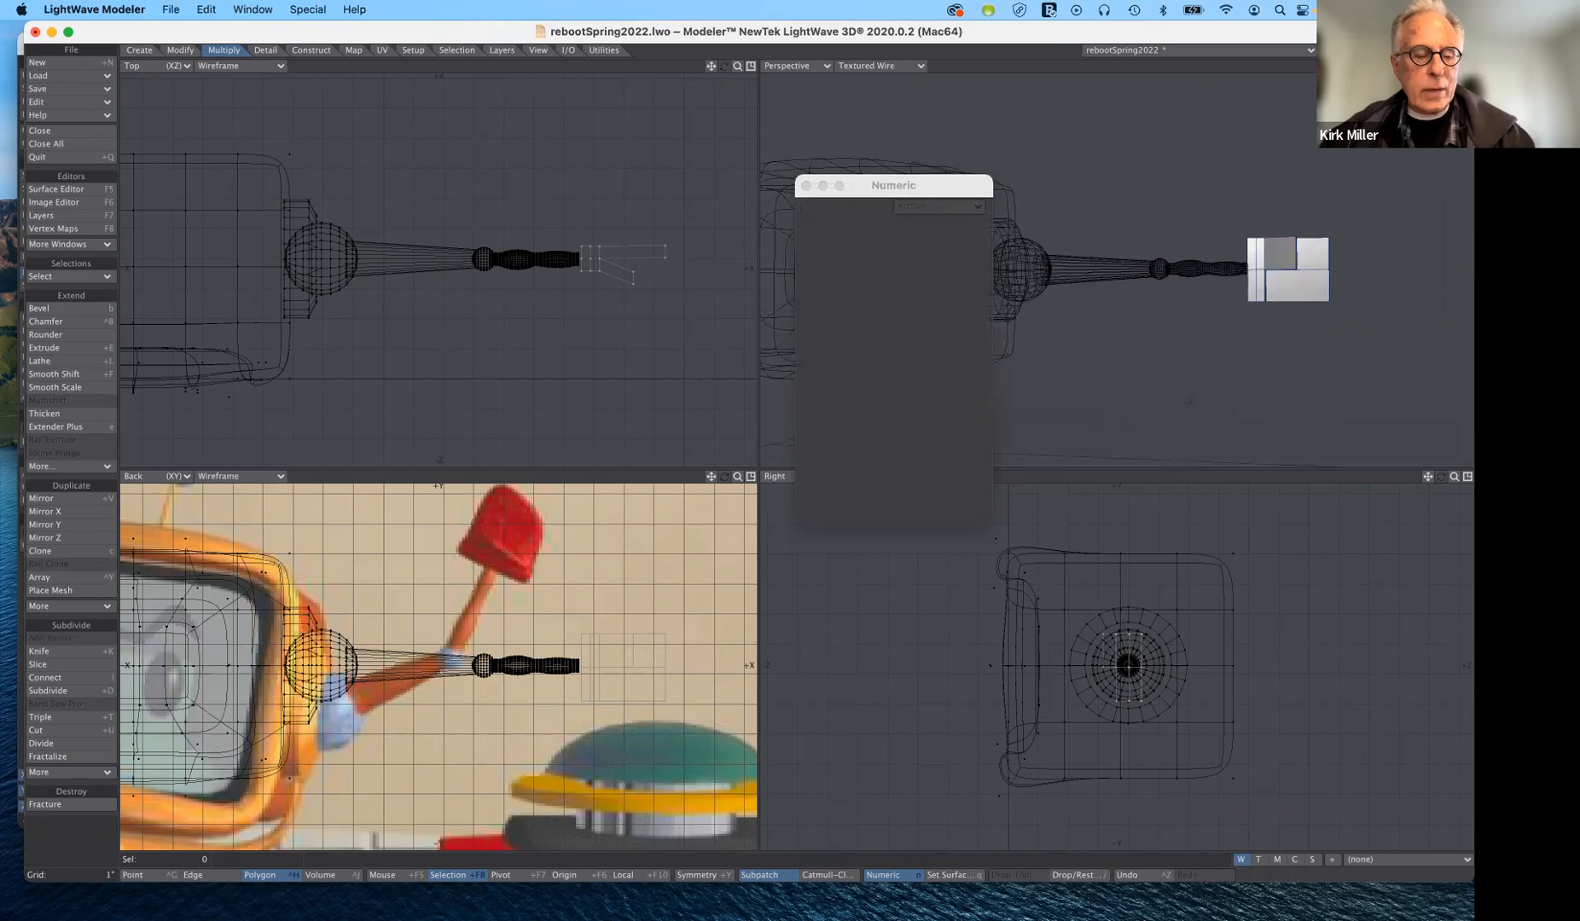
{"action": "key", "text": "Tab"}
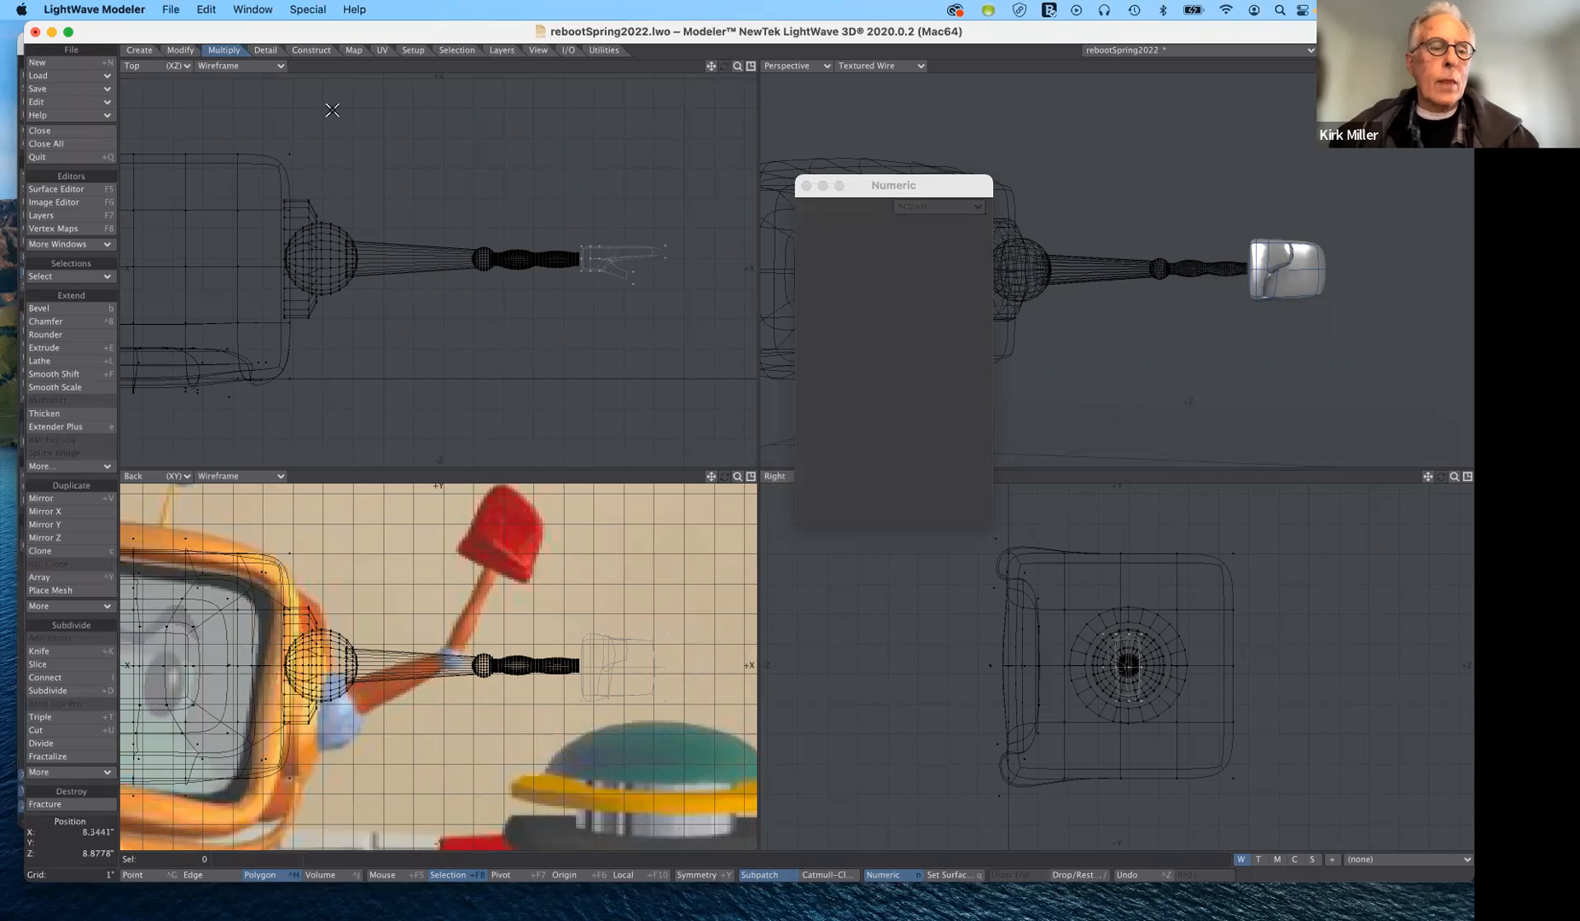
- Remove the mike.jpg backdrop from the Back view by setting its backdrop image to (none)
{"action": "key", "text": "d"}
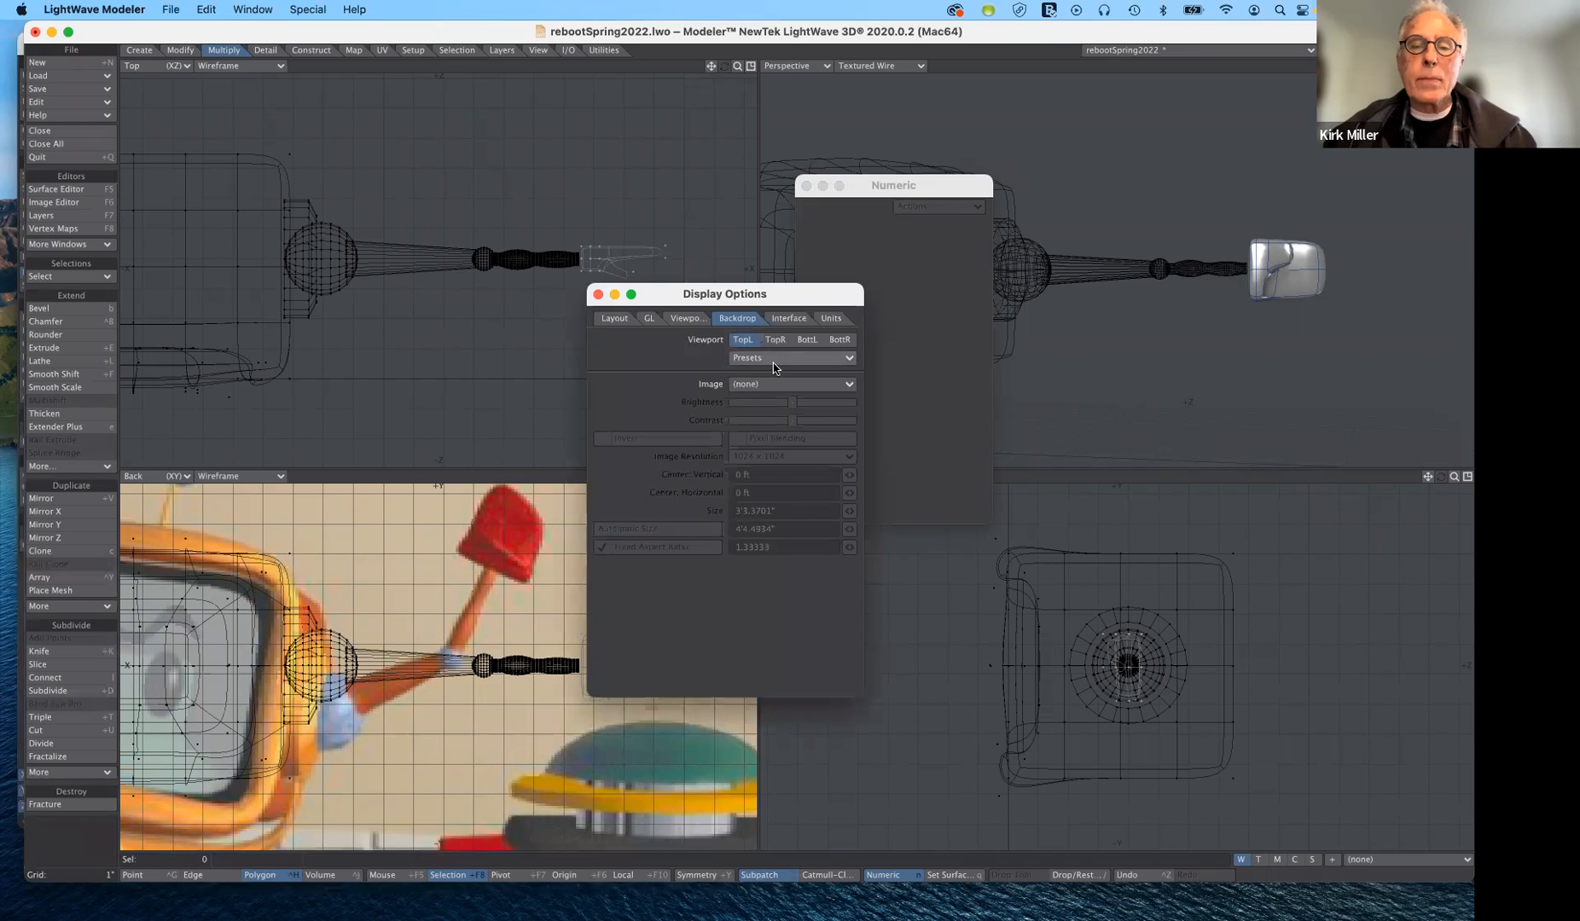
{"action": "left_click", "coordinate": [807, 340]}
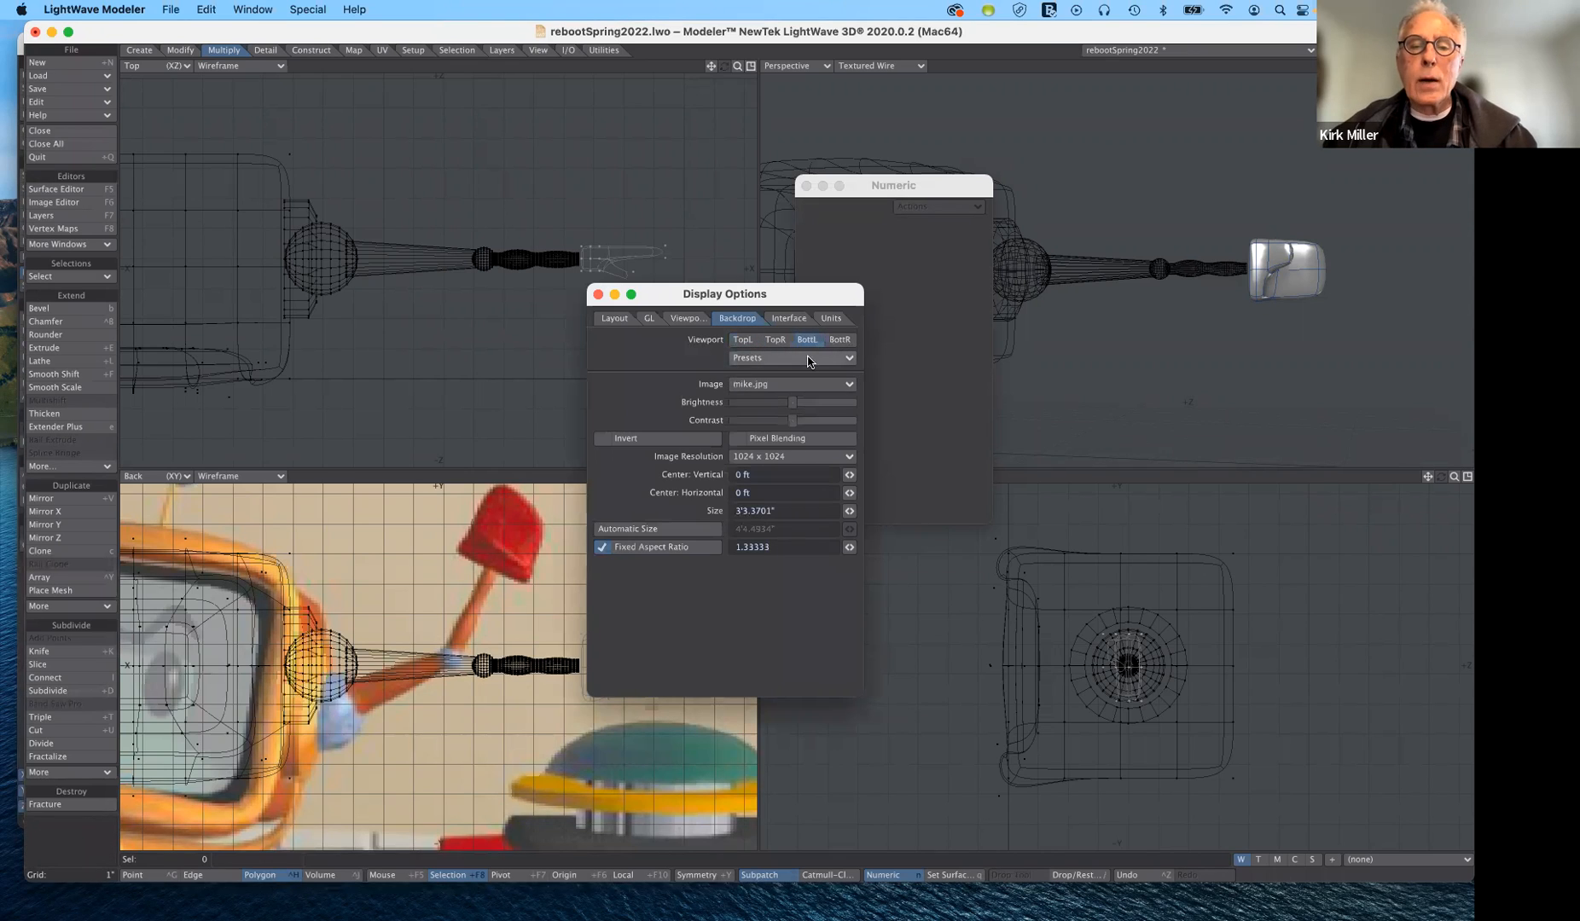
{"action": "left_click", "coordinate": [782, 386]}
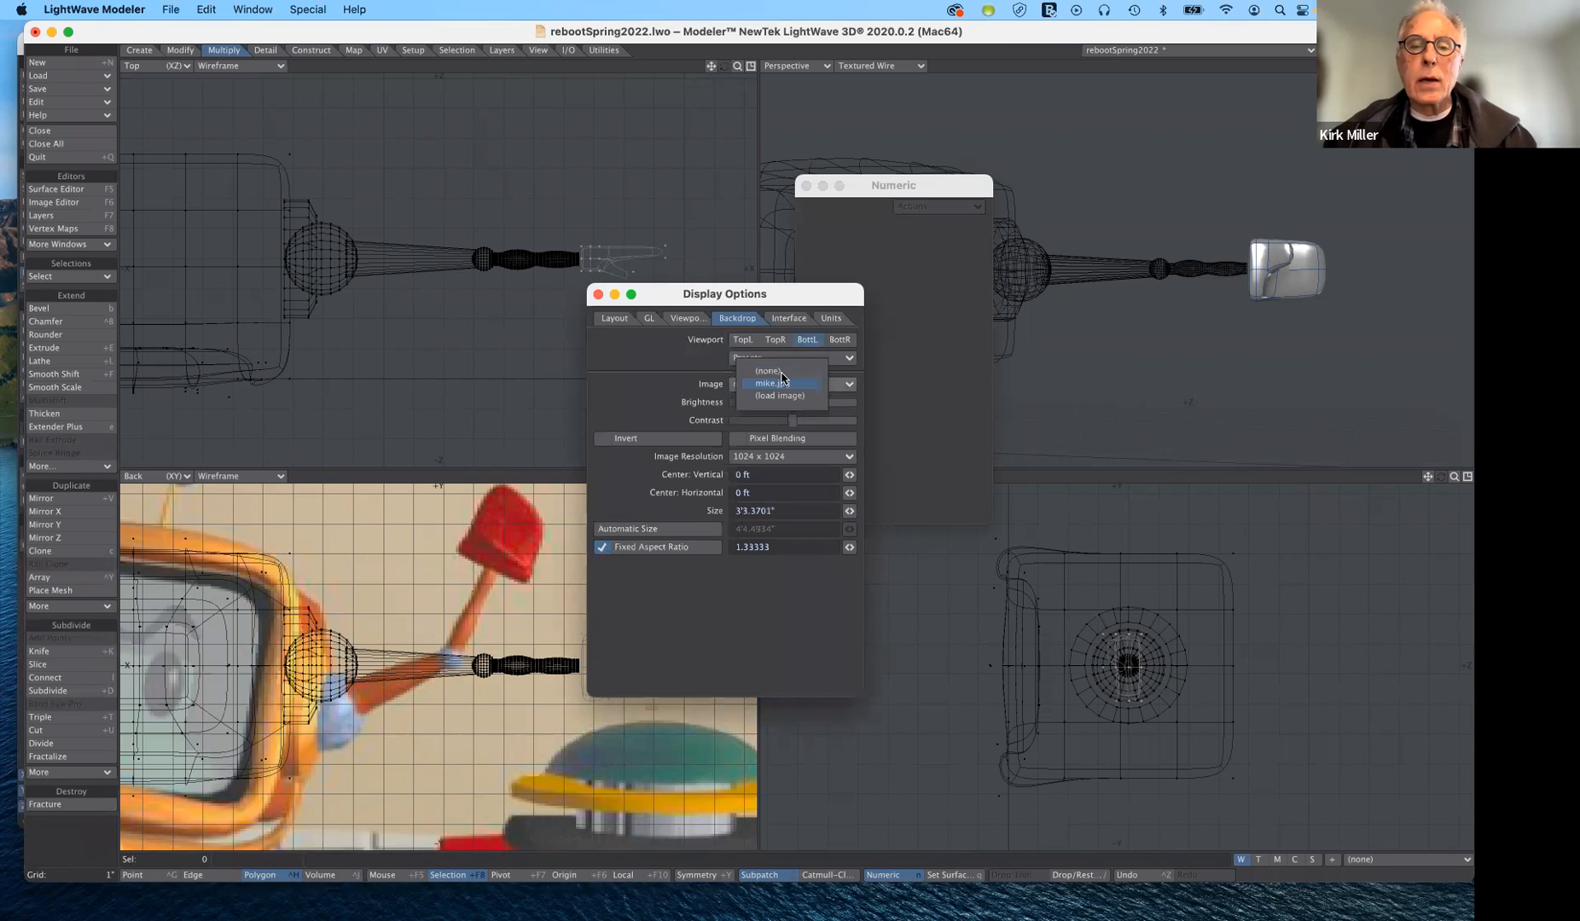
{"action": "left_click", "coordinate": [778, 372]}
{"action": "left_click_drag", "start_coordinate": [783, 296], "coordinate": [949, 573]}
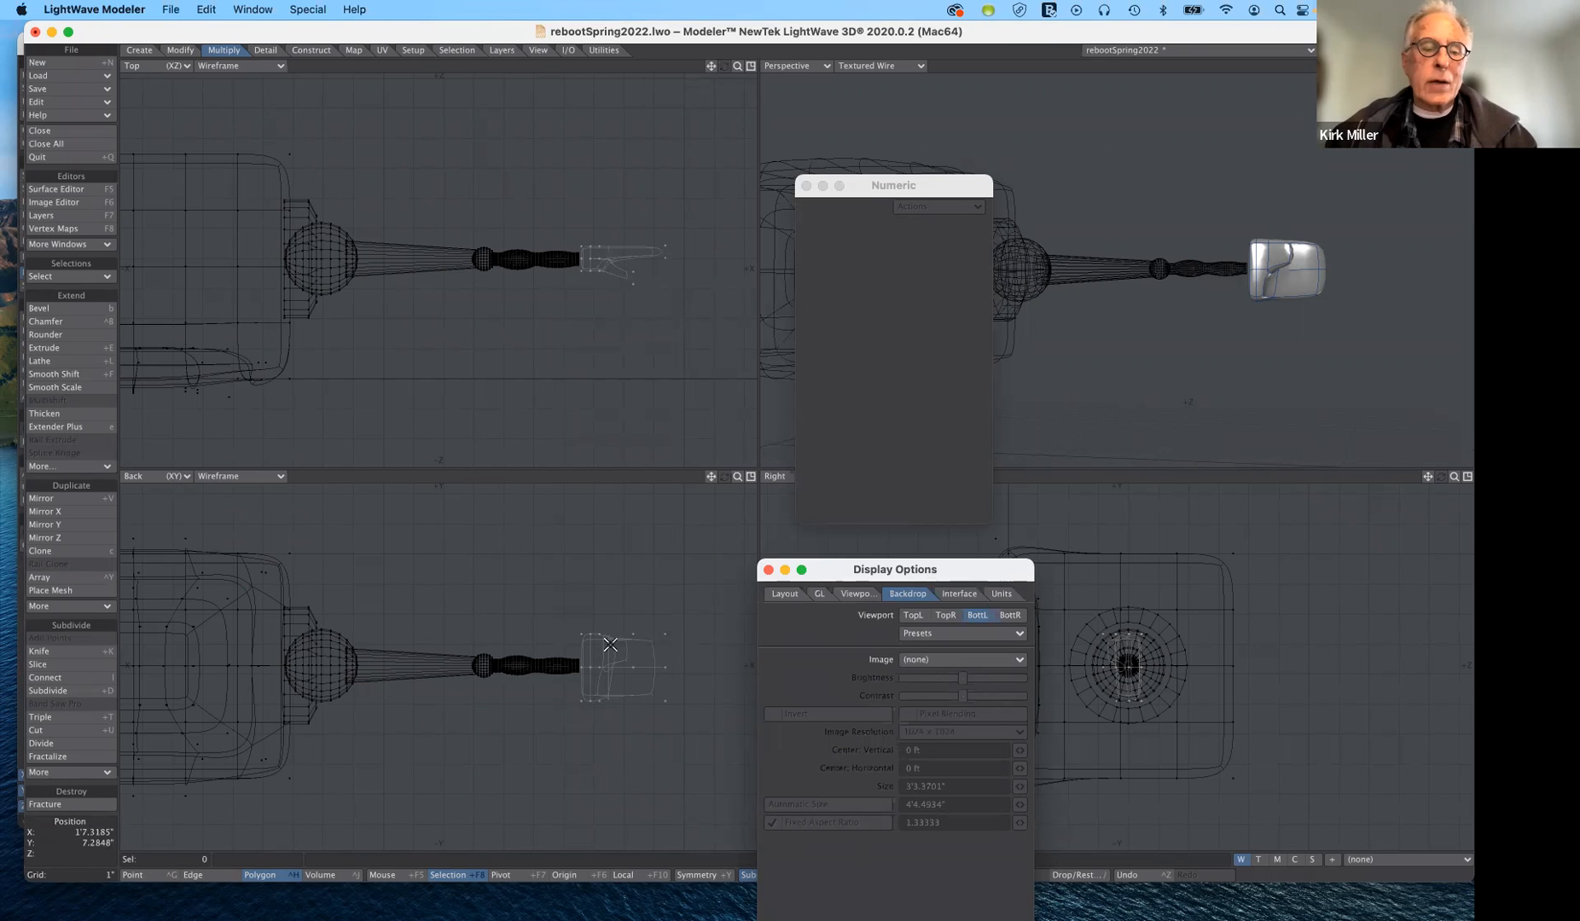
- Select the two points at the hand's upper outer corner and move them about 1.61" in X and 0.36" in Y
{"action": "left_click", "coordinate": [158, 875]}
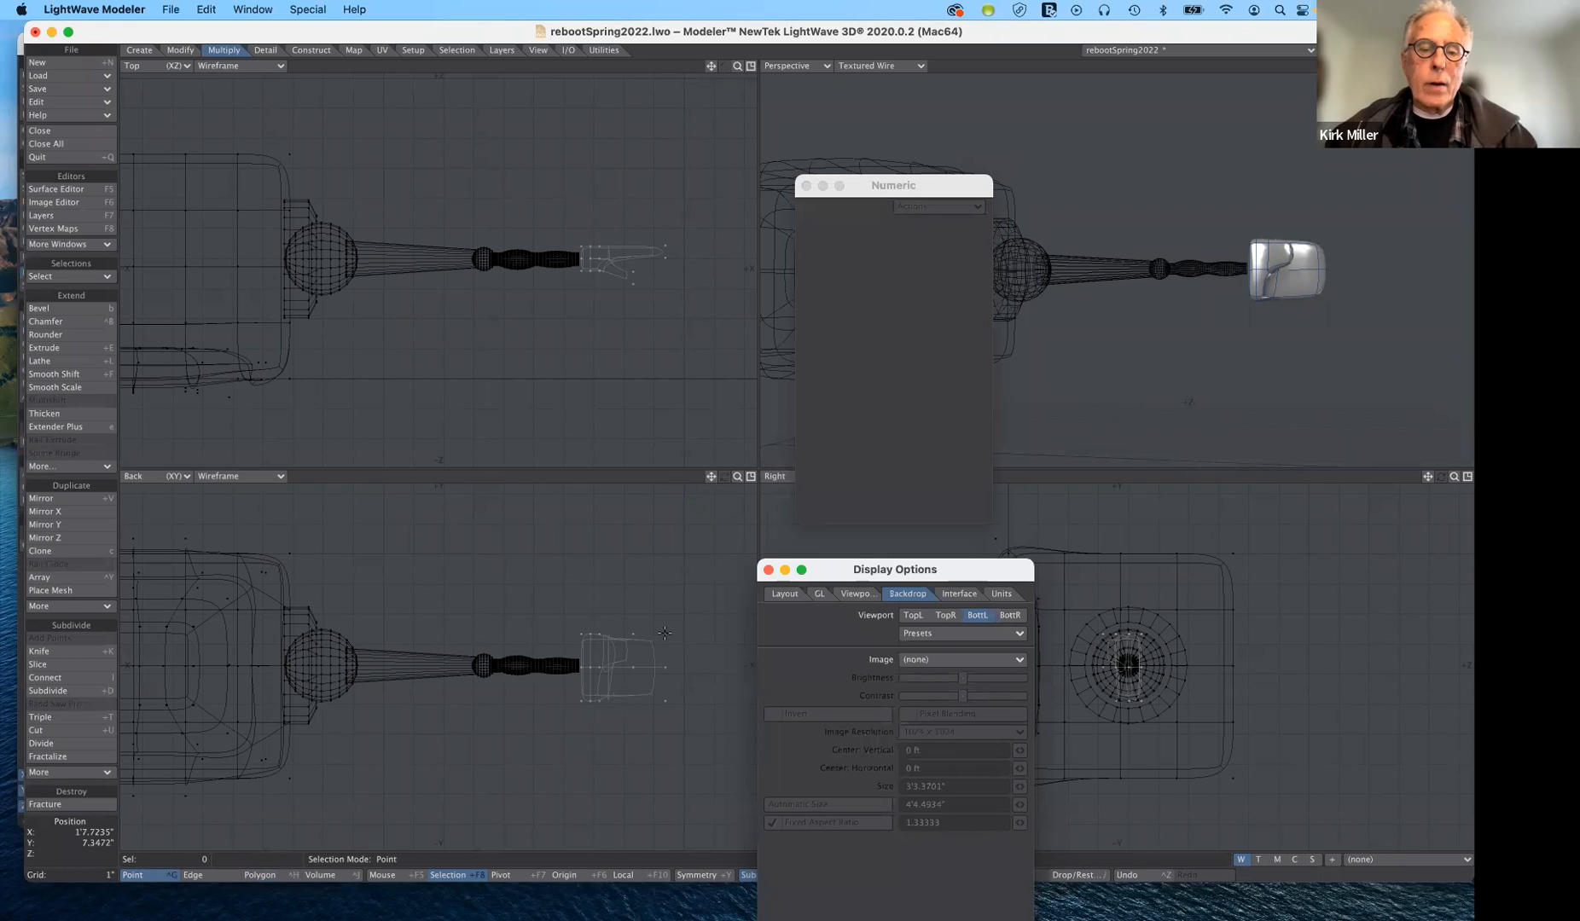
{"action": "left_click_drag", "start_coordinate": [665, 633], "coordinate": [667, 688]}
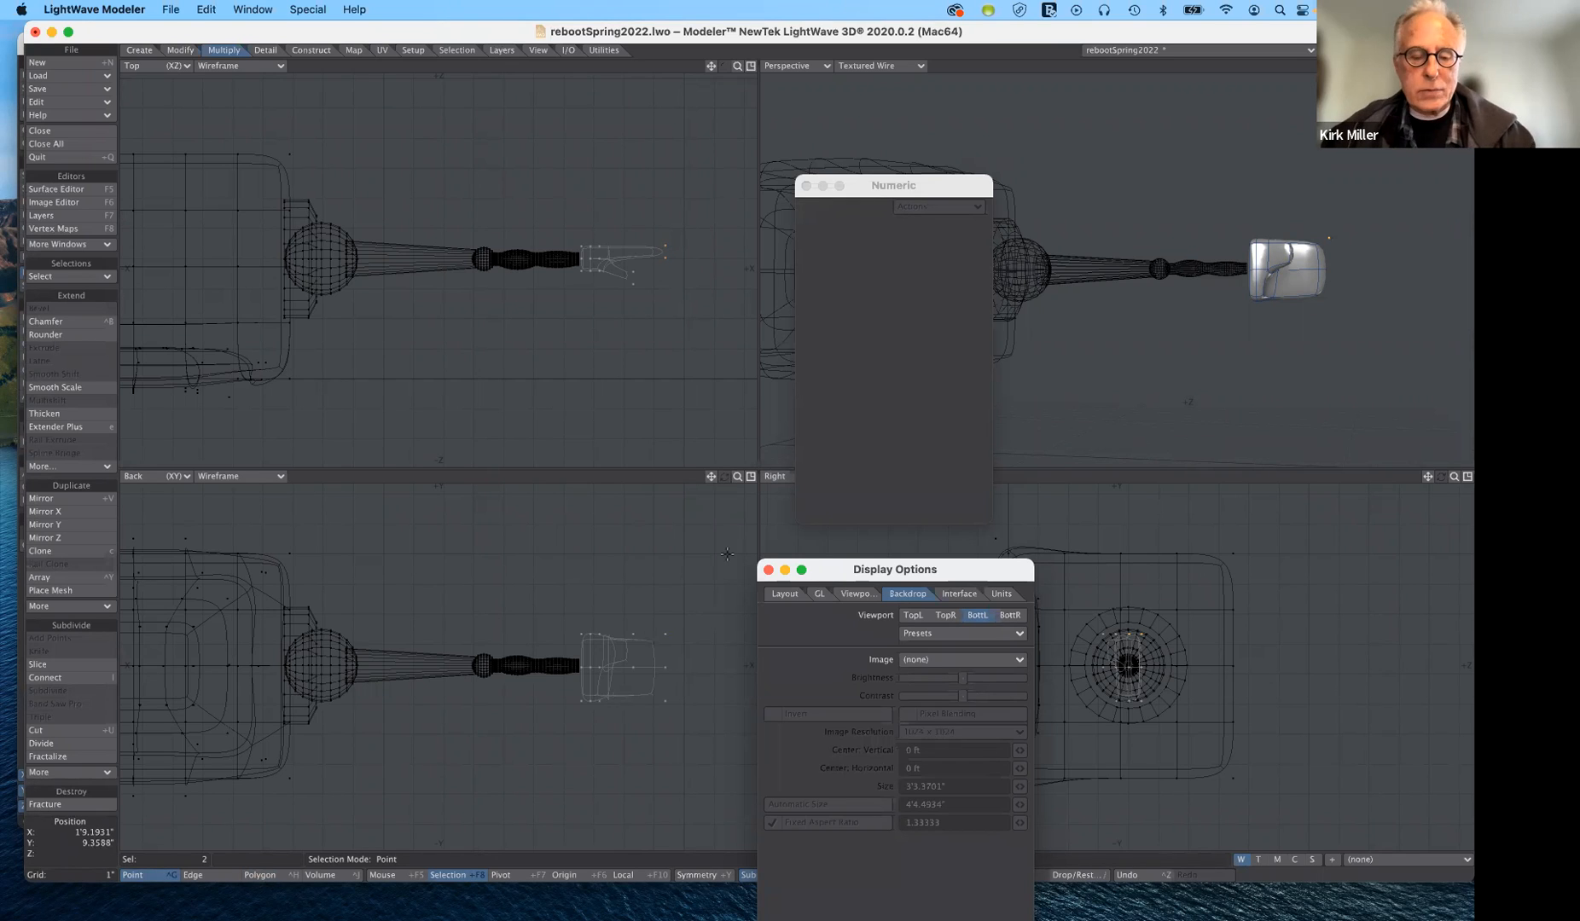
{"action": "key", "text": "t"}
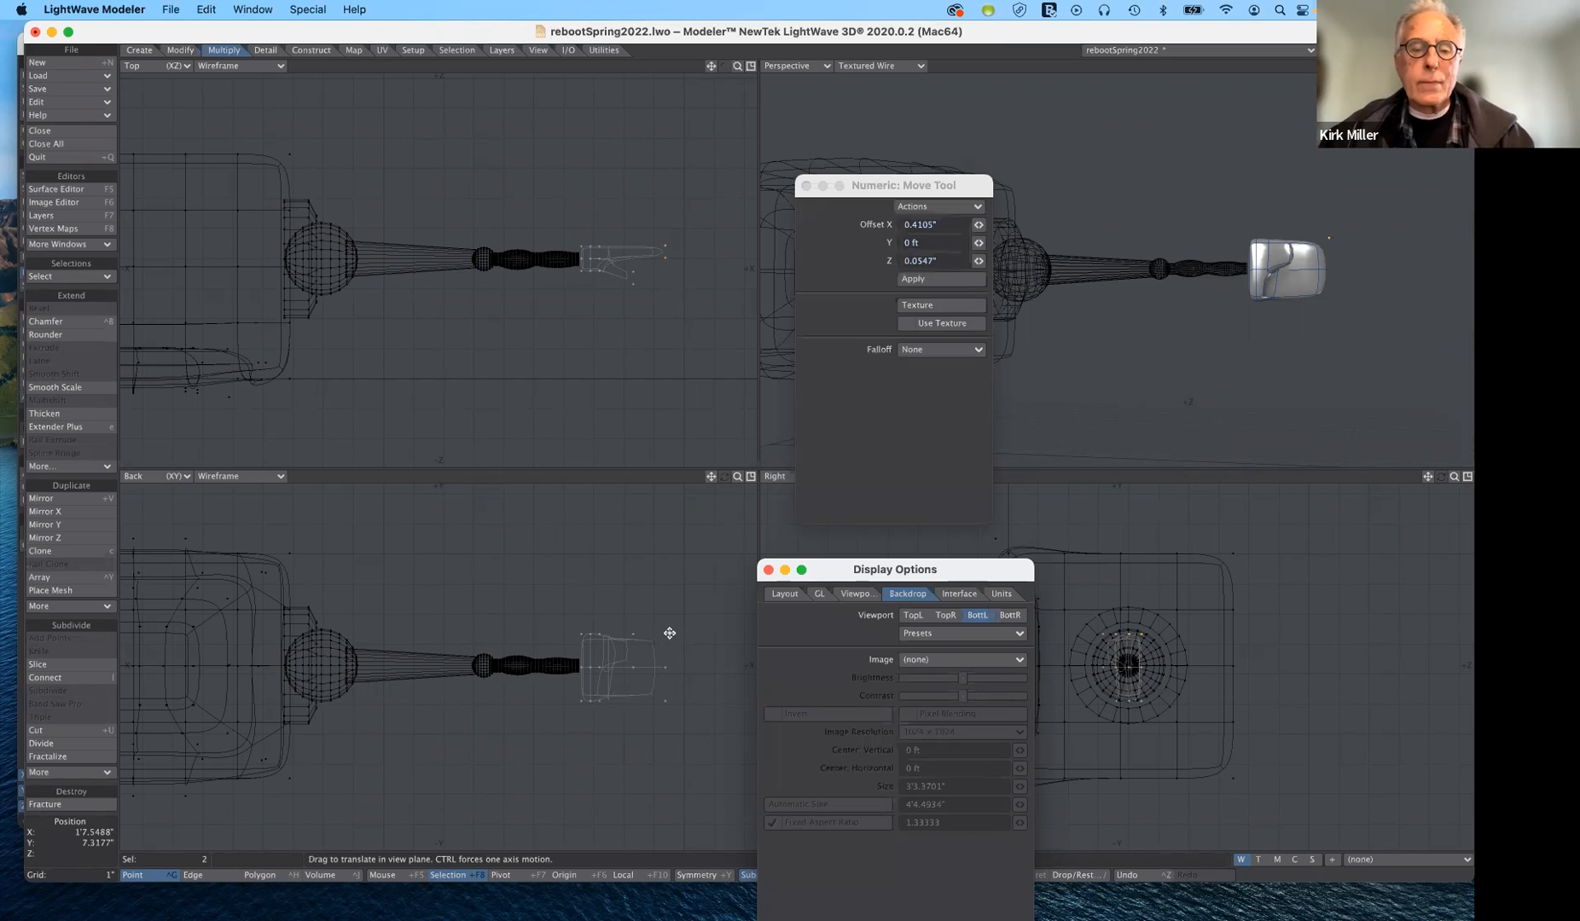
{"action": "left_click_drag", "start_coordinate": [665, 634], "coordinate": [698, 631]}
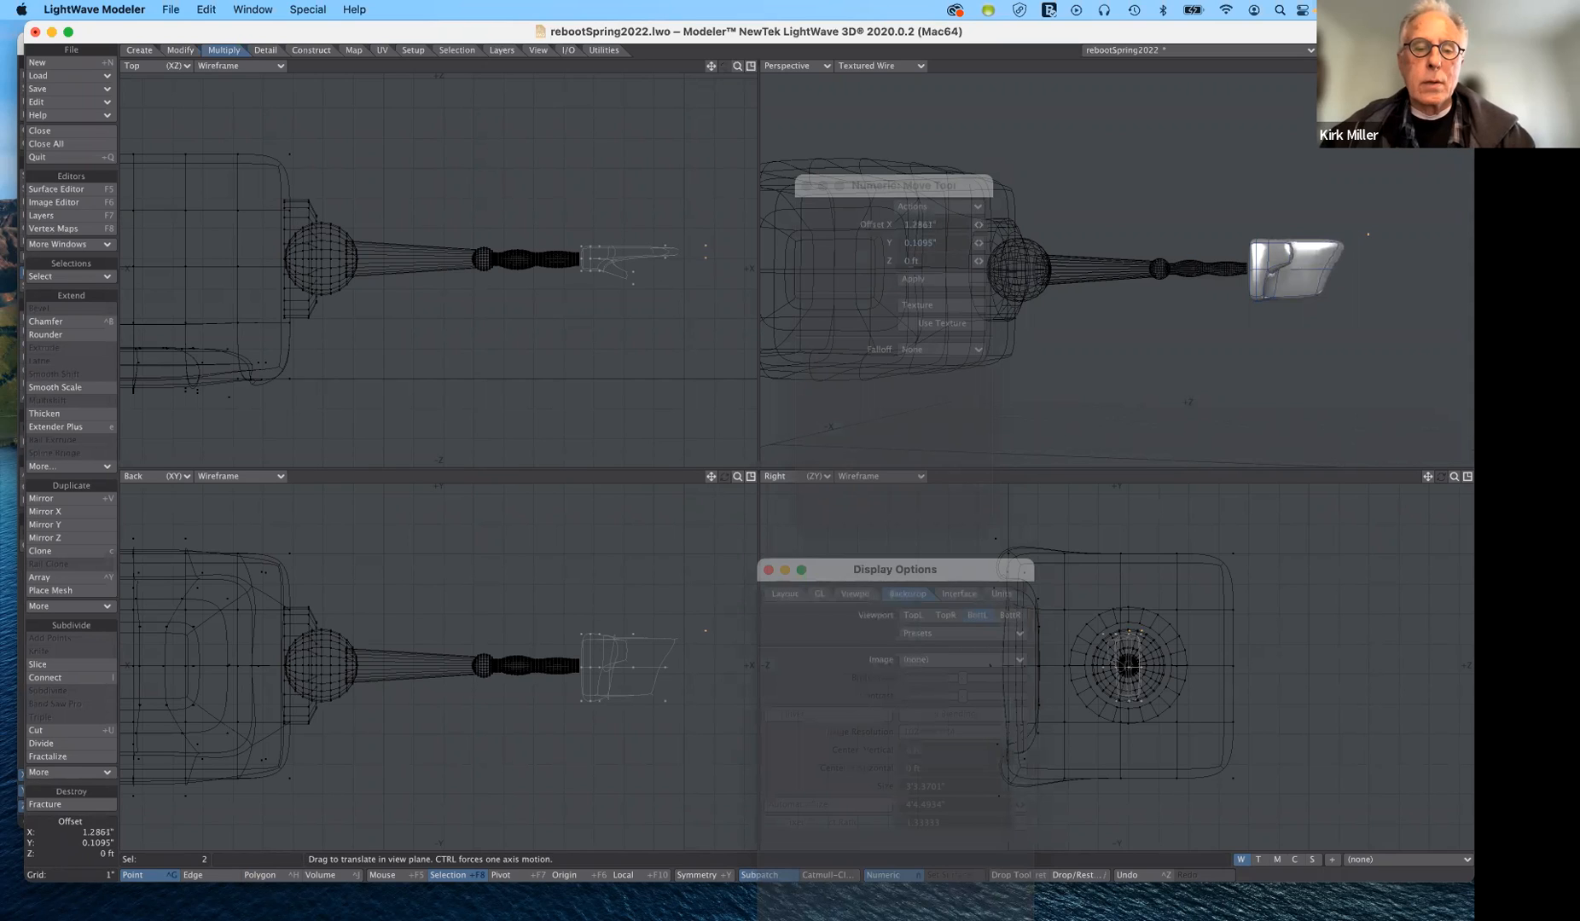
{"action": "left_click_drag", "start_coordinate": [706, 631], "coordinate": [714, 624]}
{"action": "left_click_drag", "start_coordinate": [638, 686], "coordinate": [638, 686]}
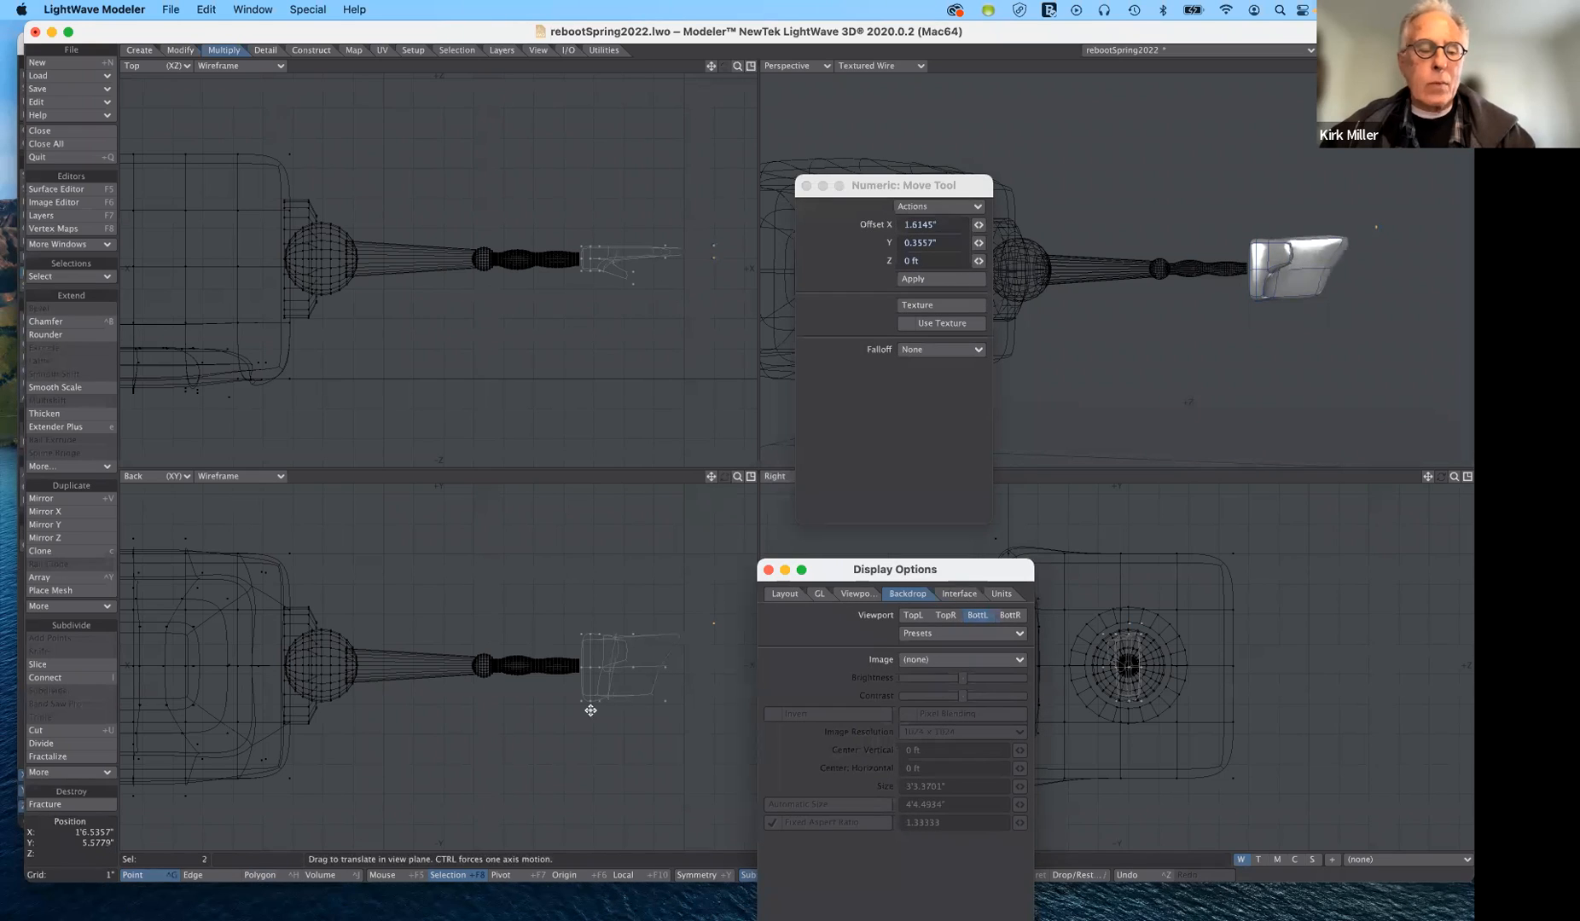
{"action": "key", "text": "space"}
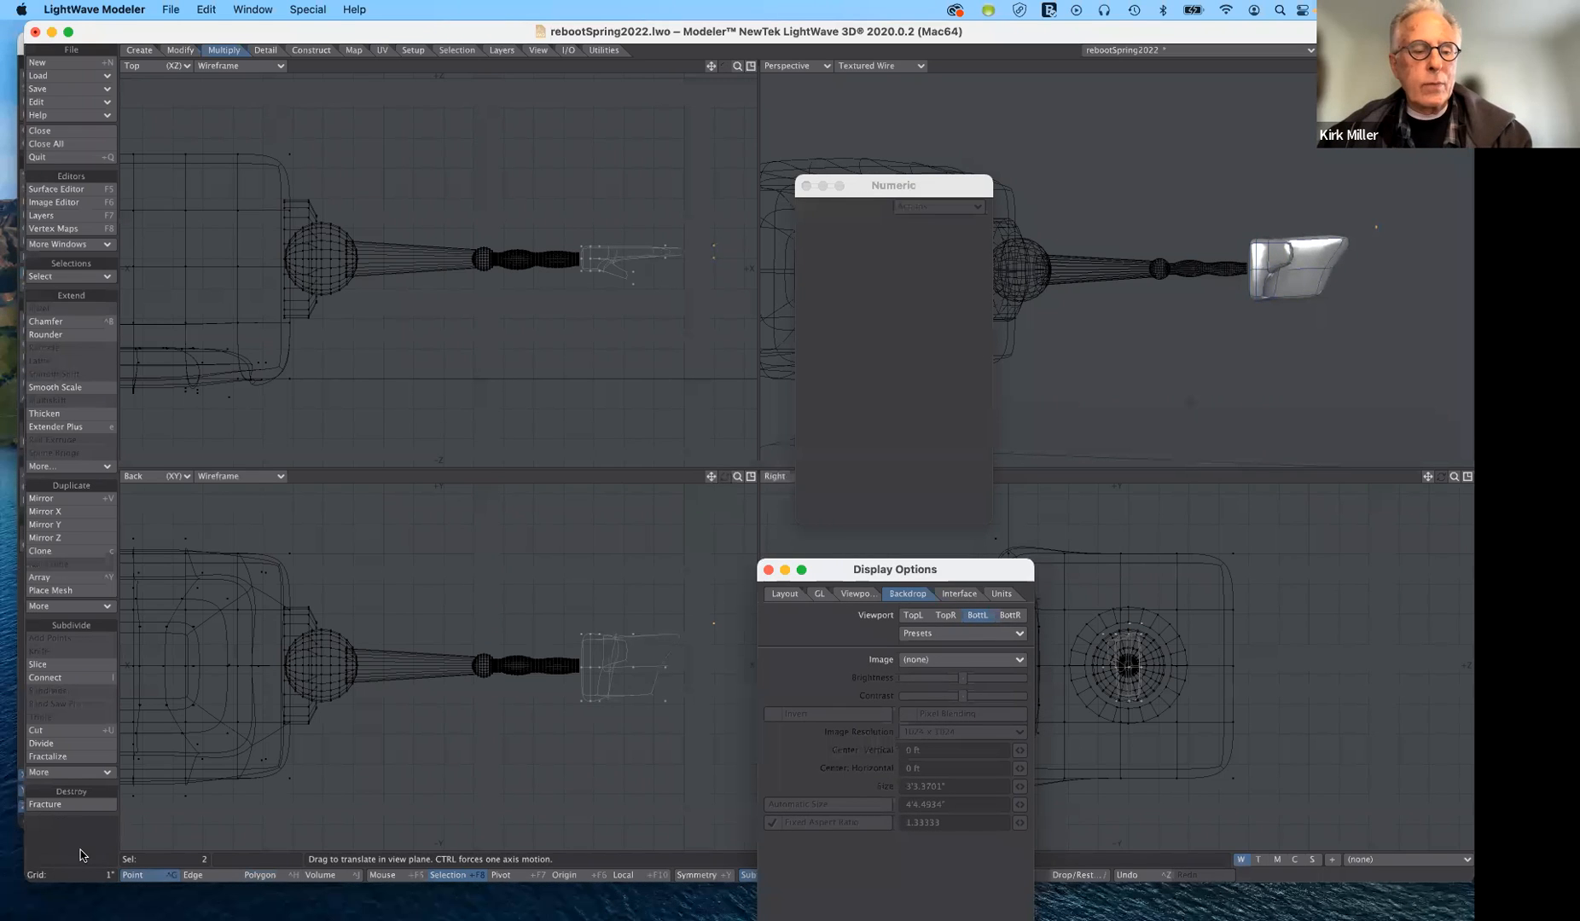
{"action": "left_click", "coordinate": [99, 843]}
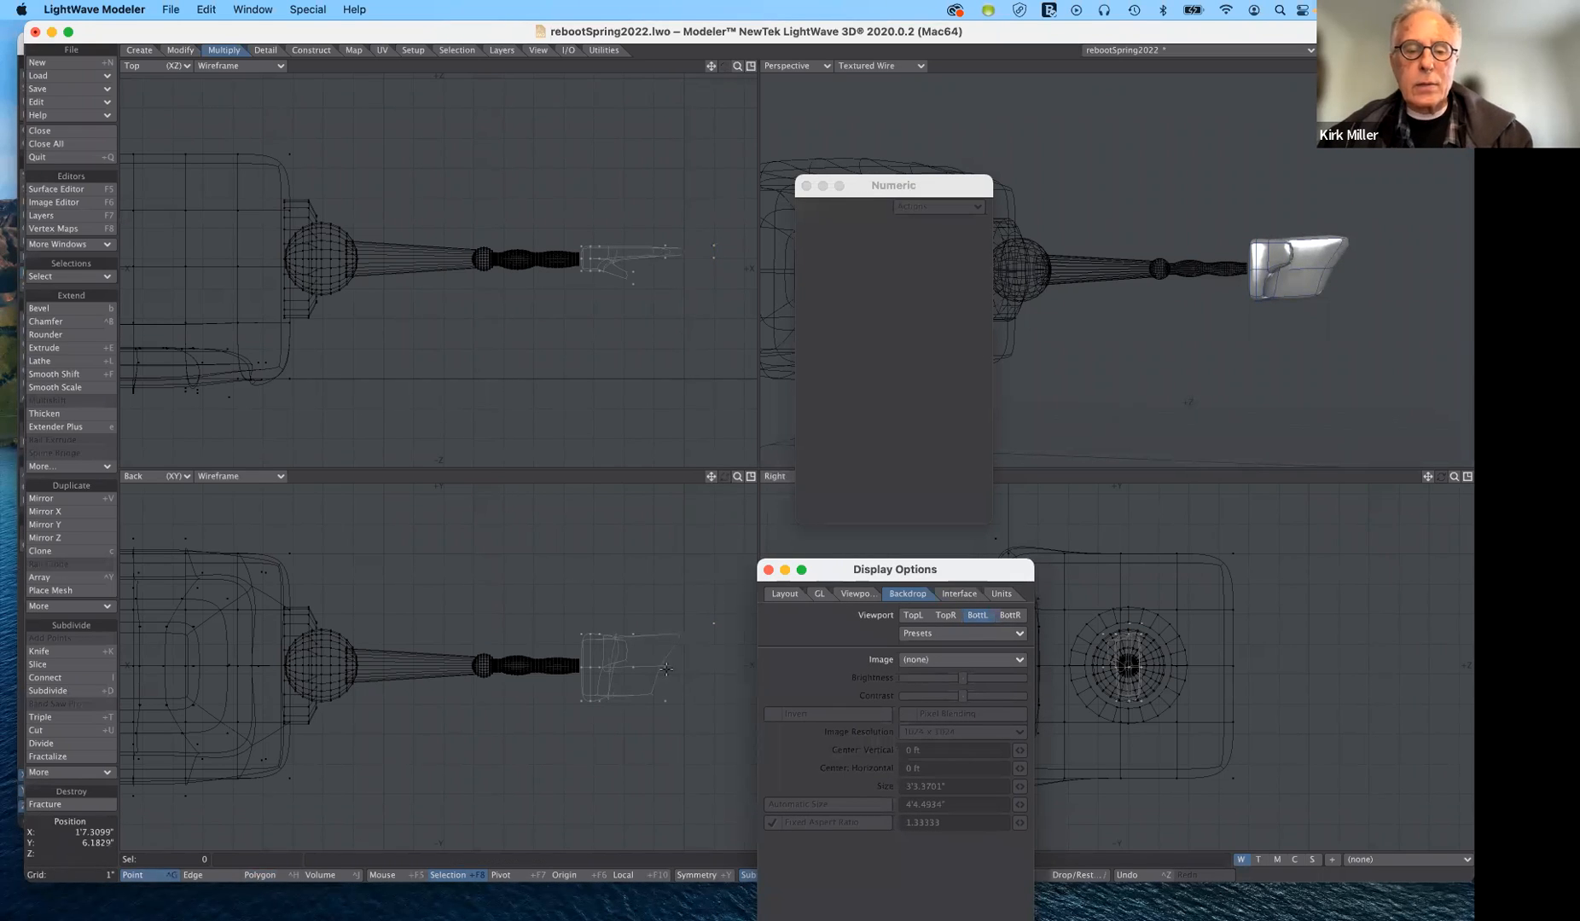
- Move the two points at the middle of the hand's outer edge about 0.47" in X and -0.03" in Y, and deselect them
{"action": "left_click", "coordinate": [667, 670]}
{"action": "key", "text": "t"}
{"action": "left_click_drag", "start_coordinate": [666, 669], "coordinate": [674, 658]}
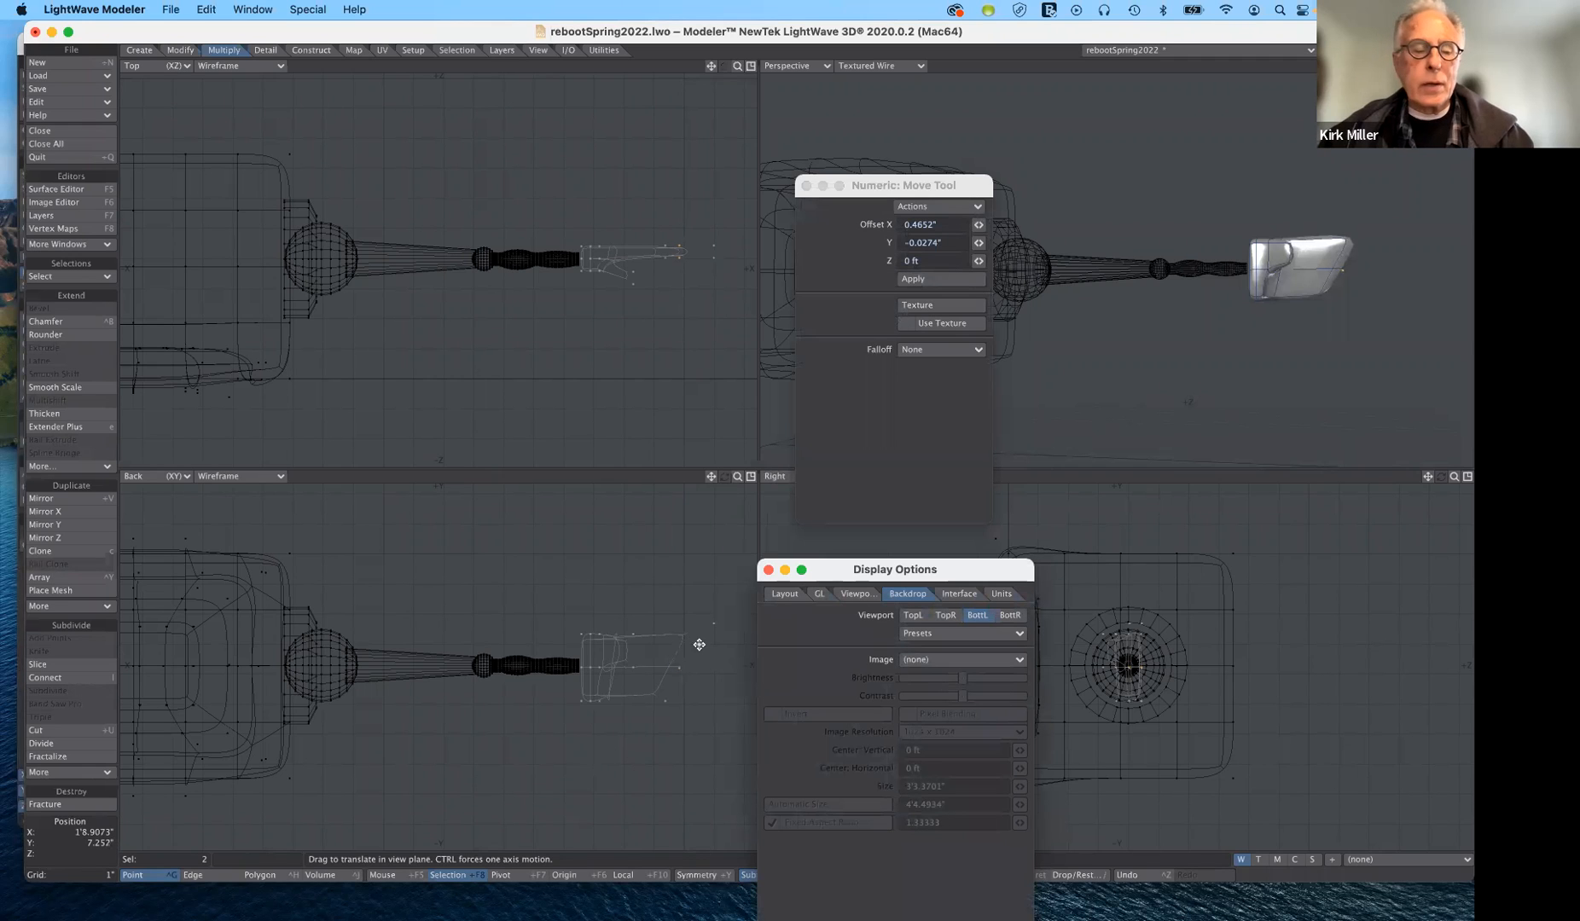
{"action": "key", "text": "space"}
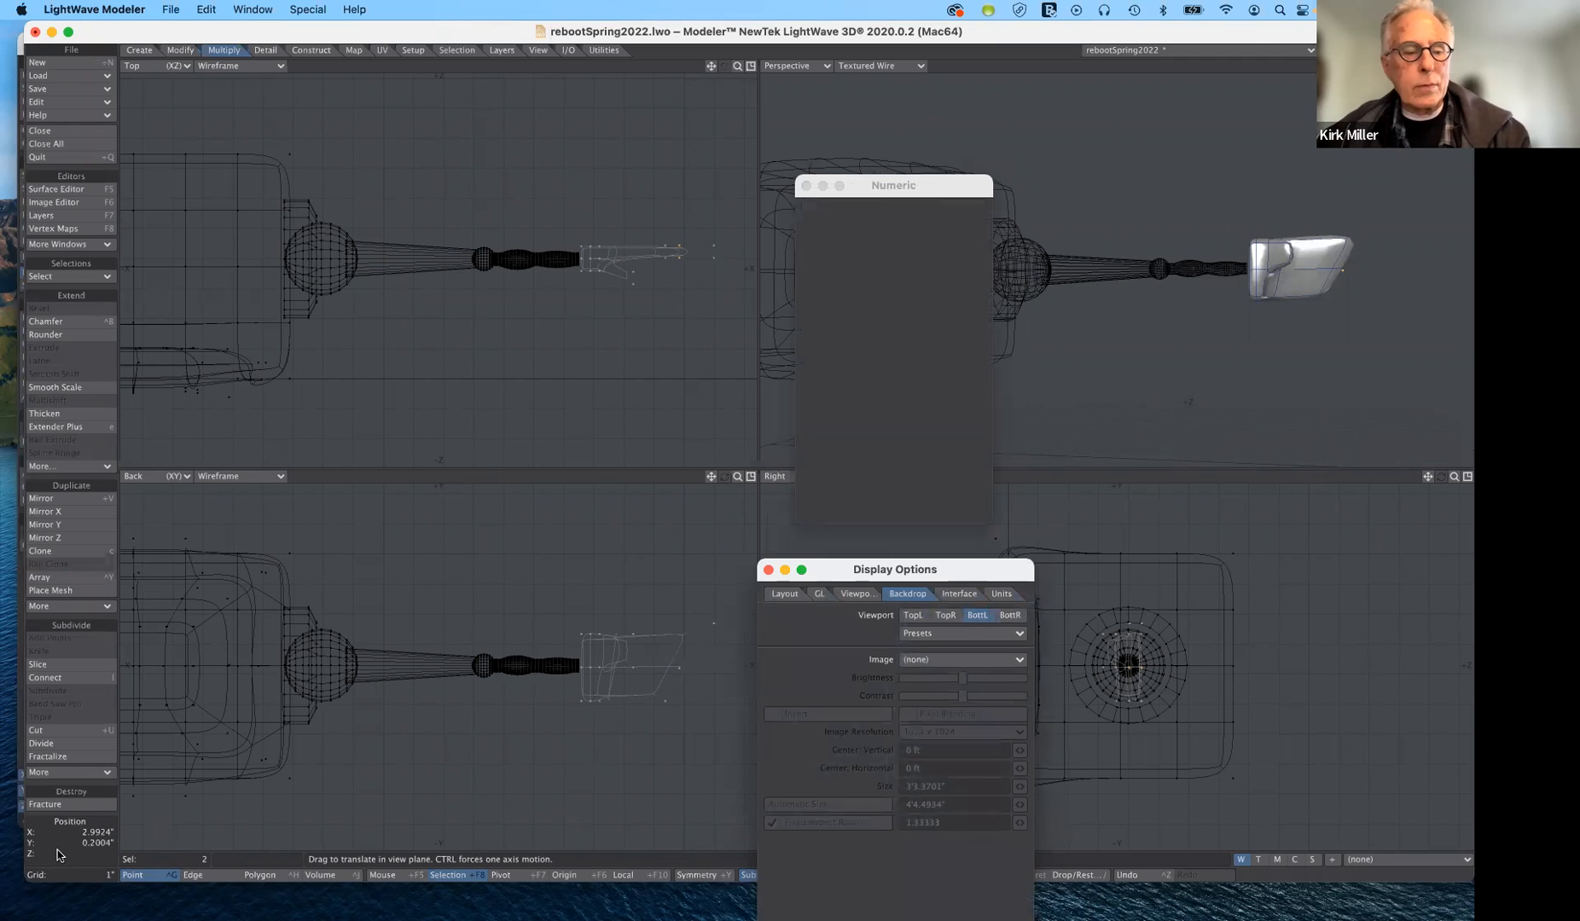
{"action": "key", "text": "slash"}
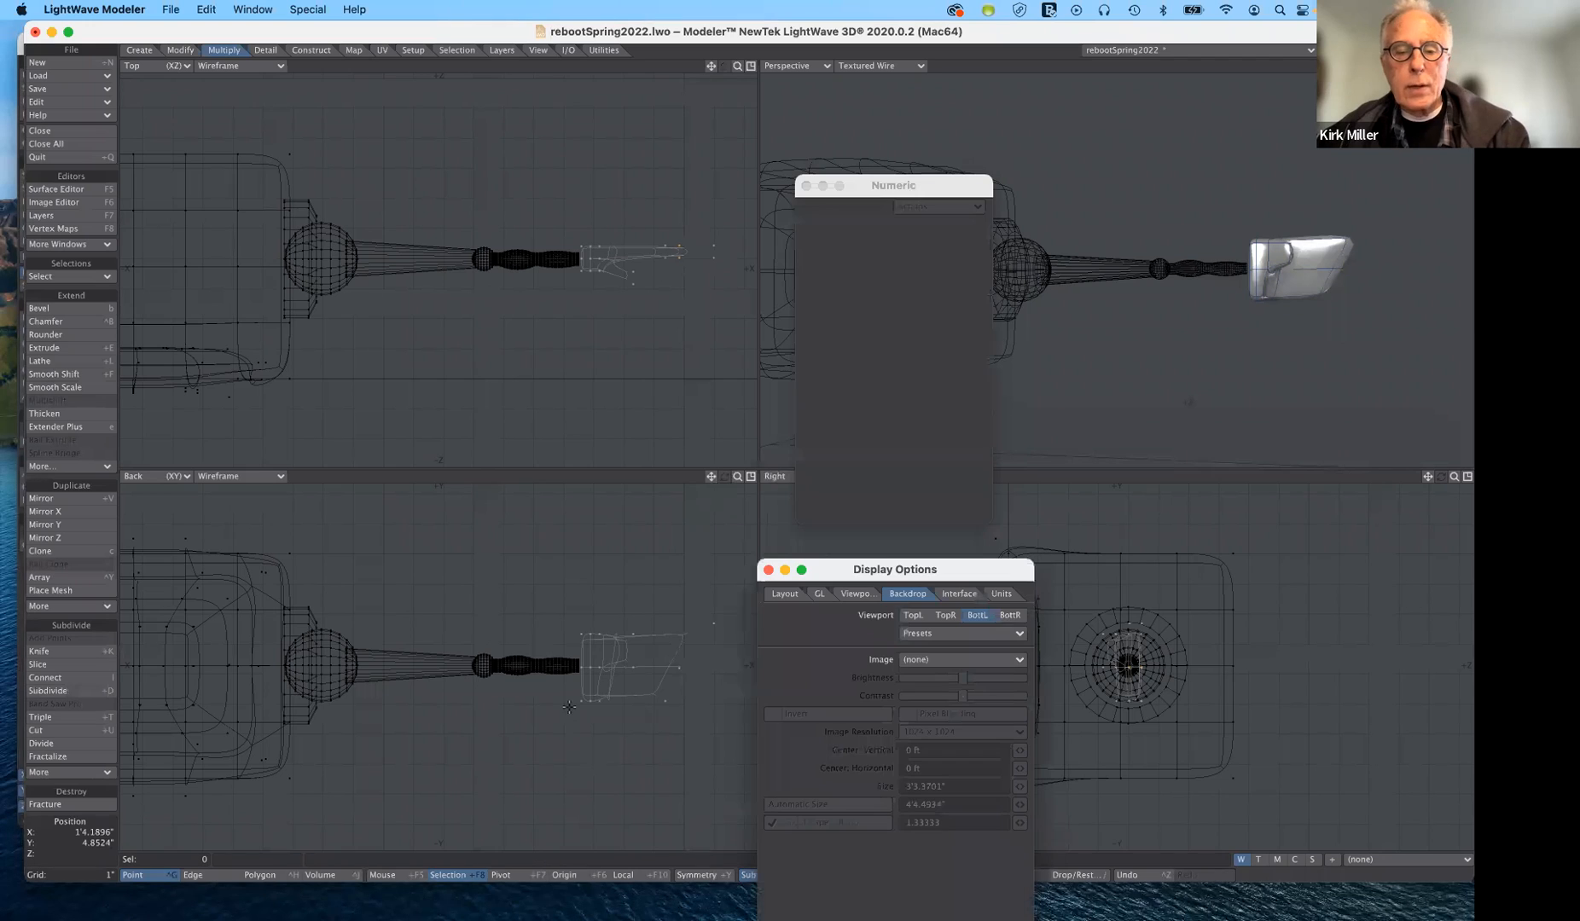
- Pull the two upper outer corner points of the hand back about -0.71" in X and -0.03" in Y, and deselect them
{"action": "left_click", "coordinate": [714, 624]}
{"action": "key", "text": "t"}
{"action": "left_click", "coordinate": [713, 623]}
{"action": "left_click_drag", "start_coordinate": [713, 624], "coordinate": [690, 624]}
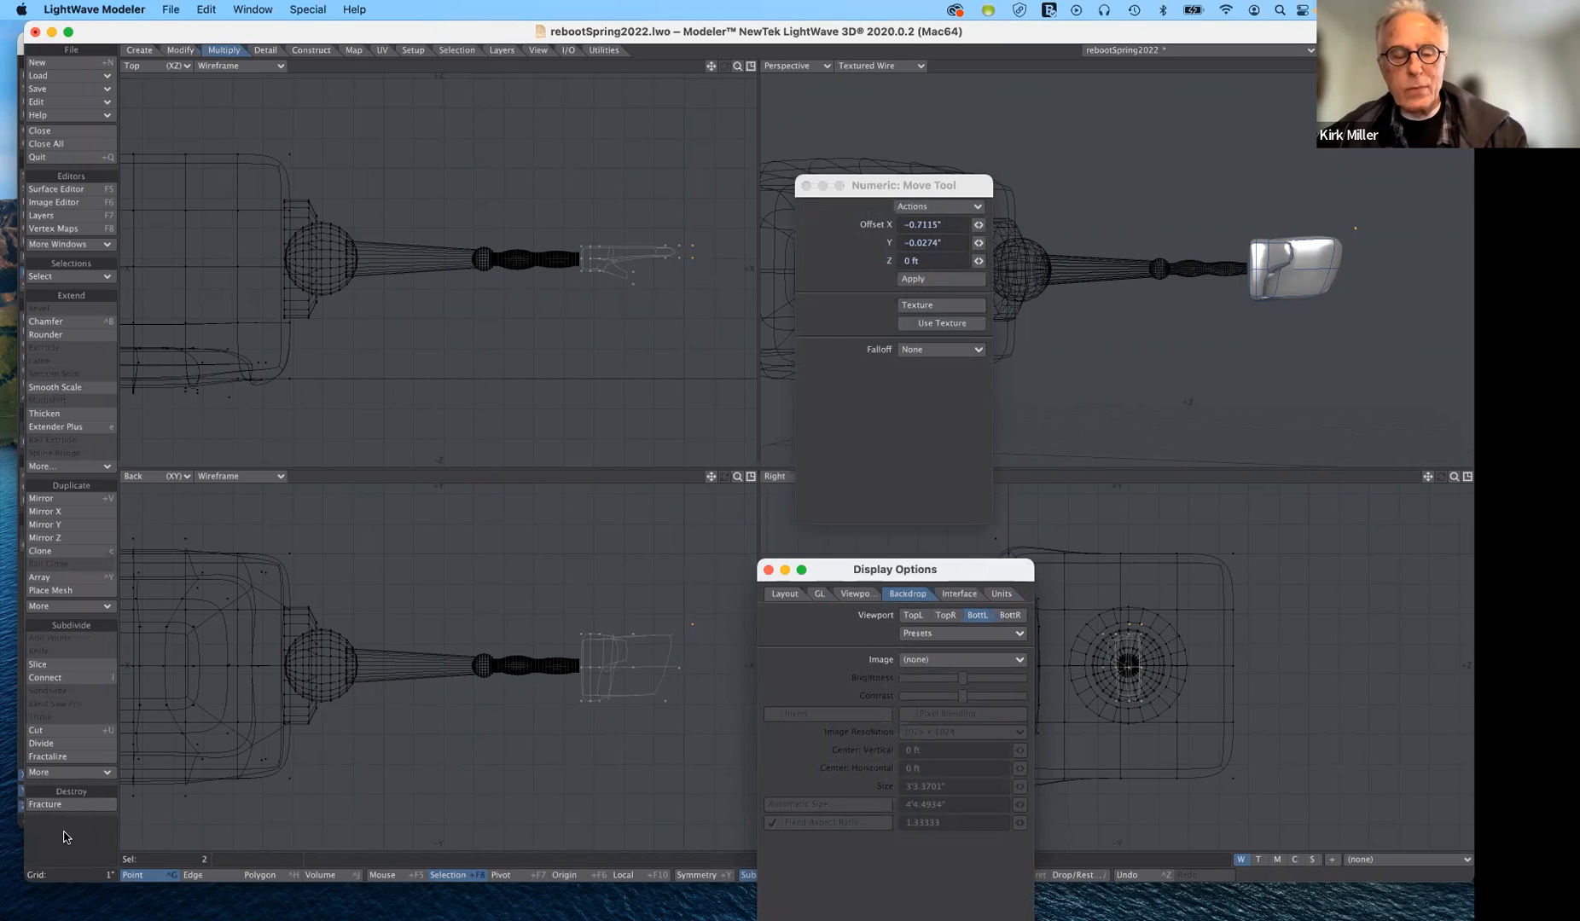
{"action": "left_click", "coordinate": [63, 838]}
{"action": "left_click", "coordinate": [63, 837]}
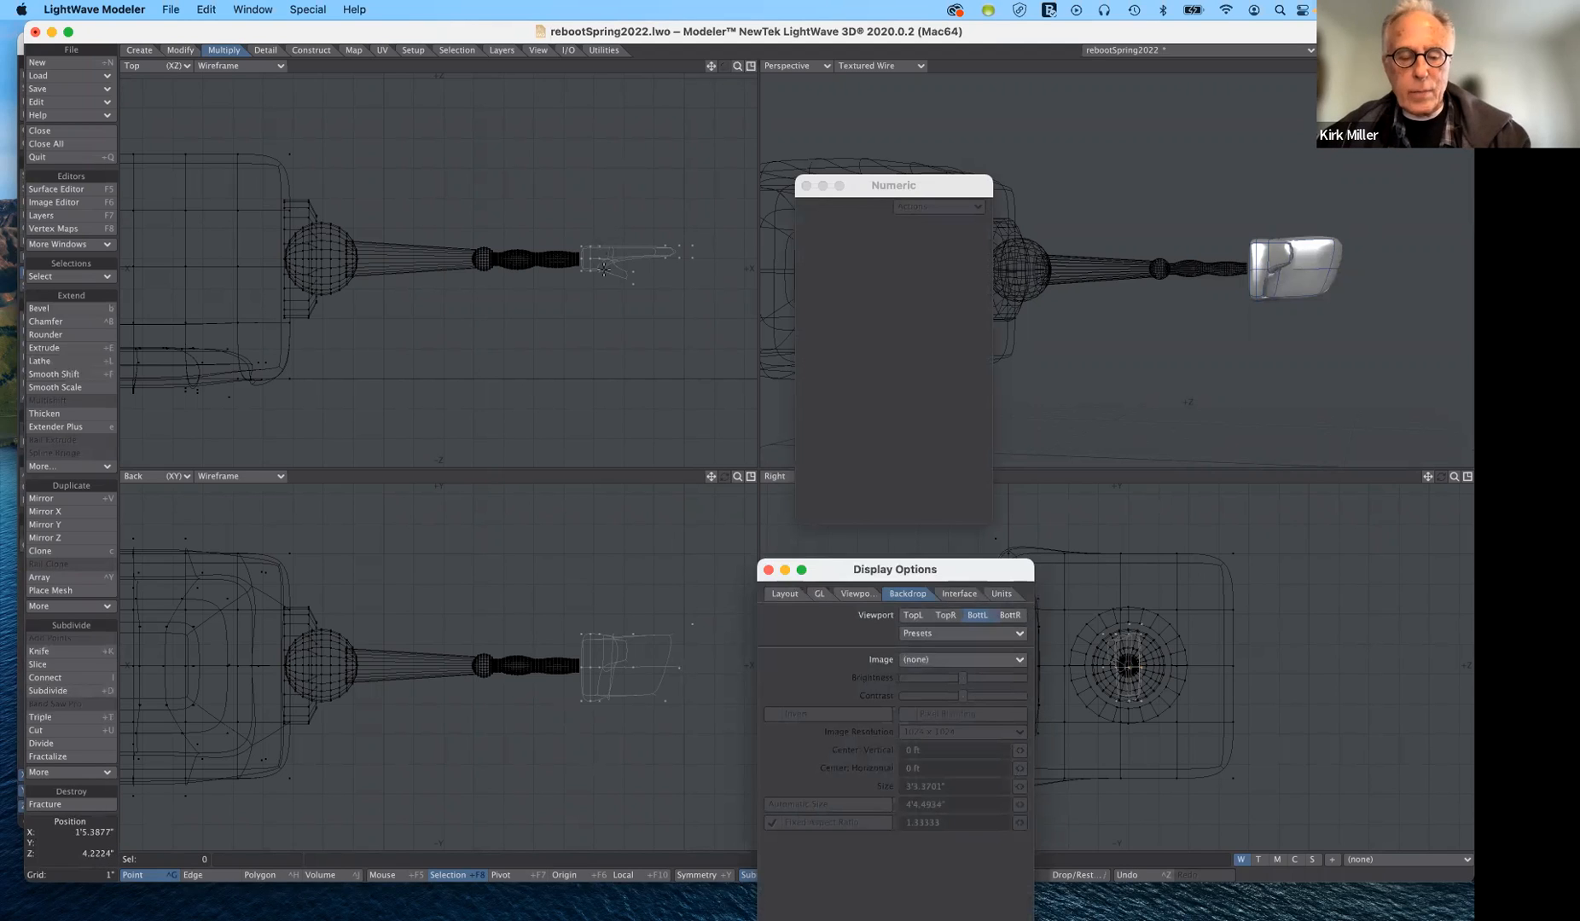
- Stretch the whole hand in the Top view and move it about -0.03" in X and -0.05" in Z
{"action": "key", "text": "h"}
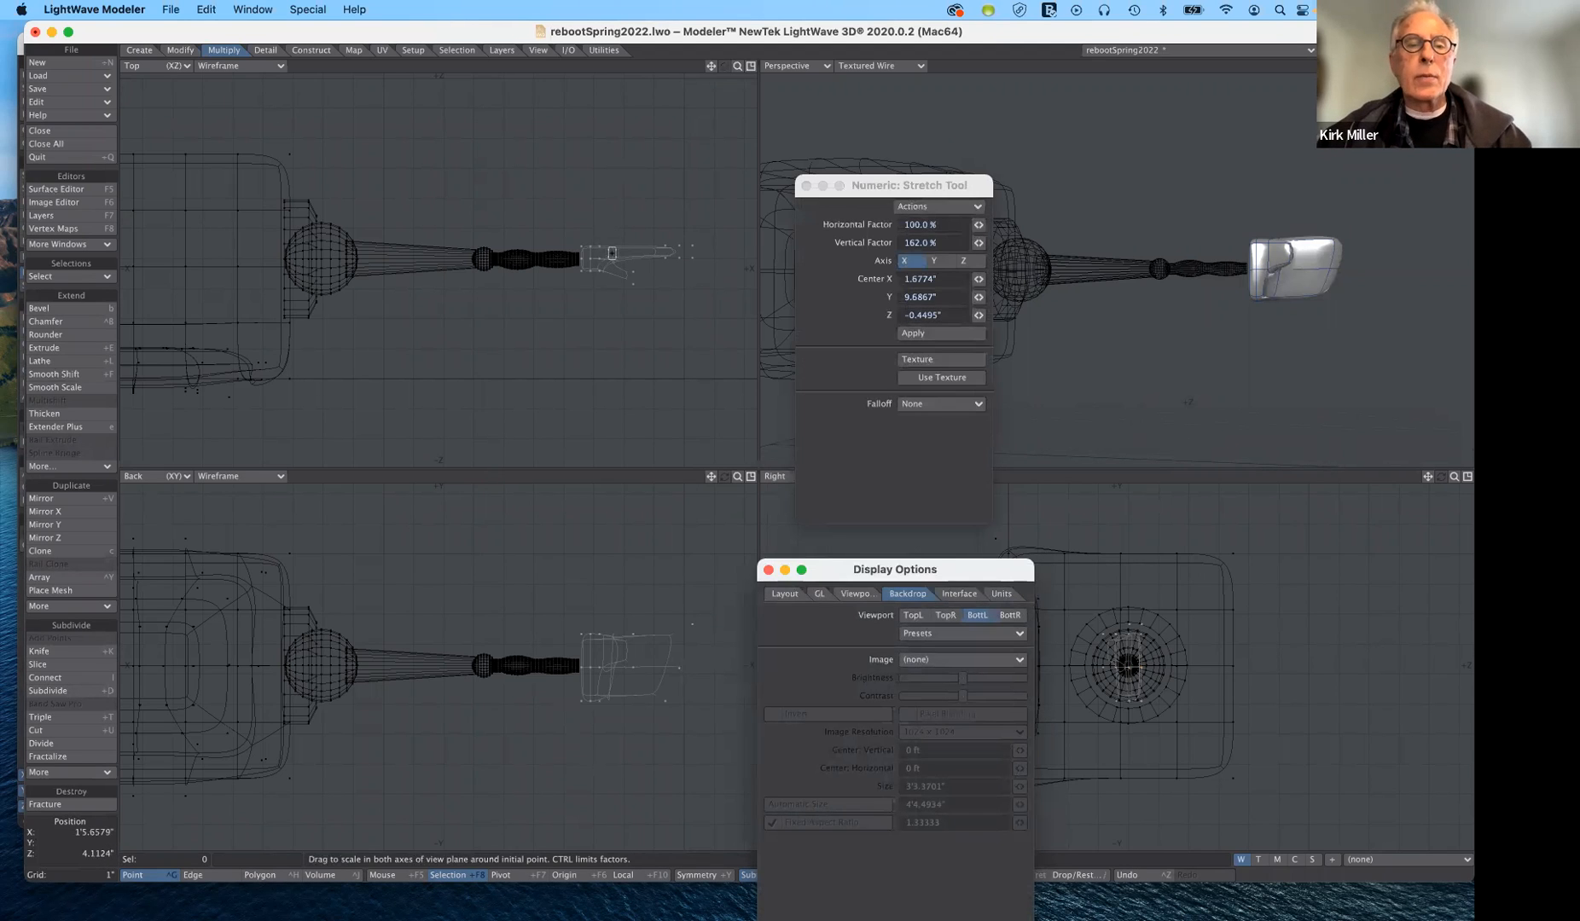
{"action": "left_click_drag", "start_coordinate": [581, 259], "coordinate": [610, 282]}
{"action": "key", "text": "t"}
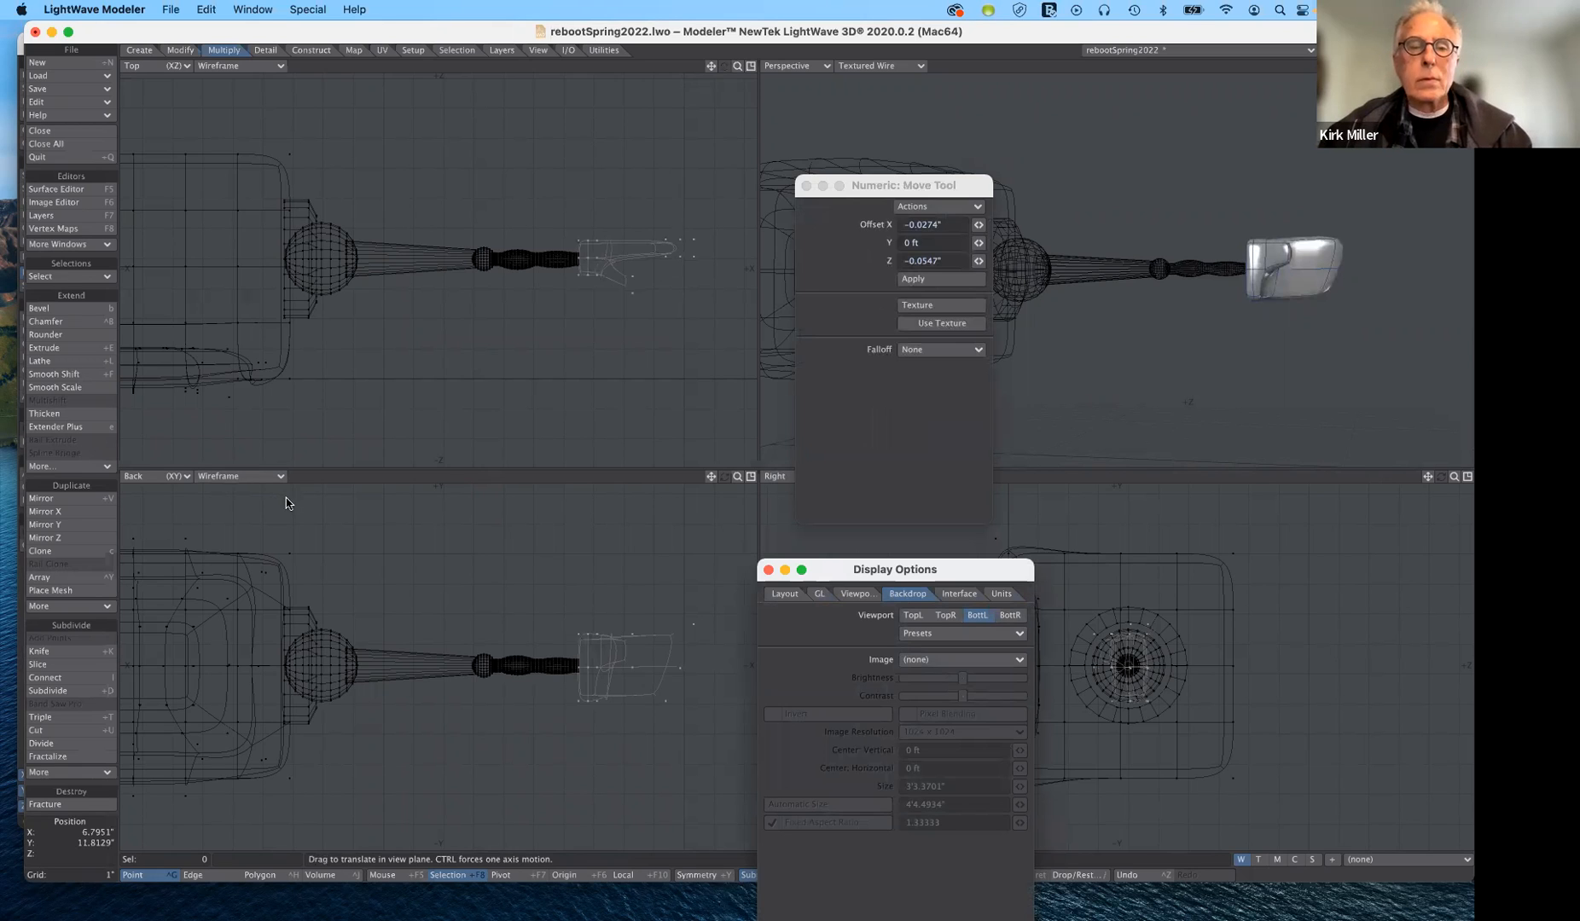
- Assign the hand a new surface named red with the color 191, 0, 0
{"action": "key", "text": "q"}
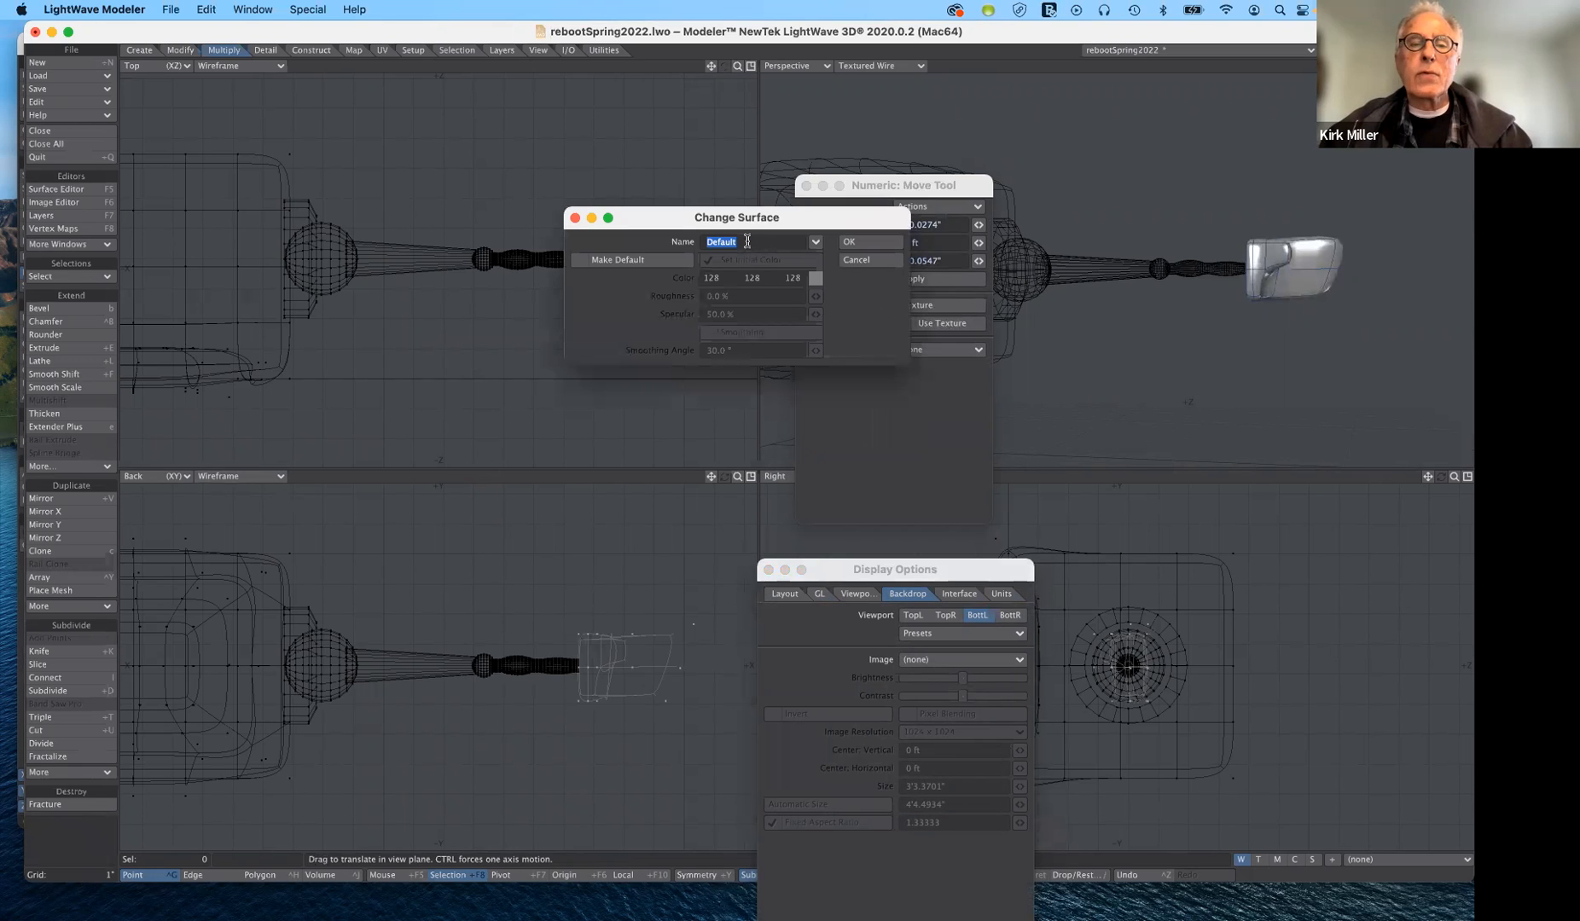
{"action": "key", "text": "BackSpace"}
{"action": "type", "text": "red"}
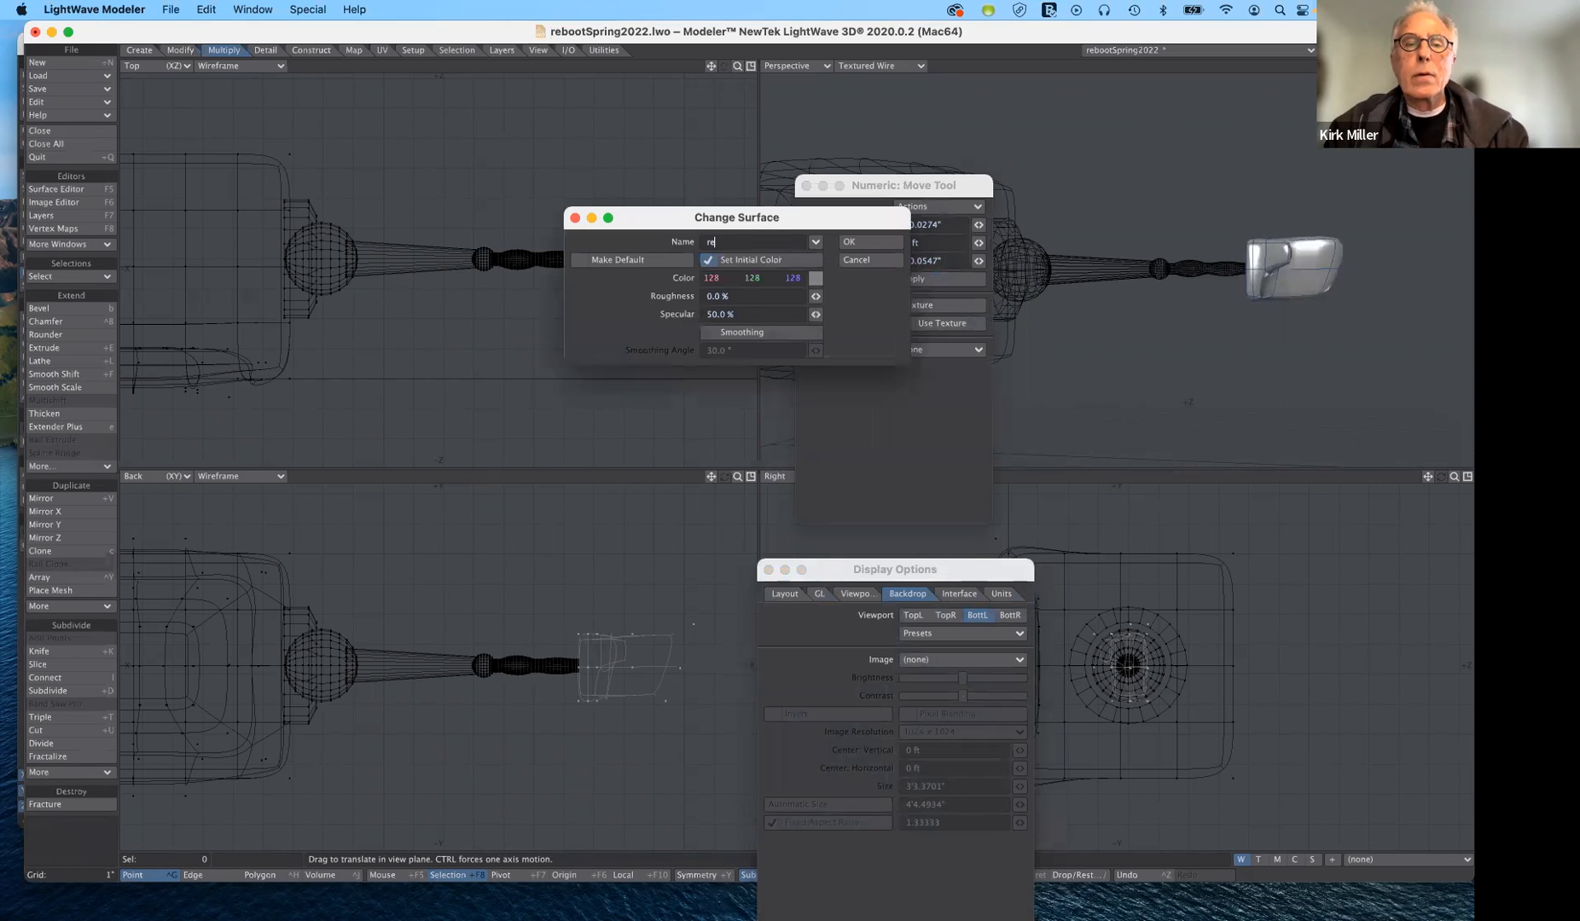
{"action": "left_click", "coordinate": [814, 283]}
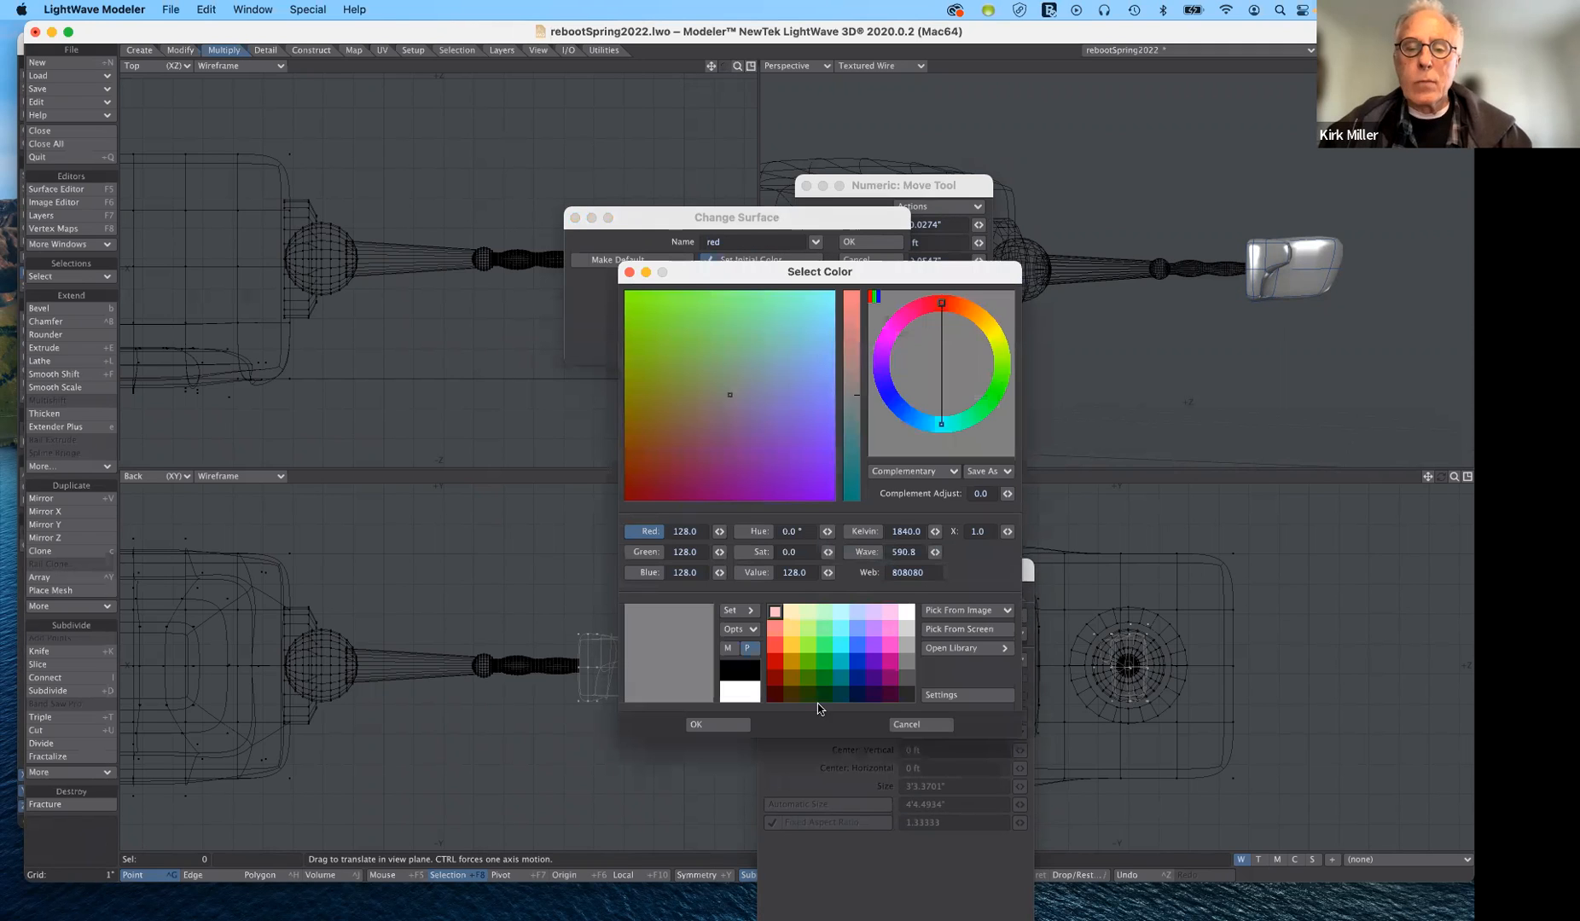
{"action": "left_click", "coordinate": [775, 662]}
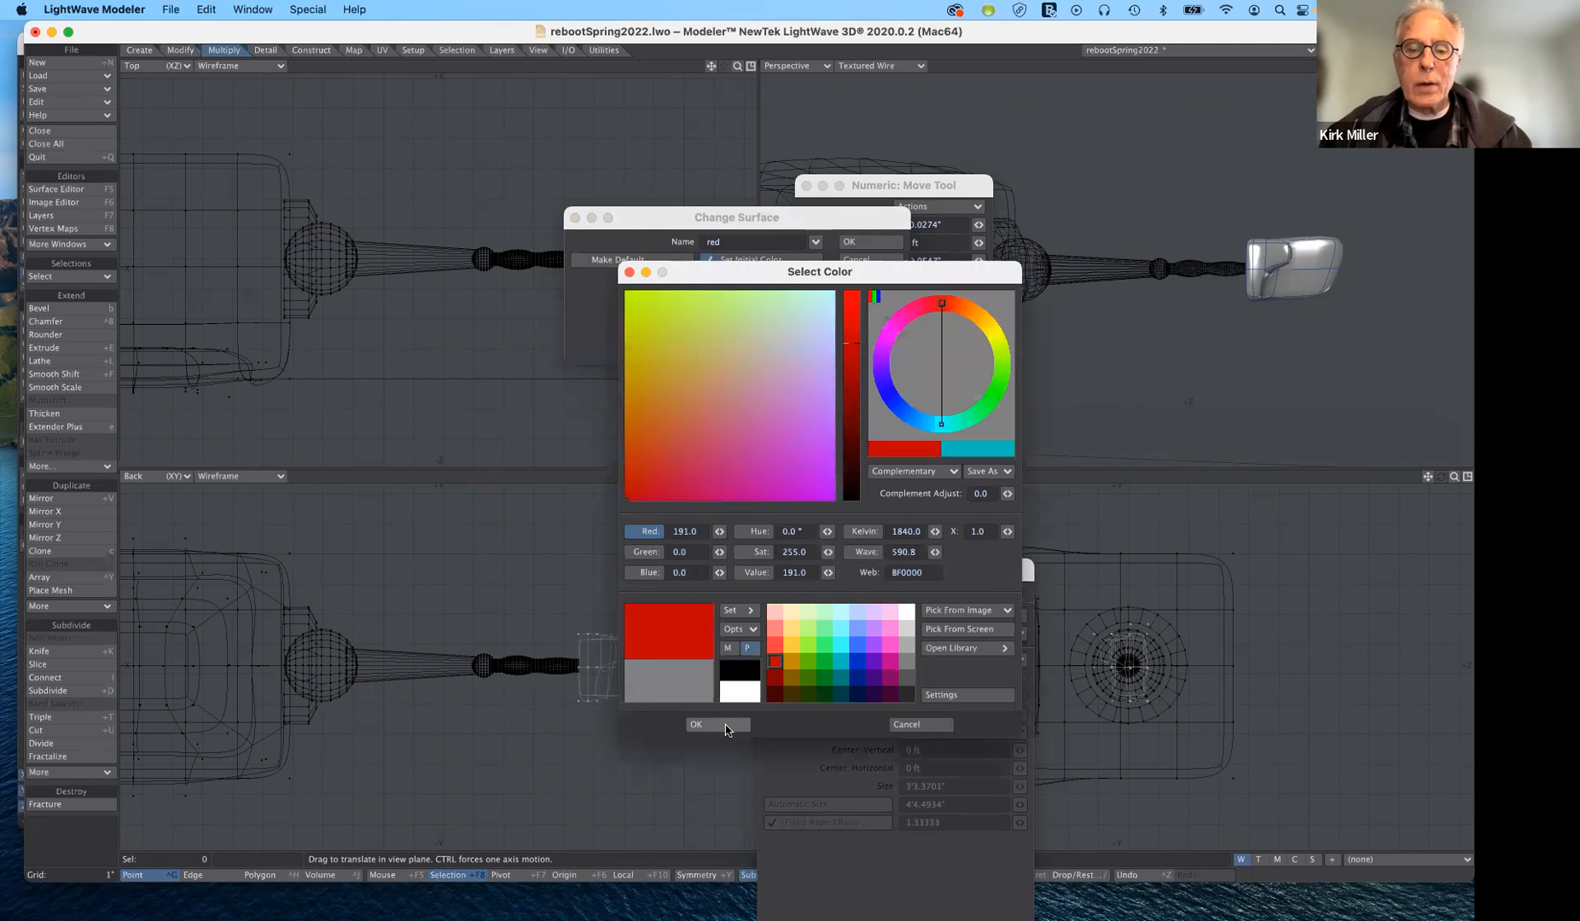
{"action": "left_click", "coordinate": [718, 724]}
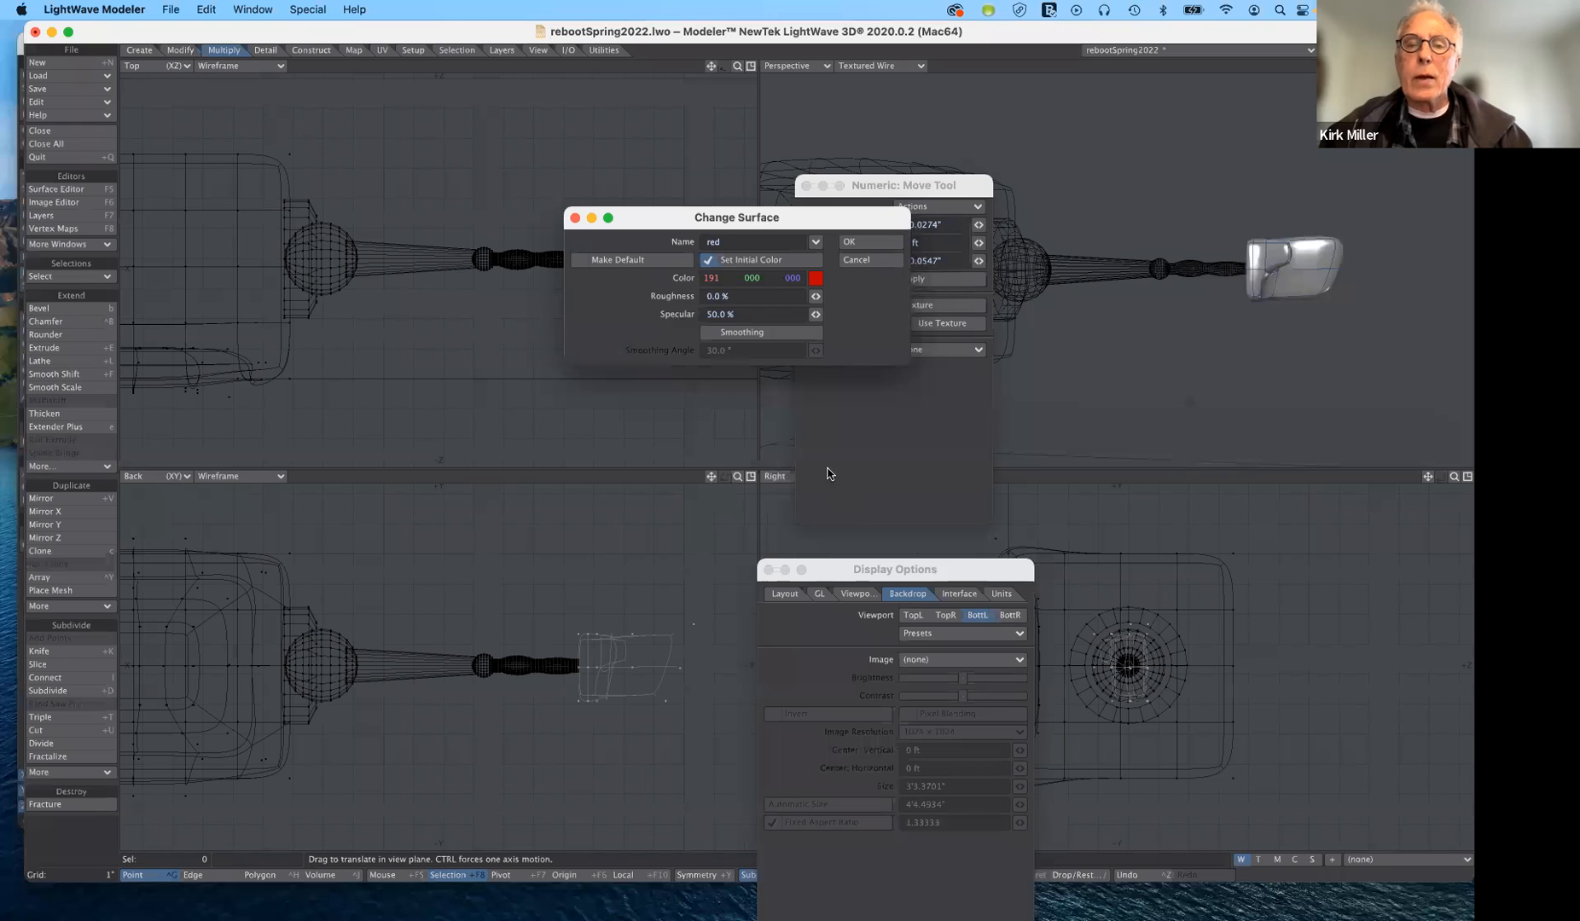
{"action": "left_click", "coordinate": [870, 243]}
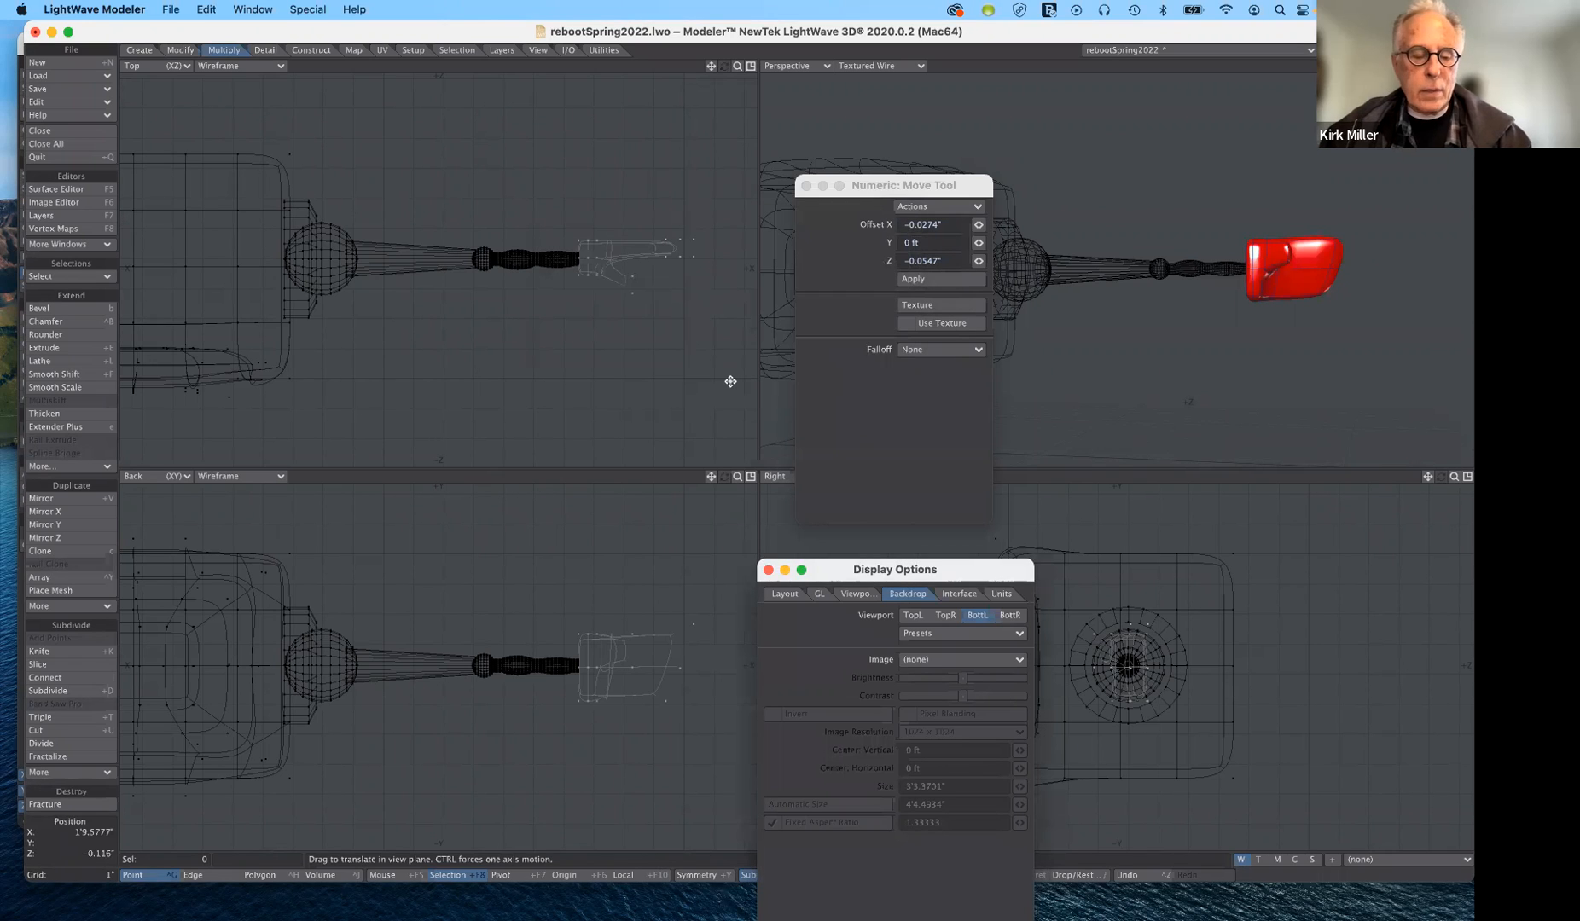
- Cut the hand from its layer and paste it into the arm's layer, keeping the Numeric window clear of the Perspective view
{"action": "key", "text": "super+x"}
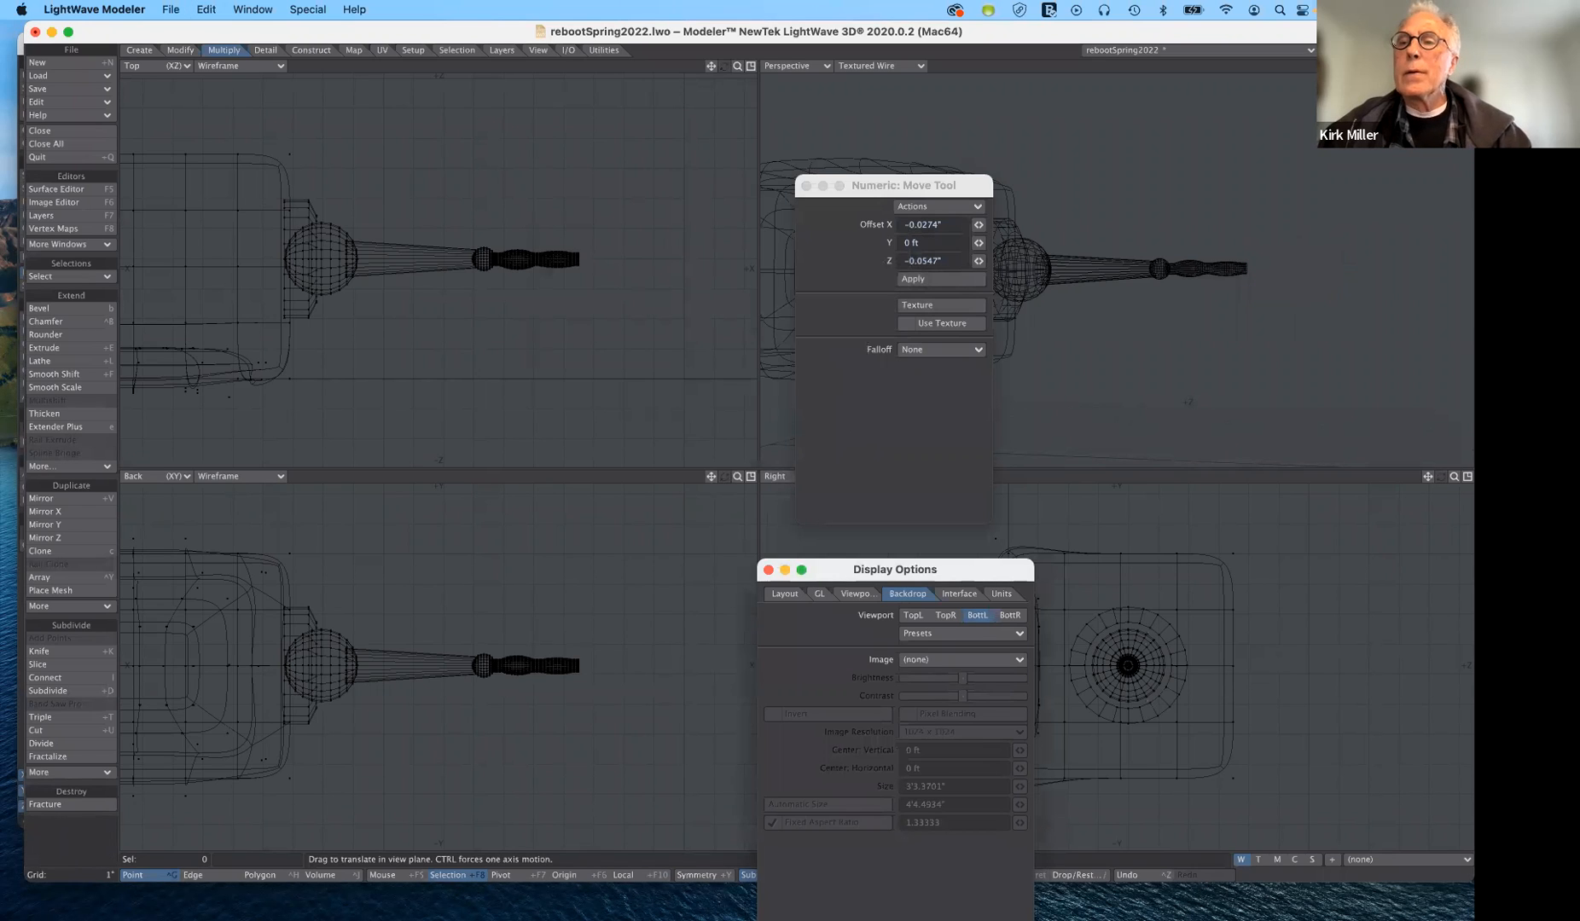
{"action": "left_click", "coordinate": [1358, 49]}
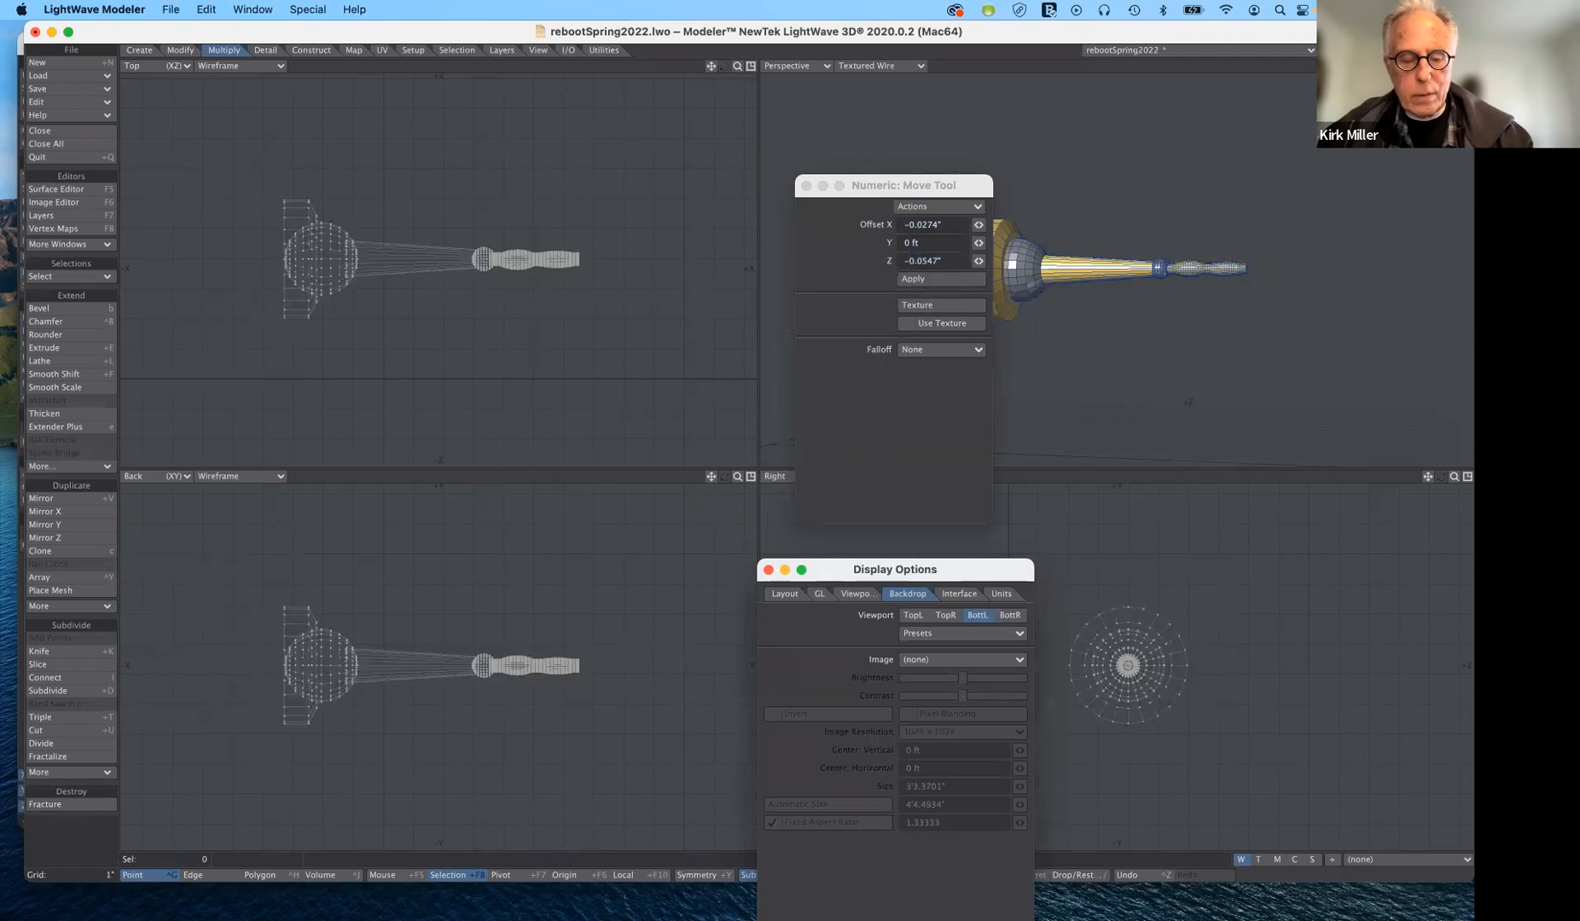
{"action": "key", "text": "super+v"}
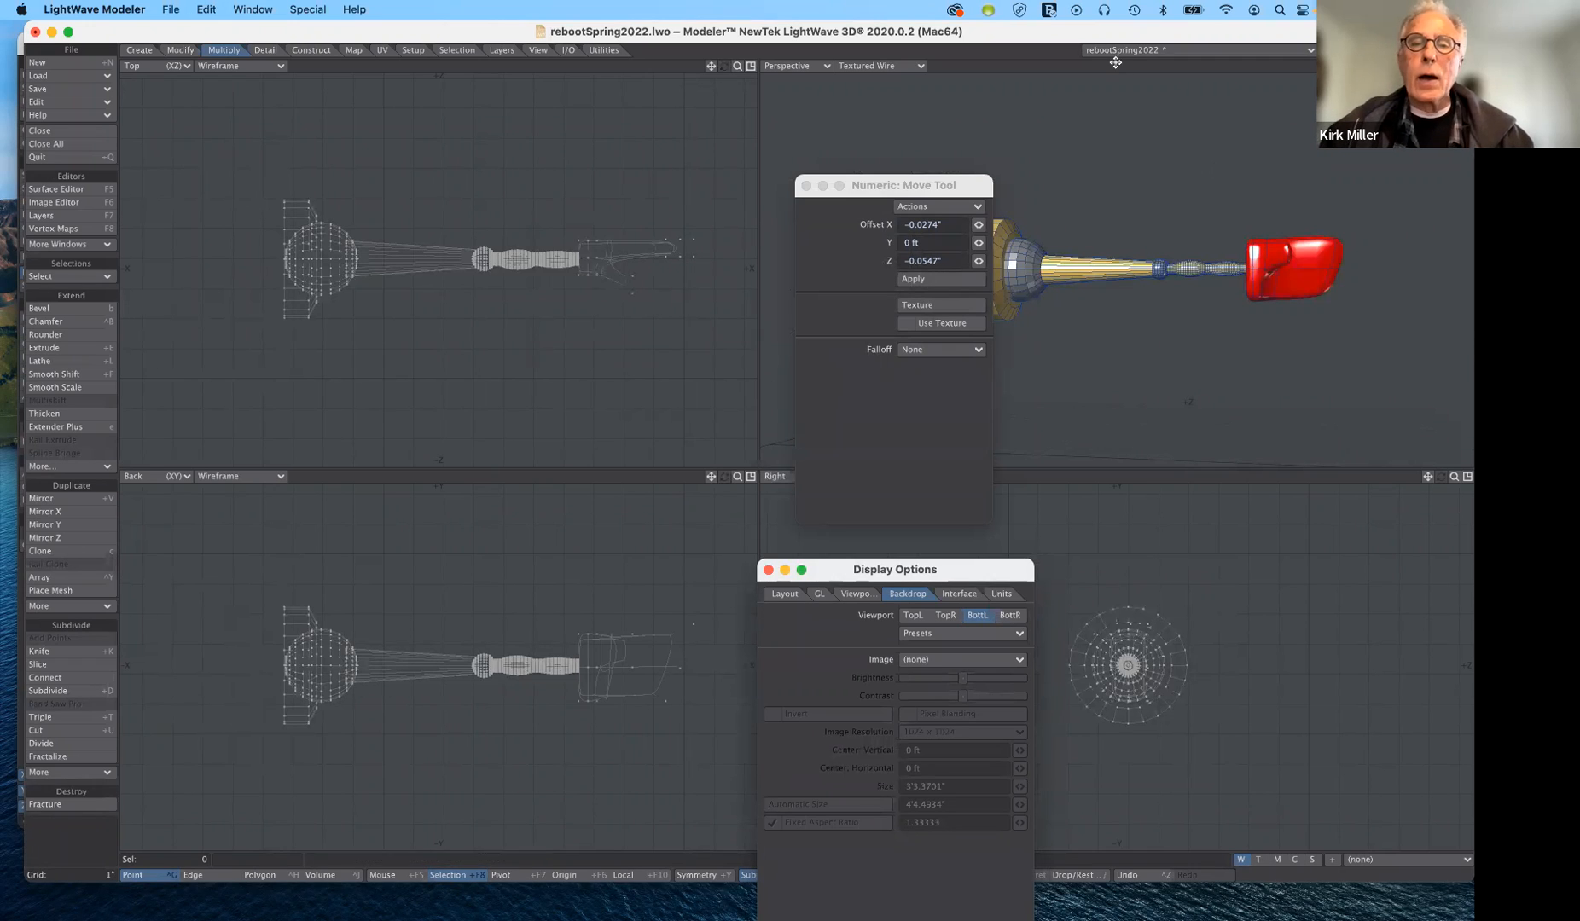
{"action": "left_click_drag", "start_coordinate": [938, 185], "coordinate": [1144, 478]}
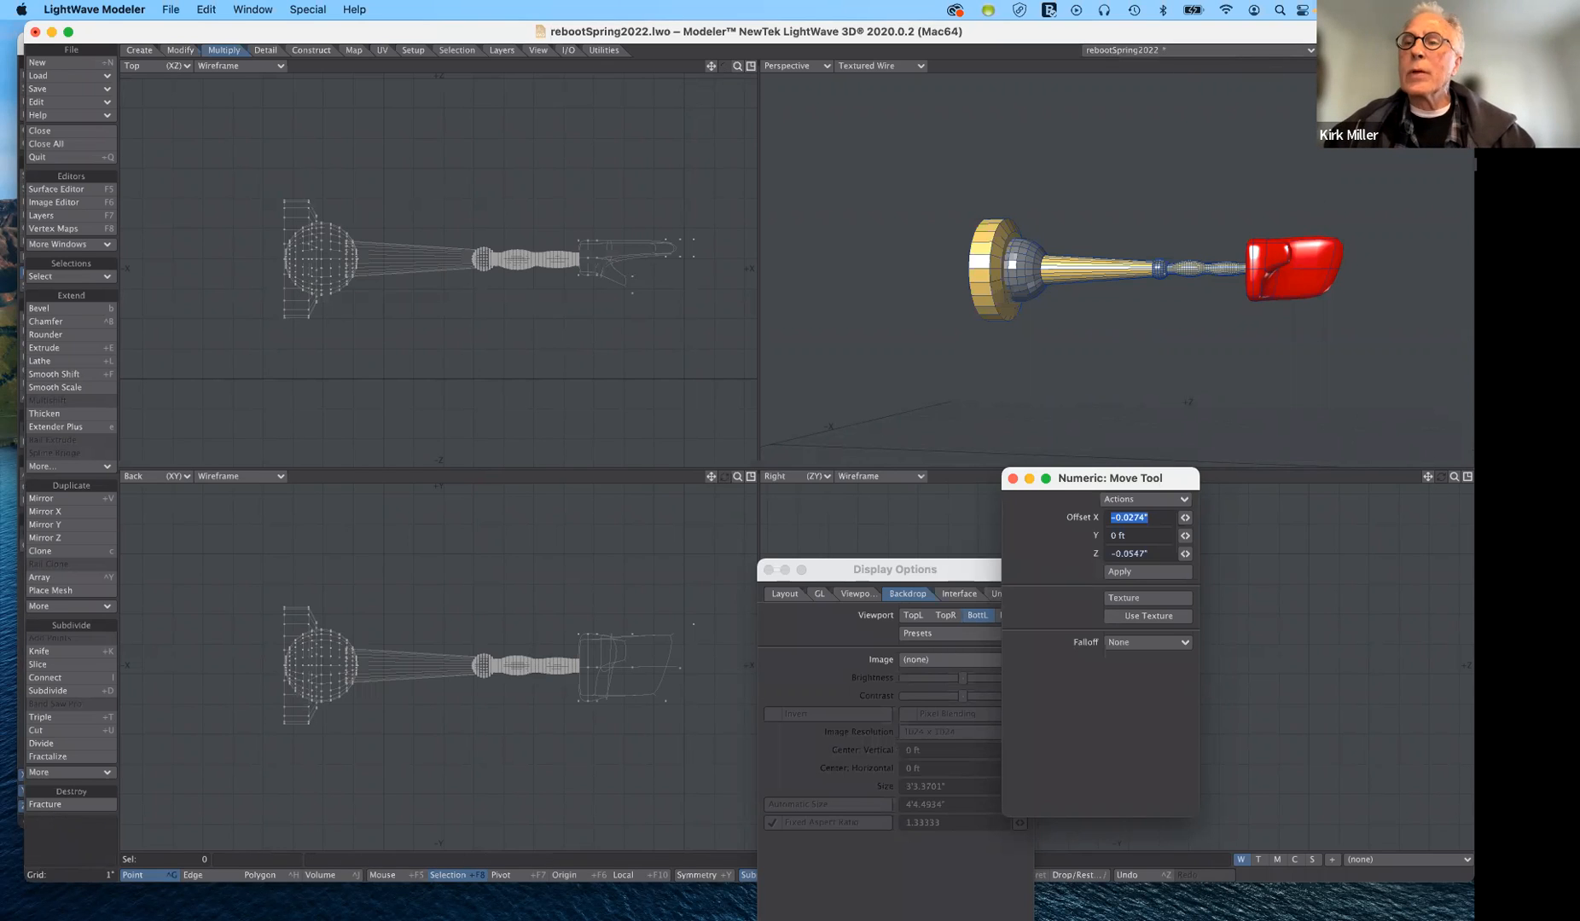
- Show the TV head's layer in the background and mirror the arm and hand across the X axis near the head's center
{"action": "left_click", "coordinate": [1327, 53]}
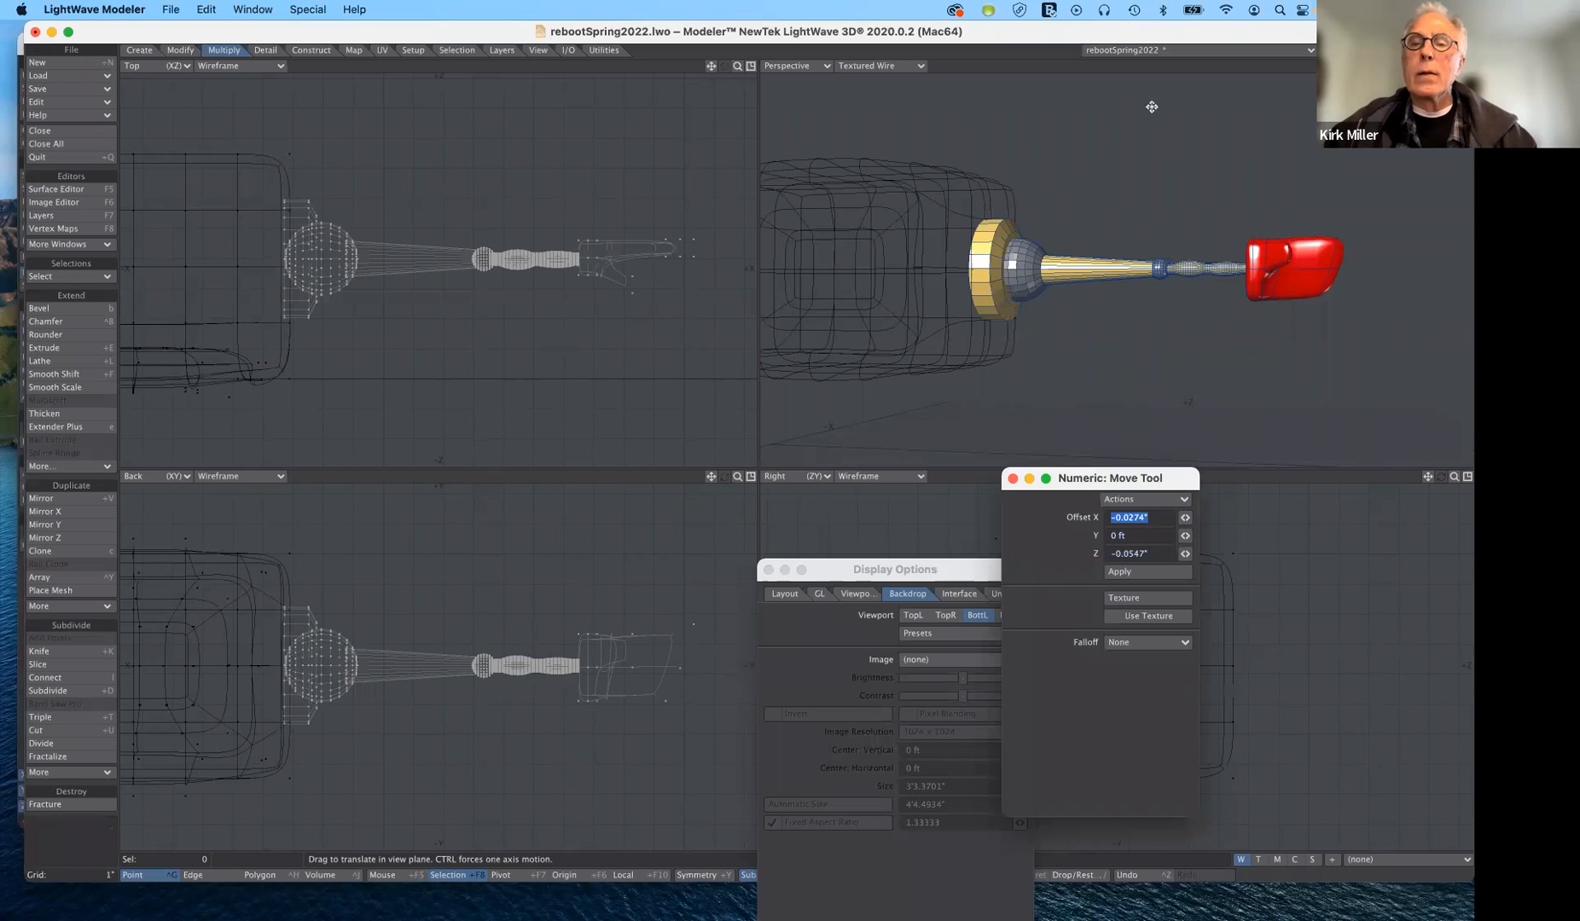
{"action": "left_click_drag", "start_coordinate": [1441, 66], "coordinate": [1373, 71]}
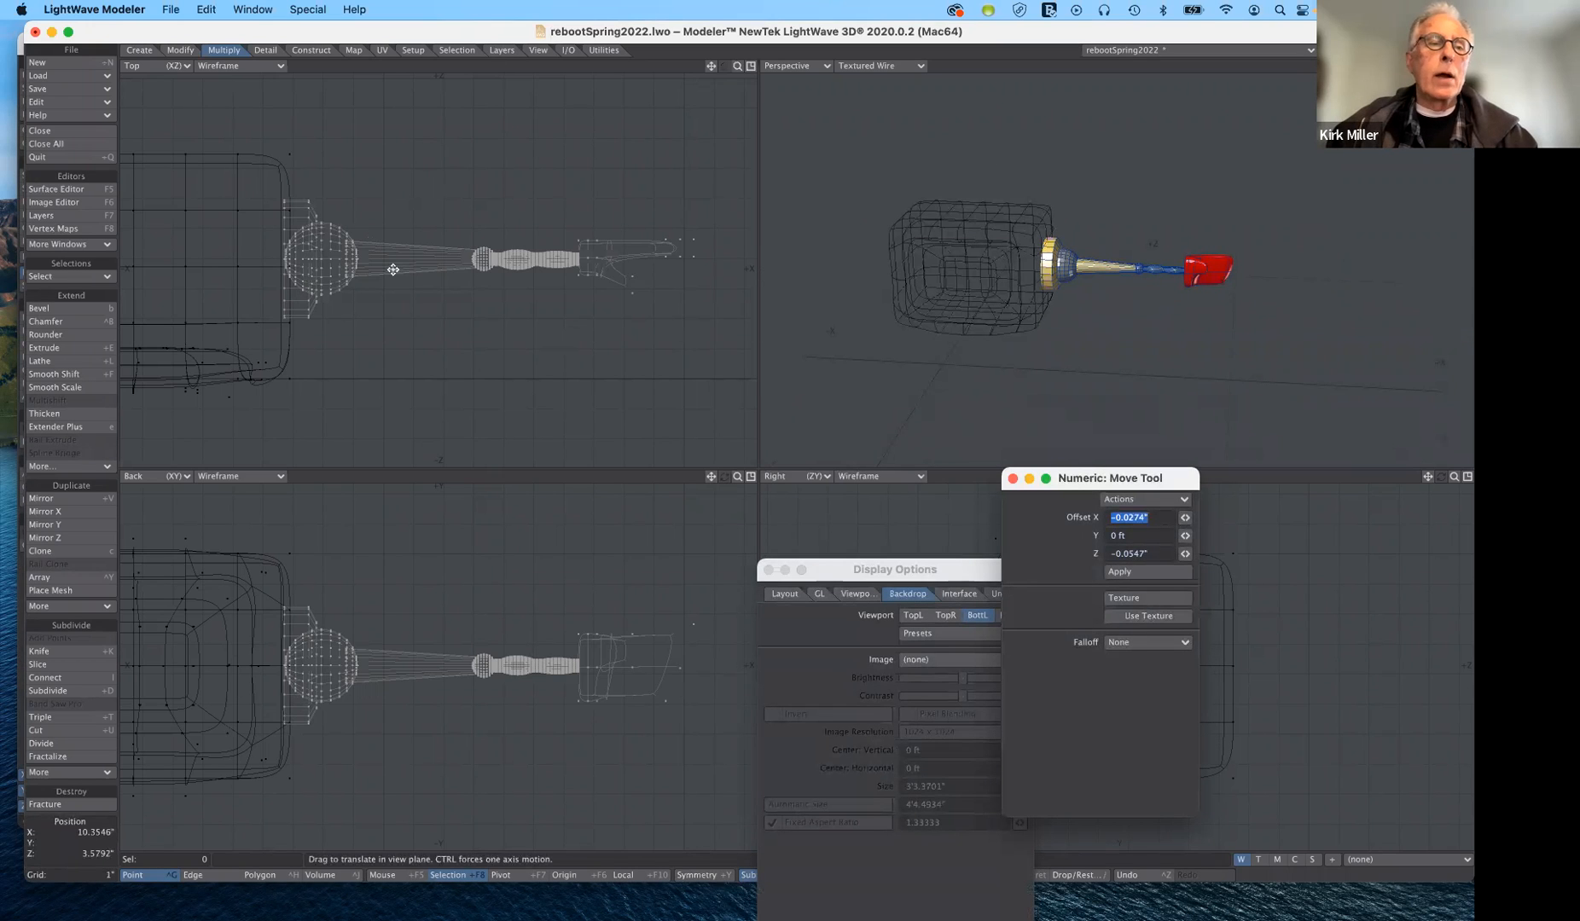
{"action": "left_click", "coordinate": [180, 51]}
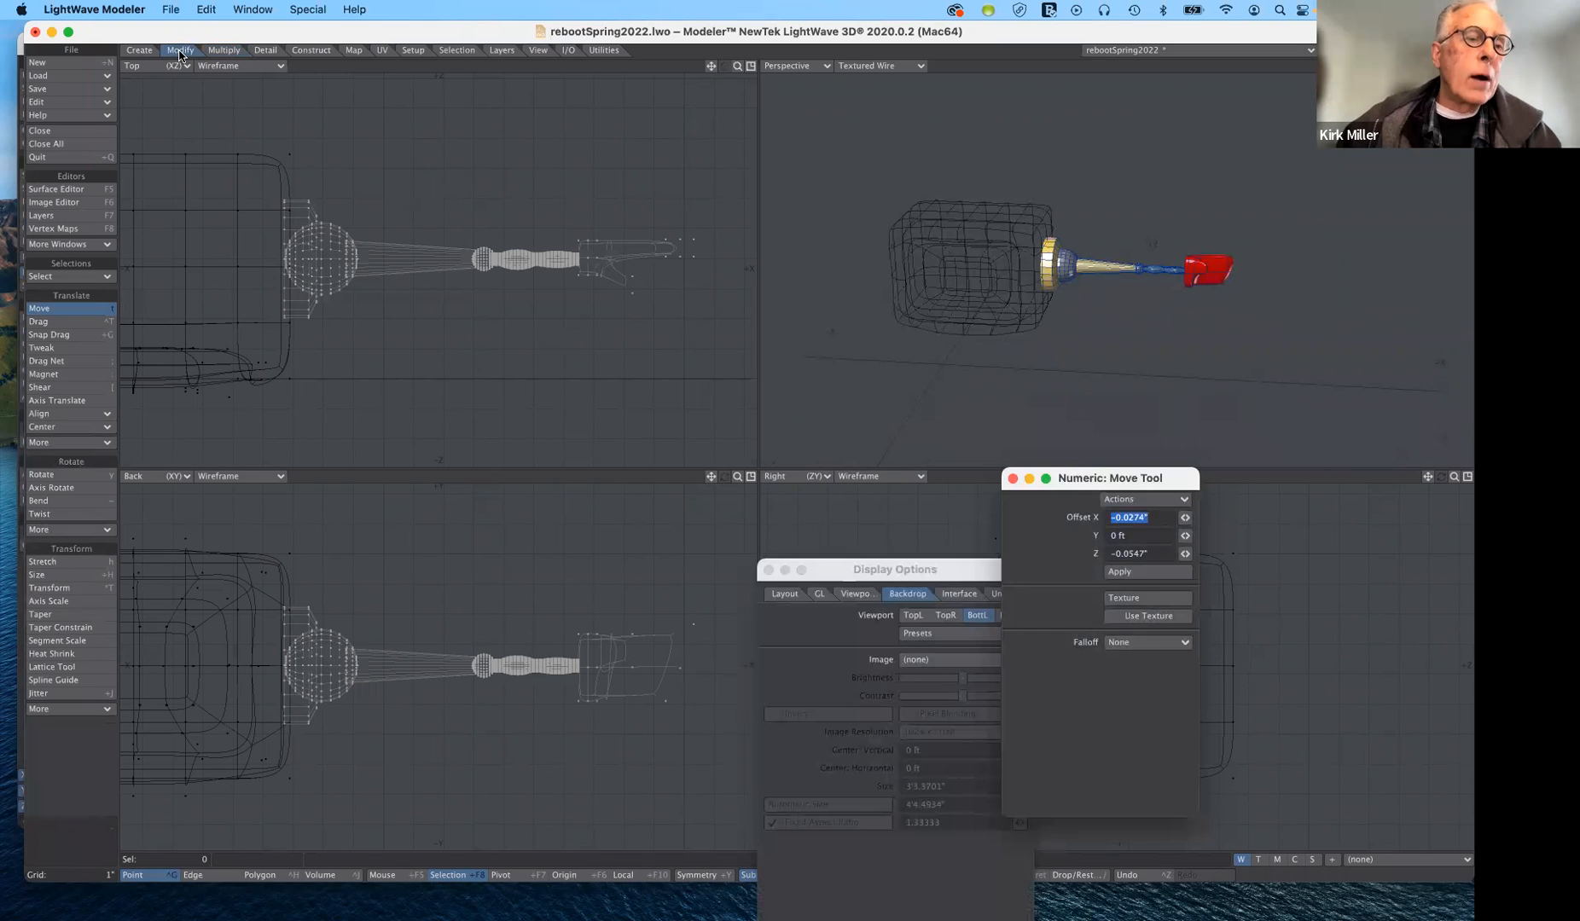
{"action": "left_click", "coordinate": [223, 51]}
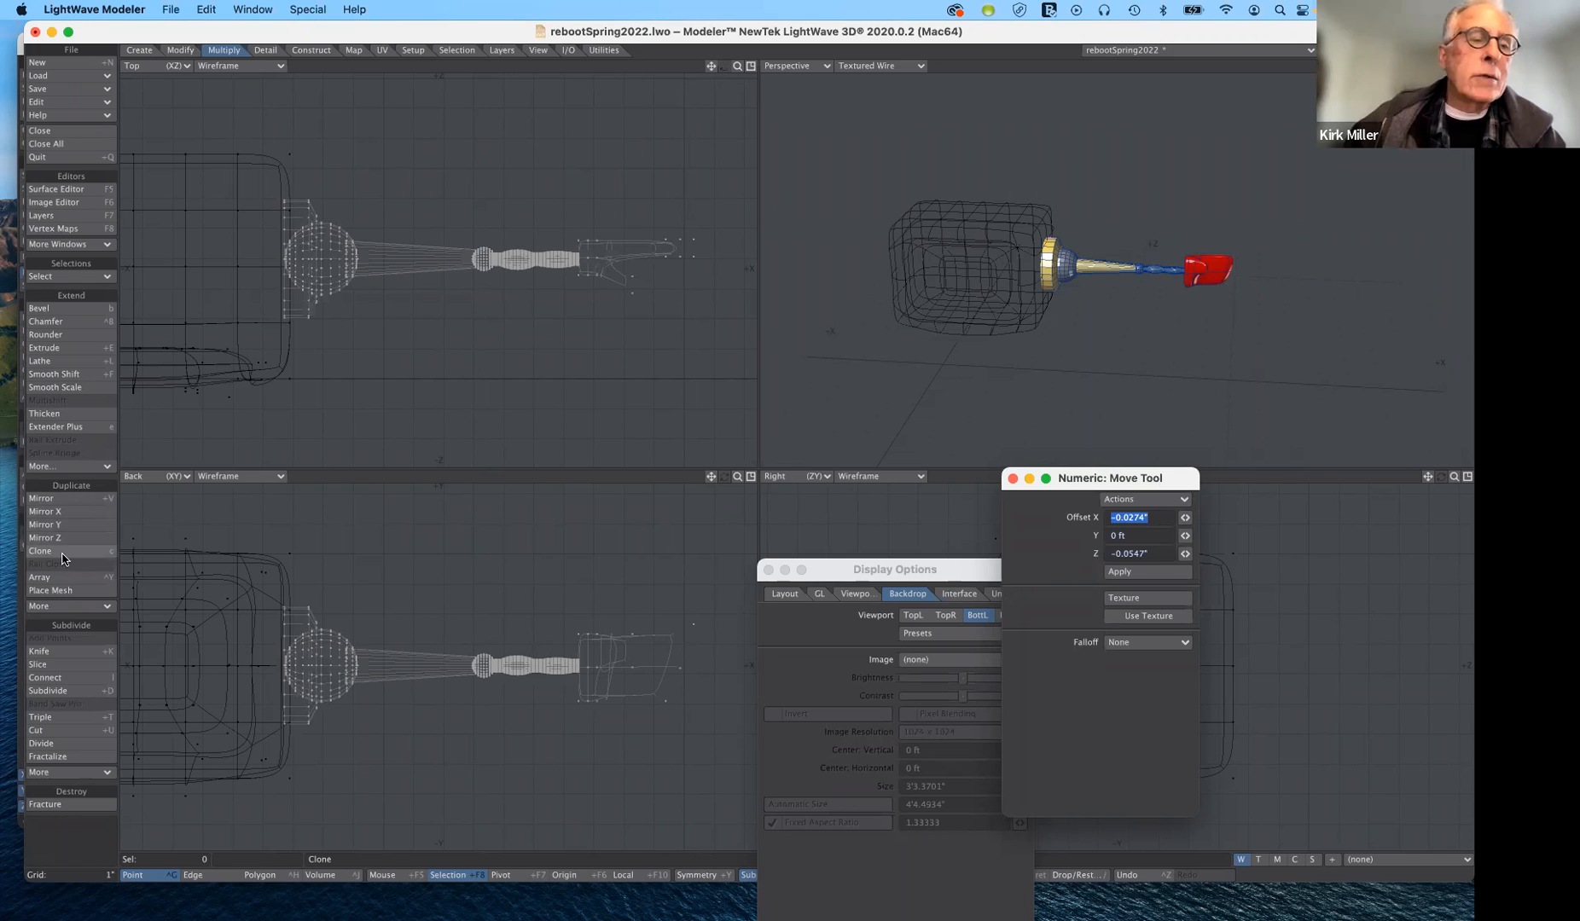
{"action": "left_click", "coordinate": [67, 501]}
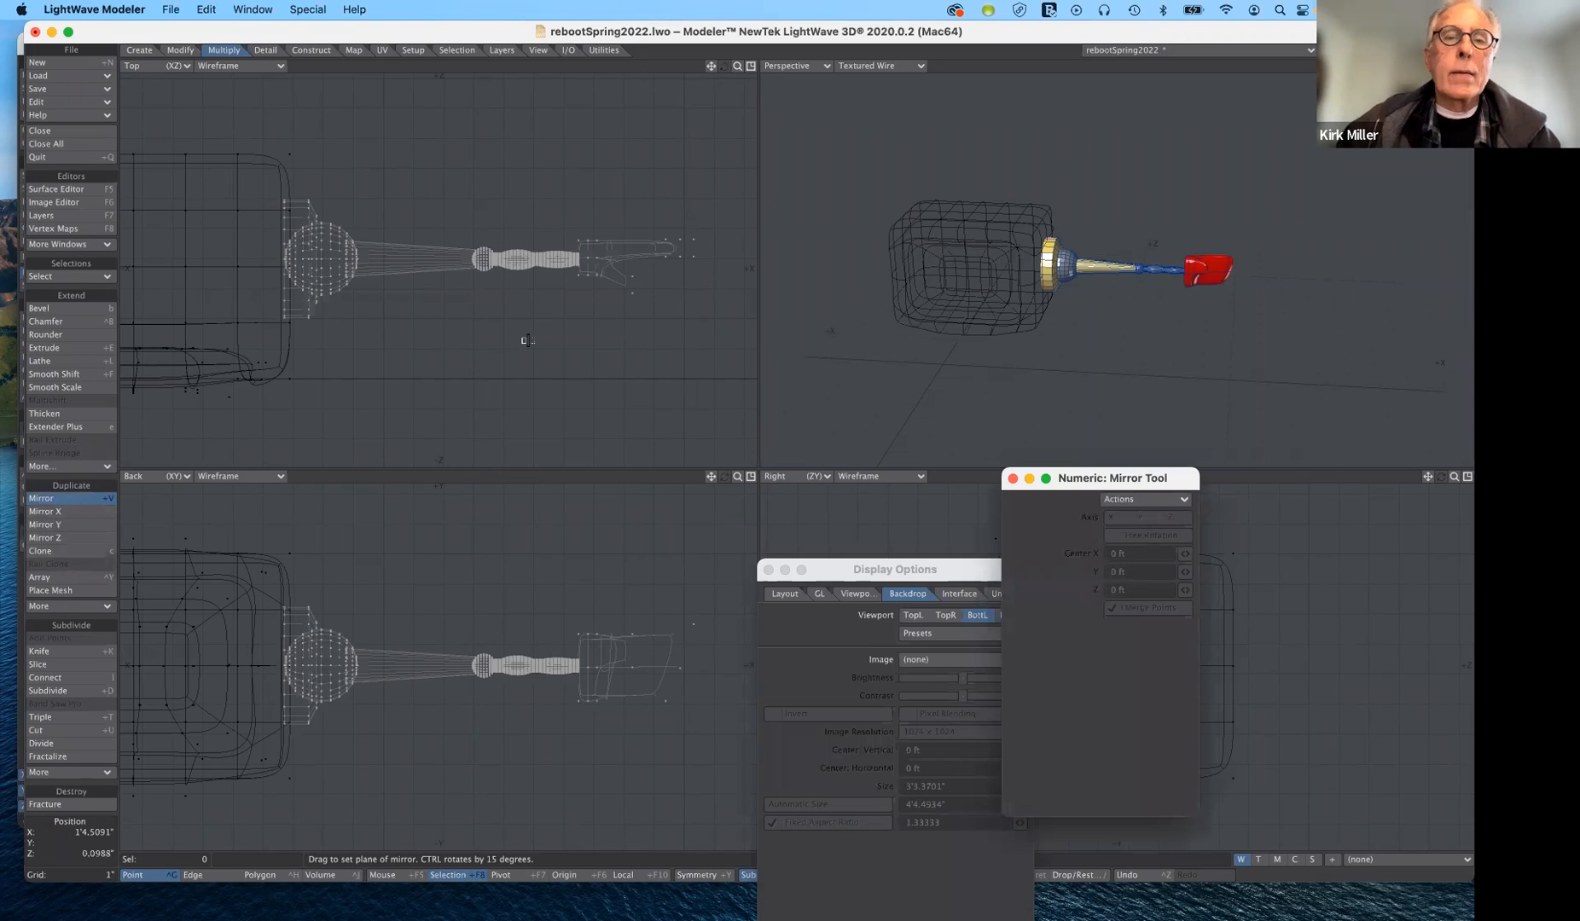
{"action": "left_click_drag", "start_coordinate": [738, 66], "coordinate": [512, 94]}
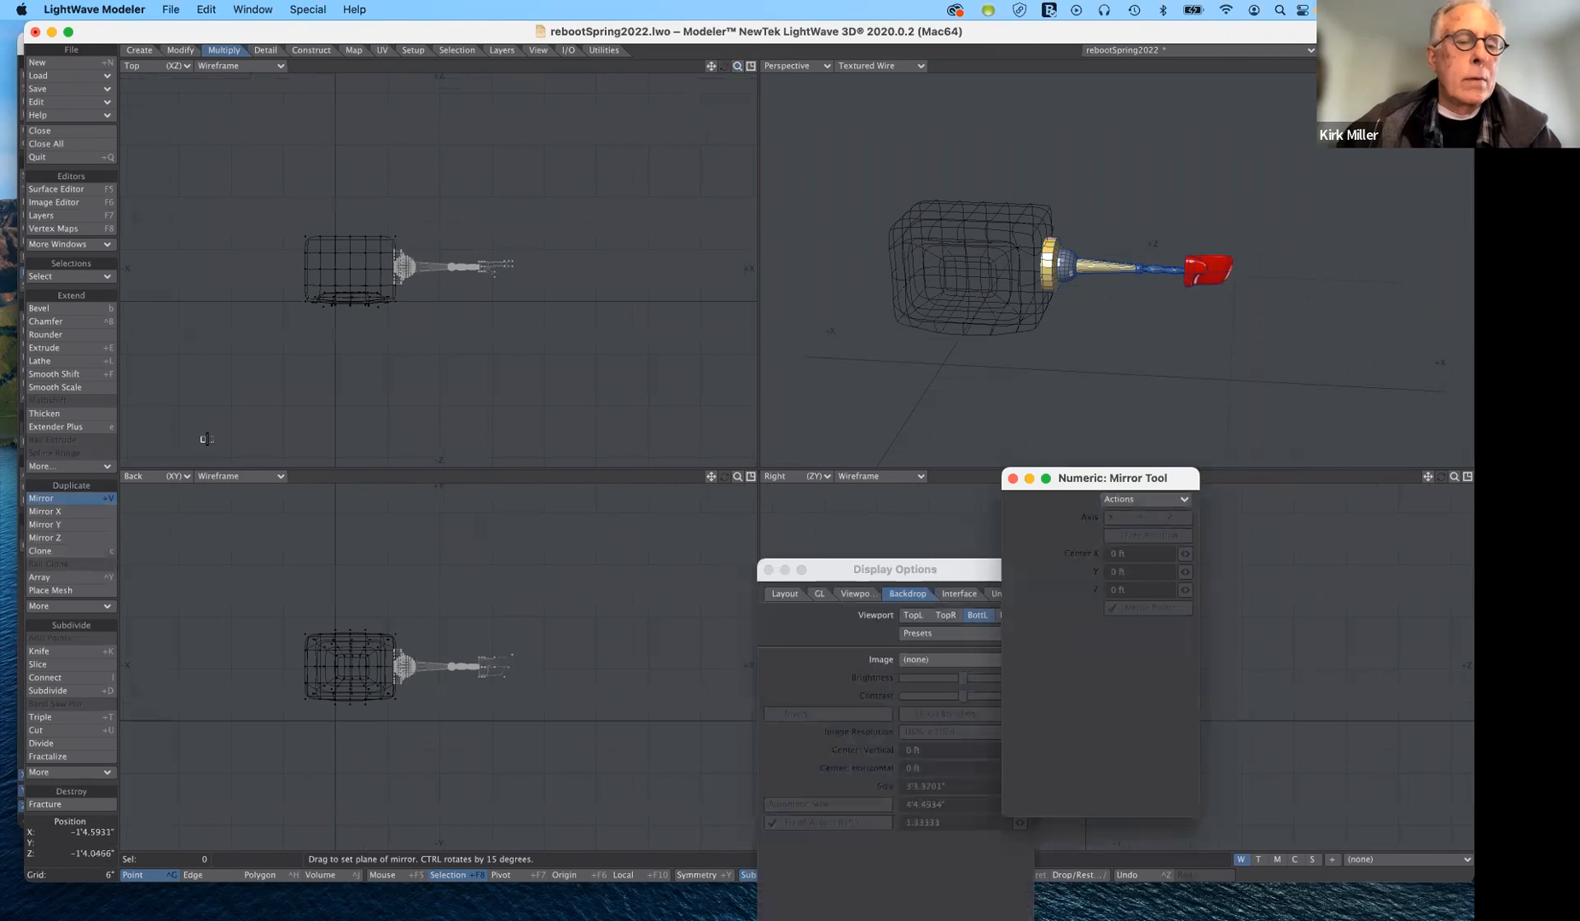
{"action": "left_click_drag", "start_coordinate": [353, 266], "coordinate": [358, 257]}
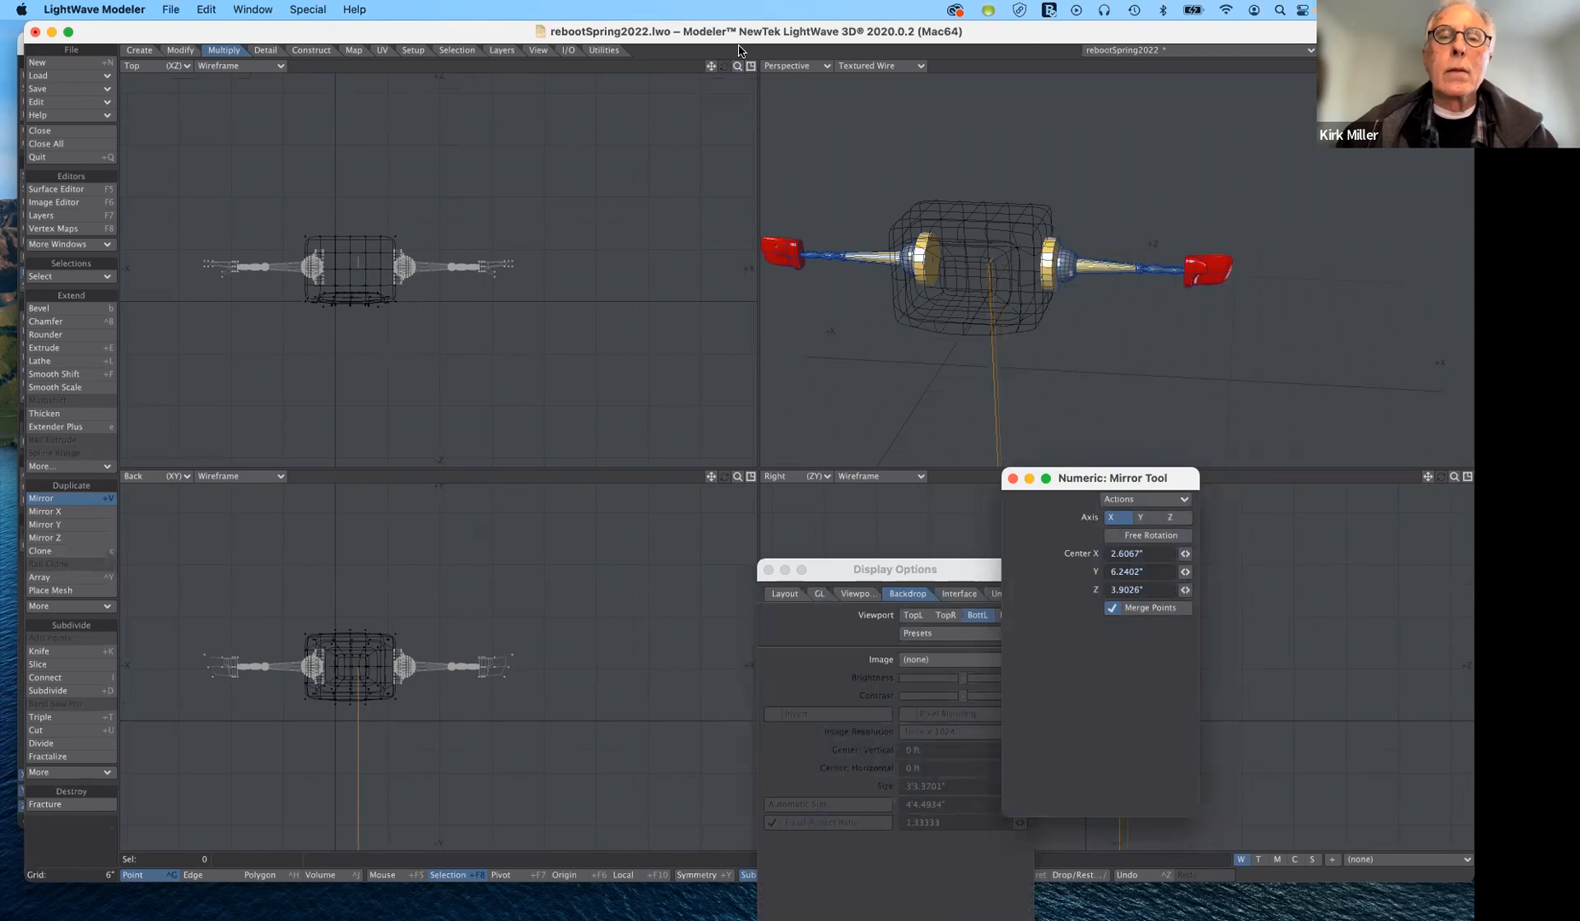
- Shift the mirror plane to center X 1.6126" and Z 4.0143" so the second arm meets the TV head's opposite side, and drop the tool
{"action": "left_click_drag", "start_coordinate": [712, 66], "coordinate": [1050, 94]}
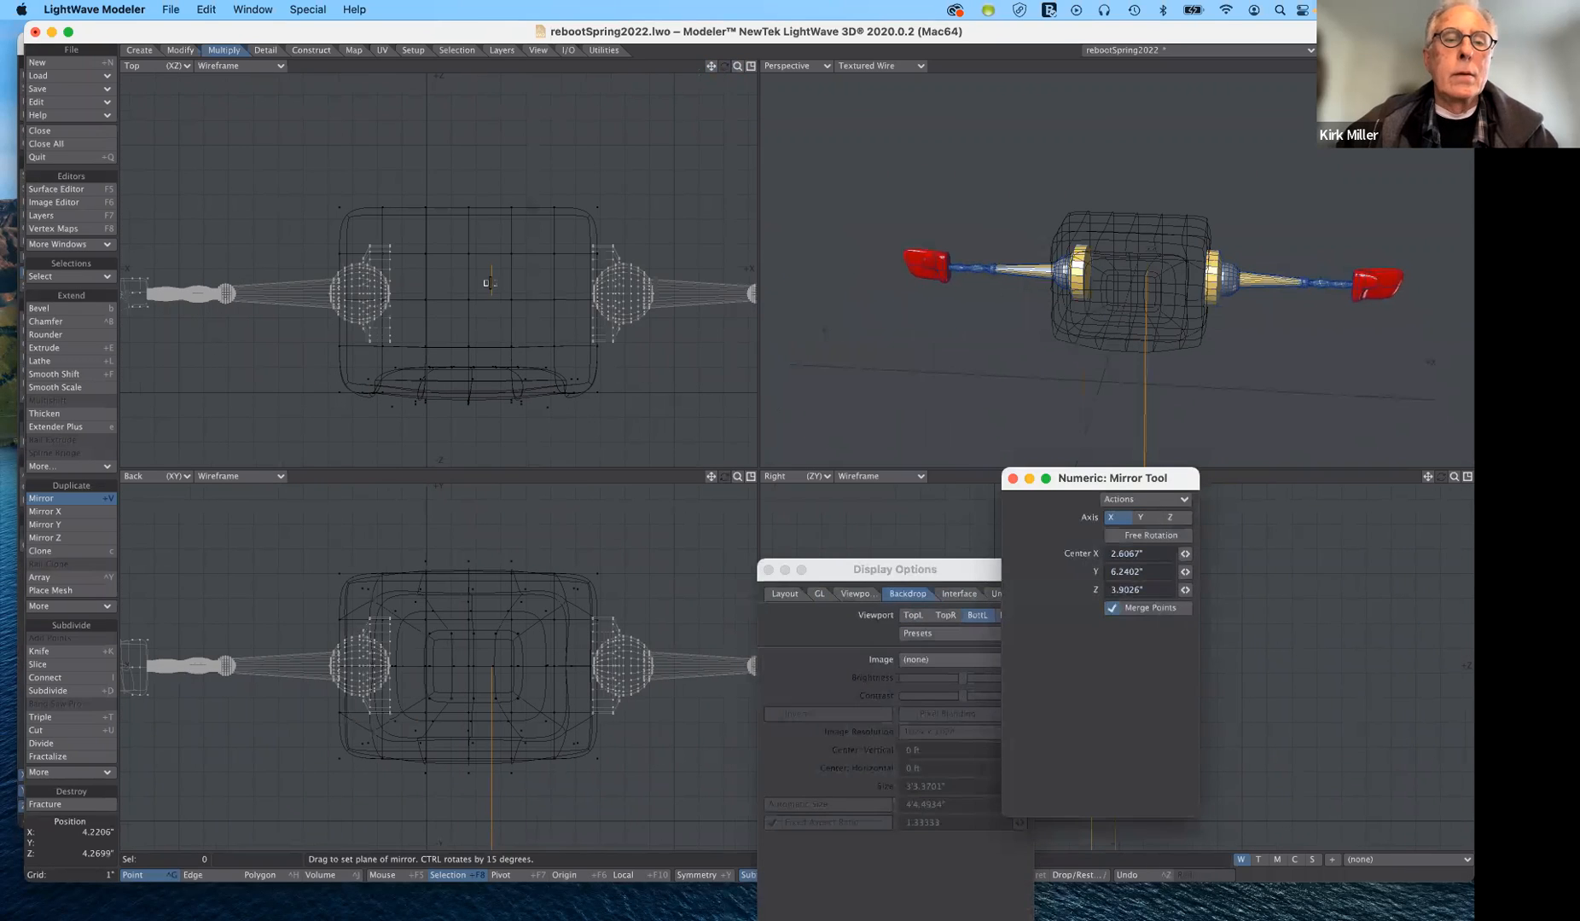
{"action": "left_click_drag", "start_coordinate": [487, 283], "coordinate": [462, 292]}
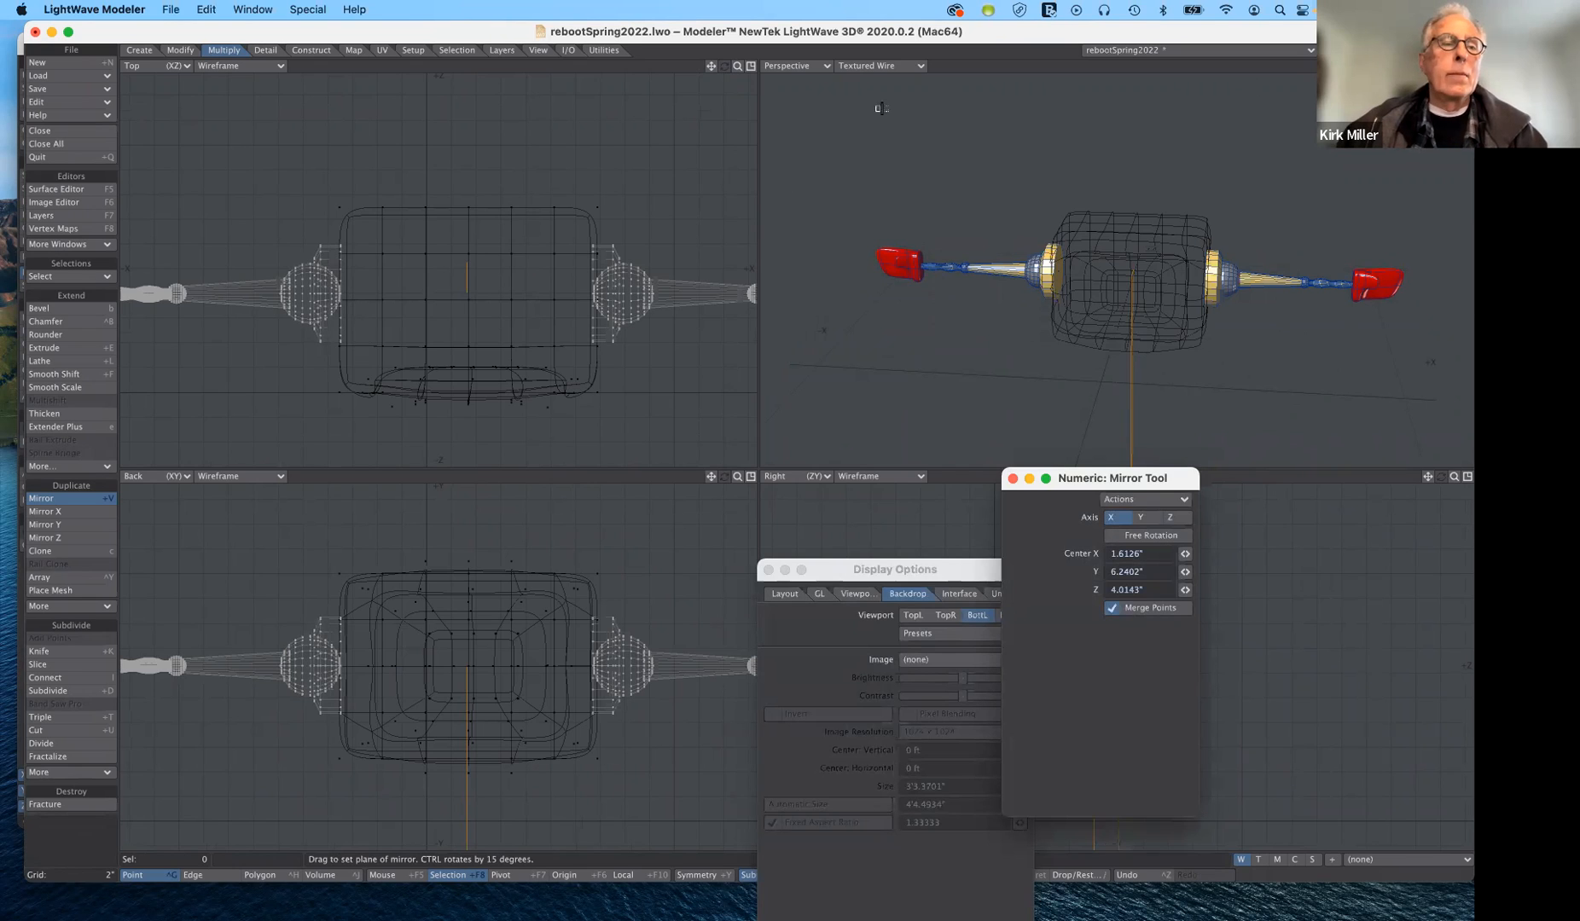
{"action": "left_click", "coordinate": [74, 503]}
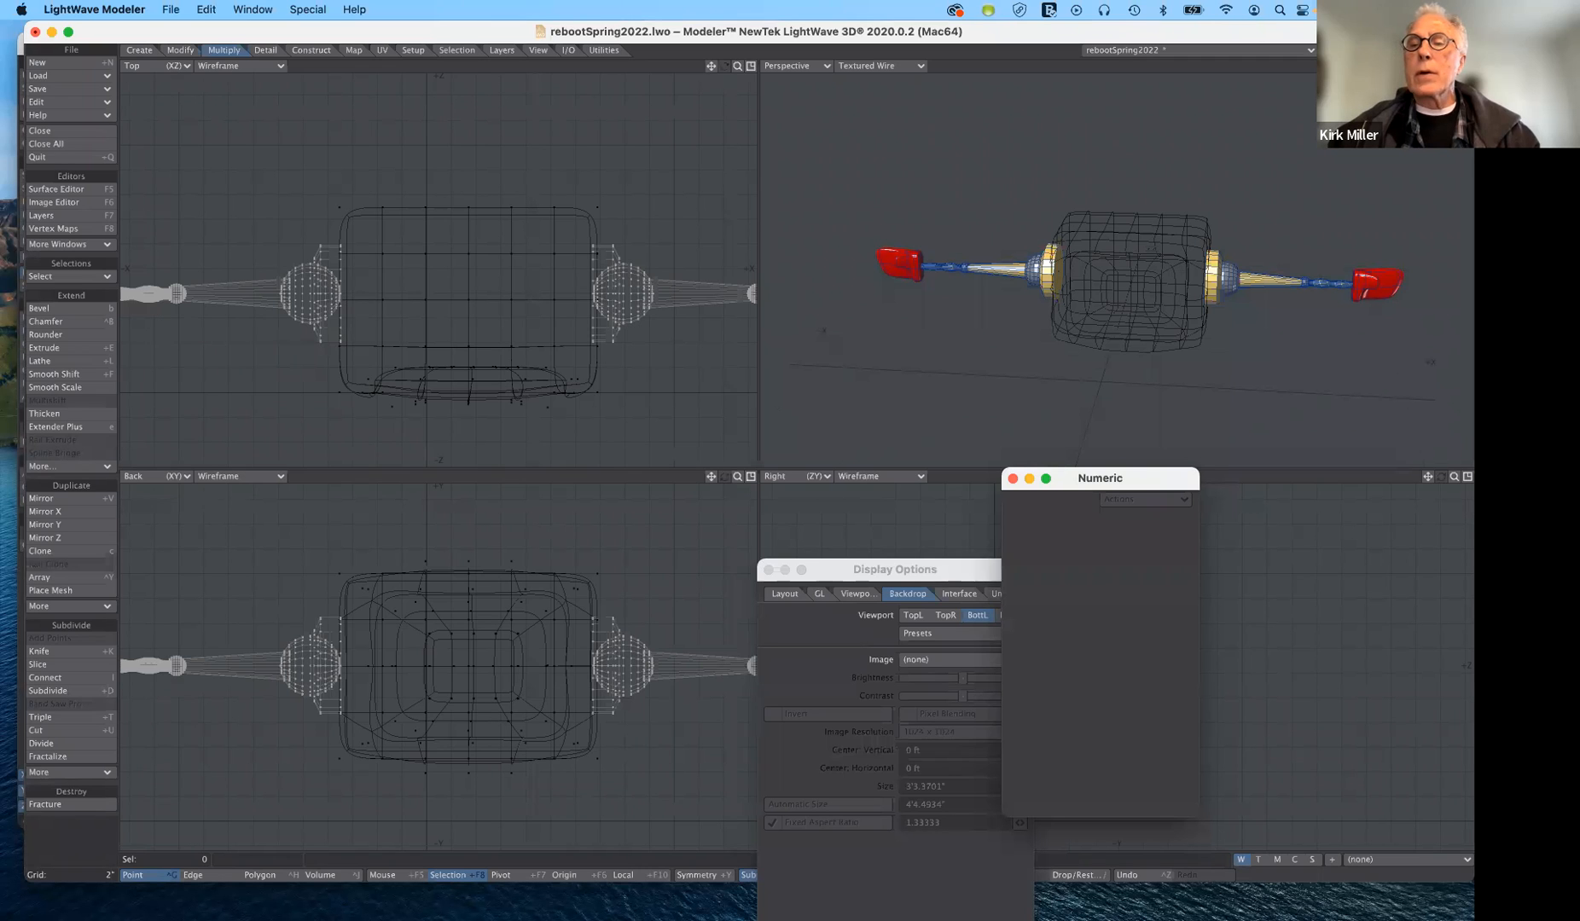
- Check the TV head's layer, return to the arm's layer and undo the mirrored arm
{"action": "key", "text": "1"}
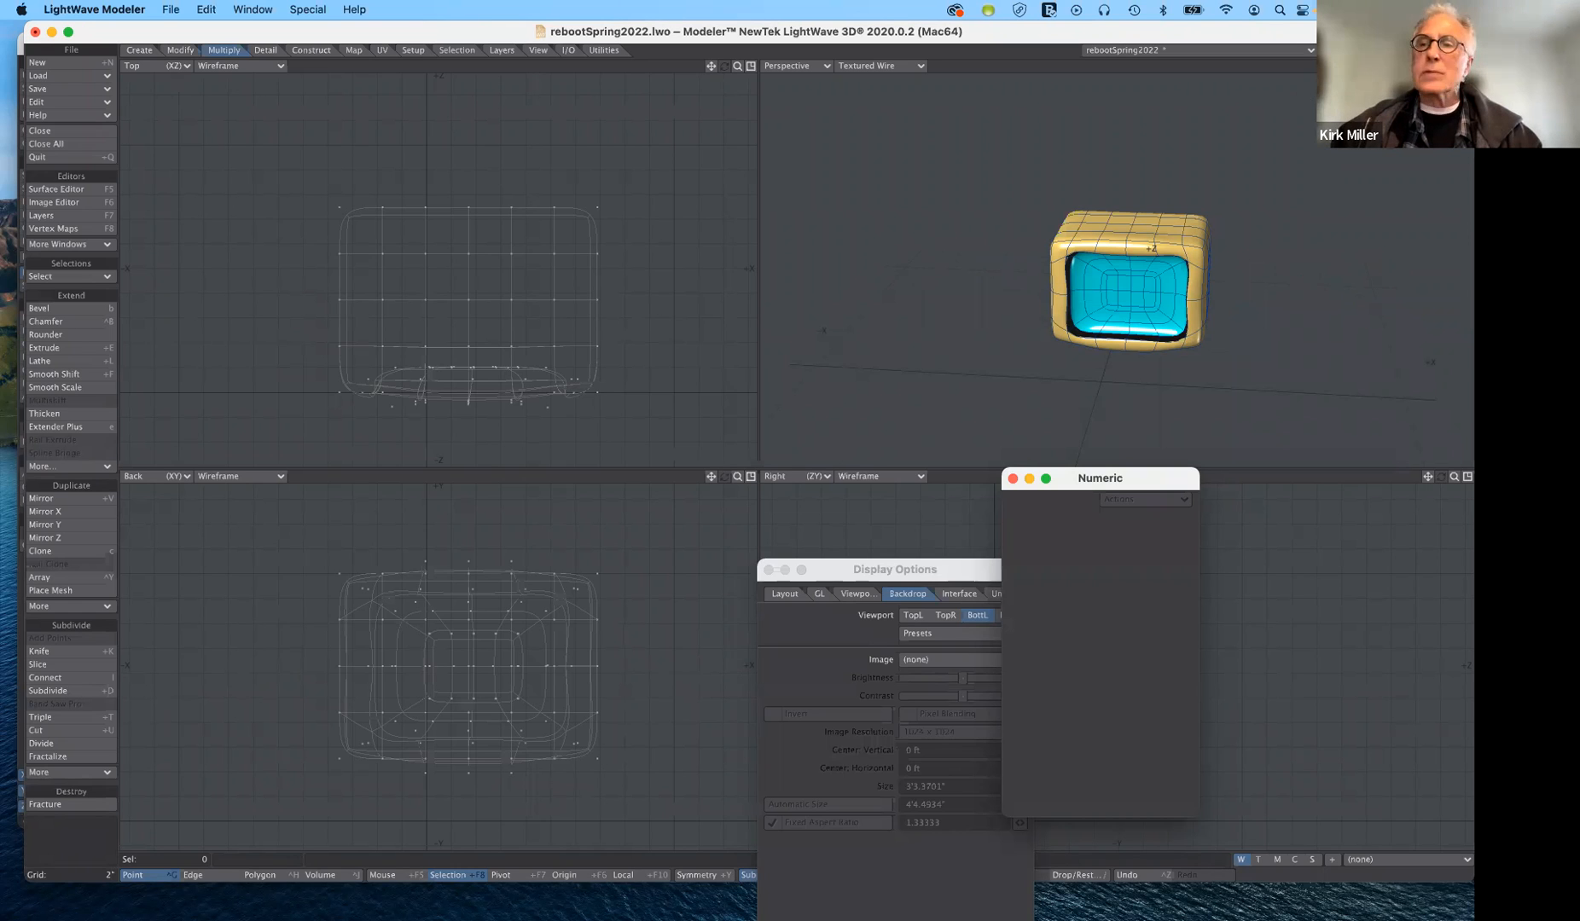
{"action": "key", "text": "2"}
{"action": "key", "text": "ctrl+z"}
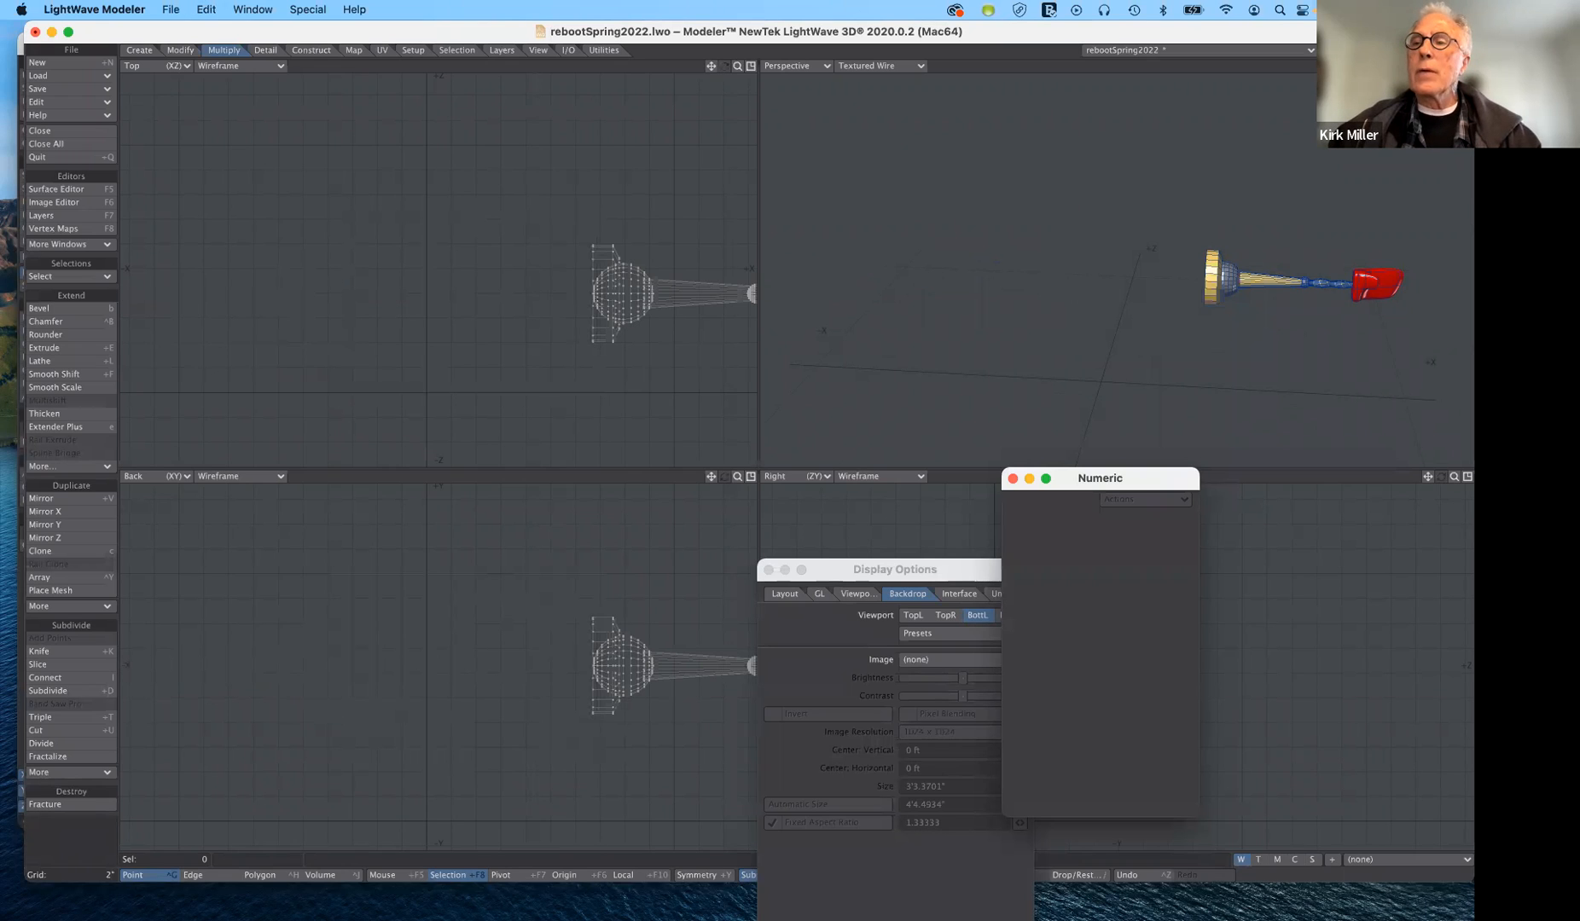
{"action": "mouse_move", "coordinate": [1440, 65]}
{"action": "left_mouse_down"}
{"action": "mouse_move", "coordinate": [1447, 79]}
{"action": "mouse_move", "coordinate": [1463, 54]}
{"action": "left_mouse_up"}
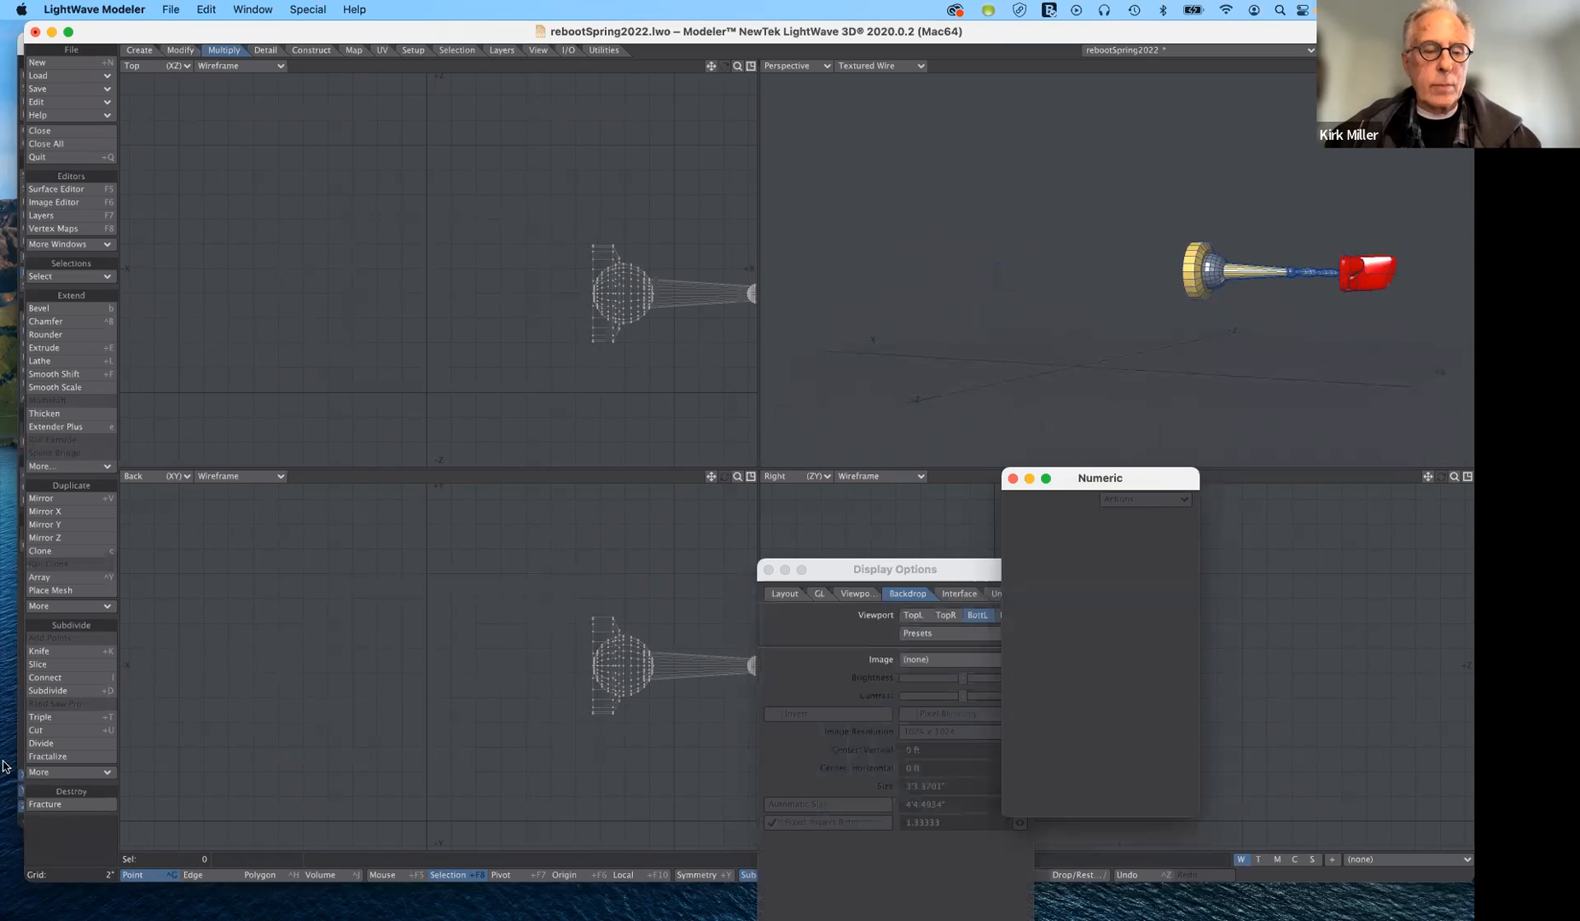
- Set mike.jpg as the backdrop image of the BotL viewport and close the display options
{"action": "key", "text": "d"}
{"action": "key", "text": "d"}
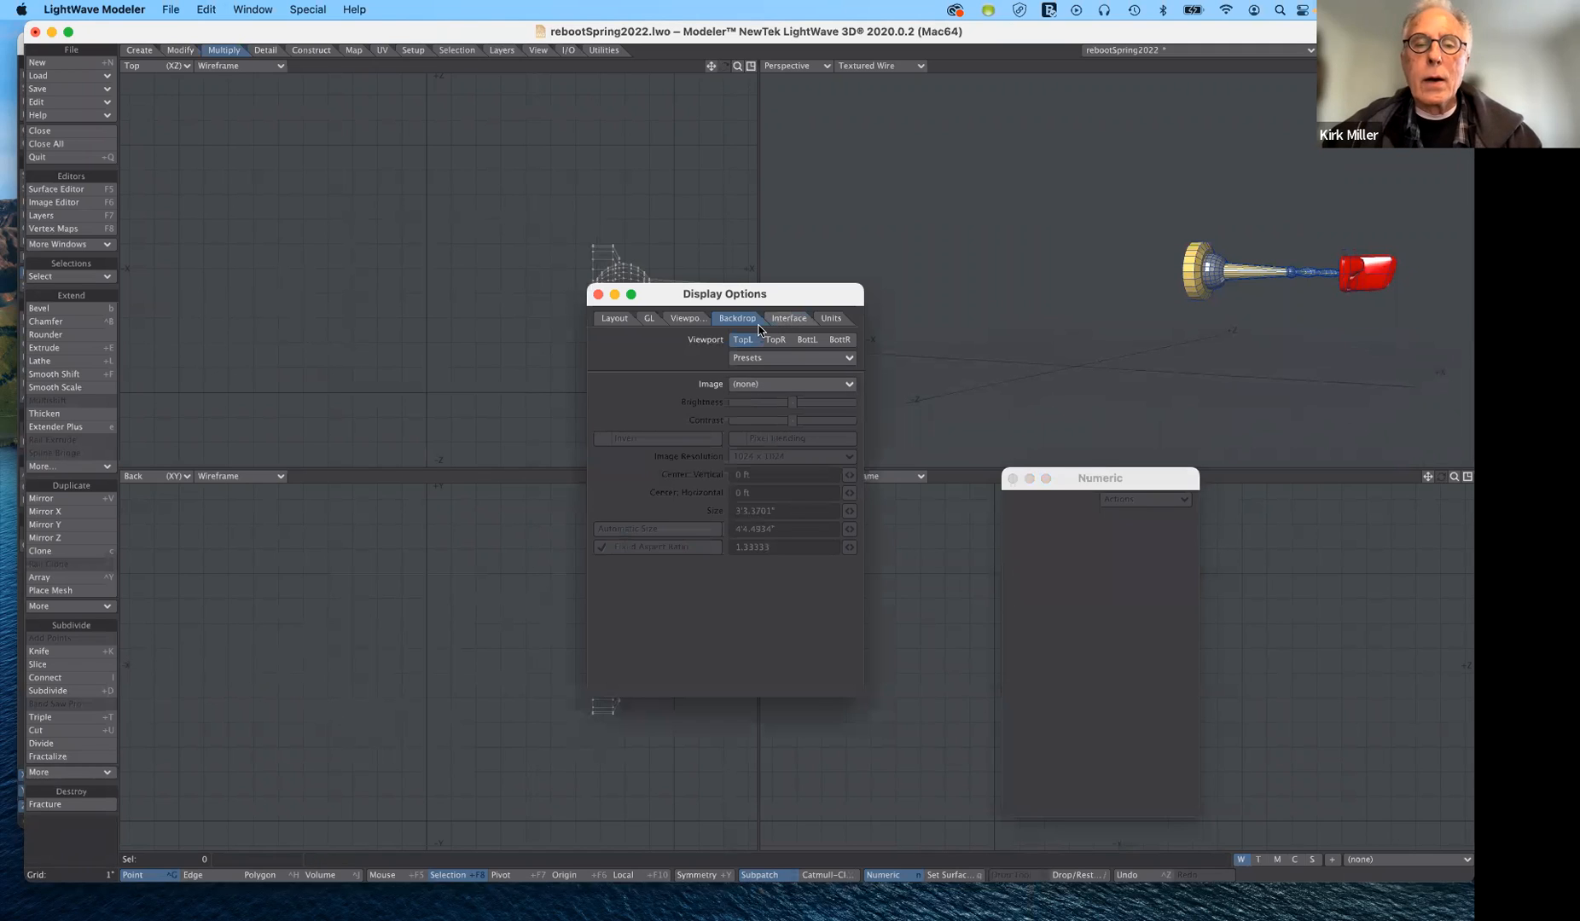
{"action": "left_click", "coordinate": [807, 340]}
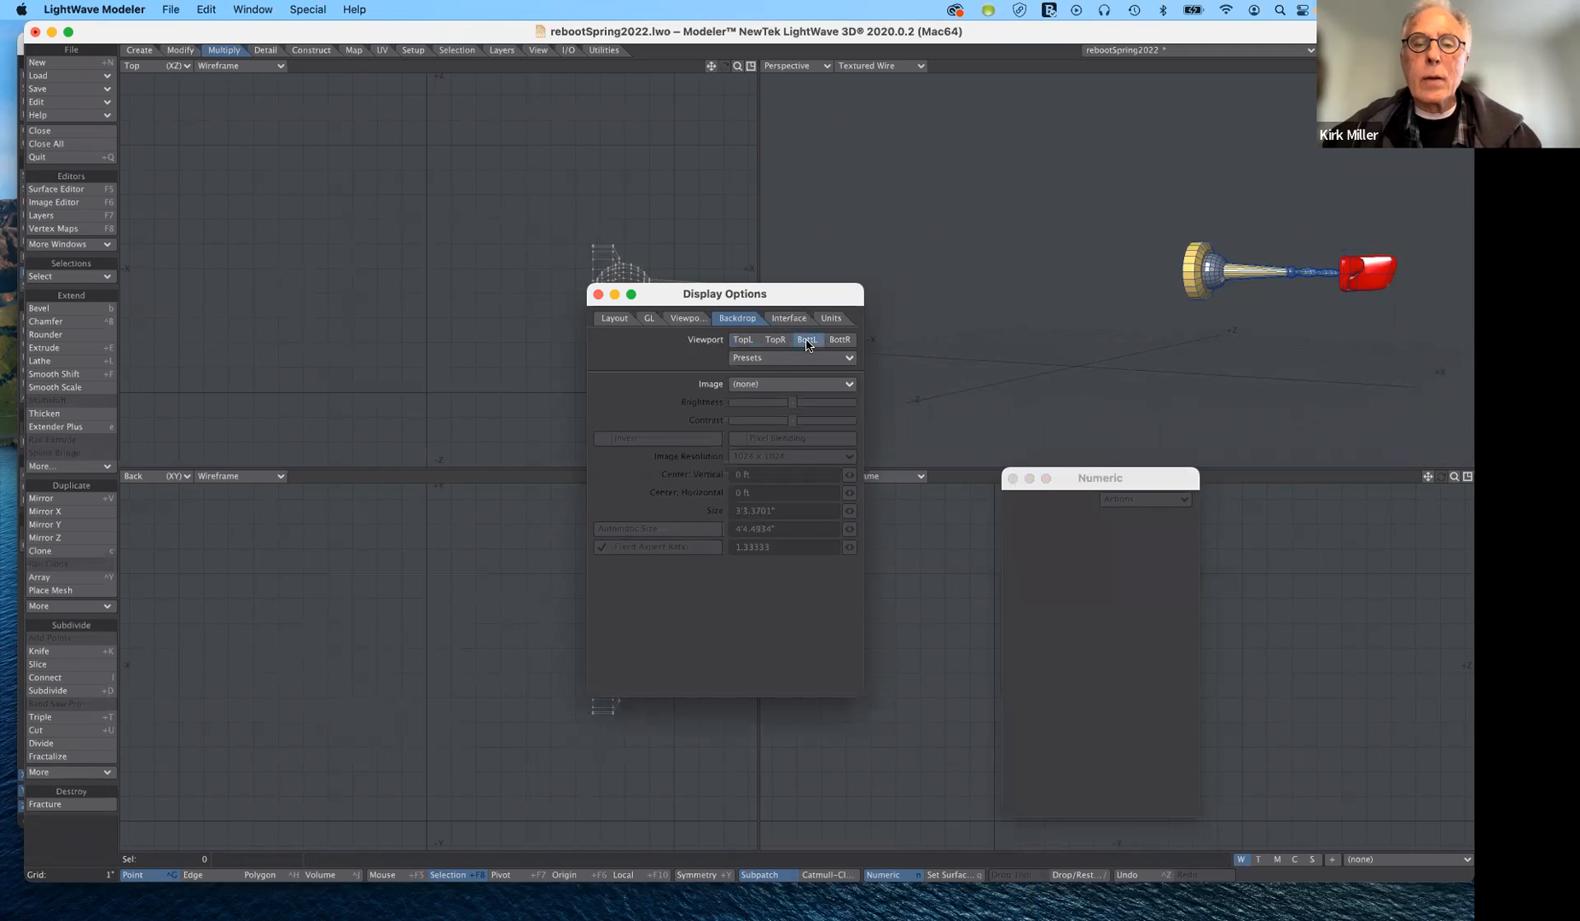
{"action": "left_click", "coordinate": [780, 388]}
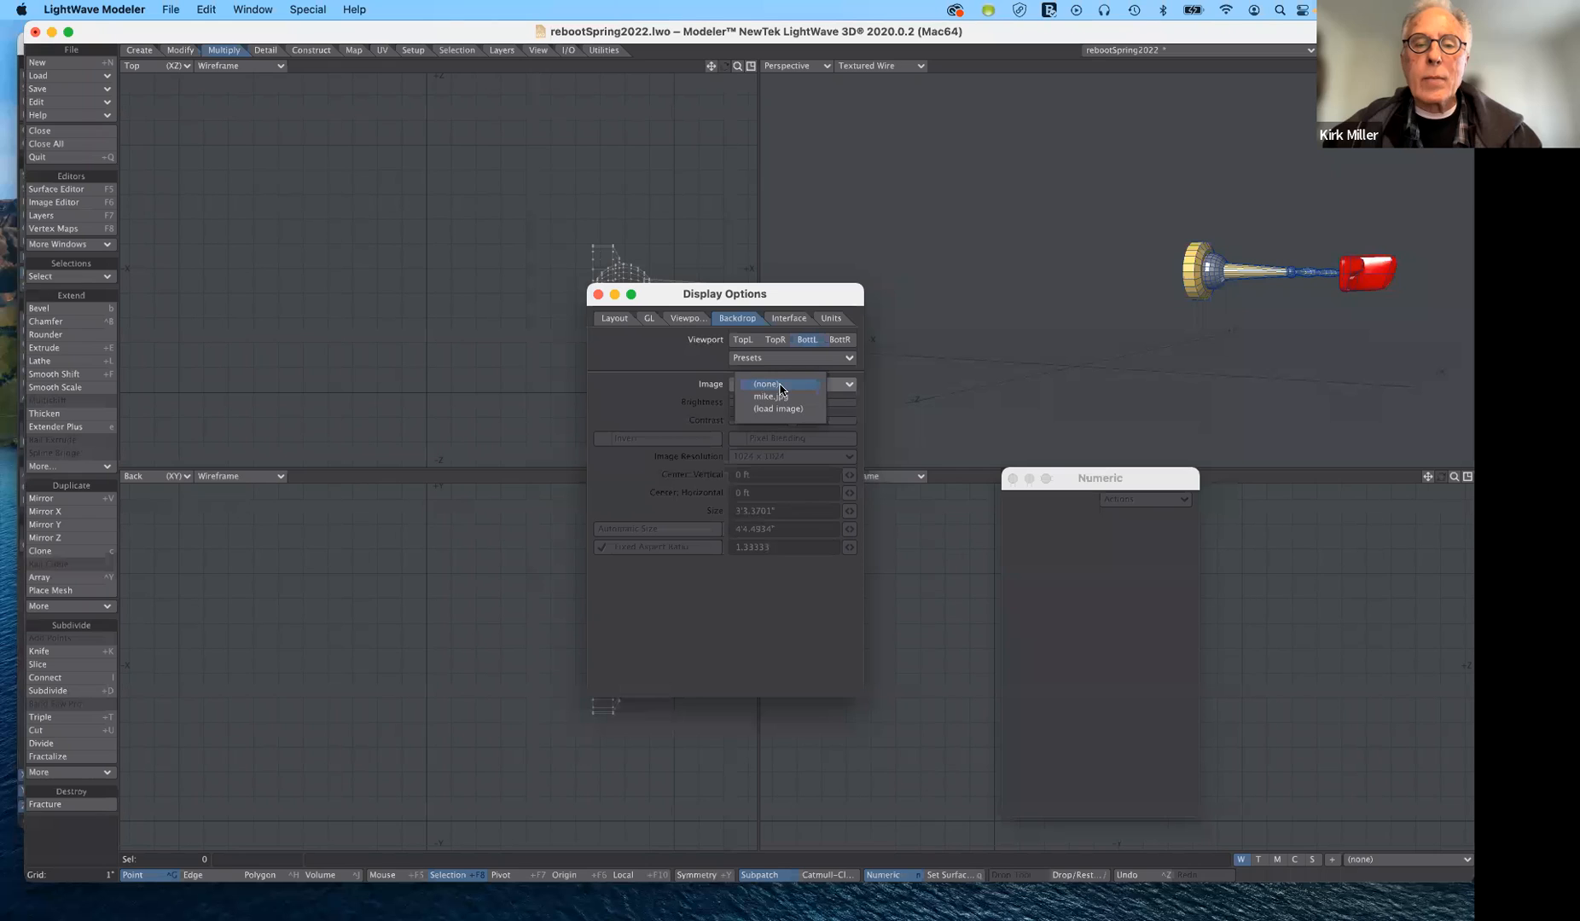
{"action": "left_click", "coordinate": [771, 396]}
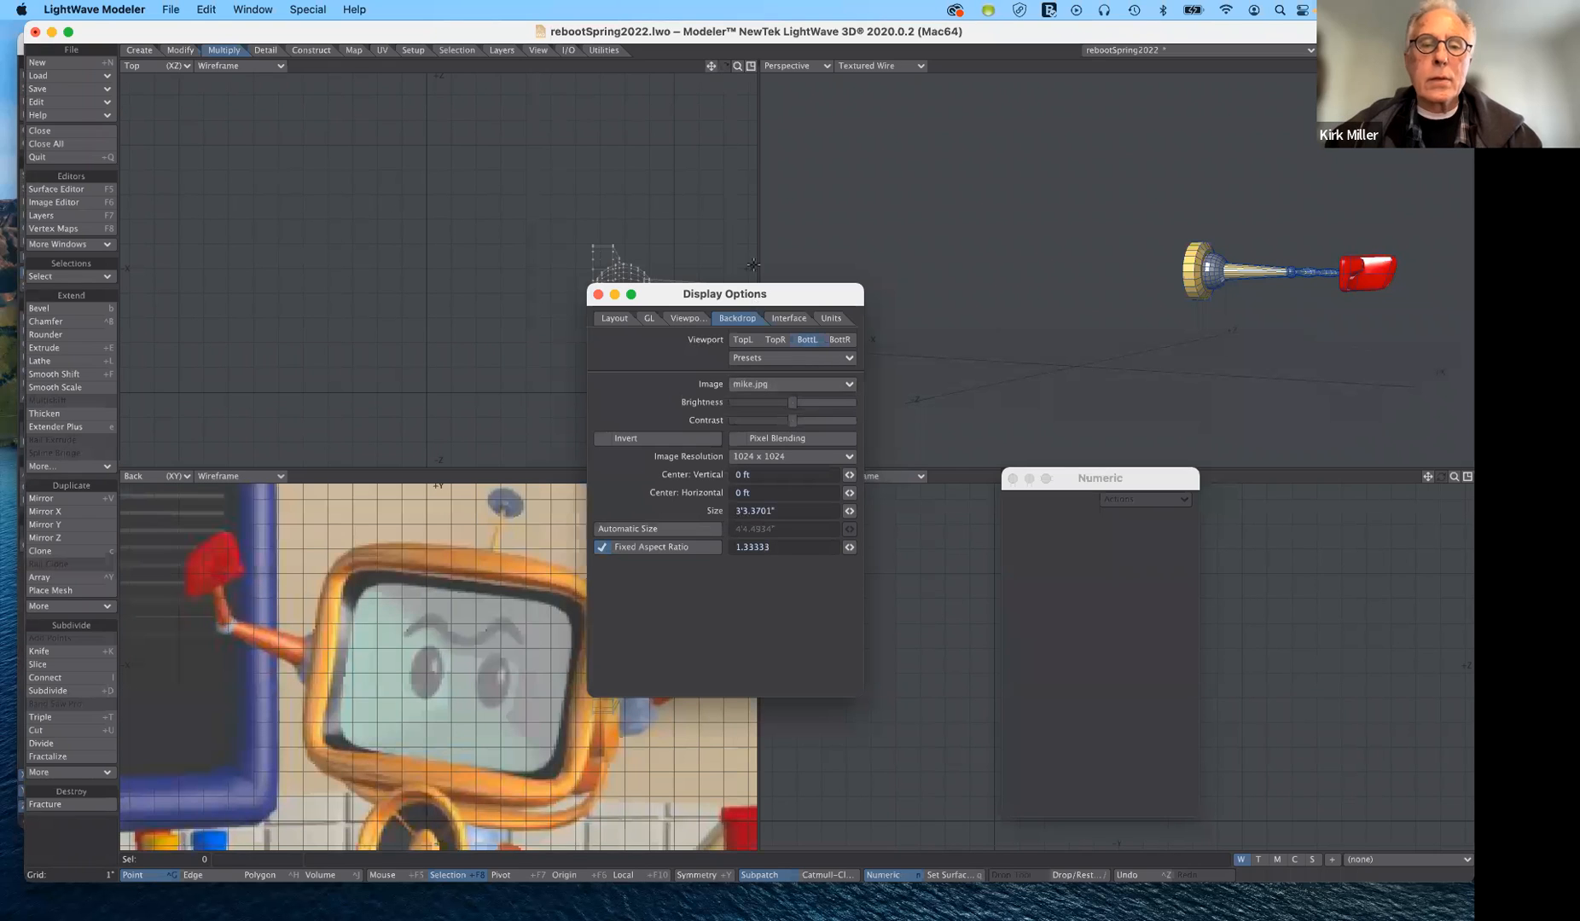
{"action": "left_click_drag", "start_coordinate": [677, 300], "coordinate": [909, 439]}
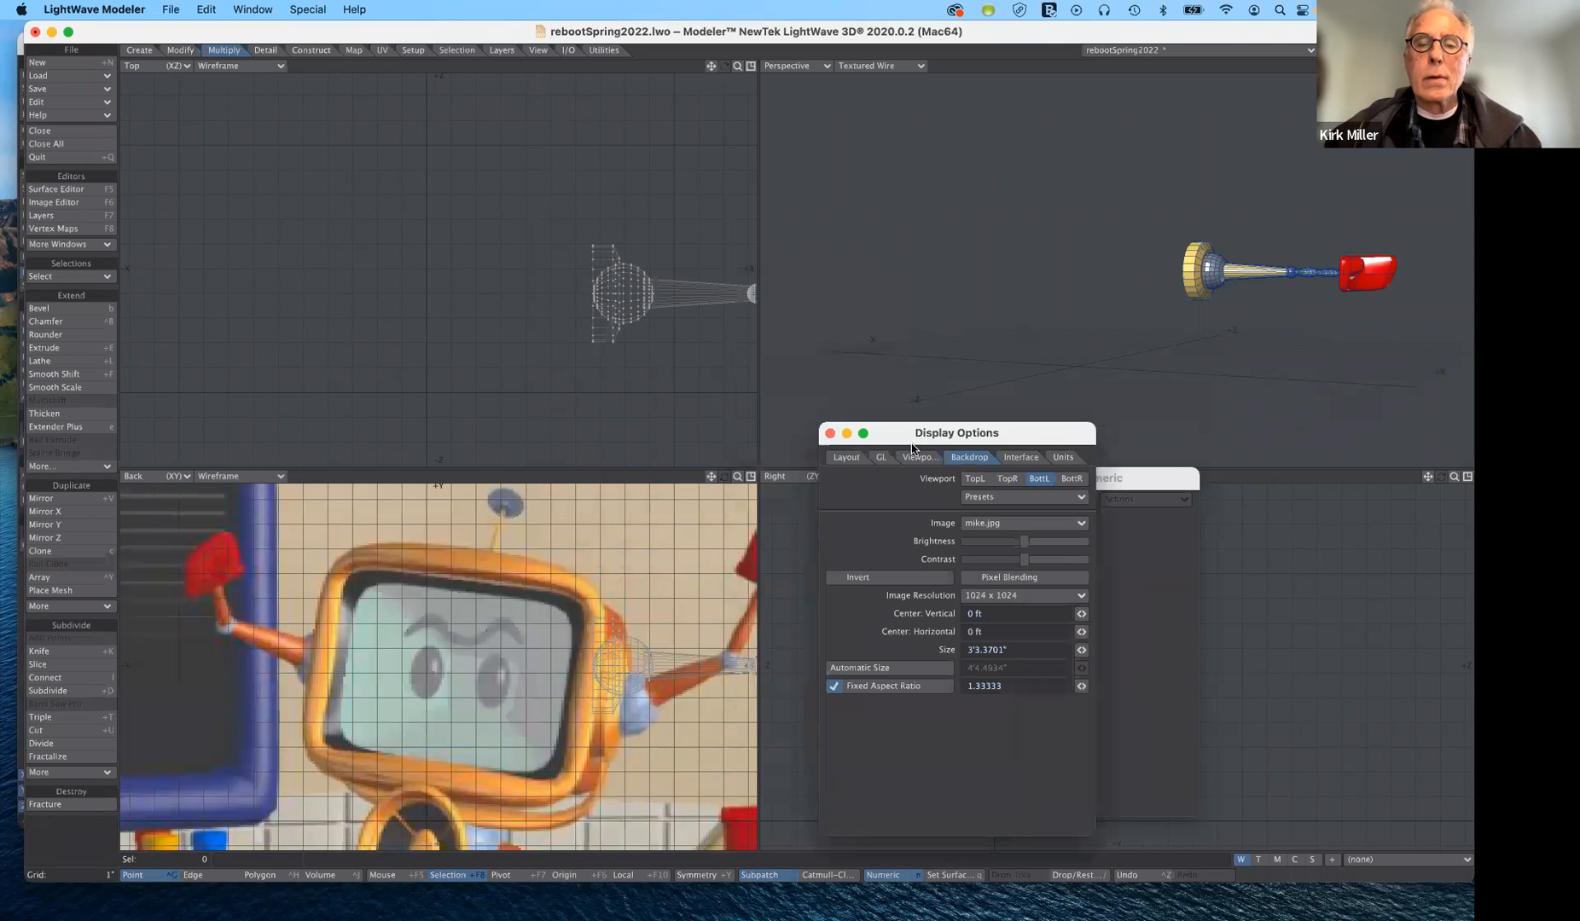
{"action": "left_click", "coordinate": [830, 433]}
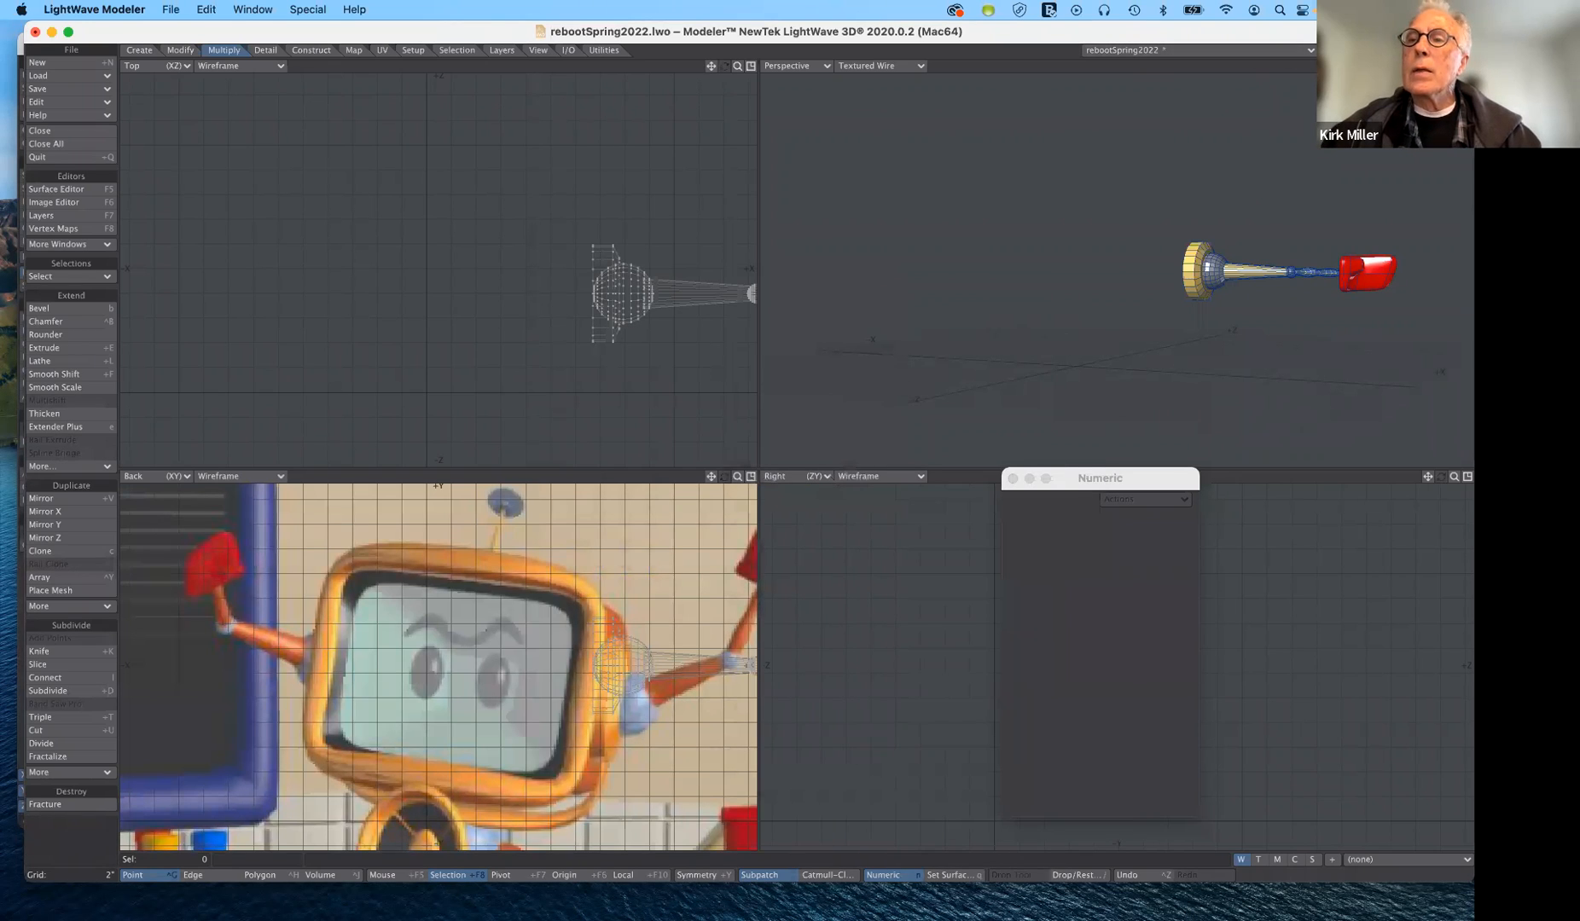
- Show the TV head behind the arm against the backdrop image and bring back the mirrored arm
{"action": "key", "text": "ctrl+z"}
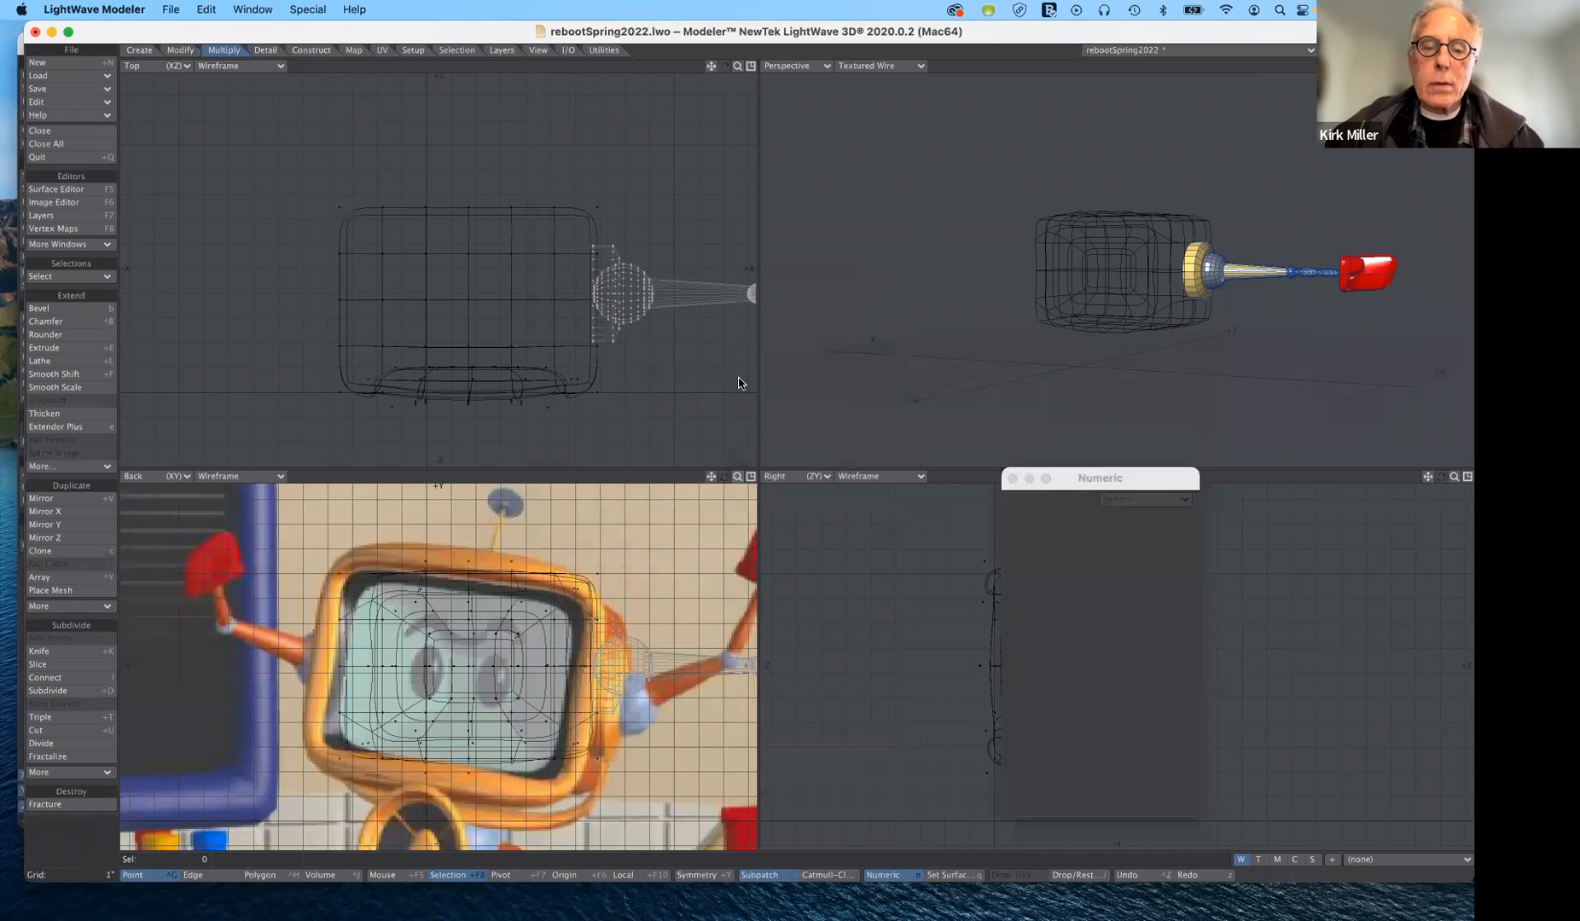
{"action": "left_click_drag", "start_coordinate": [737, 476], "coordinate": [671, 410]}
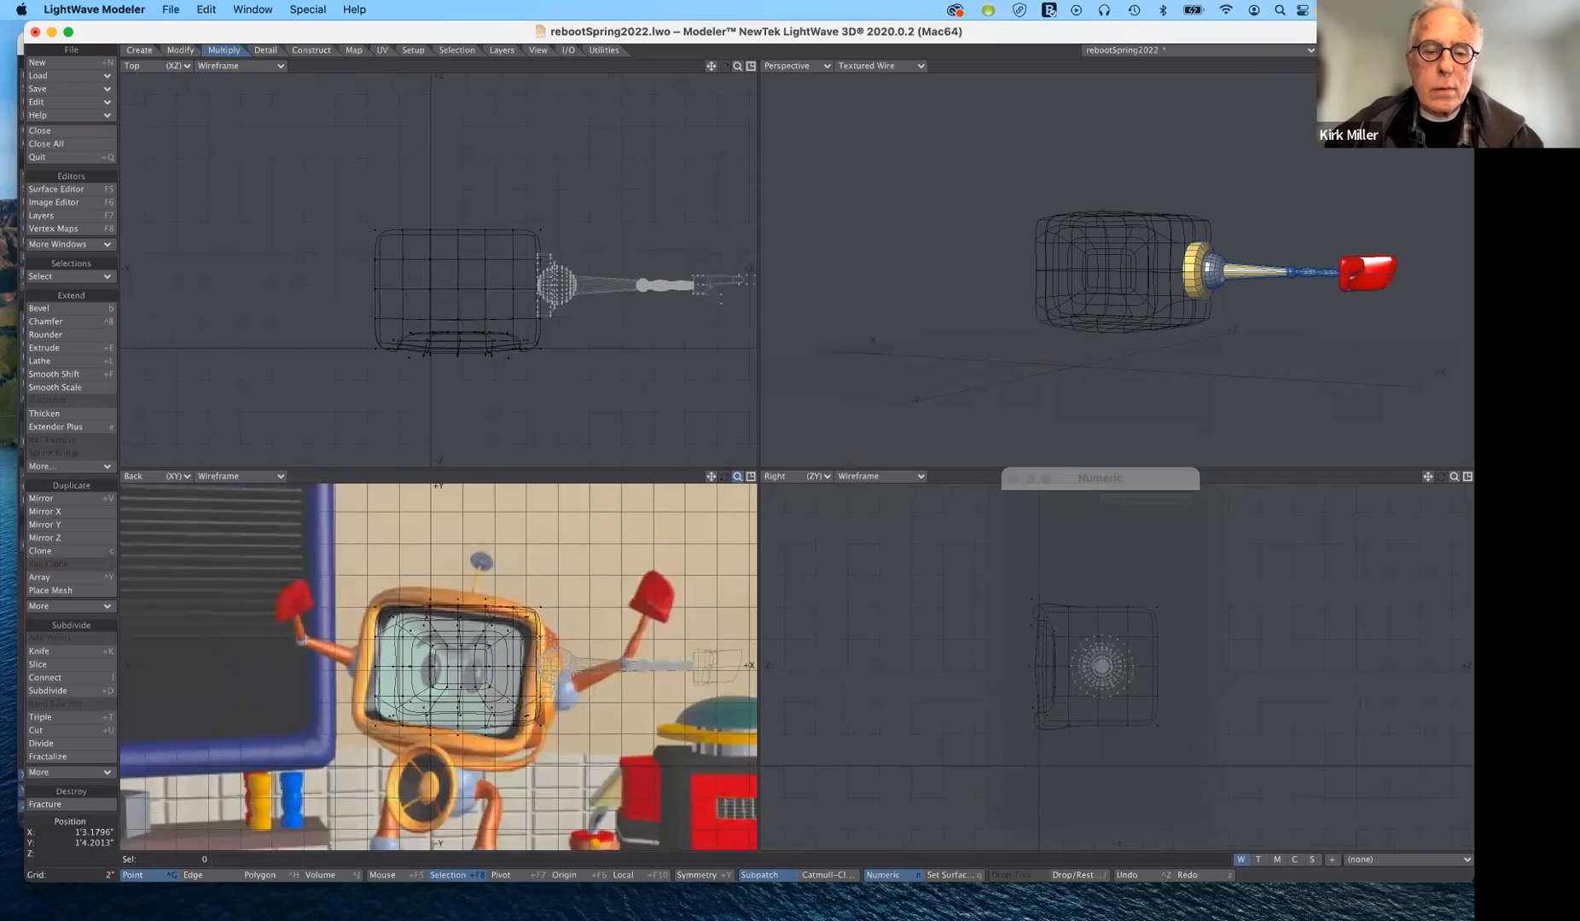
{"action": "left_click_drag", "start_coordinate": [738, 476], "coordinate": [743, 476]}
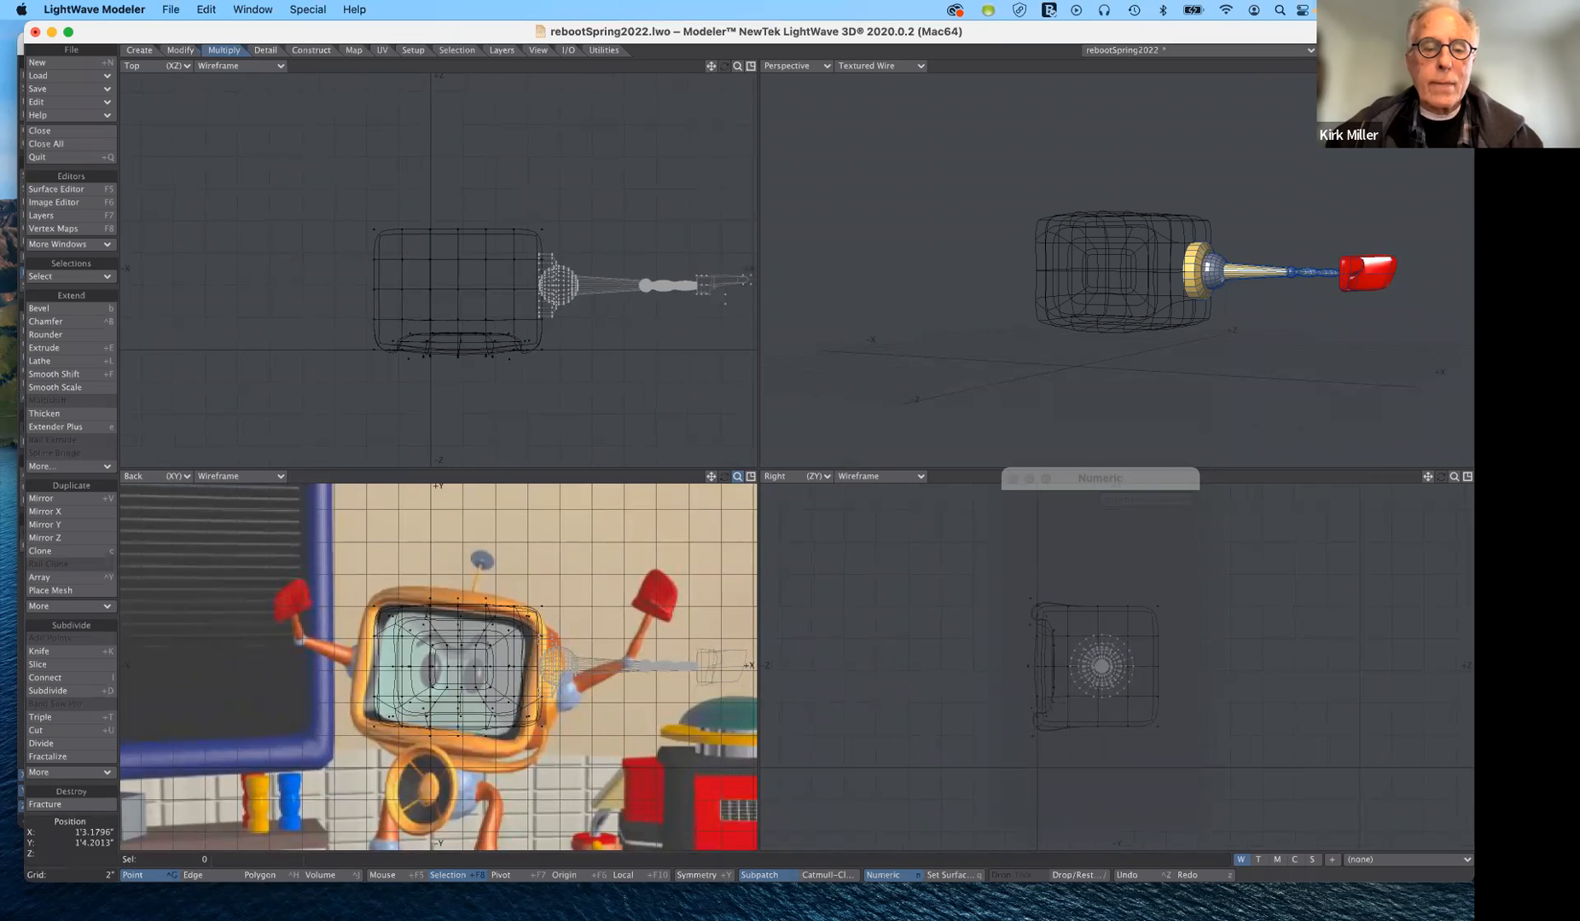
{"action": "left_click_drag", "start_coordinate": [737, 476], "coordinate": [729, 476]}
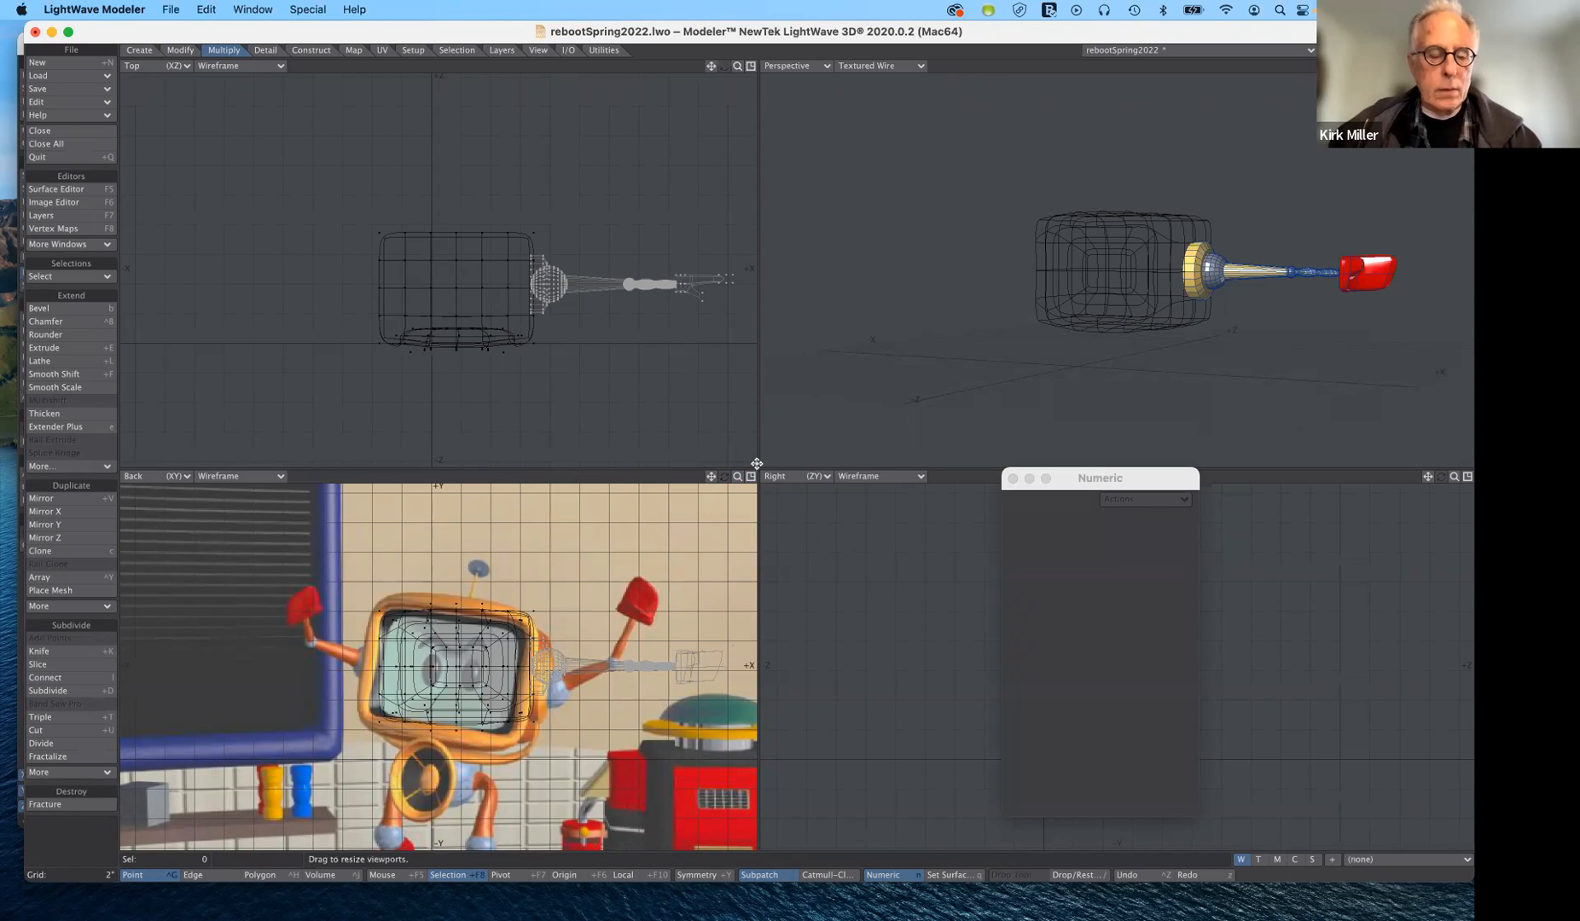
{"action": "key", "text": "super+z"}
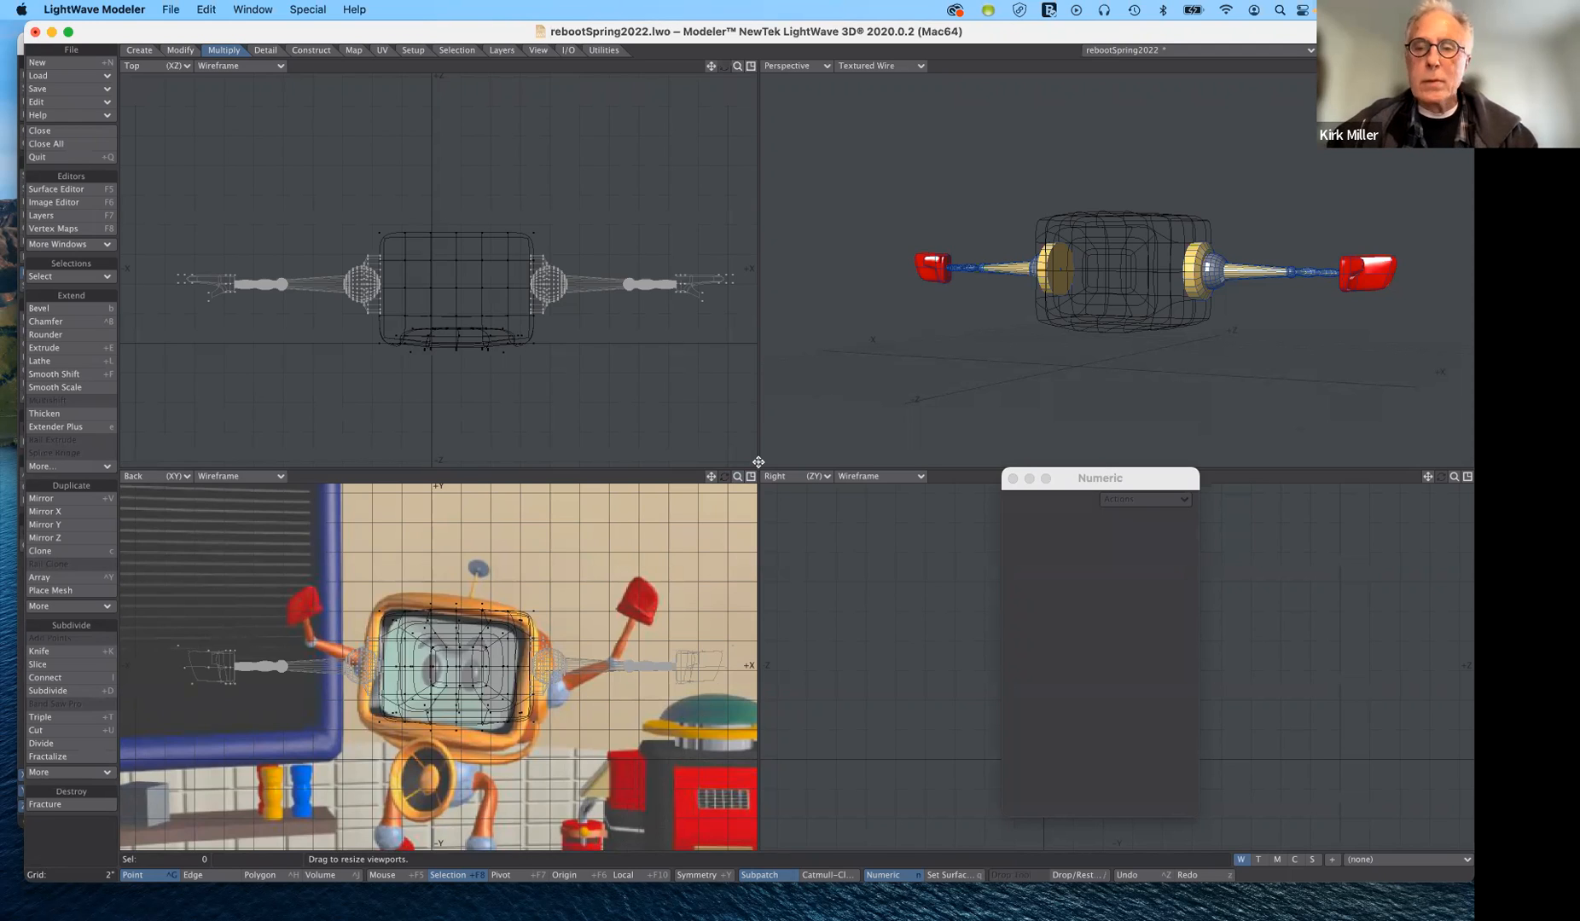
- Cut both arms from their layer, paste them into the TV head's layer and save the object
{"action": "key", "text": "super+x"}
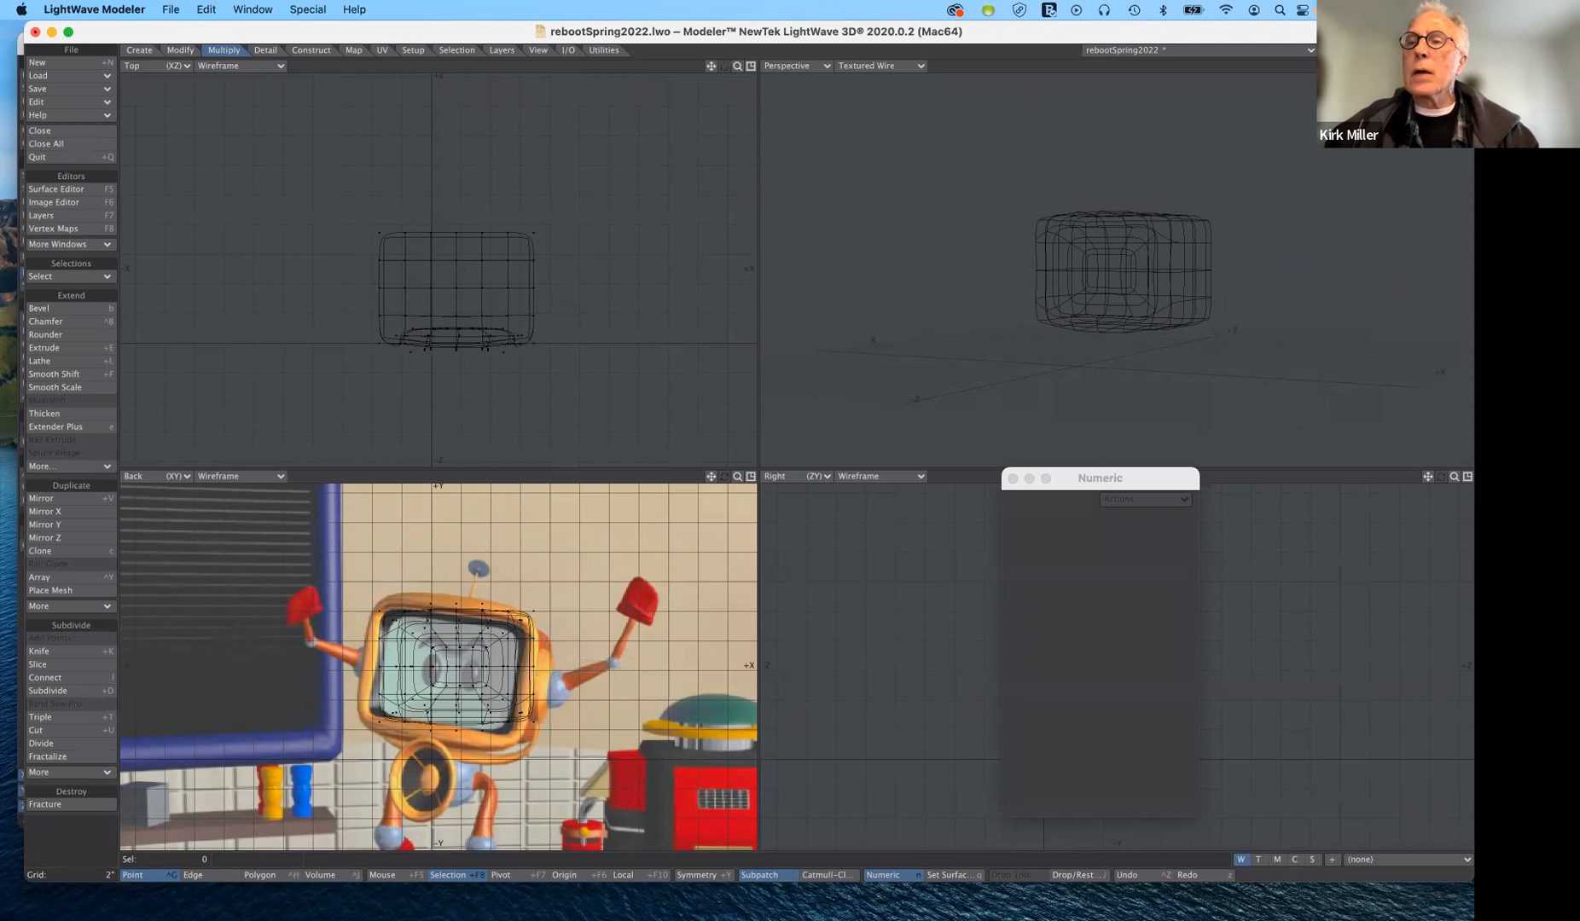
{"action": "key", "text": "apostrophe"}
{"action": "key", "text": "super+v"}
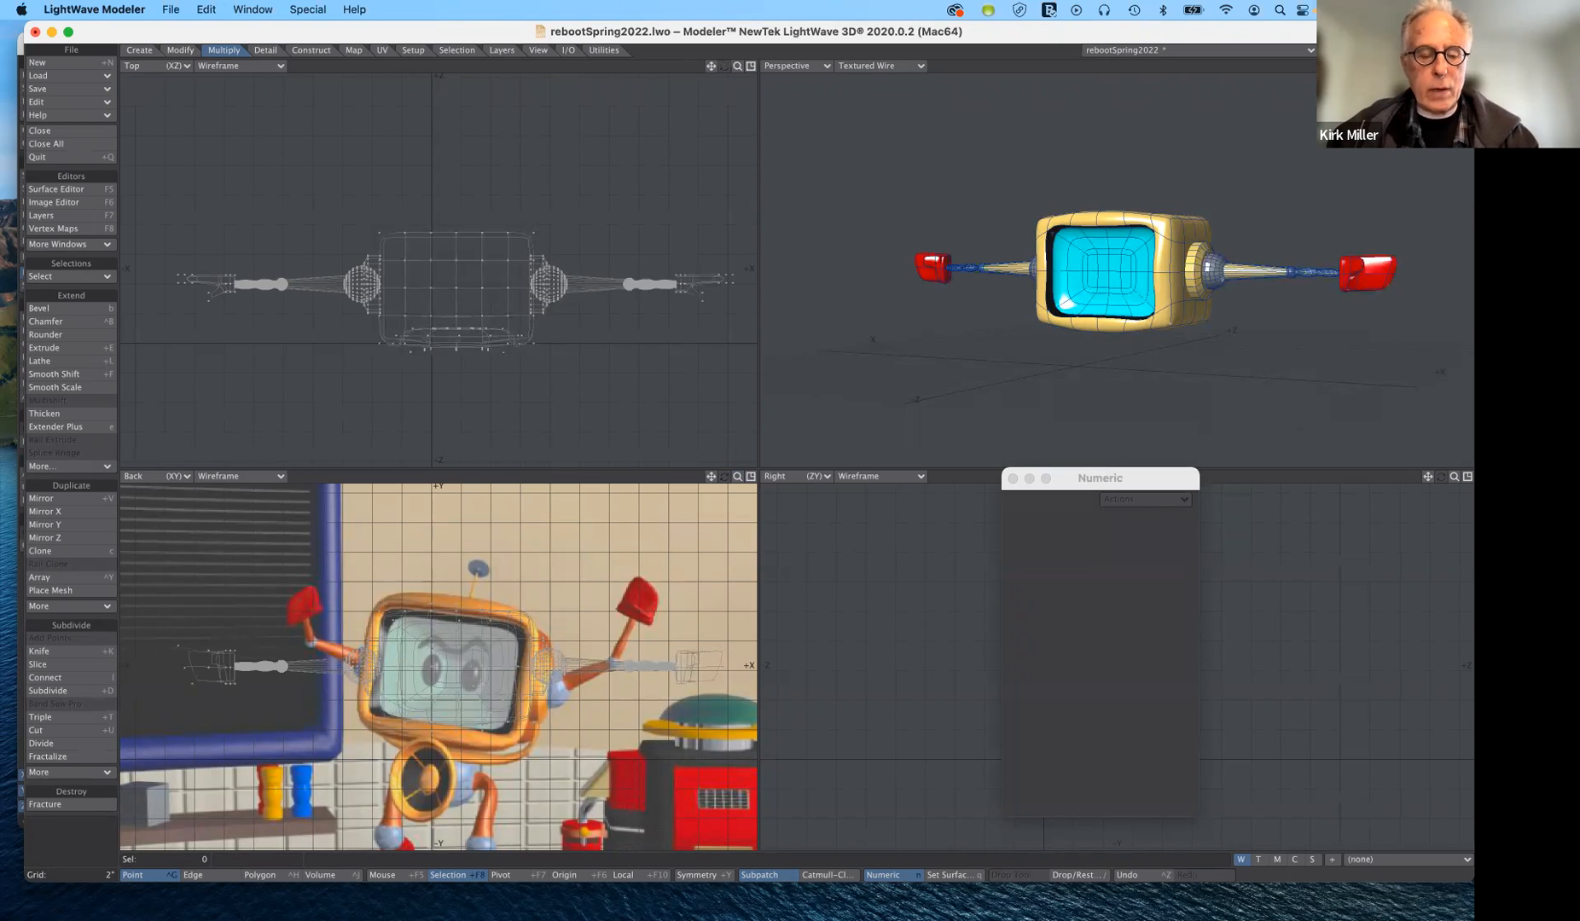
{"action": "key", "text": "super+s"}
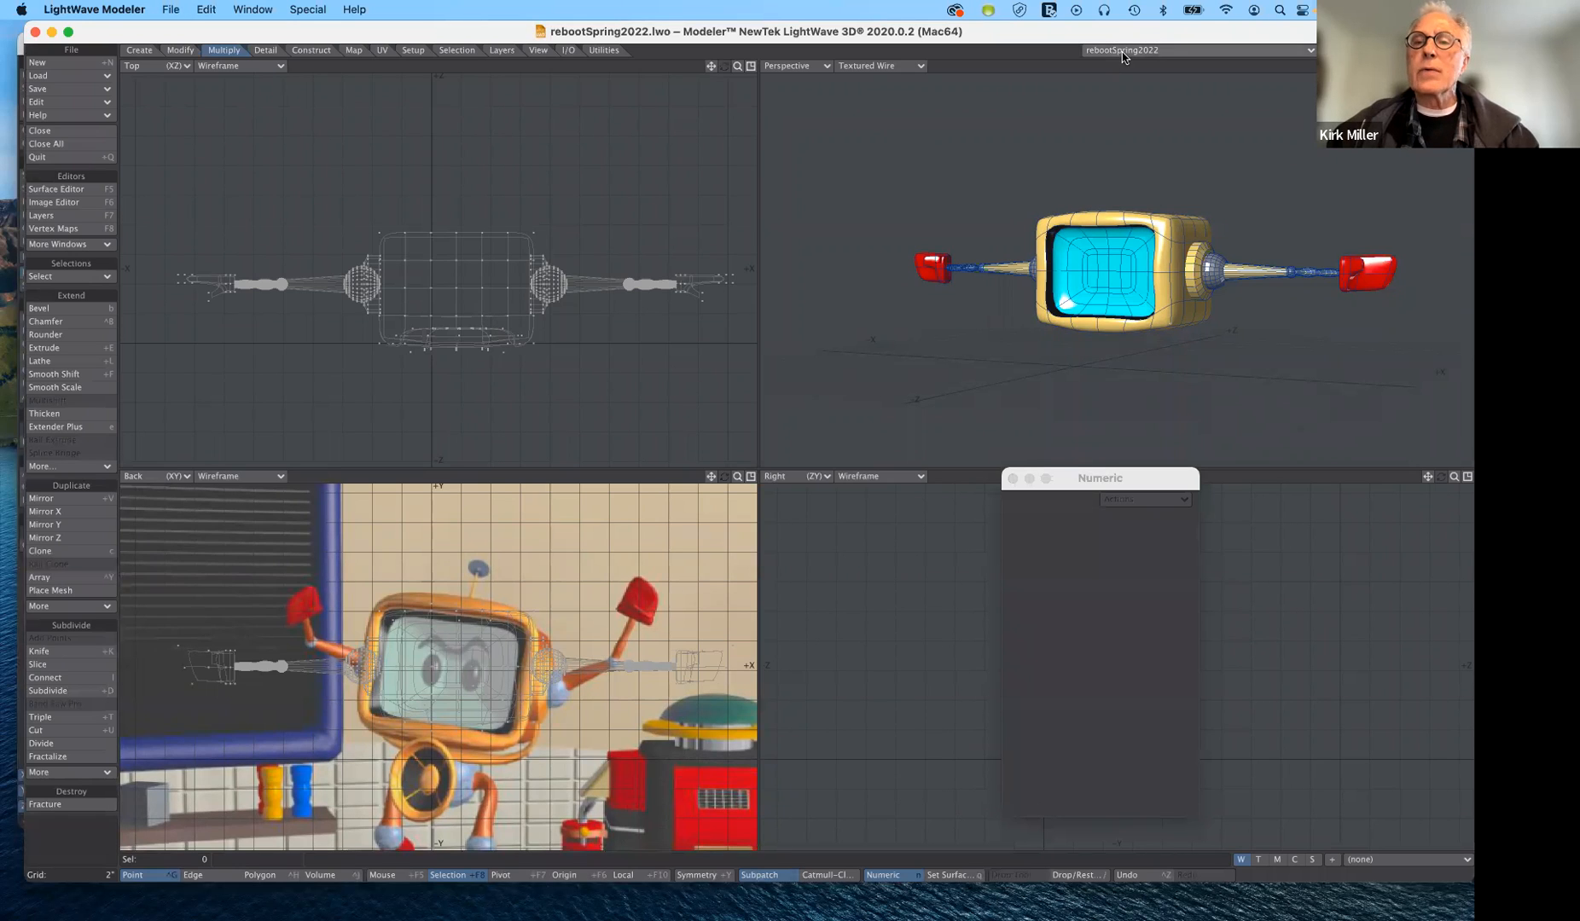
- Set the Perspective viewport's shading to Texture and view the robot's head and arms from slightly above
{"action": "left_click", "coordinate": [865, 68]}
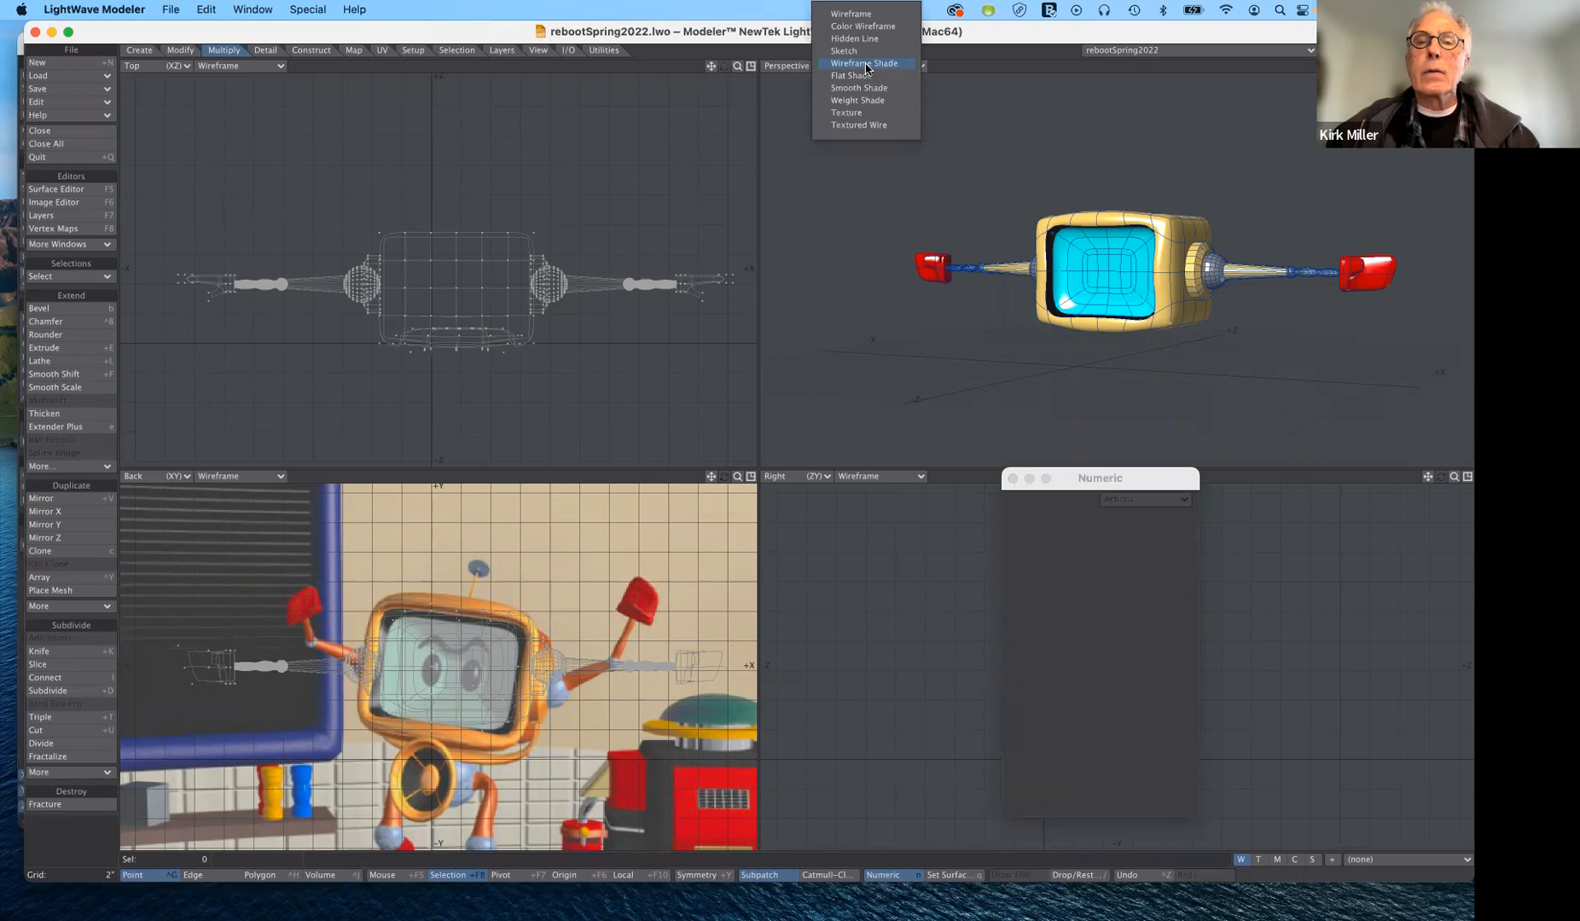
{"action": "left_click", "coordinate": [861, 112]}
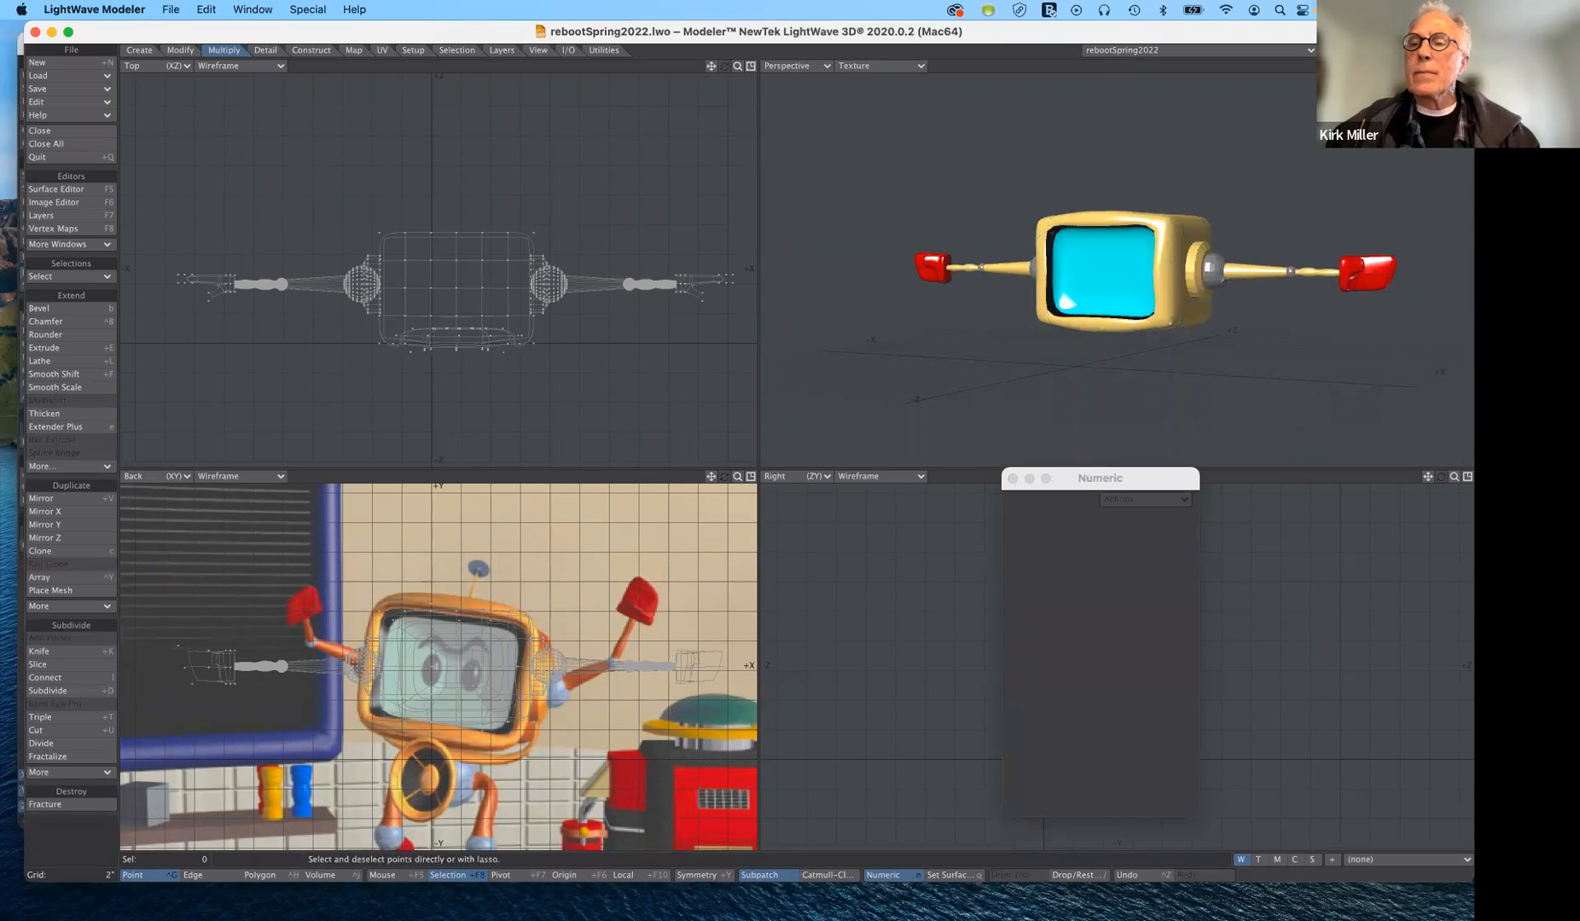
{"action": "mouse_move", "coordinate": [1442, 66]}
{"action": "left_mouse_down"}
{"action": "mouse_move", "coordinate": [1501, 73]}
{"action": "mouse_move", "coordinate": [1439, 72]}
{"action": "mouse_move", "coordinate": [1431, 55]}
{"action": "mouse_move", "coordinate": [1457, 56]}
{"action": "mouse_move", "coordinate": [1475, 70]}
{"action": "mouse_move", "coordinate": [1431, 66]}
{"action": "left_mouse_up"}
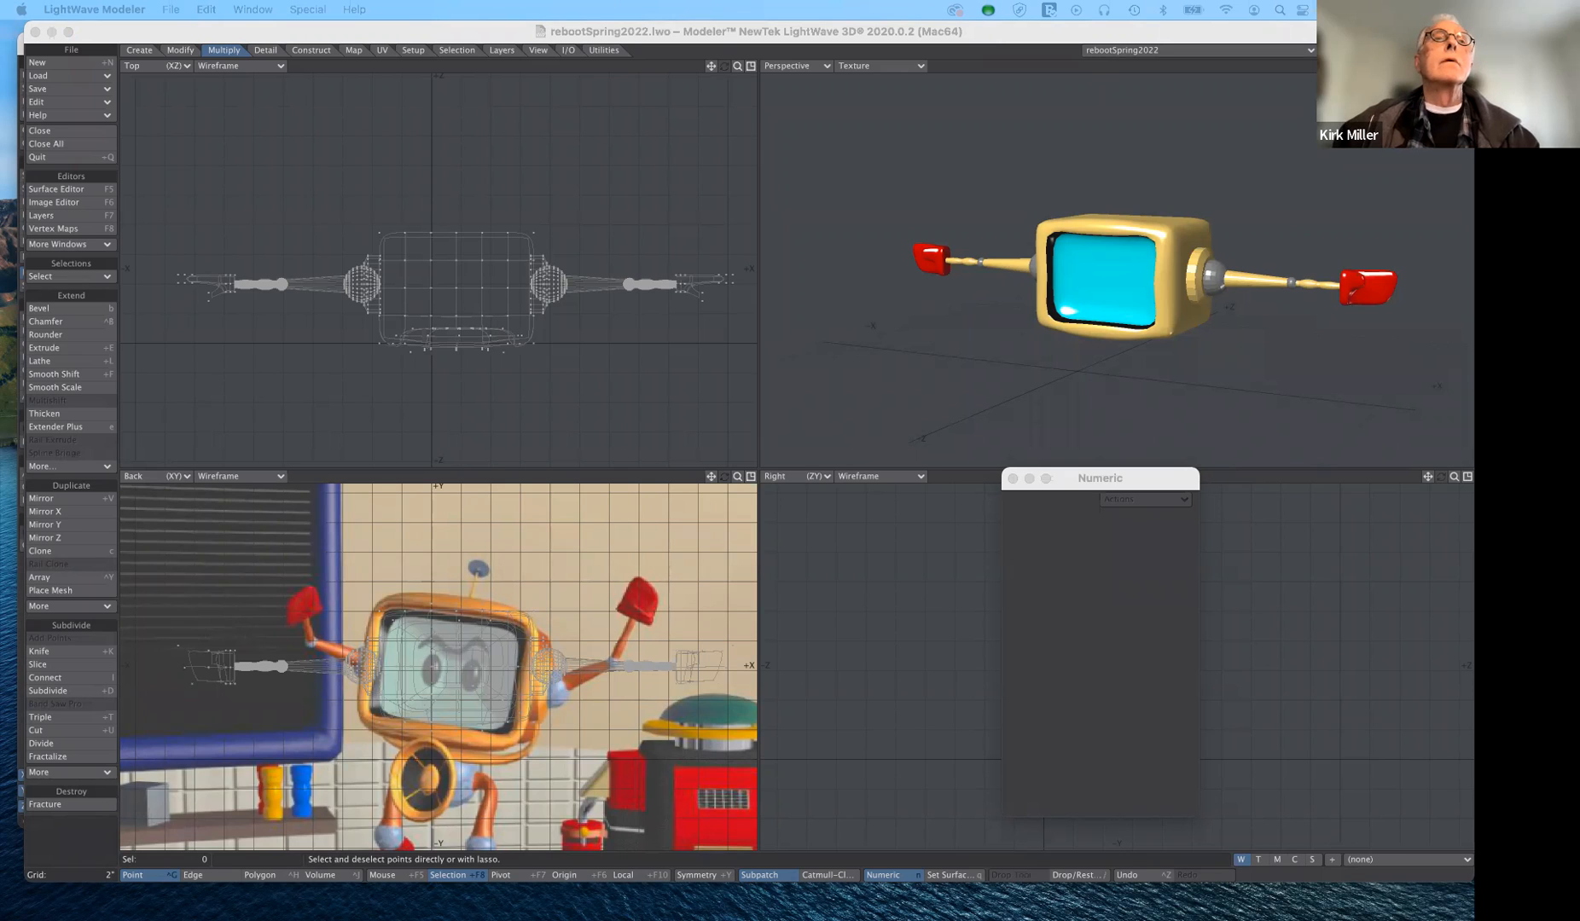
{"action": "left_click", "coordinate": [351, 50]}
{"action": "left_click", "coordinate": [220, 51]}
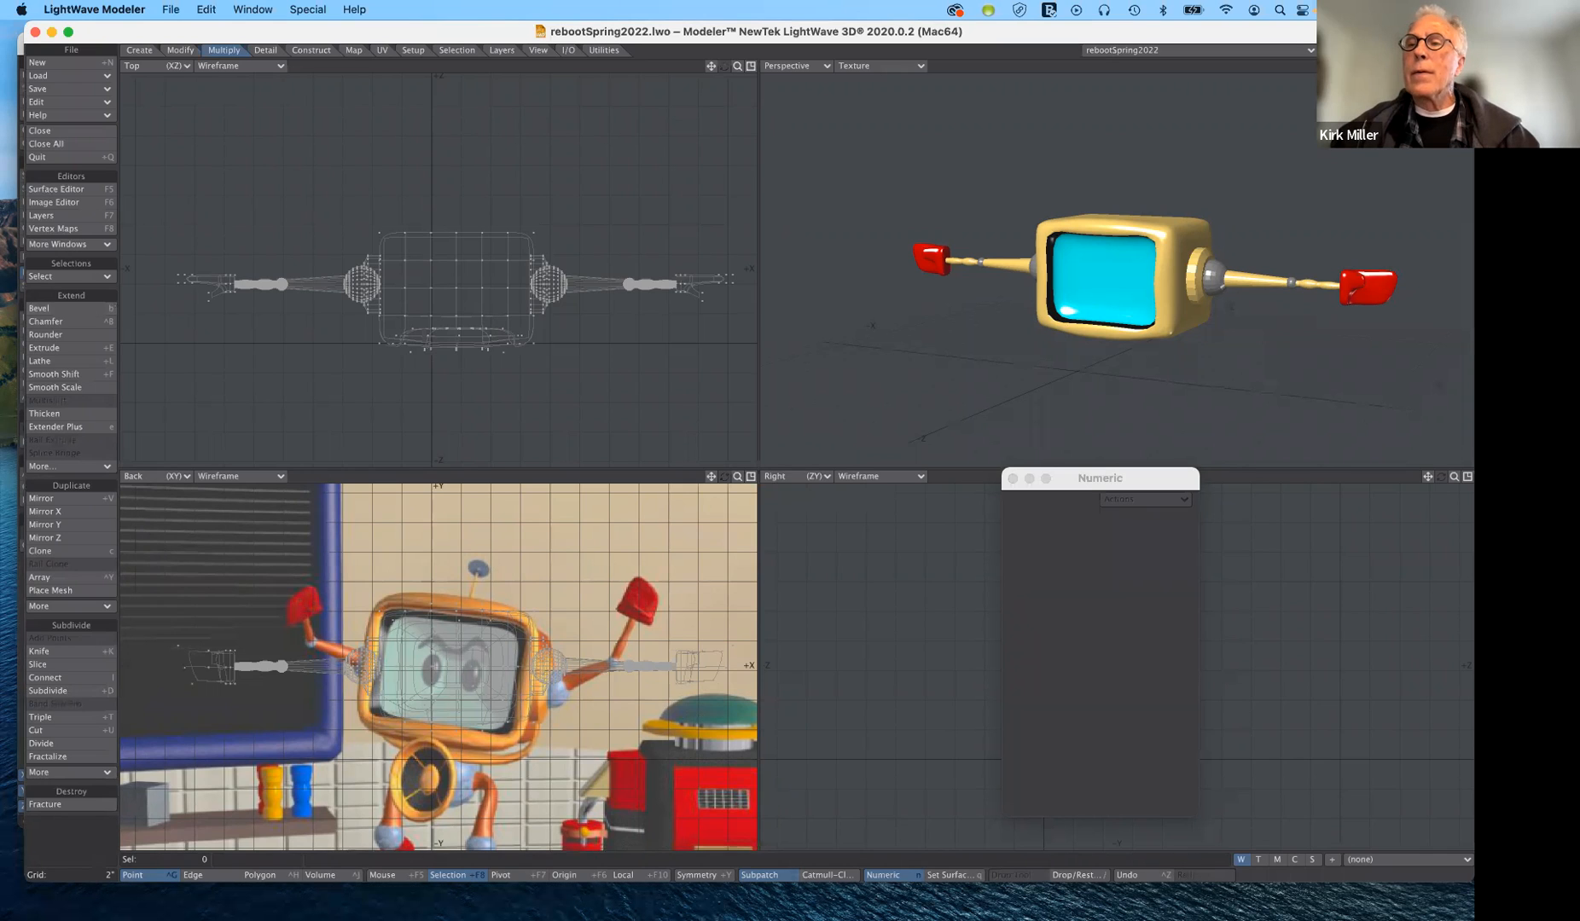
- In an empty layer, create a box 0.6003" wide, 2.2381" high and 0.8235" deep with two segments per axis
{"action": "left_click", "coordinate": [1390, 51]}
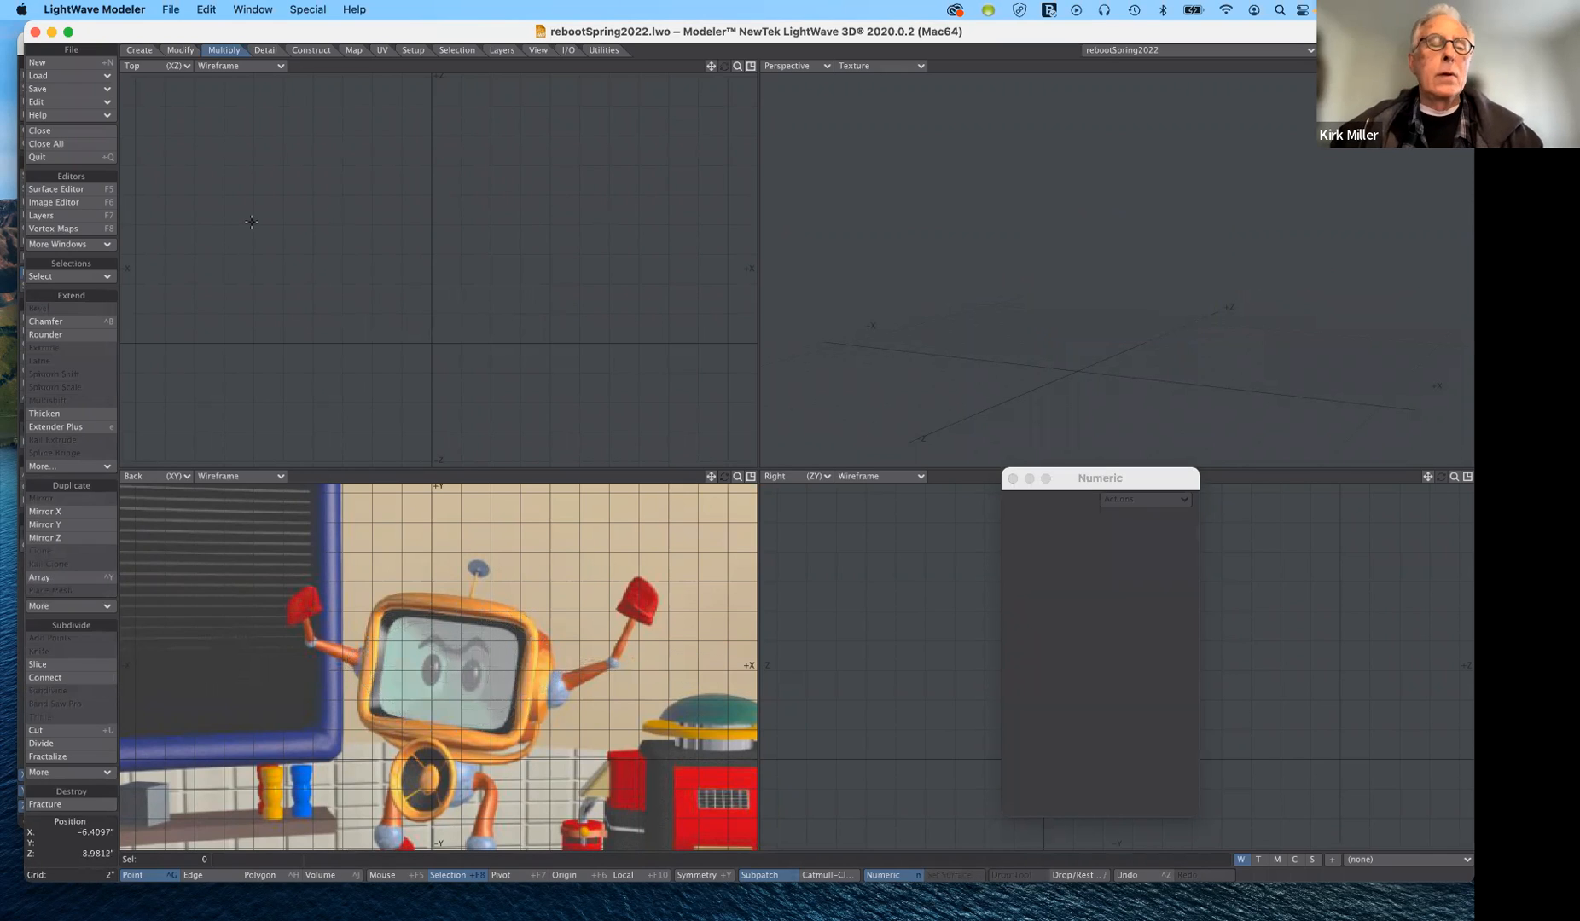
{"action": "left_click", "coordinate": [138, 51]}
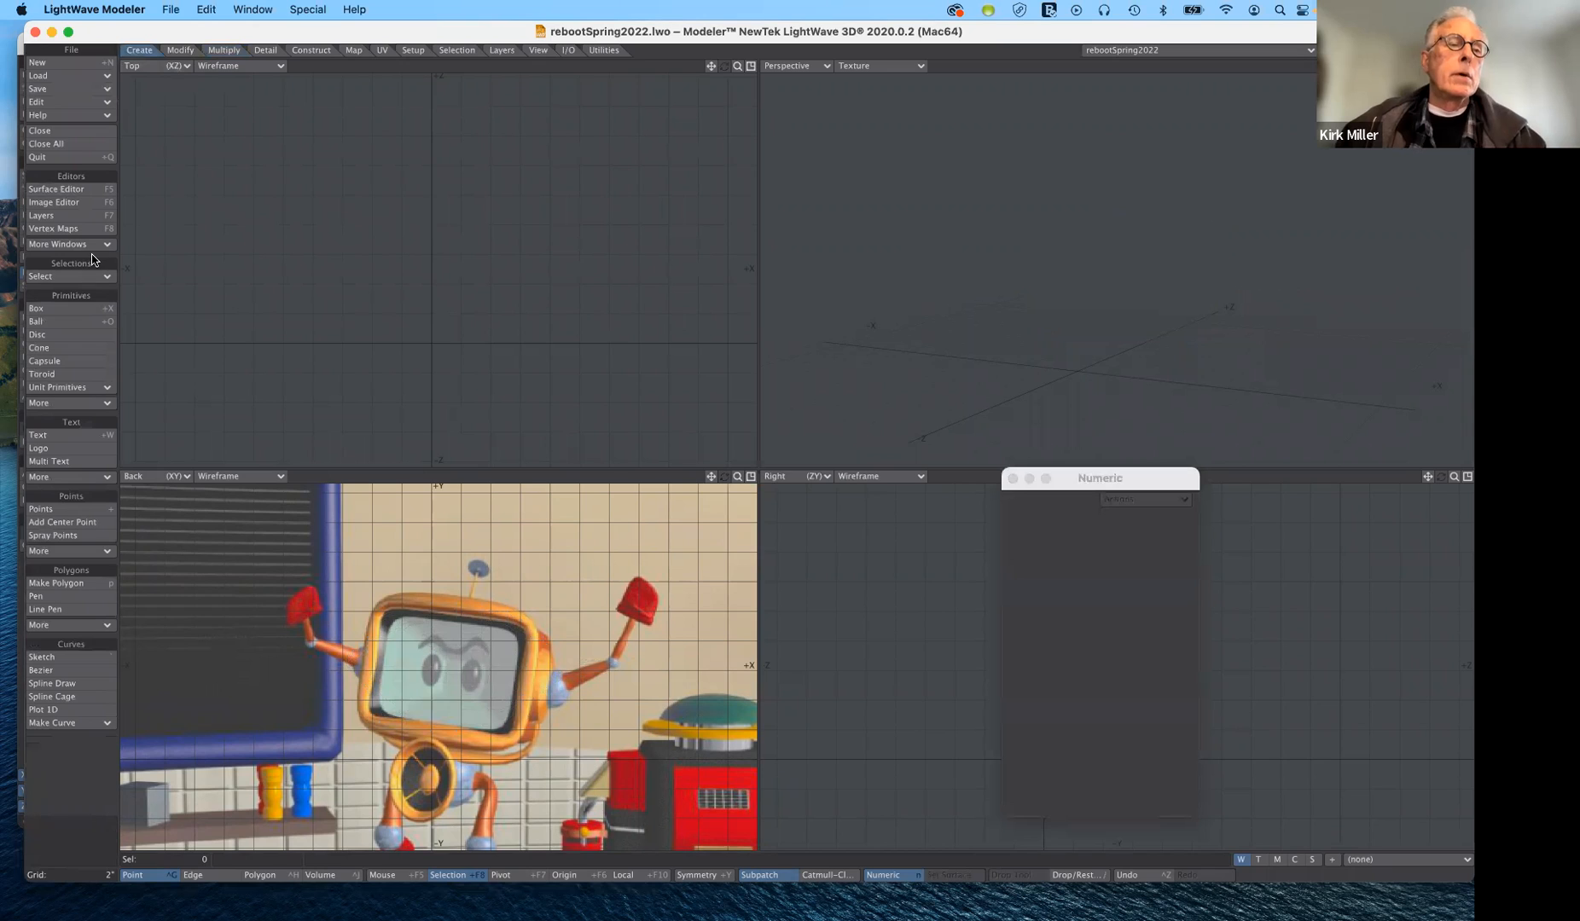
{"action": "left_click", "coordinate": [84, 308]}
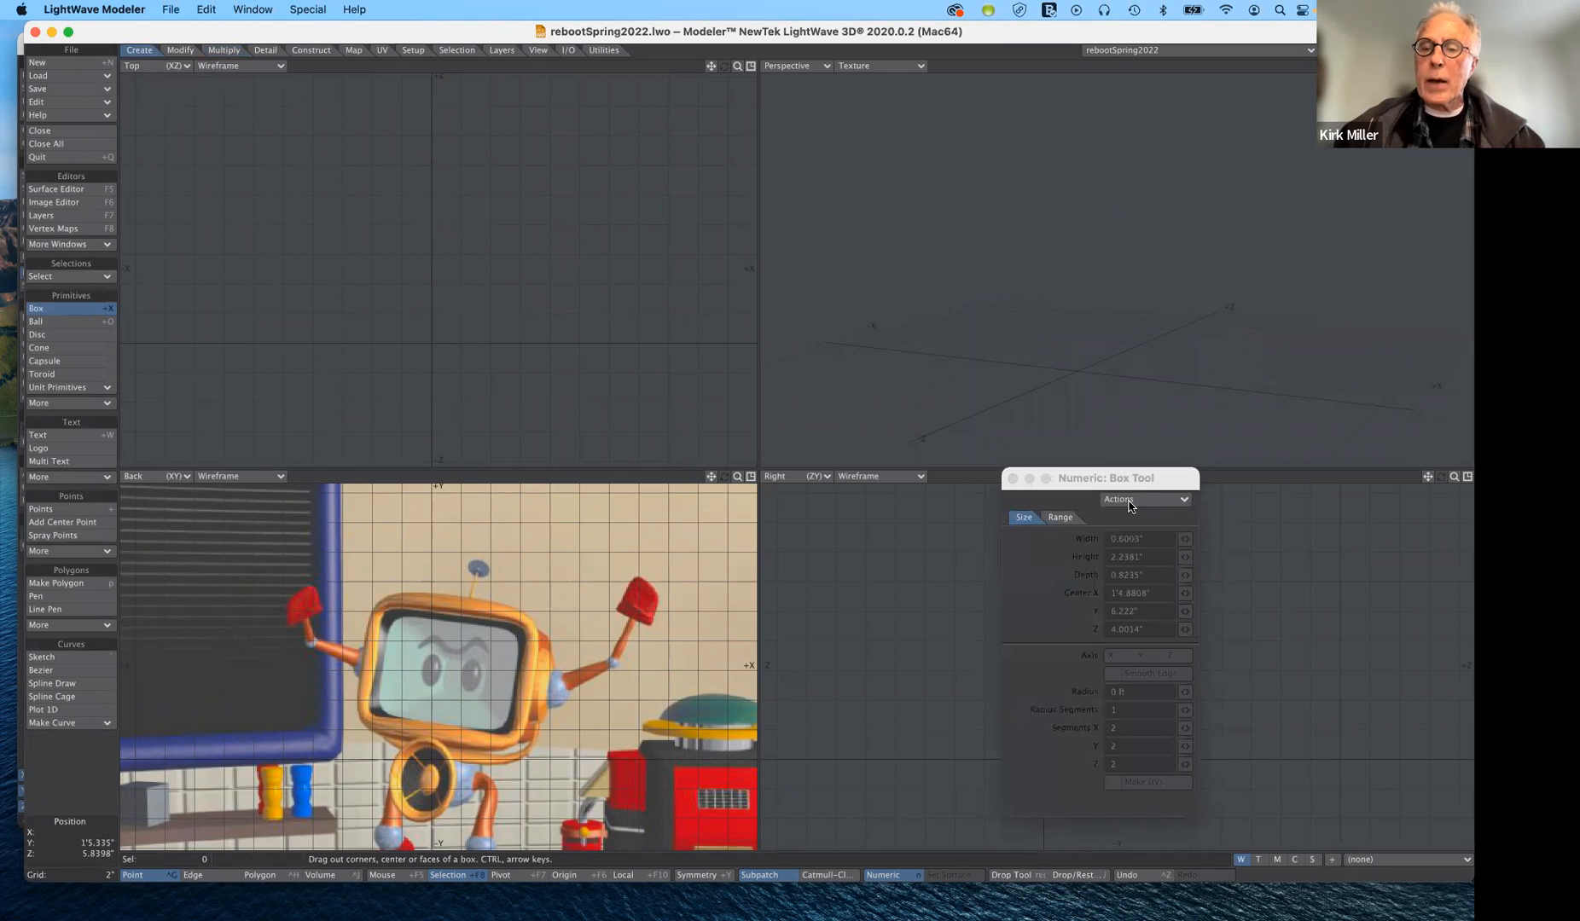
{"action": "left_click", "coordinate": [1130, 503]}
{"action": "left_click", "coordinate": [1129, 502]}
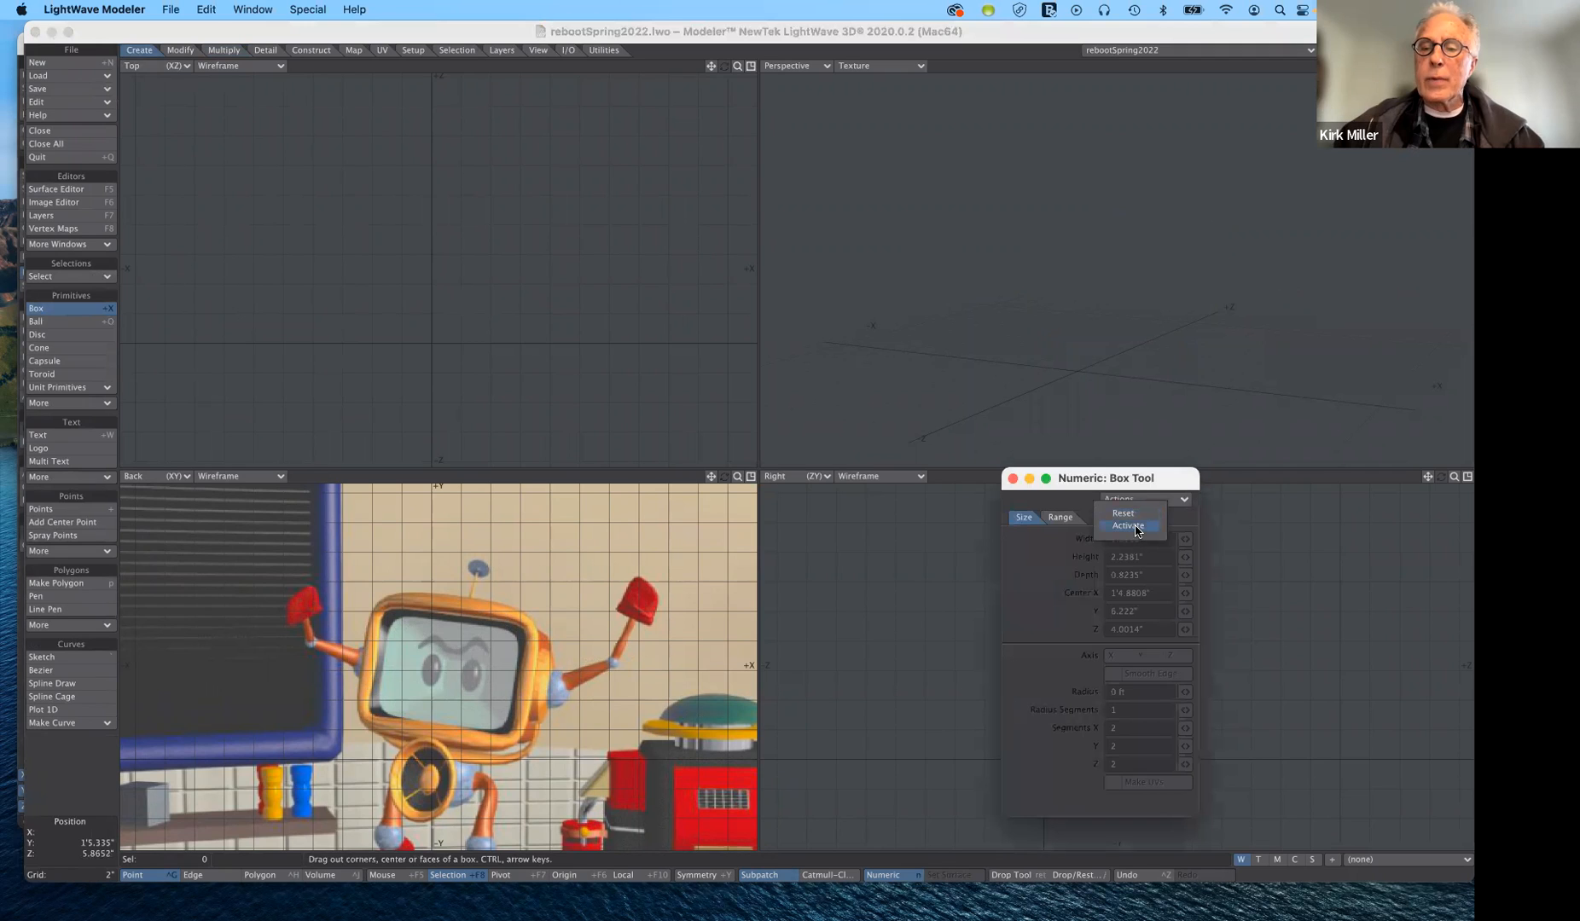
{"action": "left_click", "coordinate": [1135, 527]}
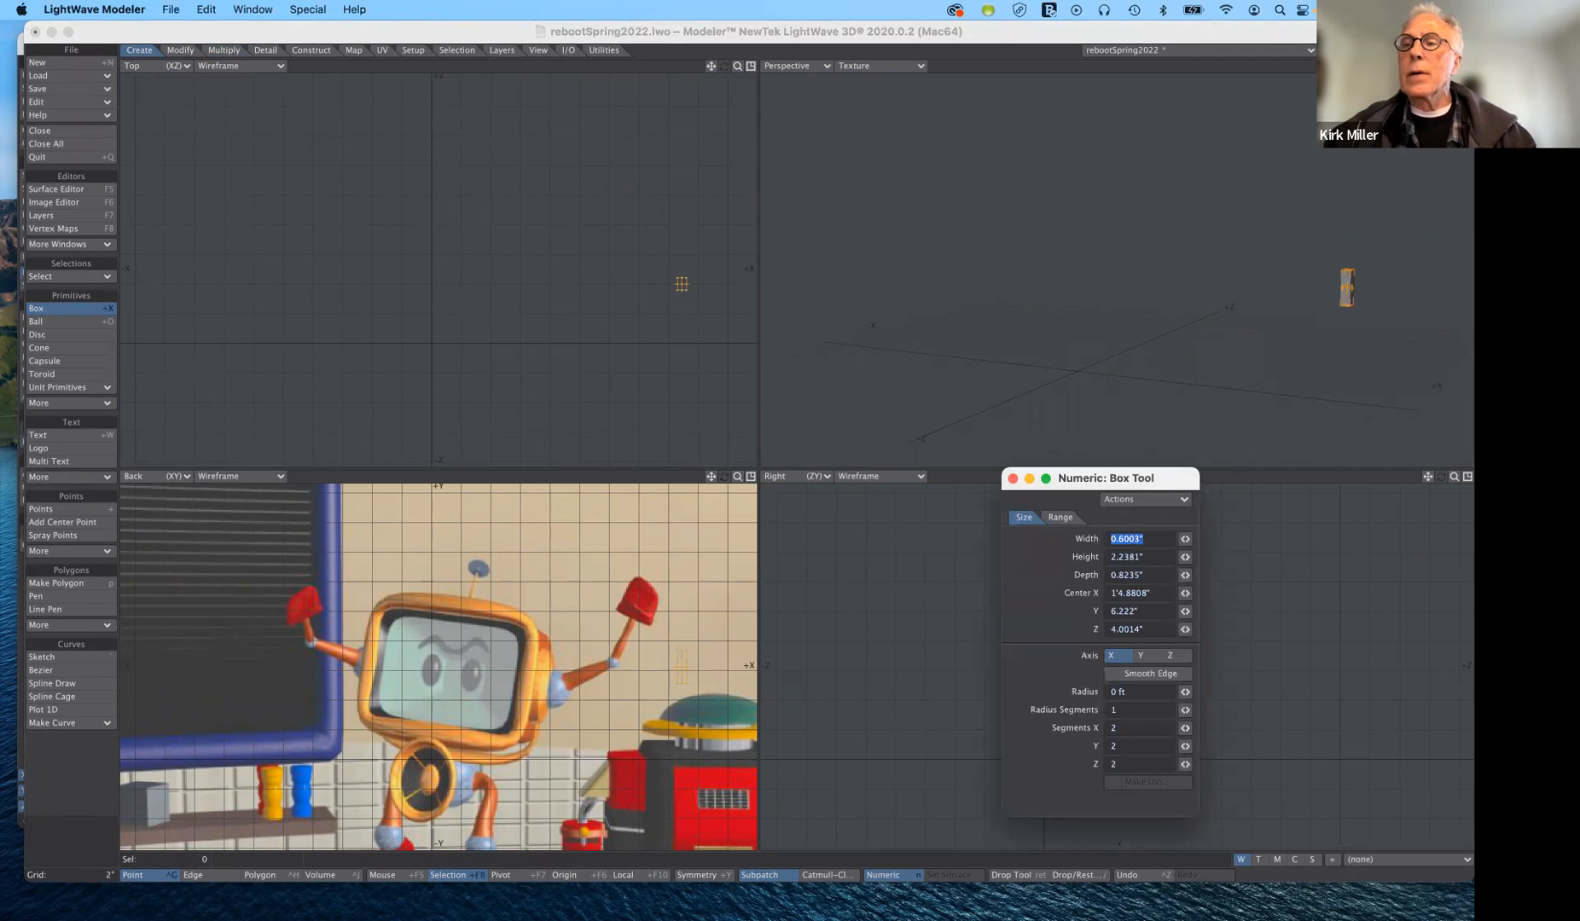
- Set the Perspective viewport's shading to Textured Wire for a close view of the box and finish creating the box
{"action": "left_click_drag", "start_coordinate": [1428, 65], "coordinate": [1249, 38]}
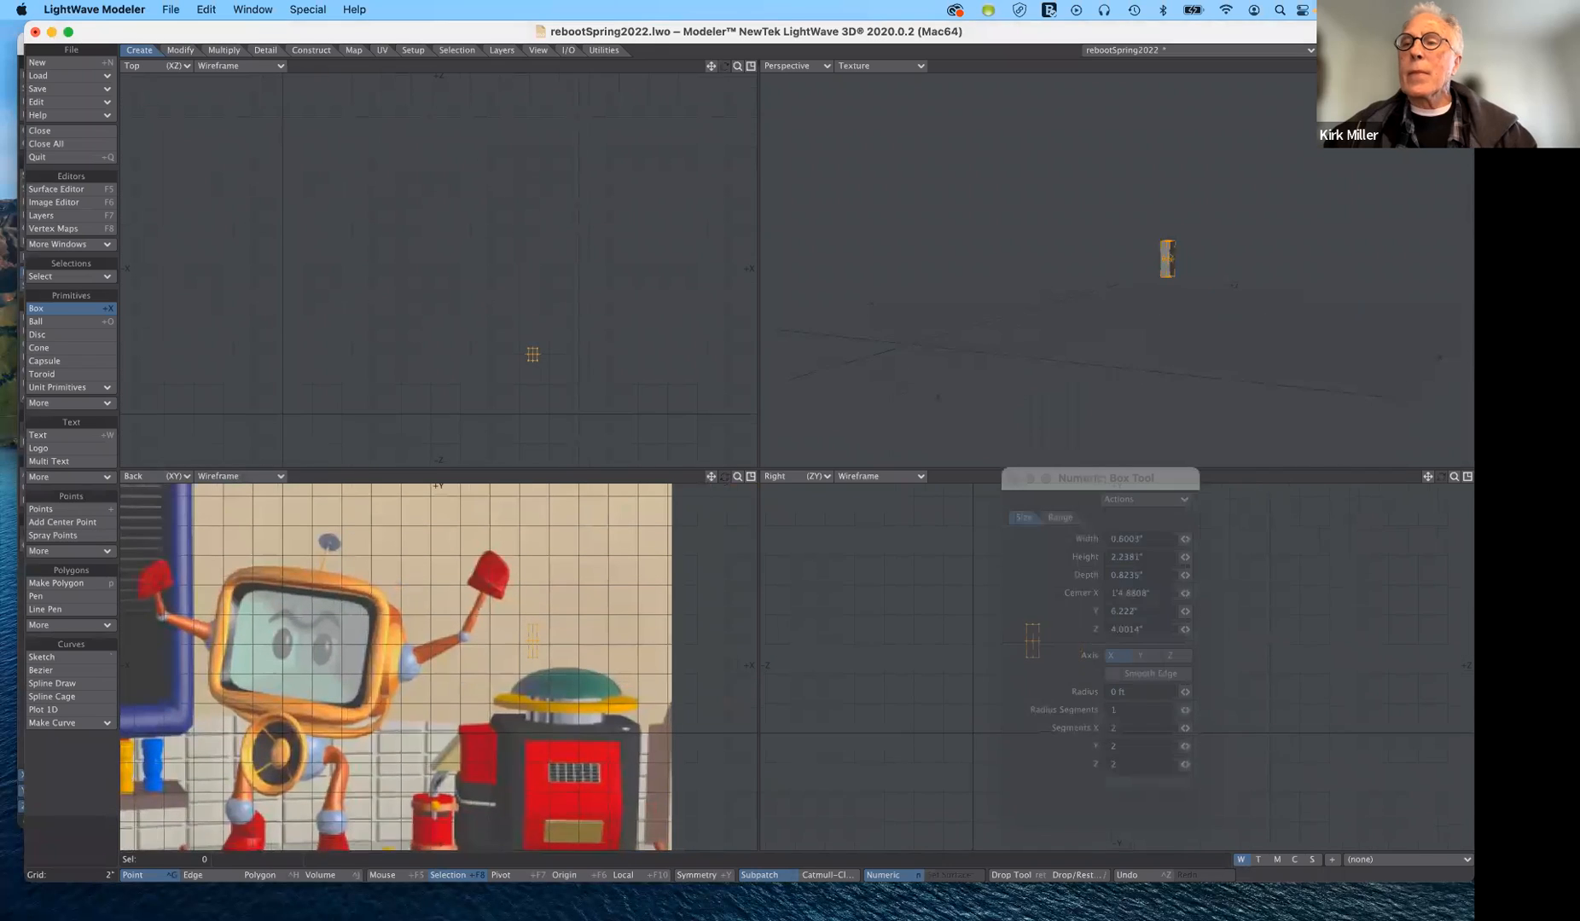
{"action": "left_click_drag", "start_coordinate": [1454, 65], "coordinate": [1542, 66]}
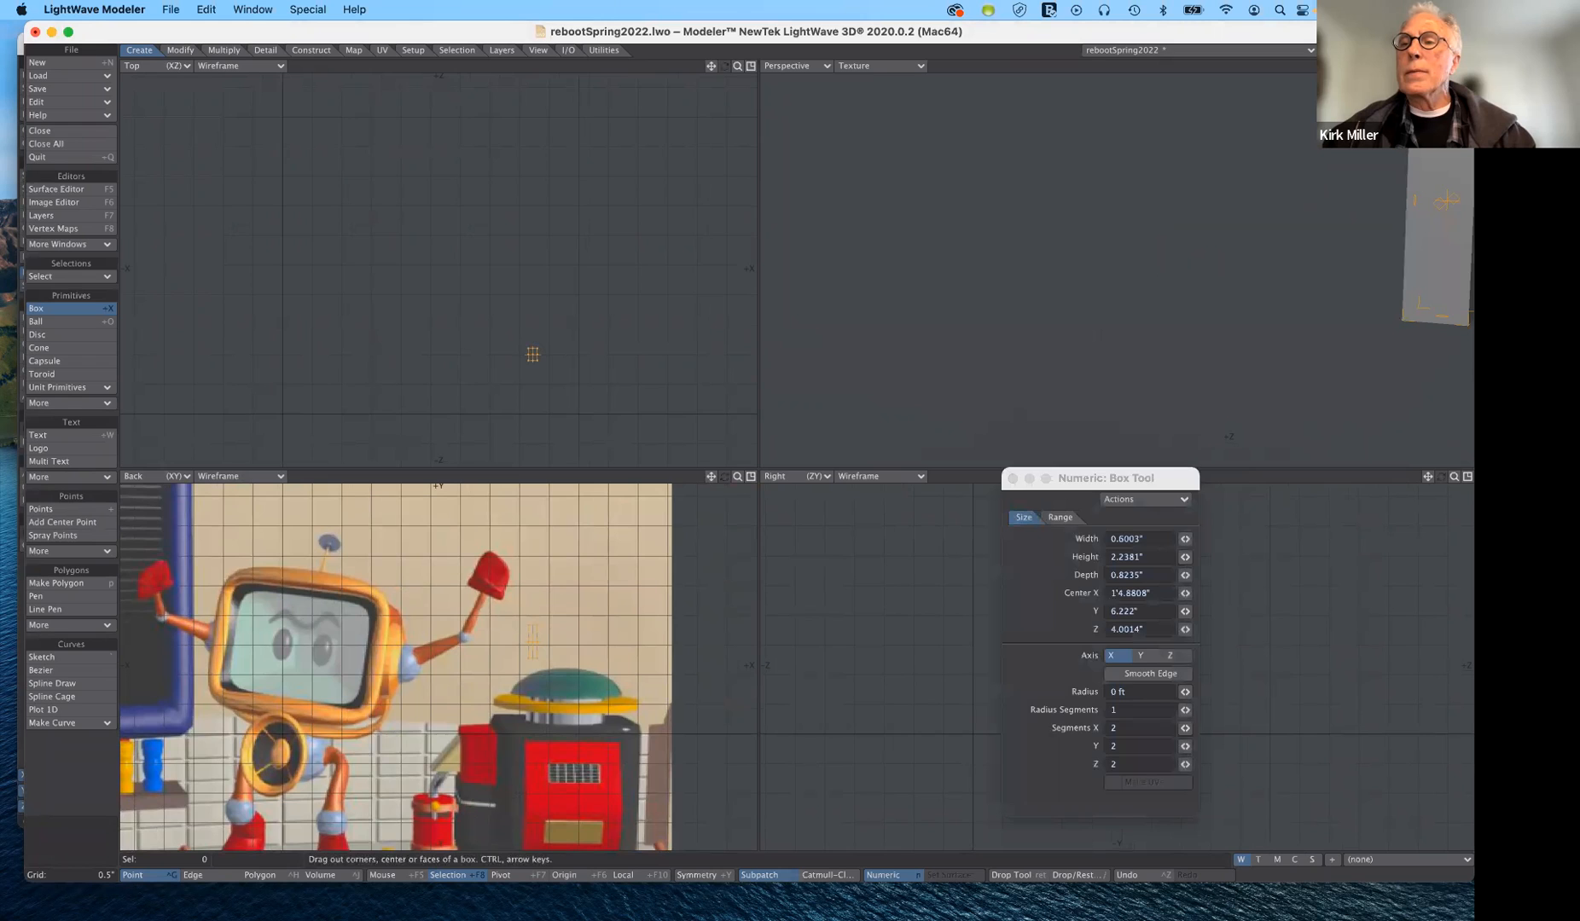
{"action": "mouse_move", "coordinate": [1428, 65]}
{"action": "left_mouse_down"}
{"action": "mouse_move", "coordinate": [1395, 52]}
{"action": "mouse_move", "coordinate": [1371, 74]}
{"action": "mouse_move", "coordinate": [1419, 70]}
{"action": "left_mouse_up"}
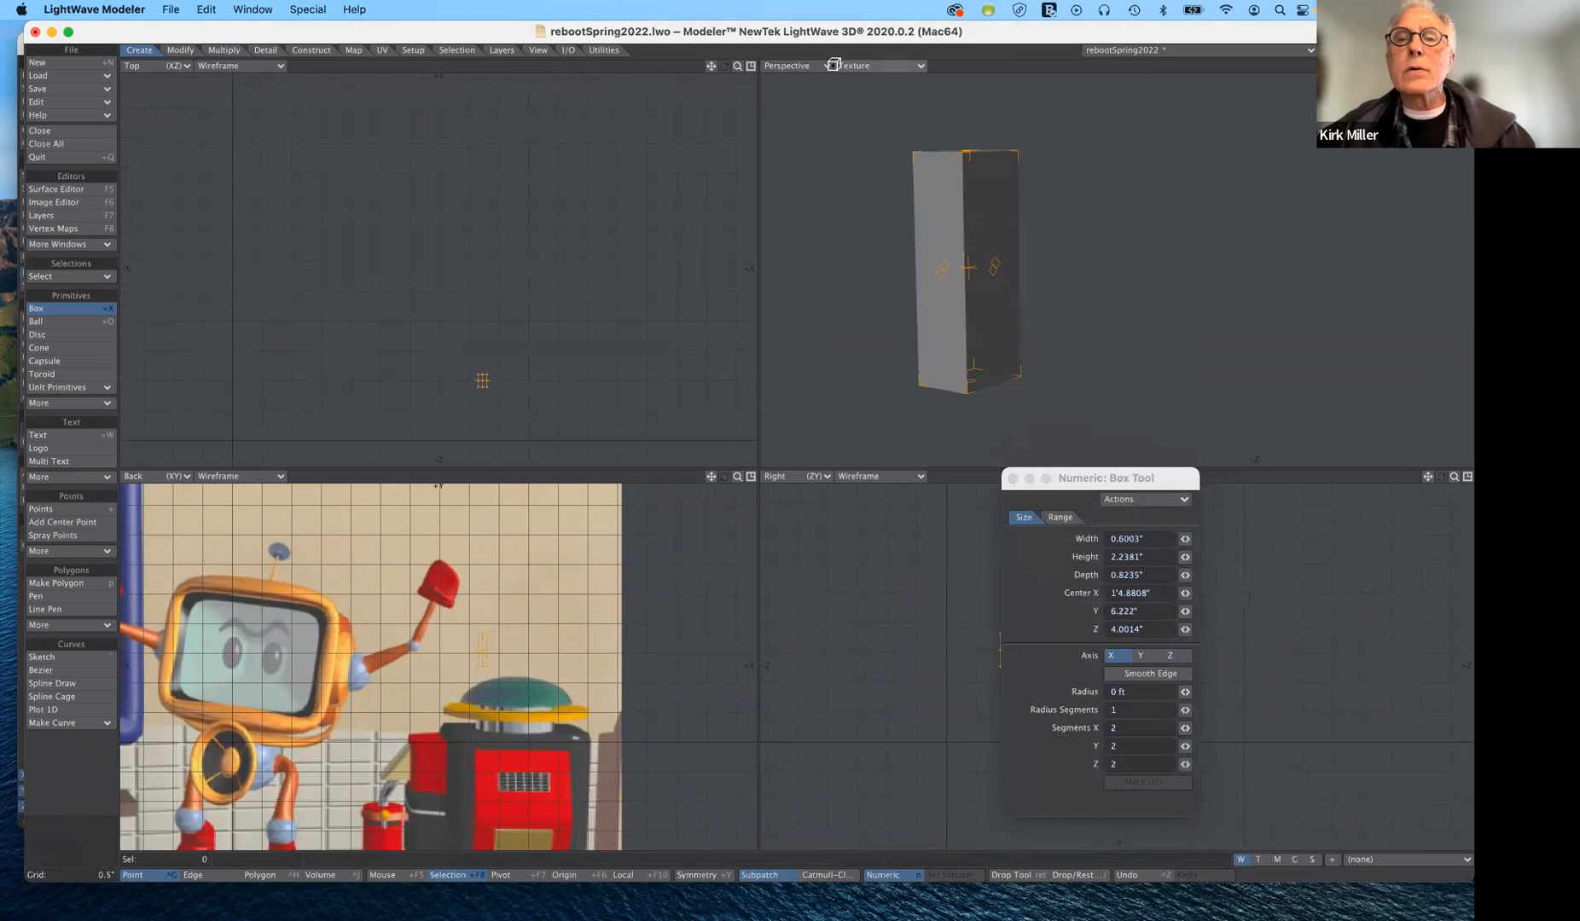
{"action": "left_click", "coordinate": [845, 65]}
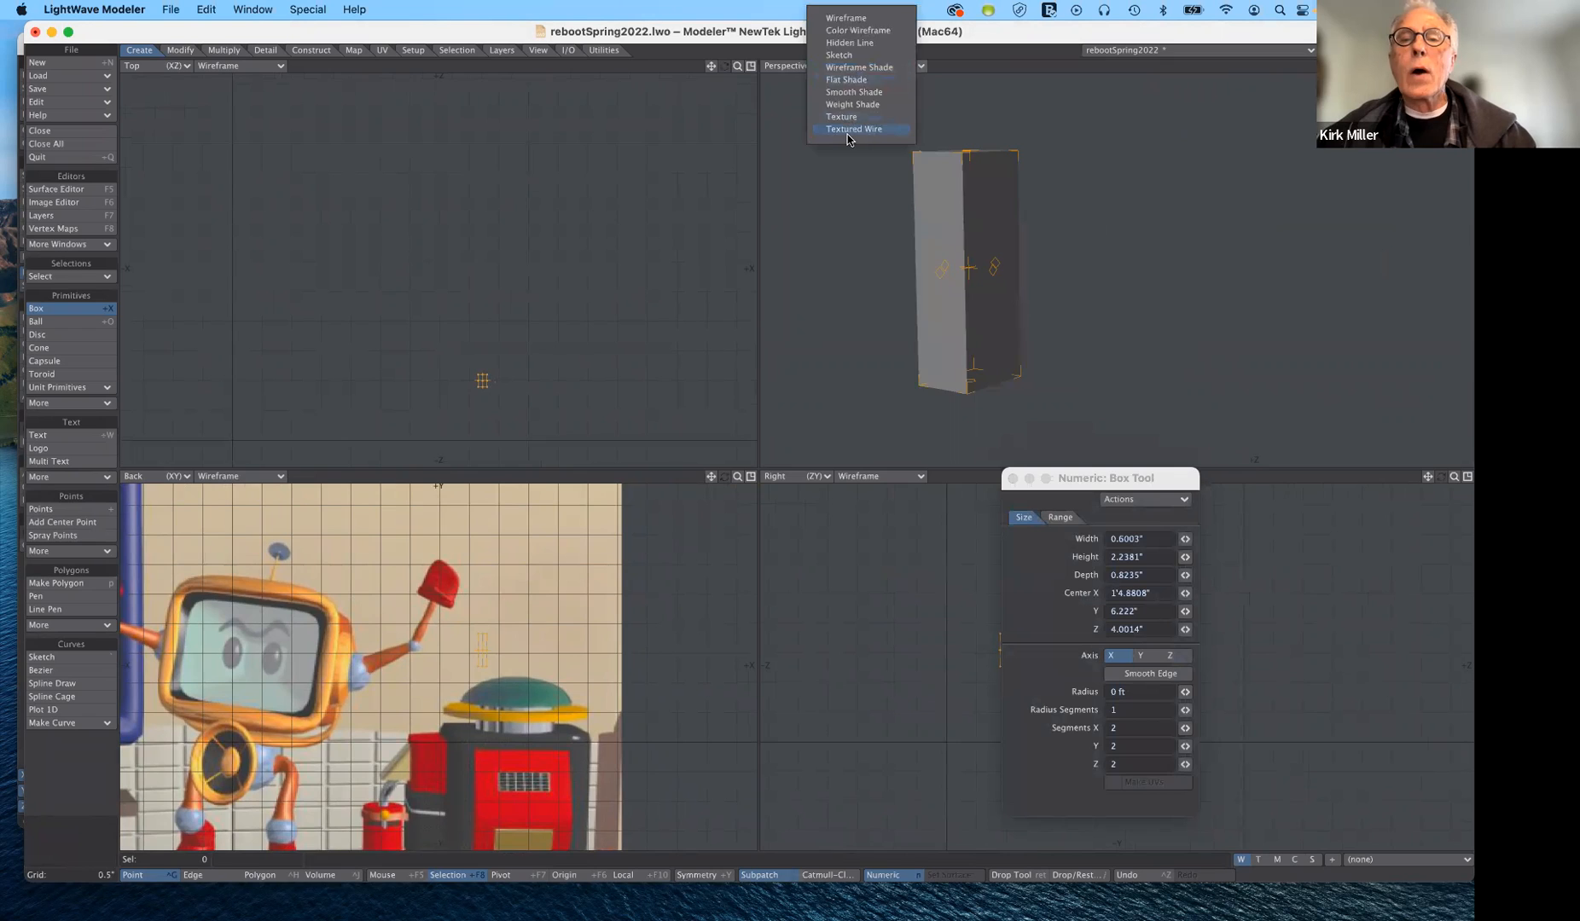
{"action": "left_click", "coordinate": [849, 128]}
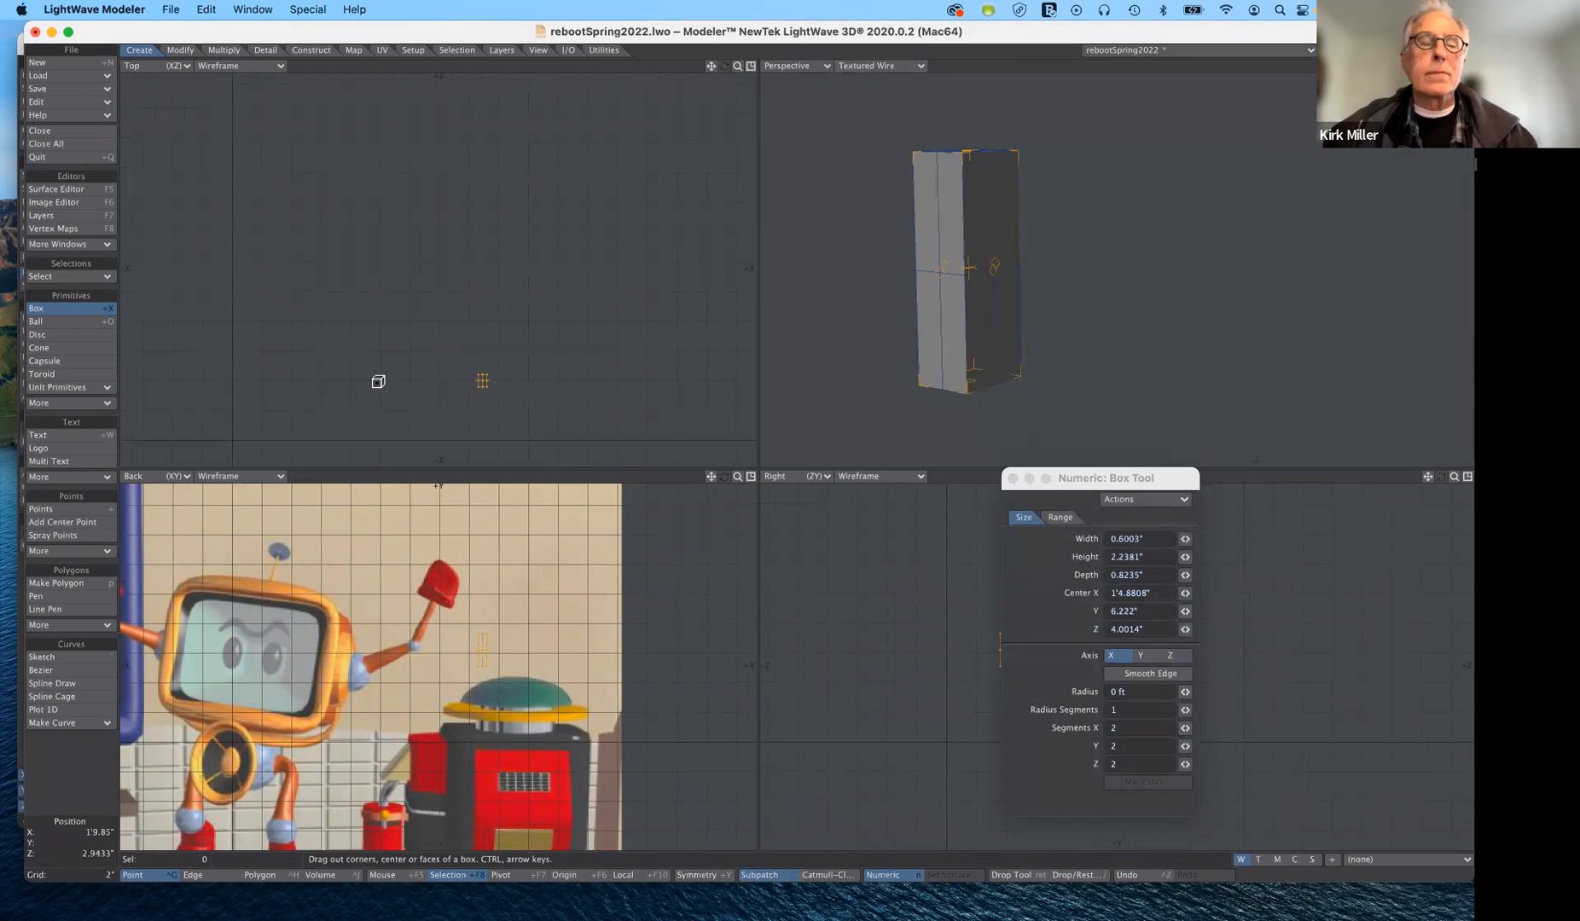
{"action": "left_click", "coordinate": [68, 309]}
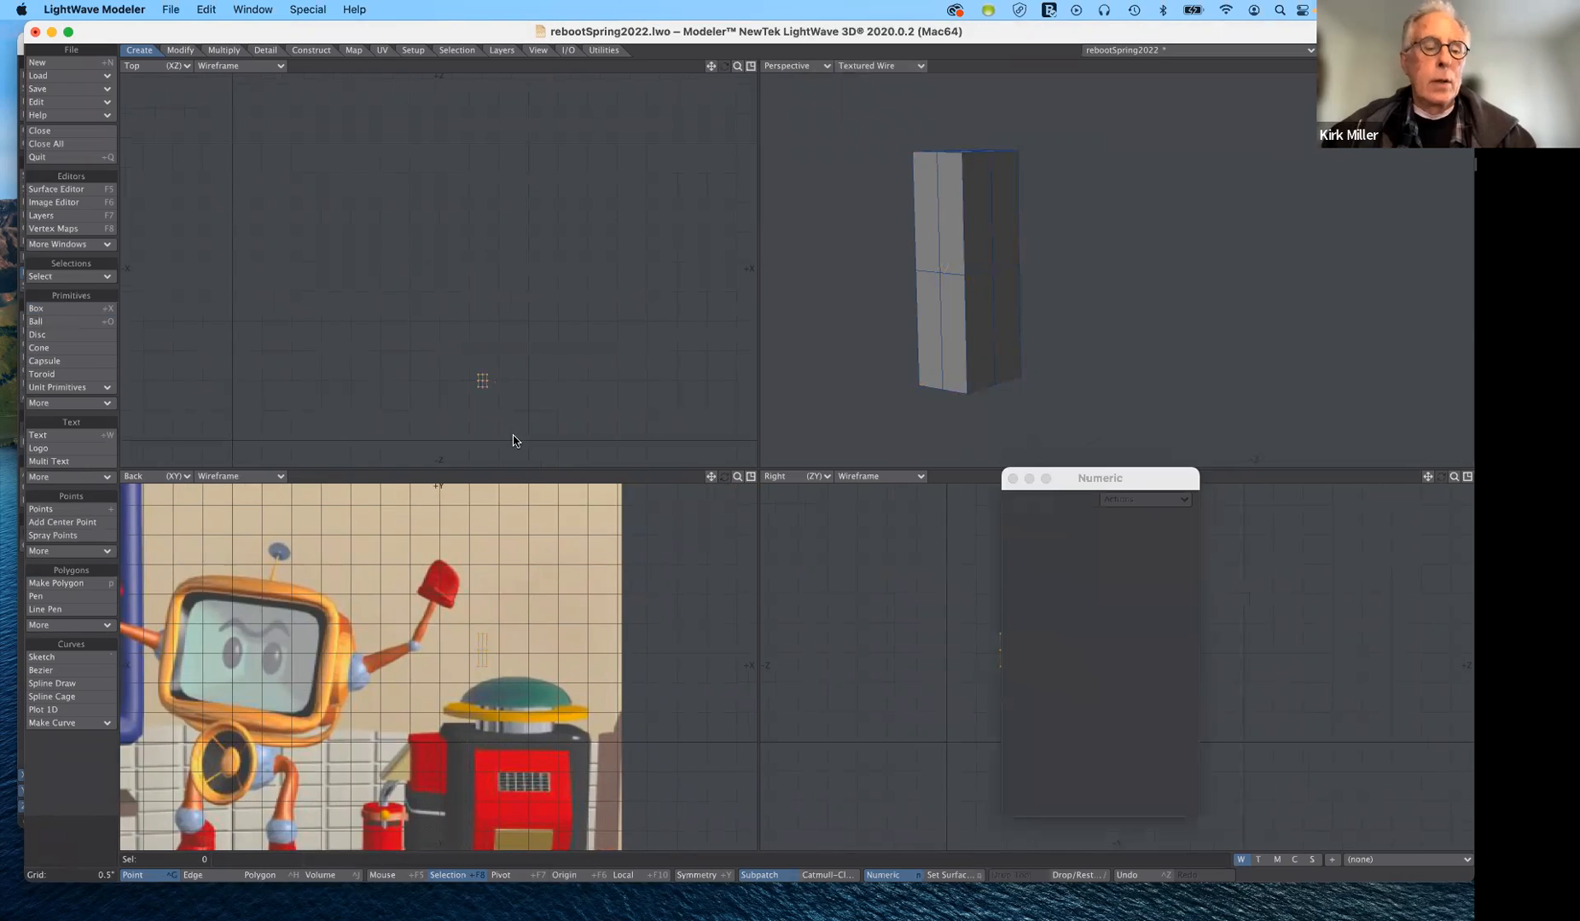
- Bevel one upper side polygon of the box, move it outward by 1.6093" in X and -0.3885" in Z, and deselect it
{"action": "left_click", "coordinate": [276, 872]}
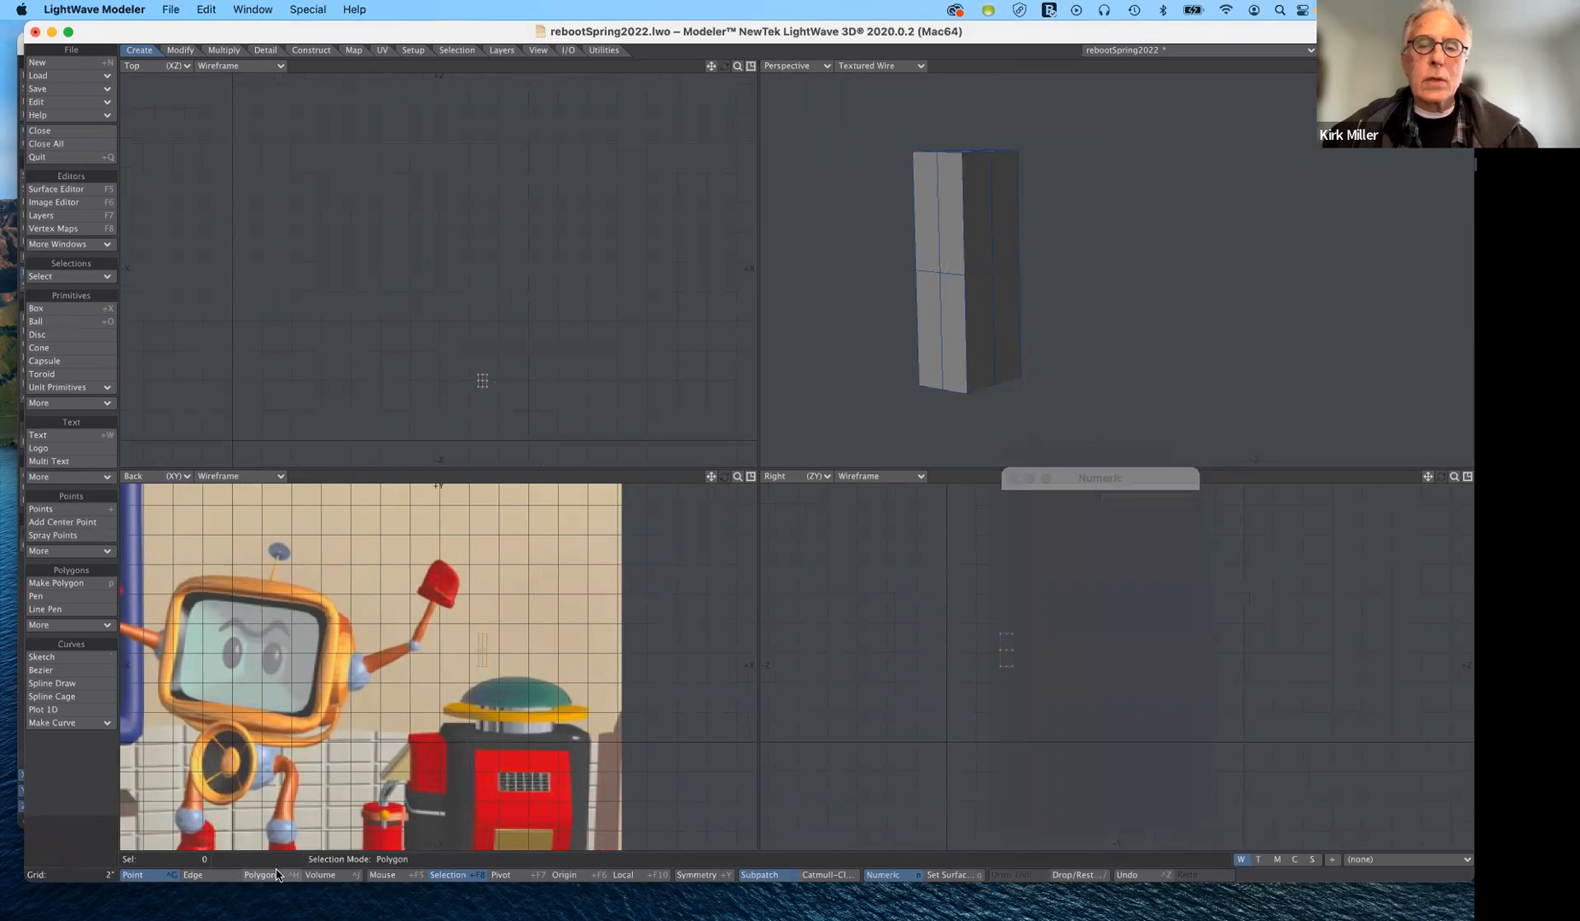
{"action": "left_click", "coordinate": [979, 200]}
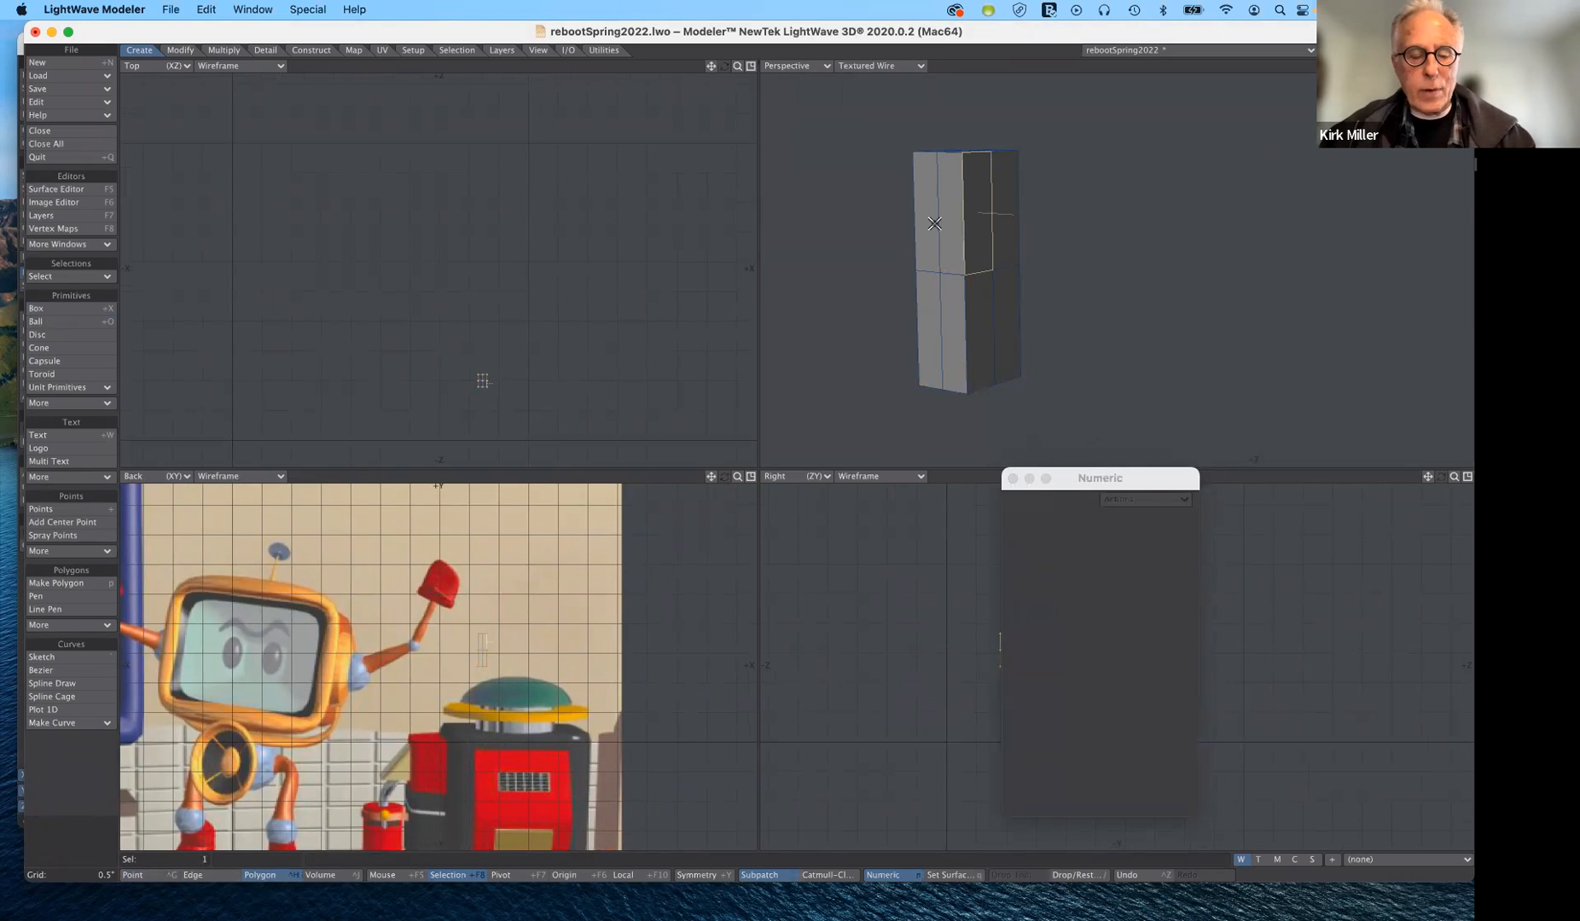
{"action": "key", "text": "b"}
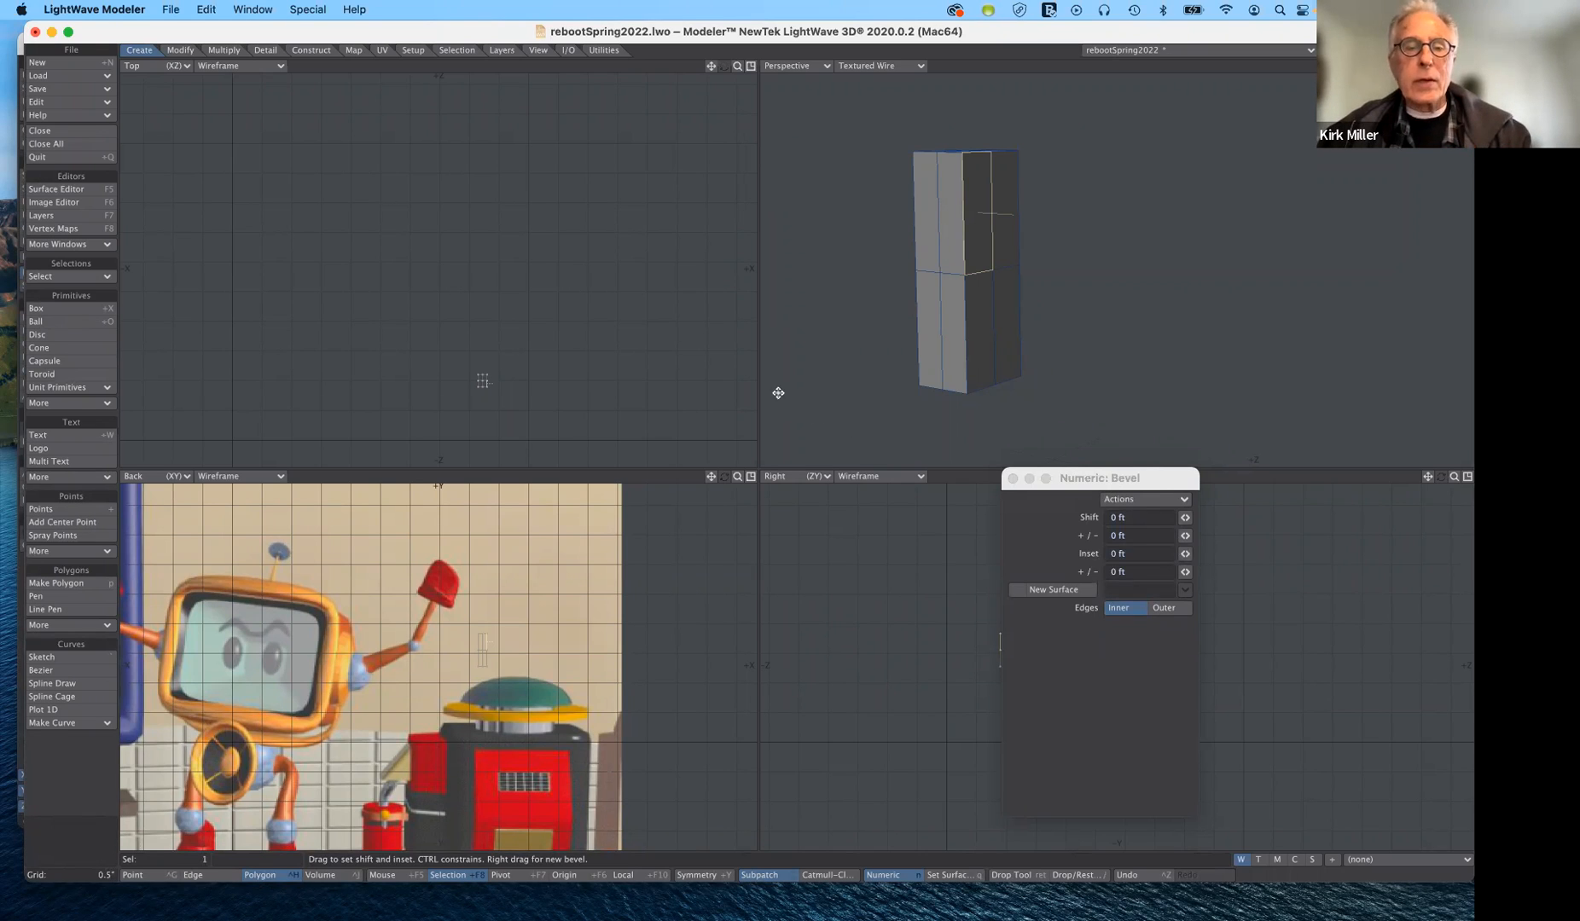
{"action": "key", "text": "t"}
{"action": "left_click_drag", "start_coordinate": [482, 381], "coordinate": [512, 390]}
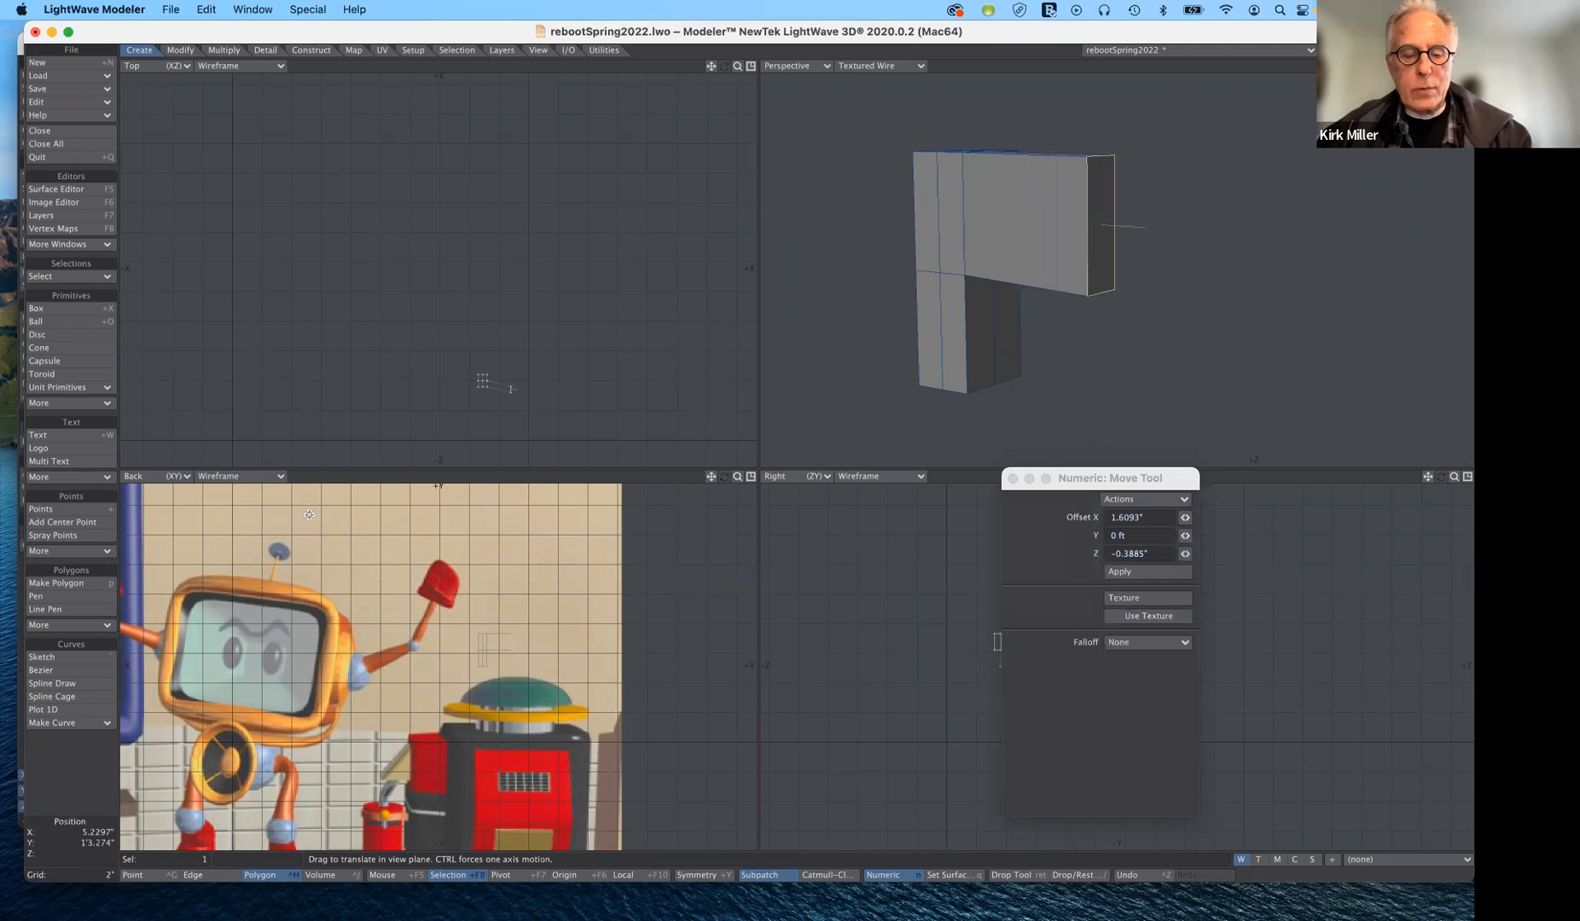
{"action": "left_click", "coordinate": [89, 842]}
{"action": "left_click", "coordinate": [91, 843]}
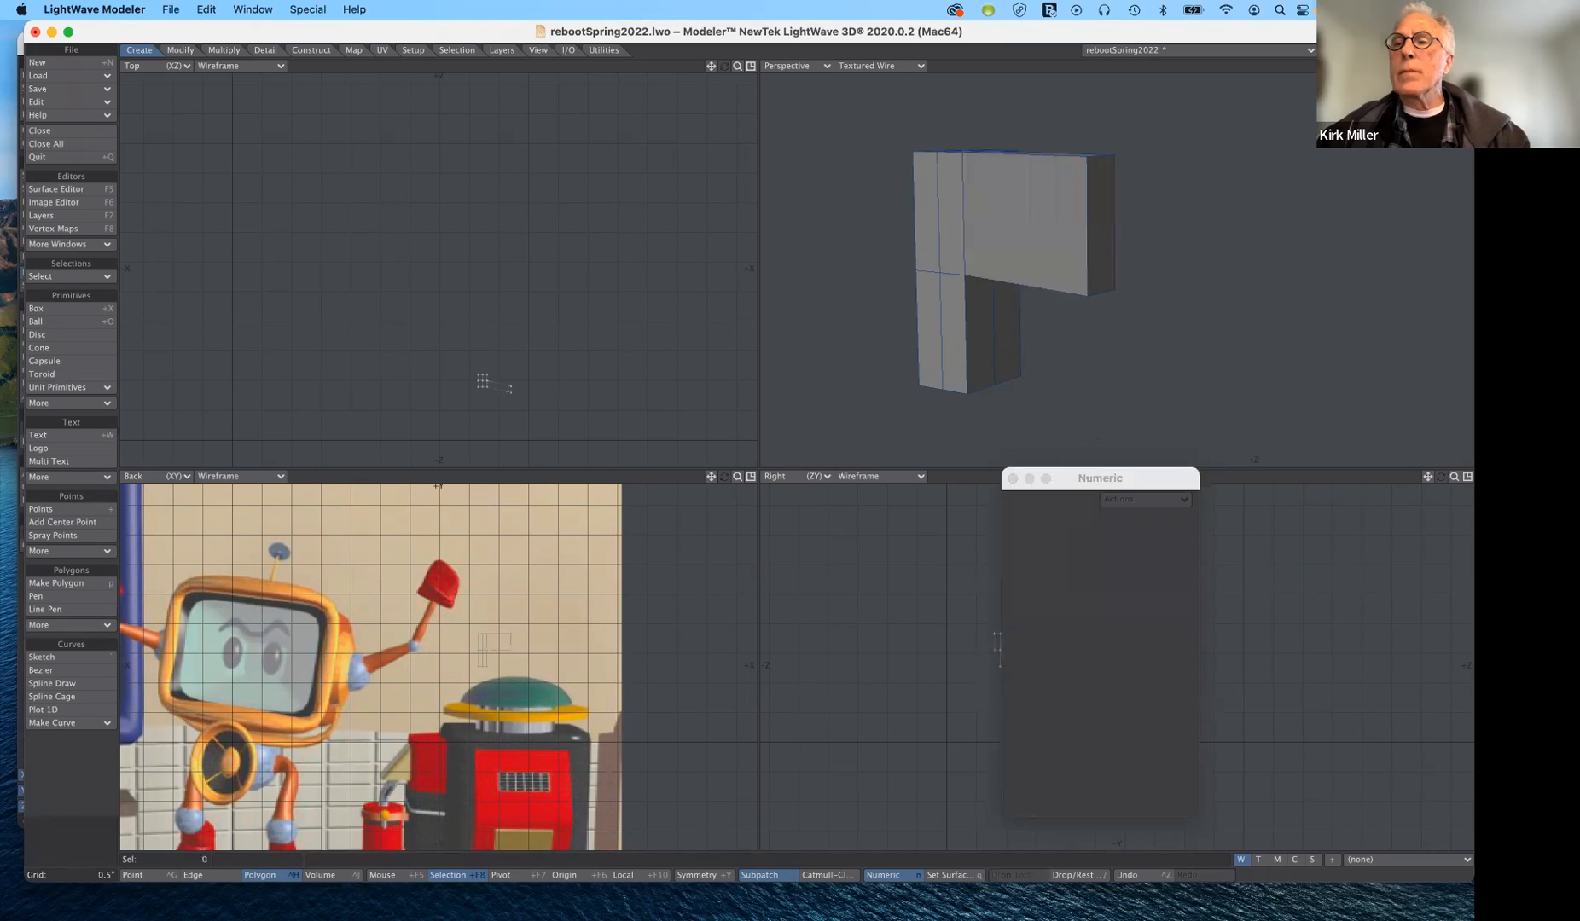
- Bevel the two stacked polygons beside the extended block and move them outward by 2.9966" in X and 0.111" in Z
{"action": "key", "text": "n"}
{"action": "left_click_drag", "start_coordinate": [981, 119], "coordinate": [1079, 111], "text": "alt"}
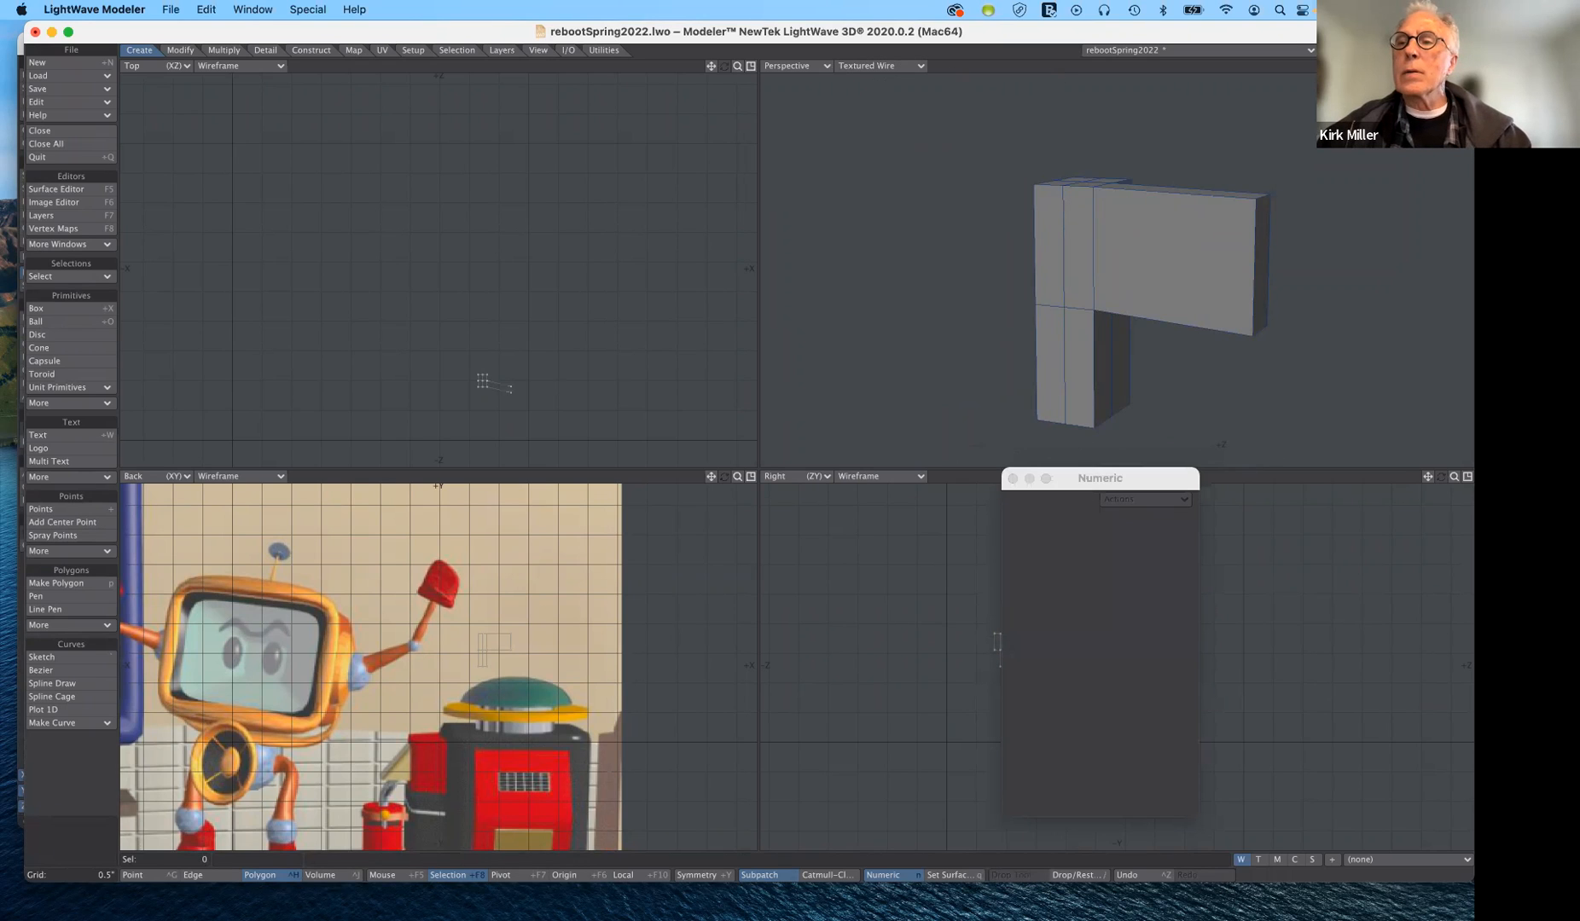
{"action": "left_click_drag", "start_coordinate": [1440, 66], "coordinate": [1330, 65]}
{"action": "left_click_drag", "start_coordinate": [1454, 66], "coordinate": [1508, 79]}
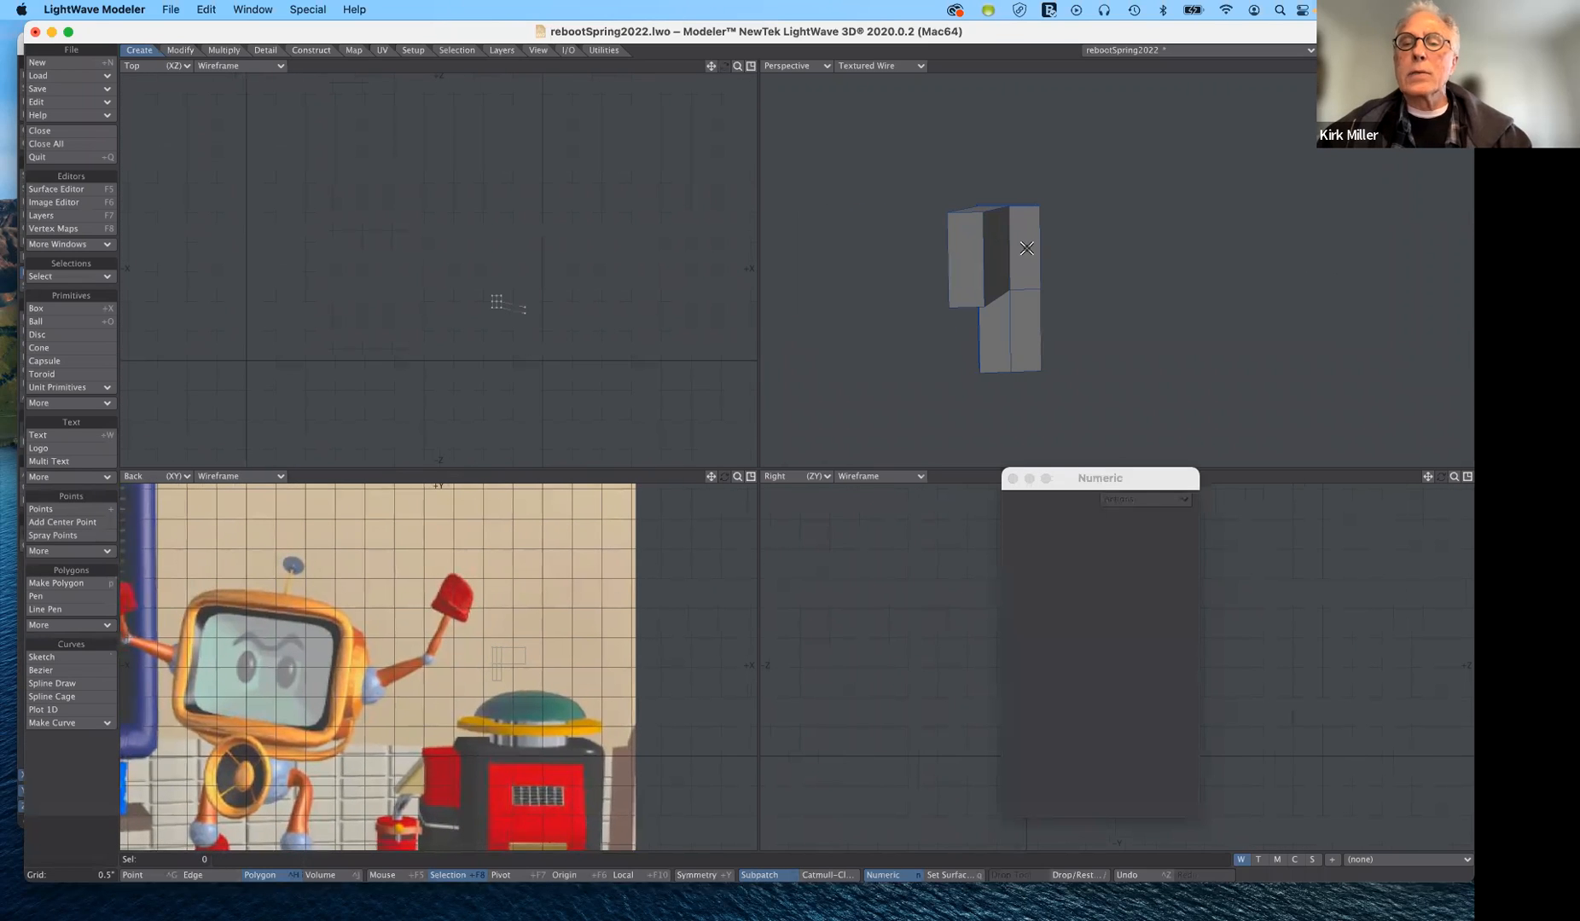
{"action": "left_click", "coordinate": [1030, 294]}
{"action": "left_click", "coordinate": [1028, 292]}
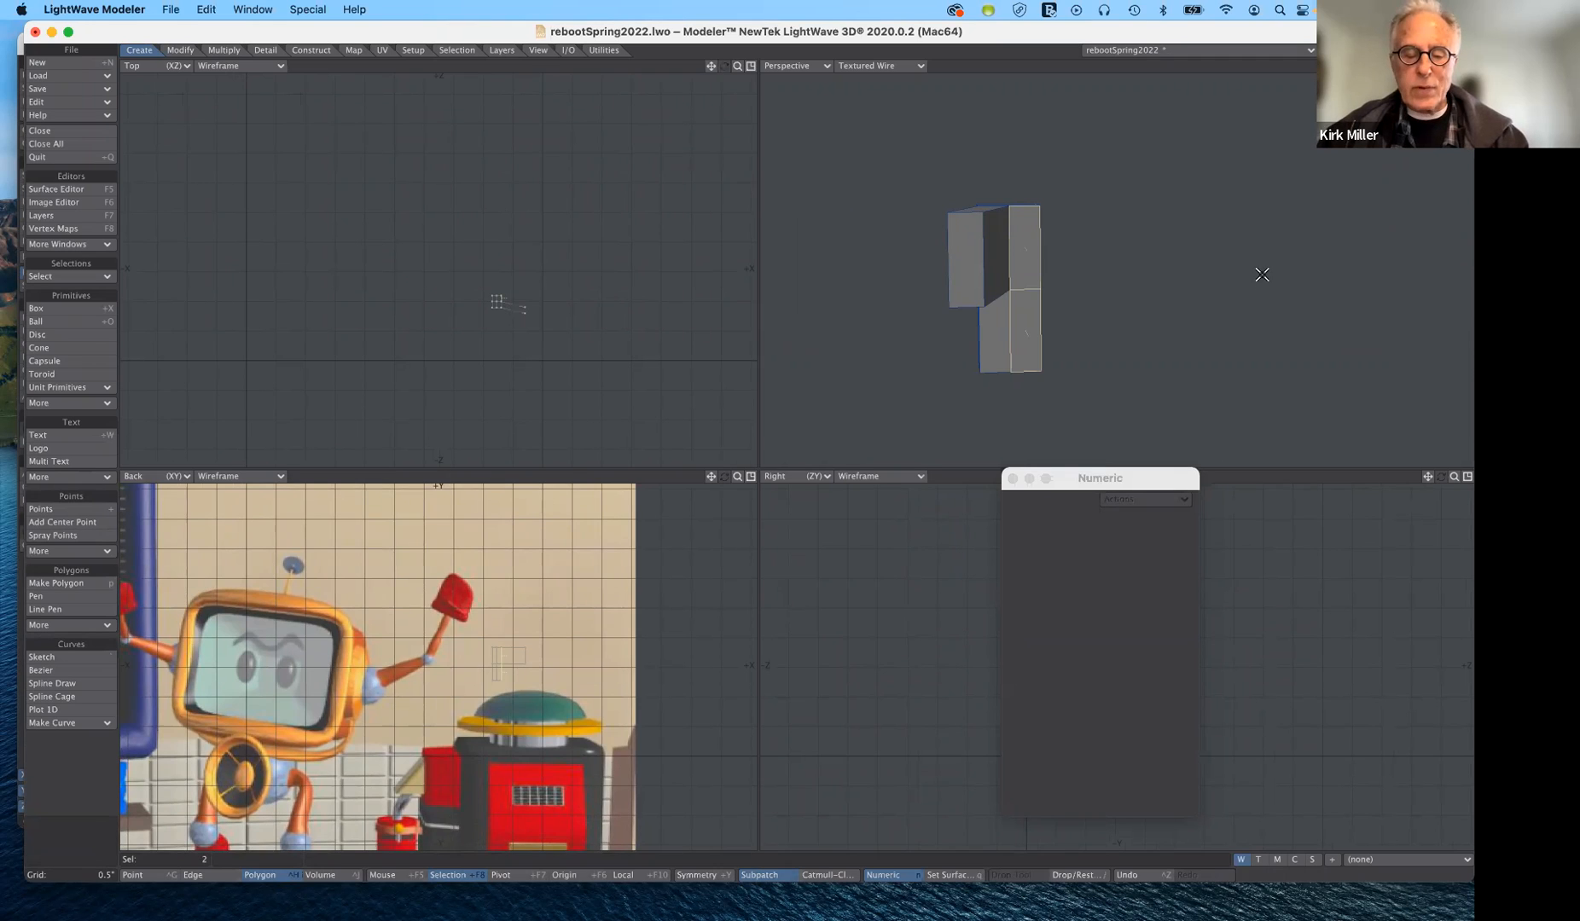
{"action": "key", "text": "b"}
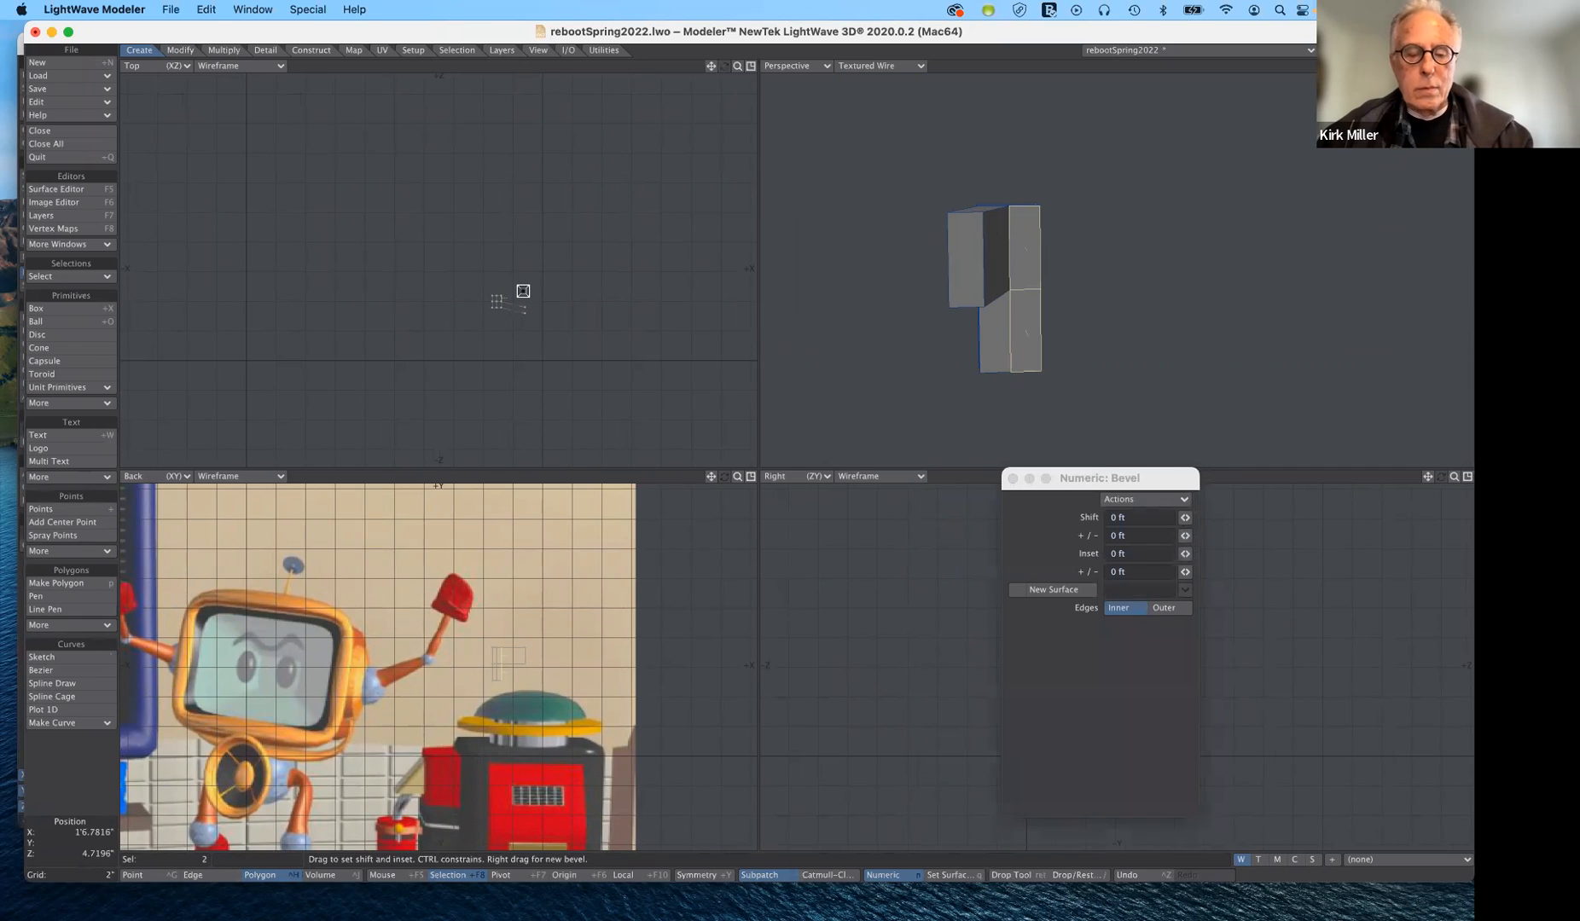
{"action": "key", "text": "t"}
{"action": "left_click_drag", "start_coordinate": [522, 308], "coordinate": [547, 296]}
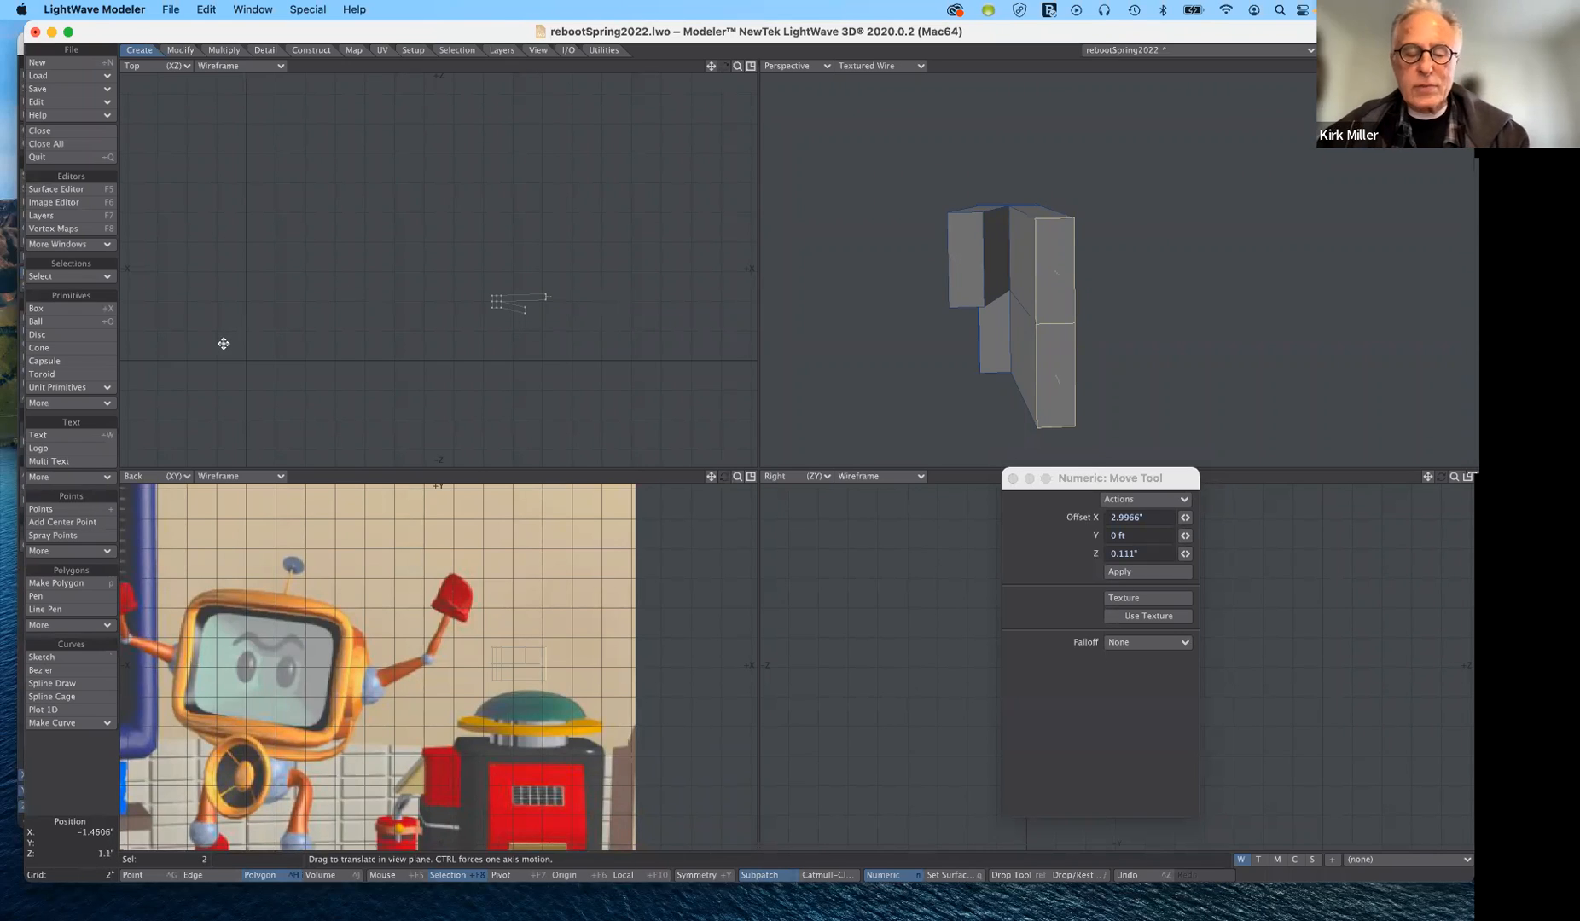
- Try stretching the two extended end polygons to 116% horizontally and 225% vertically, undo the stretch and deselect them
{"action": "key", "text": "h"}
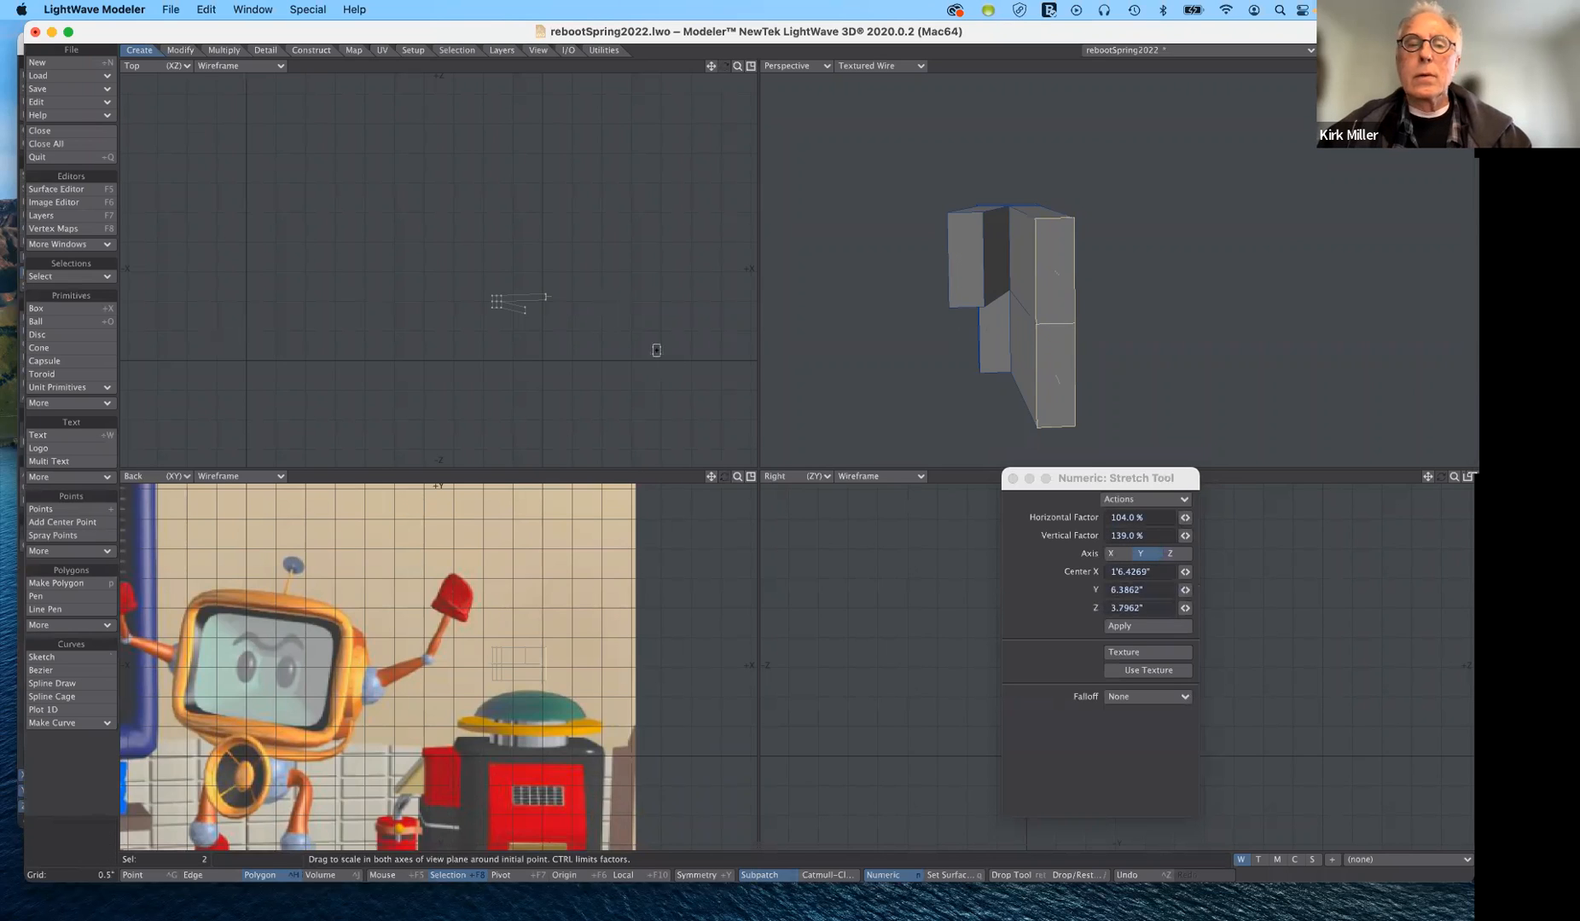
{"action": "left_click_drag", "start_coordinate": [1163, 476], "coordinate": [809, 507]}
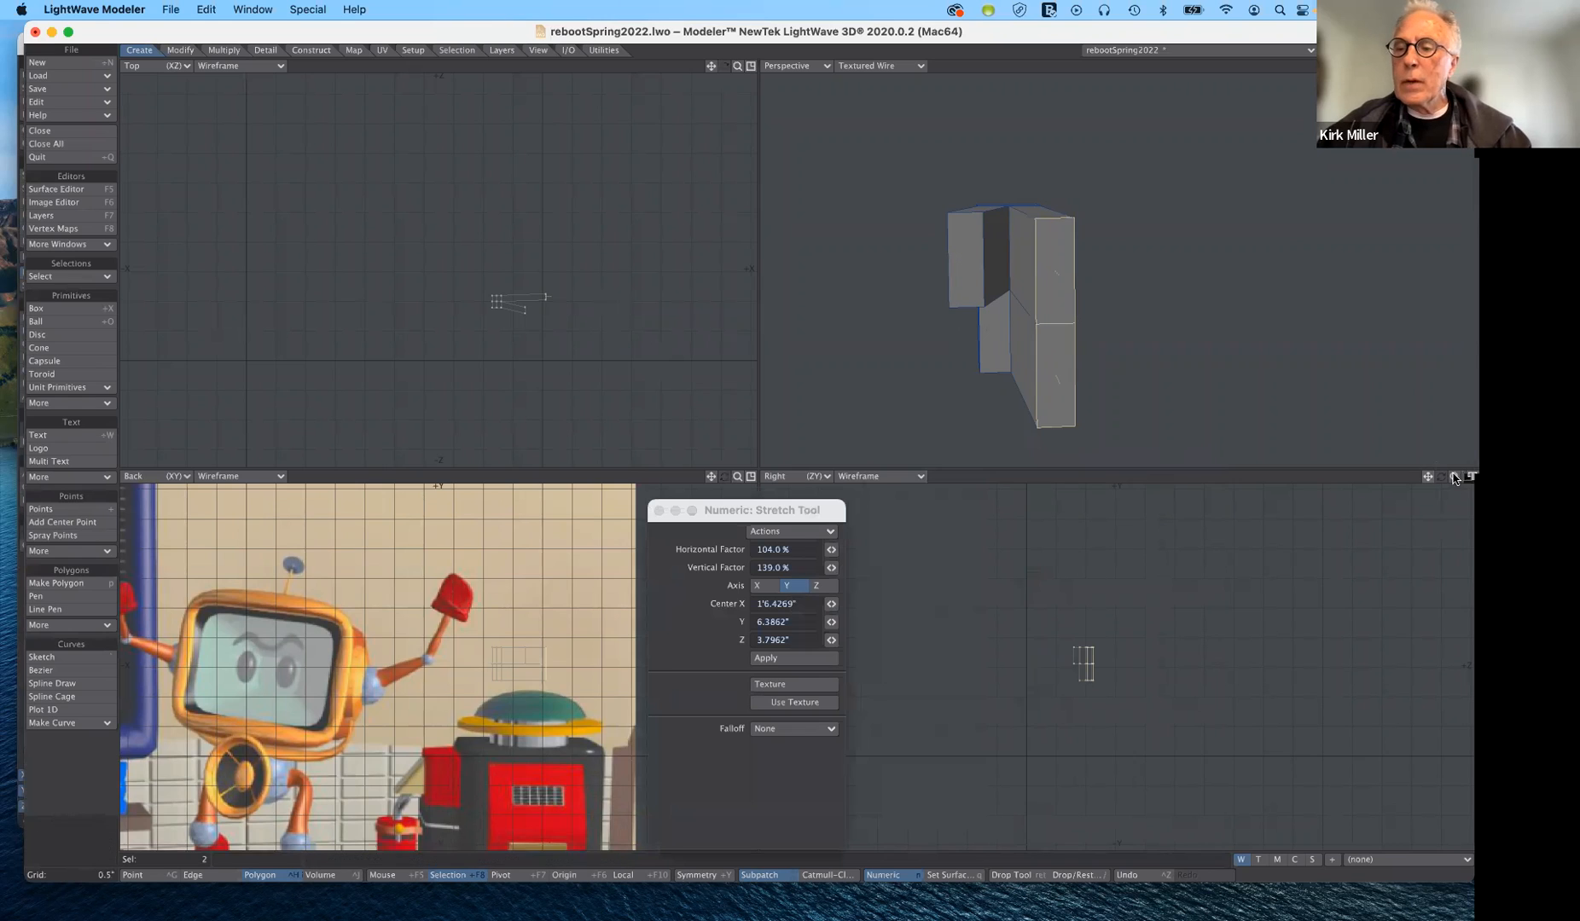
{"action": "left_click_drag", "start_coordinate": [1454, 475], "coordinate": [1473, 476]}
{"action": "left_click_drag", "start_coordinate": [1096, 691], "coordinate": [1096, 686]}
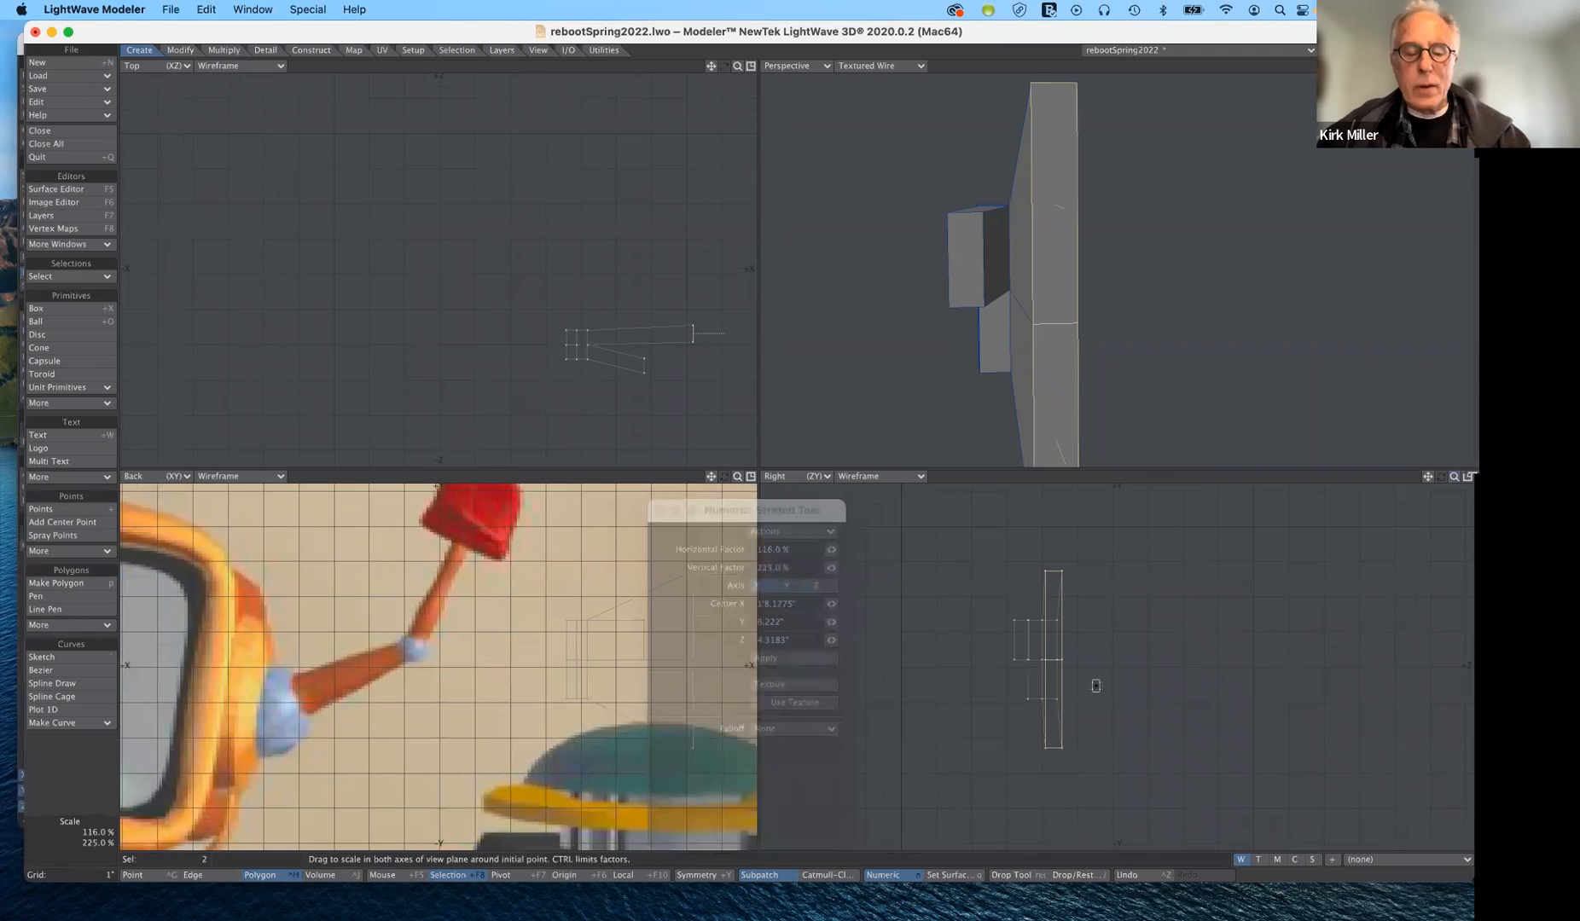
{"action": "key", "text": "ctrl+z"}
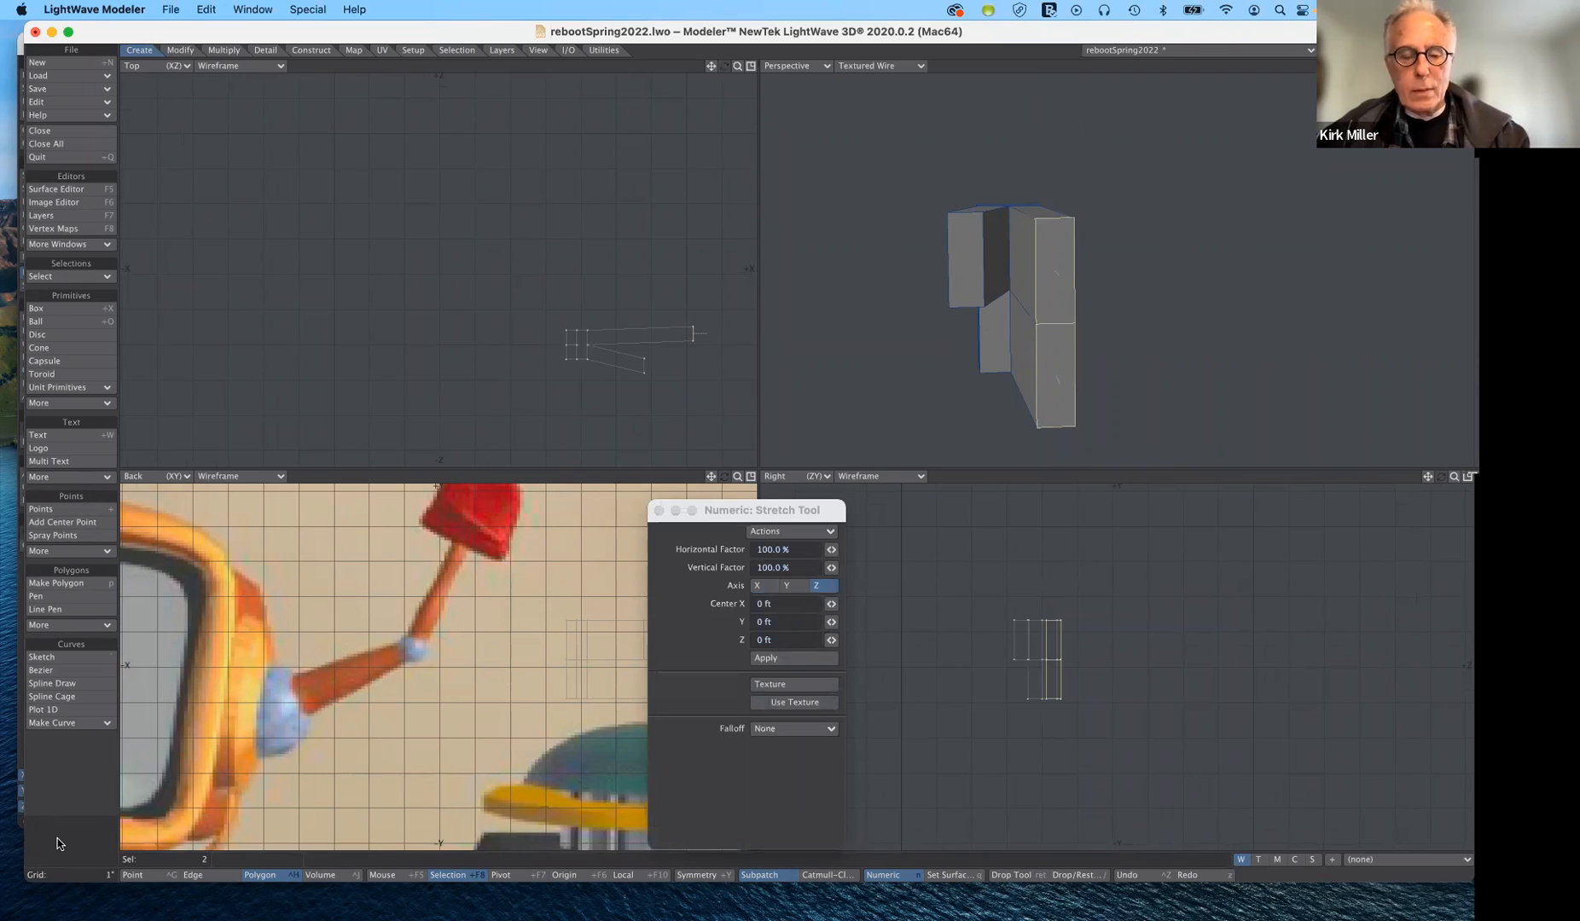
{"action": "left_click", "coordinate": [60, 843]}
{"action": "left_click", "coordinate": [59, 843]}
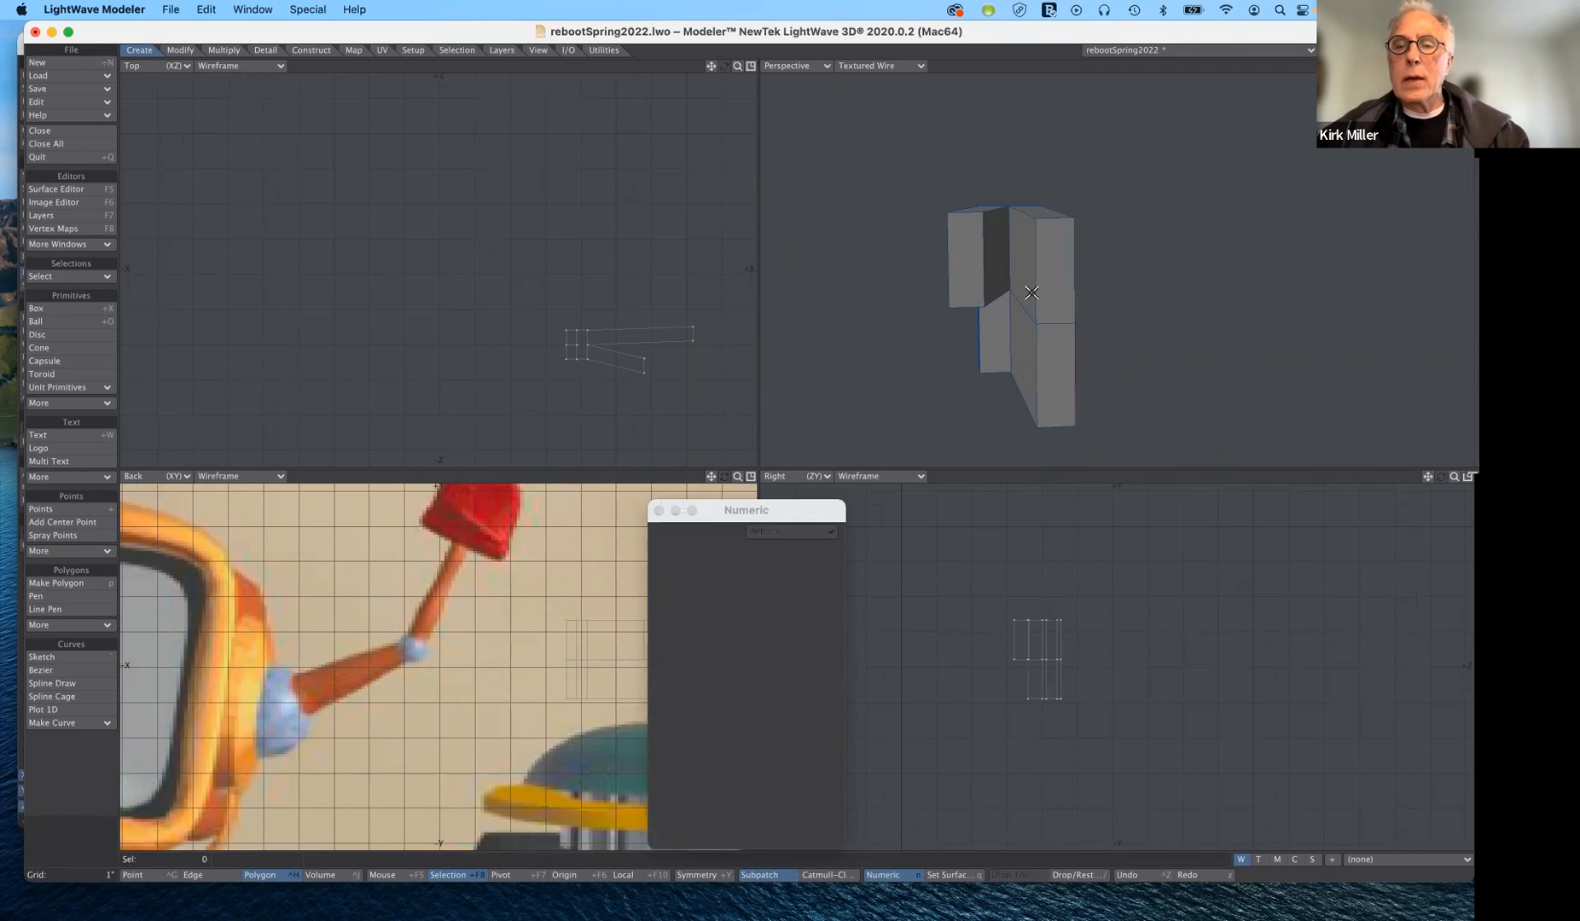
- Move only the upper end polygon of the two-polygon extension by about -0.0728" in X, 0.8104" in Y and 0.0852" in Z
{"action": "left_click", "coordinate": [1055, 278]}
{"action": "key", "text": "t"}
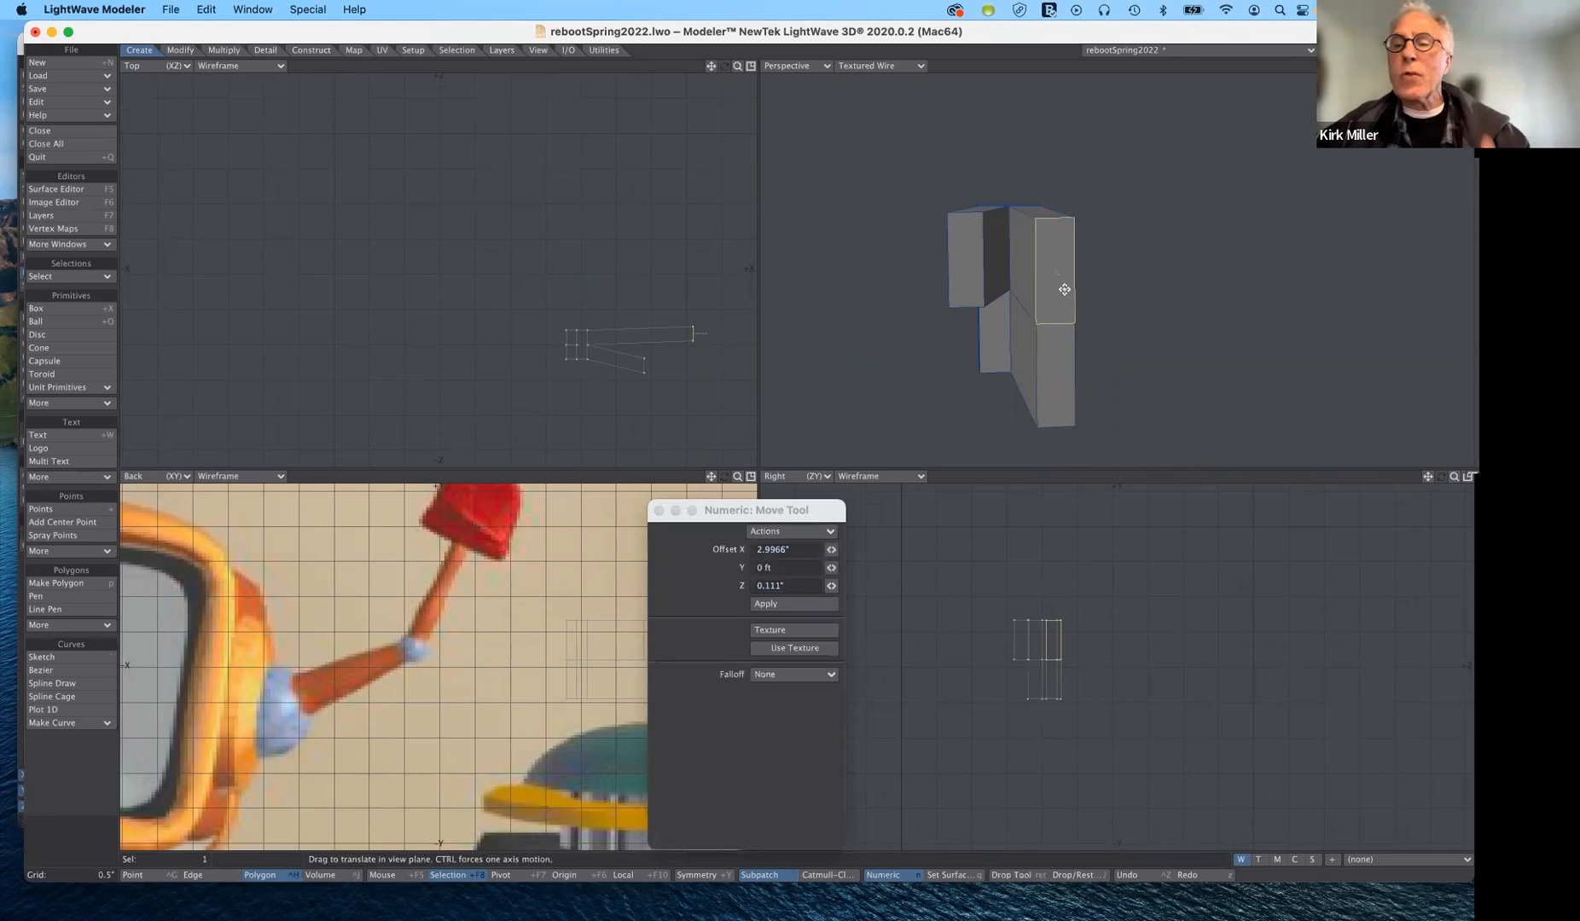
{"action": "left_click_drag", "start_coordinate": [1065, 289], "coordinate": [1091, 393]}
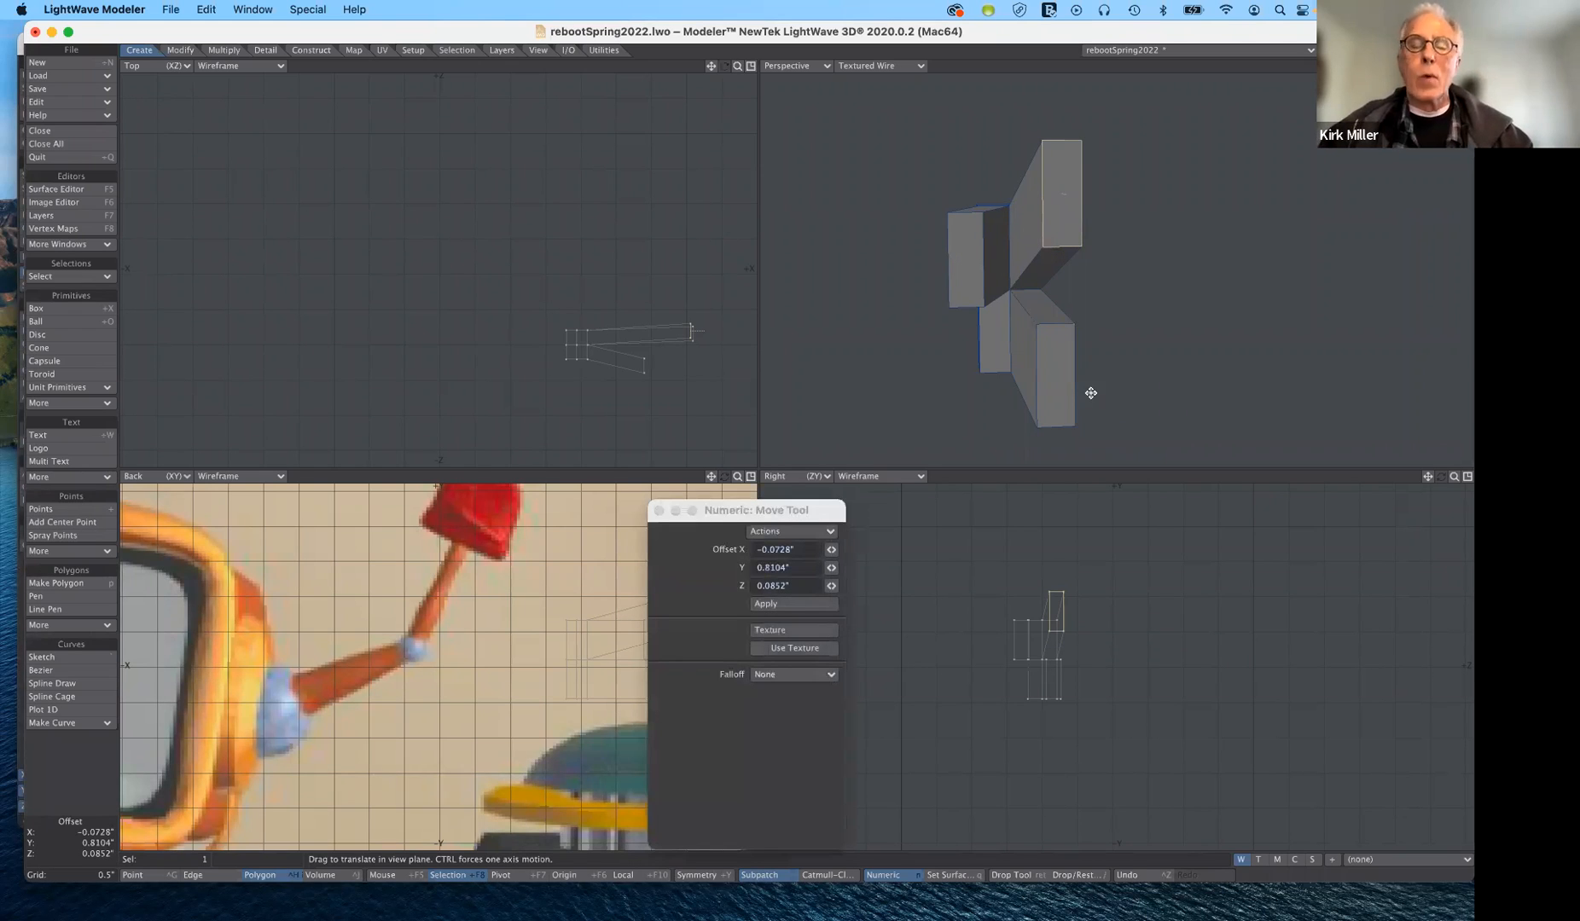
- Undo the upper polygon's move and the two-polygon extension, keep the first single-polygon extension, and deselect everything
{"action": "key", "text": "super+z"}
{"action": "key", "text": "super+z"}
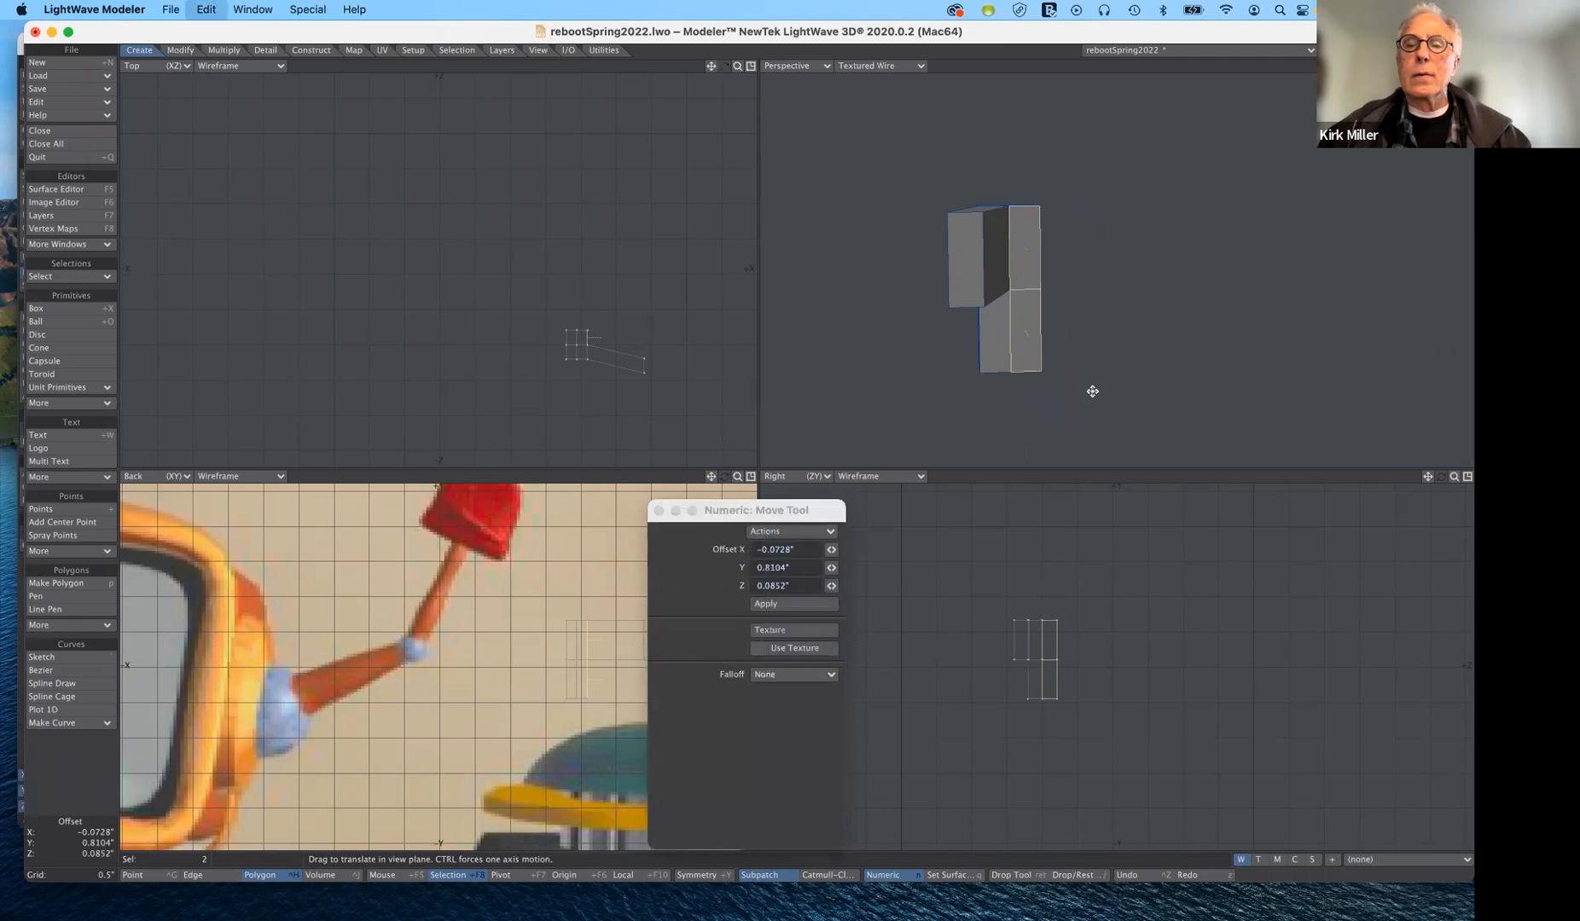
{"action": "key", "text": "super+z"}
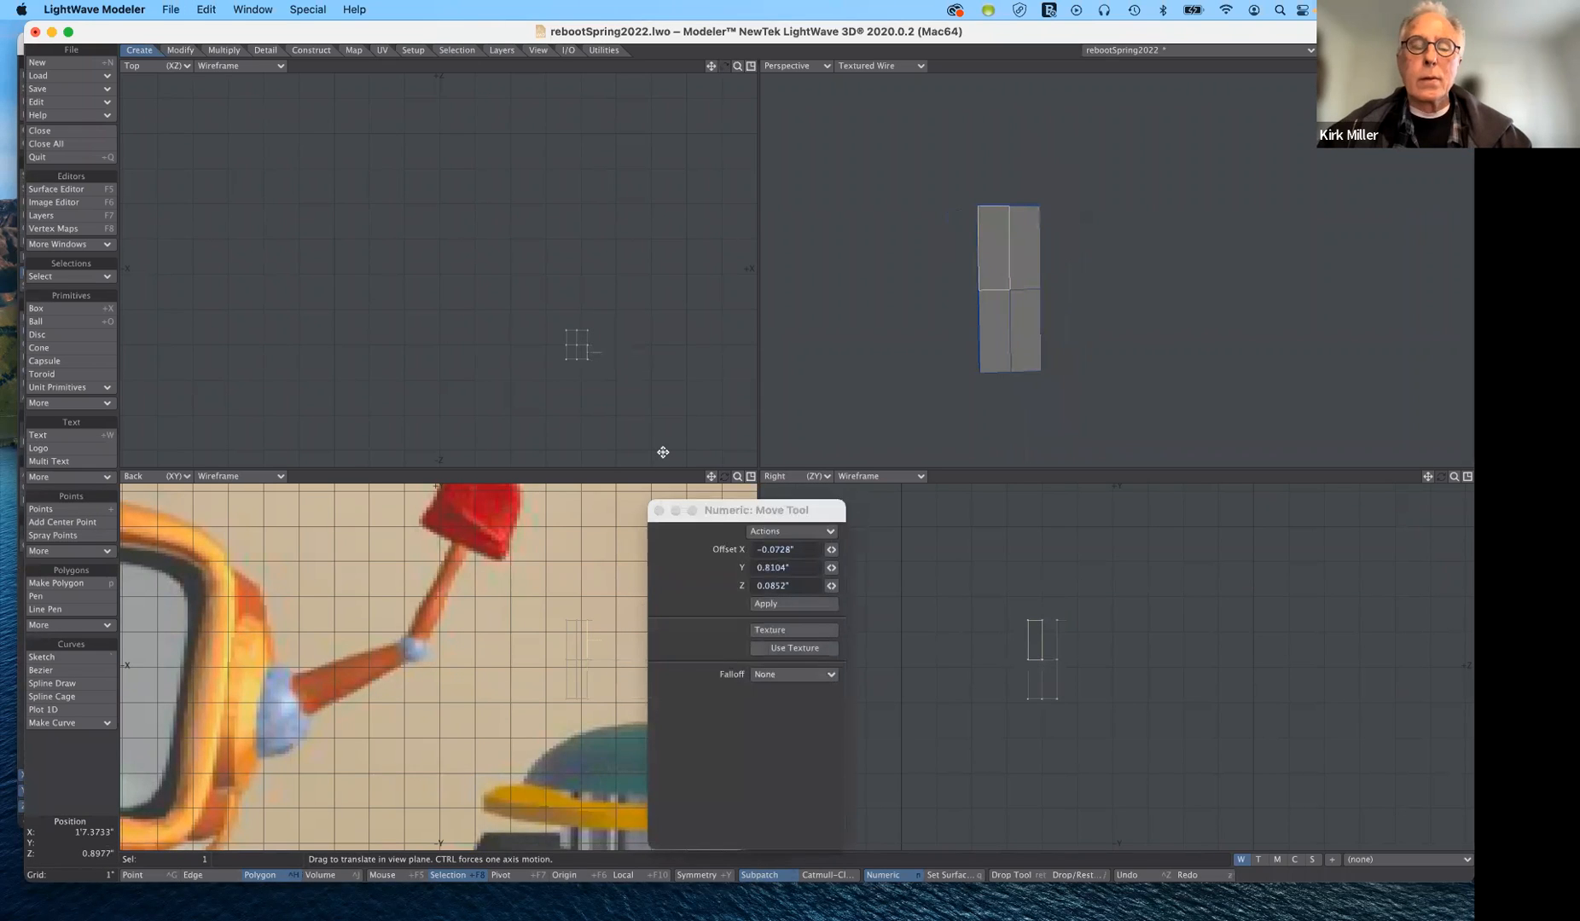
{"action": "key", "text": "super+shift+z"}
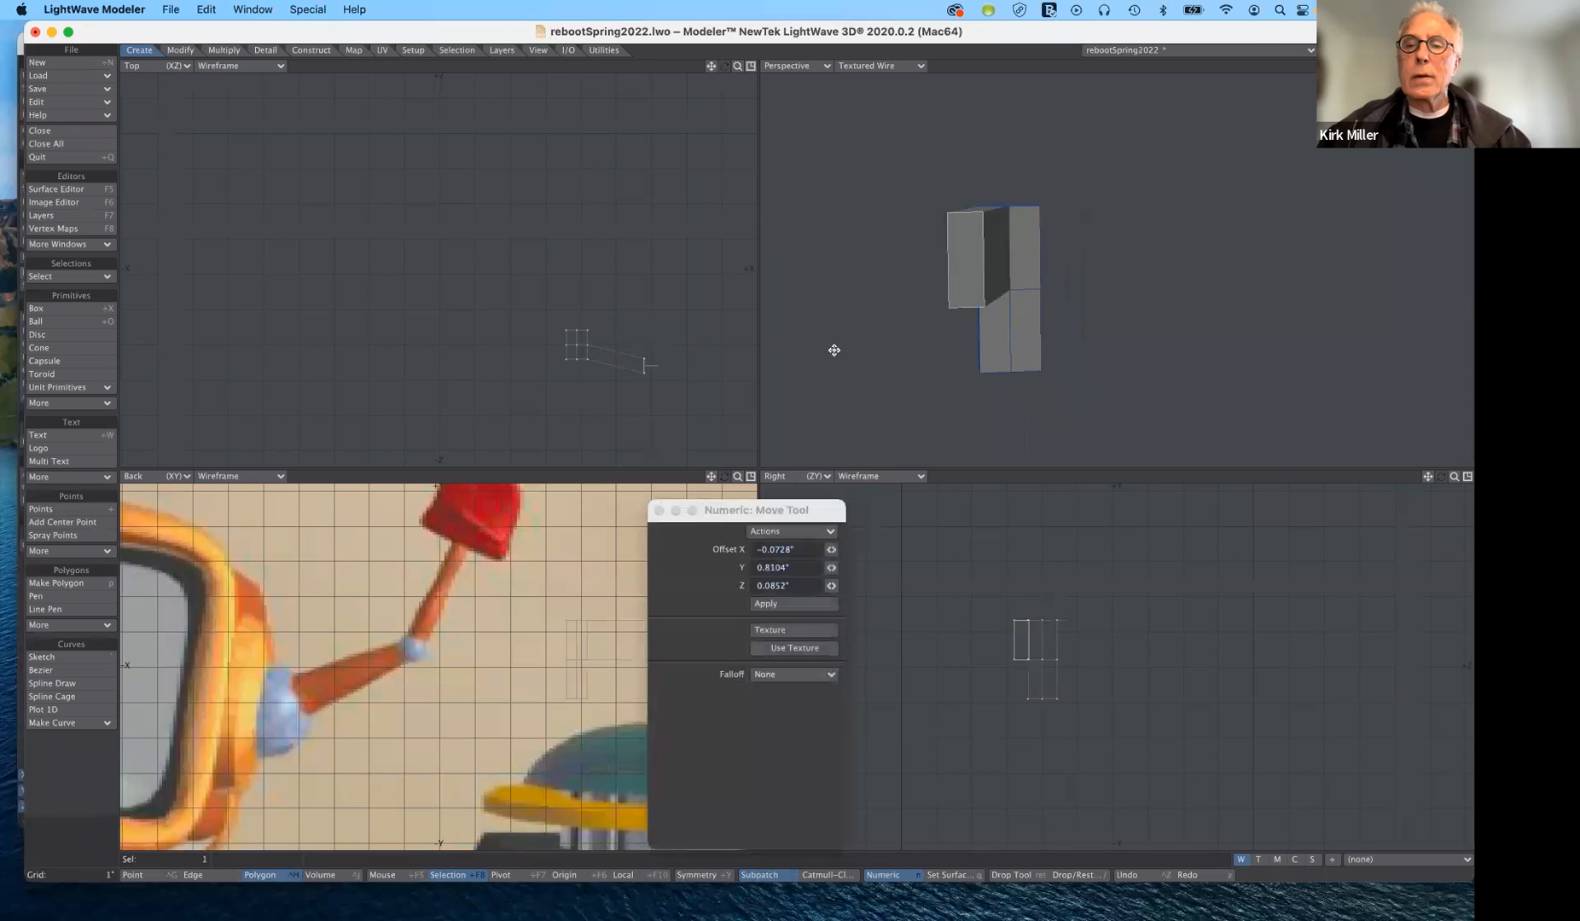
{"action": "left_click", "coordinate": [45, 853]}
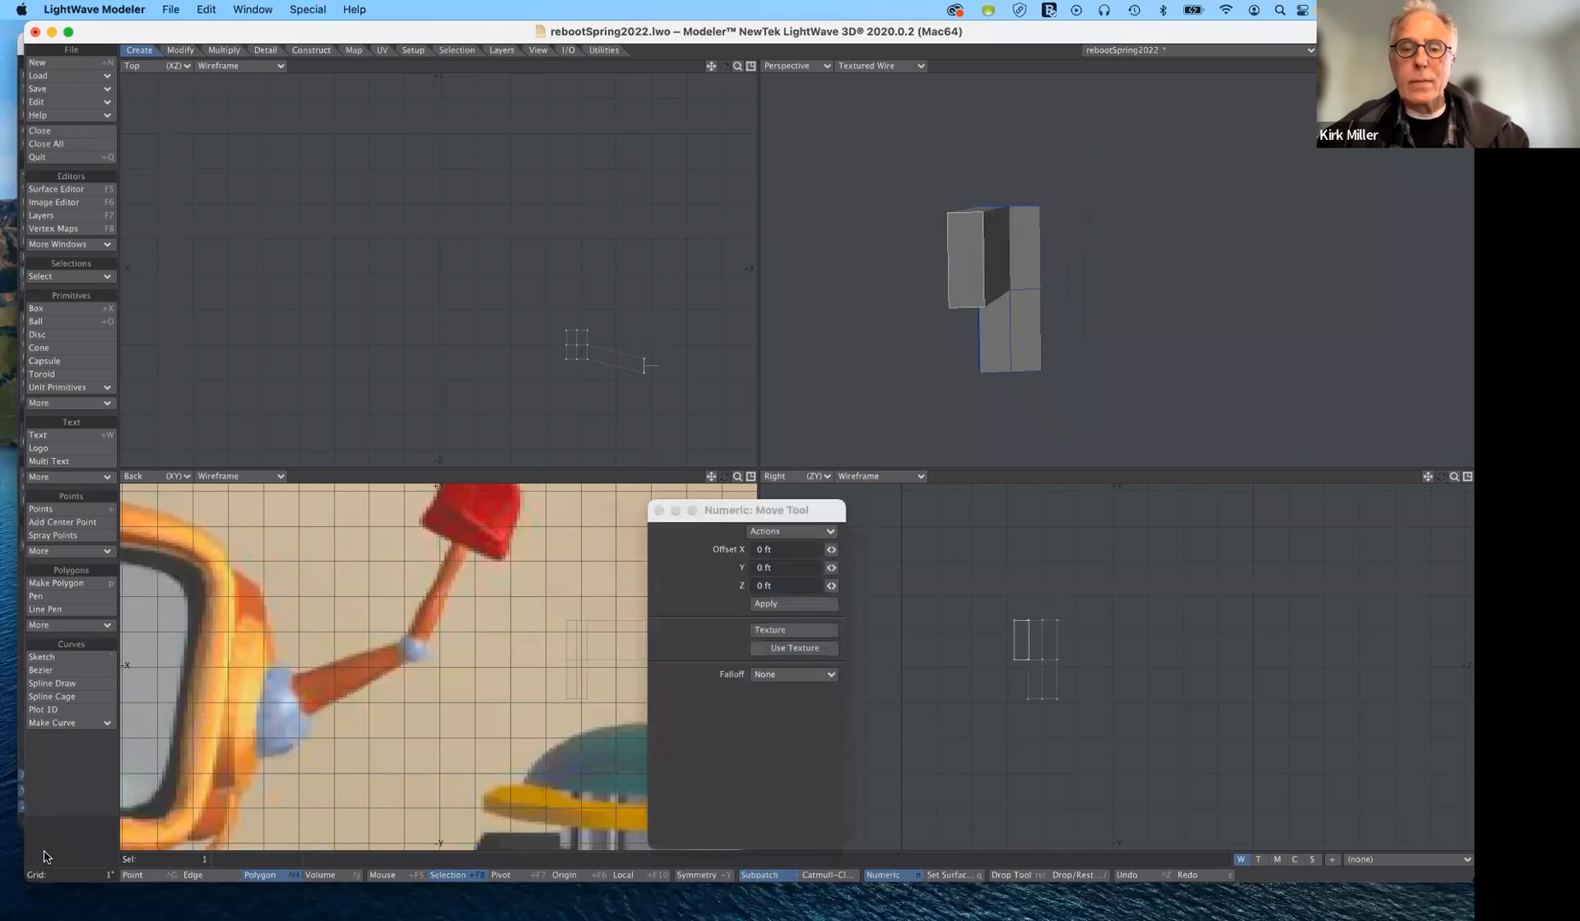
{"action": "left_click", "coordinate": [44, 855]}
- Smooth Shift the two stacked polygons beside the extended block, move them outward by 2.5199" in X, and deselect them
{"action": "left_click", "coordinate": [1029, 247]}
{"action": "left_click", "coordinate": [1028, 315]}
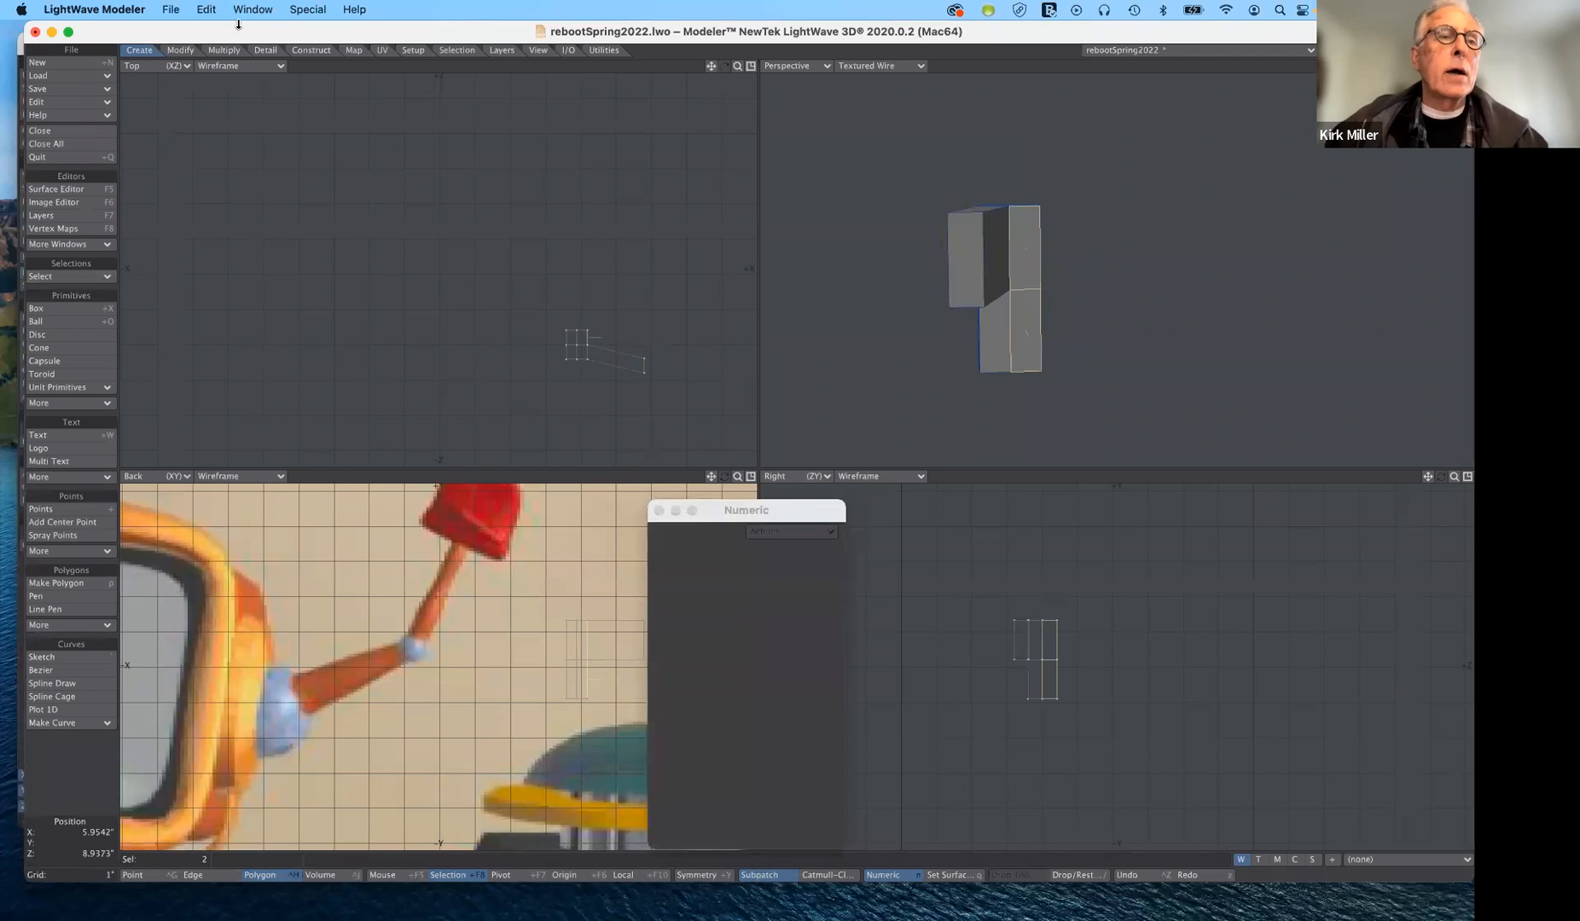
{"action": "left_click", "coordinate": [232, 50]}
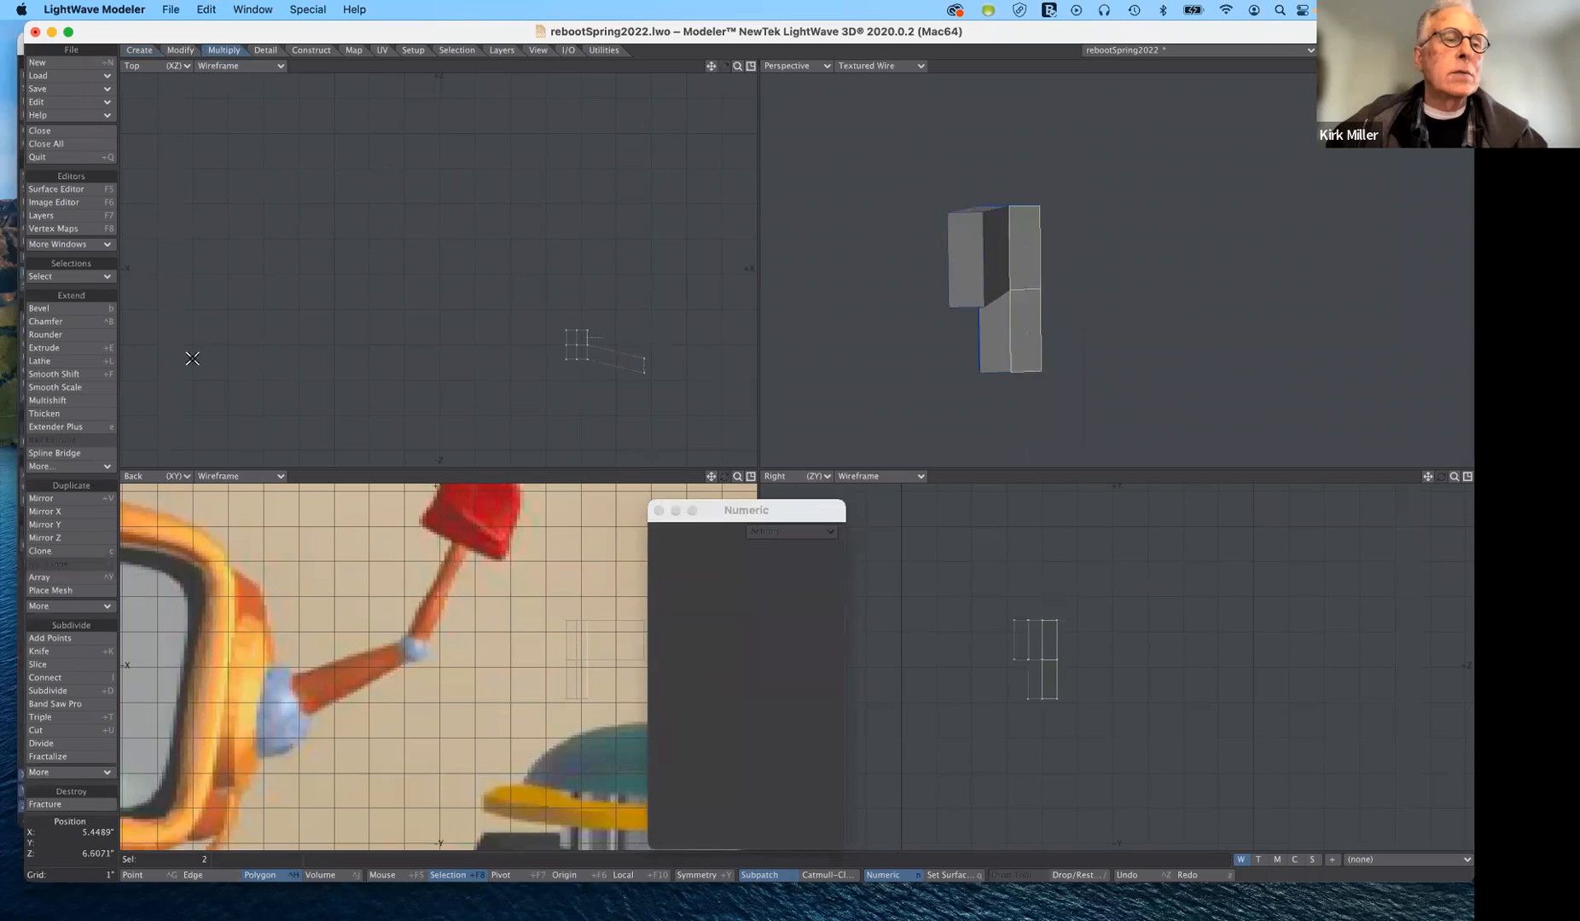
{"action": "left_click", "coordinate": [80, 373]}
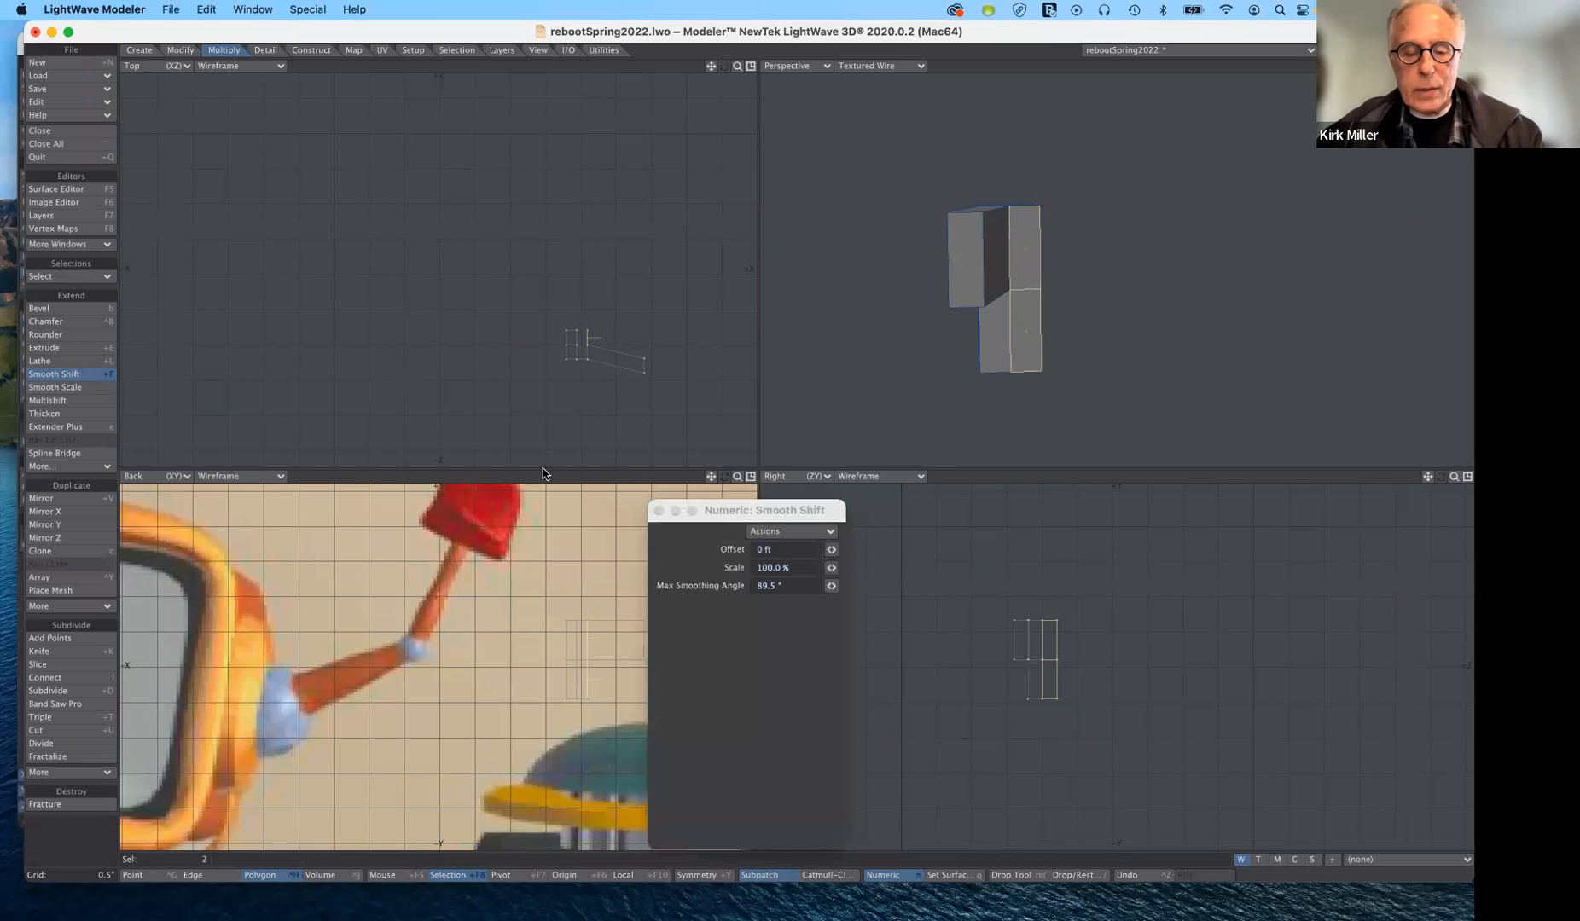
{"action": "key", "text": "t"}
{"action": "mouse_move", "coordinate": [604, 409]}
{"action": "left_mouse_down"}
{"action": "mouse_move", "coordinate": [646, 367]}
{"action": "mouse_move", "coordinate": [631, 405]}
{"action": "left_mouse_up"}
{"action": "left_click_drag", "start_coordinate": [613, 331], "coordinate": [680, 338]}
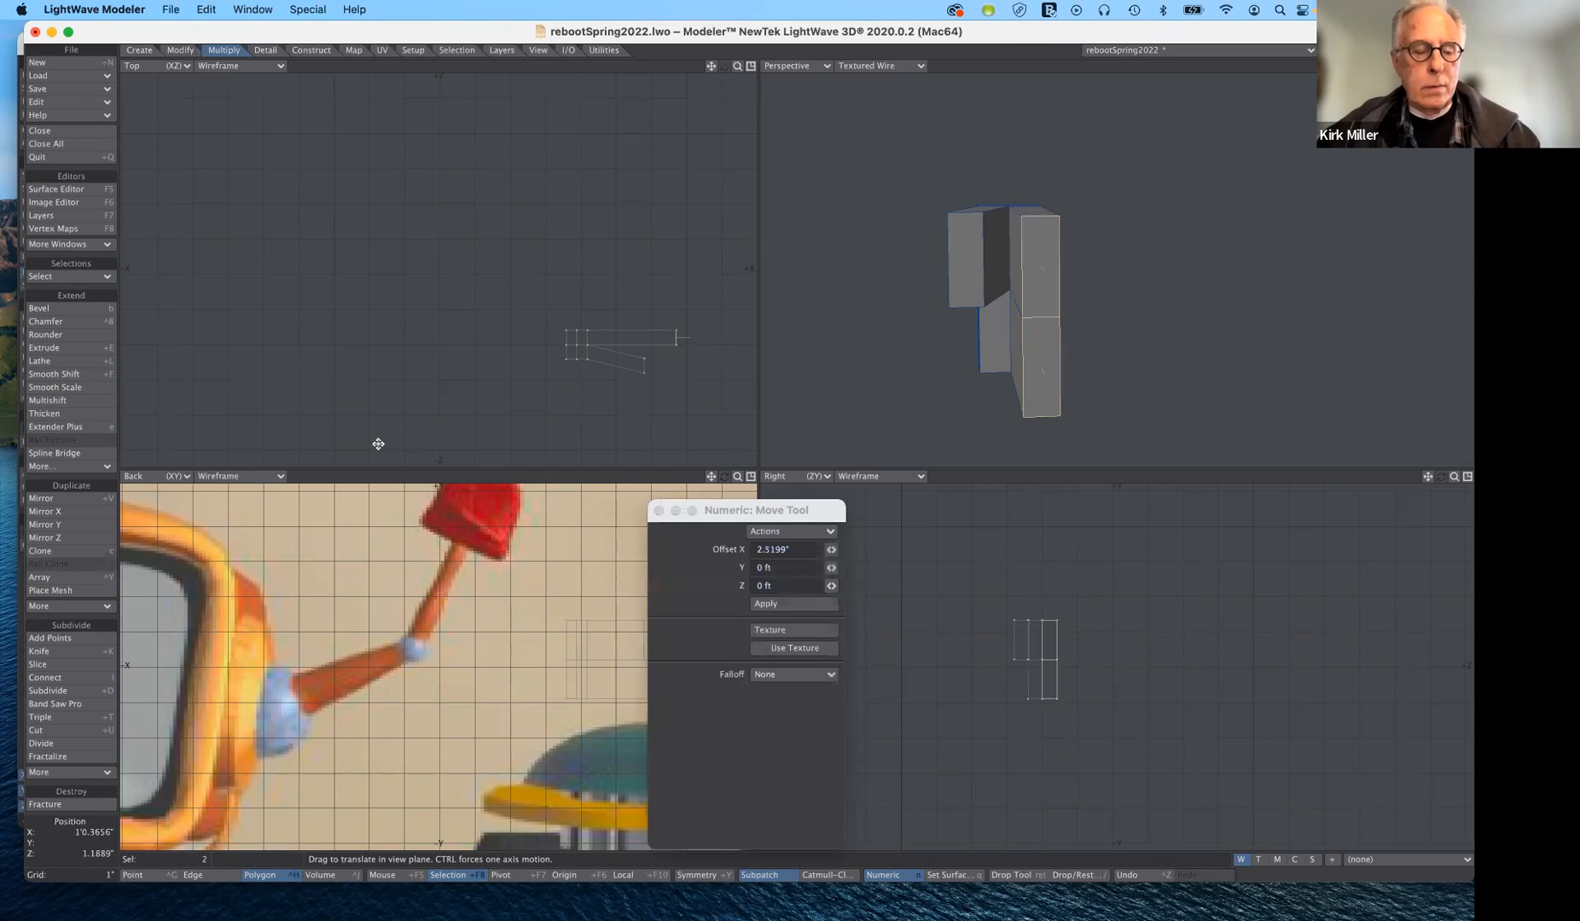
{"action": "key", "text": "space"}
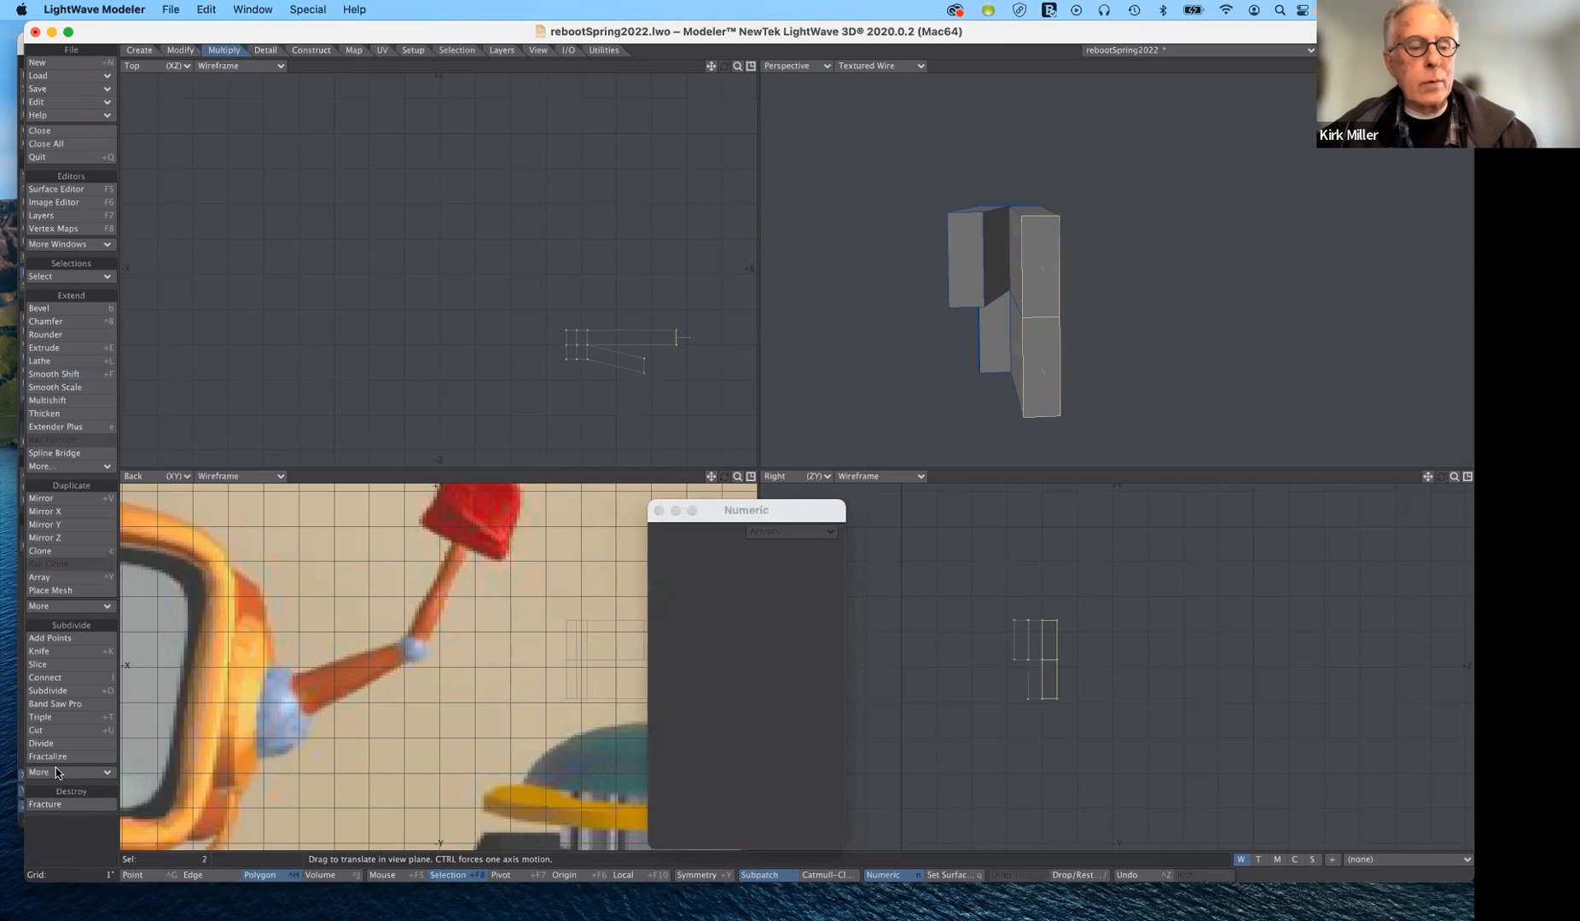
{"action": "left_click", "coordinate": [66, 850]}
- Move only the upper end polygon of the smooth-shifted extension by about -0.0721" in X, 0.6947" in Y and 11.4213 mil in Z, then deselect it
{"action": "left_click", "coordinate": [1037, 269]}
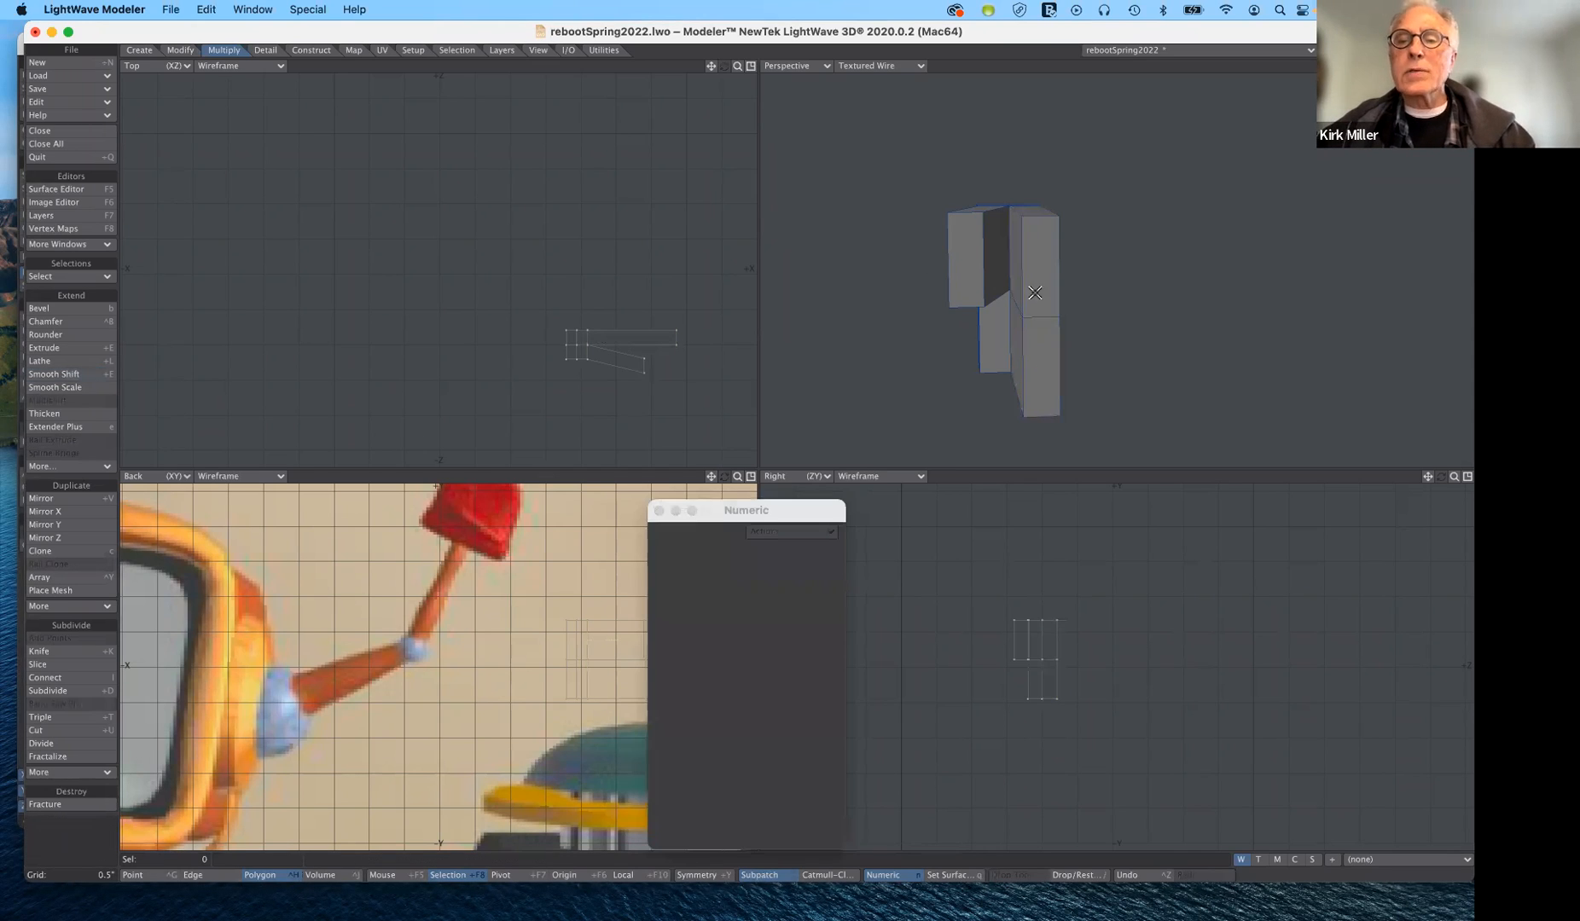
{"action": "key", "text": "t"}
{"action": "key", "text": "n"}
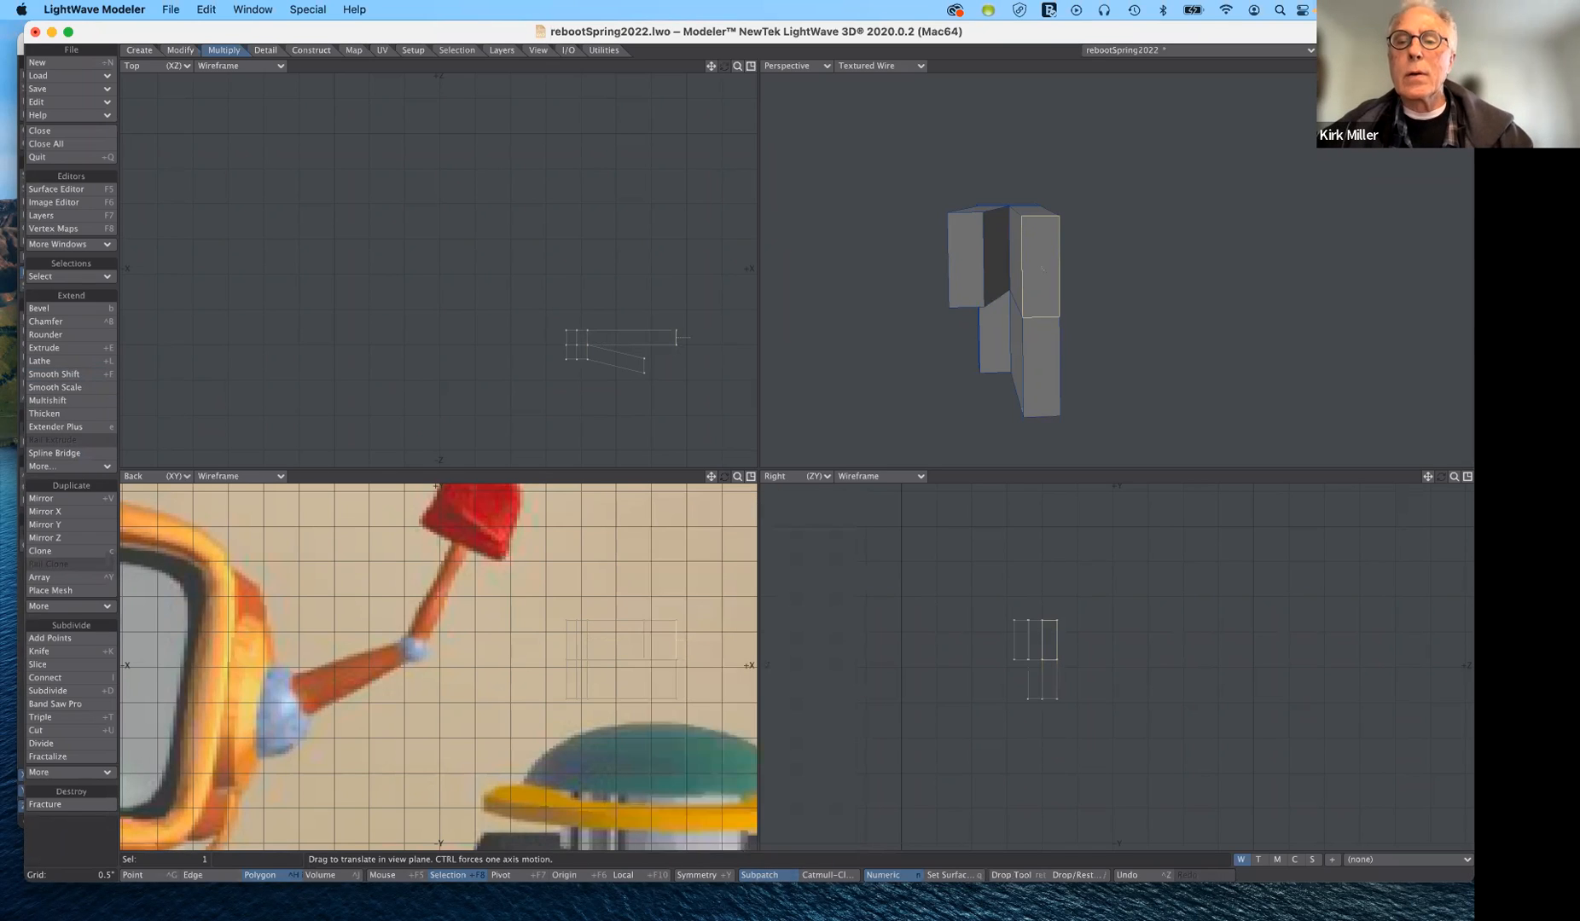
{"action": "left_click_drag", "start_coordinate": [1041, 268], "coordinate": [1041, 204]}
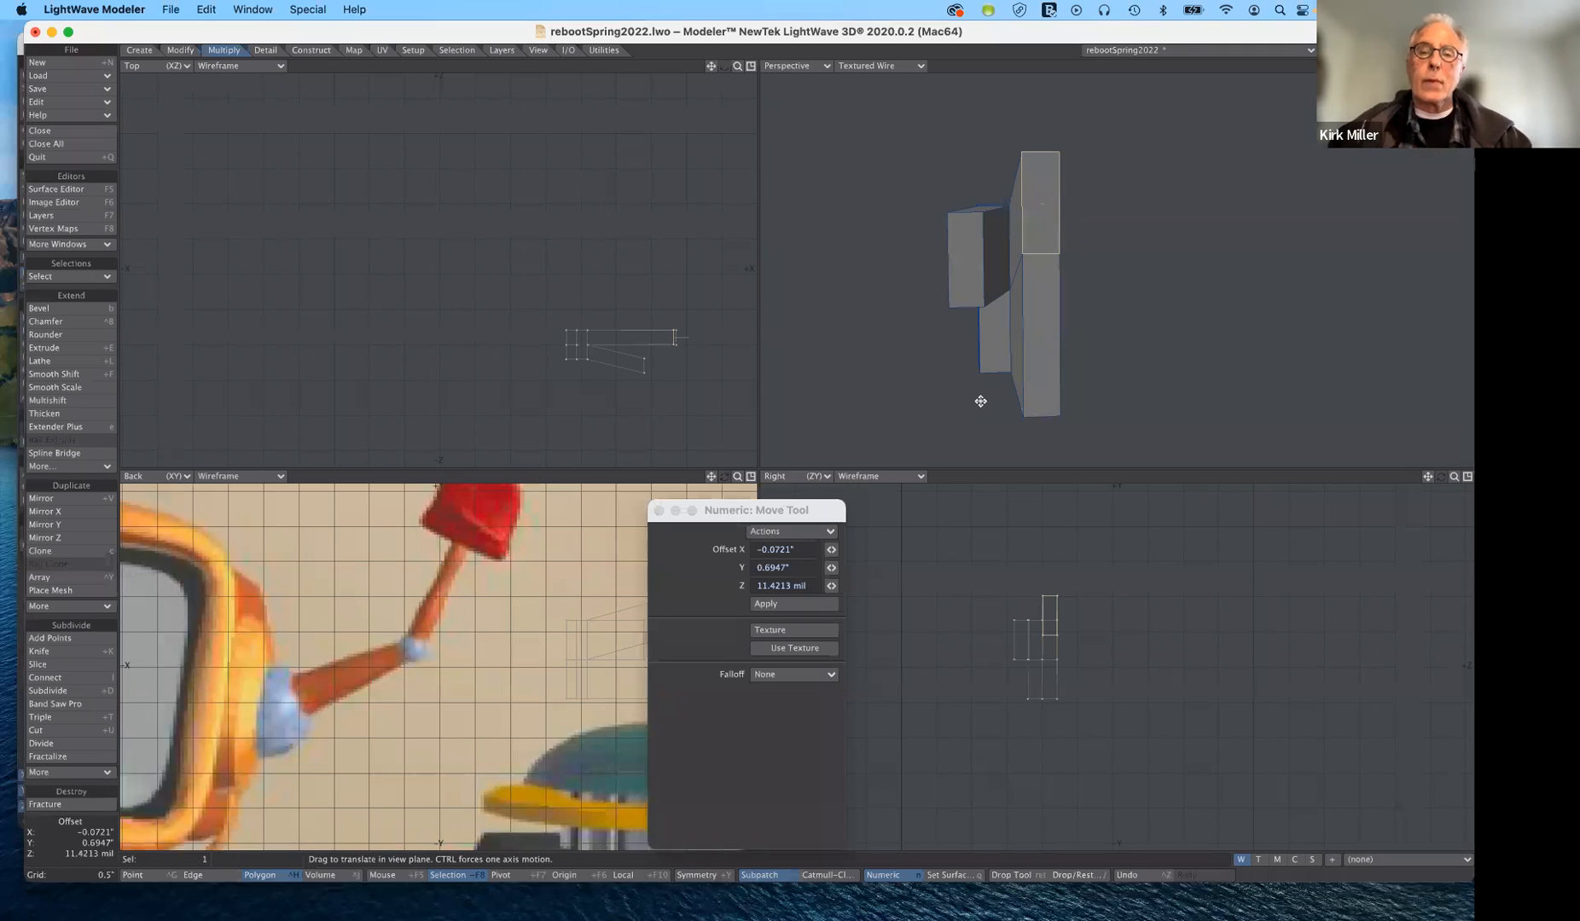
{"action": "left_click", "coordinate": [77, 838]}
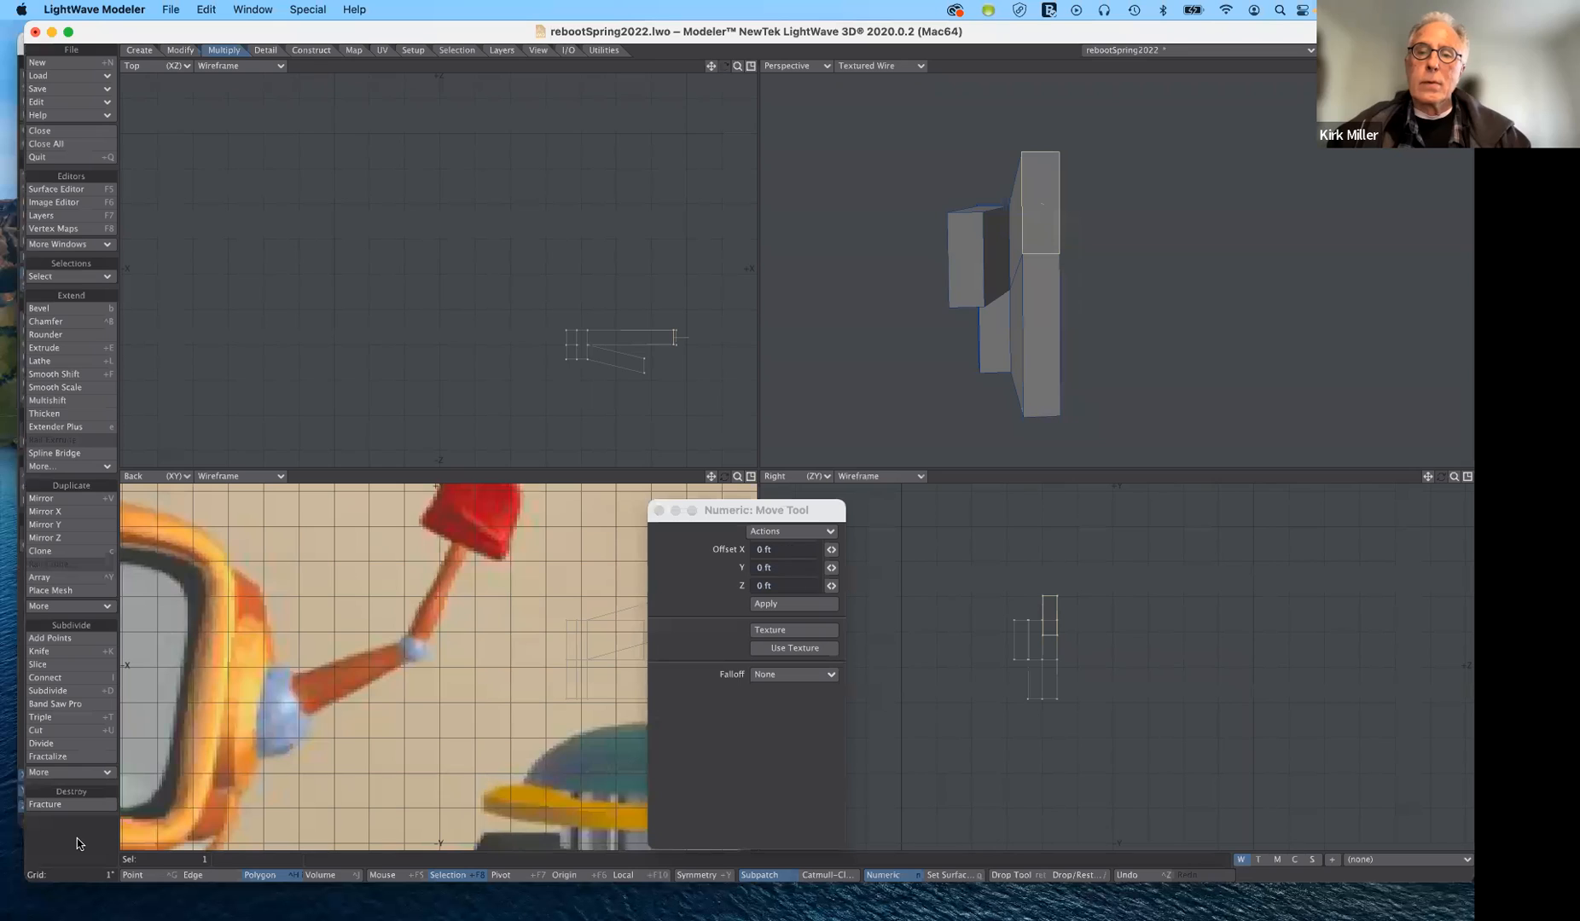
{"action": "left_click", "coordinate": [76, 844]}
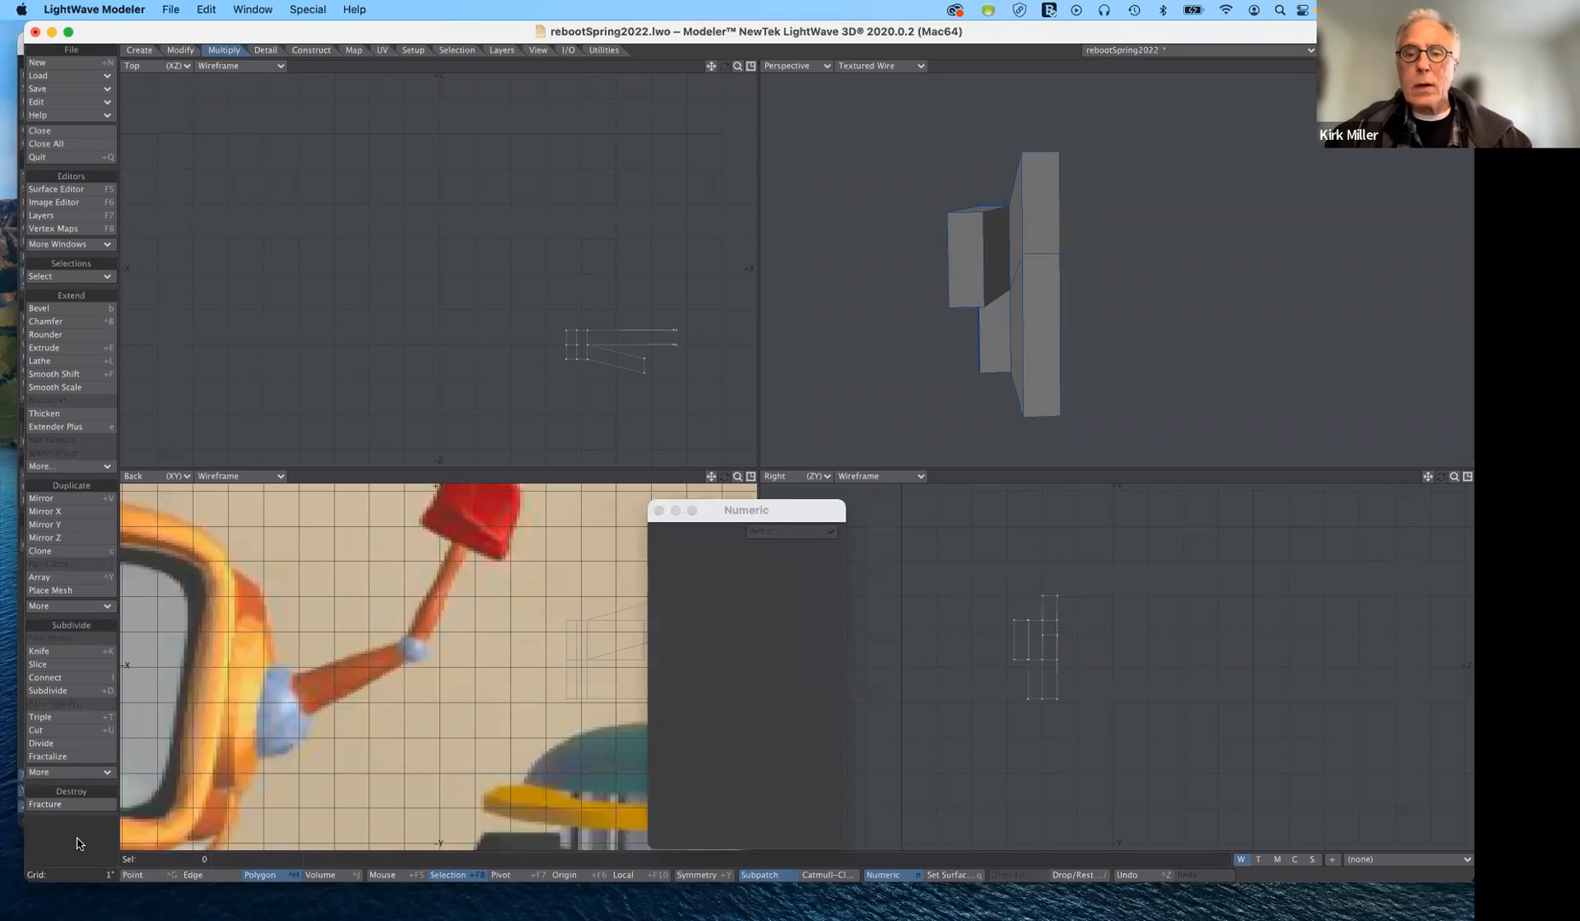
- Delete the whole test block from its layer and bring back the robot's layer with the TV head and both arms in view
{"action": "key", "text": "Delete"}
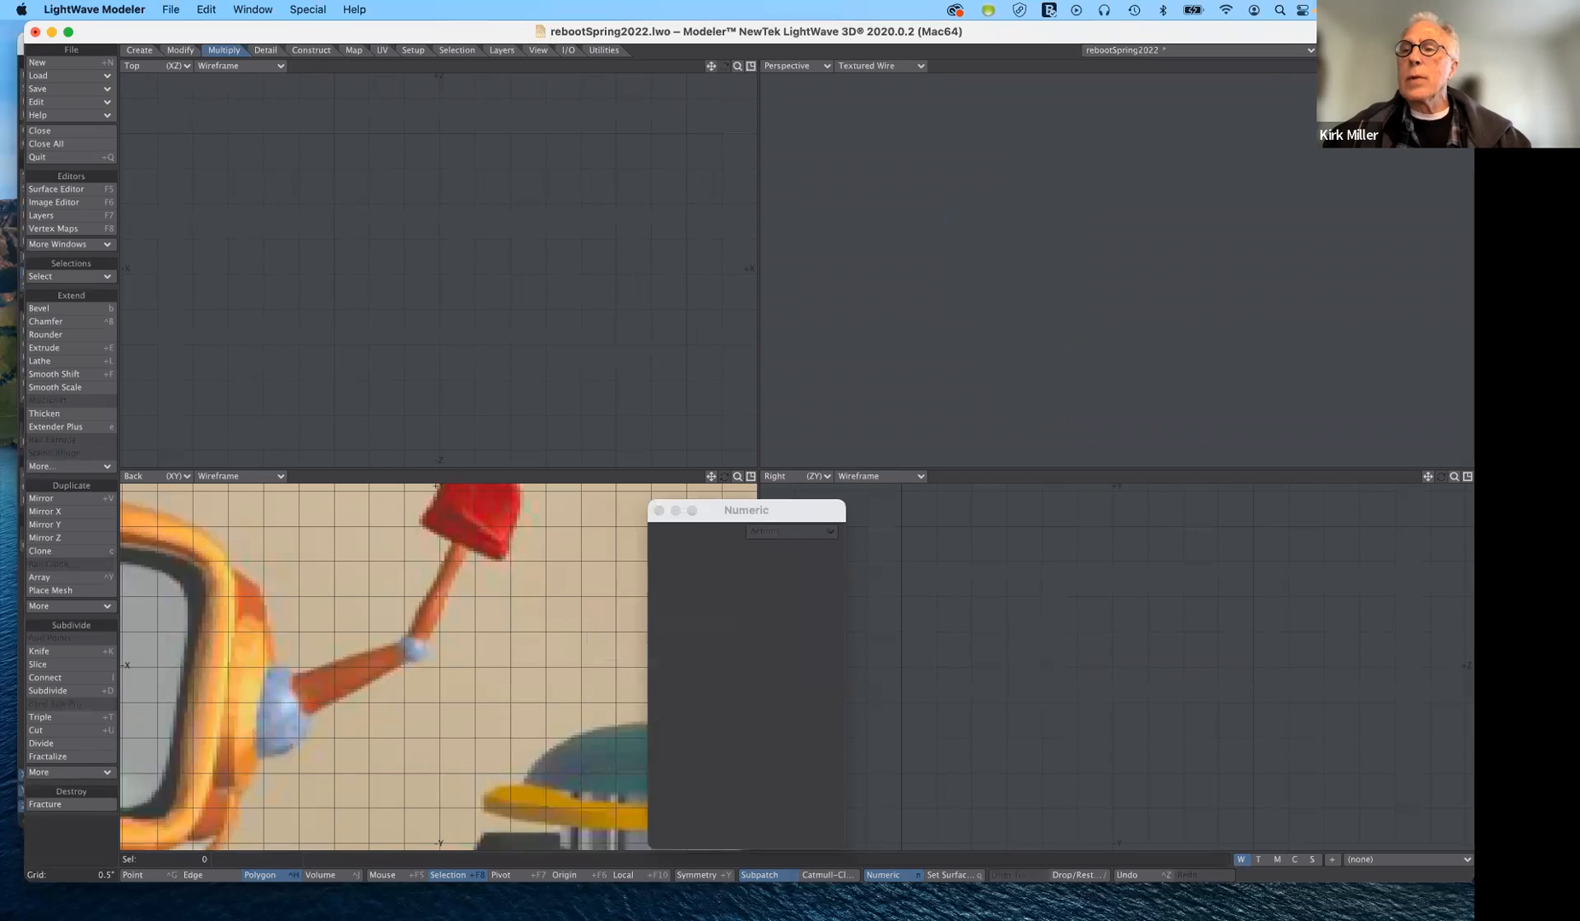
{"action": "key", "text": "ctrl+z"}
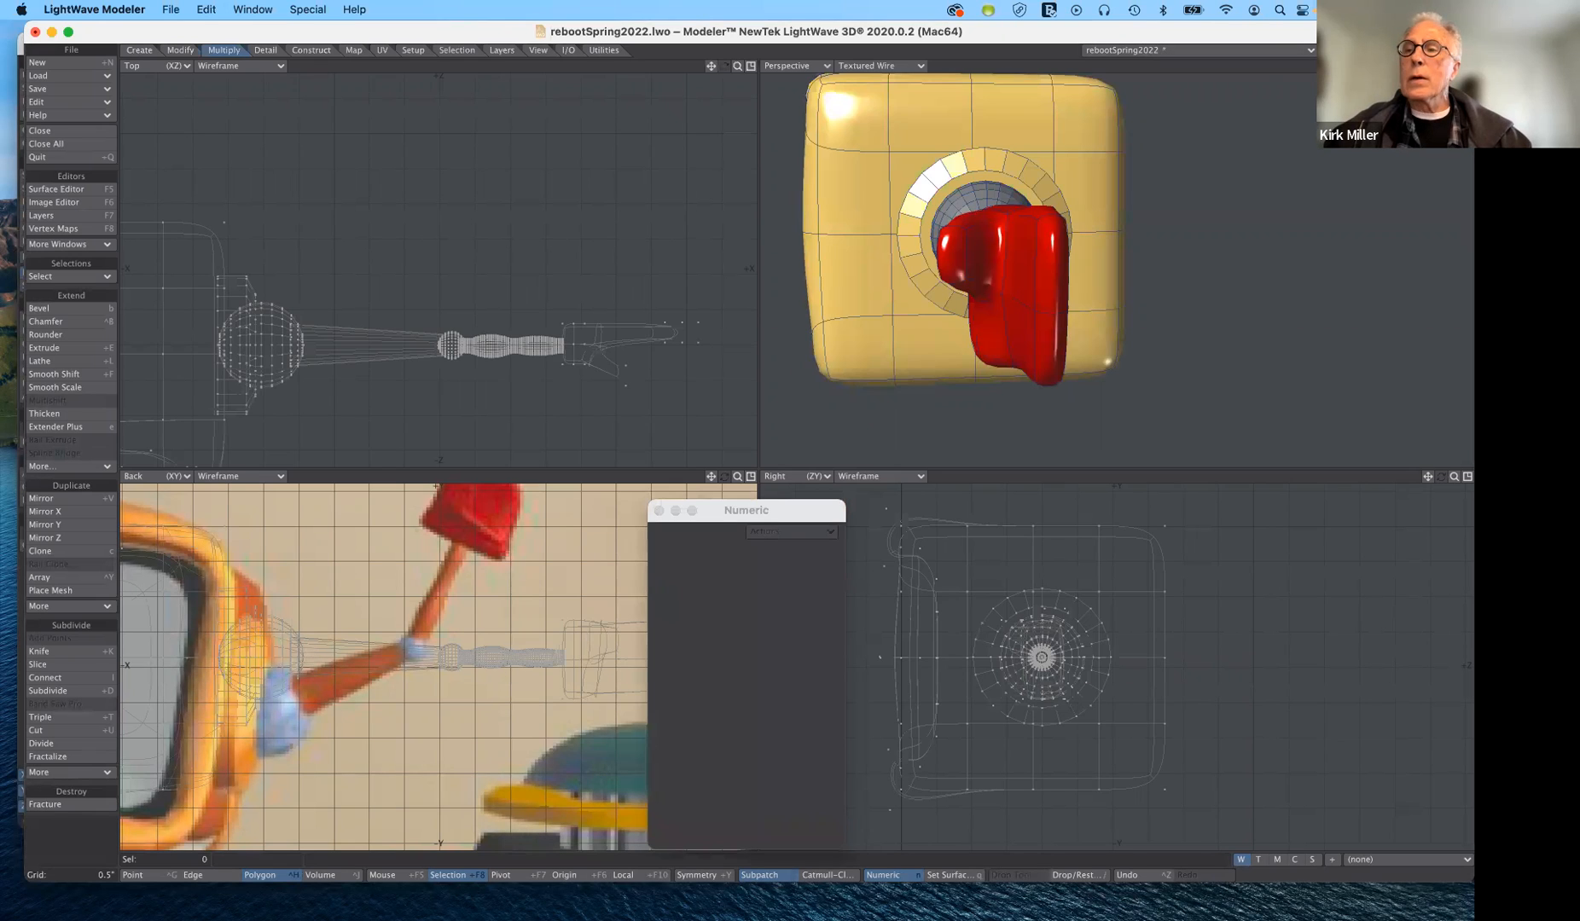
{"action": "left_click_drag", "start_coordinate": [1454, 66], "coordinate": [1508, 65]}
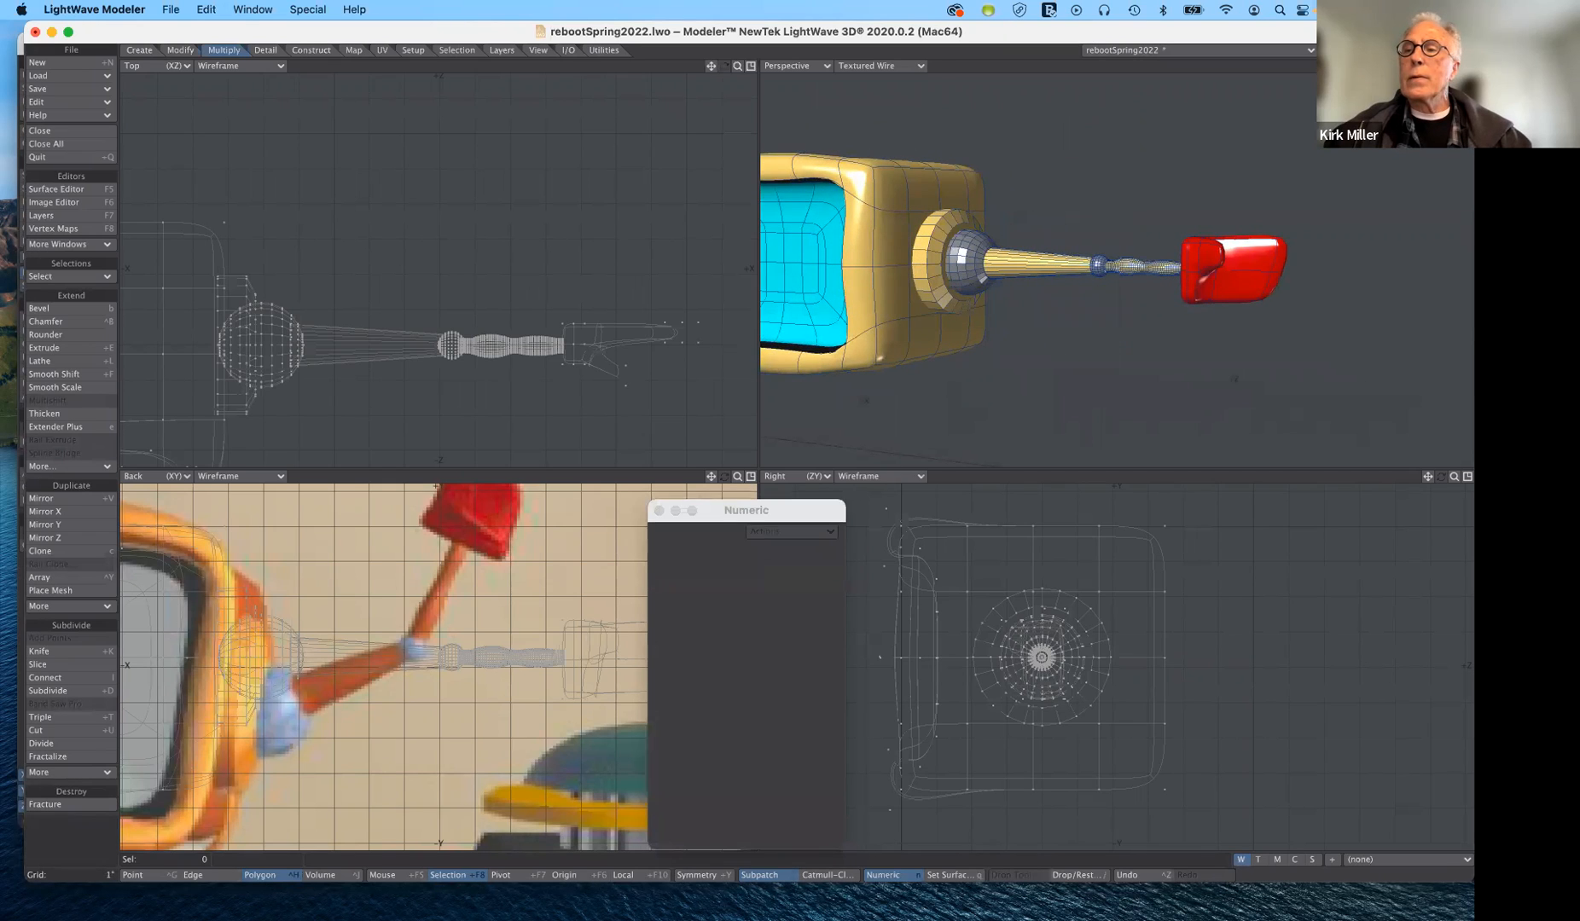
{"action": "left_click_drag", "start_coordinate": [1454, 66], "coordinate": [1564, 70]}
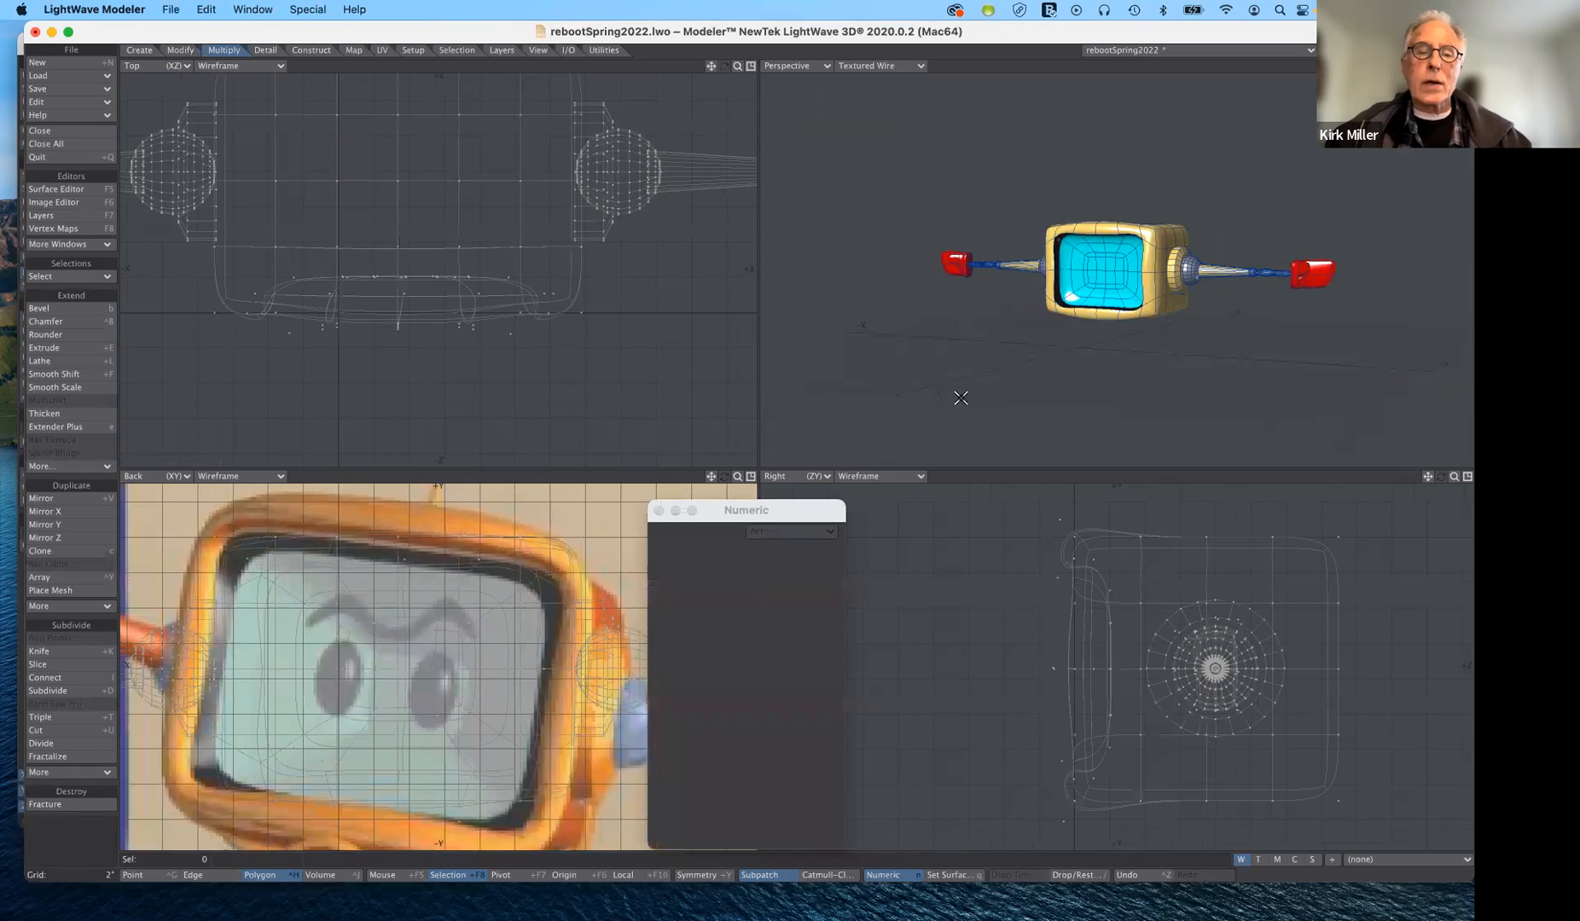
- Move the Numeric window clear of the back view, frame the robot against the full backdrop image, and save rebootSpring2022.lwo
{"action": "left_click_drag", "start_coordinate": [806, 512], "coordinate": [982, 455]}
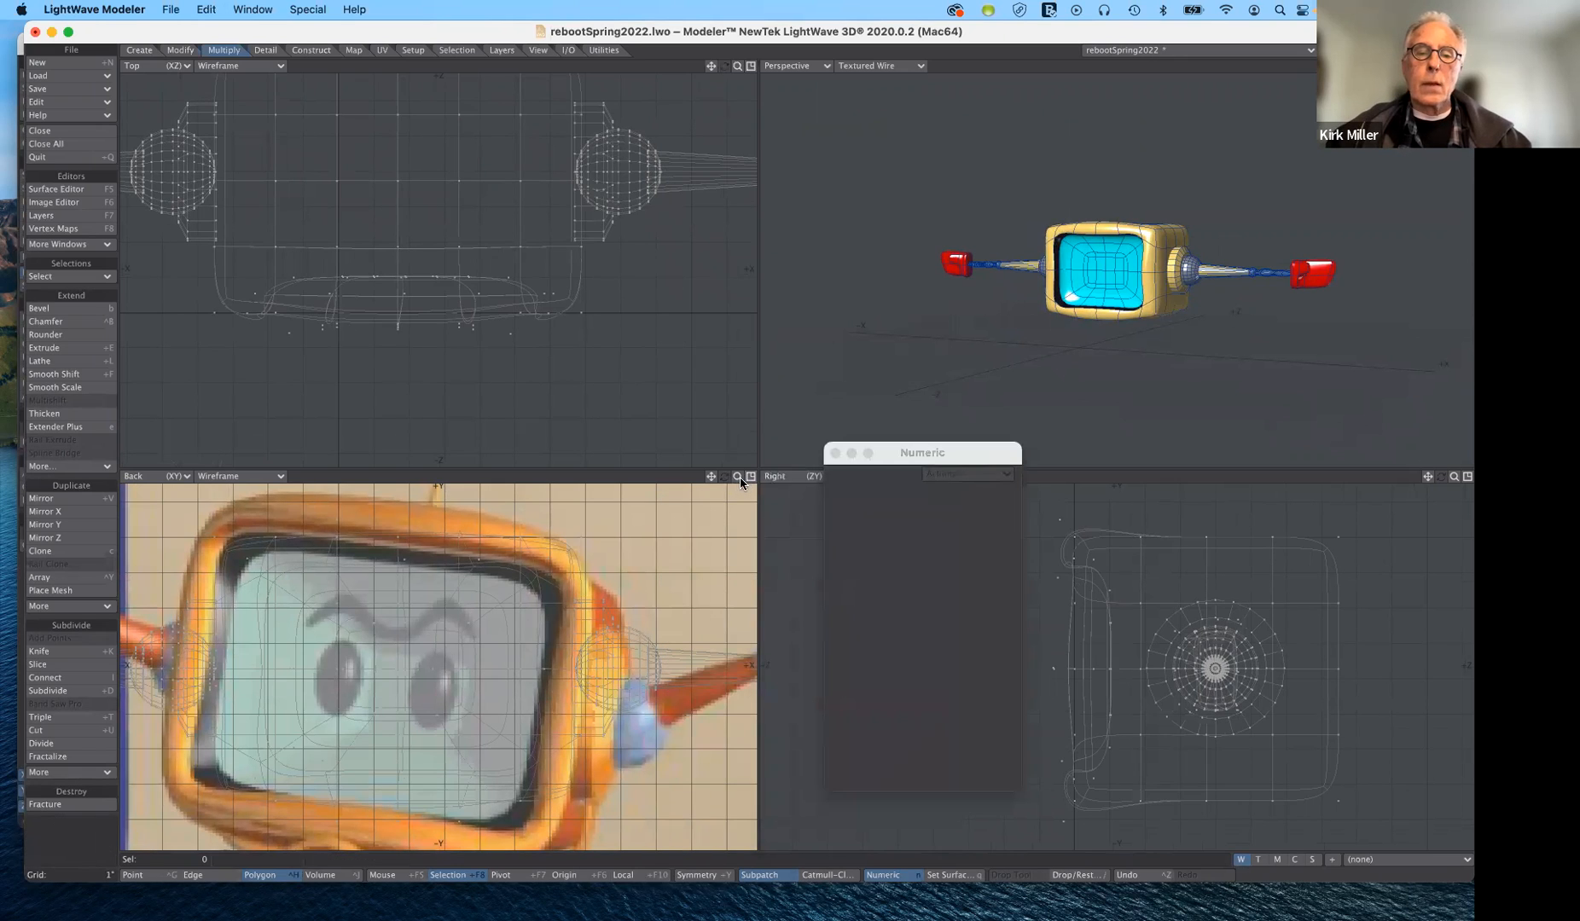
{"action": "left_click_drag", "start_coordinate": [737, 477], "coordinate": [648, 480]}
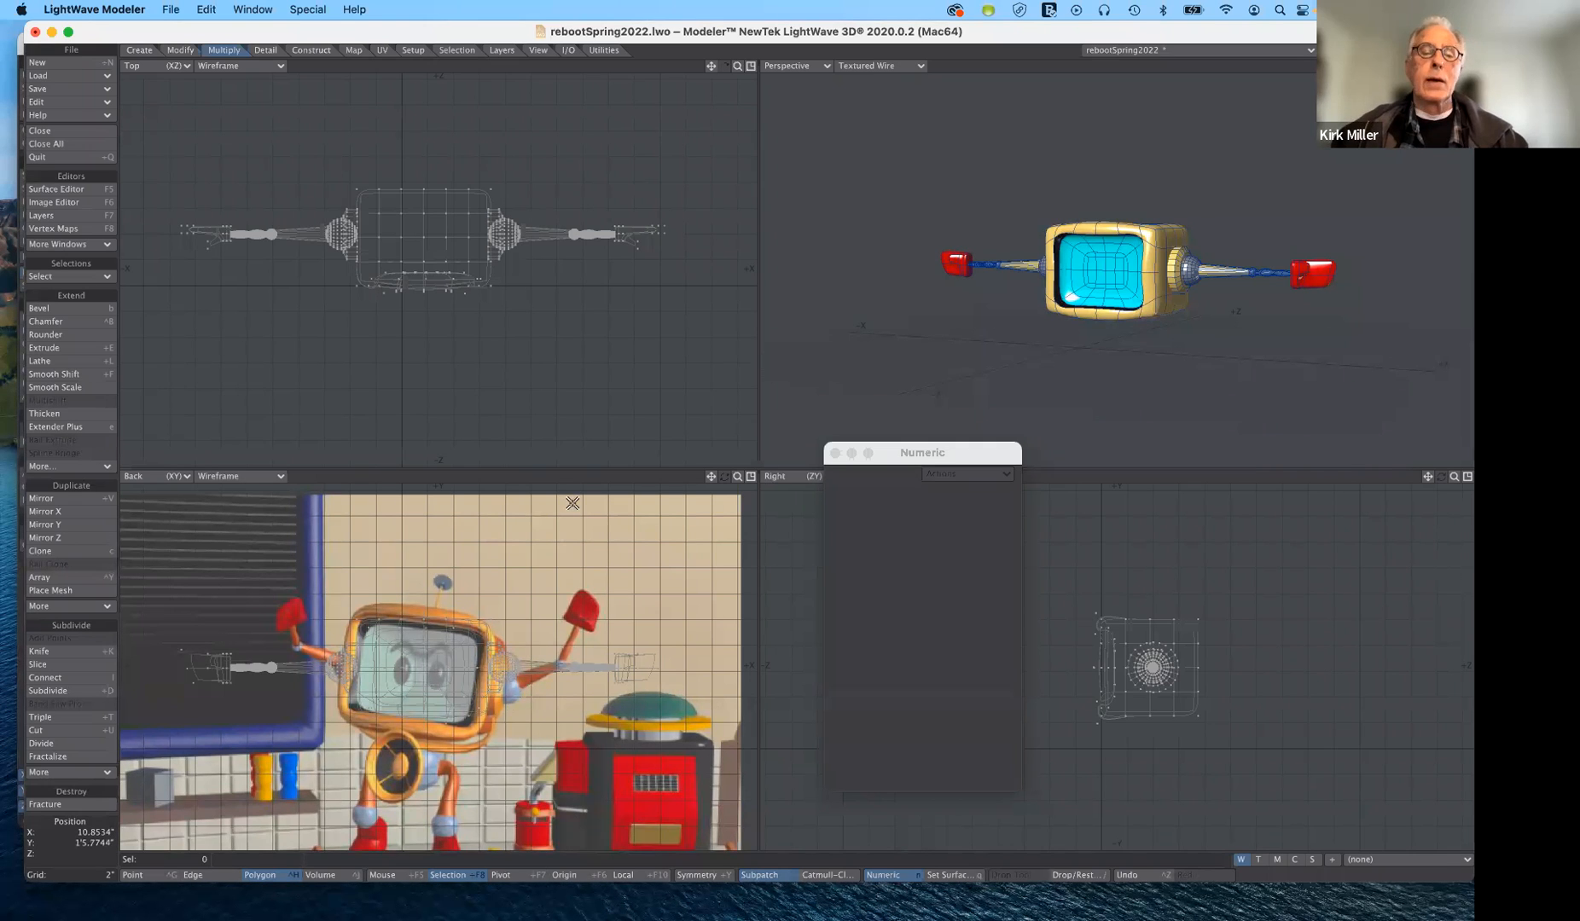
{"action": "left_click_drag", "start_coordinate": [738, 482], "coordinate": [451, 759]}
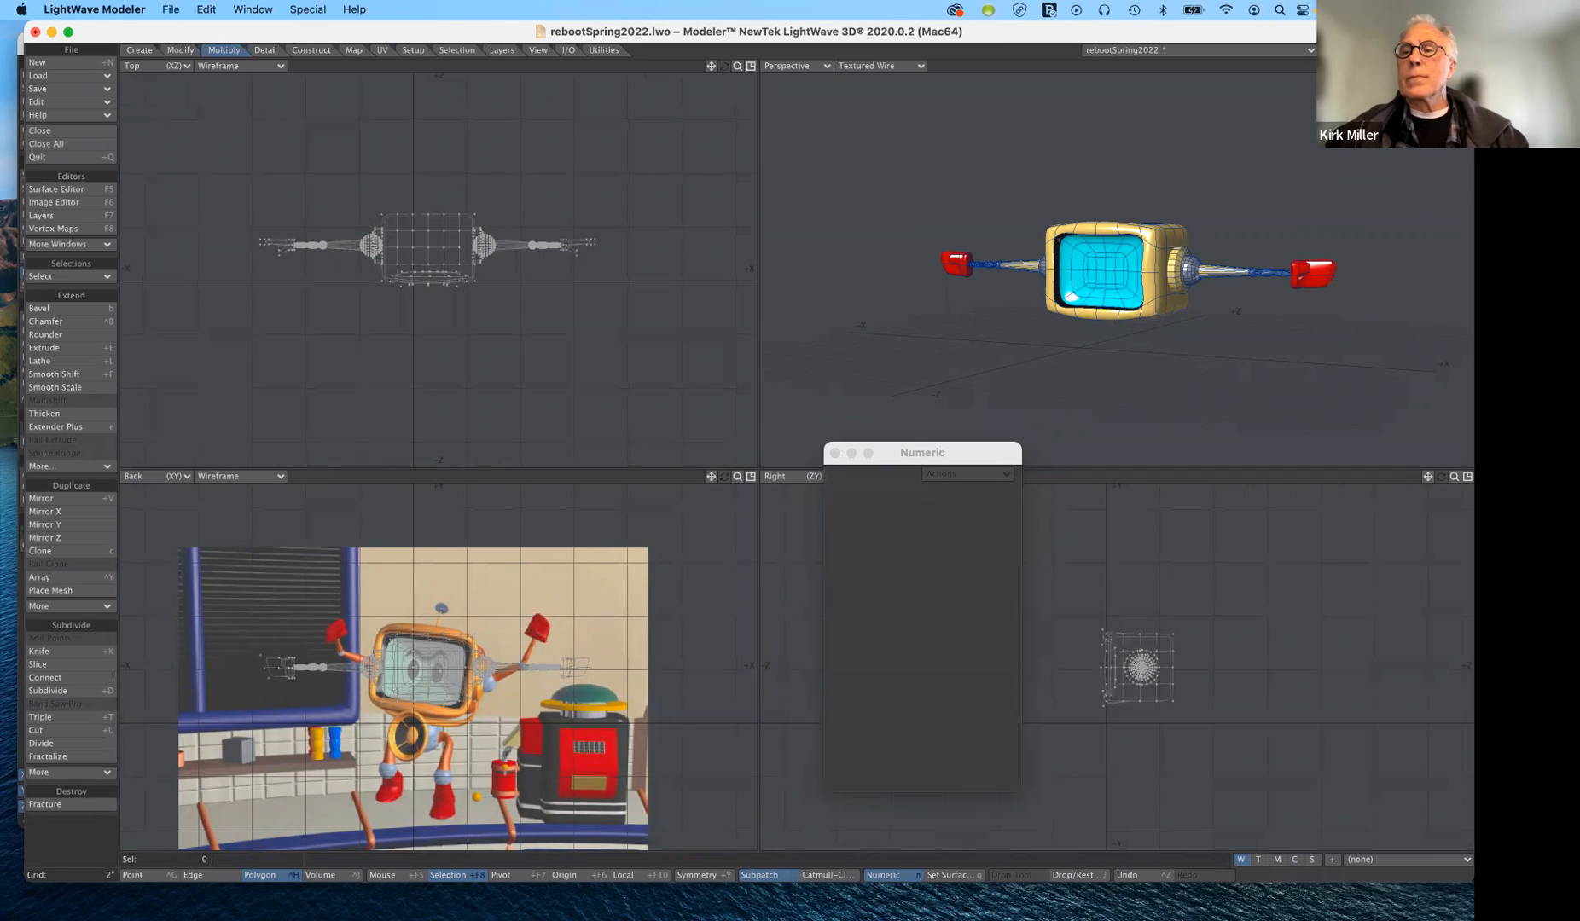
{"action": "left_click_drag", "start_coordinate": [1454, 65], "coordinate": [1505, 66]}
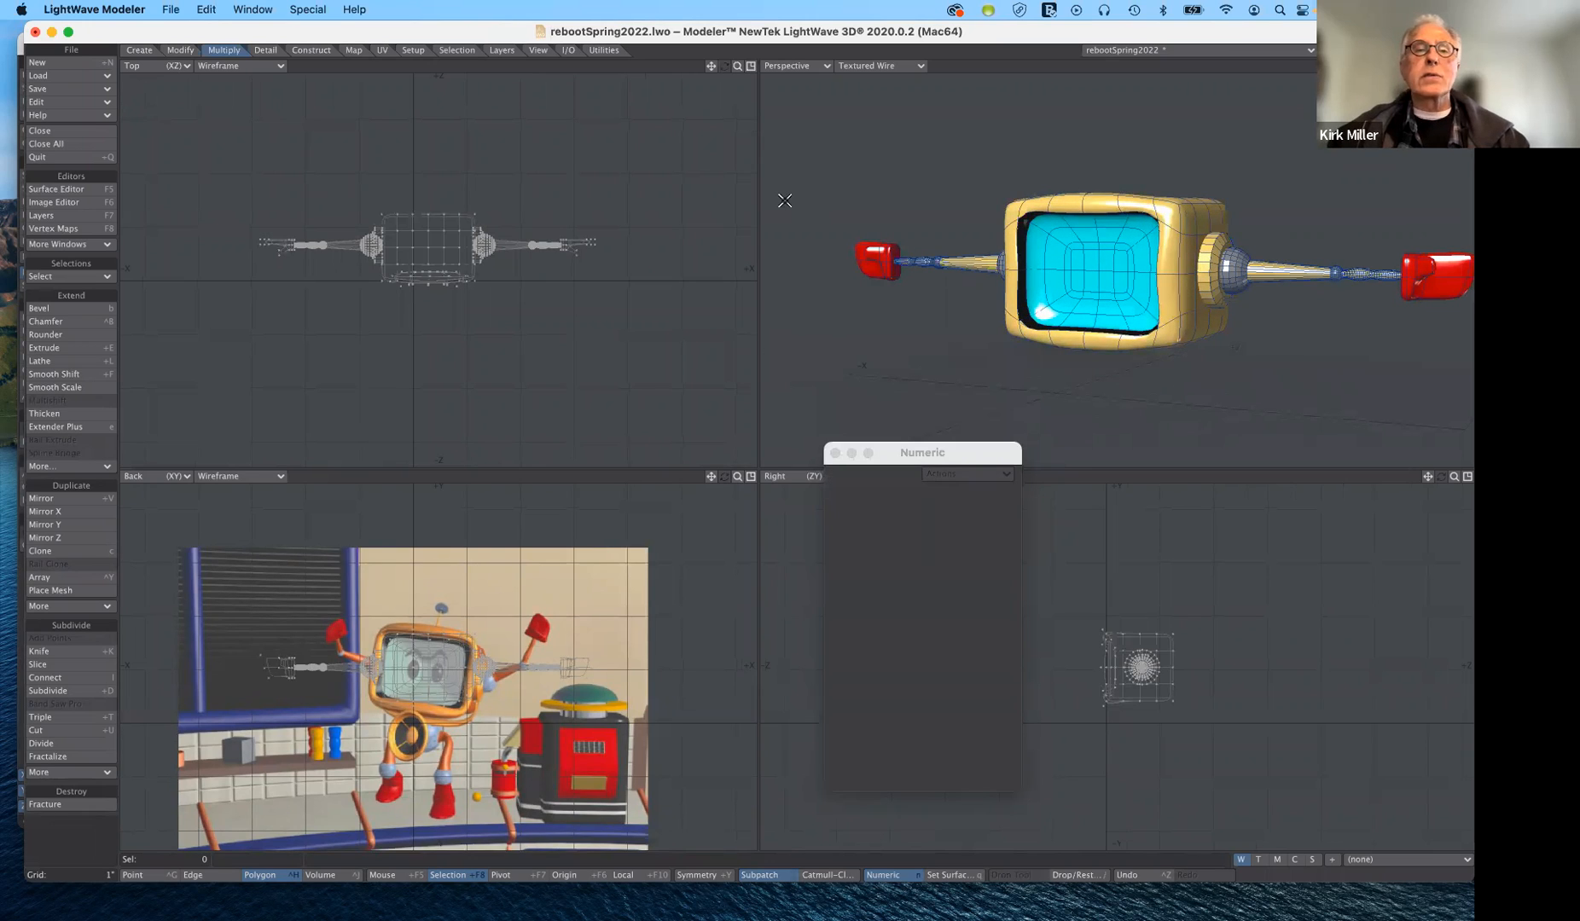
{"action": "key", "text": "super+s"}
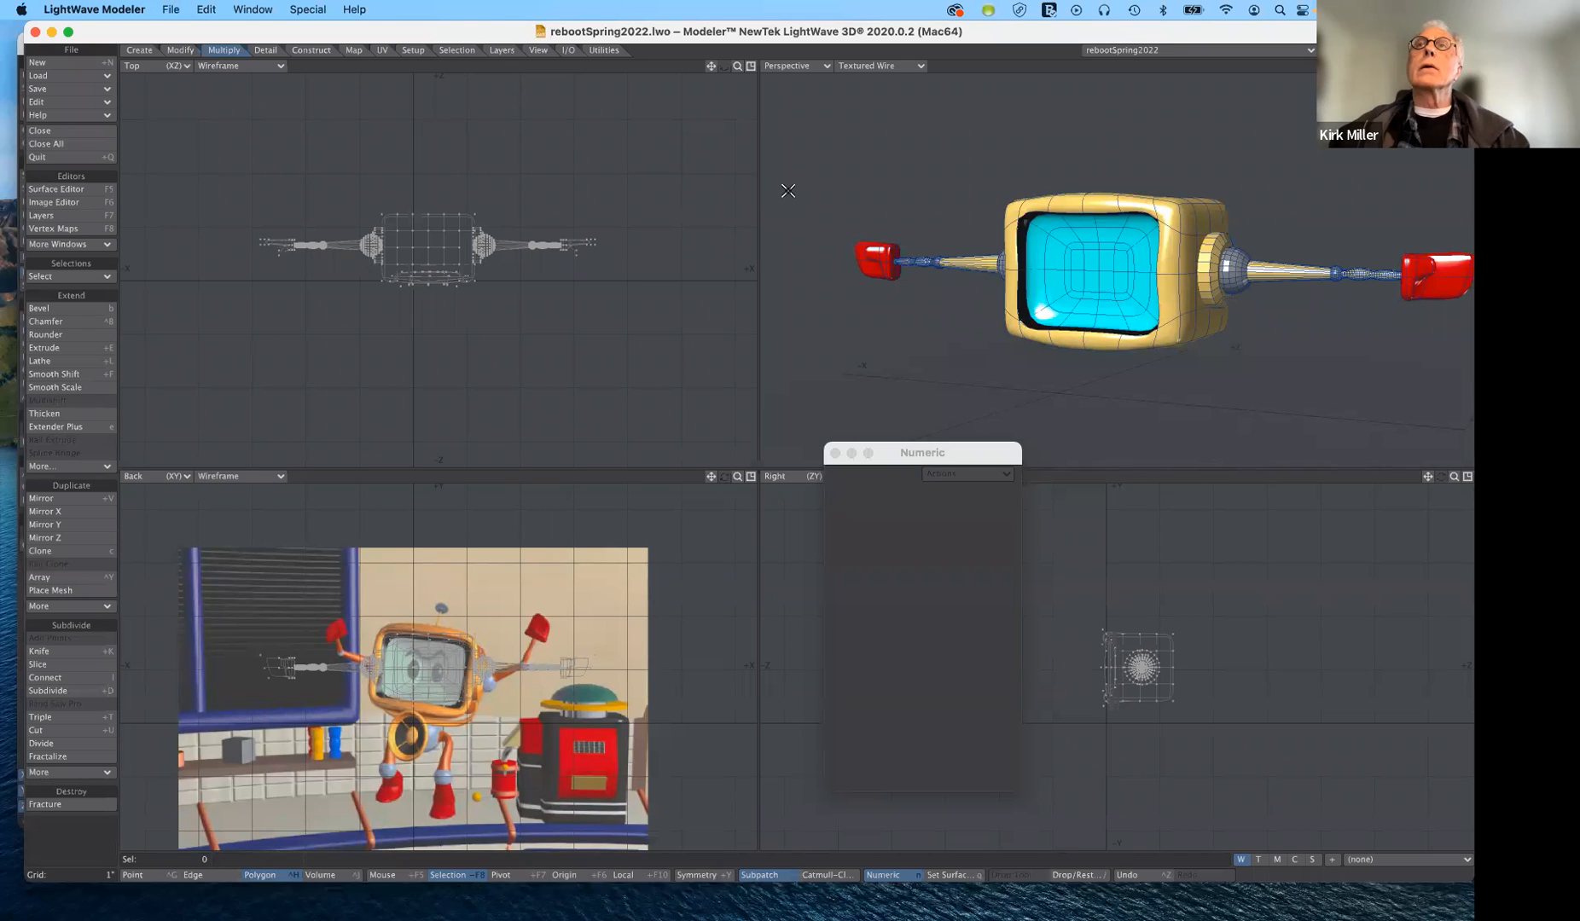